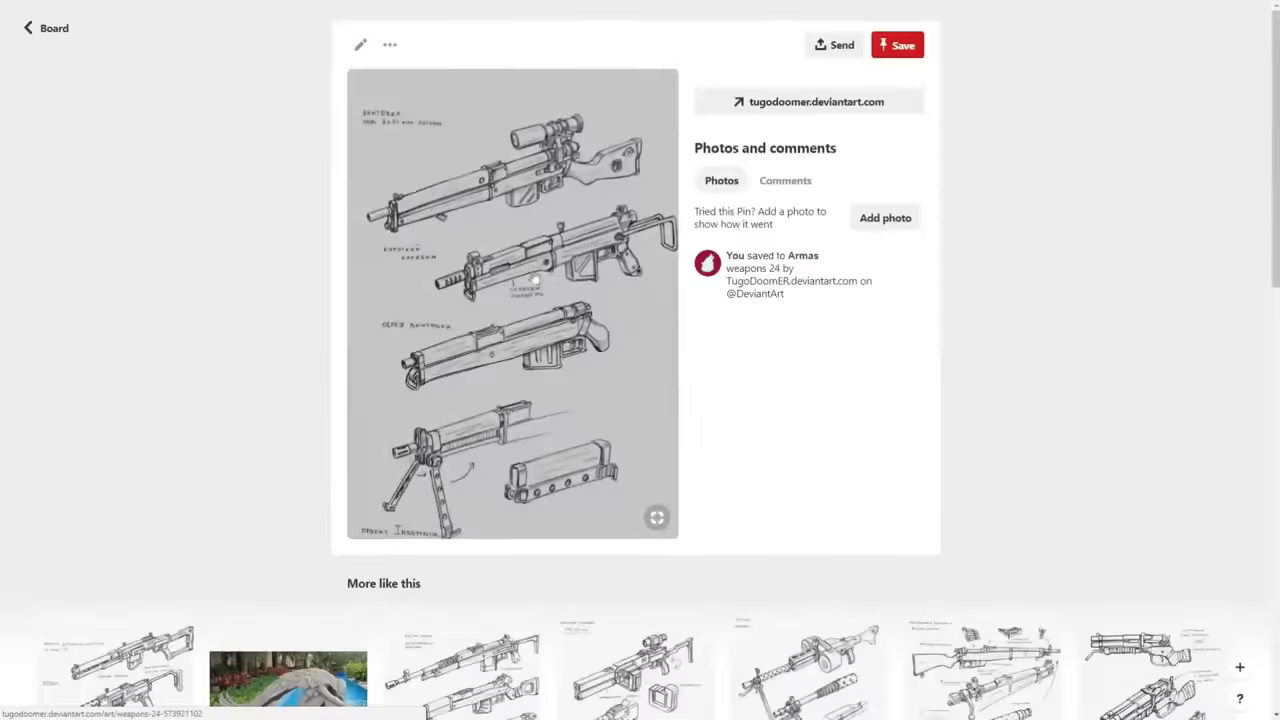
# Step: Save the weapon sketch pin to the Armas board
pyautogui.scroll(-5, 803, 302)
pyautogui.scroll(-8, 803, 302)
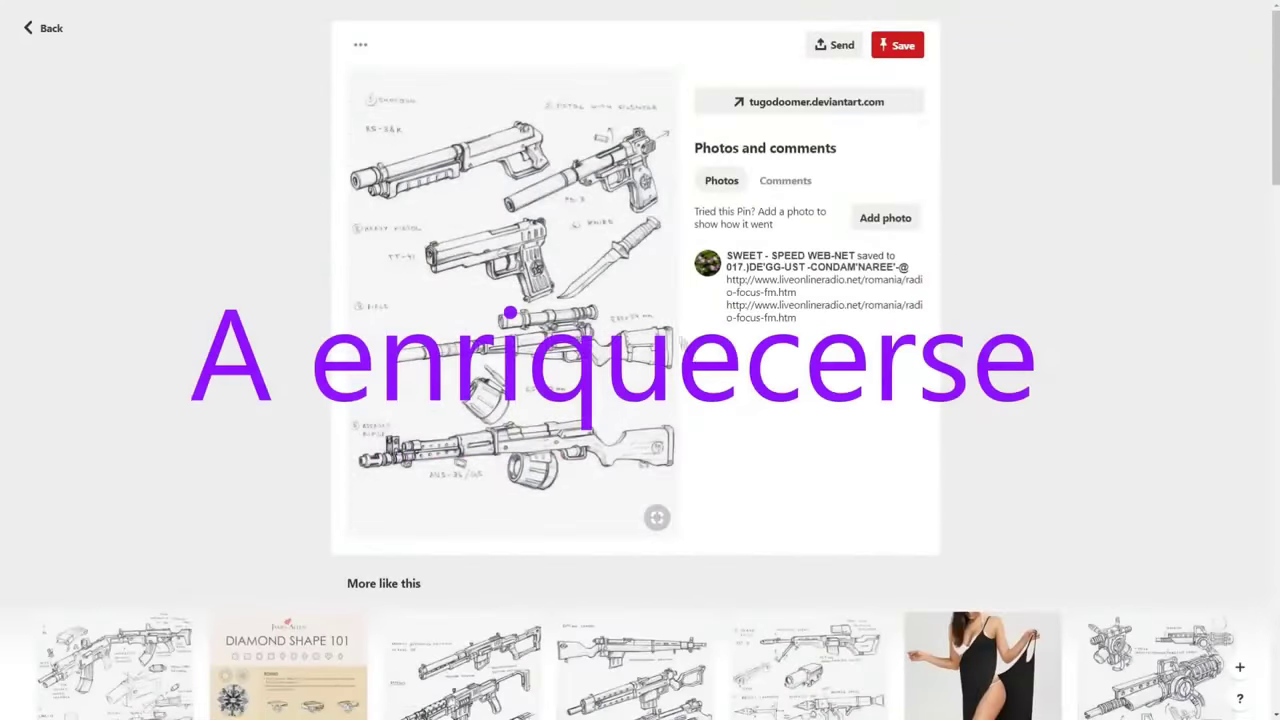
pyautogui.click(897, 45)
pyautogui.click(811, 315)
# Step: Open the weapons 21 sketch pin and browse the similar pins below it
pyautogui.scroll(-3, 631, 236)
pyautogui.scroll(-3, 631, 236)
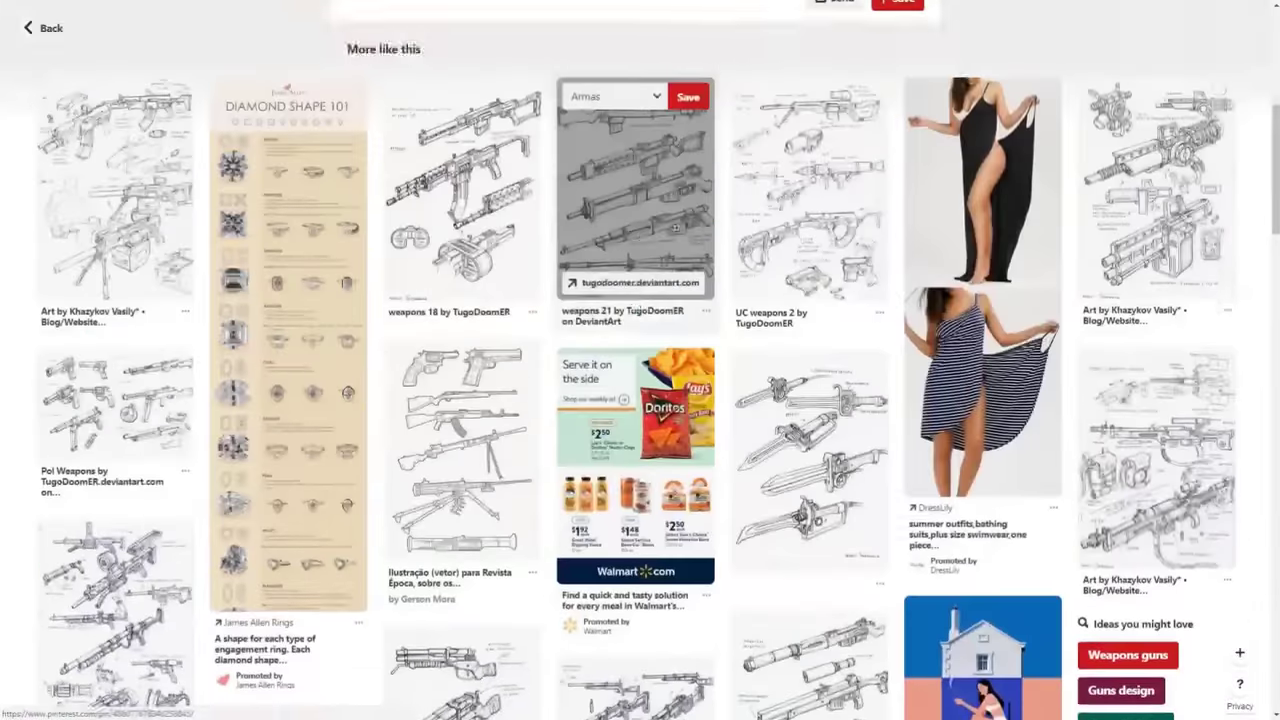
pyautogui.click(675, 228)
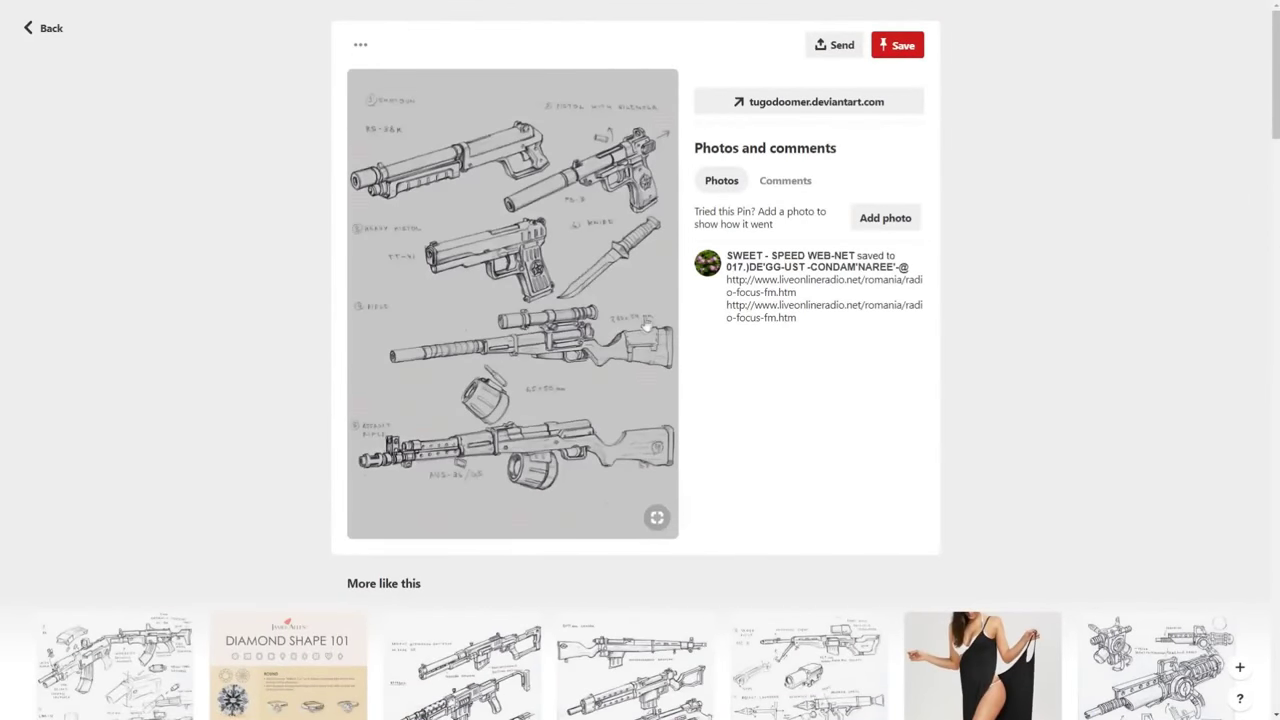
pyautogui.scroll(-10, 537, 352)
pyautogui.scroll(-5, 1091, 267)
pyautogui.scroll(-2, 1091, 267)
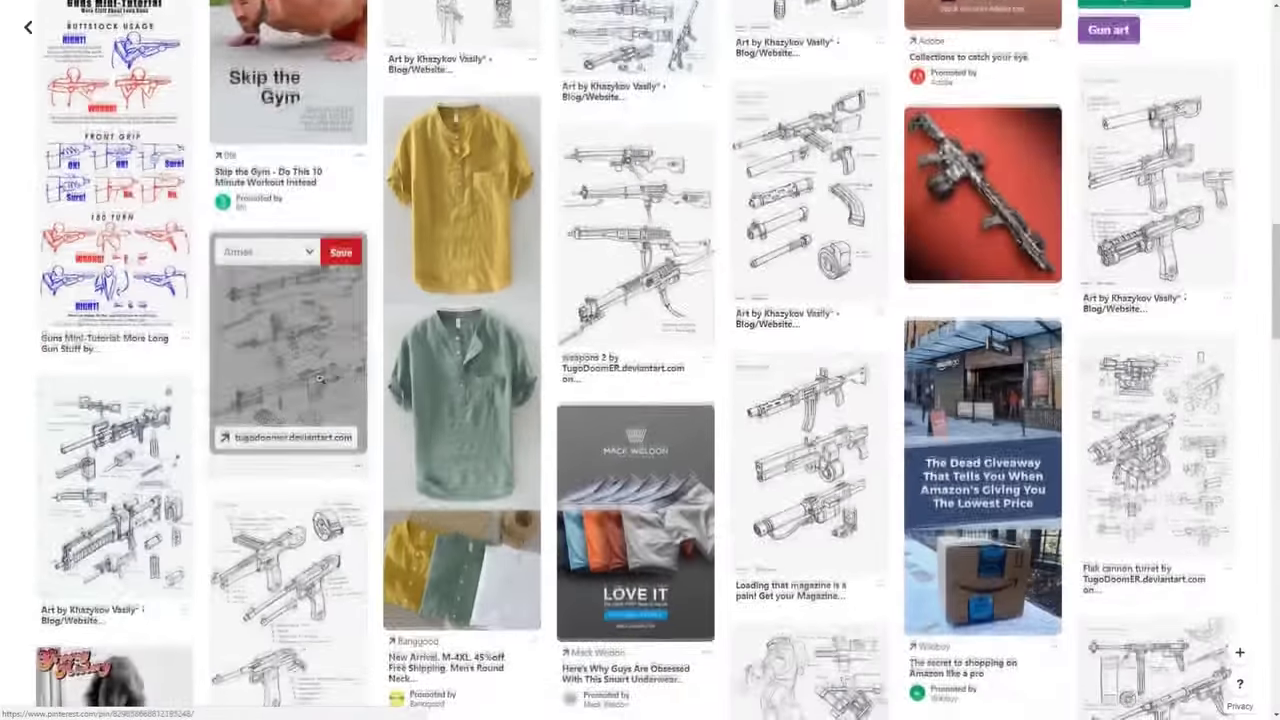
pyautogui.scroll(-3, 290, 400)
pyautogui.scroll(-3, 630, 300)
pyautogui.scroll(2, 527, 712)
# Step: Go back to the Armas board and open the four-rifle reference pin
pyautogui.click(28, 27)
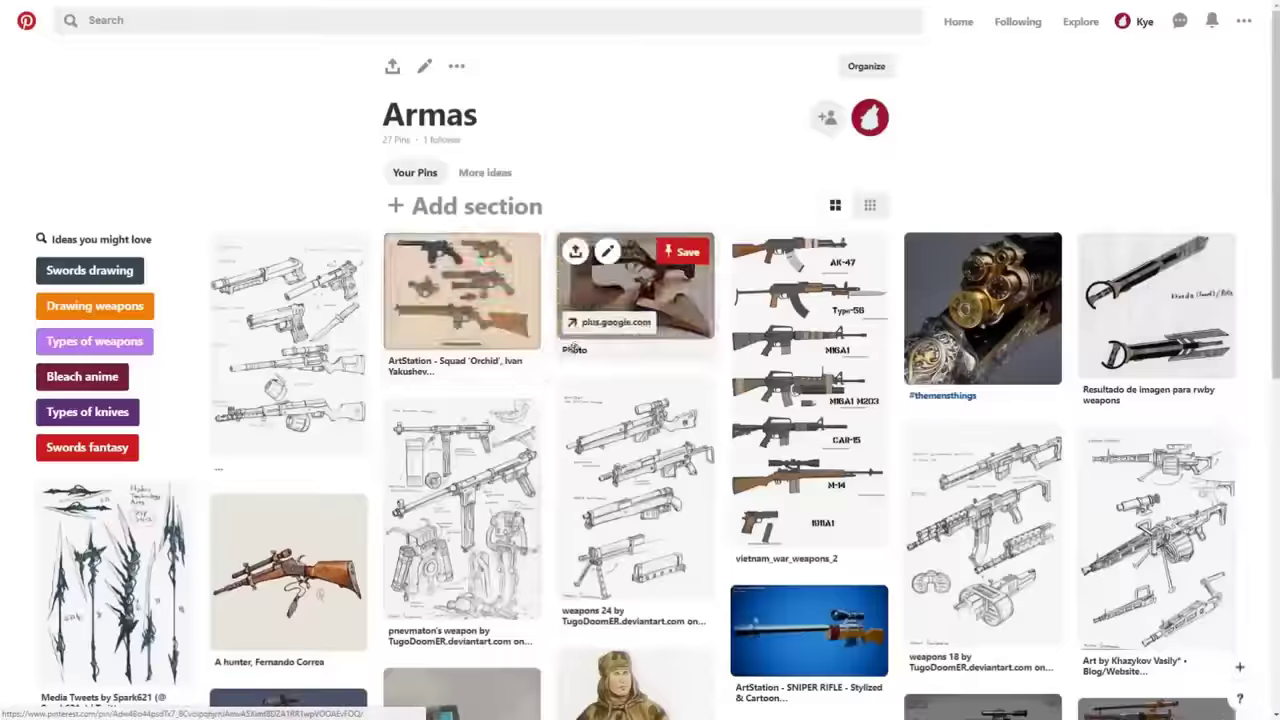
pyautogui.click(291, 560)
pyautogui.scroll(-2, 538, 312)
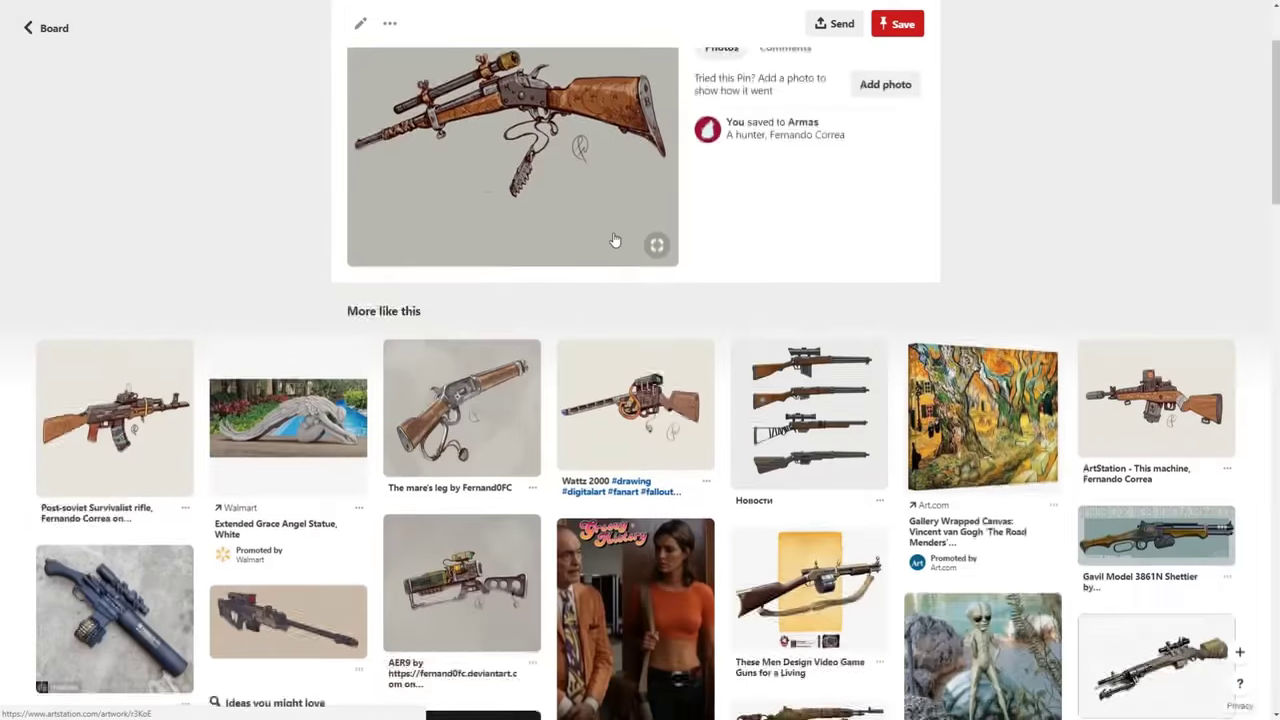
pyautogui.click(800, 420)
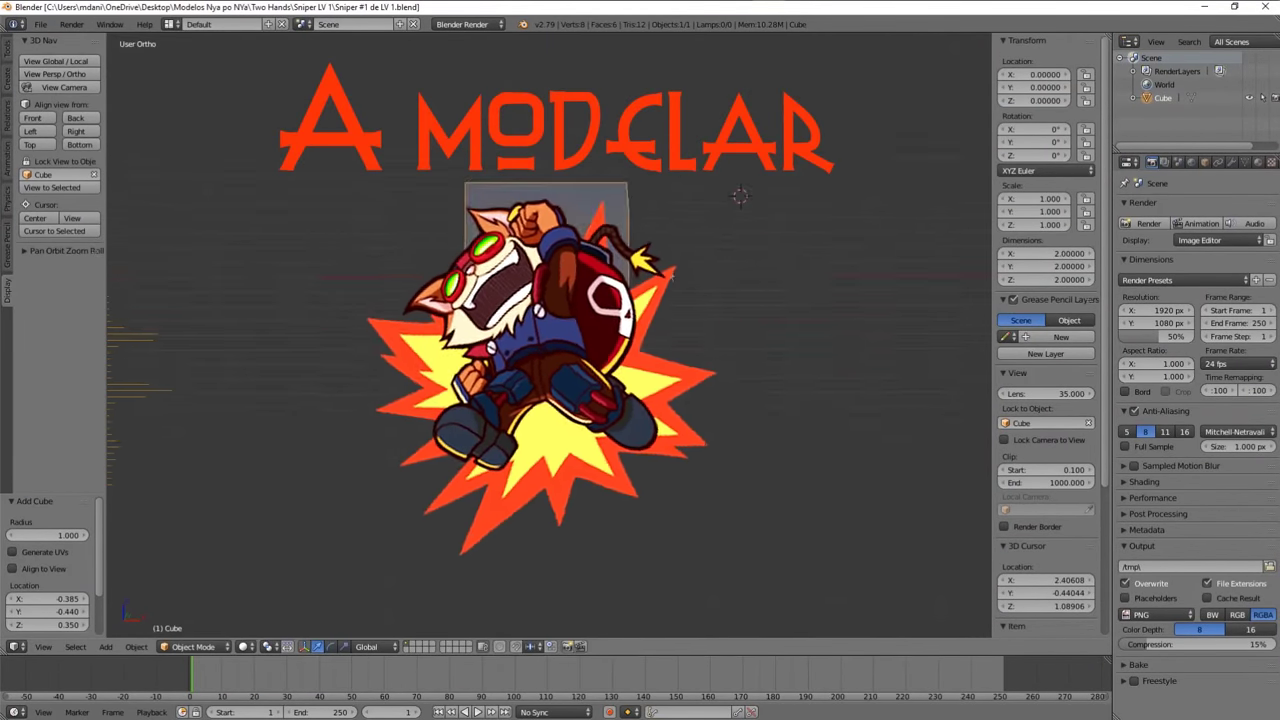
# Step: Switch to front view, recentre, and scale the default cube down
pyautogui.press('KP_1')
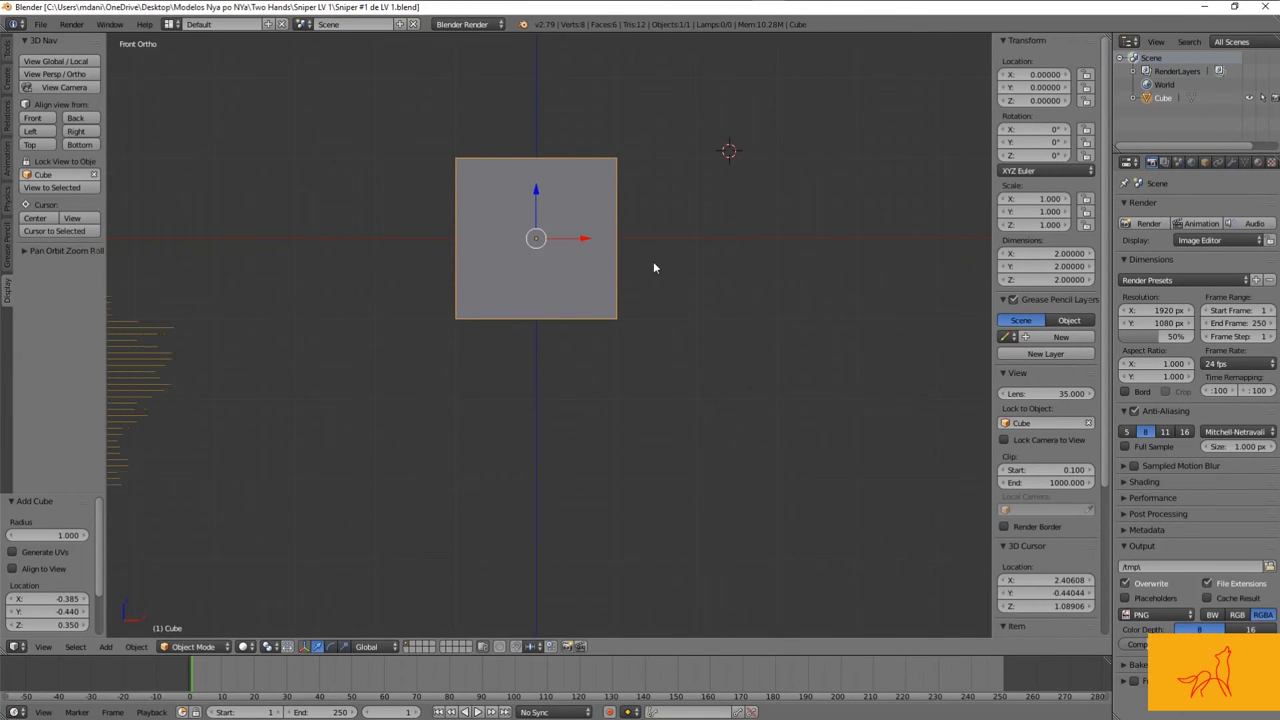
pyautogui.keyDown('shift'); pyautogui.moveTo(645, 318); pyautogui.dragTo(700, 302, button='middle'); pyautogui.keyUp('shift')
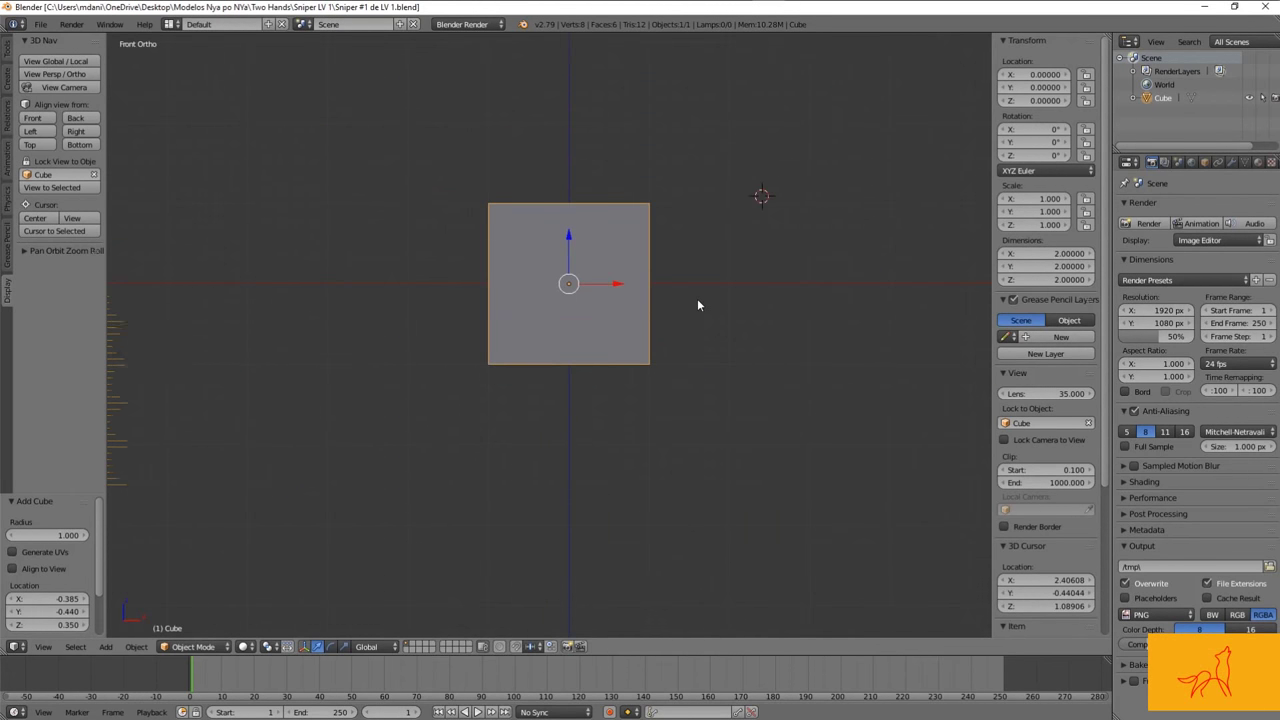
pyautogui.scroll(2, 697, 304)
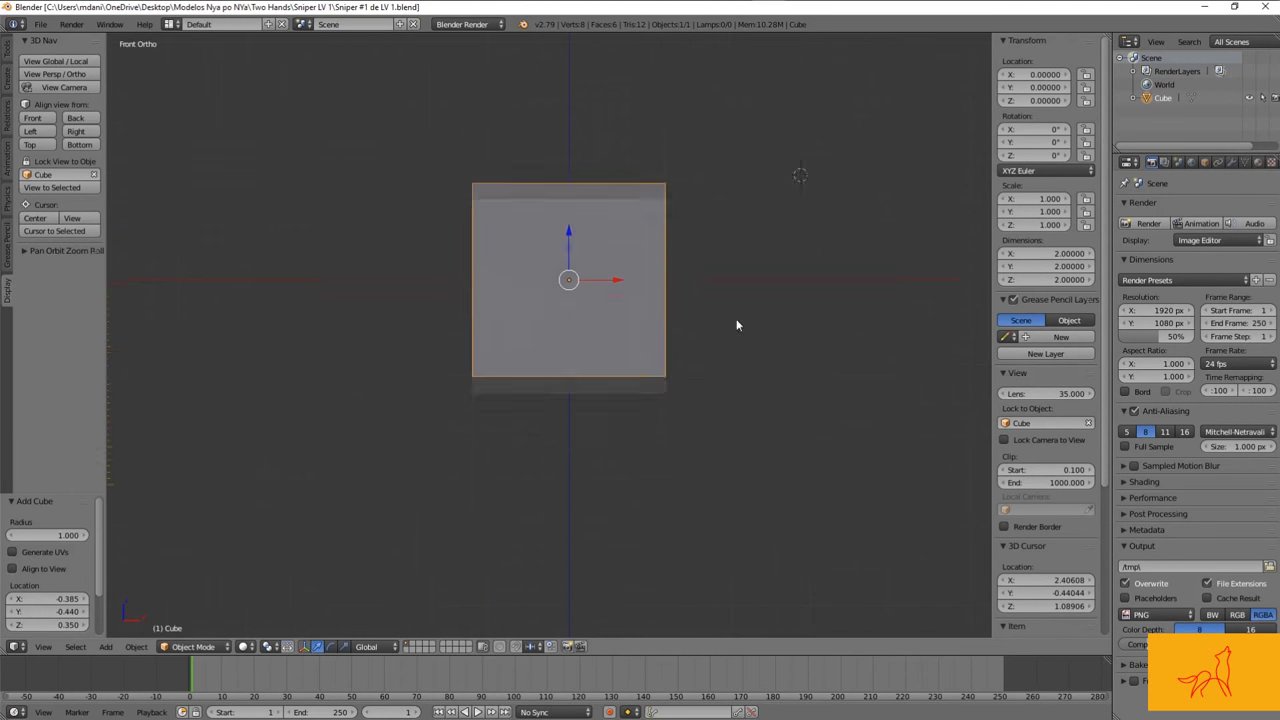
pyautogui.press('s')
pyautogui.click(677, 311)
pyautogui.scroll(2, 600, 277)
pyautogui.press('n')
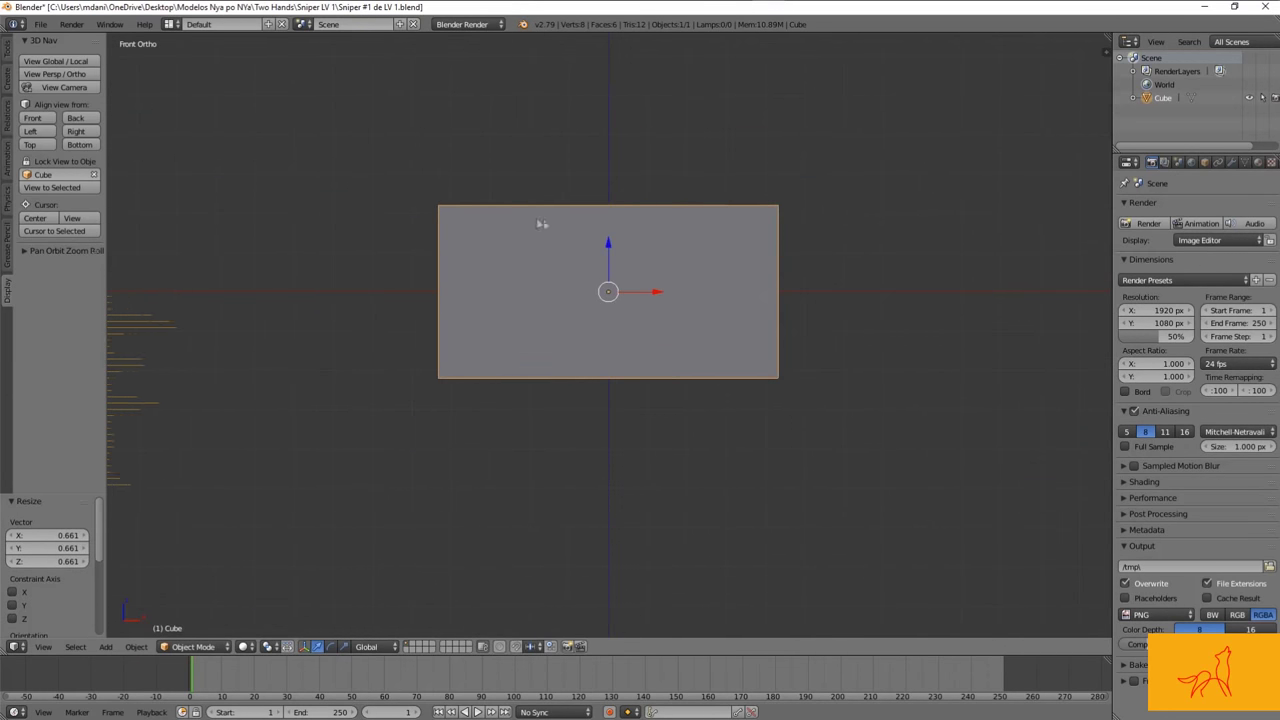
# Step: In Edit Mode, move the cube's edge along Z to thin it into a flat bar
pyautogui.press('Tab')
pyautogui.press('a')
pyautogui.rightClick(600, 205)
pyautogui.click(610, 139)
pyautogui.press('g')
pyautogui.press('z')
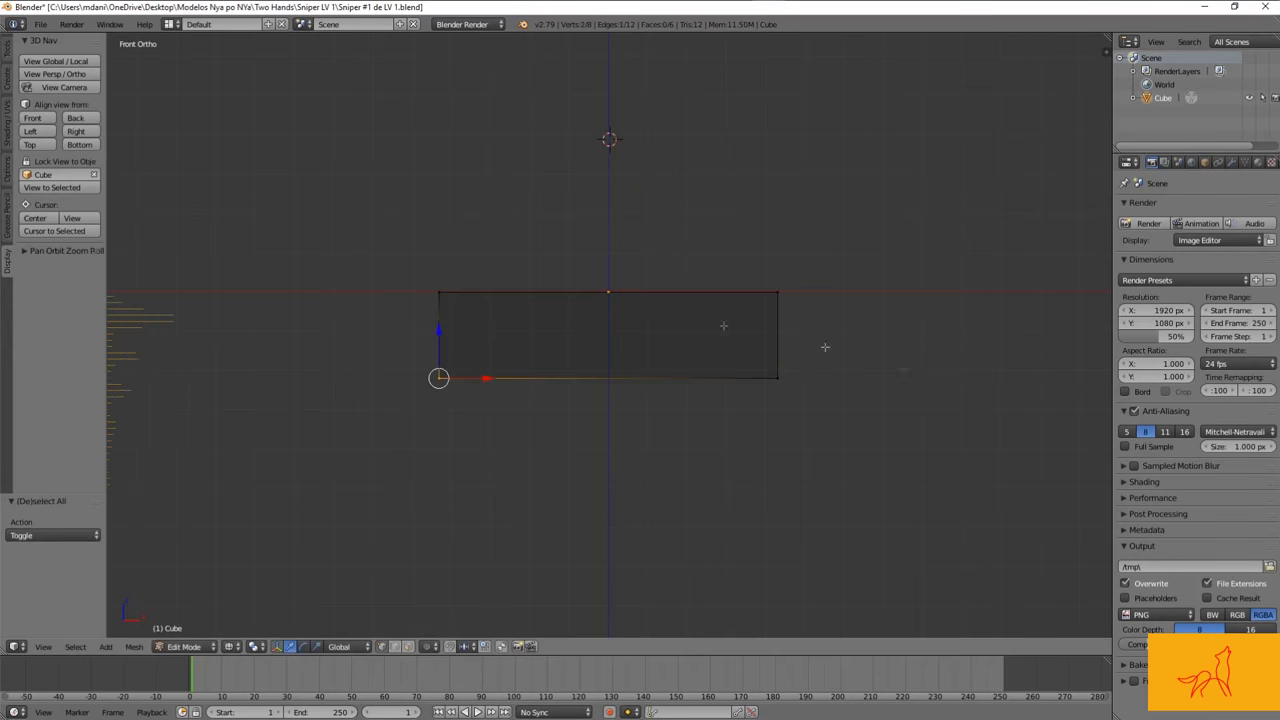
pyautogui.moveTo(606, 332); pyautogui.dragTo(555, 295)
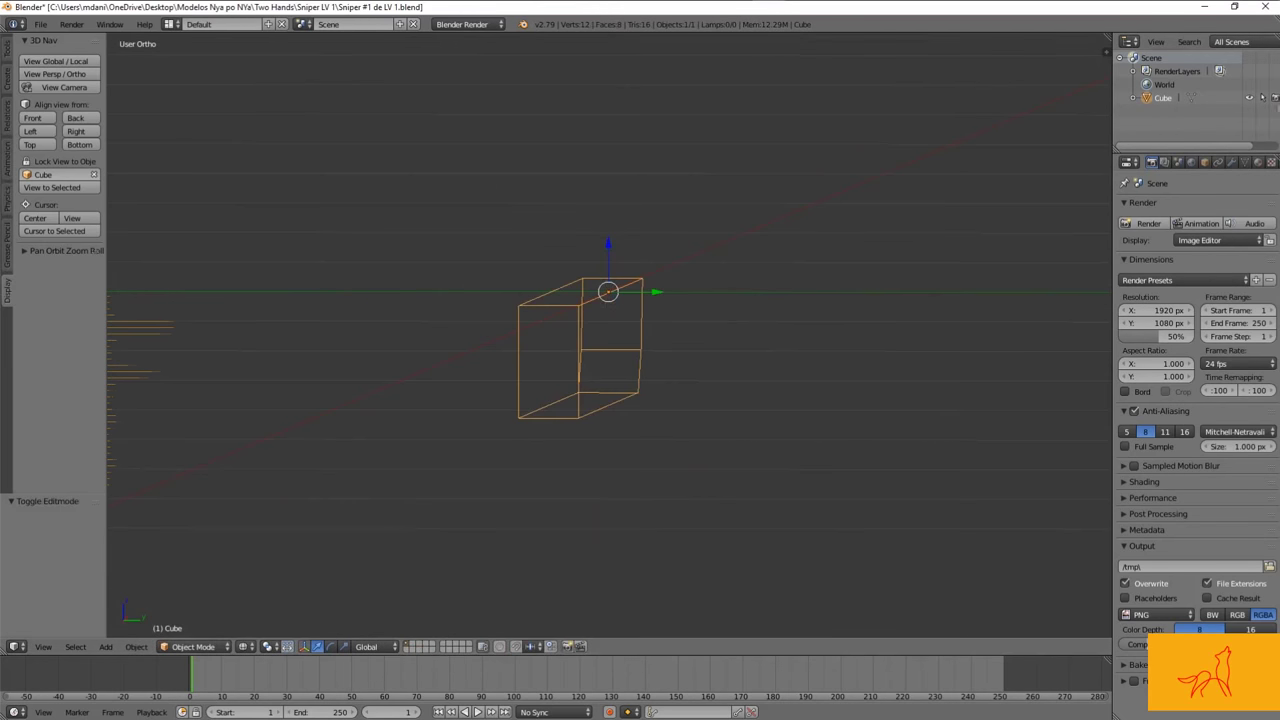
# Step: Add a Mirror modifier to the bar and orbit to view it lengthwise
pyautogui.click(1231, 162)
pyautogui.click(1180, 207)
pyautogui.click(1040, 345)
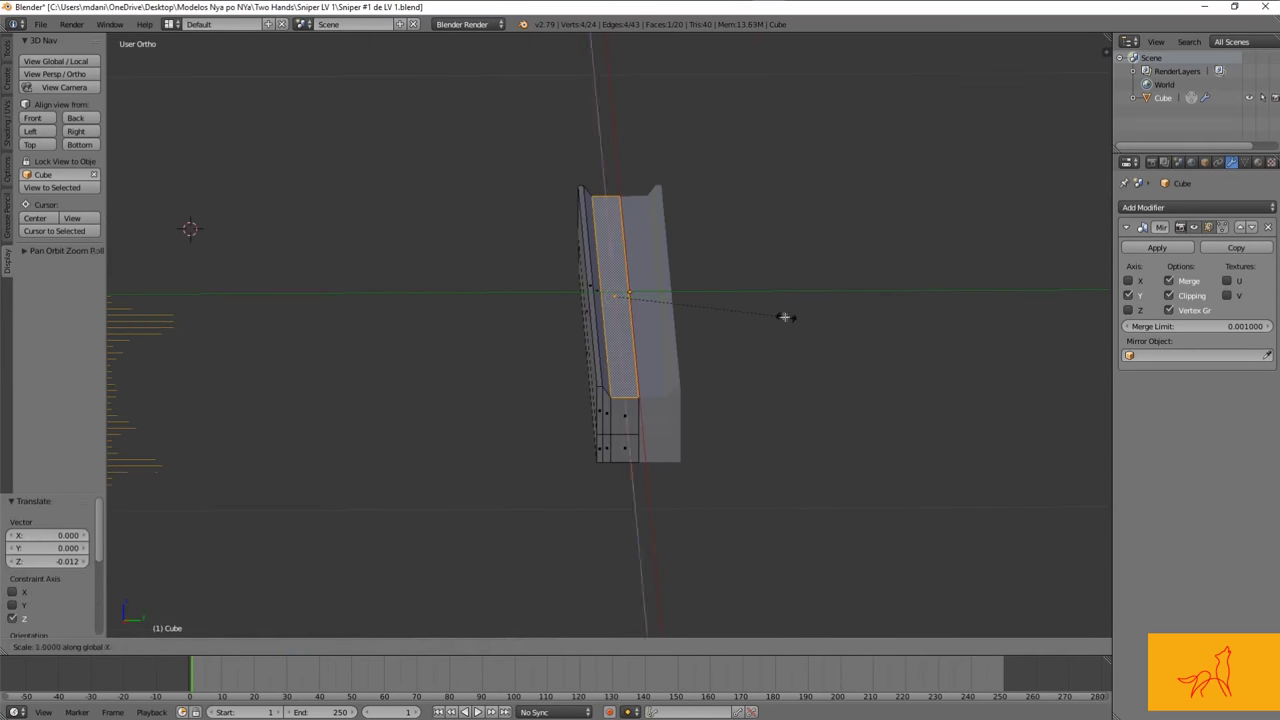
pyautogui.scroll(3, 676, 289)
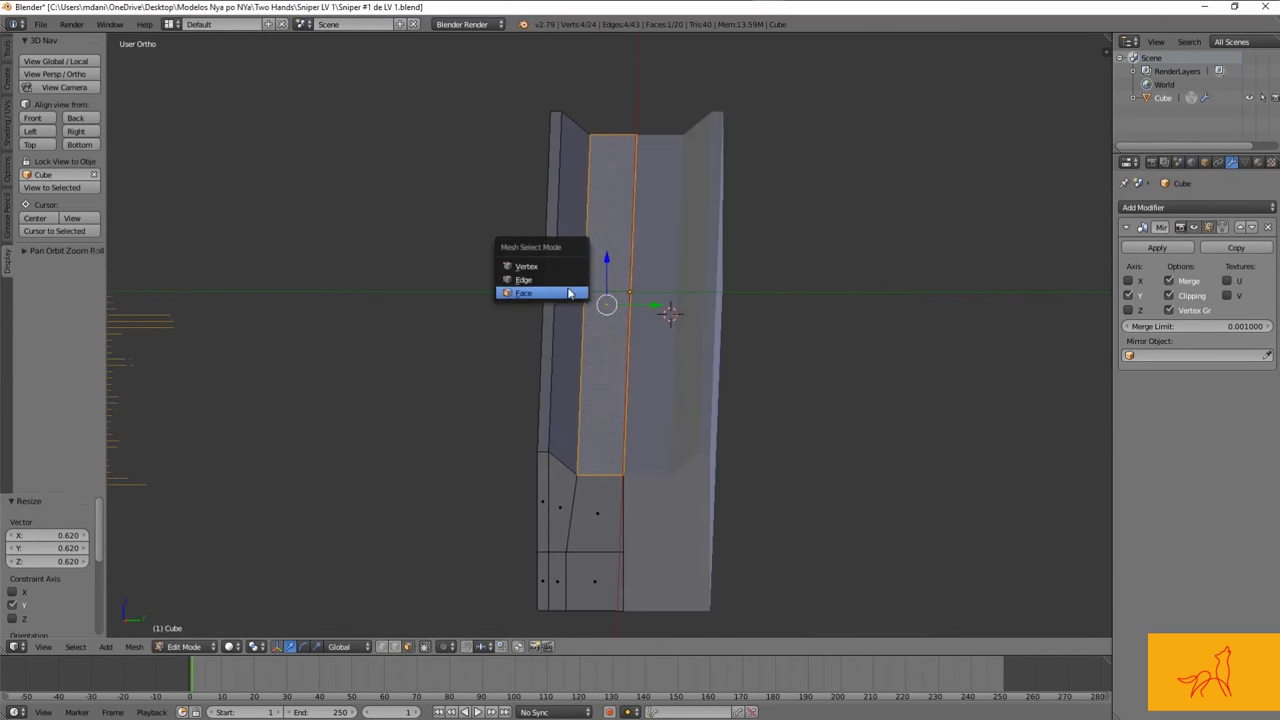
pyautogui.moveTo(676, 289)
pyautogui.mouseDown(button='middle')
pyautogui.moveTo(566, 341)
pyautogui.moveTo(597, 344)
pyautogui.mouseUp(button='middle')
pyautogui.hotkey('ctrl', 'Tab')
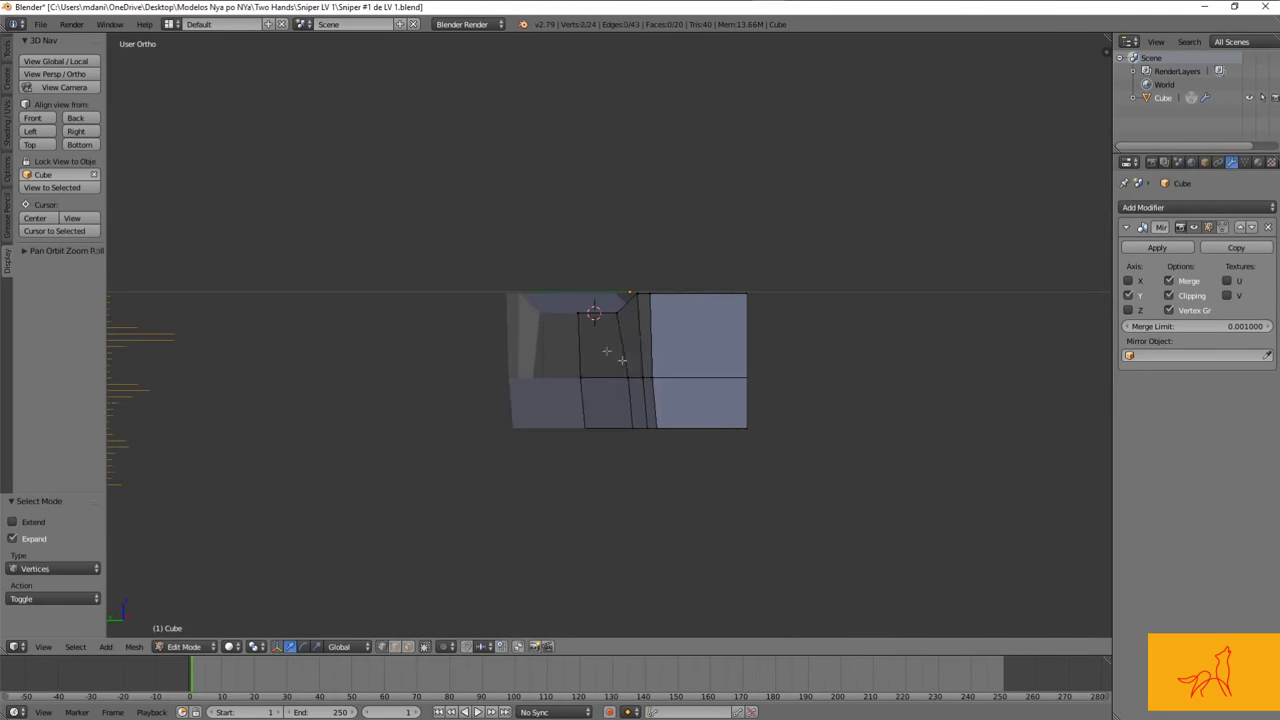
pyautogui.scroll(-5, 644, 424)
pyautogui.moveTo(644, 424)
pyautogui.mouseDown(button='middle')
pyautogui.moveTo(786, 394)
pyautogui.moveTo(676, 387)
pyautogui.moveTo(629, 340)
pyautogui.mouseUp(button='middle')
pyautogui.press('a')
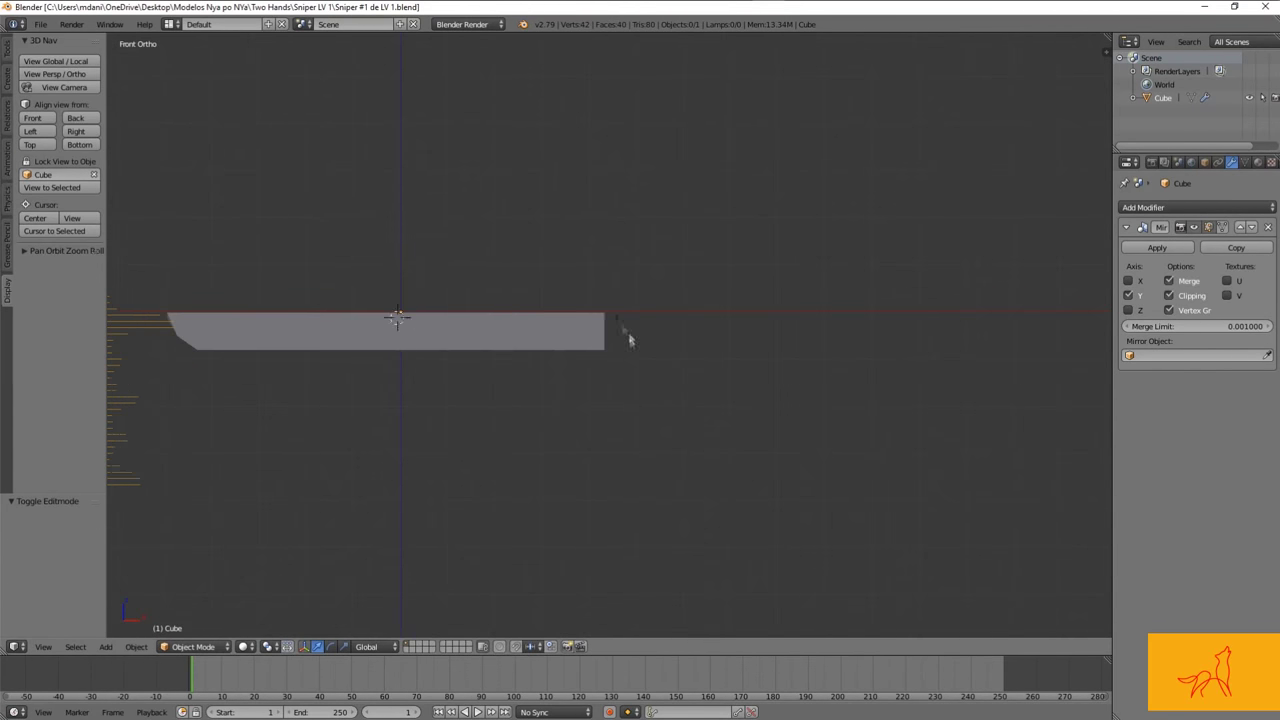
pyautogui.click(398, 311)
# Step: Add a new cube, shrink it, and switch to the side view
pyautogui.hotkey('shift', 'a')
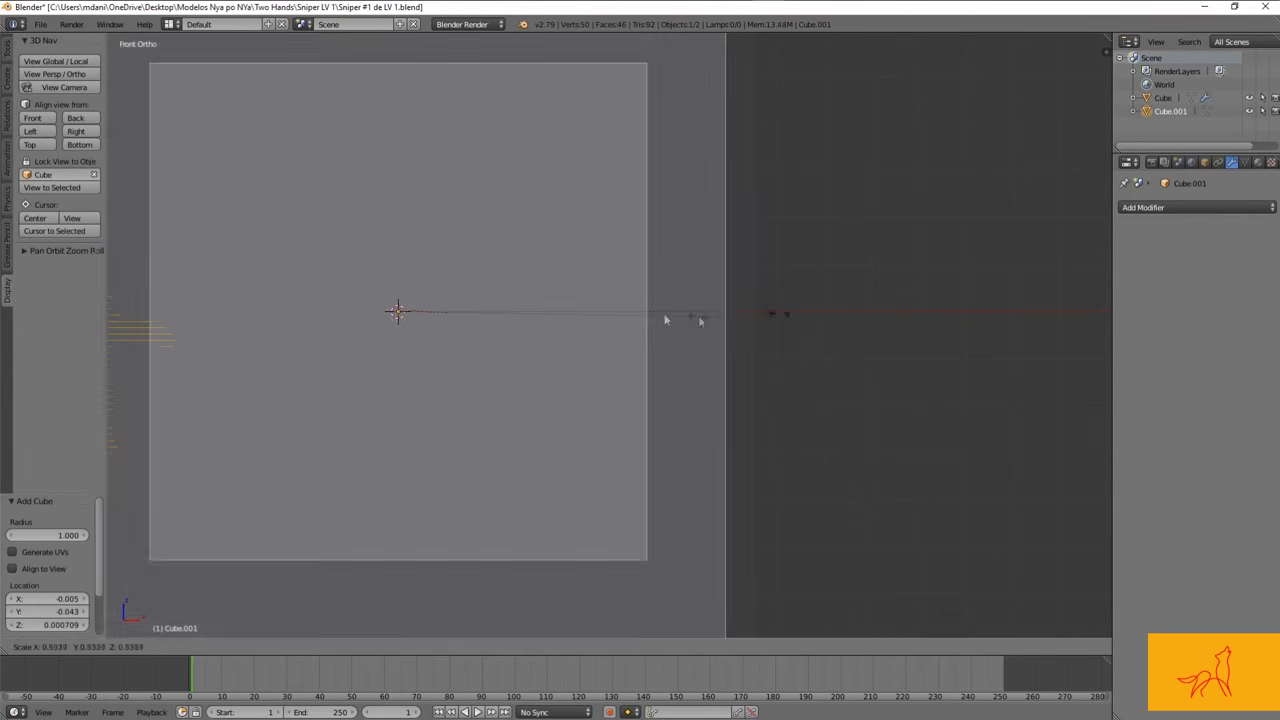
pyautogui.press('g')
pyautogui.click(779, 365)
pyautogui.press('n')
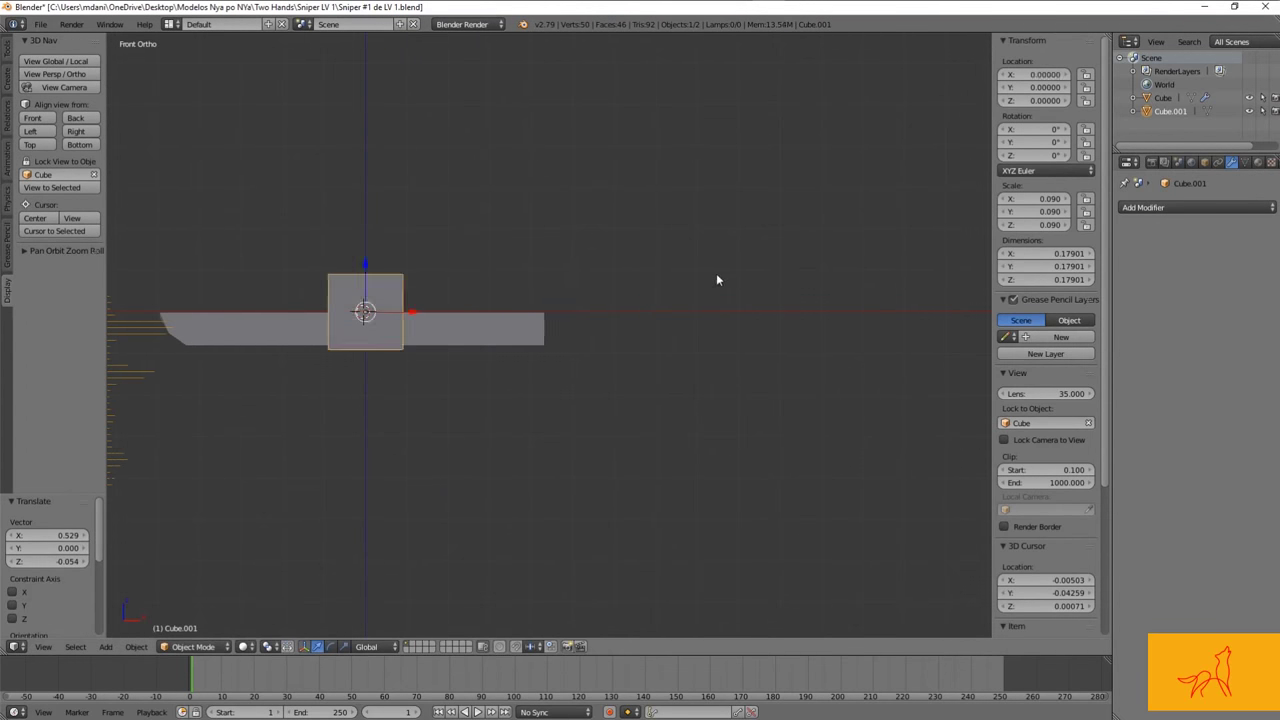
pyautogui.press('KP_3')
# Step: Delete half of the new cube's vertices and give it a Mirror modifier
pyautogui.press('Tab')
pyautogui.press('x')
pyautogui.click(606, 277)
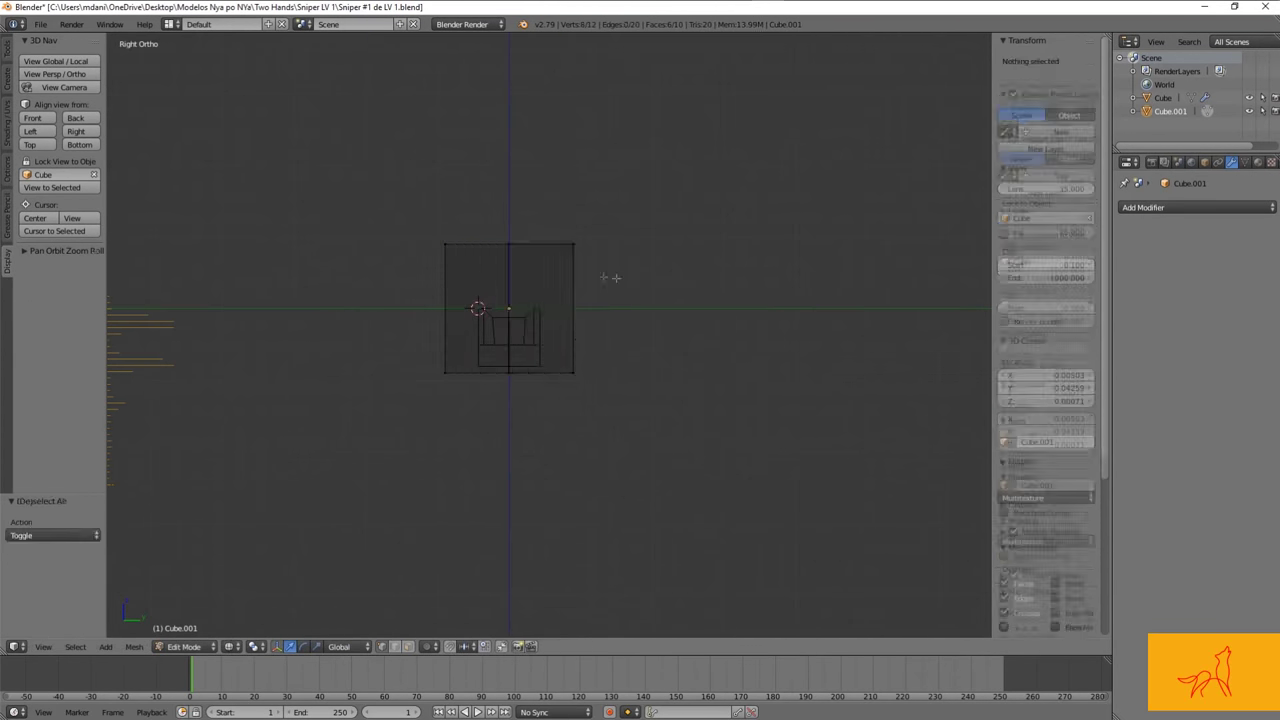
pyautogui.click(1195, 207)
pyautogui.click(943, 366)
# Step: Position the mirrored block at the right end of the bar in front view
pyautogui.press('Tab')
pyautogui.press('KP_1')
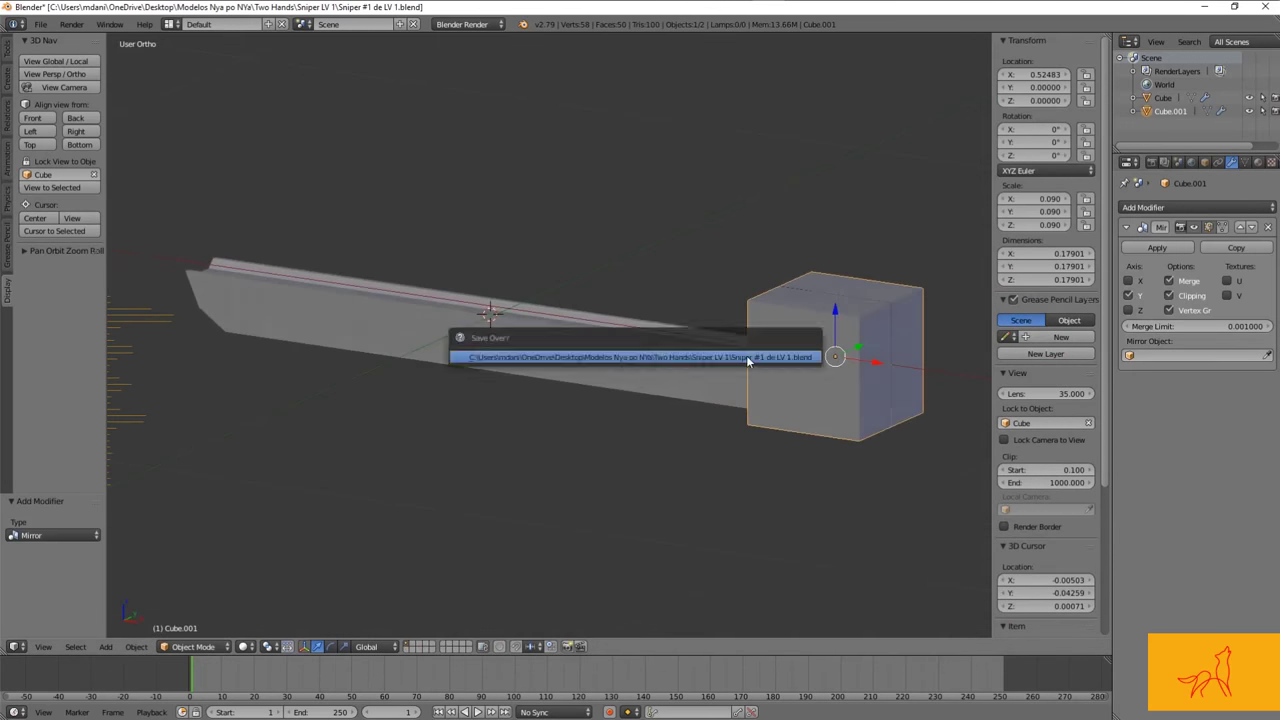
pyautogui.moveTo(758, 216); pyautogui.dragTo(760, 210, button='right')
pyautogui.scroll(3, 760, 210)
pyautogui.scroll(-1, 453, 253)
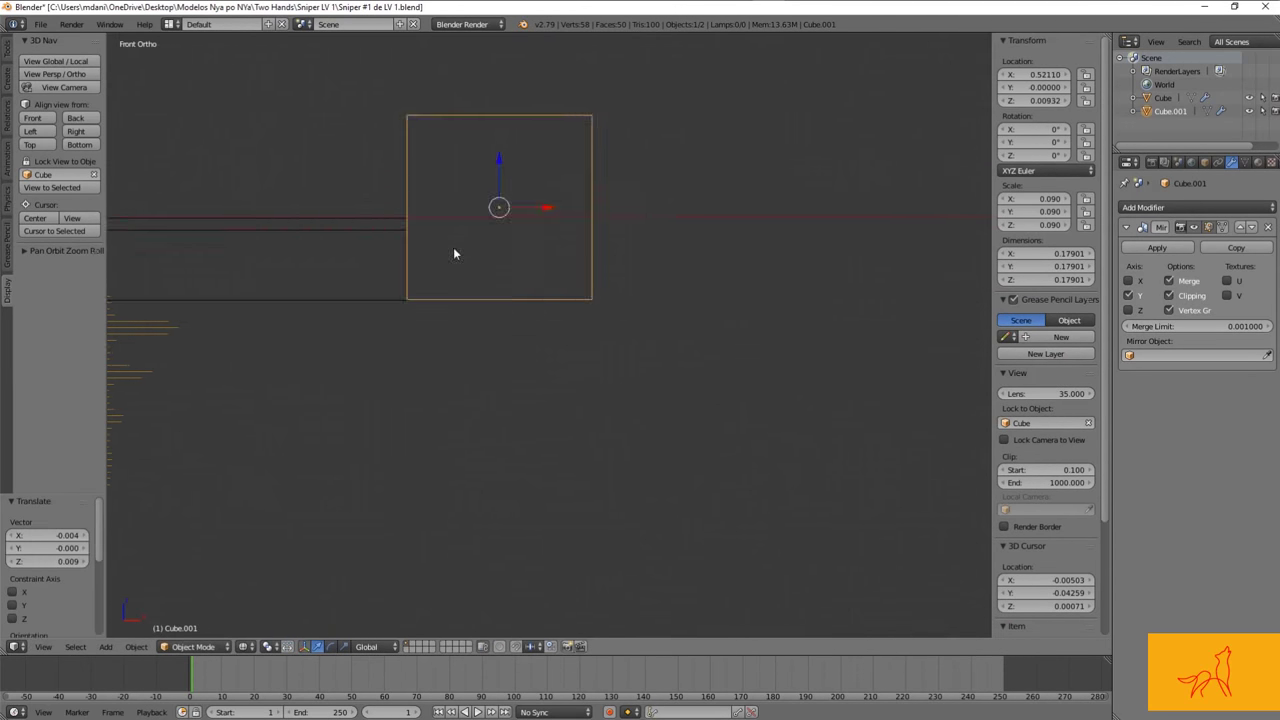
pyautogui.click(698, 135)
pyautogui.scroll(-5, 690, 240)
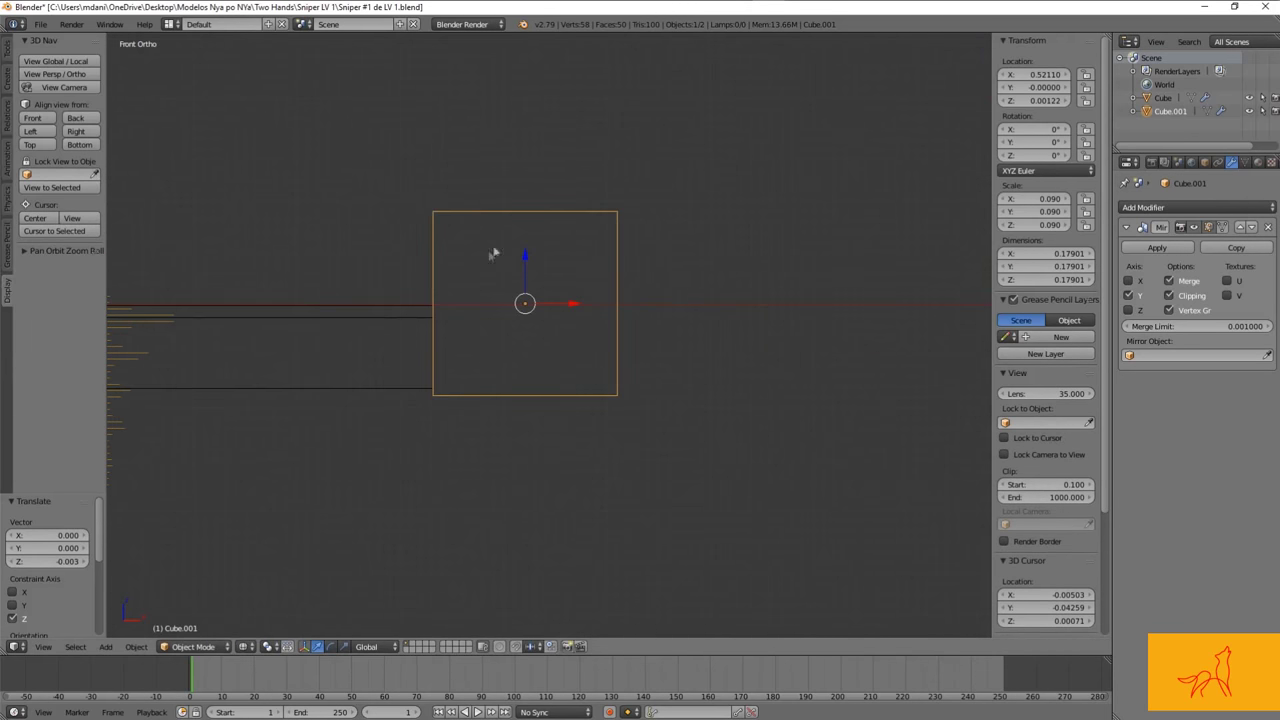
# Step: Try moving the block's top face vertically, then undo the change
pyautogui.press('Tab')
pyautogui.rightClick(503, 211)
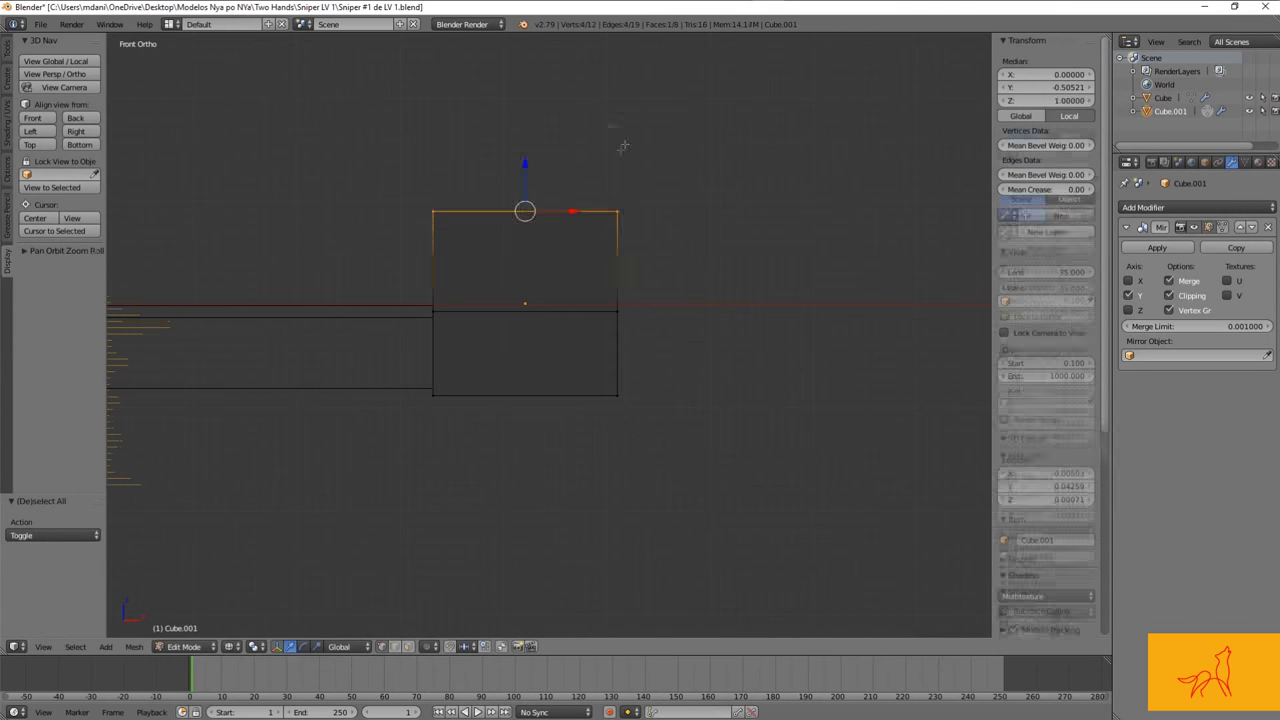
pyautogui.press('g')
pyautogui.press('z')
pyautogui.hotkey('ctrl', 'z')
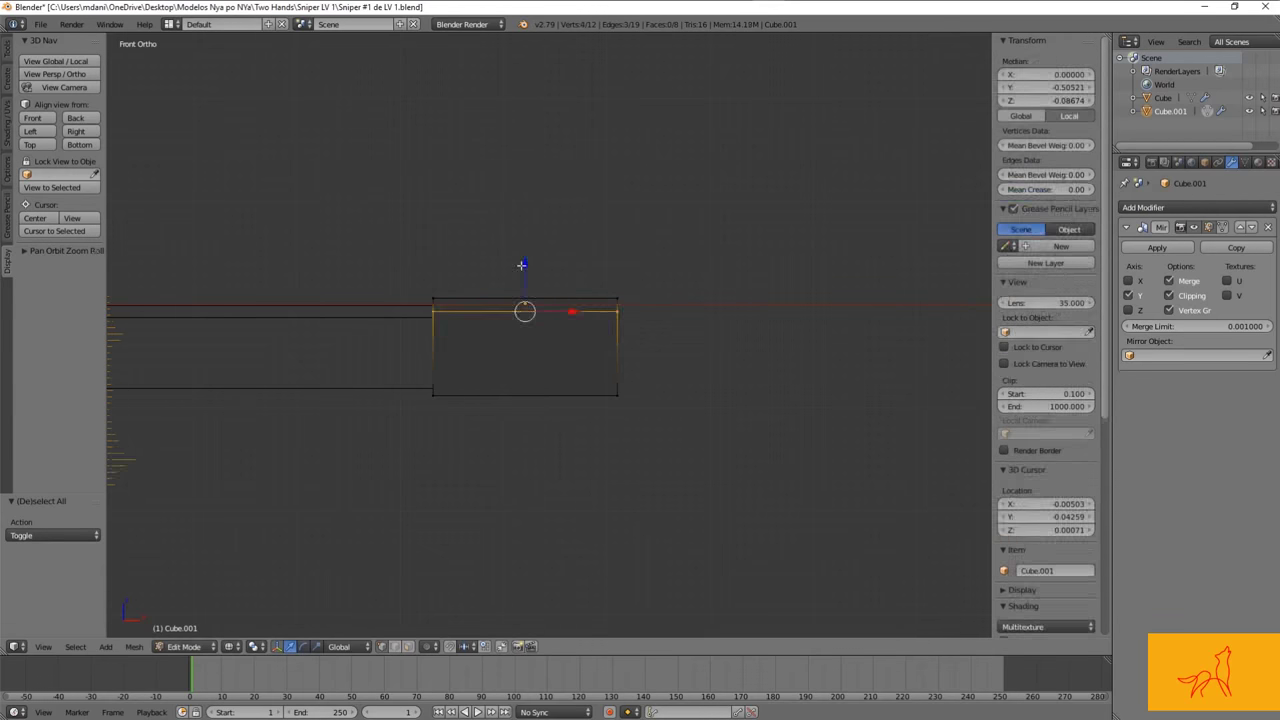
# Step: In the right side view, move the block's left edge along the Y axis
pyautogui.press('a')
pyautogui.moveTo(557, 241); pyautogui.dragTo(500, 300, button='middle')
pyautogui.press('KP_3')
pyautogui.scroll(4, 450, 350)
pyautogui.hotkey('ctrl', 'z')
pyautogui.press('g')
pyautogui.press('y')
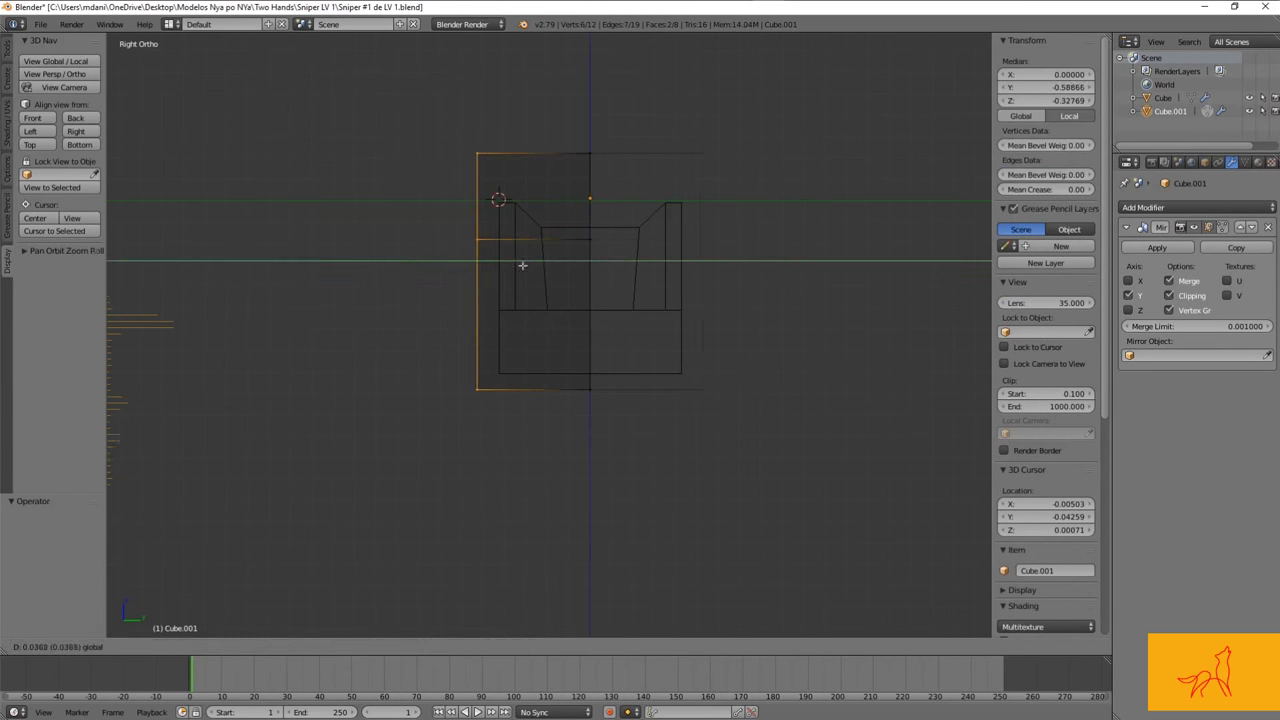
pyautogui.click(544, 271)
pyautogui.press('KP_1')
pyautogui.press('a')
# Step: Add a trial cylinder, then delete it and undo back to the block edits
pyautogui.click(6, 78)
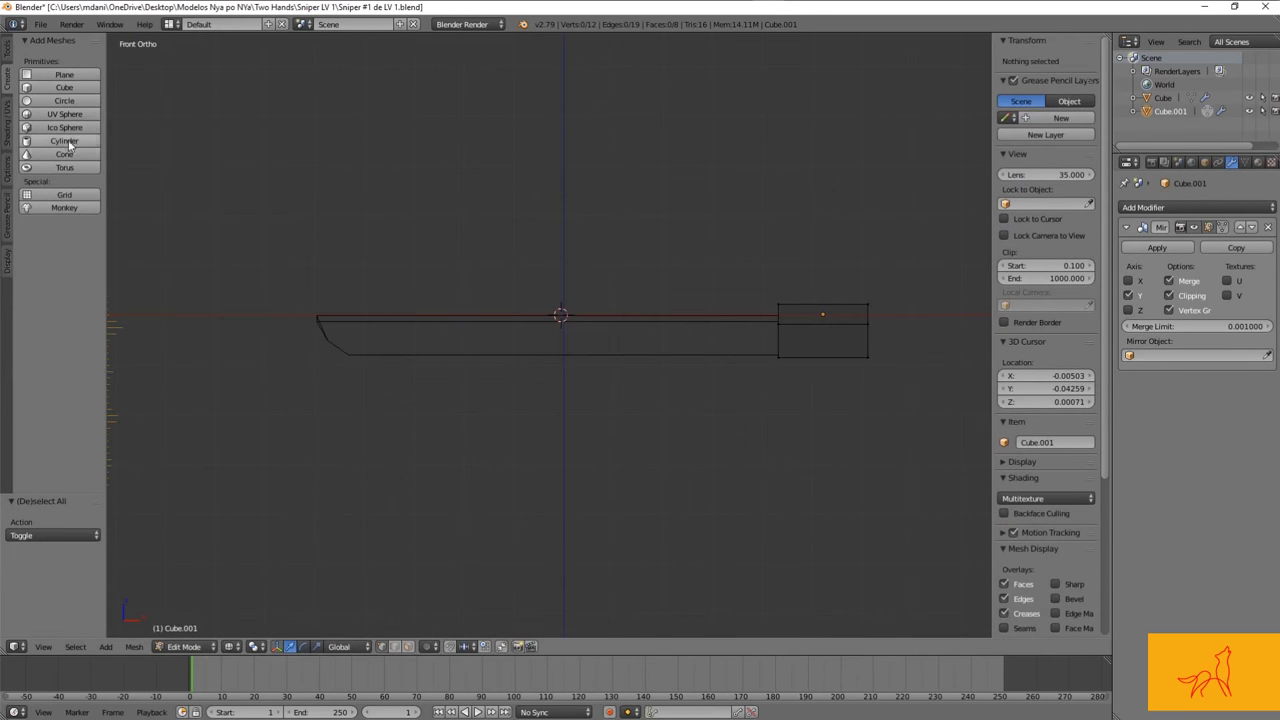
pyautogui.click(64, 140)
pyautogui.press('Tab')
pyautogui.click(384, 249)
pyautogui.press('Delete')
pyautogui.hotkey('ctrl', 'z')
pyautogui.hotkey('ctrl', 'z')
pyautogui.hotkey('ctrl', 'z')
pyautogui.hotkey('ctrl', 'z')
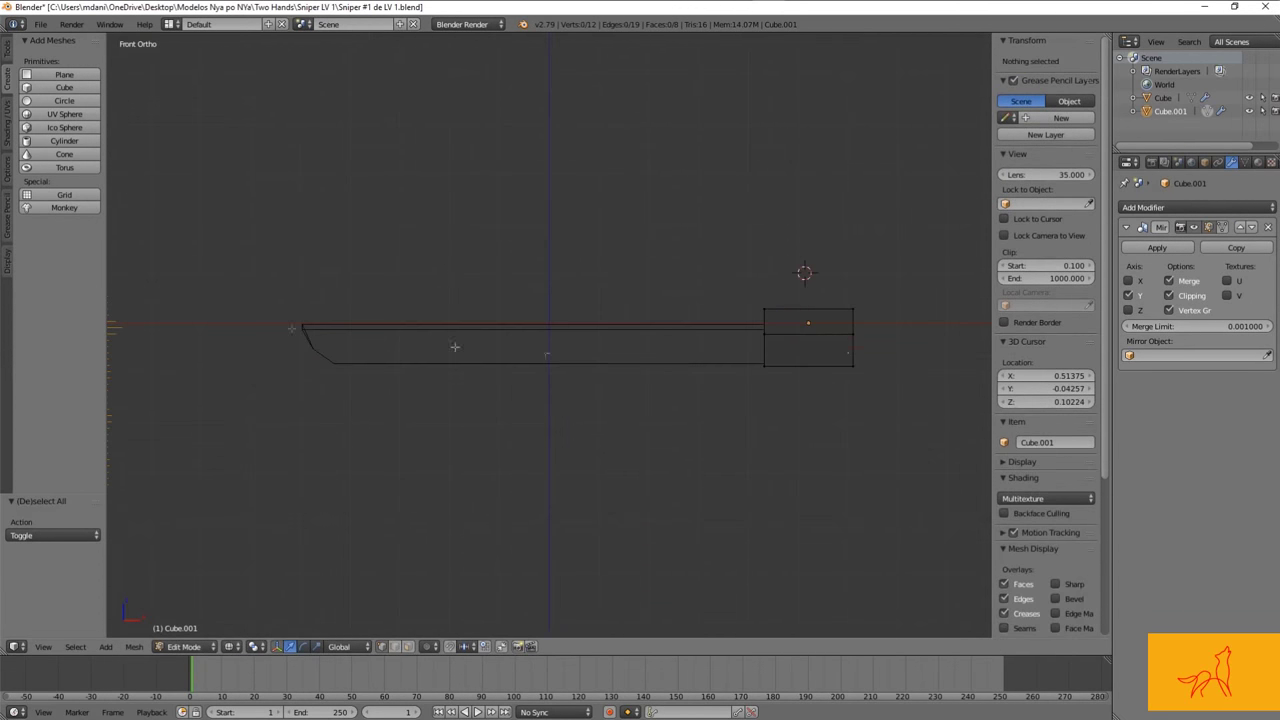
pyautogui.hotkey('ctrl', 'z')
pyautogui.hotkey('ctrl', 'z')
pyautogui.hotkey('ctrl', 'z')
pyautogui.hotkey('ctrl', 'z')
# Step: Add a cylinder and set its vertex count to 8
pyautogui.click(59, 140)
pyautogui.moveTo(60, 535); pyautogui.dragTo(40, 546)
pyautogui.click(85, 535)
pyautogui.click(85, 535)
pyautogui.click(85, 535)
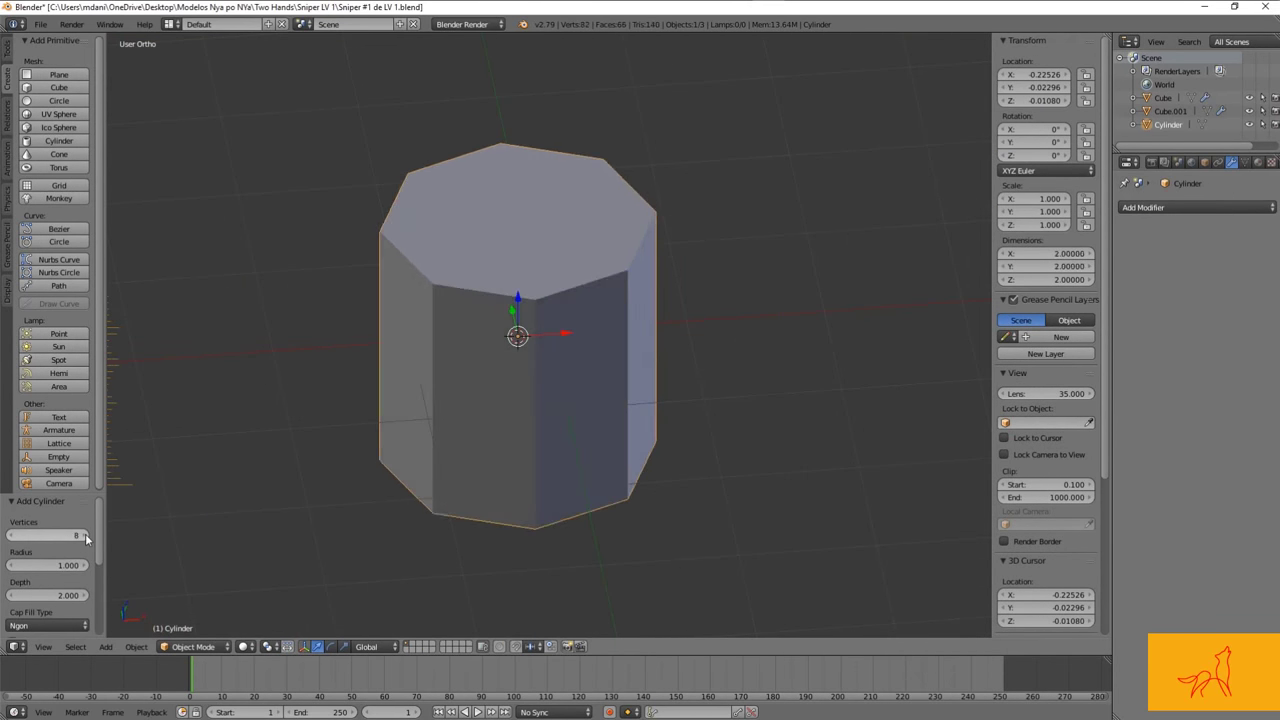
# Step: Rotate the cylinder -90 on Y and shrink it to barrel thickness
pyautogui.press('KP_1')
pyautogui.press('r')
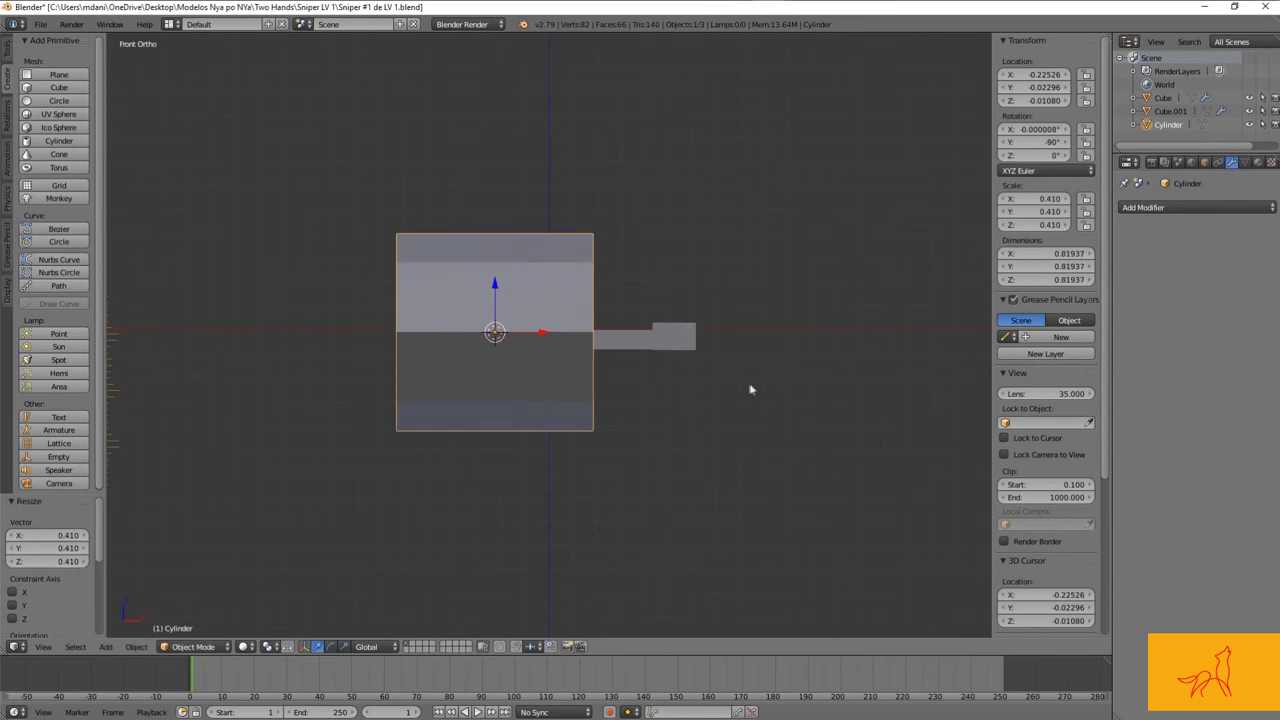
pyautogui.press('s')
pyautogui.press('g')
pyautogui.click(506, 362)
pyautogui.press('KP_Decimal')
pyautogui.moveTo(469, 423); pyautogui.dragTo(566, 337, button='middle')
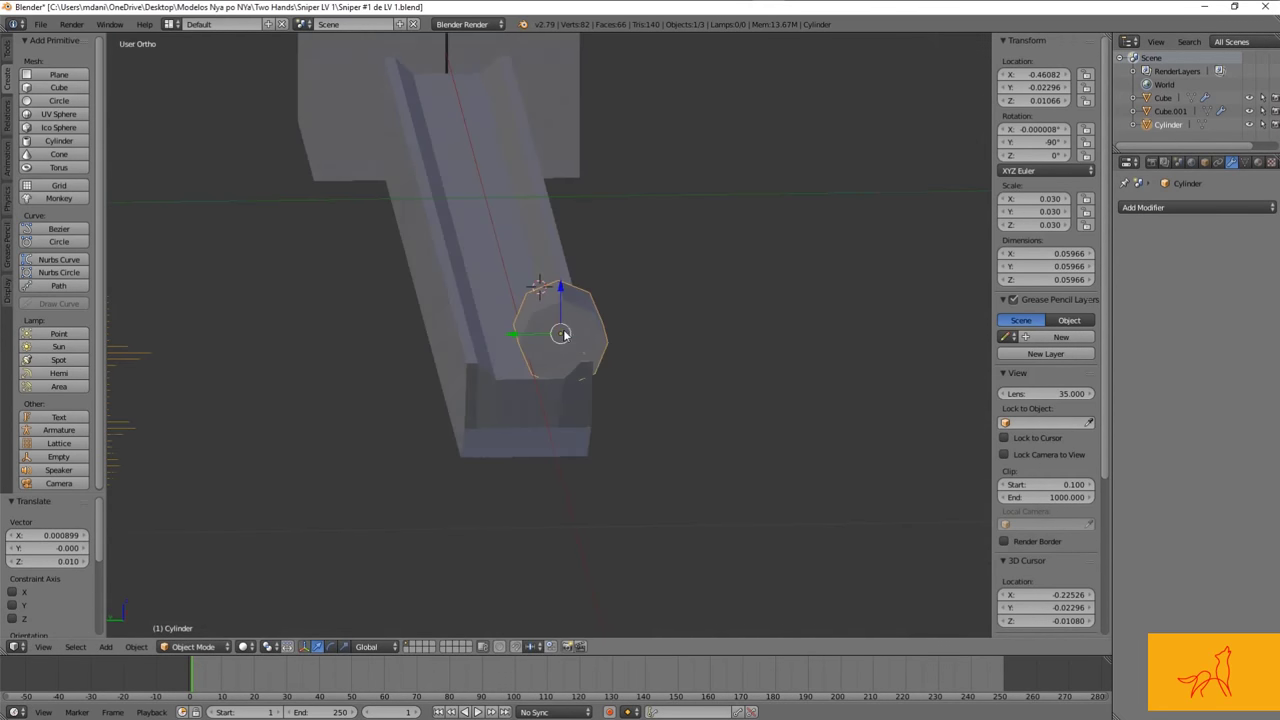
# Step: Move the cylinder onto the top of the receiver
pyautogui.press('g')
pyautogui.click(481, 318)
pyautogui.scroll(4, 481, 318)
pyautogui.press('g')
pyautogui.press('y')
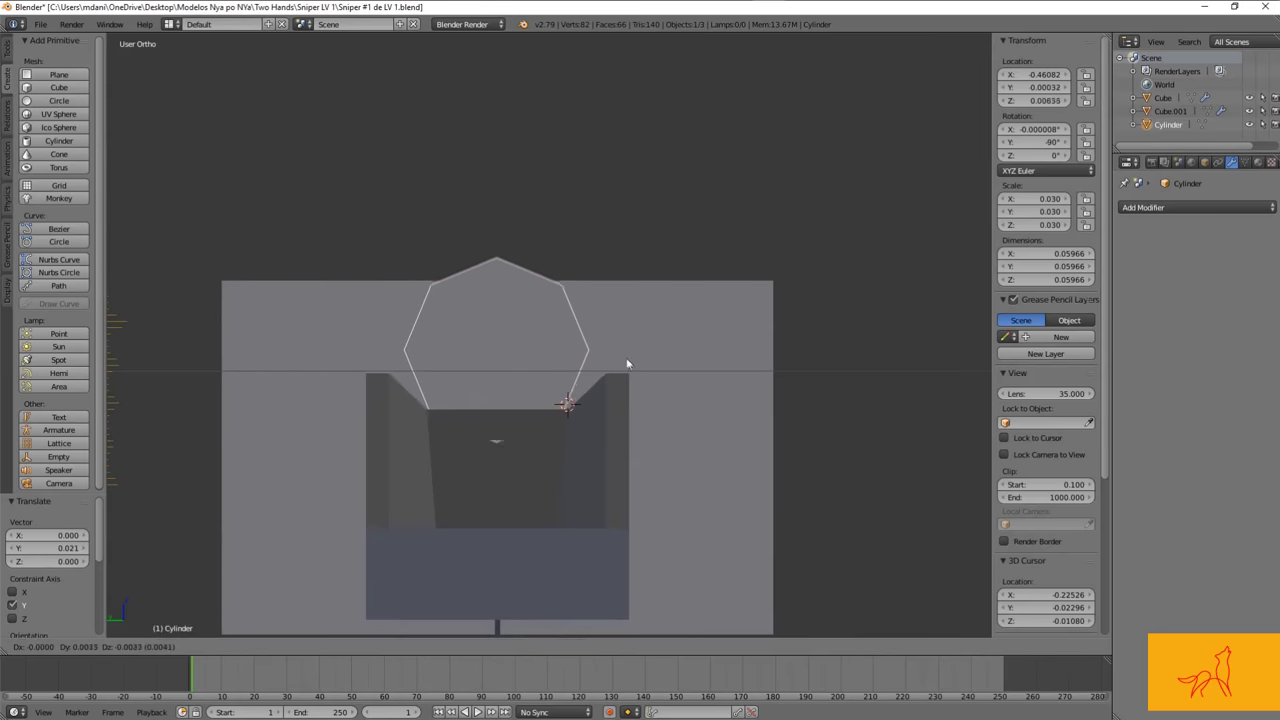
# Step: In the receiver's mesh, pull the groove's side vertex toward the cylinder
pyautogui.rightClick(692, 310)
pyautogui.press('Tab')
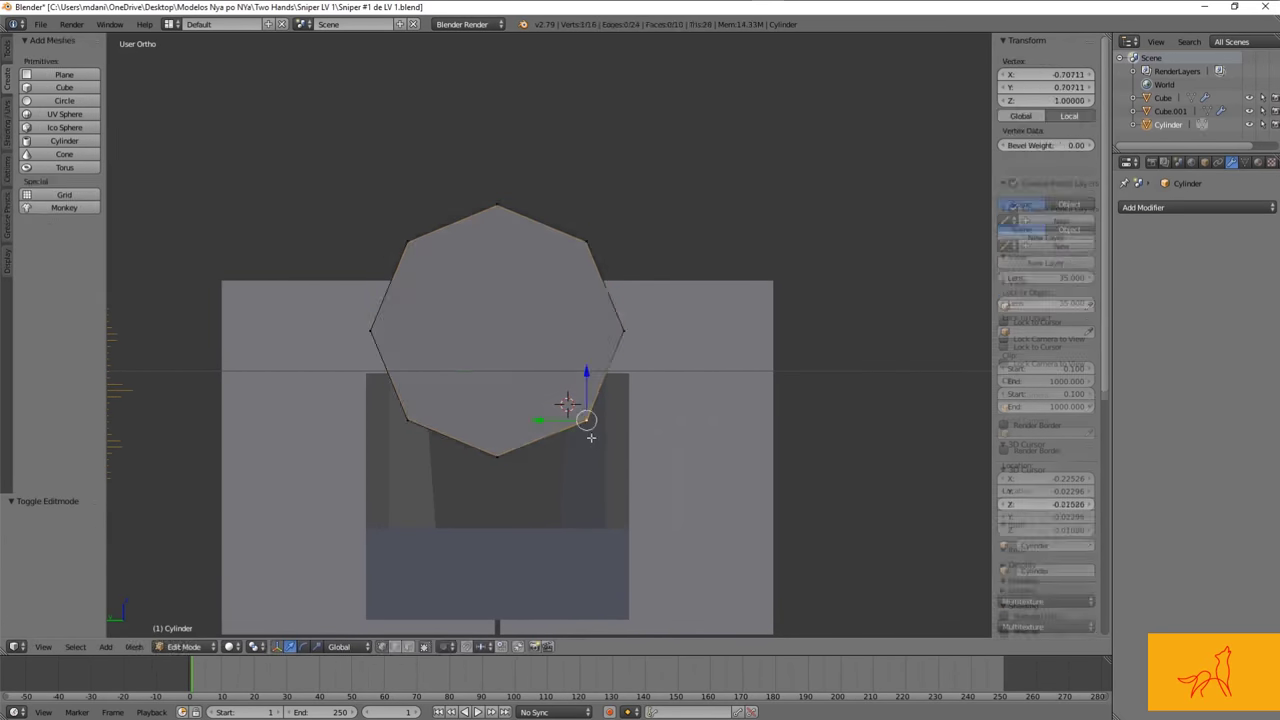
pyautogui.press('z')
pyautogui.press('g')
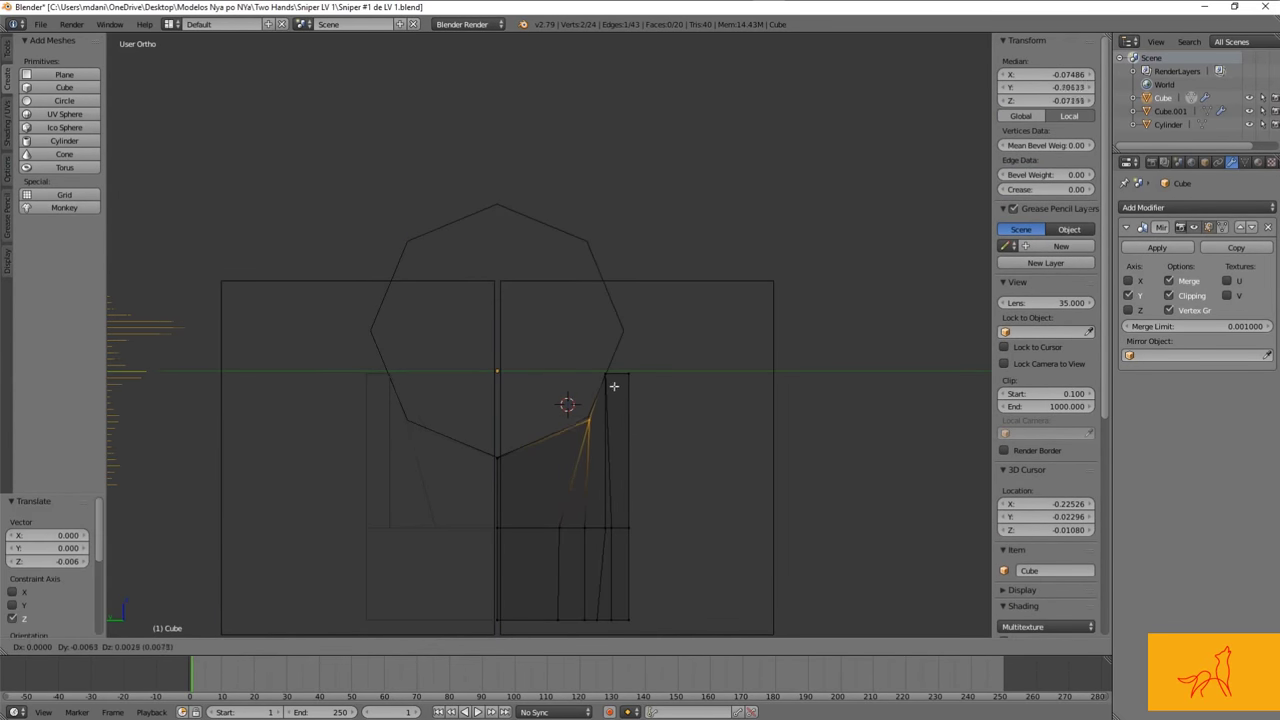
pyautogui.rightClick(606, 374)
pyautogui.scroll(6, 604, 397)
pyautogui.press('g')
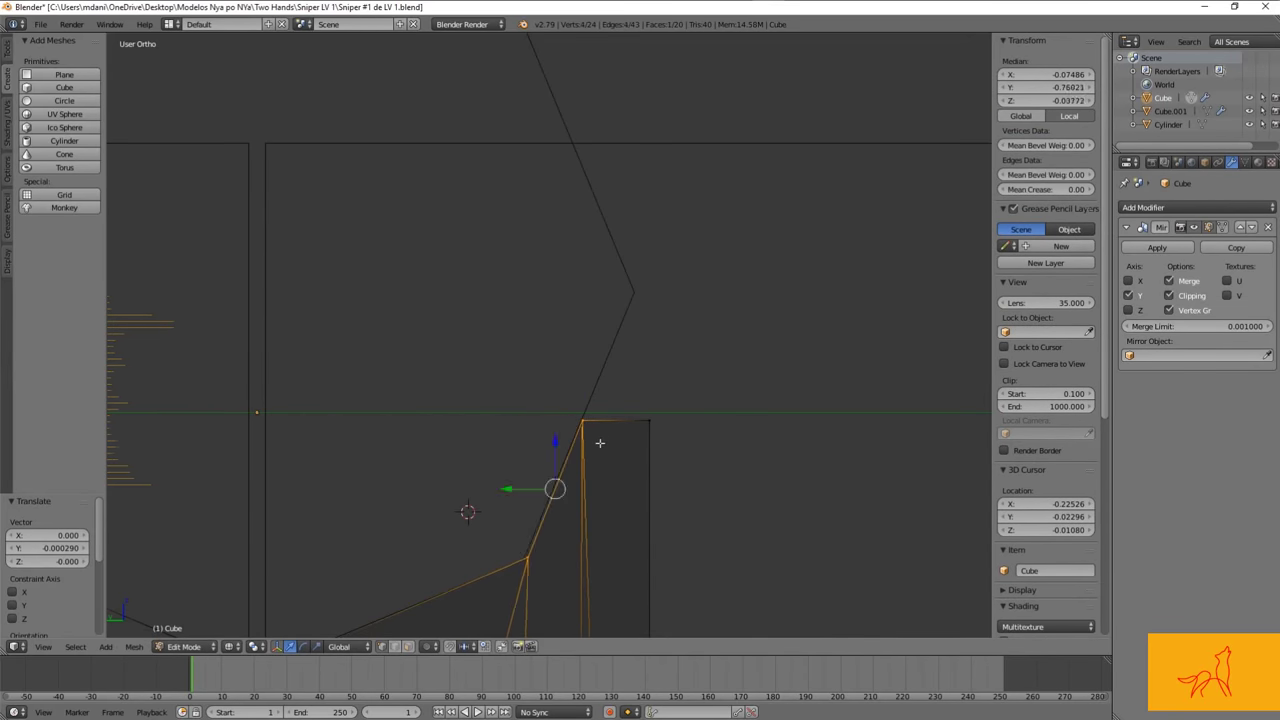
pyautogui.click(596, 445)
# Step: Reposition the groove's top vertex so the groove fits the cylinder
pyautogui.press('a')
pyautogui.rightClick(584, 421)
pyautogui.press('g')
pyautogui.scroll(2, 604, 351)
pyautogui.press('a')
pyautogui.rightClick(606, 356)
pyautogui.press('g')
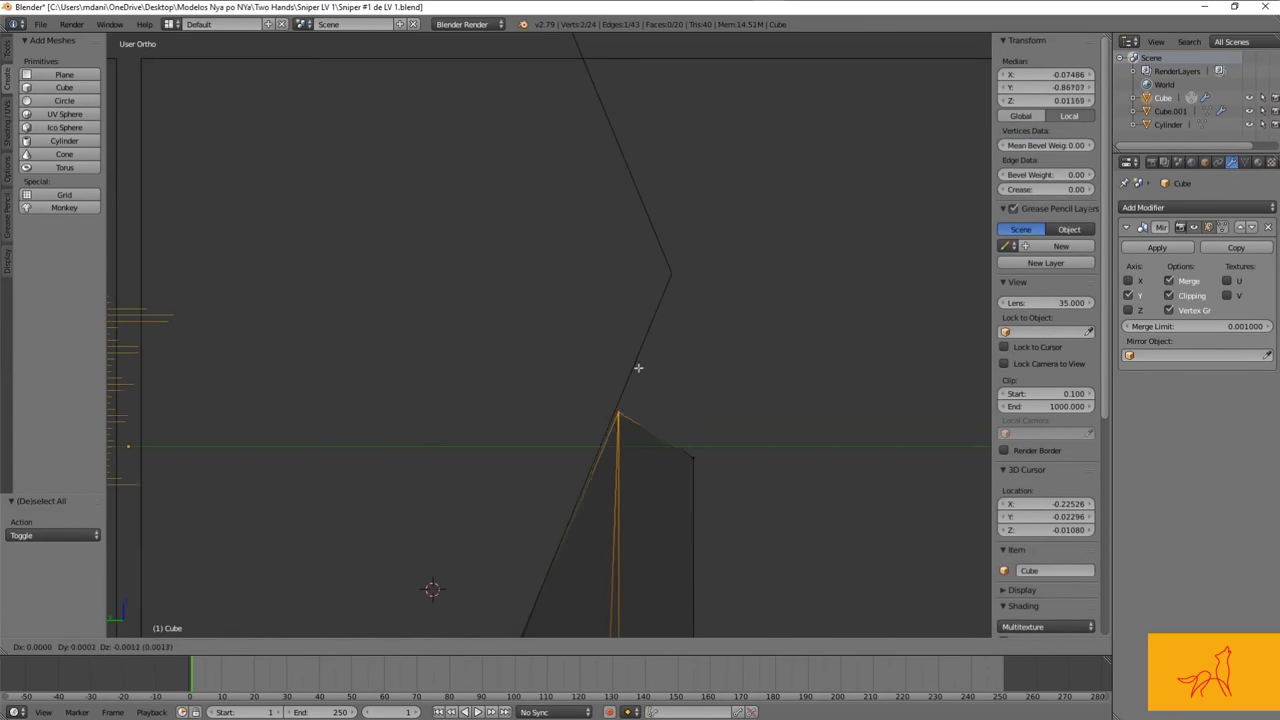
pyautogui.click(637, 374)
pyautogui.press('Tab')
pyautogui.scroll(-4, 600, 390)
# Step: Stretch the cylinder along X into a long barrel
pyautogui.rightClick(505, 330)
pyautogui.press('s')
pyautogui.press('x')
pyautogui.click(751, 334)
pyautogui.scroll(-3, 751, 334)
# Step: Narrow the barrel's far end by scaling its vertices in Edit Mode
pyautogui.press('Tab')
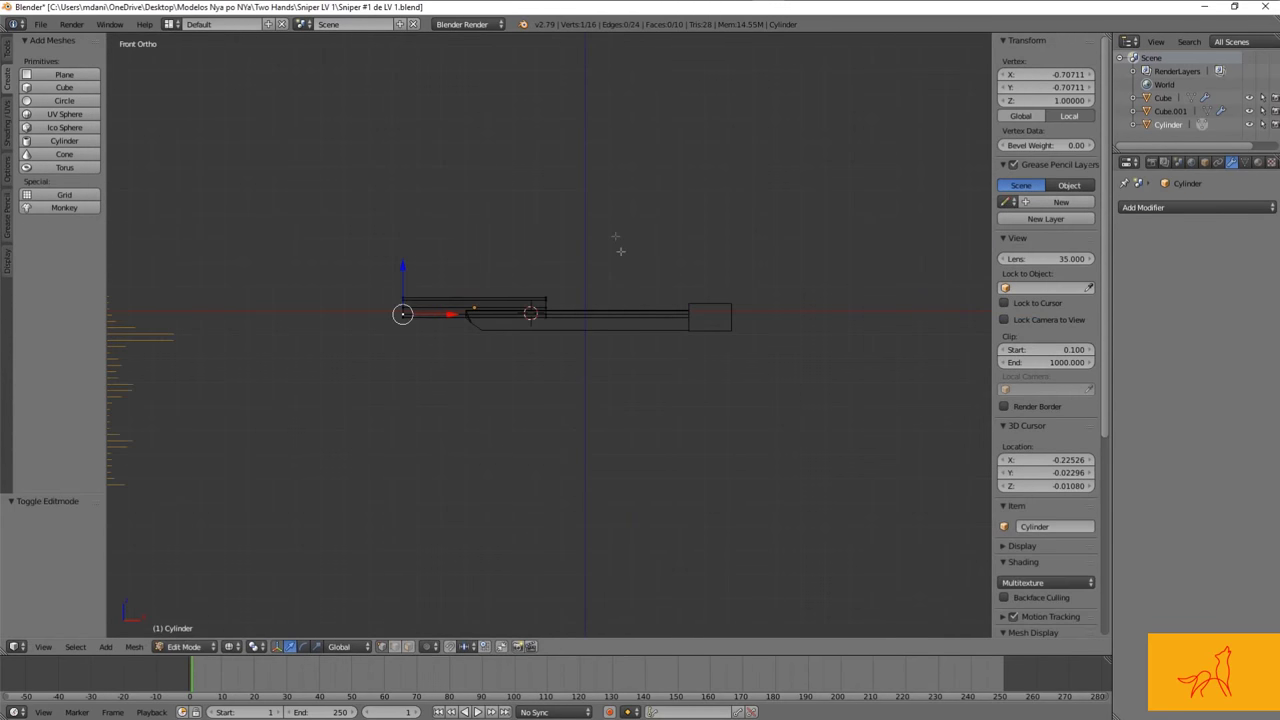
pyautogui.press('a')
pyautogui.scroll(4, 700, 300)
pyautogui.scroll(-2, 600, 320)
pyautogui.press('a')
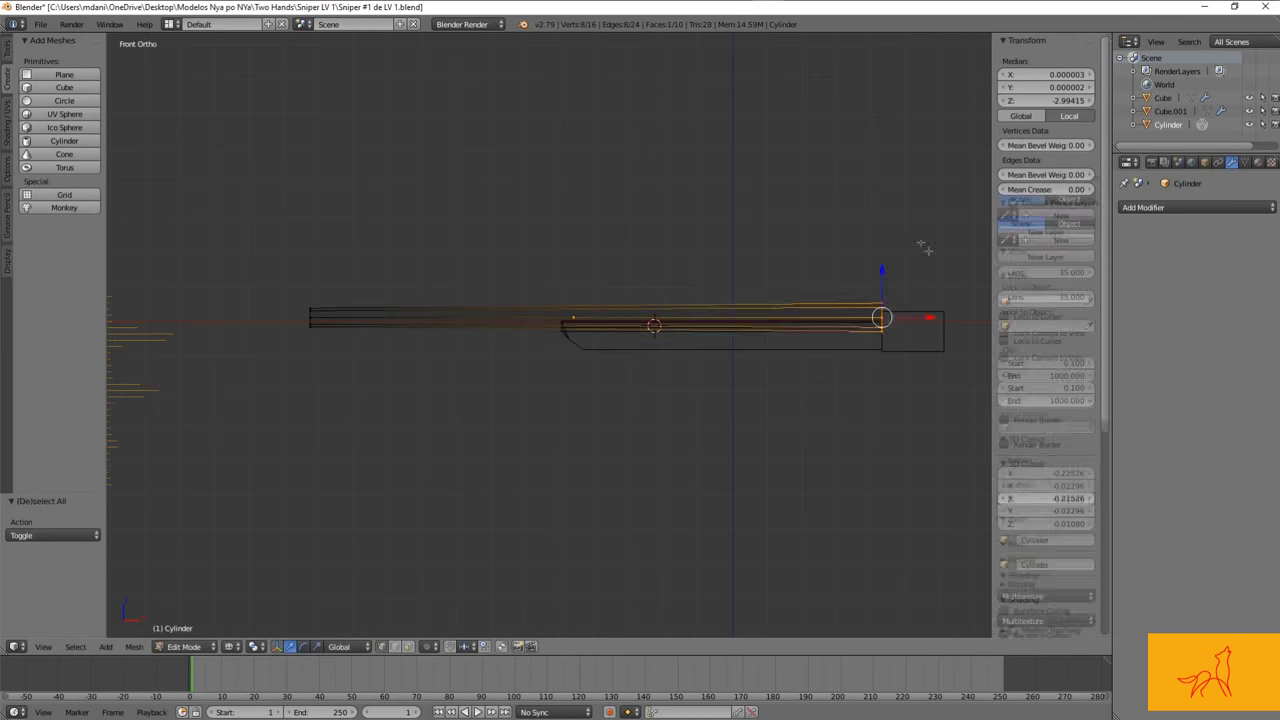
pyautogui.press('s')
pyautogui.click(309, 270)
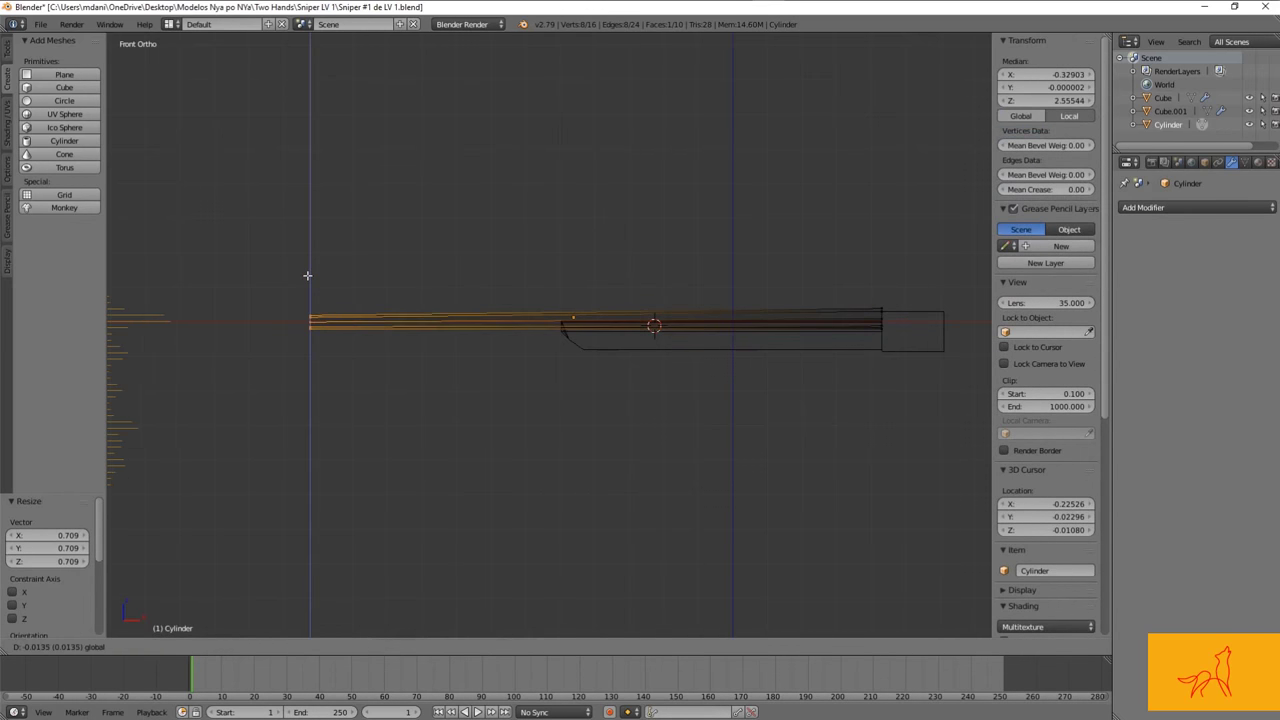
pyautogui.press('Escape')
pyautogui.hotkey('ctrl', 'z')
pyautogui.click(948, 400)
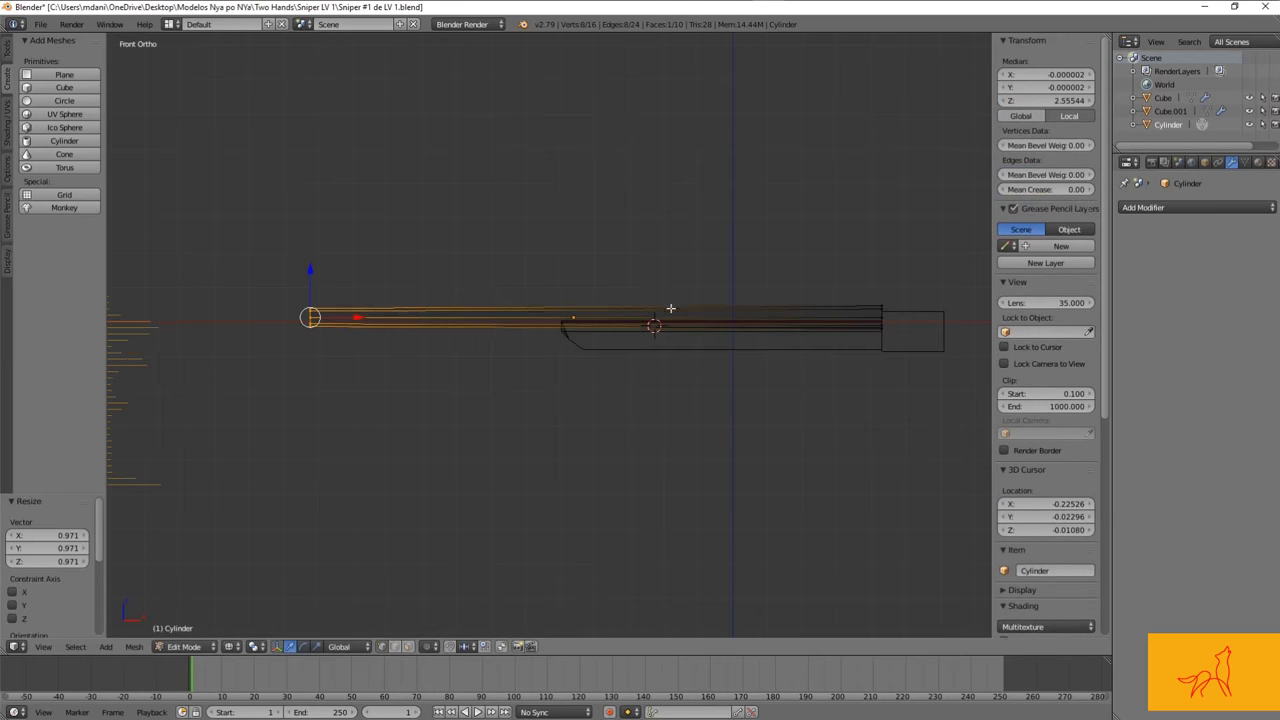
# Step: Select one end cap of the barrel and begin scaling it
pyautogui.scroll(-3, 580, 300)
pyautogui.press('a')
pyautogui.rightClick(760, 348)
pyautogui.scroll(2, 757, 350)
pyautogui.press('s')
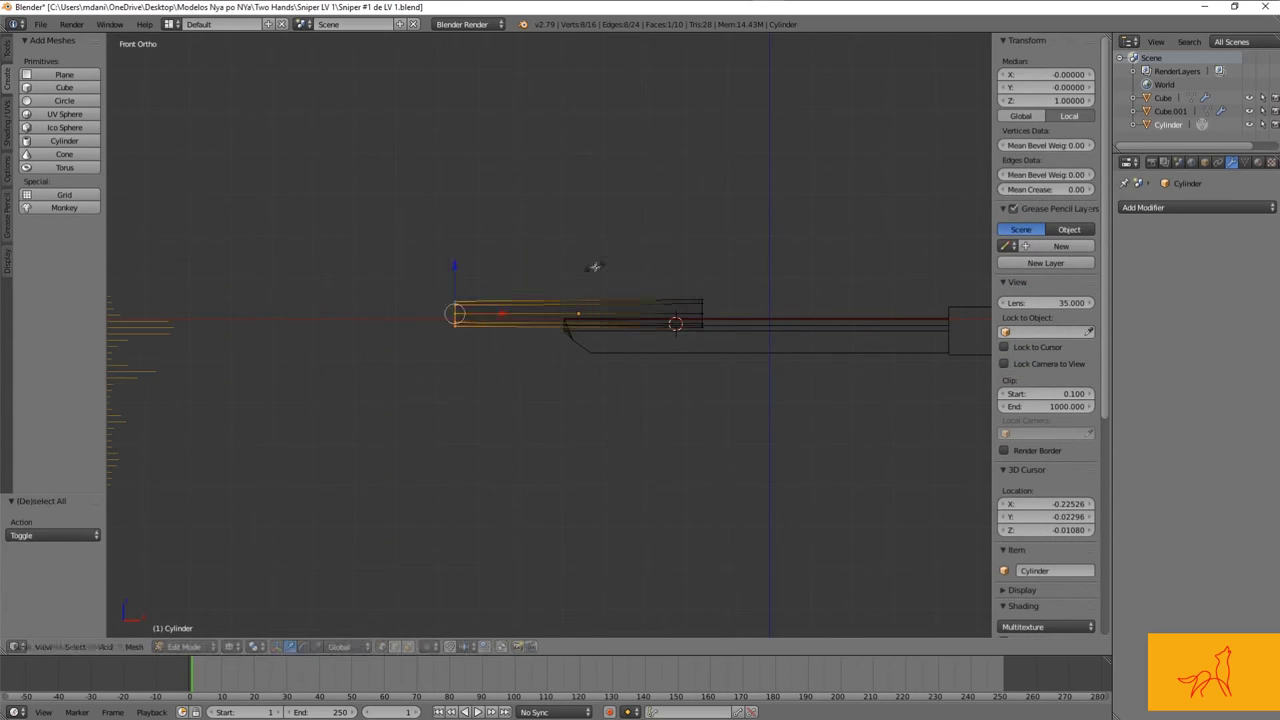
pyautogui.press('a')
# Step: In side view, move the whole barrel down along Z into the groove
pyautogui.click(30, 131)
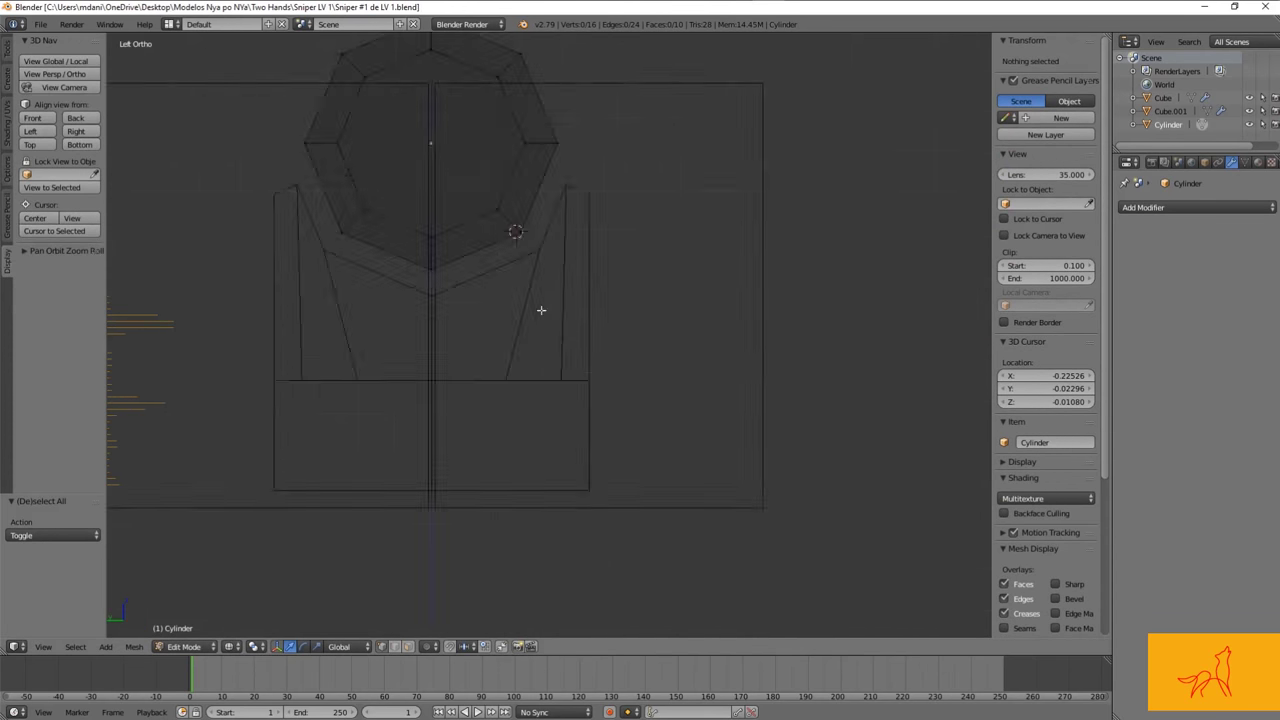
pyautogui.press('a')
pyautogui.scroll(3, 553, 201)
pyautogui.press('g')
pyautogui.press('z')
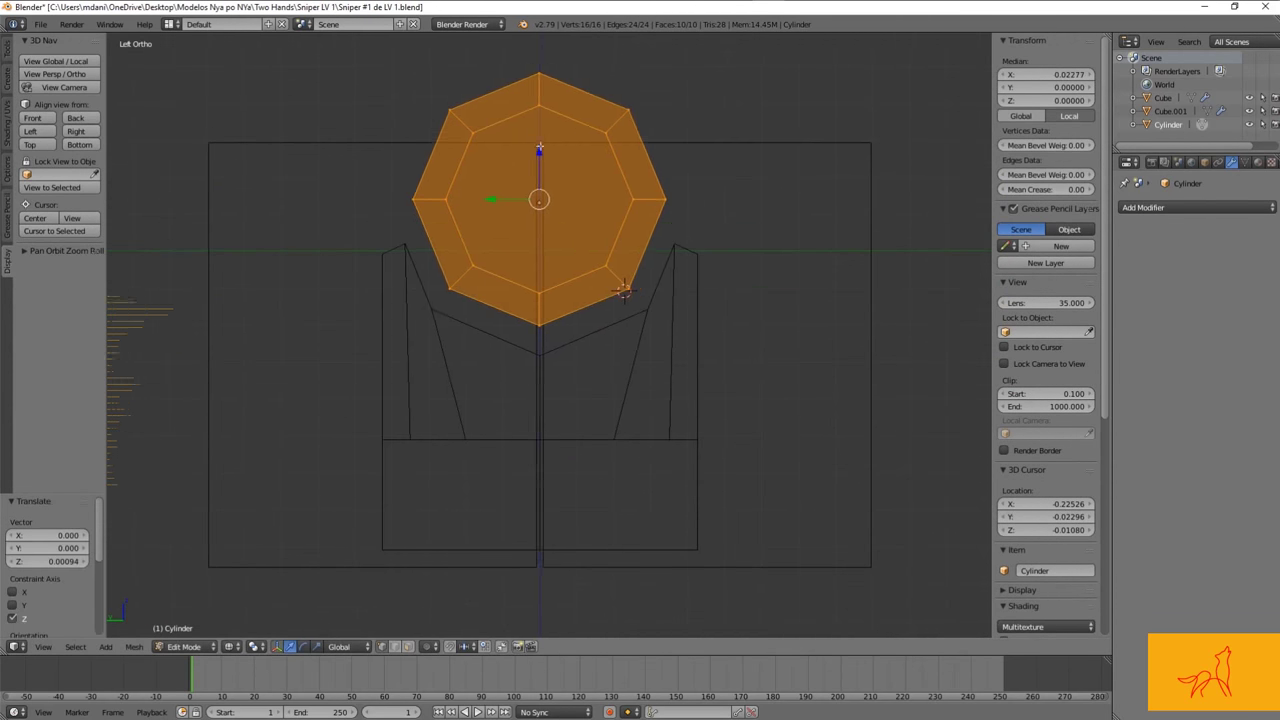
pyautogui.click(533, 179)
pyautogui.scroll(3, 538, 178)
# Step: Move a groove vertex on the receiver to meet the barrel
pyautogui.press('Tab')
pyautogui.rightClick(757, 357)
pyautogui.press('Tab')
pyautogui.rightClick(745, 300)
pyautogui.press('g')
pyautogui.click(812, 131)
pyautogui.scroll(3, 506, 405)
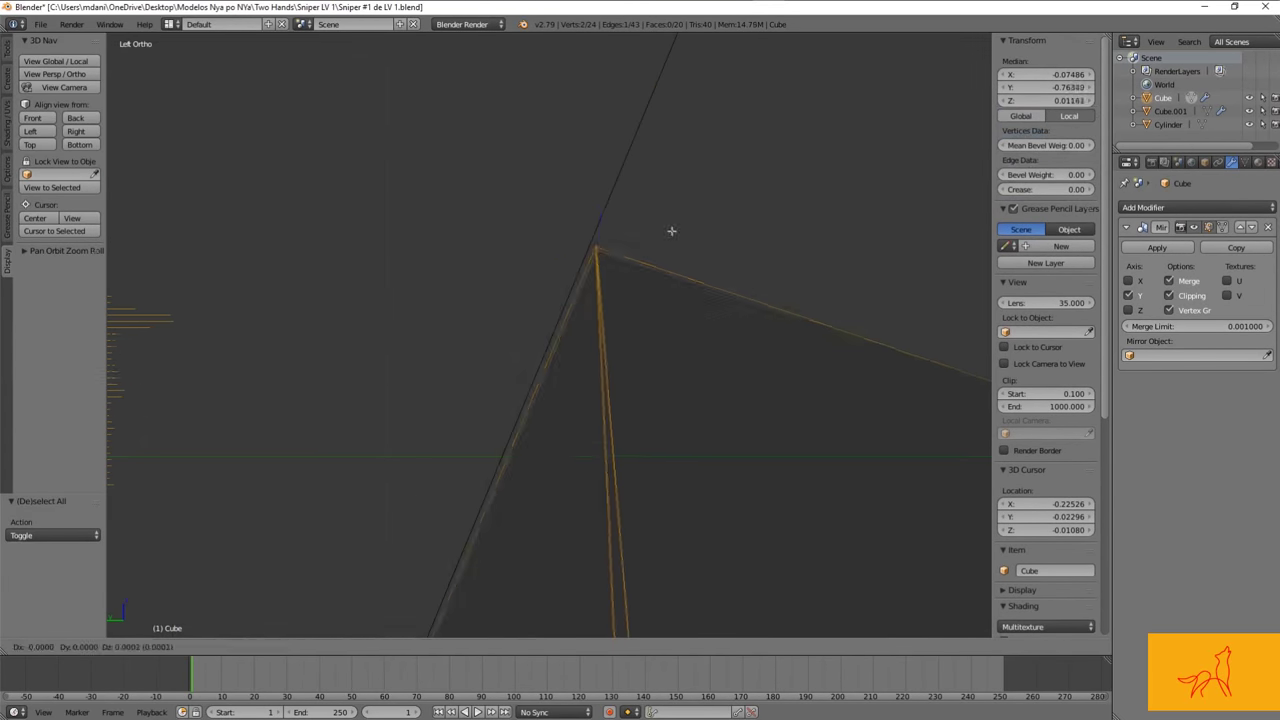
# Step: Check the barrel fit, then move the receiver's two bottom vertices into place
pyautogui.press('a')
pyautogui.scroll(-8, 641, 287)
pyautogui.press('z')
pyautogui.moveTo(641, 287)
pyautogui.mouseDown(button='middle')
pyautogui.moveTo(686, 280)
pyautogui.moveTo(371, 371)
pyautogui.mouseUp(button='middle')
pyautogui.press('ctrl+KP_3')
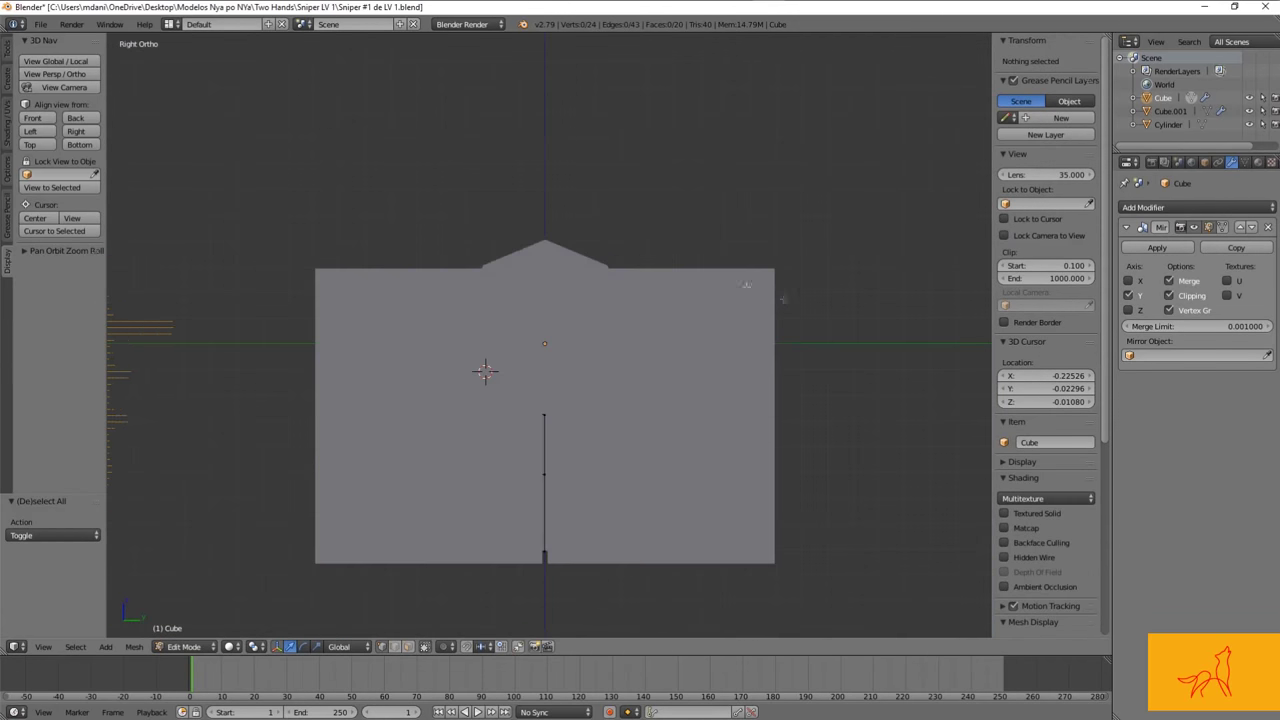
pyautogui.press('z')
pyautogui.scroll(2, 545, 428)
pyautogui.scroll(3, 545, 428)
pyautogui.rightClick(580, 440)
pyautogui.keyDown('shift'); pyautogui.rightClick(843, 428); pyautogui.keyUp('shift')
pyautogui.press('g')
pyautogui.click(809, 129)
# Step: In front view, shift the receiver's front corner vertex sideways
pyautogui.press('z')
pyautogui.moveTo(760, 200); pyautogui.dragTo(760, 320, button='middle')
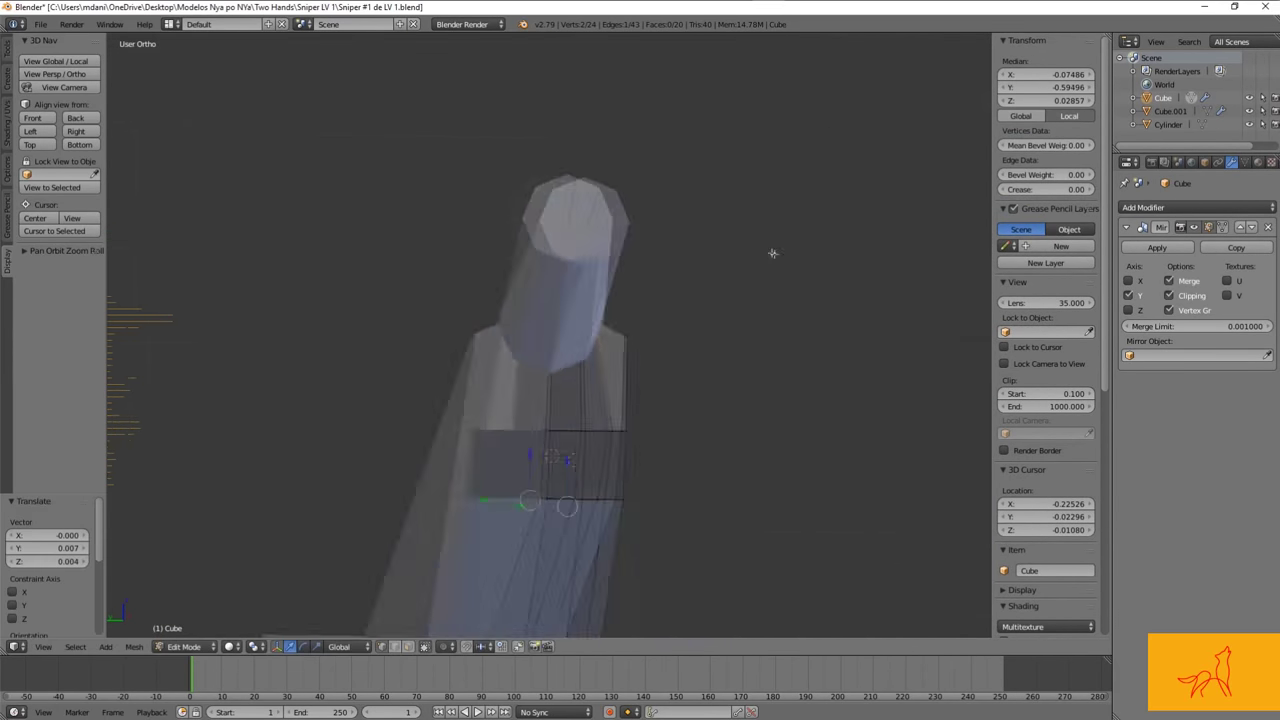
pyautogui.press('a')
pyautogui.press('KP_1')
pyautogui.scroll(2, 620, 300)
pyautogui.press('z')
pyautogui.rightClick(590, 303)
pyautogui.press('z')
pyautogui.press('g')
pyautogui.click(622, 303)
pyautogui.press('z')
pyautogui.press('z')
# Step: Move another front-slope vertex of the receiver vertically
pyautogui.rightClick(604, 489)
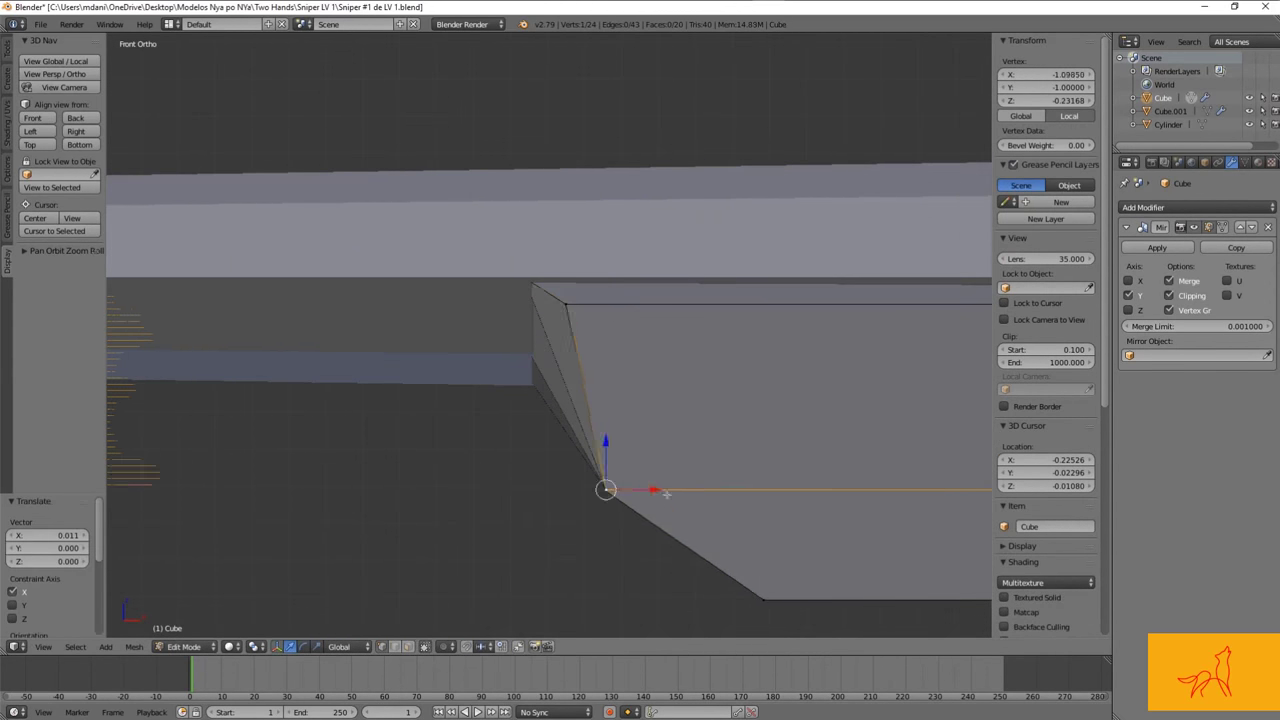
pyautogui.keyDown('shift'); pyautogui.moveTo(725, 598); pyautogui.dragTo(577, 464, button='middle'); pyautogui.keyUp('shift')
pyautogui.click(596, 418)
pyautogui.scroll(-3, 596, 418)
pyautogui.keyDown('shift'); pyautogui.rightClick(700, 380); pyautogui.keyUp('shift')
pyautogui.scroll(3, 764, 367)
pyautogui.scroll(4, 764, 367)
# Step: Knife-cut a new edge across the receiver's face
pyautogui.press('a')
pyautogui.rightClick(605, 331)
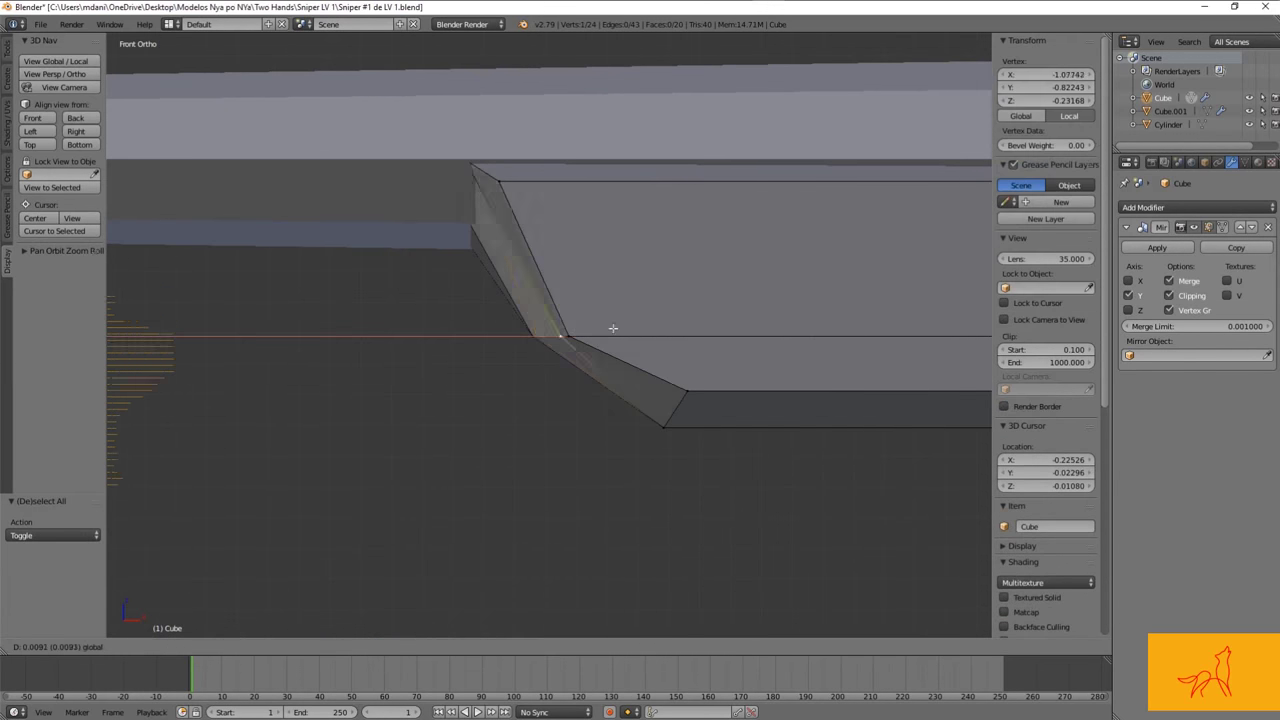
pyautogui.press('a')
pyautogui.moveTo(585, 338); pyautogui.dragTo(663, 309, button='middle')
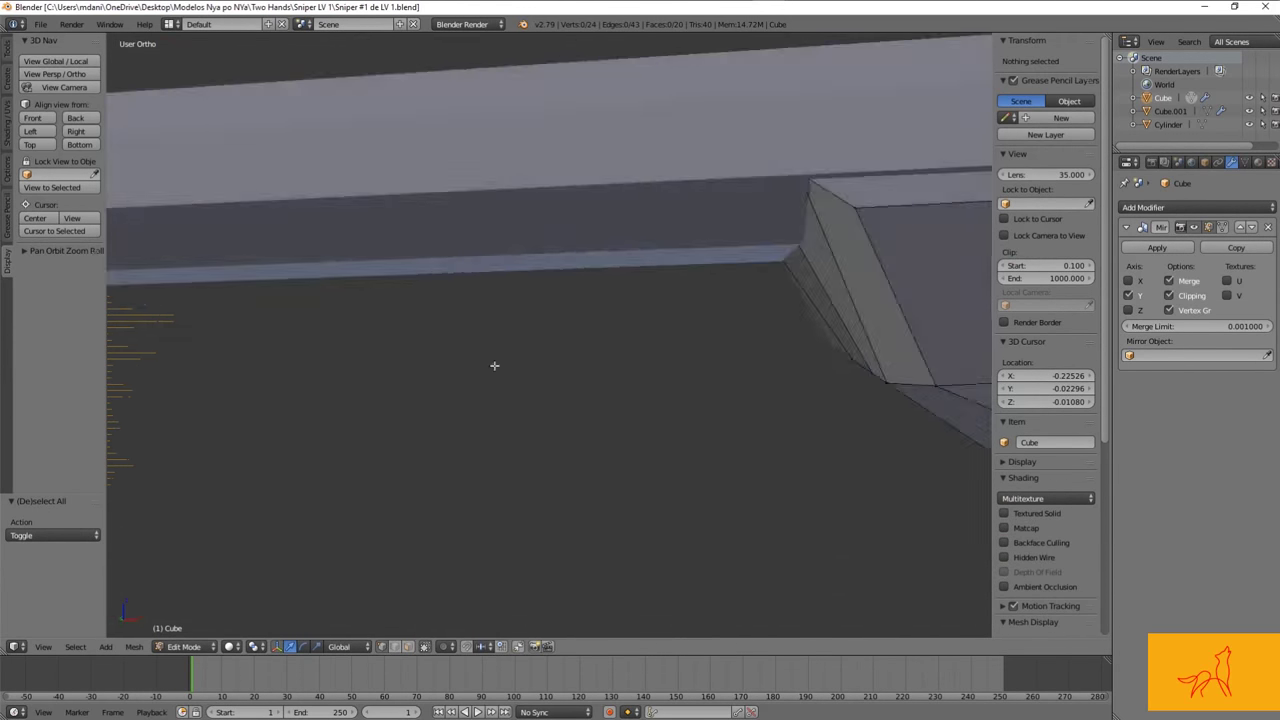
pyautogui.scroll(-4, 494, 365)
pyautogui.moveTo(537, 334)
pyautogui.mouseDown(button='middle')
pyautogui.moveTo(751, 343)
pyautogui.moveTo(509, 343)
pyautogui.moveTo(375, 378)
pyautogui.moveTo(557, 340)
pyautogui.moveTo(637, 353)
pyautogui.moveTo(521, 322)
pyautogui.mouseUp(button='middle')
pyautogui.scroll(2, 566, 371)
pyautogui.press('k')
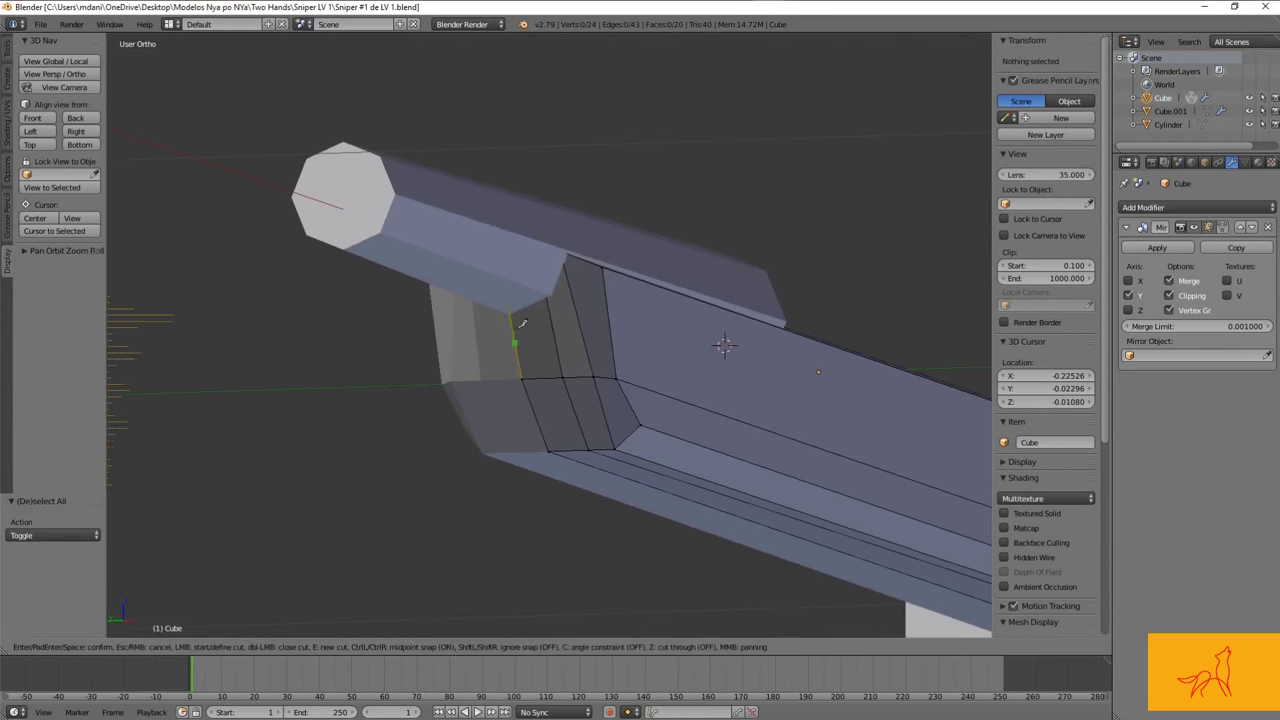
pyautogui.press('Return')
pyautogui.moveTo(594, 259); pyautogui.dragTo(560, 330, button='middle')
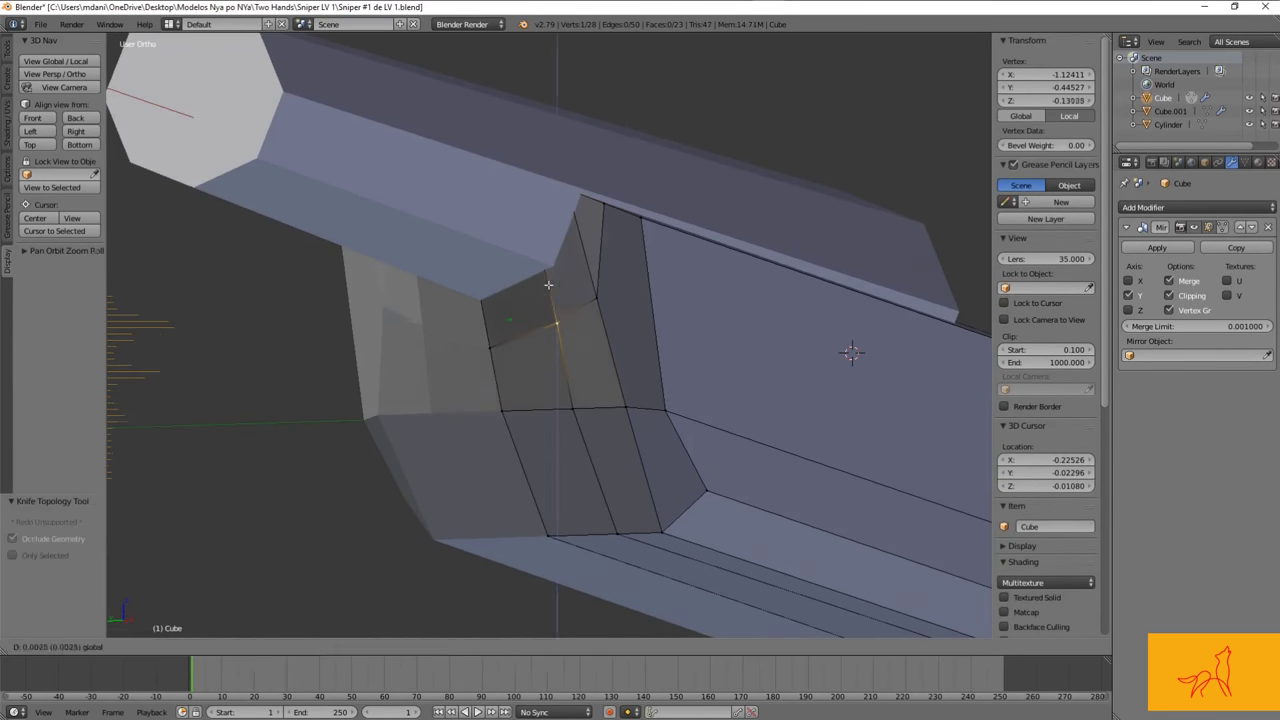
pyautogui.press('g')
pyautogui.press('z')
pyautogui.click(555, 332)
# Step: Raise the new slope vertex and leave Edit Mode
pyautogui.press('KP_1')
pyautogui.press('a')
pyautogui.rightClick(652, 247)
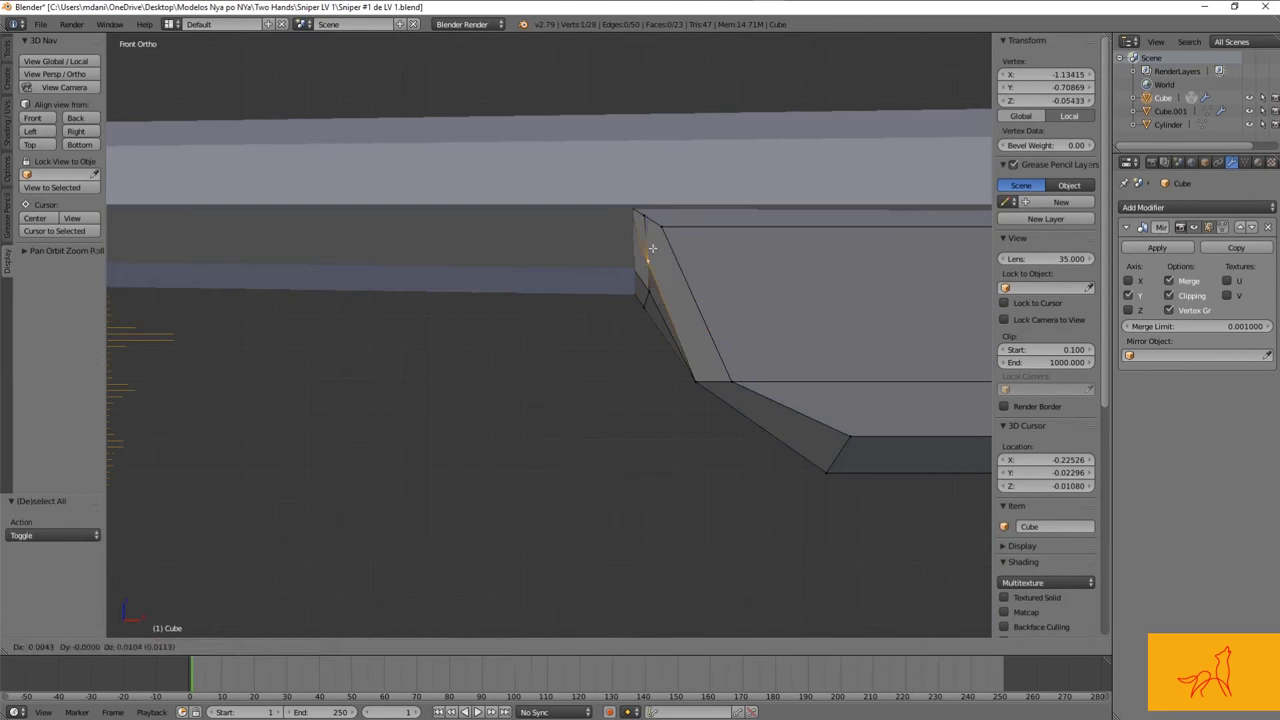
pyautogui.click(652, 232)
pyautogui.moveTo(652, 232)
pyautogui.mouseDown(button='middle')
pyautogui.moveTo(644, 251)
pyautogui.moveTo(714, 260)
pyautogui.moveTo(674, 289)
pyautogui.moveTo(694, 340)
pyautogui.moveTo(636, 362)
pyautogui.mouseUp(button='middle')
pyautogui.keyDown('shift'); pyautogui.rightClick(612, 282); pyautogui.keyUp('shift')
pyautogui.press('Tab')
pyautogui.press('Tab')
# Step: Shift two front vertices of the receiver sideways and vertically
pyautogui.rightClick(636, 364)
pyautogui.keyDown('shift'); pyautogui.rightClick(598, 258); pyautogui.keyUp('shift')
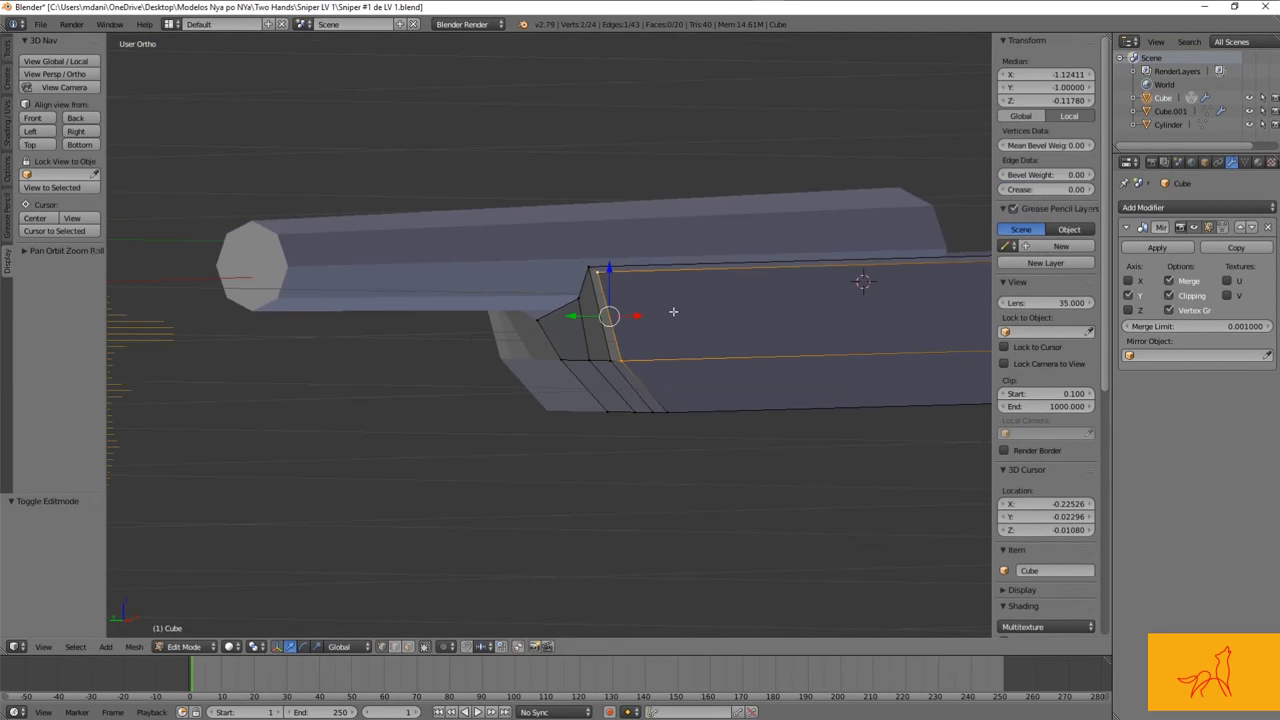
pyautogui.press('KP_1')
pyautogui.scroll(3, 680, 320)
pyautogui.press('g')
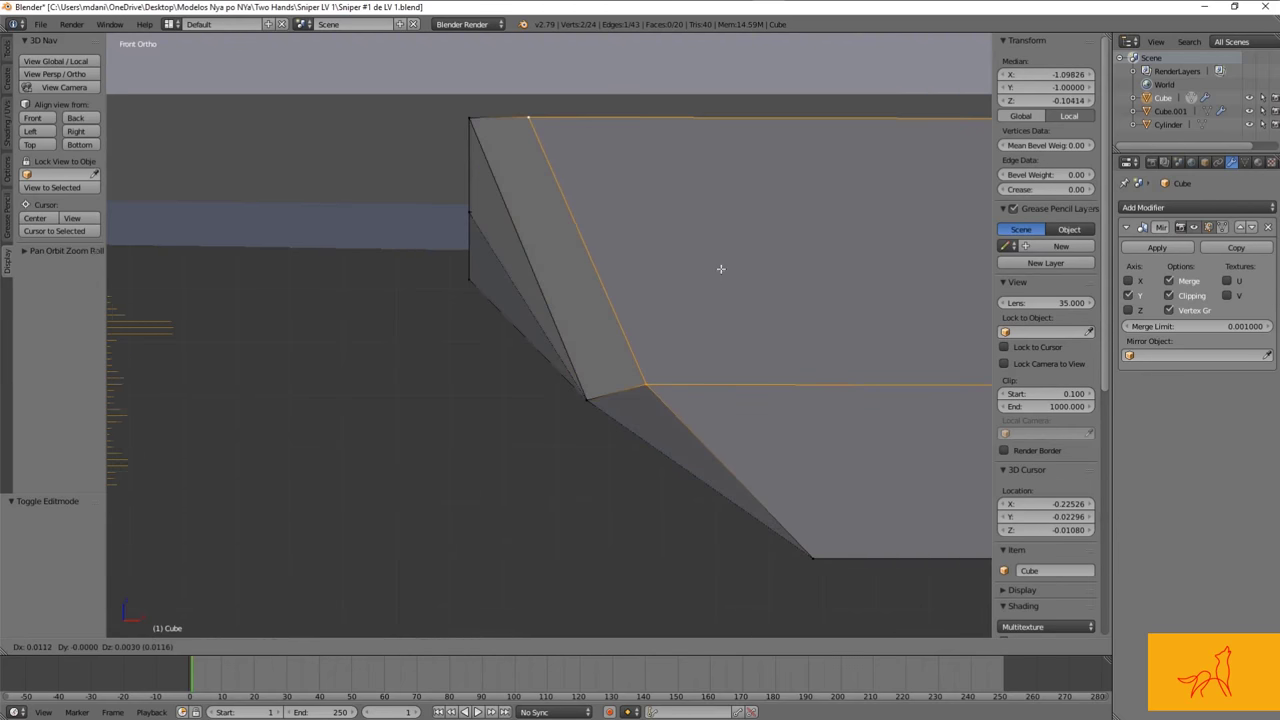
pyautogui.click(655, 267)
pyautogui.scroll(-3, 777, 444)
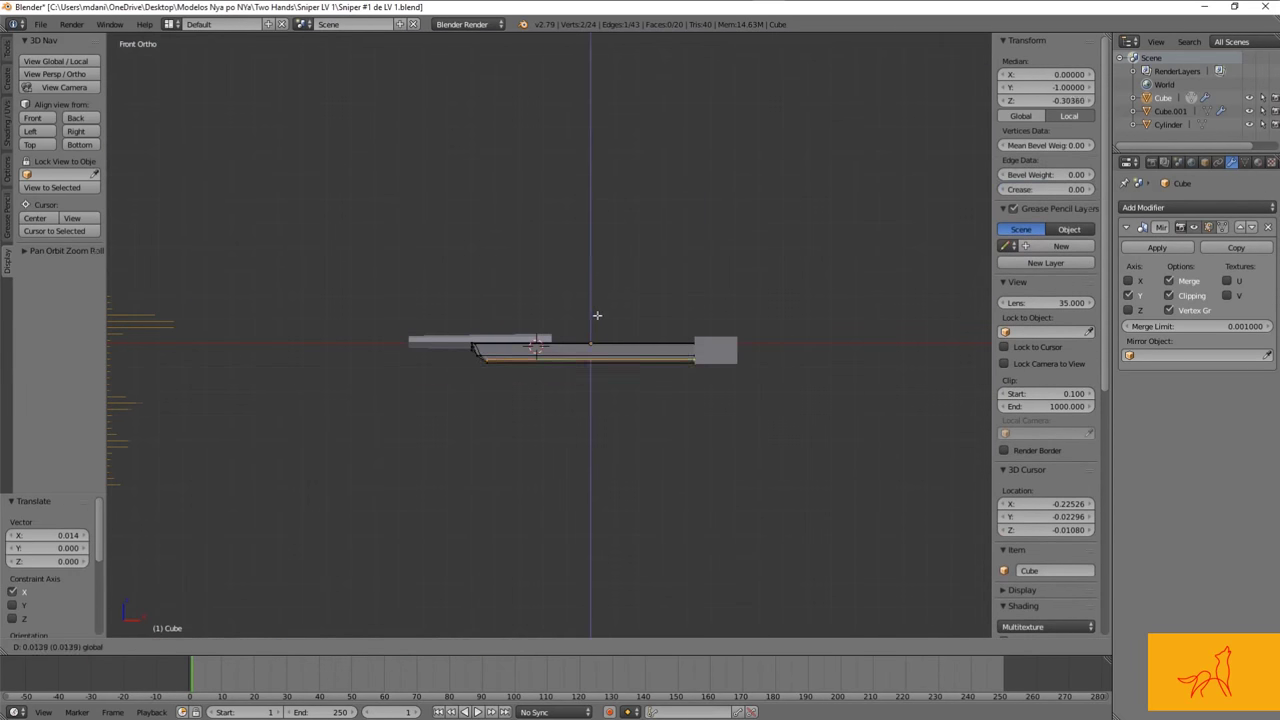
pyautogui.scroll(8, 597, 313)
pyautogui.click(825, 297)
pyautogui.scroll(5, 650, 311)
# Step: Reposition the receiver's corner vertex
pyautogui.press('g')
pyautogui.click(750, 372)
pyautogui.moveTo(750, 372)
pyautogui.mouseDown(button='middle')
pyautogui.moveTo(849, 274)
pyautogui.moveTo(563, 394)
pyautogui.moveTo(700, 300)
pyautogui.mouseUp(button='middle')
pyautogui.press('KP_1')
pyautogui.press('a')
pyautogui.press('KP_3')
# Step: In side view, move the corner vertices vertically along Z
pyautogui.rightClick(560, 400)
pyautogui.scroll(5, 580, 320)
pyautogui.press('g')
pyautogui.press('z')
pyautogui.click(549, 307)
pyautogui.scroll(-3, 462, 367)
pyautogui.click(583, 230)
pyautogui.scroll(4, 549, 357)
pyautogui.press('g')
pyautogui.scroll(-2, 617, 346)
pyautogui.press('a')
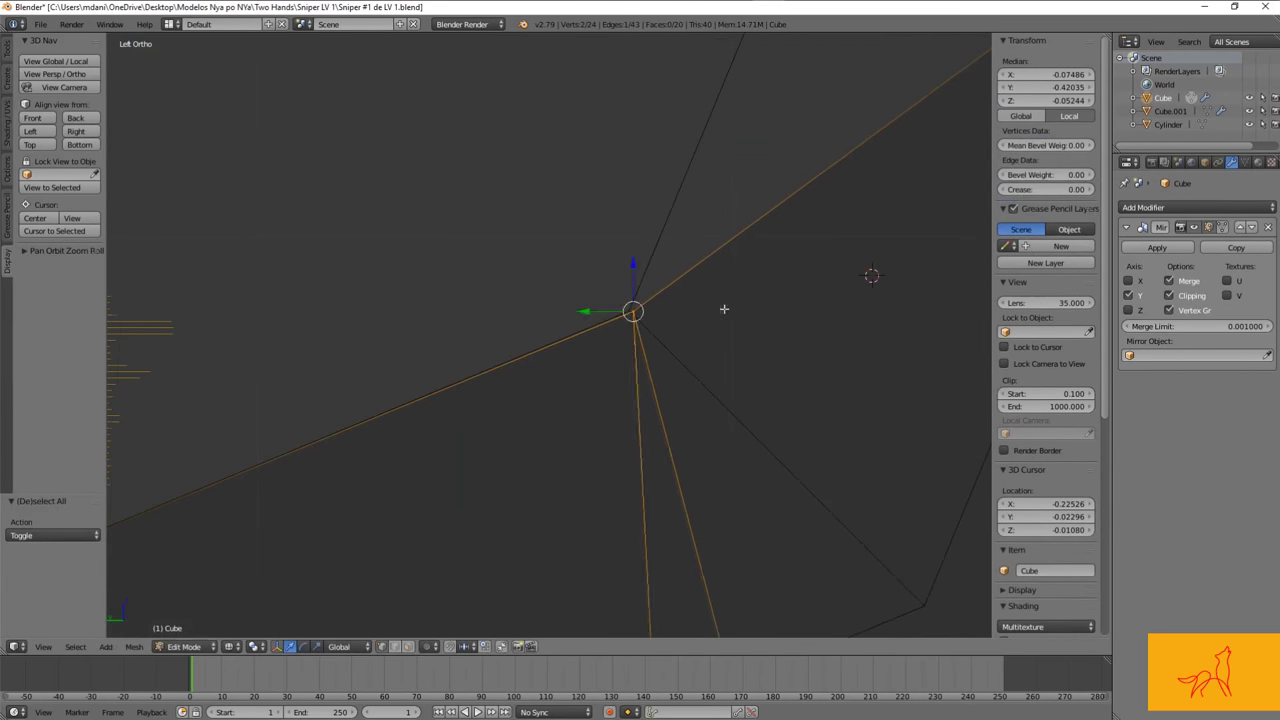
pyautogui.scroll(-3, 529, 437)
# Step: Make another knife cut on the shaded receiver
pyautogui.press('a')
pyautogui.moveTo(531, 437)
pyautogui.mouseDown(button='middle')
pyautogui.moveTo(571, 323)
pyautogui.moveTo(659, 409)
pyautogui.moveTo(600, 405)
pyautogui.mouseUp(button='middle')
pyautogui.scroll(3, 600, 405)
pyautogui.scroll(2, 427, 444)
pyautogui.press('k')
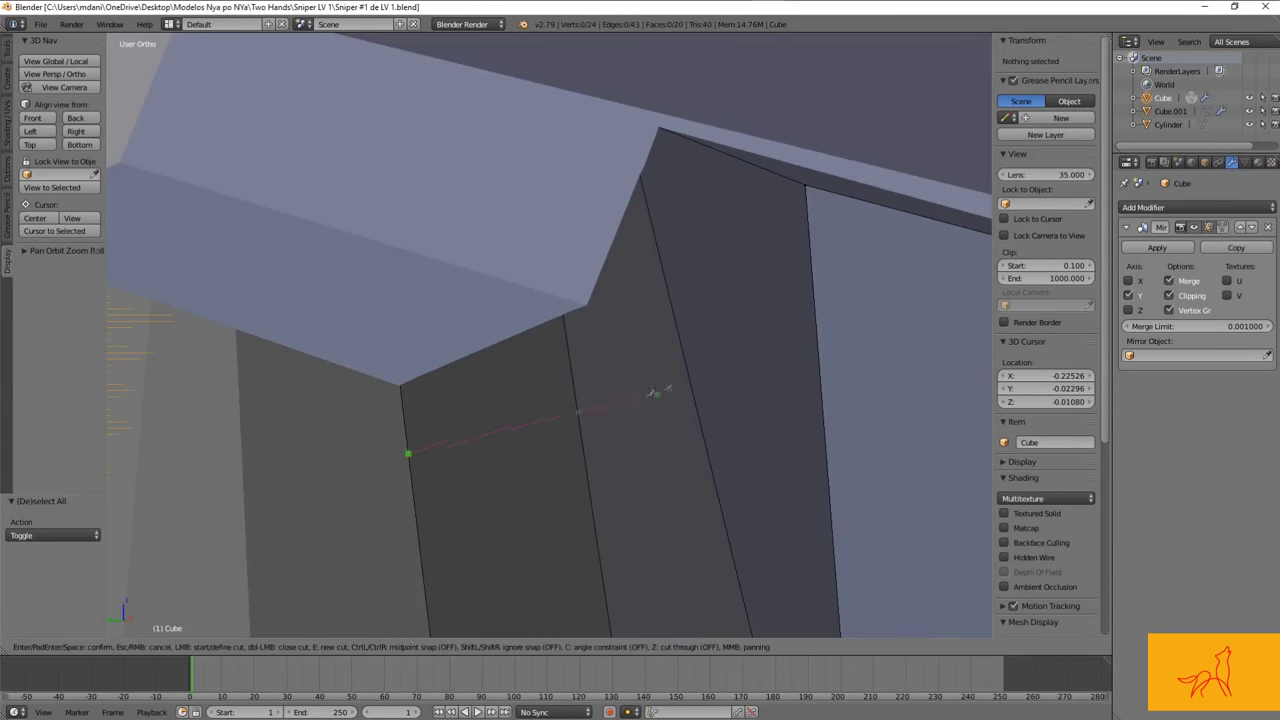
pyautogui.press('Return')
pyautogui.hotkey('ctrl', 'Tab')
pyautogui.click(571, 323)
# Step: Extrude the receiver's corner faces outward
pyautogui.rightClick(614, 300)
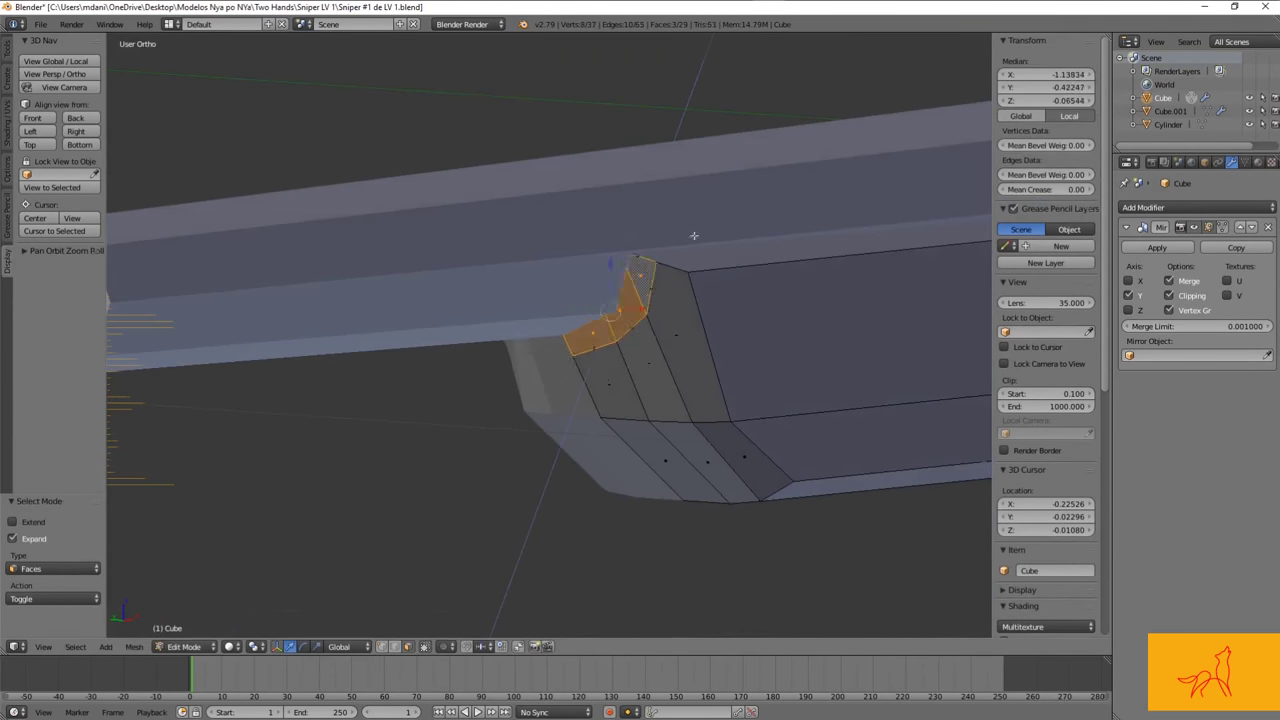
pyautogui.press('e')
pyautogui.press('KP_1')
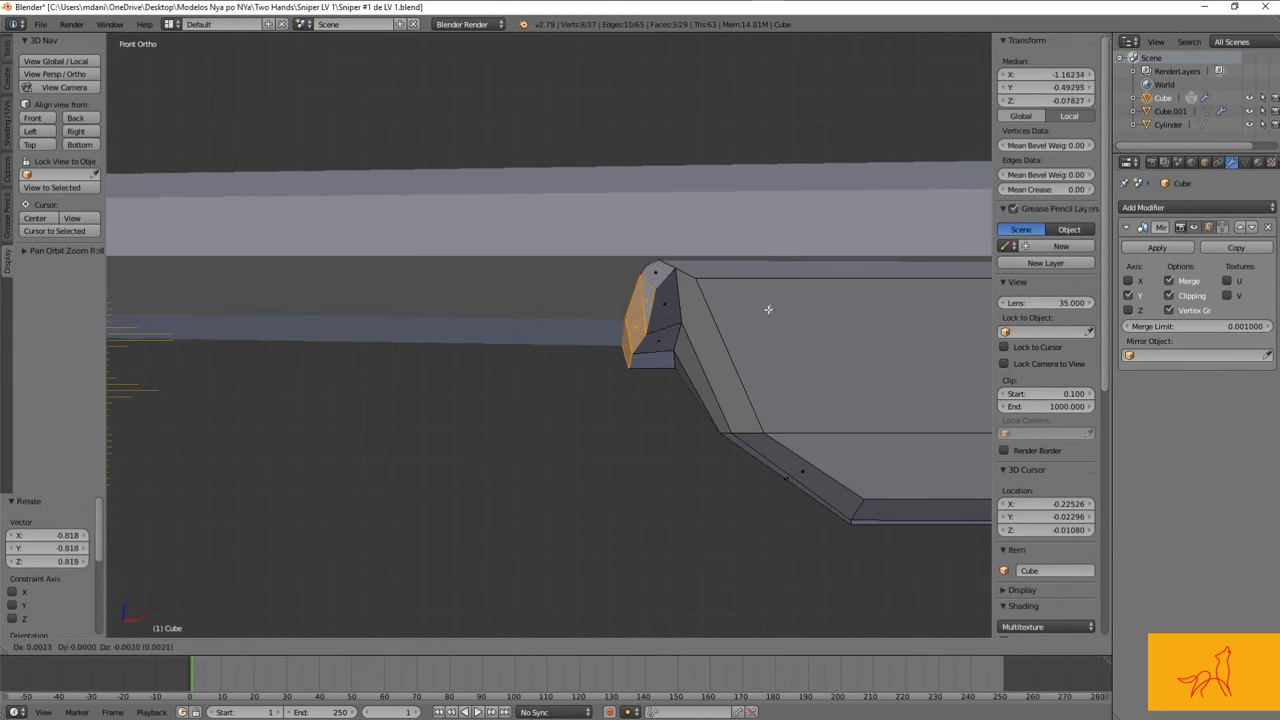
pyautogui.click(768, 309)
pyautogui.scroll(3, 600, 330)
pyautogui.press('KP_3')
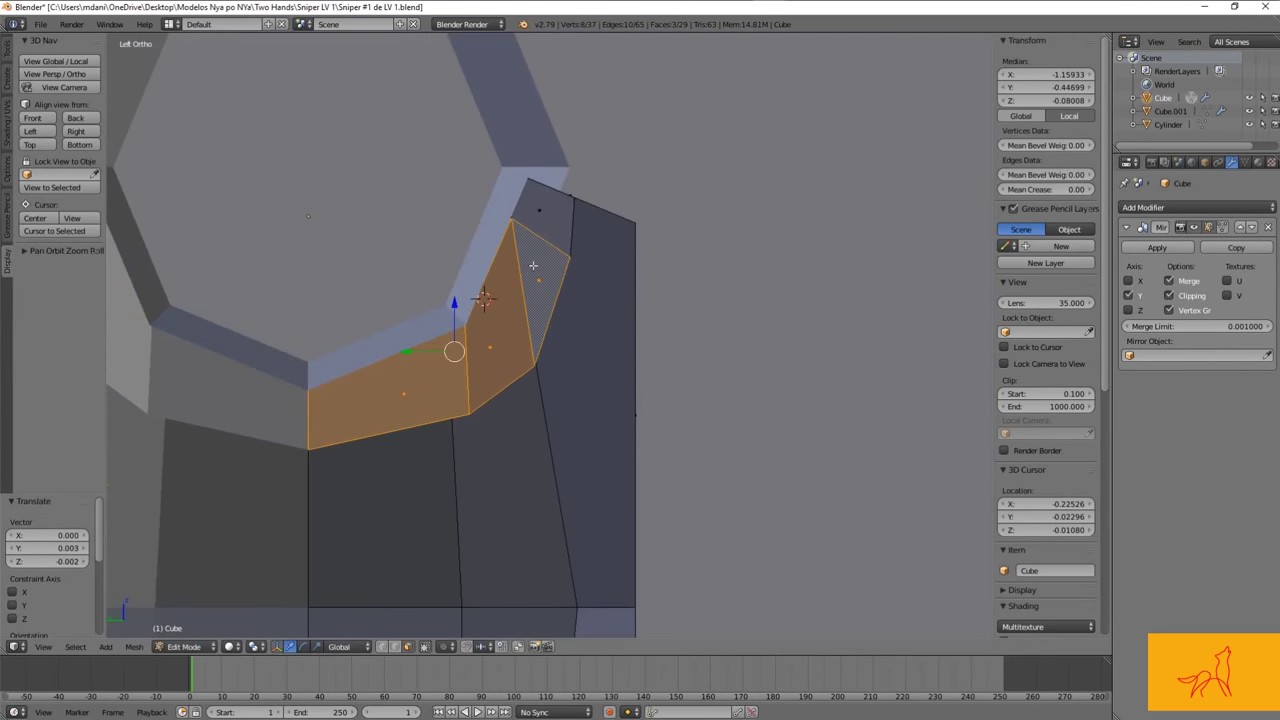
# Step: In Left Ortho, move two vertices up to meet the barrel's underside
pyautogui.click(539, 186)
pyautogui.press('a')
pyautogui.press('z')
pyautogui.rightClick(543, 186)
pyautogui.press('z')
pyautogui.press('z')
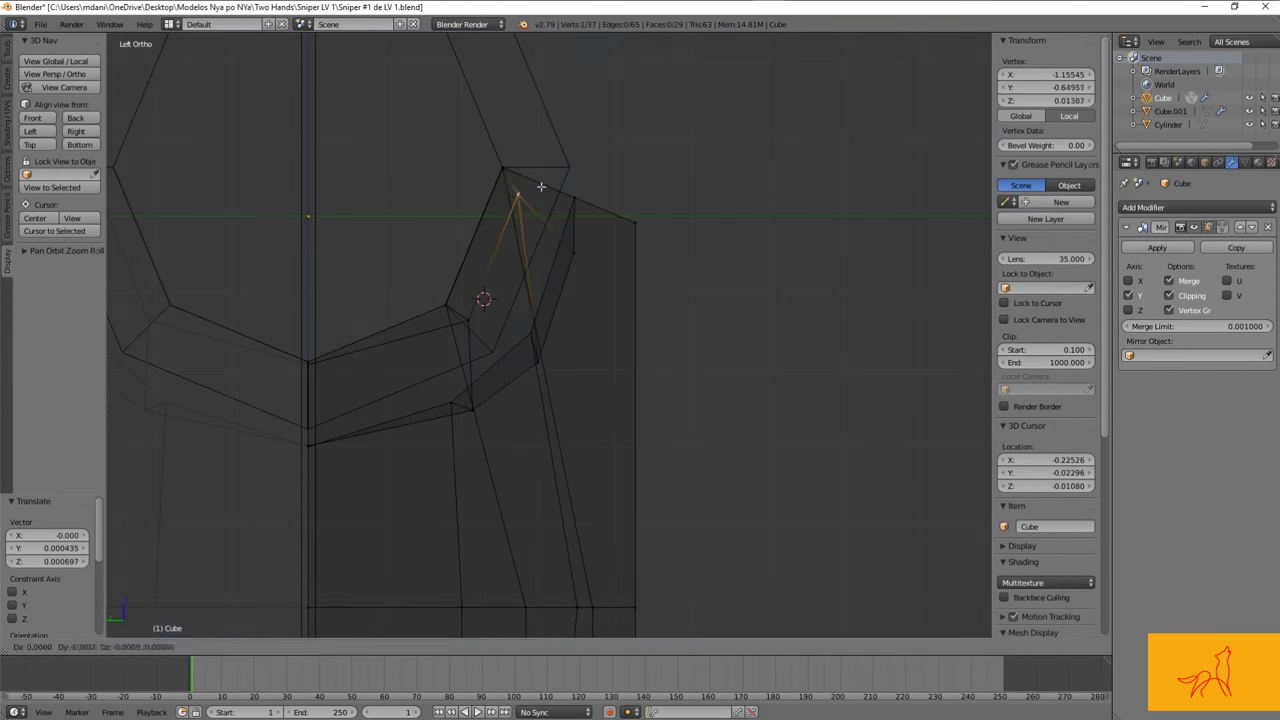
pyautogui.press('z')
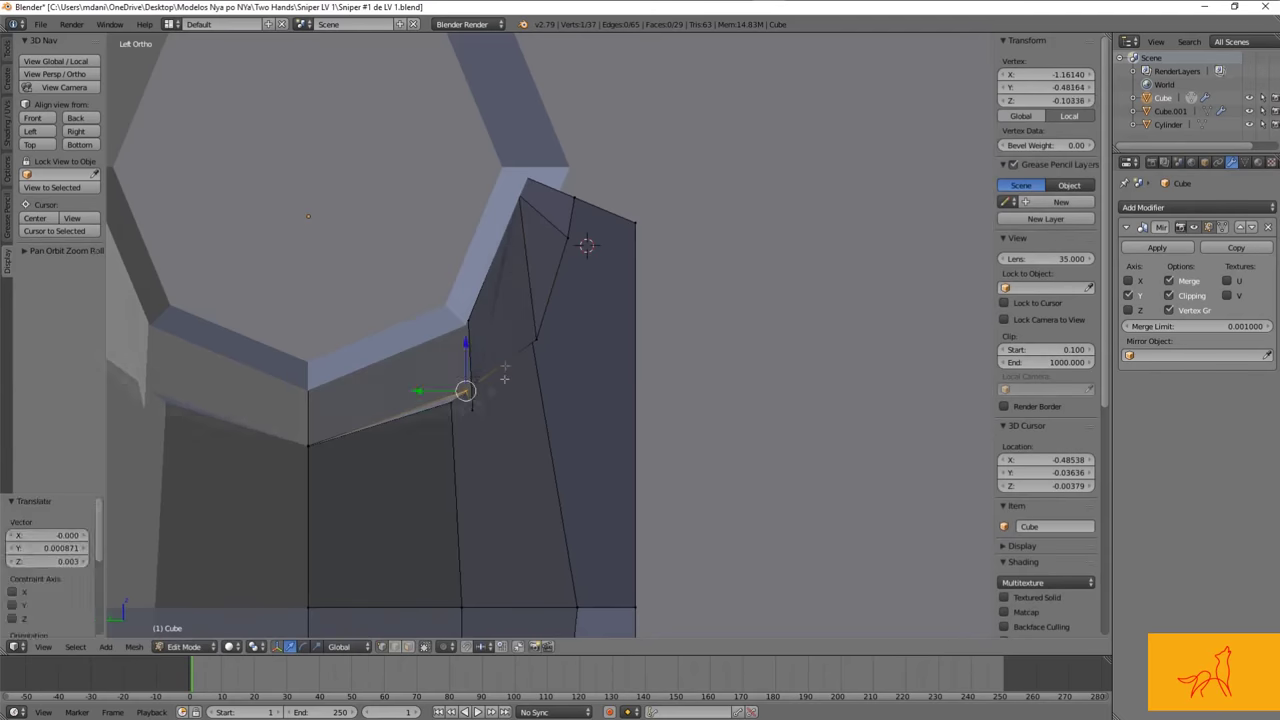
pyautogui.press('z')
pyautogui.keyDown('shift'); pyautogui.rightClick(502, 374); pyautogui.keyUp('shift')
pyautogui.press('z')
pyautogui.press('g')
pyautogui.click(500, 362)
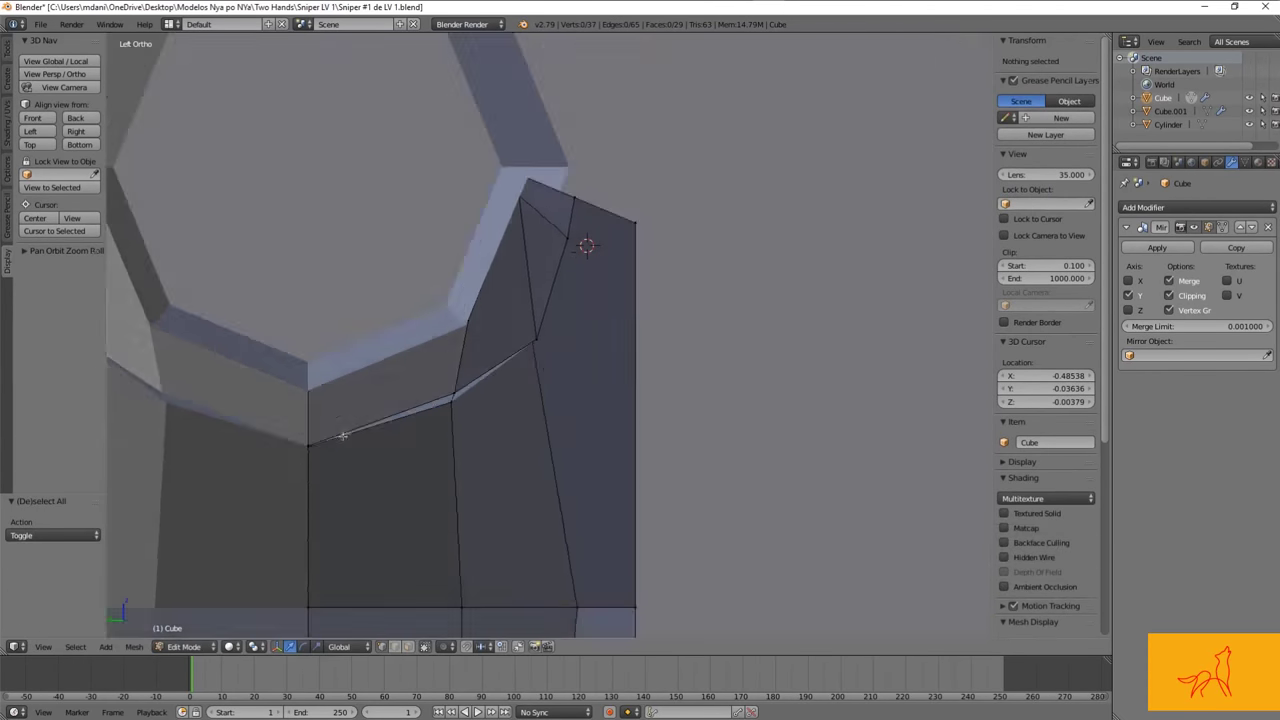
# Step: Select more receiver vertices under the barrel and undo the last move
pyautogui.rightClick(308, 428)
pyautogui.moveTo(308, 428); pyautogui.dragTo(500, 300, button='middle')
pyautogui.press('KP_3')
pyautogui.press('a')
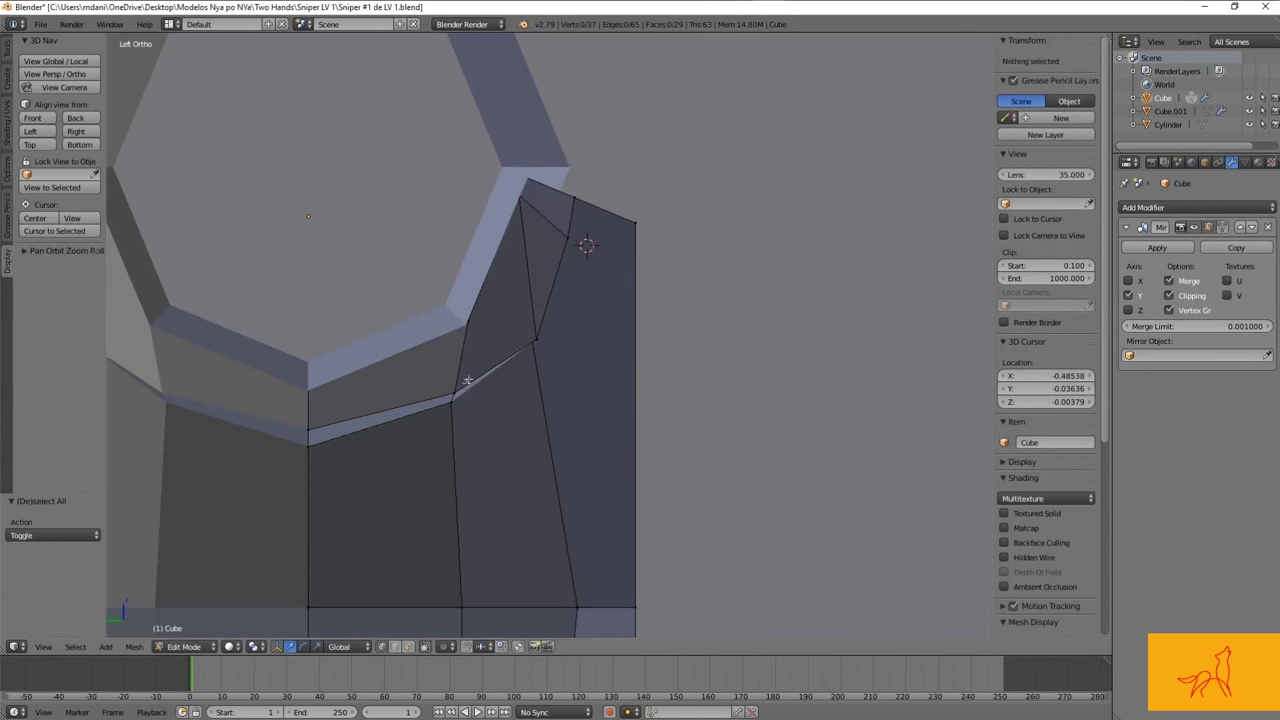
pyautogui.press('z')
pyautogui.keyDown('shift'); pyautogui.rightClick(449, 390); pyautogui.keyUp('shift')
pyautogui.press('z')
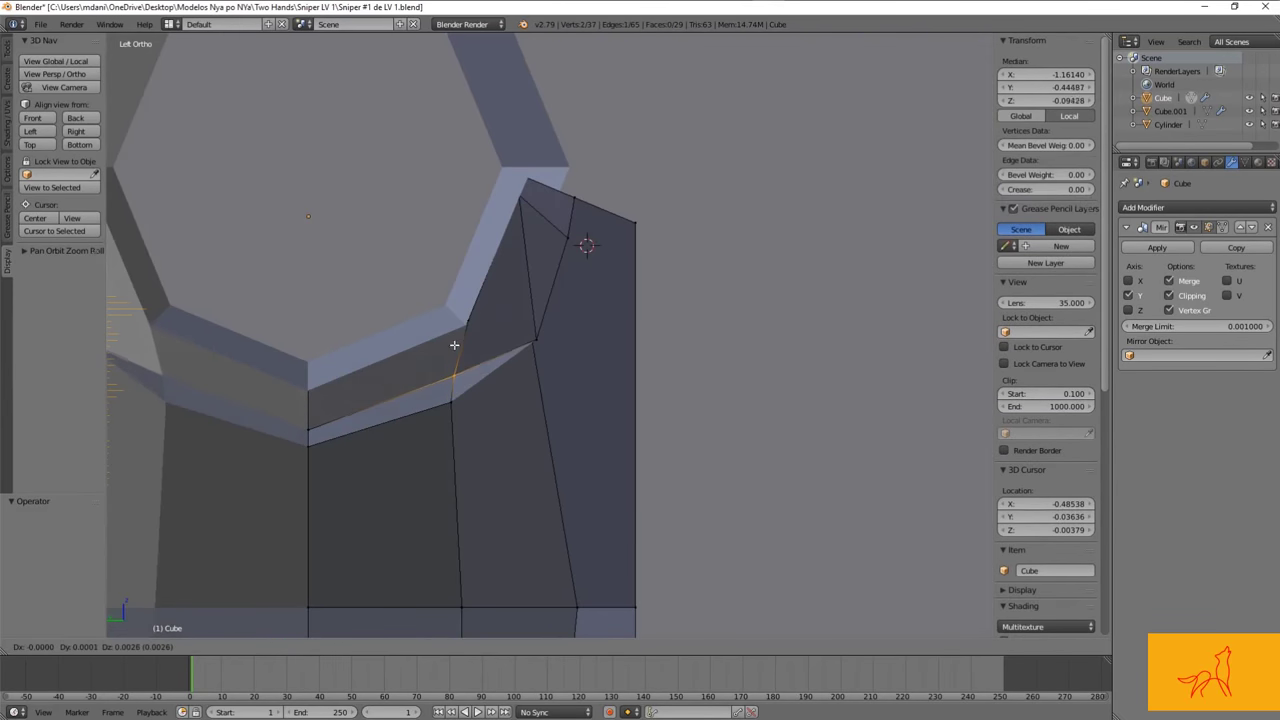
pyautogui.hotkey('ctrl', 'z')
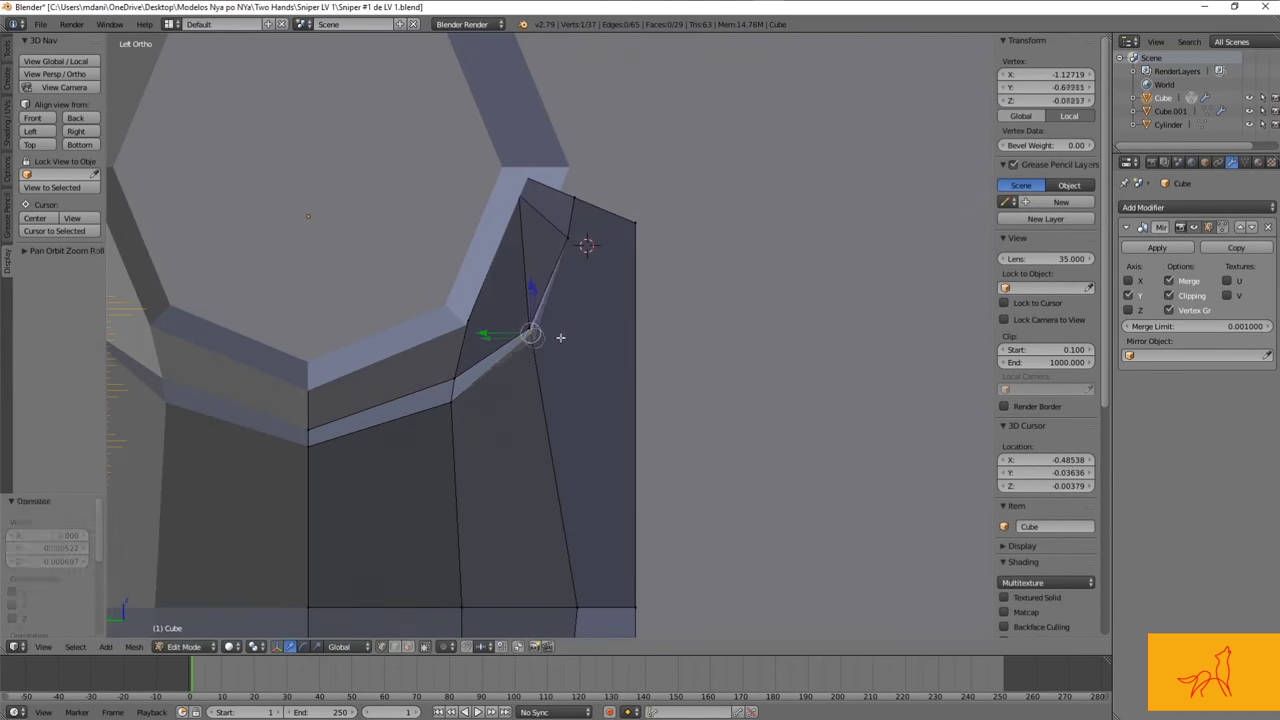
# Step: Push the barrel's front loop out along X to about 1.616 long
pyautogui.press('z')
pyautogui.scroll(3, 546, 367)
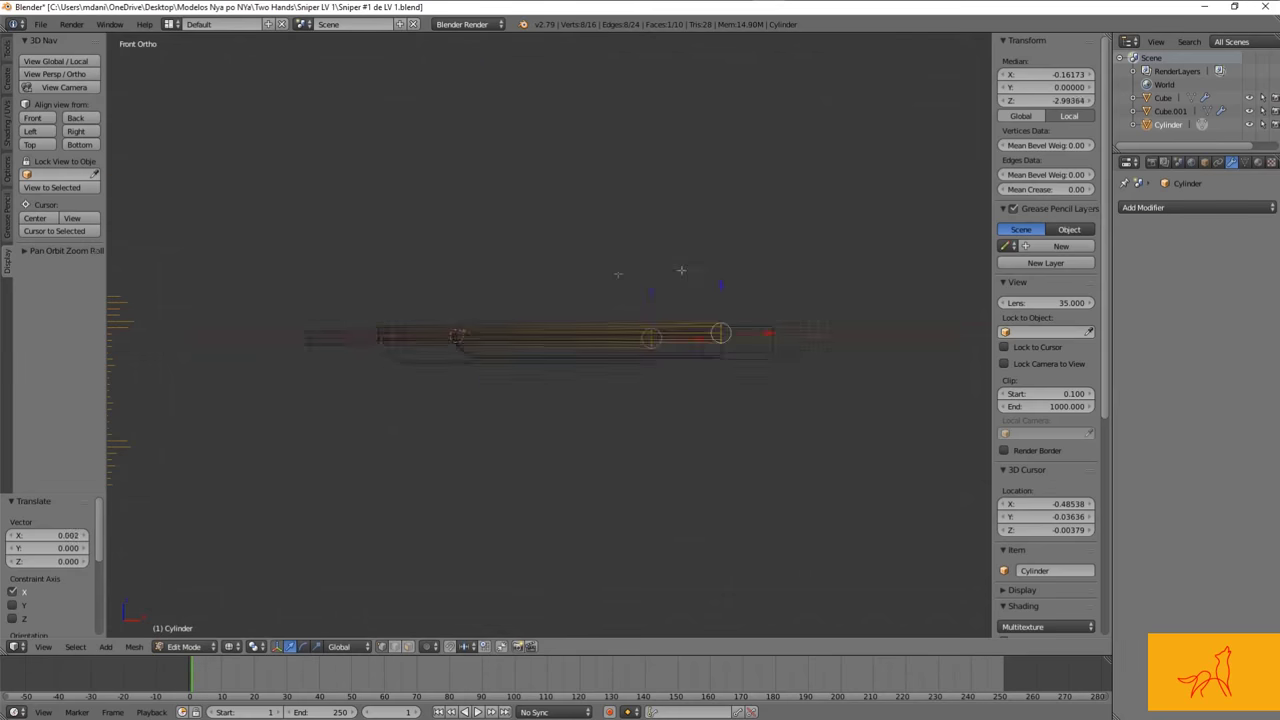
pyautogui.press('g')
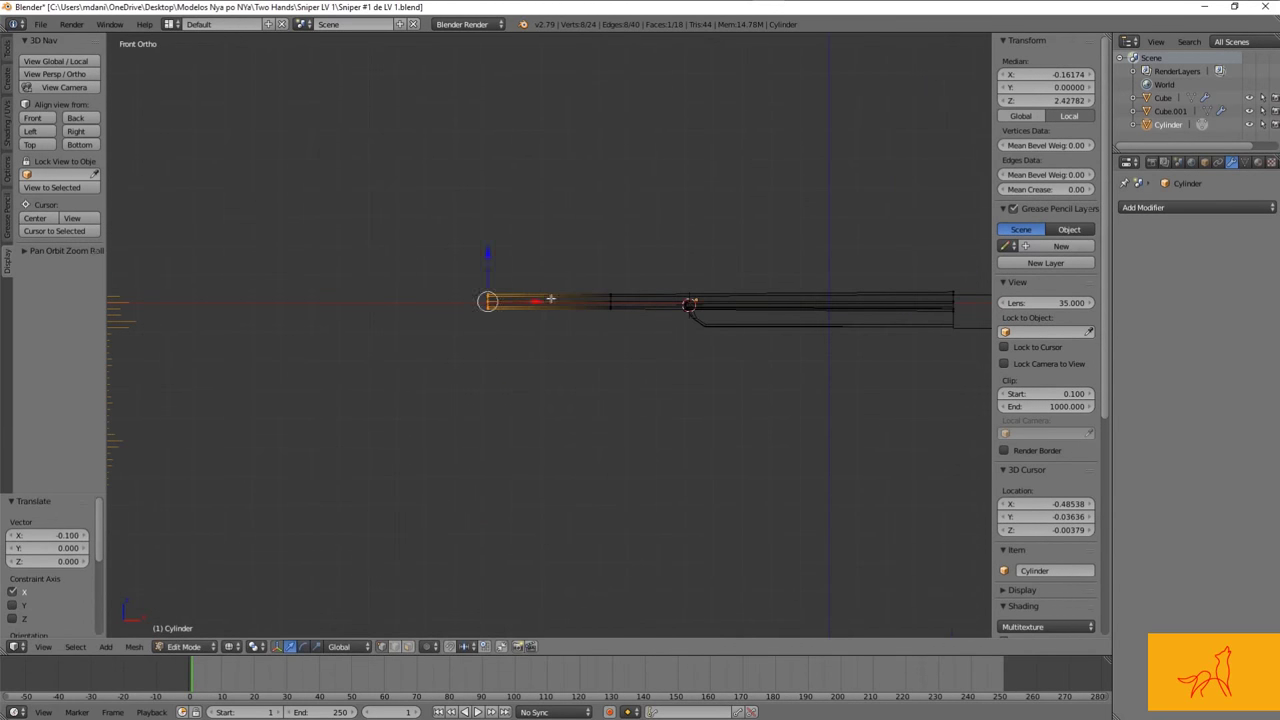
pyautogui.press('Tab')
pyautogui.press('z')
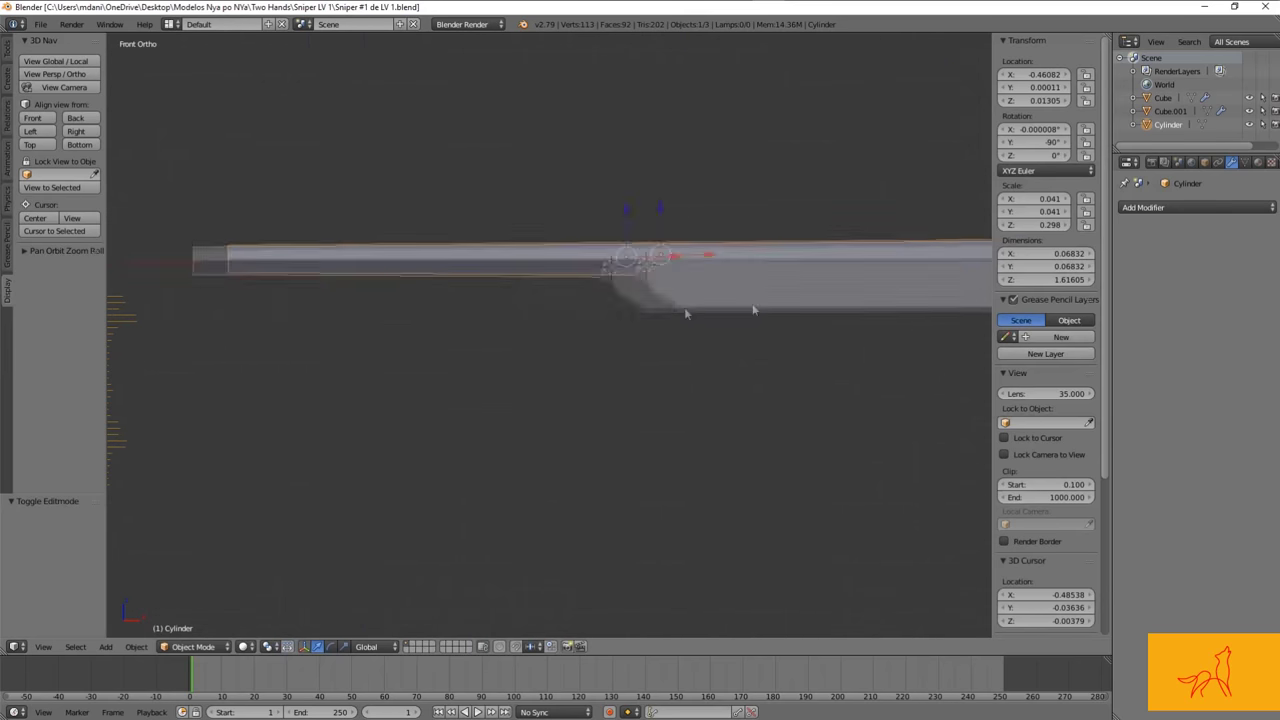
pyautogui.scroll(2, 621, 248)
pyautogui.press('Tab')
pyautogui.moveTo(697, 262); pyautogui.dragTo(770, 262, button='middle')
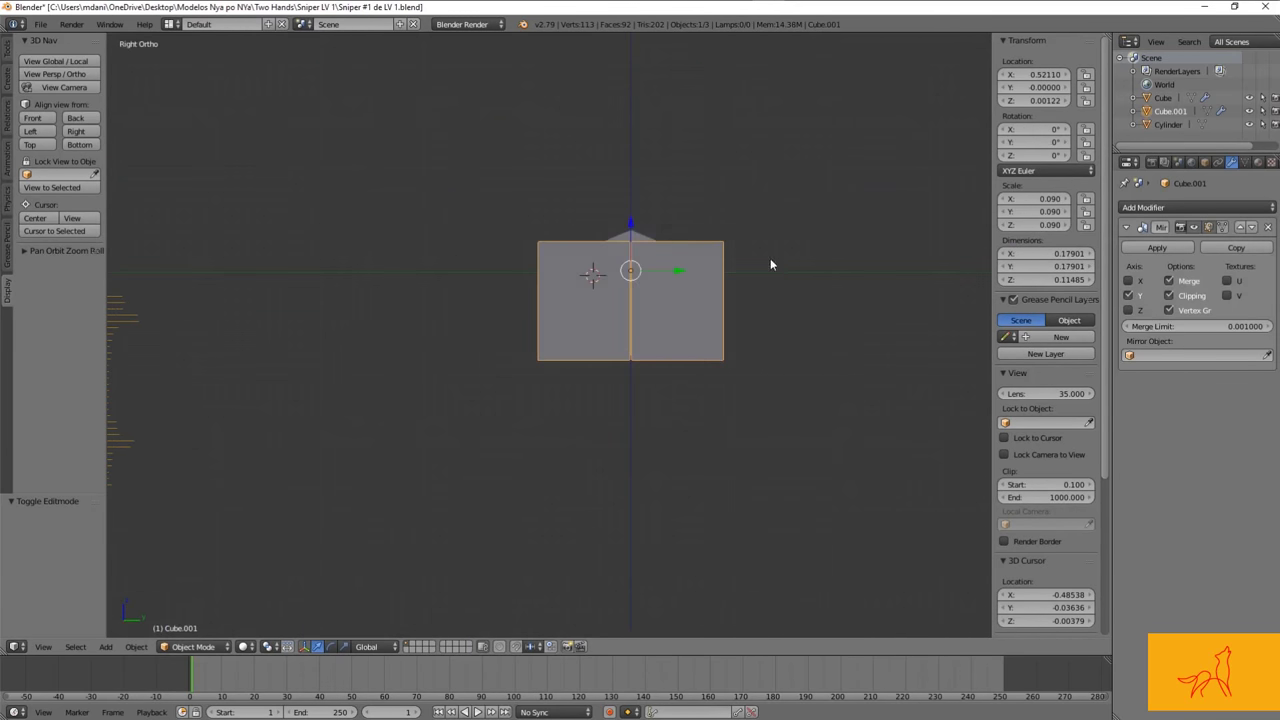
# Step: Undo a trial vertex move and select the long Cube receiver block
pyautogui.press('KP_3')
pyautogui.press('z')
pyautogui.moveTo(800, 243); pyautogui.dragTo(849, 241)
pyautogui.hotkey('ctrl', 'z')
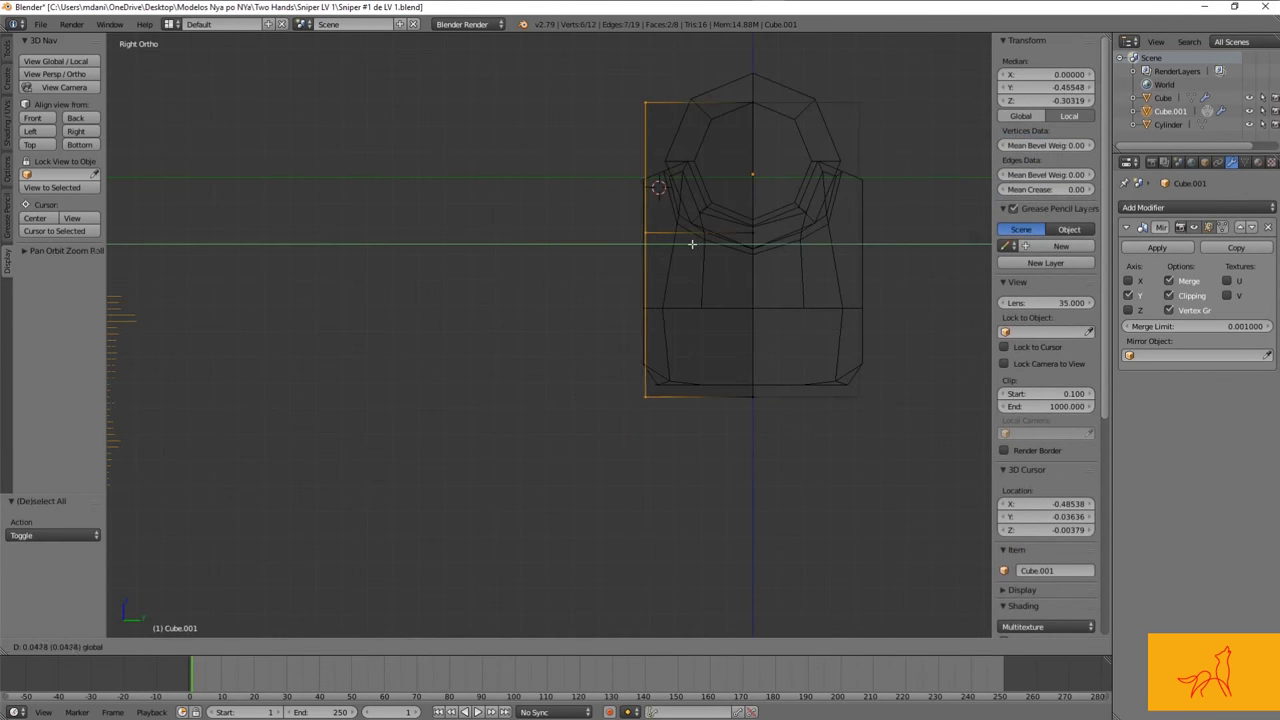
pyautogui.press('Tab')
pyautogui.press('z')
pyautogui.moveTo(711, 253); pyautogui.dragTo(615, 297, button='middle')
pyautogui.rightClick(570, 280)
# Step: Align a corner vertex of the Cube receiver by moving it sideways and along Y
pyautogui.press('Tab')
pyautogui.press('z')
pyautogui.press('z')
pyautogui.rightClick(577, 322)
pyautogui.click(591, 286)
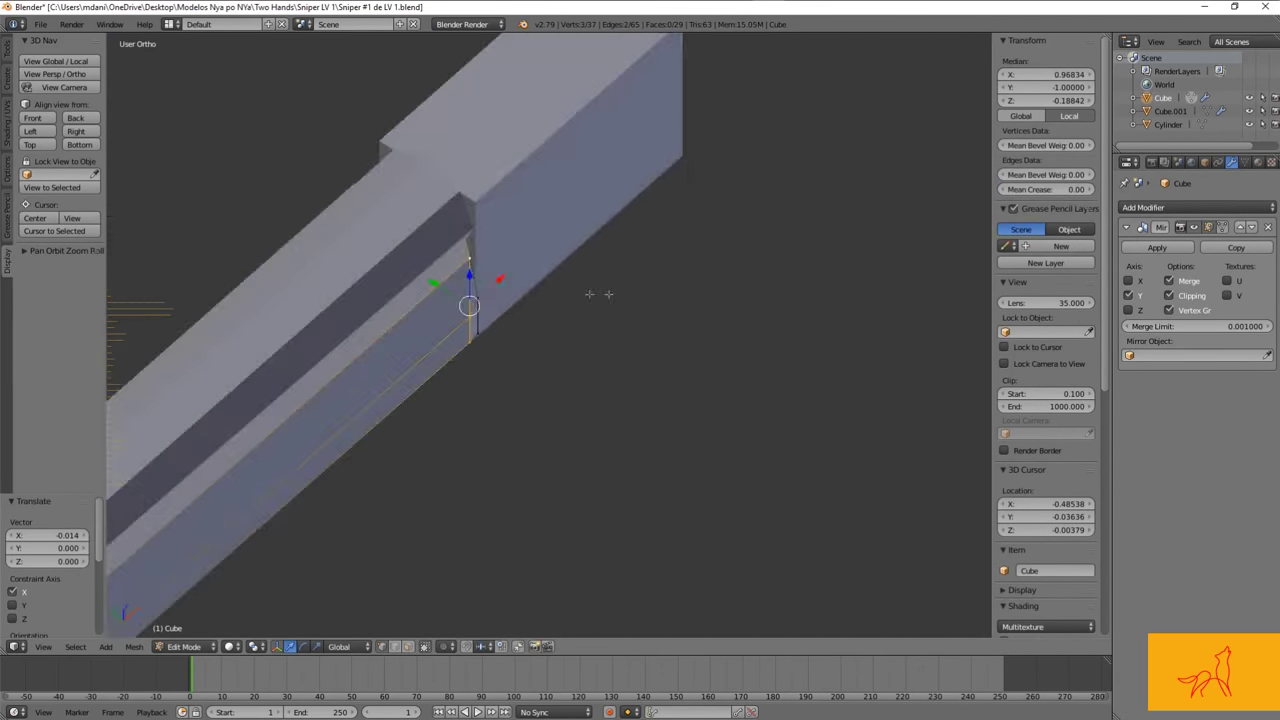
pyautogui.press('z')
pyautogui.moveTo(748, 113); pyautogui.dragTo(728, 187, button='middle')
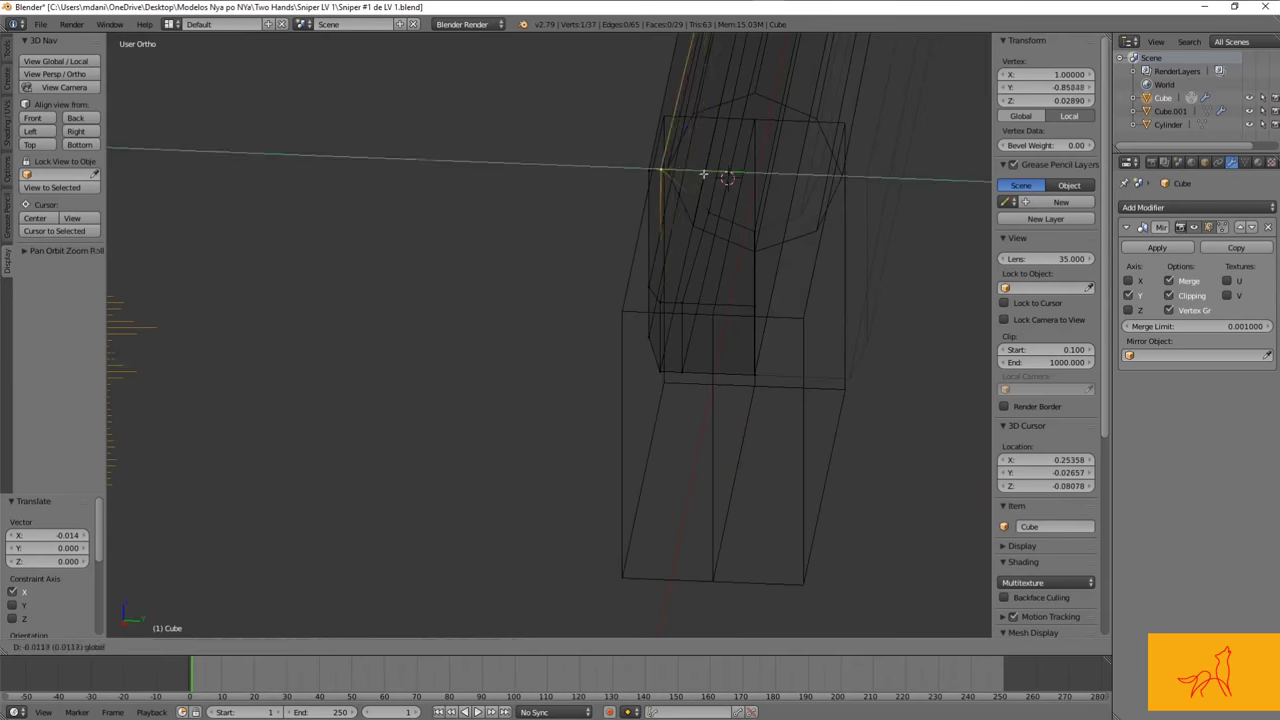
pyautogui.click(703, 175)
pyautogui.press('KP_3')
pyautogui.scroll(3, 599, 129)
pyautogui.press('z')
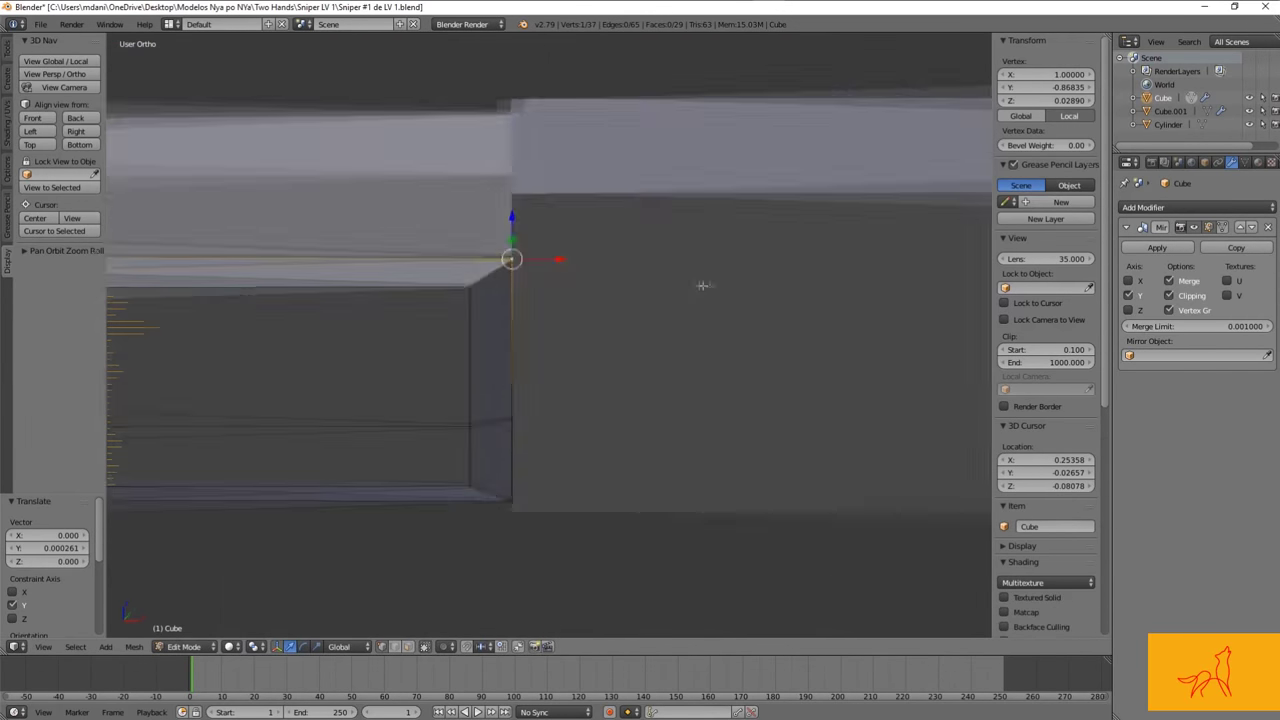
# Step: In Cube.001's mesh, shift the left vertical edge slightly along Y
pyautogui.press('space')
pyautogui.press('Return')
pyautogui.press('a')
pyautogui.scroll(3, 603, 403)
pyautogui.rightClick(560, 403)
pyautogui.scroll(-3, 603, 403)
pyautogui.press('g')
pyautogui.press('y')
pyautogui.click(605, 363)
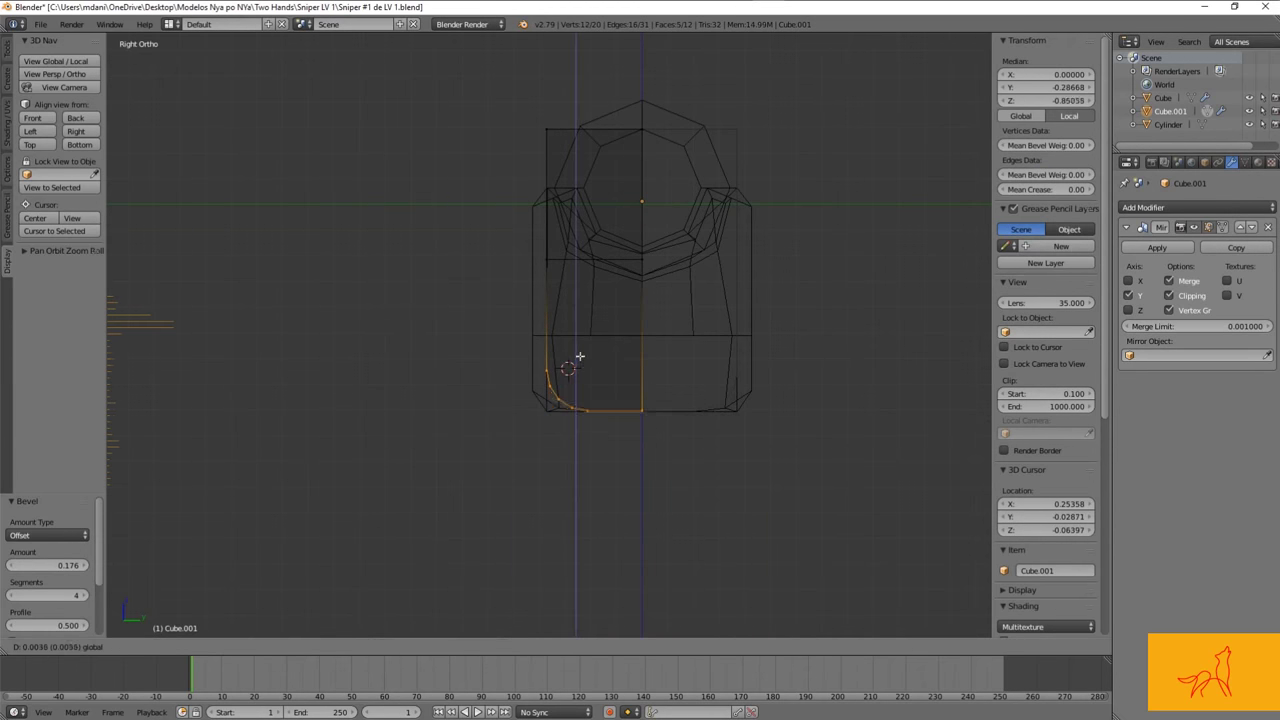
# Step: Vertex-bevel the top-left corner of Cube.001's side profile into a chamfer
pyautogui.keyDown('shift'); pyautogui.moveTo(603, 52); pyautogui.dragTo(633, 122, button='middle'); pyautogui.keyUp('shift')
pyautogui.rightClick(577, 171)
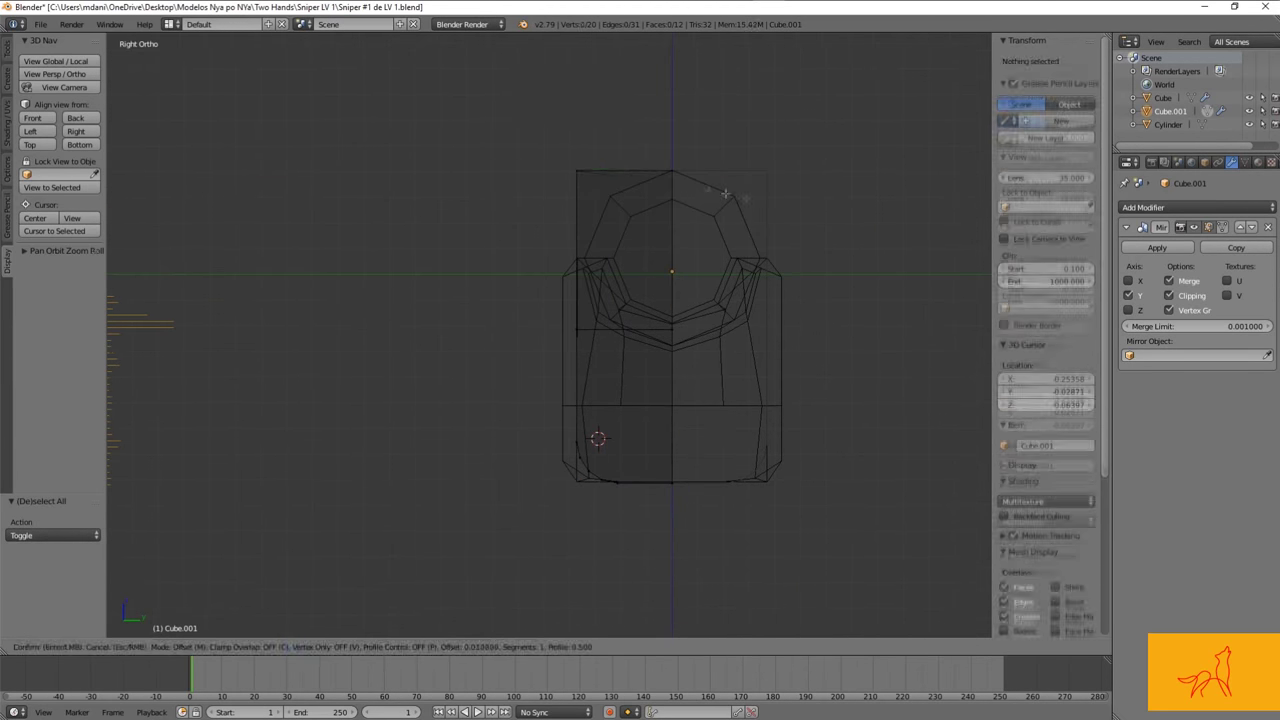
pyautogui.hotkey('ctrl', 'b')
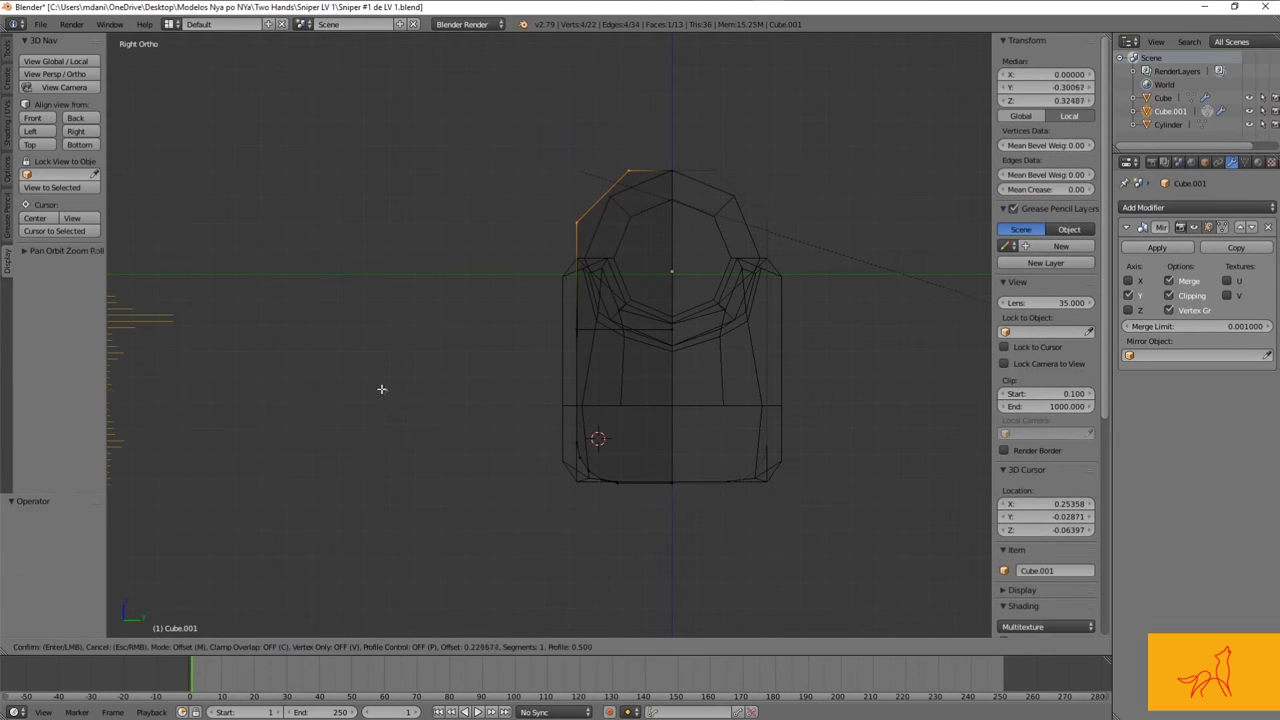
pyautogui.click(378, 397)
# Step: Inspect Cube.001, then in front X-ray view move its selected vertices along X
pyautogui.press('Tab')
pyautogui.press('z')
pyautogui.moveTo(414, 343); pyautogui.dragTo(628, 380, button='middle')
pyautogui.press('KP_1')
pyautogui.press('Tab')
pyautogui.press('z')
pyautogui.press('g')
pyautogui.press('x')
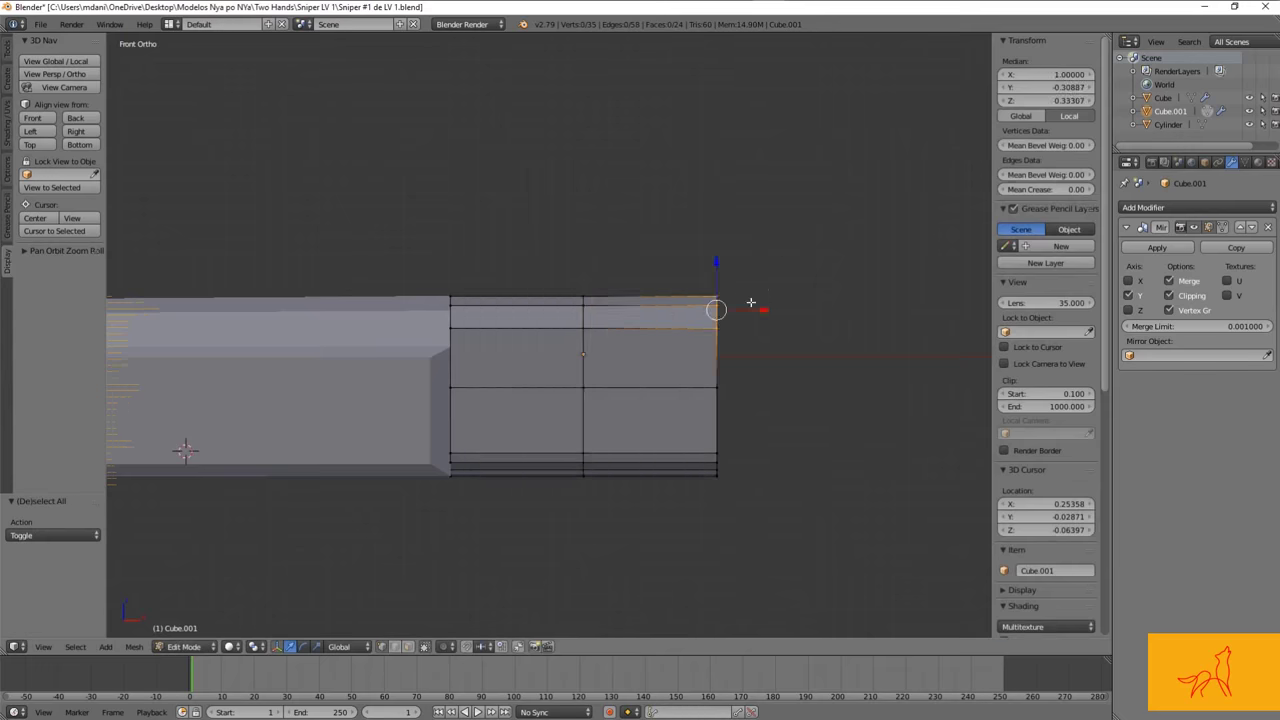
# Step: Fill the open sloped front of Cube.001 with new faces
pyautogui.moveTo(735, 313)
pyautogui.mouseDown(button='middle')
pyautogui.moveTo(700, 340)
pyautogui.moveTo(445, 273)
pyautogui.moveTo(580, 392)
pyautogui.moveTo(660, 360)
pyautogui.moveTo(557, 383)
pyautogui.moveTo(532, 266)
pyautogui.mouseUp(button='middle')
pyautogui.press('f')
pyautogui.press('z')
pyautogui.press('f')
pyautogui.rightClick(580, 392)
pyautogui.hotkey('ctrl', 'Tab')
pyautogui.click(660, 360)
# Step: Switch to edge select and pick a diagonal edge on the sloped front
pyautogui.press('a')
pyautogui.hotkey('ctrl', 'Tab')
pyautogui.click(540, 389)
pyautogui.scroll(3, 543, 371)
pyautogui.rightClick(532, 266)
# Step: Knife-cut a new edge across the front face
pyautogui.press('a')
pyautogui.moveTo(598, 224); pyautogui.dragTo(638, 343, button='middle')
pyautogui.press('k')
pyautogui.click(440, 243)
pyautogui.press('Return')
# Step: Fill a triangular face from three vertices and save the file
pyautogui.moveTo(440, 243)
pyautogui.mouseDown(button='middle')
pyautogui.moveTo(286, 120)
pyautogui.moveTo(584, 288)
pyautogui.mouseUp(button='middle')
pyautogui.moveTo(667, 272); pyautogui.dragTo(600, 320, button='middle')
pyautogui.keyDown('shift'); pyautogui.rightClick(628, 338); pyautogui.keyUp('shift')
pyautogui.press('f')
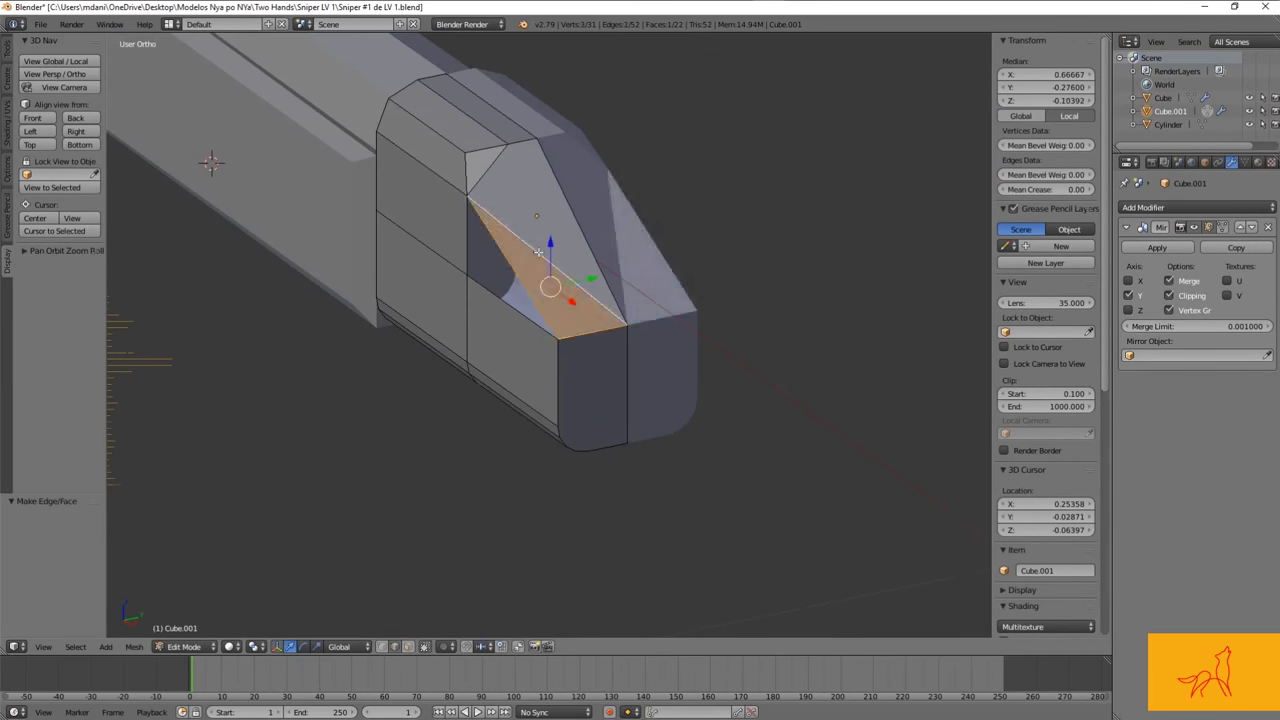
pyautogui.press('a')
pyautogui.hotkey('ctrl', 's')
# Step: Fill the remaining triangular hole on the front with a face
pyautogui.moveTo(551, 291)
pyautogui.mouseDown(button='middle')
pyautogui.moveTo(543, 224)
pyautogui.moveTo(508, 206)
pyautogui.moveTo(697, 240)
pyautogui.moveTo(443, 223)
pyautogui.moveTo(540, 300)
pyautogui.moveTo(493, 384)
pyautogui.mouseUp(button='middle')
pyautogui.hotkey('ctrl', 'Tab')
pyautogui.click(543, 221)
pyautogui.press('f')
pyautogui.hotkey('ctrl', 'Tab')
pyautogui.click(549, 301)
# Step: Inset the top face and delete its inner face to open a recess
pyautogui.hotkey('ctrl', 'Tab')
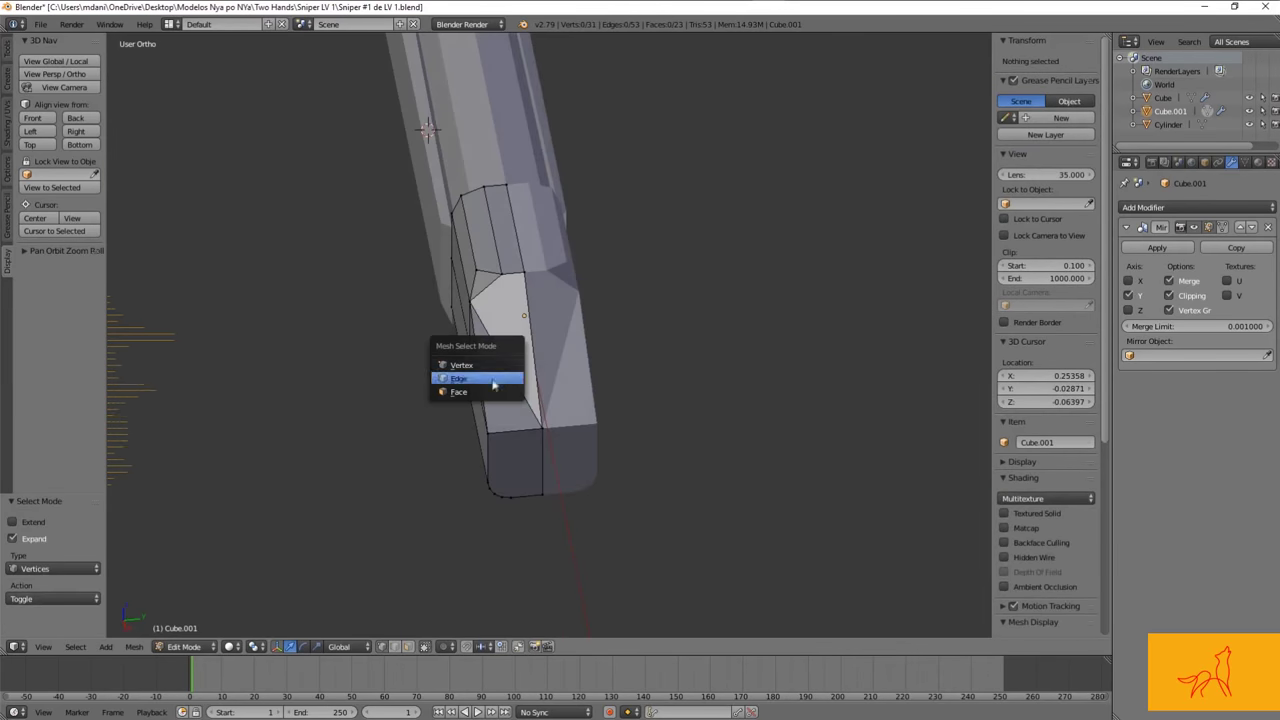
pyautogui.press('i')
pyautogui.click(670, 335)
pyautogui.scroll(2, 670, 335)
pyautogui.scroll(3, 670, 335)
pyautogui.moveTo(526, 261); pyautogui.dragTo(512, 276, button='middle')
pyautogui.press('x')
pyautogui.press('f')
# Step: Move the vertex at the recess tip along Y
pyautogui.hotkey('ctrl', 'Tab')
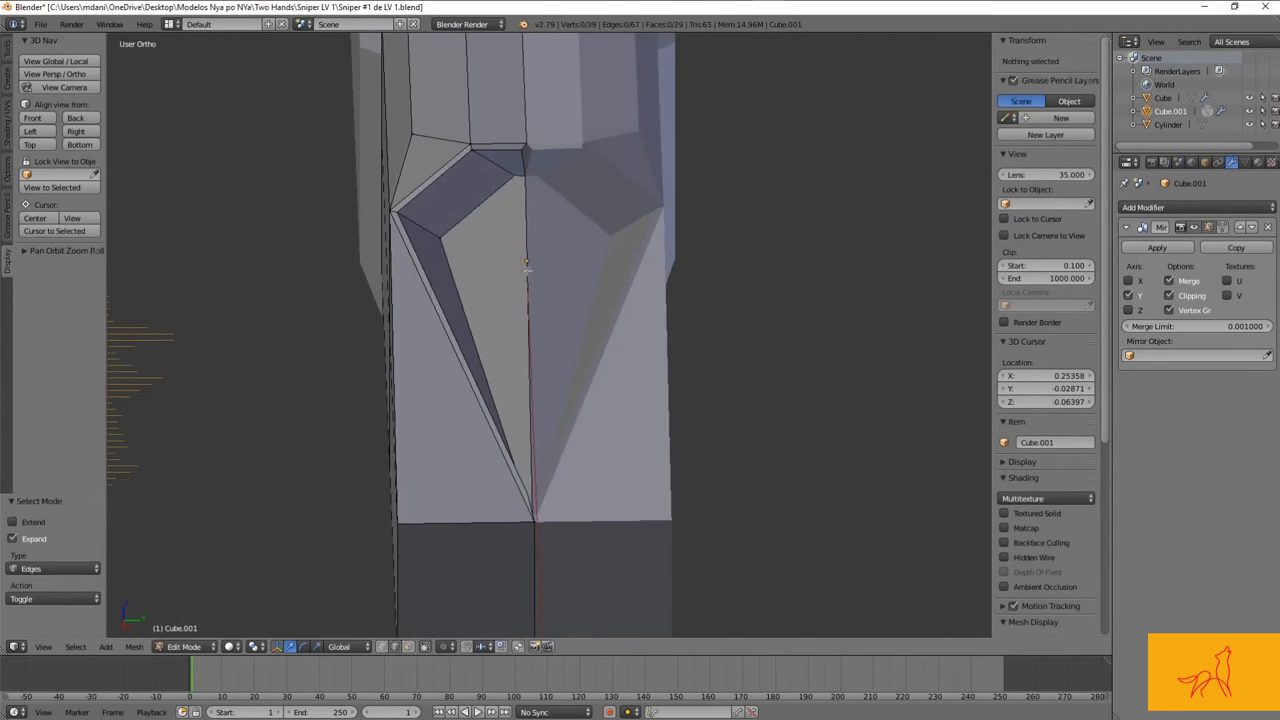
pyautogui.scroll(4, 593, 355)
pyautogui.rightClick(440, 155)
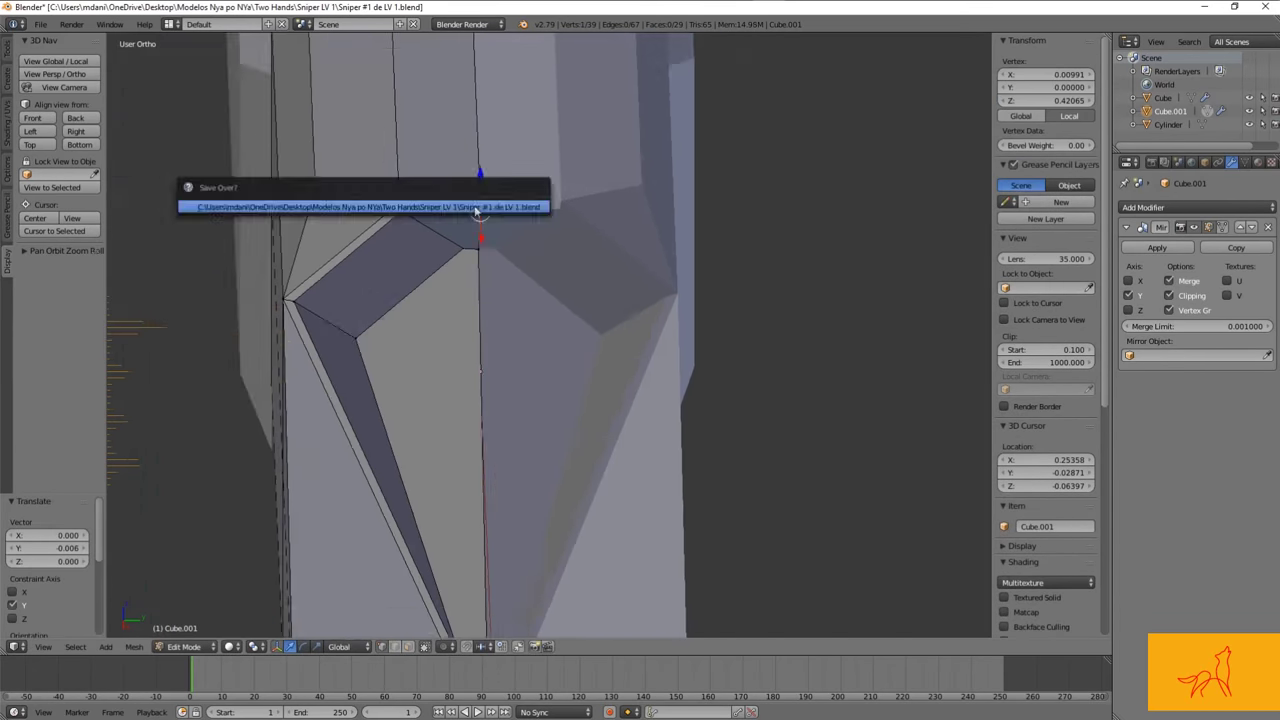
pyautogui.press('g')
pyautogui.press('y')
pyautogui.click(550, 357)
pyautogui.scroll(-3, 550, 357)
pyautogui.scroll(-4, 550, 357)
# Step: Duplicate a face of Cube.001 and place the copy above the part in front view
pyautogui.press('space')
pyautogui.moveTo(566, 263)
pyautogui.mouseDown(button='middle')
pyautogui.moveTo(507, 270)
pyautogui.moveTo(514, 250)
pyautogui.moveTo(717, 276)
pyautogui.mouseUp(button='middle')
pyautogui.press('Return')
pyautogui.press('Tab')
pyautogui.hotkey('ctrl', 'Tab')
pyautogui.click(505, 257)
pyautogui.press('KP_1')
pyautogui.click(755, 210)
pyautogui.scroll(2, 755, 210)
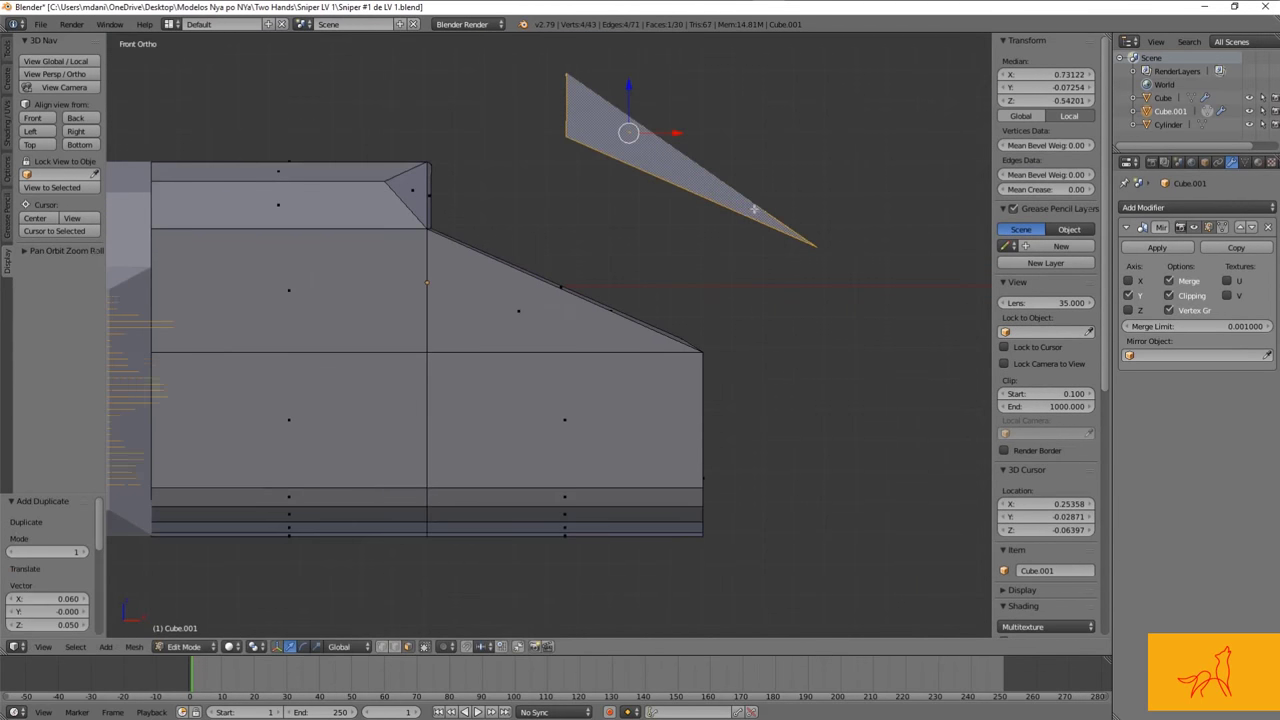
pyautogui.hotkey('ctrl', 'Tab')
pyautogui.moveTo(859, 170)
pyautogui.keyDown('shift'); pyautogui.mouseDown(button='middle')
pyautogui.moveTo(750, 245)
pyautogui.moveTo(587, 208)
pyautogui.mouseUp(button='middle'); pyautogui.keyUp('shift')
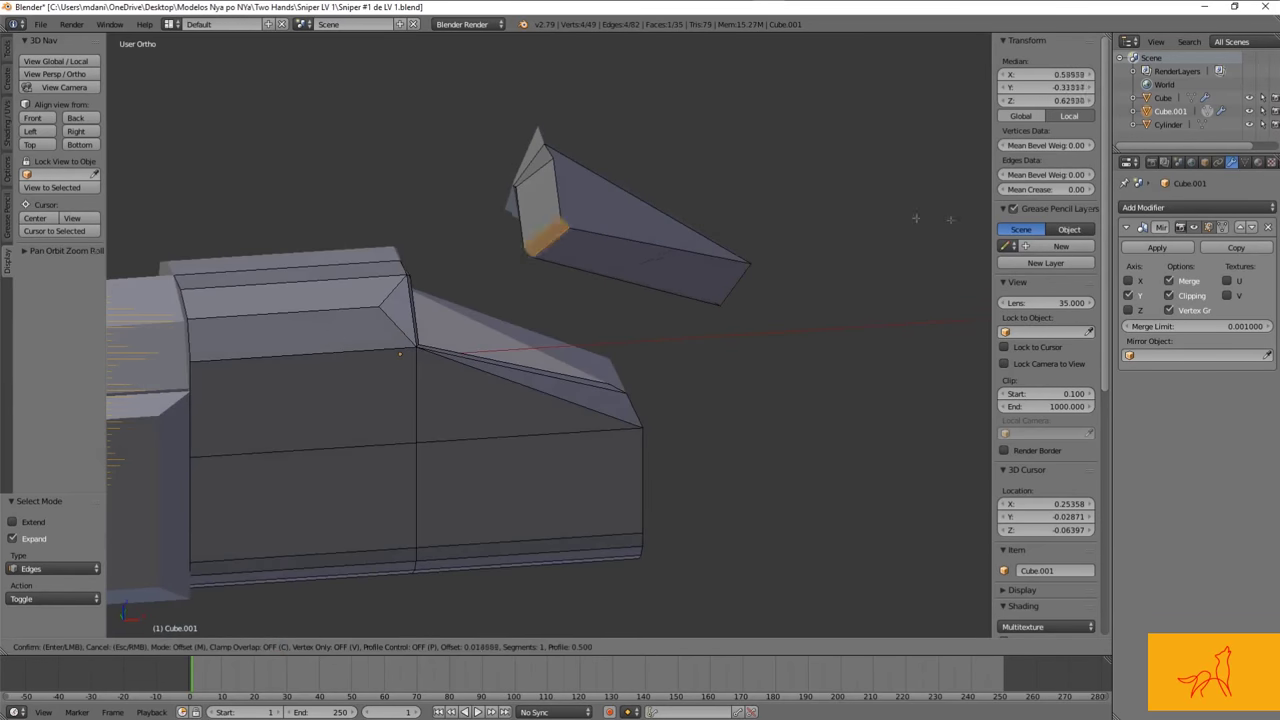
# Step: Cancel the unwanted bevel and move the selected wedge vertex along the Y axis
pyautogui.press('Escape')
pyautogui.scroll(3, 812, 211)
pyautogui.moveTo(508, 203); pyautogui.dragTo(614, 250, button='middle')
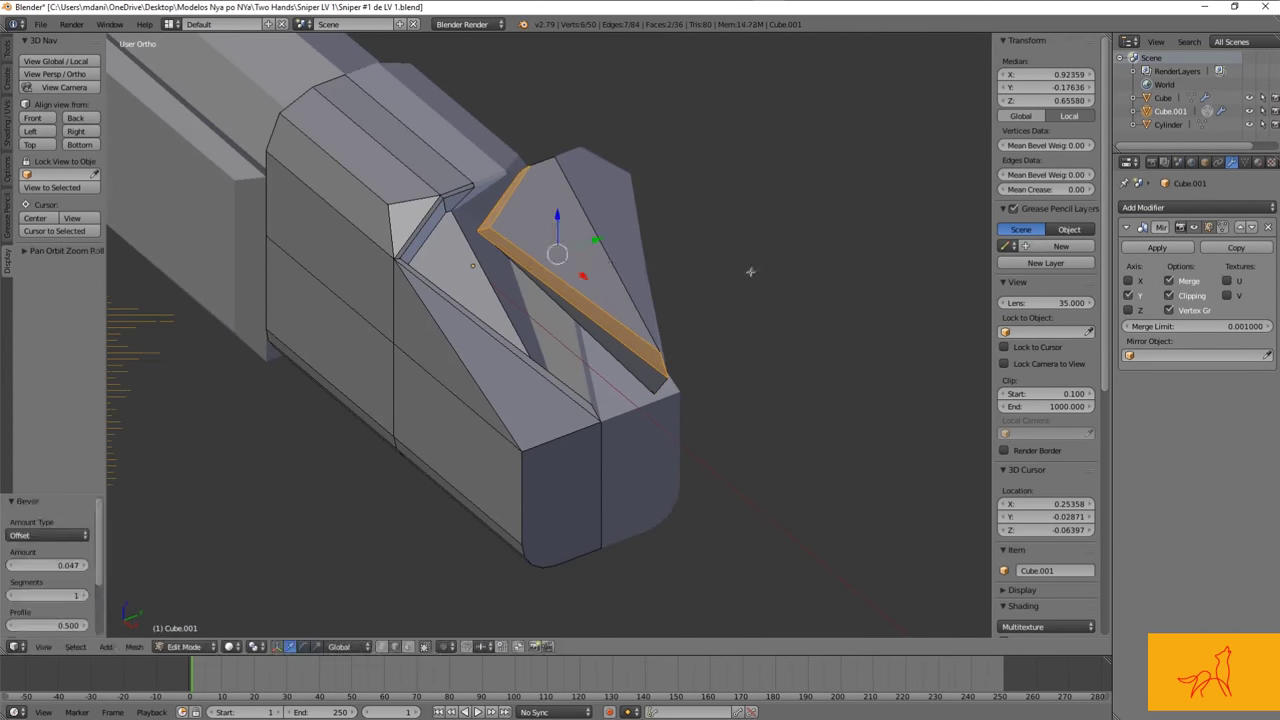
pyautogui.moveTo(738, 272); pyautogui.dragTo(650, 286, button='middle')
pyautogui.press('z')
pyautogui.moveTo(586, 257); pyautogui.dragTo(590, 260, button='right')
pyautogui.moveTo(590, 260); pyautogui.dragTo(560, 295, button='middle')
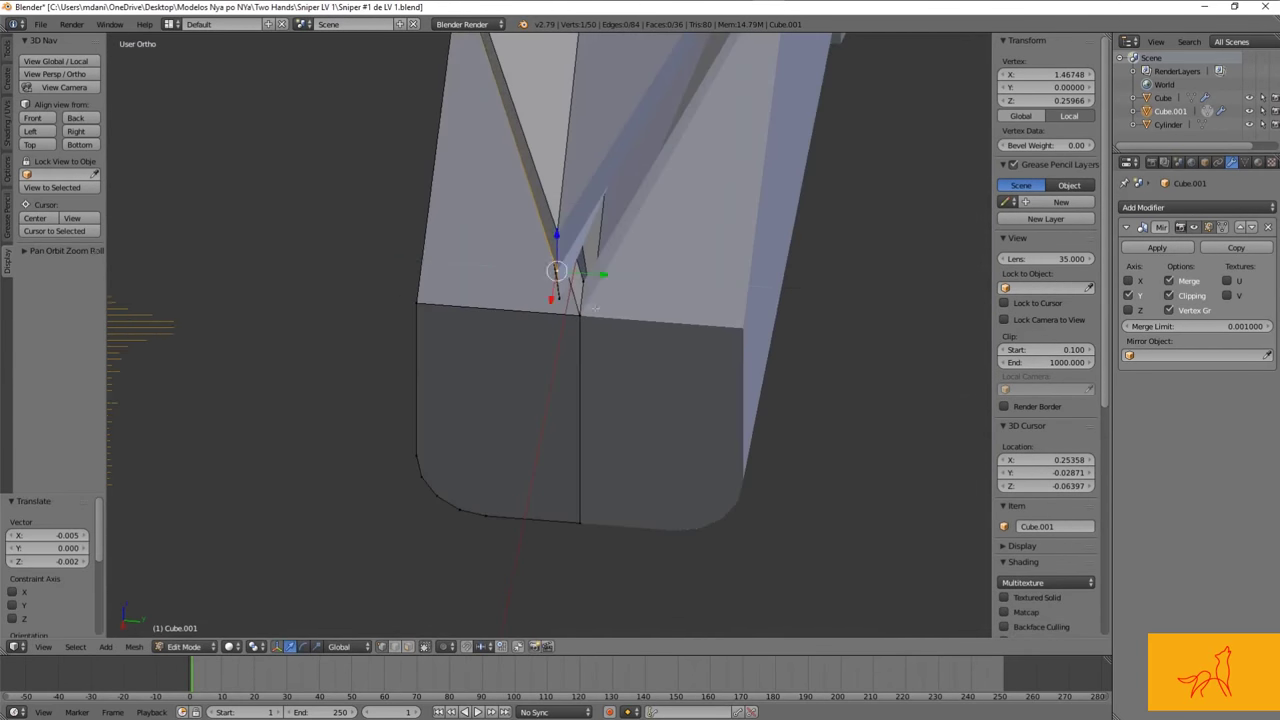
pyautogui.press('g')
pyautogui.press('y')
pyautogui.click(720, 257)
pyautogui.moveTo(720, 257); pyautogui.dragTo(681, 266, button='middle')
pyautogui.moveTo(721, 82); pyautogui.dragTo(686, 143, button='middle')
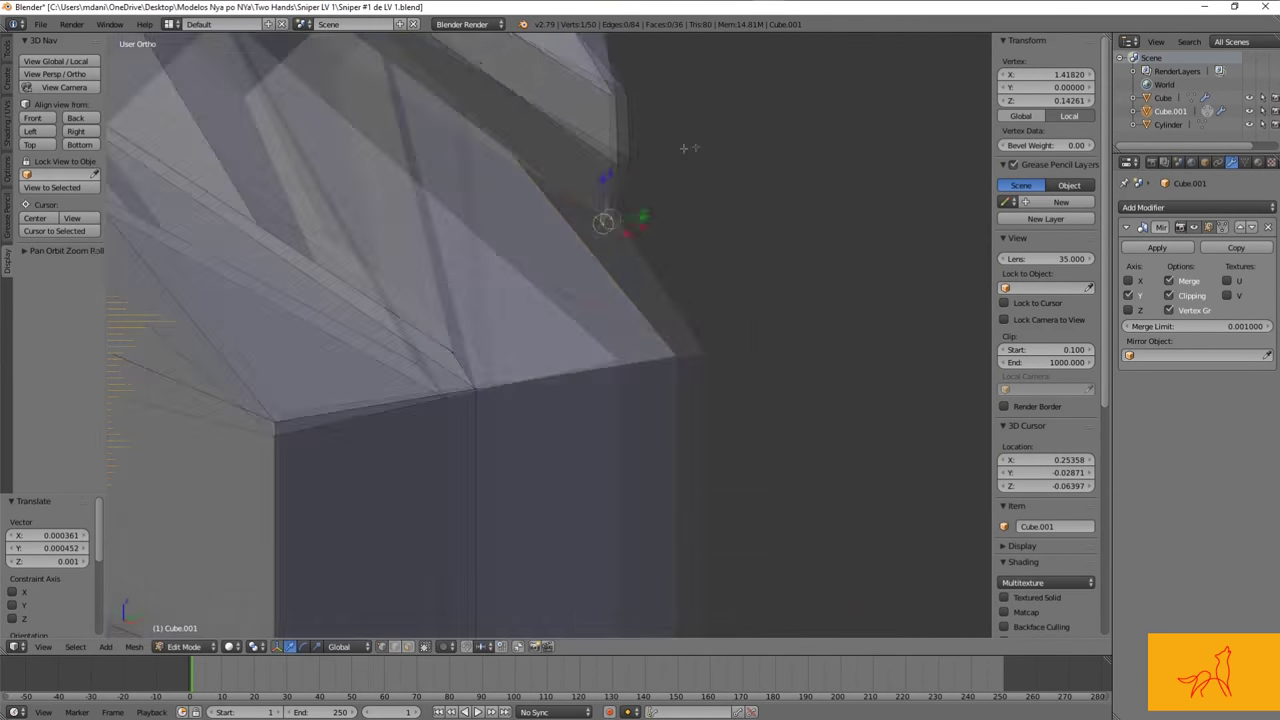
# Step: View the wedge from the front in wireframe and reposition its selected geometry
pyautogui.press('Tab')
pyautogui.press('KP_1')
pyautogui.press('z')
pyautogui.hotkey('ctrl', 'Tab')
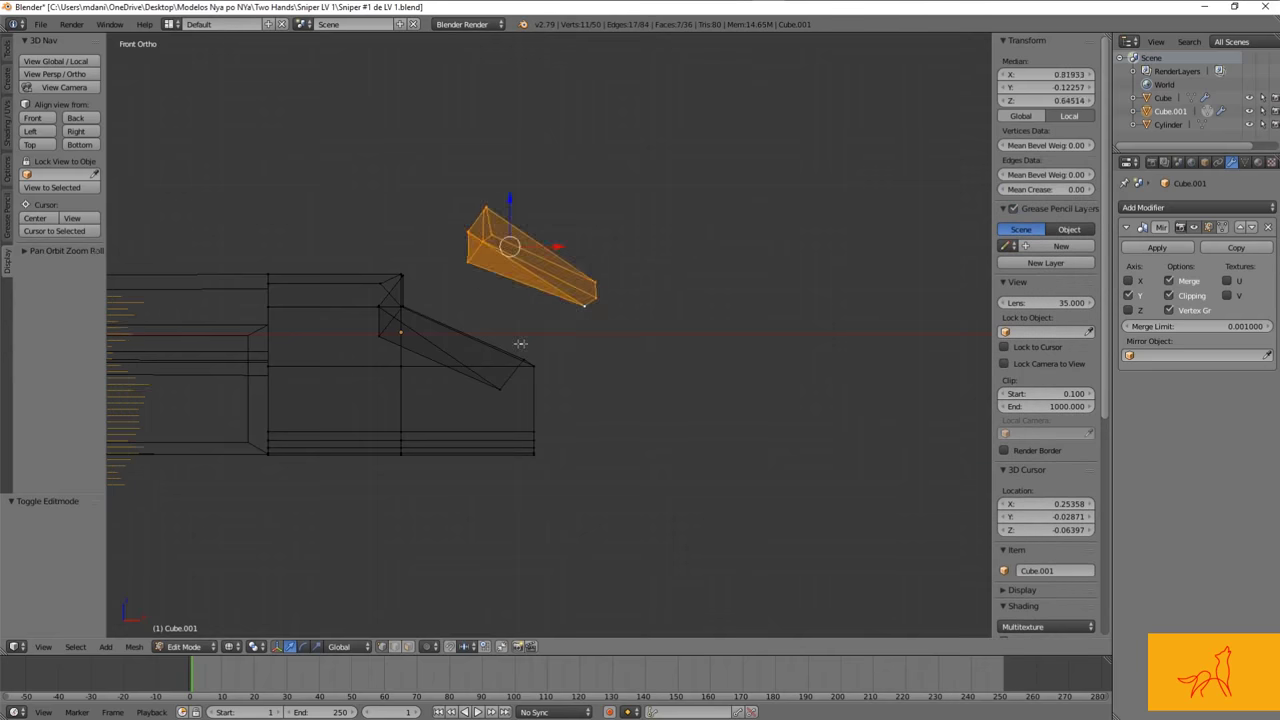
pyautogui.click(613, 371)
pyautogui.scroll(7, 600, 362)
pyautogui.press('g')
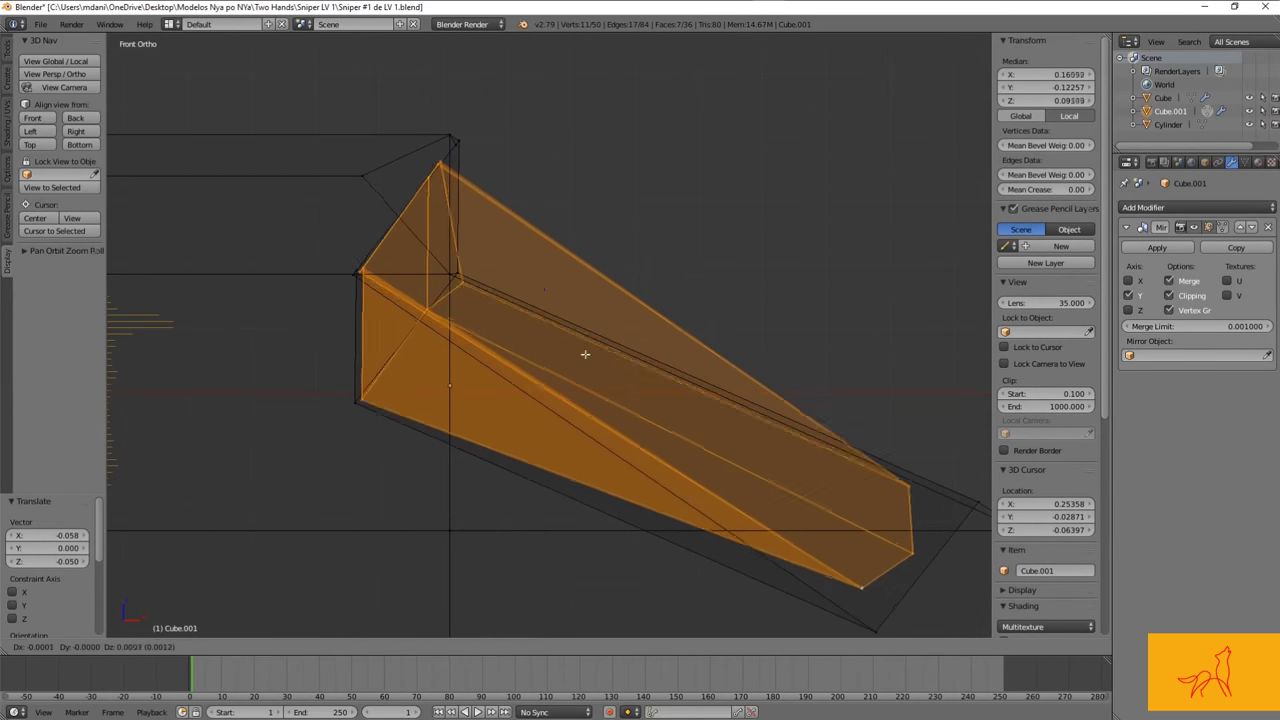
pyautogui.press('Escape')
# Step: Move the wedge's top corner vertex up to its new position
pyautogui.keyDown('shift'); pyautogui.moveTo(574, 339); pyautogui.dragTo(614, 344, button='middle'); pyautogui.keyUp('shift')
pyautogui.press('a')
pyautogui.rightClick(505, 180)
pyautogui.press('g')
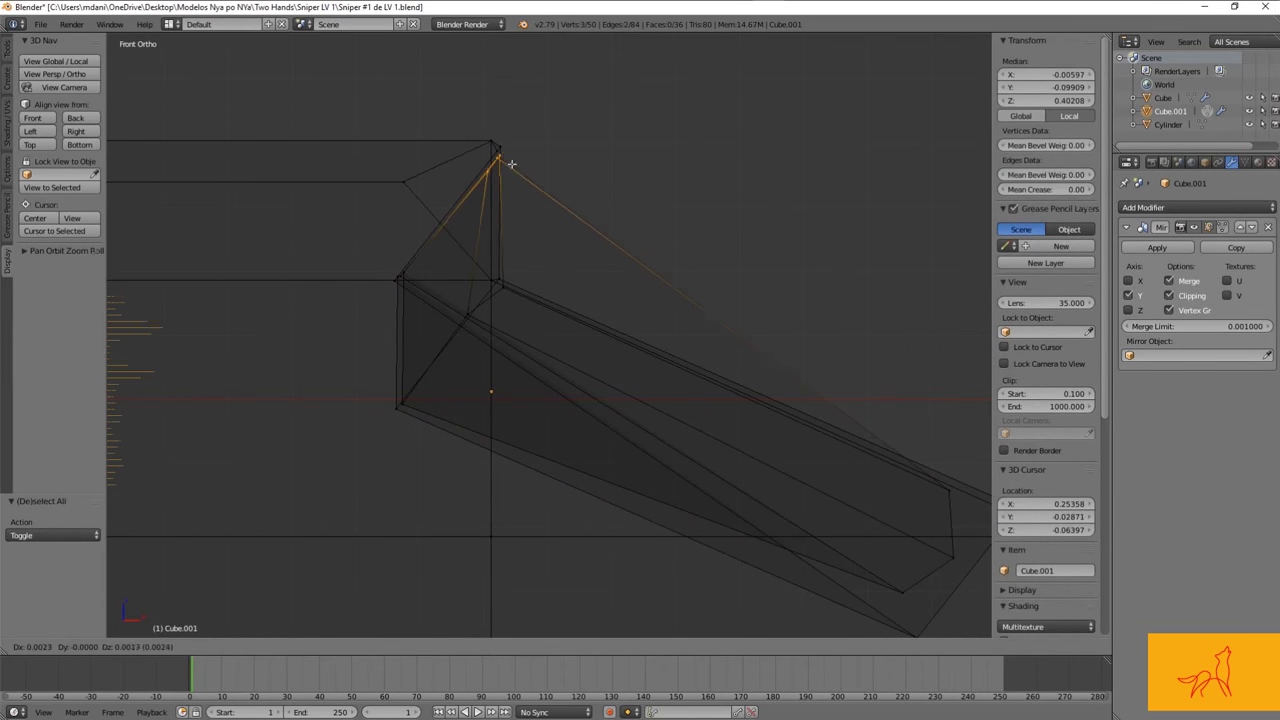
pyautogui.click(511, 163)
pyautogui.scroll(5, 520, 145)
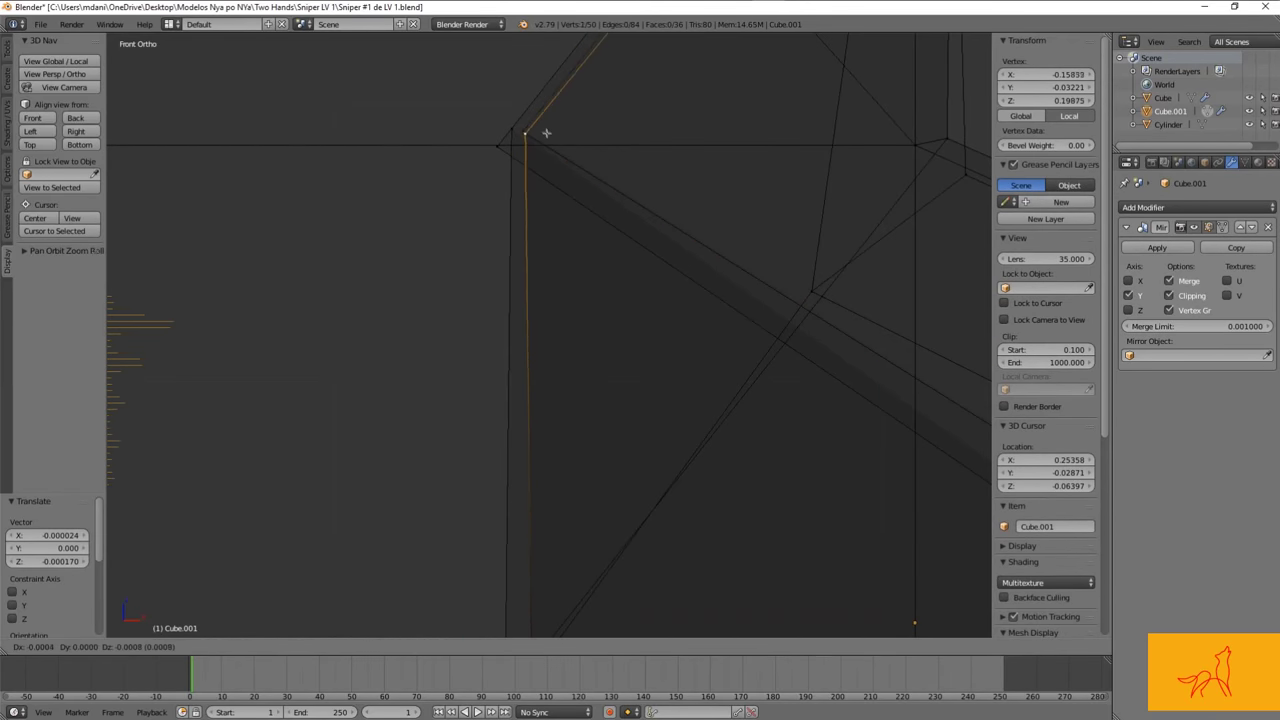
pyautogui.click(547, 133)
pyautogui.scroll(-4, 594, 300)
# Step: Reposition the vertex near the slope tip and check the resulting shape outside Edit Mode
pyautogui.press('a')
pyautogui.rightClick(716, 270)
pyautogui.press('g')
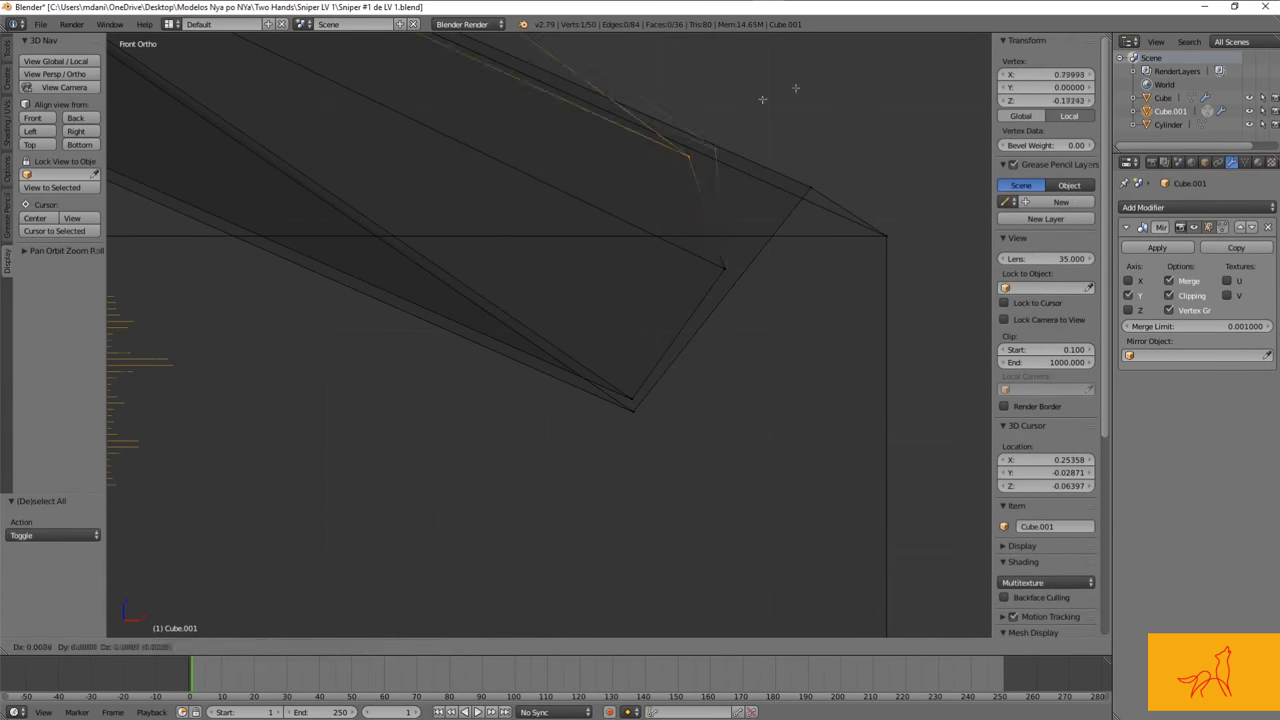
pyautogui.click(794, 193)
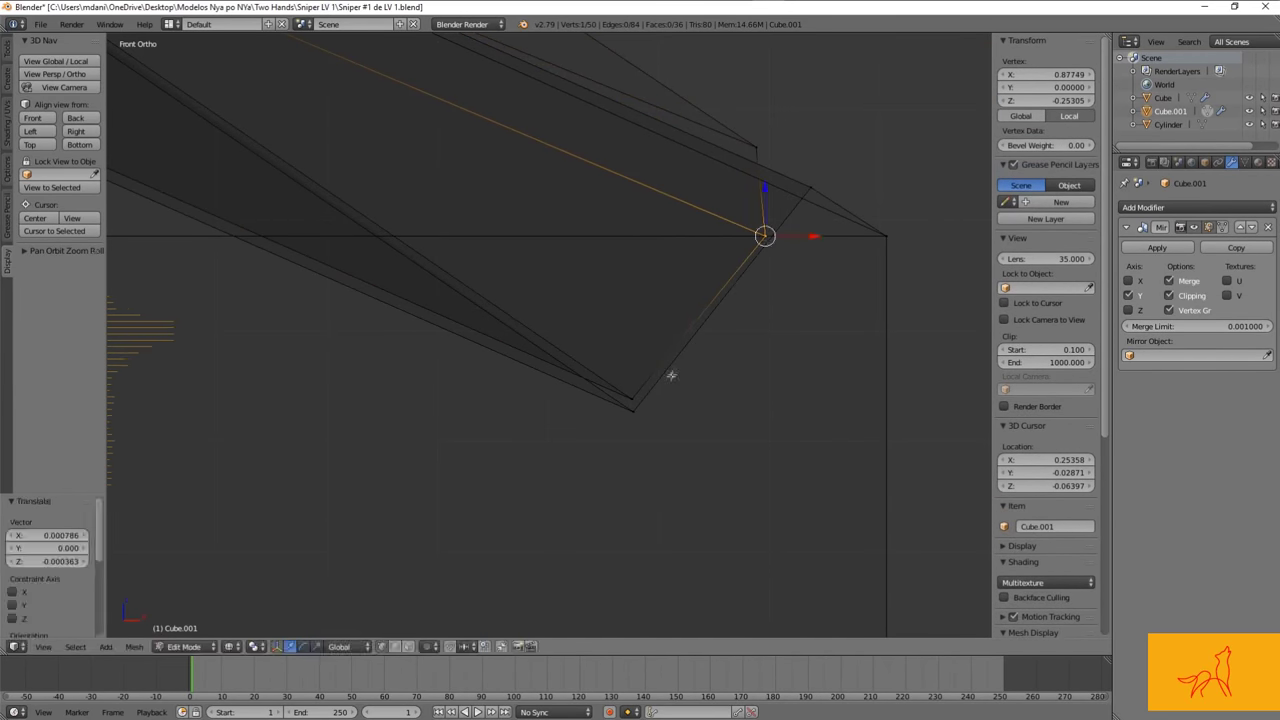
pyautogui.click(837, 243)
pyautogui.rightClick(766, 191)
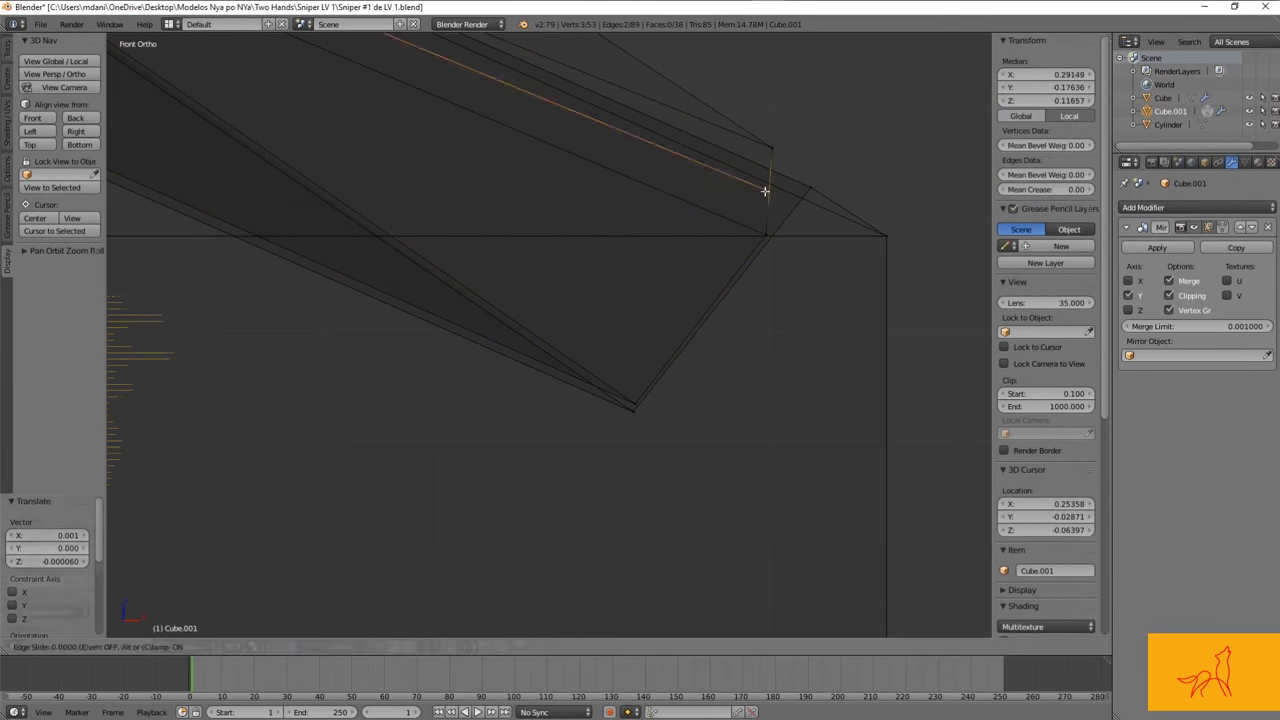
pyautogui.press('a')
pyautogui.moveTo(827, 265)
pyautogui.mouseDown(button='middle')
pyautogui.moveTo(641, 283)
pyautogui.moveTo(806, 260)
pyautogui.mouseUp(button='middle')
pyautogui.press('Tab')
pyautogui.press('Tab')
pyautogui.press('z')
# Step: Move another top corner vertex to refine the chamfered top
pyautogui.rightClick(786, 346)
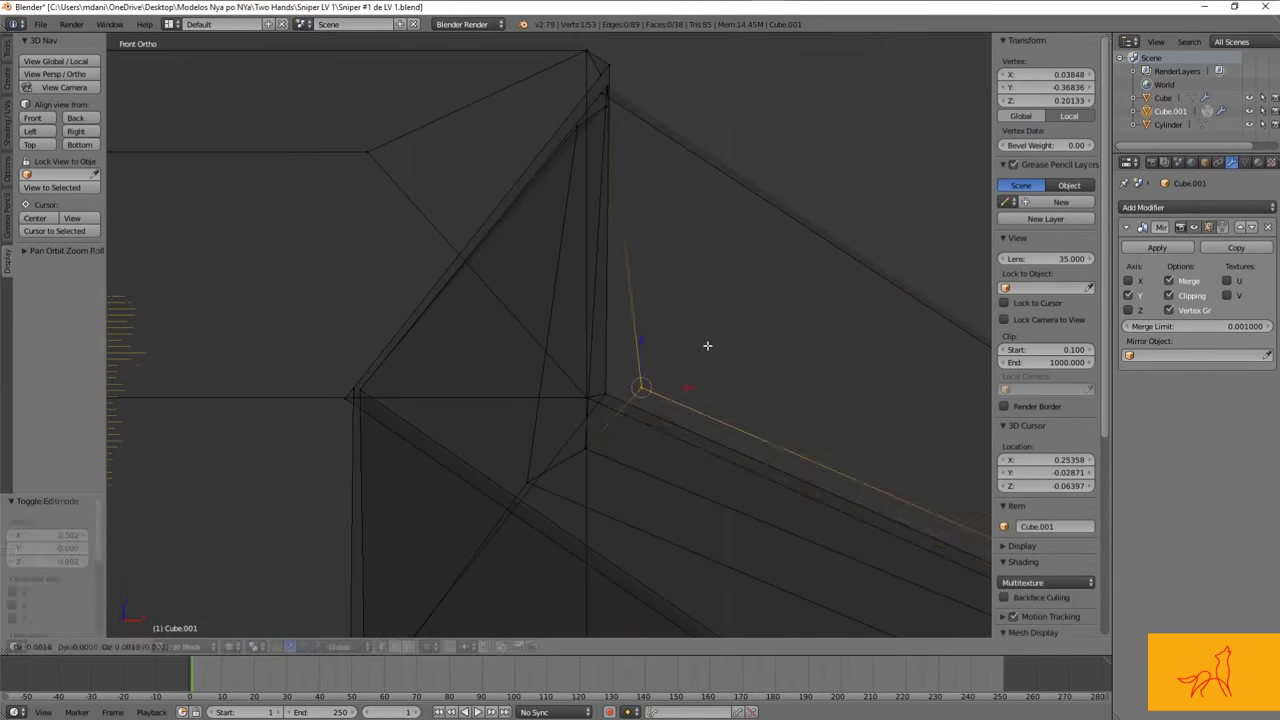
pyautogui.moveTo(786, 346); pyautogui.dragTo(553, 455, button='middle')
pyautogui.press('z')
pyautogui.moveTo(620, 354)
pyautogui.mouseDown(button='middle')
pyautogui.moveTo(300, 310)
pyautogui.moveTo(366, 260)
pyautogui.mouseUp(button='middle')
pyautogui.press('g')
pyautogui.click(291, 304)
pyautogui.click(352, 304)
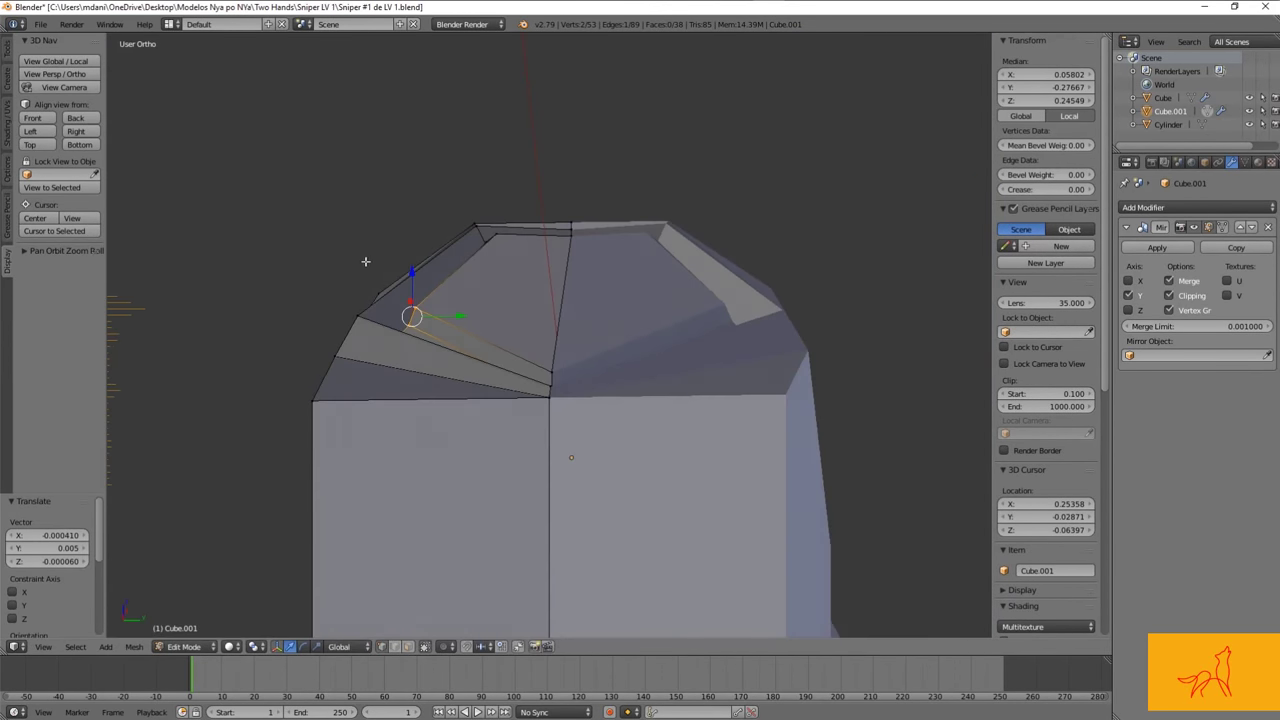
# Step: Move the selected vertices vertically along Z, checking the slope from front and side views
pyautogui.press('KP_3')
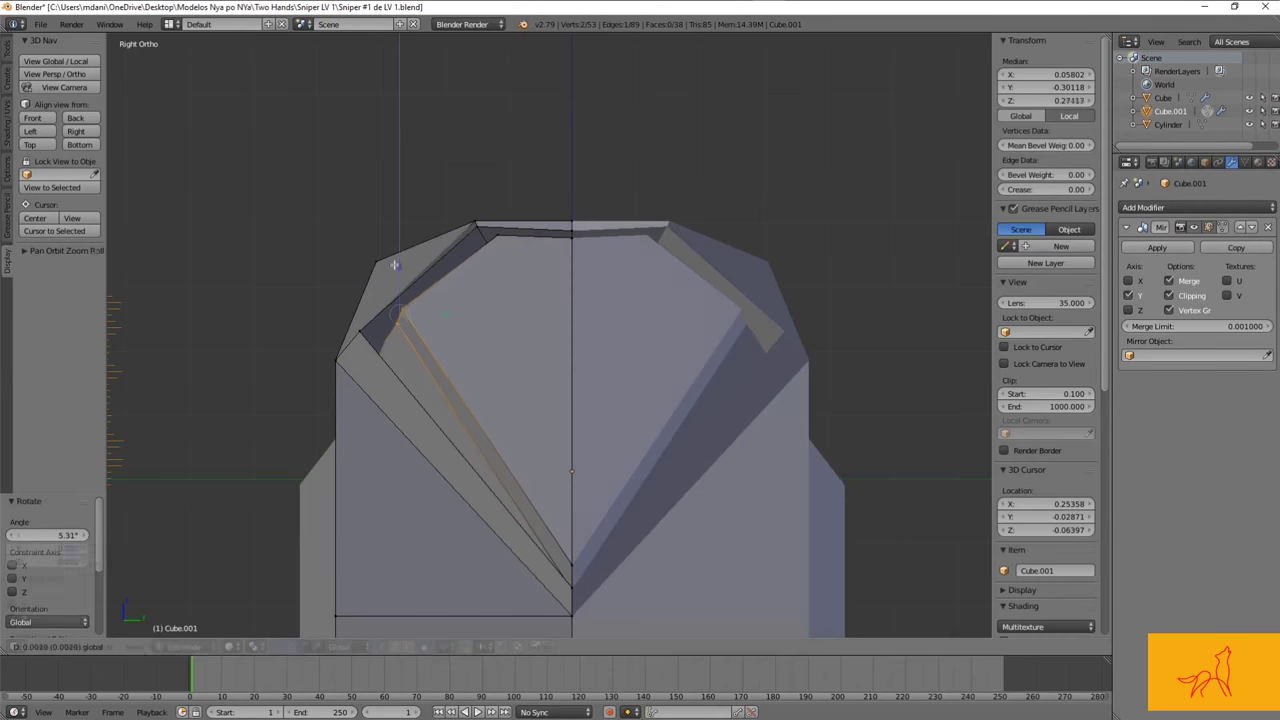
pyautogui.press('KP_1')
pyautogui.press('g')
pyautogui.press('z')
pyautogui.click(487, 314)
pyautogui.click(672, 297)
pyautogui.moveTo(669, 297)
pyautogui.mouseDown(button='middle')
pyautogui.moveTo(500, 330)
pyautogui.moveTo(667, 296)
pyautogui.mouseUp(button='middle')
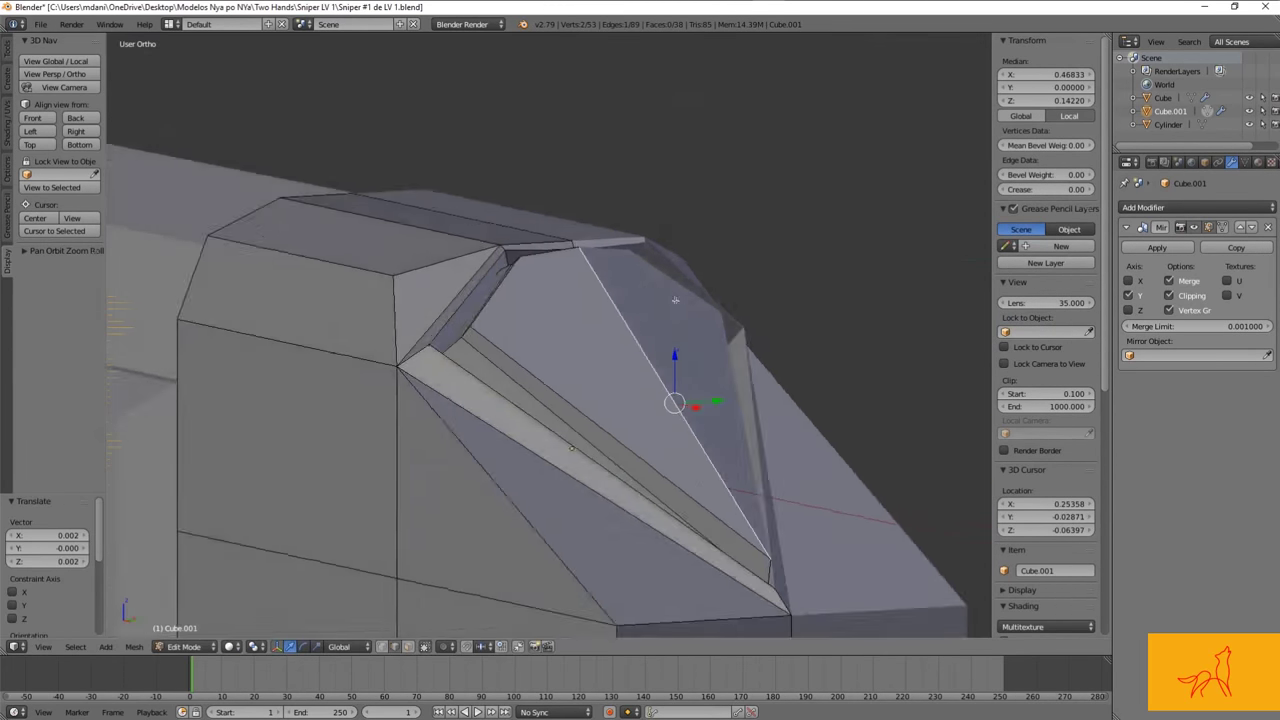
pyautogui.press('KP_1')
pyautogui.click(824, 431)
# Step: Shift the groove vertex along the Y axis, using wireframe to check its placement
pyautogui.press('z')
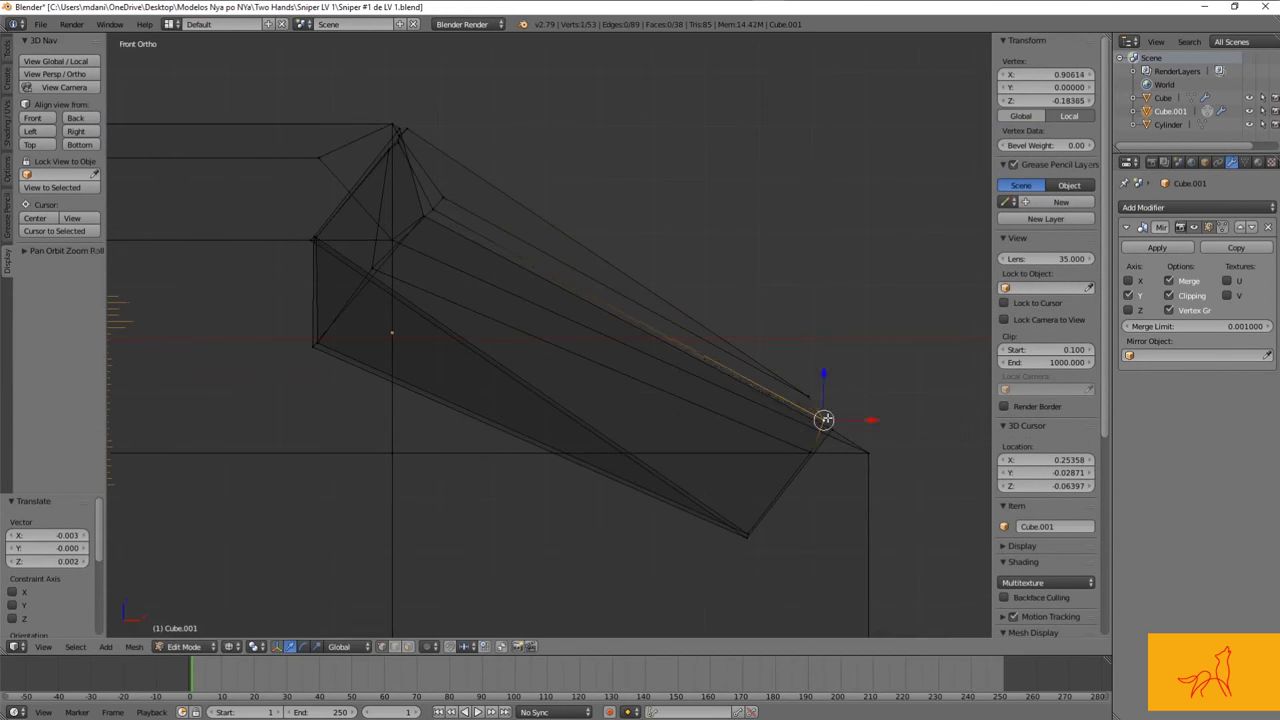
pyautogui.press('z')
pyautogui.moveTo(824, 419); pyautogui.dragTo(723, 443, button='middle')
pyautogui.press('z')
pyautogui.click(371, 206)
pyautogui.press('z')
pyautogui.press('g')
pyautogui.press('y')
pyautogui.click(449, 213)
pyautogui.press('z')
pyautogui.moveTo(457, 214)
pyautogui.mouseDown(button='middle')
pyautogui.moveTo(714, 343)
pyautogui.moveTo(668, 284)
pyautogui.mouseUp(button='middle')
pyautogui.press('z')
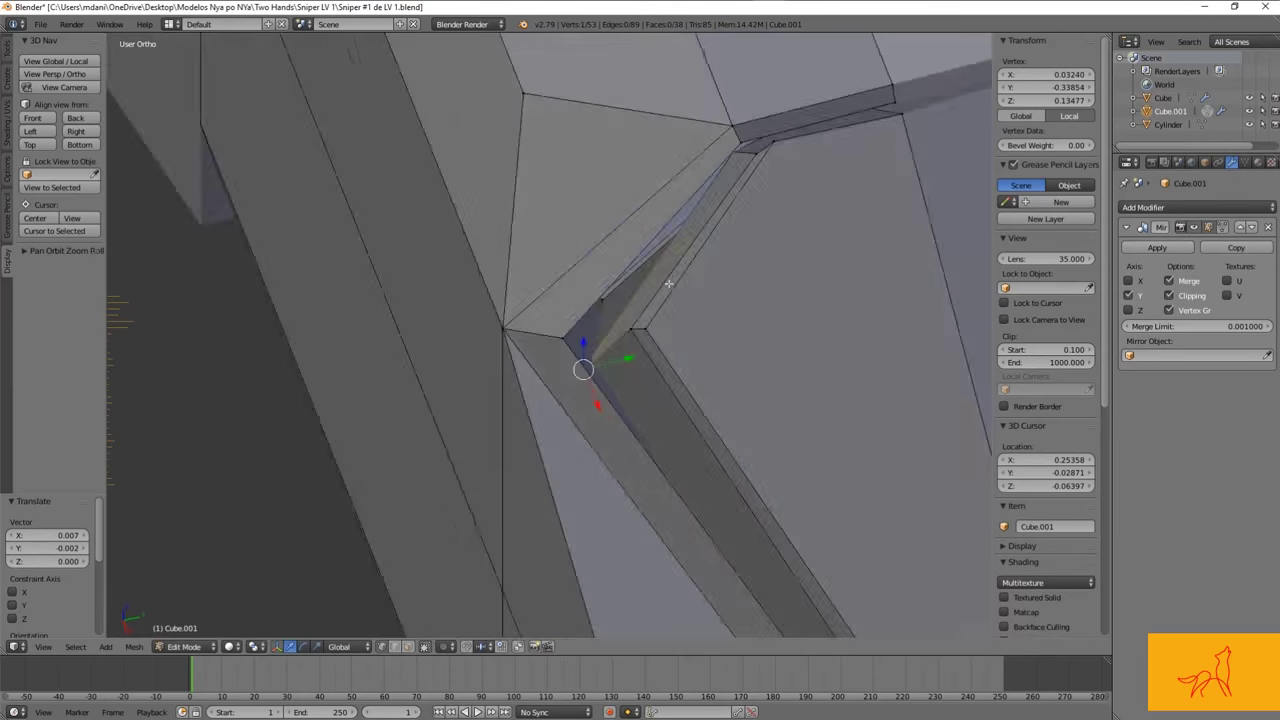
# Step: From the top view, shift the vertex inward to finalize the groove edge, then exit Edit Mode
pyautogui.press('z')
pyautogui.press('KP_7')
pyautogui.press('g')
pyautogui.click(851, 341)
pyautogui.press('z')
pyautogui.click(809, 296)
pyautogui.moveTo(809, 296)
pyautogui.mouseDown(button='middle')
pyautogui.moveTo(806, 314)
pyautogui.moveTo(560, 284)
pyautogui.moveTo(925, 341)
pyautogui.mouseUp(button='middle')
pyautogui.click(590, 311)
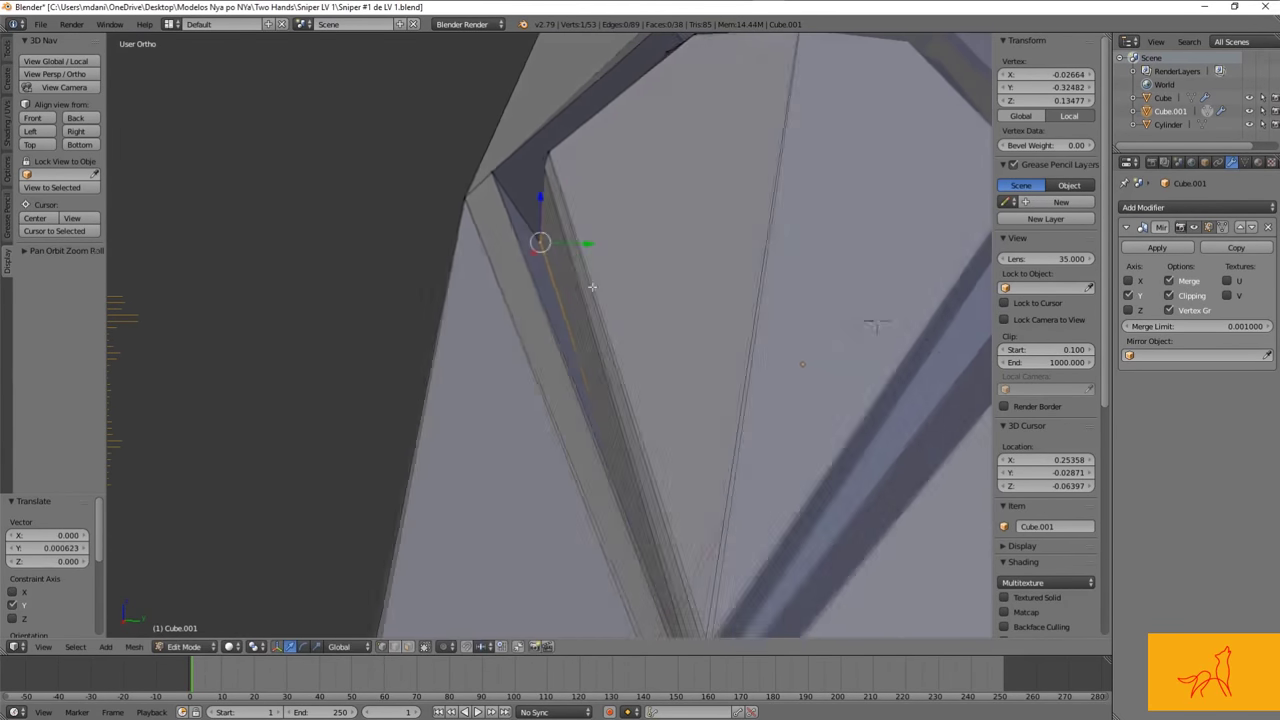
pyautogui.click(562, 203)
pyautogui.press('Tab')
pyautogui.scroll(-5, 562, 203)
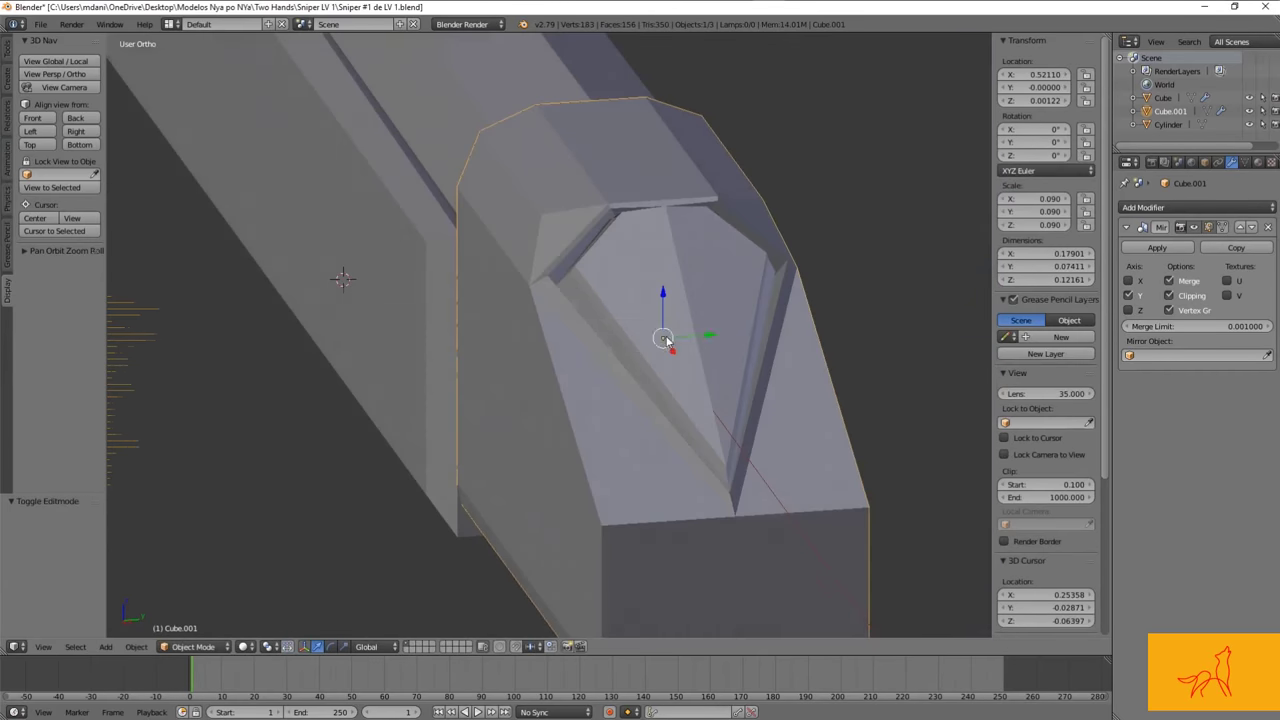
# Step: Move the wedge's top vertex along the X axis in wireframe Edit Mode
pyautogui.moveTo(343, 277); pyautogui.dragTo(657, 209, button='middle')
pyautogui.press('Tab')
pyautogui.press('z')
pyautogui.moveTo(699, 151); pyautogui.dragTo(730, 200, button='middle')
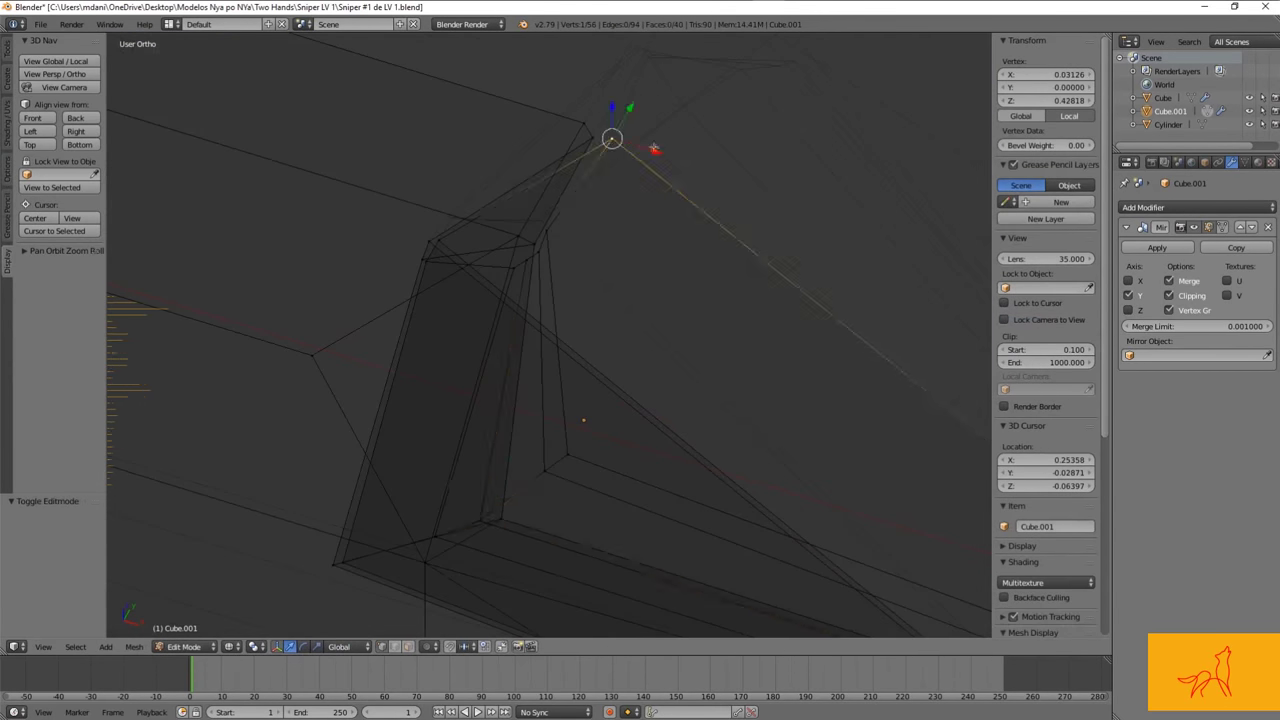
pyautogui.press('g')
pyautogui.press('x')
pyautogui.click(740, 260)
pyautogui.moveTo(740, 260); pyautogui.dragTo(768, 237, button='middle')
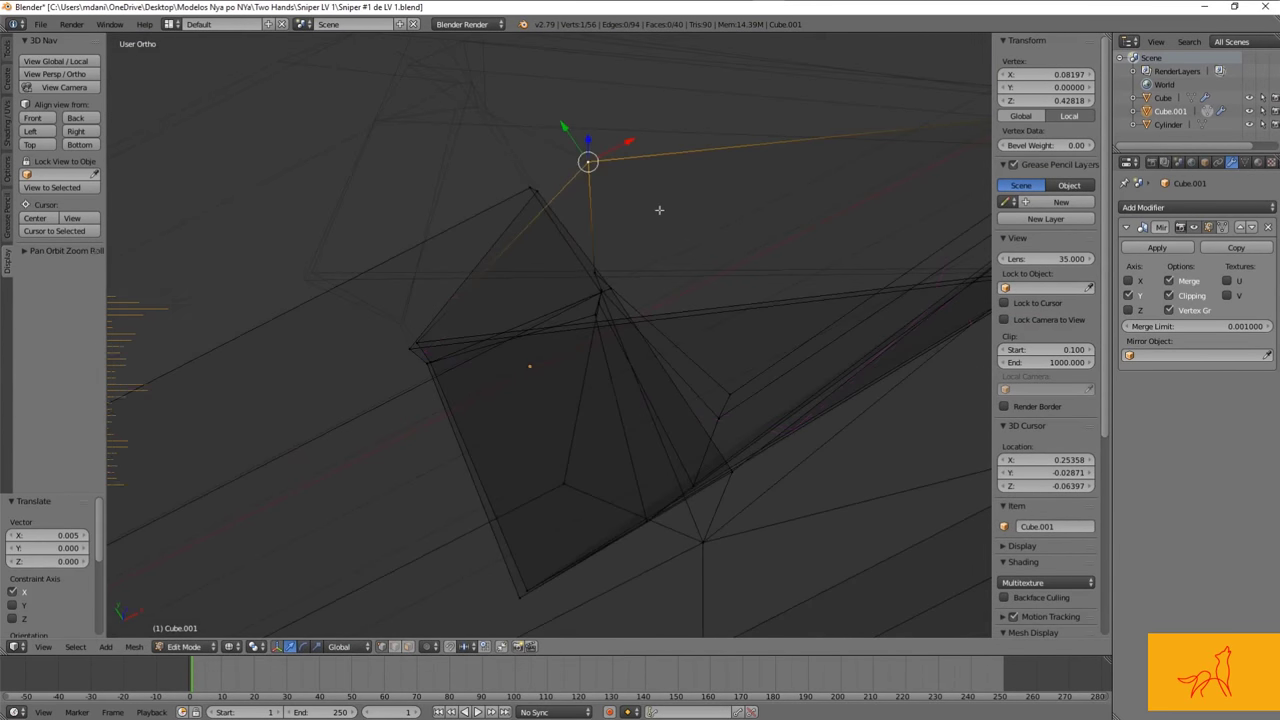
pyautogui.moveTo(686, 247)
pyautogui.mouseDown(button='middle')
pyautogui.moveTo(634, 271)
pyautogui.moveTo(578, 221)
pyautogui.moveTo(528, 277)
pyautogui.mouseUp(button='middle')
# Step: Cut new edges across the sloped piece with the Knife tool
pyautogui.press('k')
pyautogui.press('a')
pyautogui.scroll(3, 597, 263)
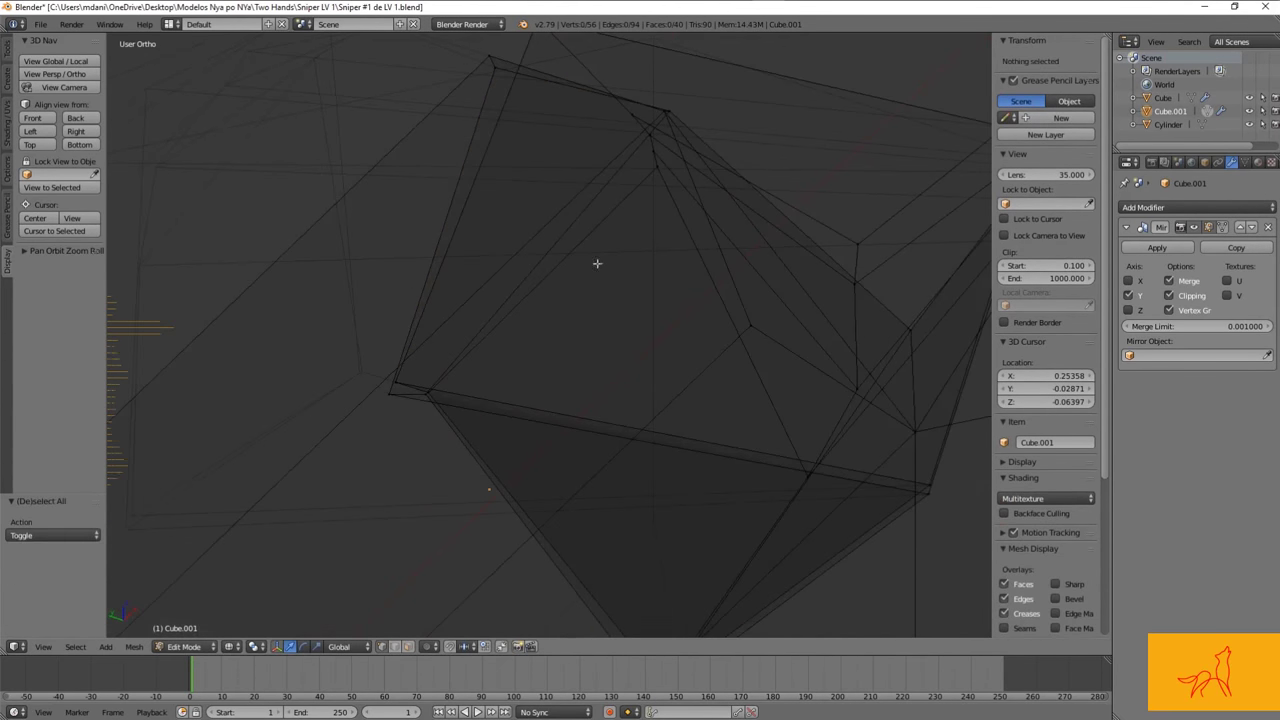
pyautogui.moveTo(491, 143)
pyautogui.mouseDown(button='middle')
pyautogui.moveTo(614, 186)
pyautogui.moveTo(708, 246)
pyautogui.mouseUp(button='middle')
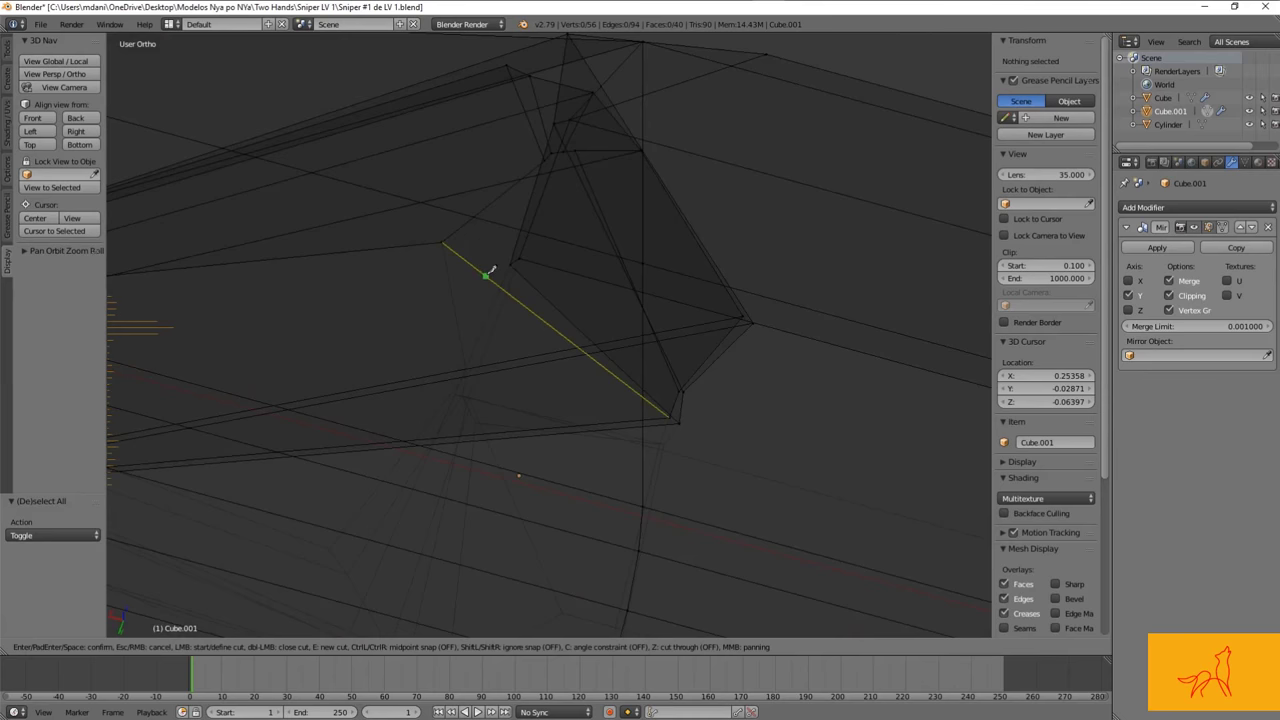
pyautogui.moveTo(491, 270); pyautogui.dragTo(701, 138, button='middle')
pyautogui.moveTo(582, 214)
pyautogui.mouseDown(button='middle')
pyautogui.moveTo(543, 211)
pyautogui.moveTo(642, 288)
pyautogui.mouseUp(button='middle')
pyautogui.press('Return')
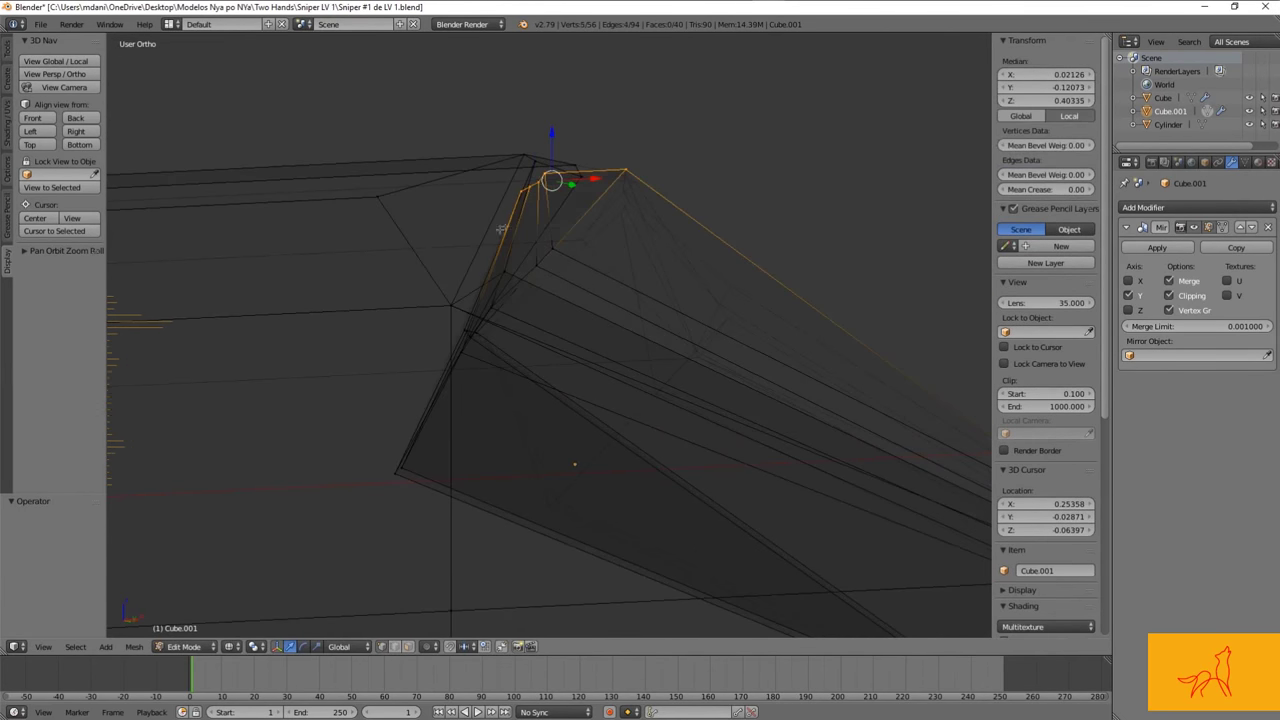
# Step: Fill the missing face from the selected edges and move the new geometry into place
pyautogui.moveTo(607, 417); pyautogui.dragTo(694, 297, button='middle')
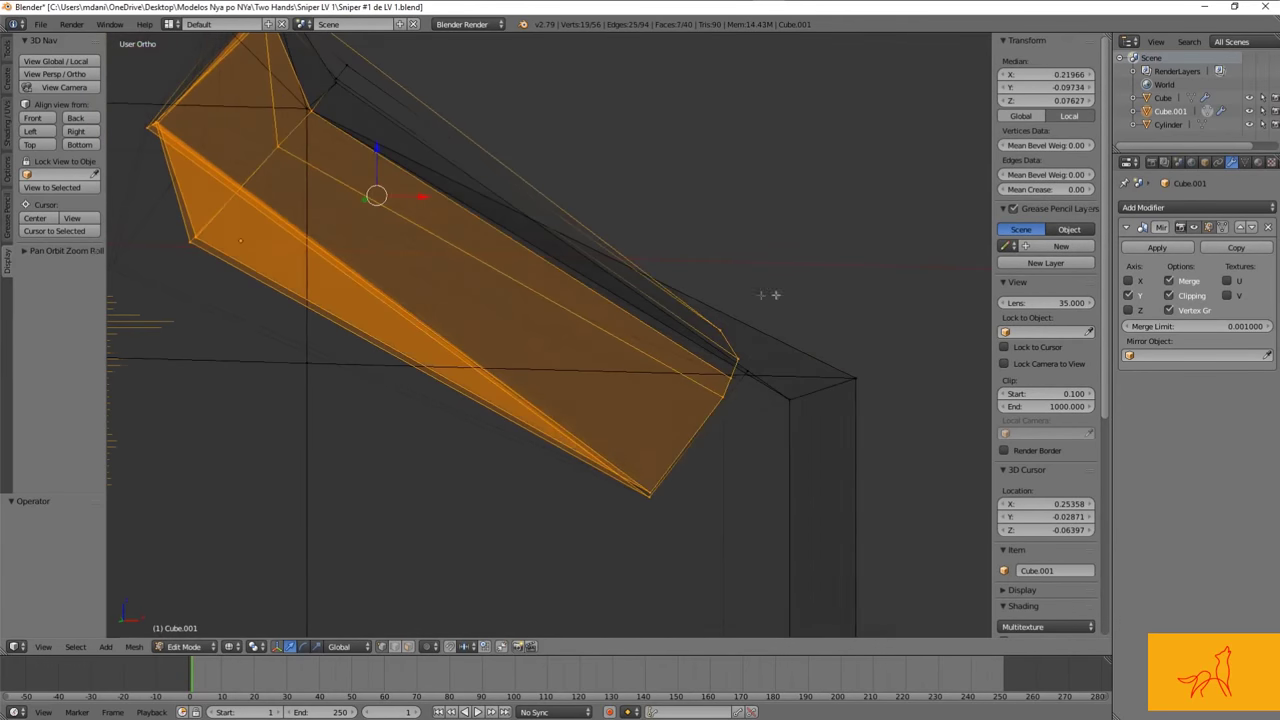
pyautogui.press('KP_1')
pyautogui.scroll(3, 394, 160)
pyautogui.press('f')
pyautogui.keyDown('shift'); pyautogui.moveTo(638, 64); pyautogui.dragTo(734, 112, button='middle'); pyautogui.keyUp('shift')
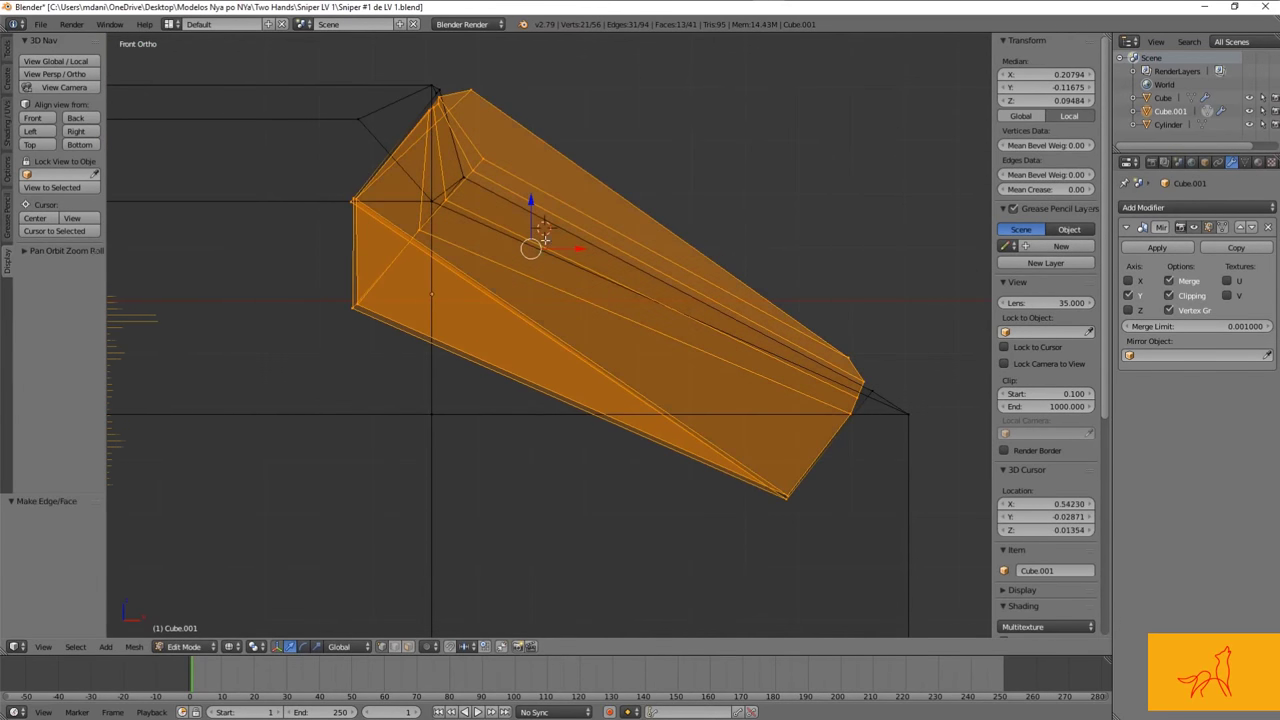
pyautogui.press('g')
pyautogui.click(586, 72)
pyautogui.scroll(3, 535, 268)
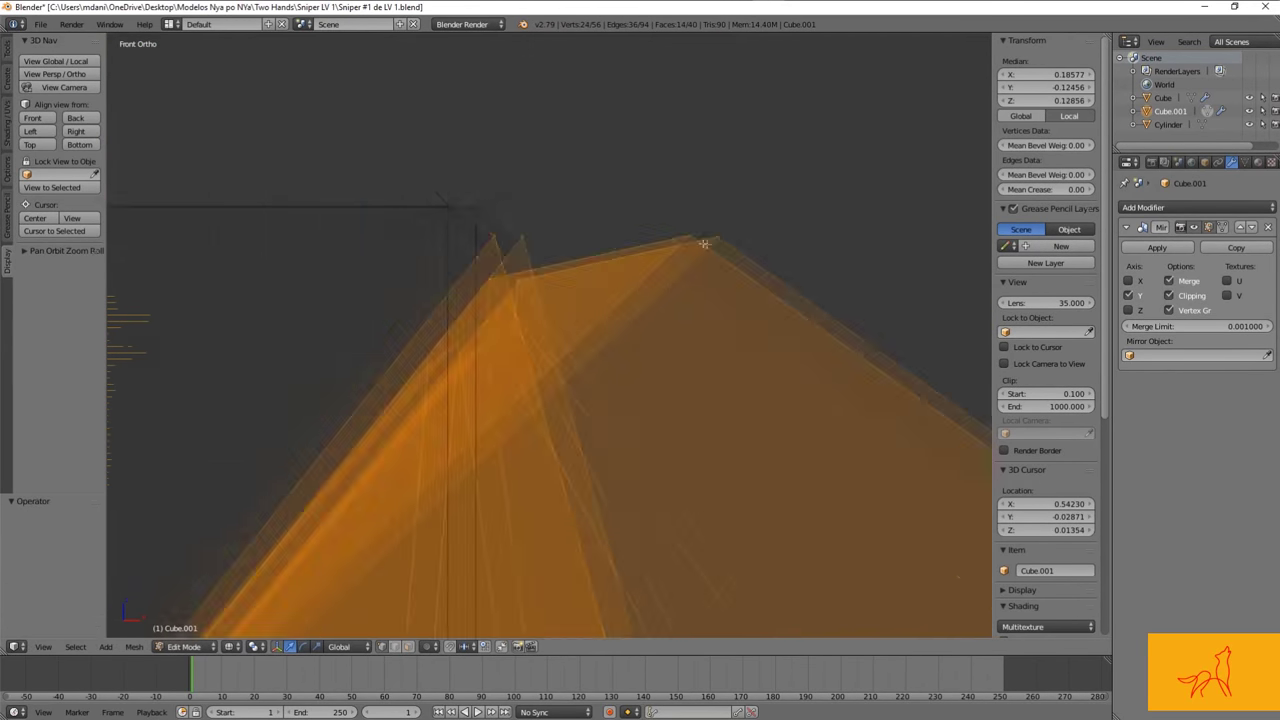
# Step: Select the slope's top face and raise it 0.03 upward and forward on Z and X
pyautogui.press('g')
pyautogui.click(699, 209)
pyautogui.press('z')
pyautogui.press('z')
pyautogui.press('z')
pyautogui.press('z')
pyautogui.scroll(3, 545, 318)
pyautogui.keyDown('shift'); pyautogui.rightClick(564, 318); pyautogui.keyUp('shift')
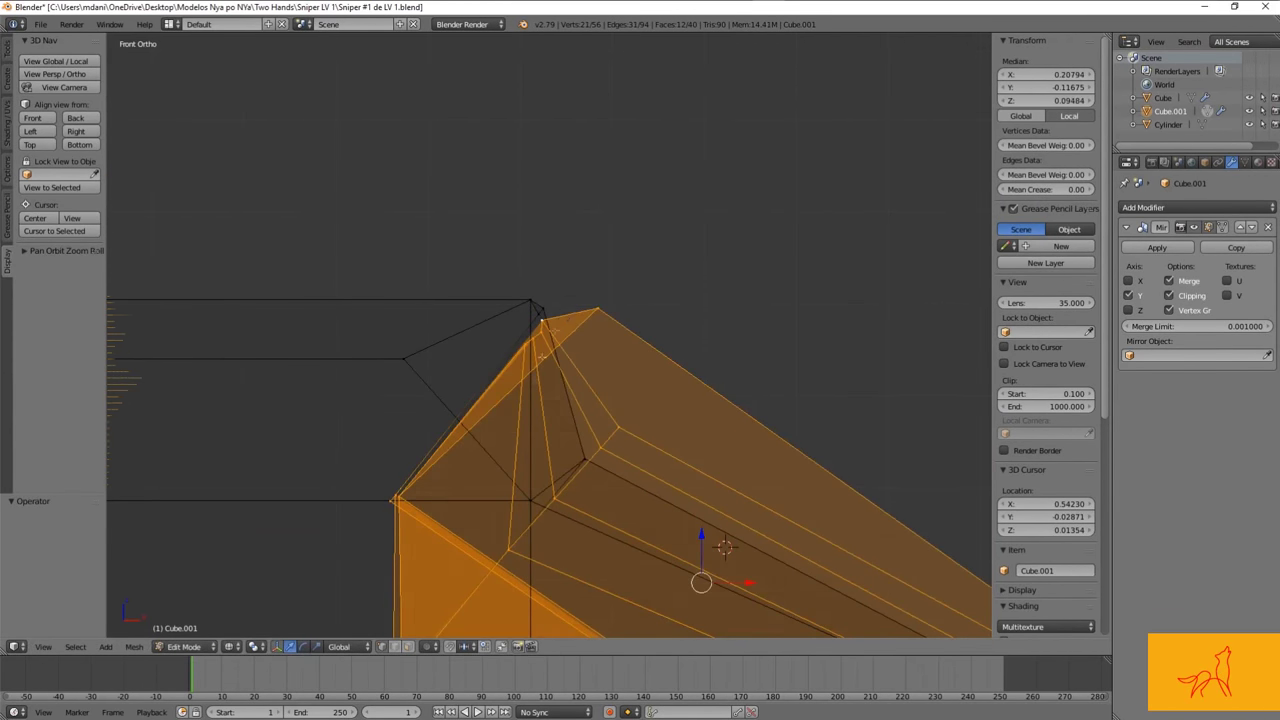
pyautogui.click(599, 423)
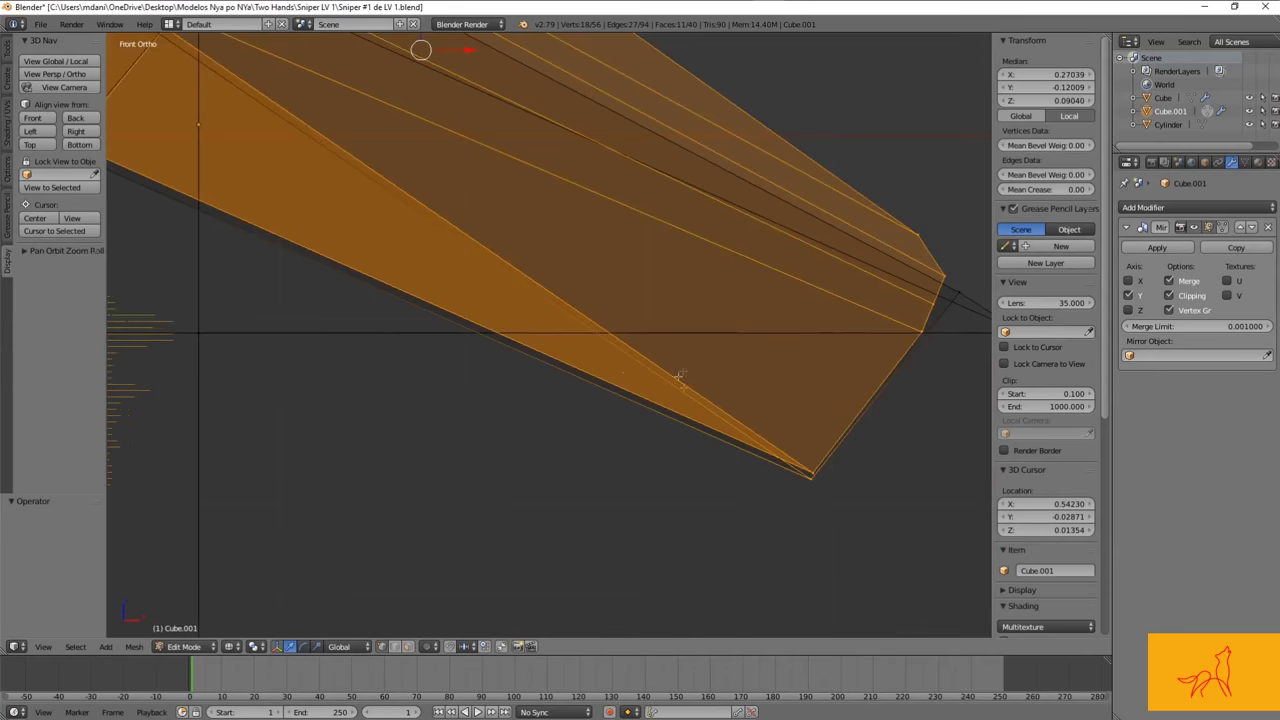
pyautogui.scroll(-5, 614, 291)
pyautogui.click(680, 242)
pyautogui.moveTo(680, 242); pyautogui.dragTo(706, 263, button='middle')
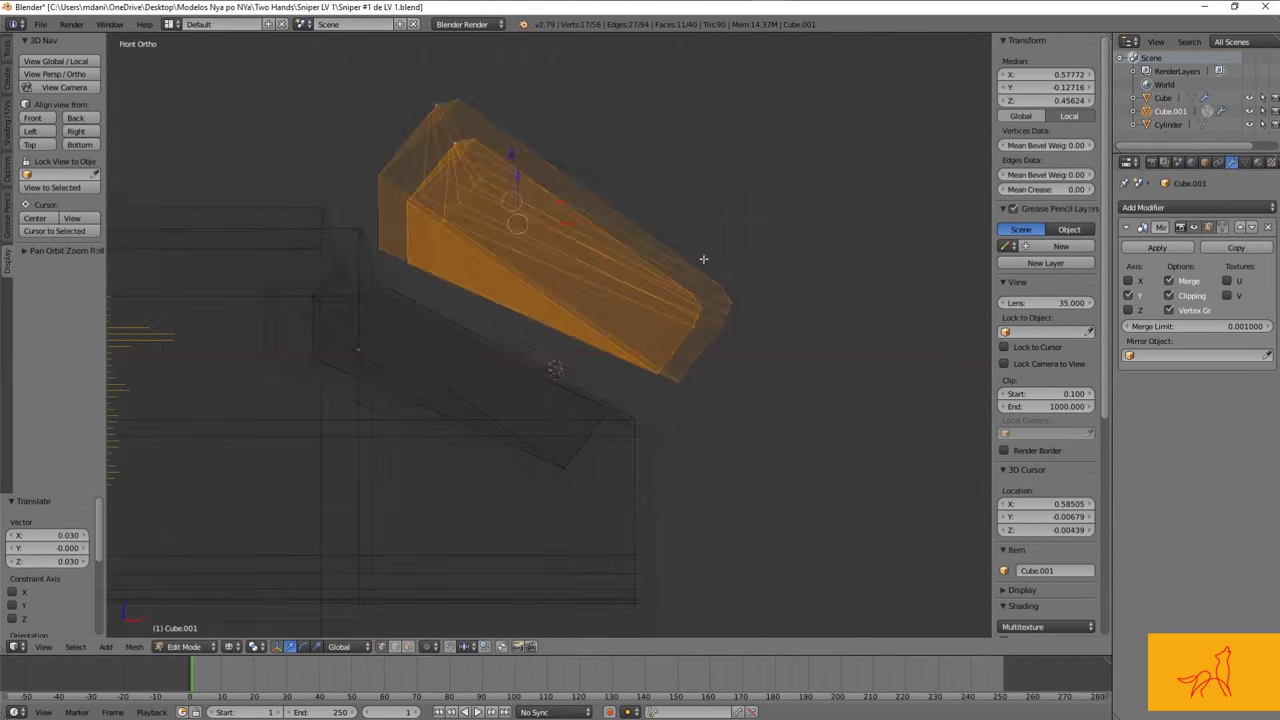
pyautogui.scroll(5, 706, 263)
pyautogui.press('z')
pyautogui.press('Tab')
pyautogui.press('Tab')
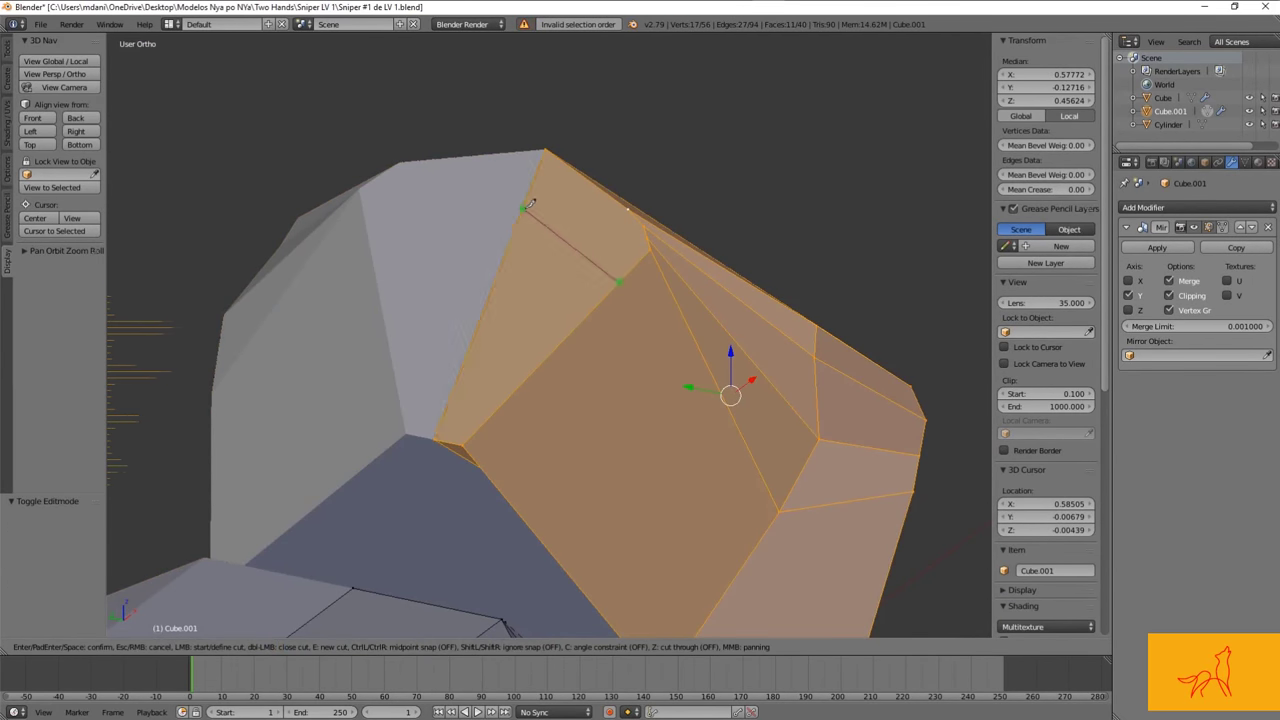
# Step: Confirm the new cut and move a top vertex of the recess in front view
pyautogui.press('Return')
pyautogui.press('KP_1')
pyautogui.rightClick(677, 229)
pyautogui.scroll(2, 823, 288)
pyautogui.press('g')
pyautogui.click(823, 288)
pyautogui.moveTo(823, 288)
pyautogui.mouseDown(button='middle')
pyautogui.moveTo(704, 293)
pyautogui.moveTo(666, 400)
pyautogui.moveTo(704, 388)
pyautogui.moveTo(695, 356)
pyautogui.moveTo(660, 400)
pyautogui.mouseUp(button='middle')
# Step: Try insetting a face of the recess in wireframe, then undo the inset
pyautogui.press('z')
pyautogui.hotkey('ctrl', '3')
pyautogui.press('z')
pyautogui.press('i')
pyautogui.click(704, 388)
pyautogui.hotkey('ctrl', 'z')
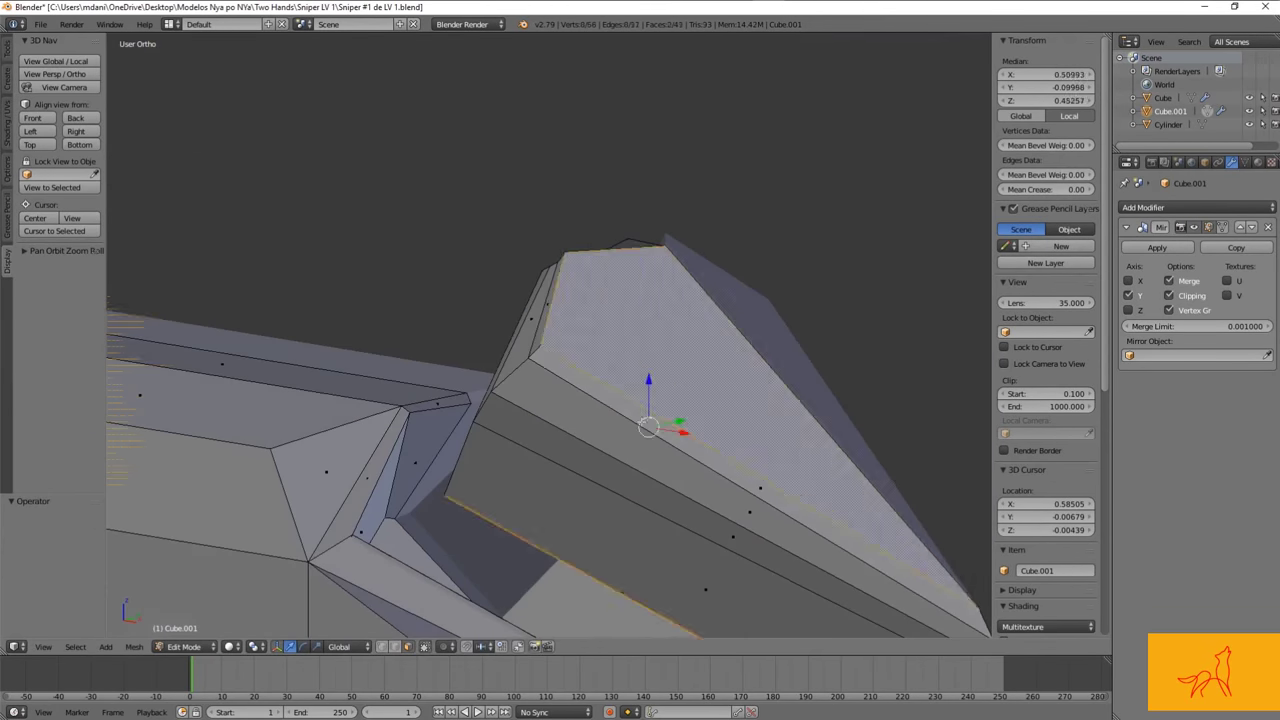
pyautogui.moveTo(791, 354)
pyautogui.mouseDown(button='middle')
pyautogui.moveTo(820, 437)
pyautogui.moveTo(592, 462)
pyautogui.mouseUp(button='middle')
# Step: Reposition the selected vertices and check the reshaped piece in solid shading
pyautogui.press('Tab')
pyautogui.press('Tab')
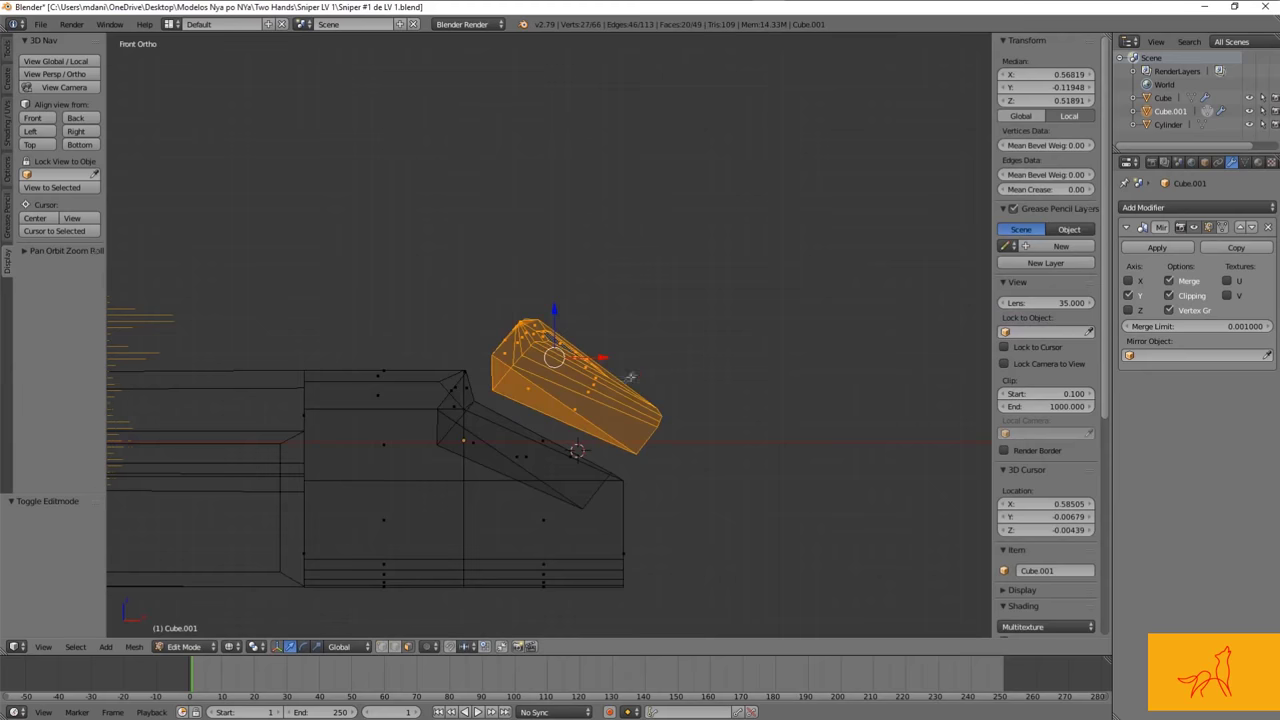
pyautogui.click(629, 412)
pyautogui.scroll(5, 629, 412)
pyautogui.moveTo(629, 412); pyautogui.dragTo(622, 396, button='middle')
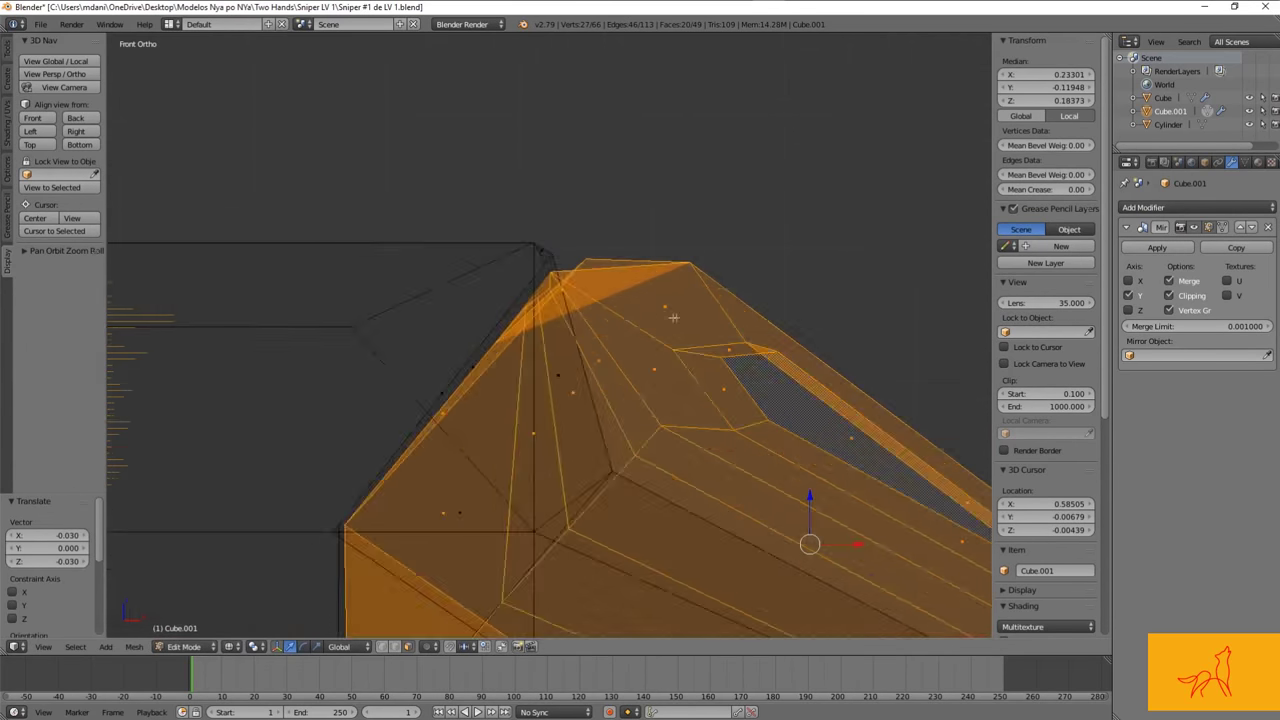
pyautogui.press('z')
pyautogui.press('a')
# Step: Nudge a single vertex of the wedge to a new position in front orthographic view
pyautogui.rightClick(600, 322)
pyautogui.press('KP_1')
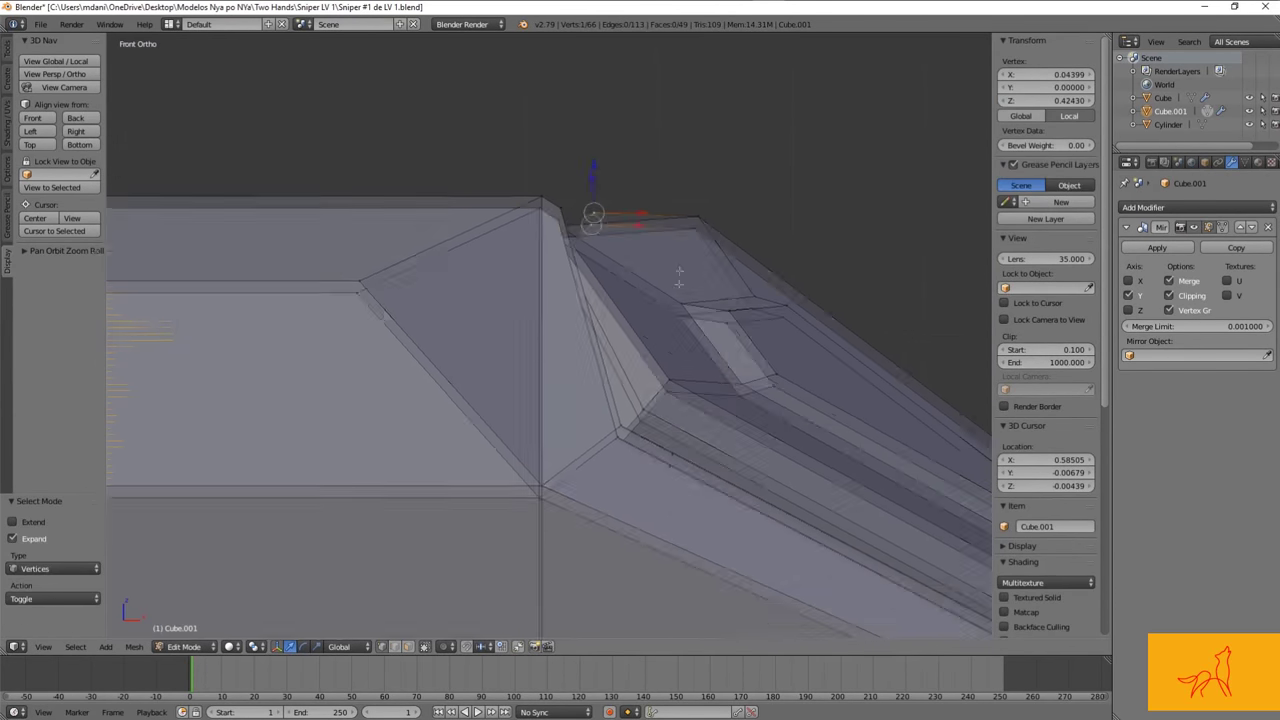
pyautogui.press('g')
pyautogui.click(654, 247)
pyautogui.moveTo(654, 247); pyautogui.dragTo(860, 476, button='middle')
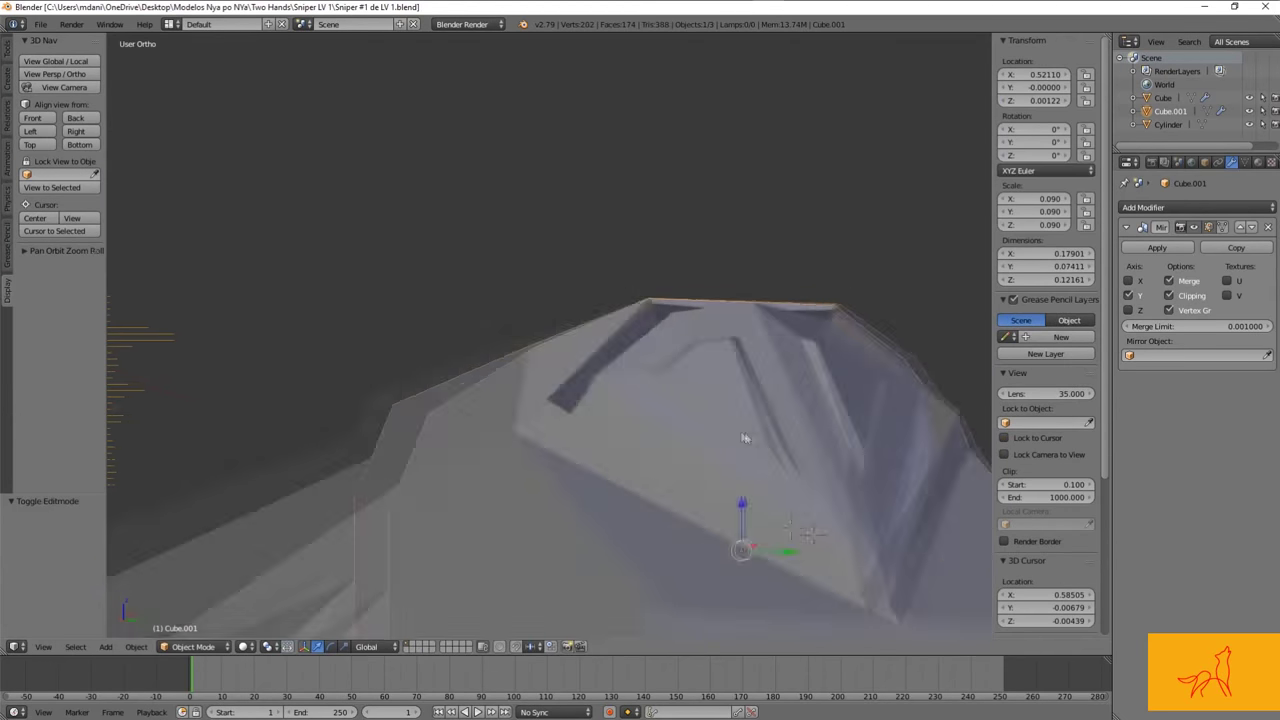
pyautogui.press('Tab')
pyautogui.press('Tab')
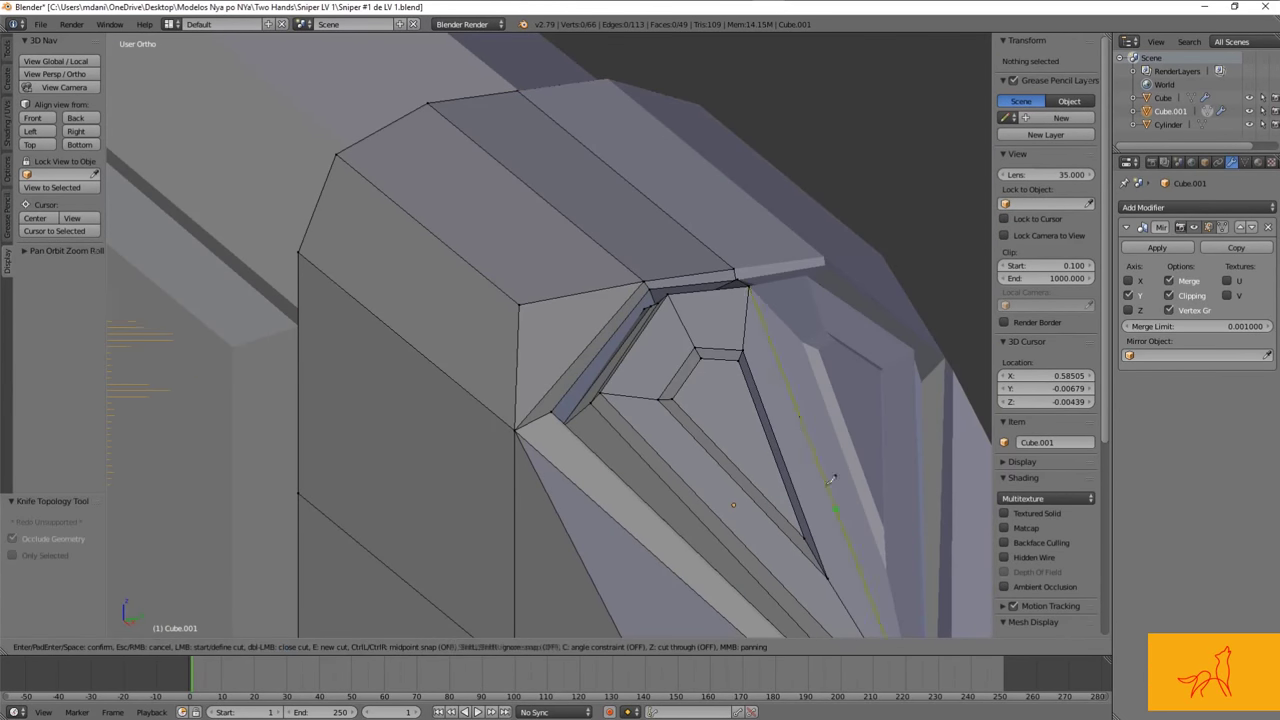
# Step: Finish the knife cut across the recess and inspect it in wireframe
pyautogui.press('Escape')
pyautogui.moveTo(810, 496)
pyautogui.mouseDown(button='middle')
pyautogui.moveTo(766, 418)
pyautogui.moveTo(686, 366)
pyautogui.mouseUp(button='middle')
pyautogui.press('Tab')
pyautogui.press('z')
pyautogui.press('z')
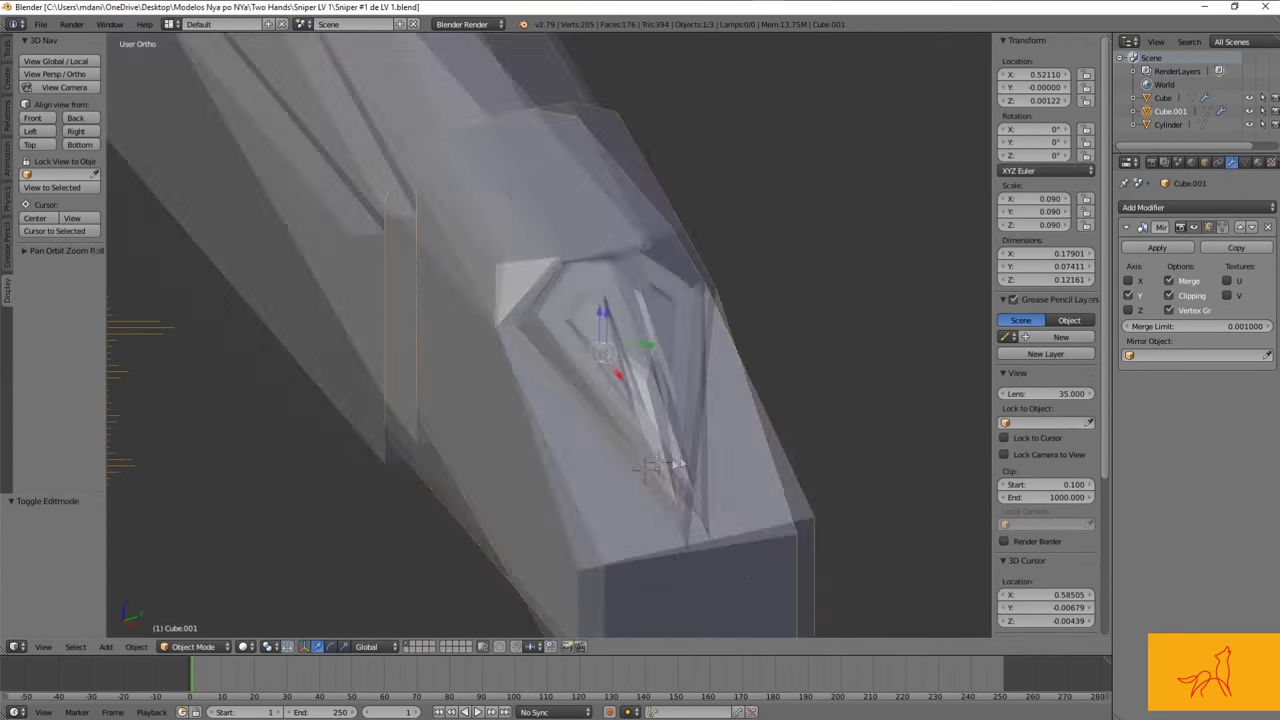
pyautogui.press('z')
# Step: In front view, select the recess vertices to adjust, dropping one unwanted vertex
pyautogui.press('Tab')
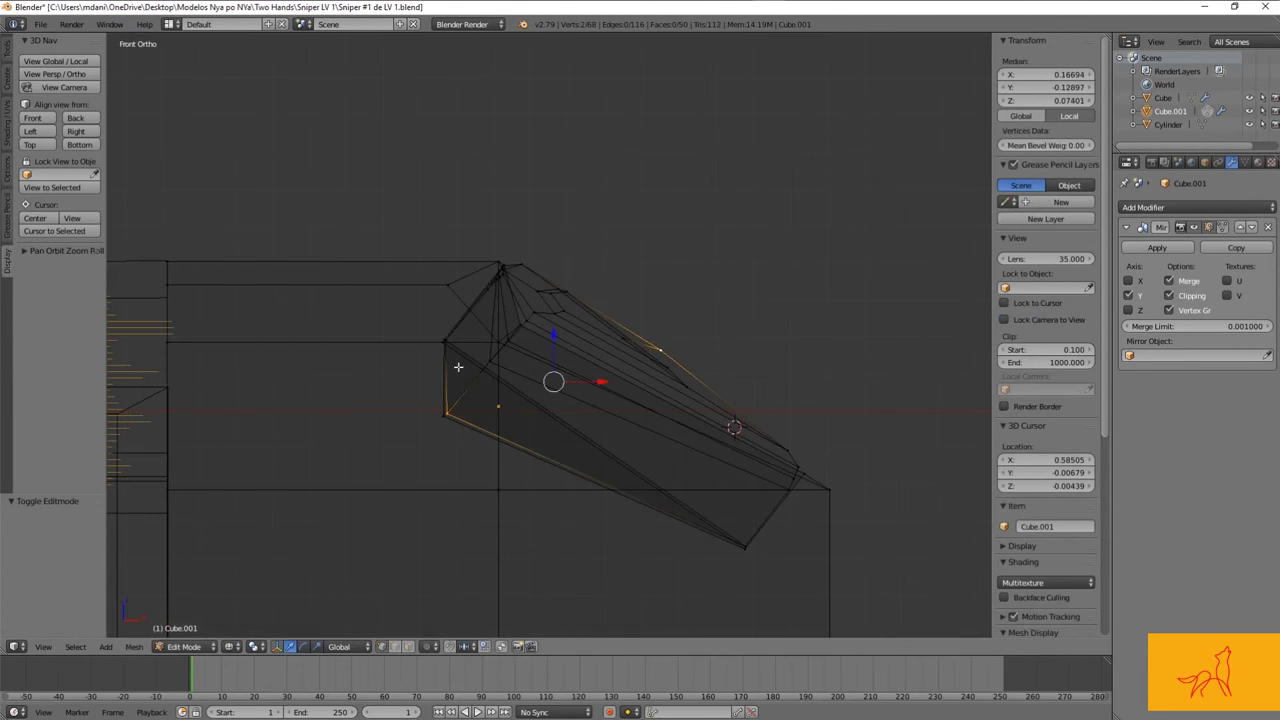
pyautogui.scroll(5, 600, 430)
pyautogui.press('KP_1')
pyautogui.keyDown('shift'); pyautogui.moveTo(552, 498); pyautogui.dragTo(673, 144, button='middle'); pyautogui.keyUp('shift')
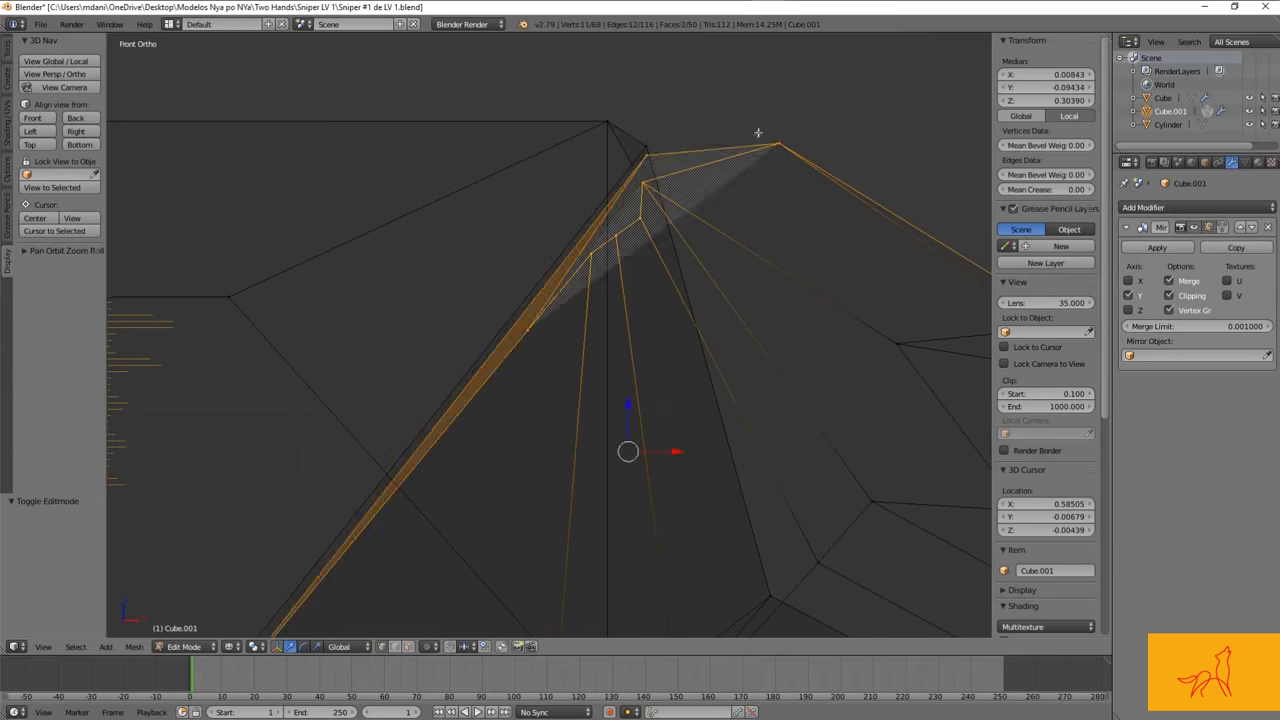
pyautogui.scroll(-5, 731, 133)
pyautogui.scroll(5, 640, 297)
pyautogui.keyDown('shift'); pyautogui.rightClick(534, 391); pyautogui.keyUp('shift')
pyautogui.scroll(-4, 588, 303)
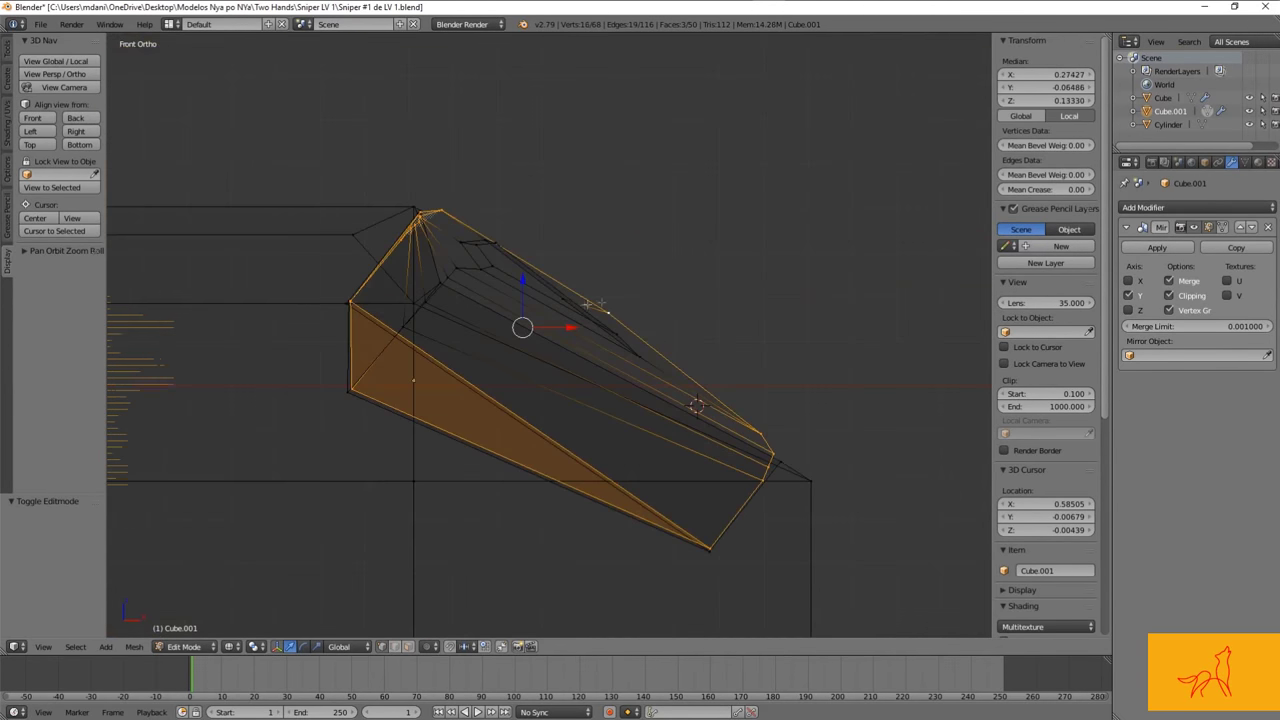
pyautogui.moveTo(536, 320)
pyautogui.keyDown('shift'); pyautogui.mouseDown(button='middle')
pyautogui.moveTo(700, 200)
pyautogui.moveTo(500, 350)
pyautogui.mouseUp(button='middle'); pyautogui.keyUp('shift')
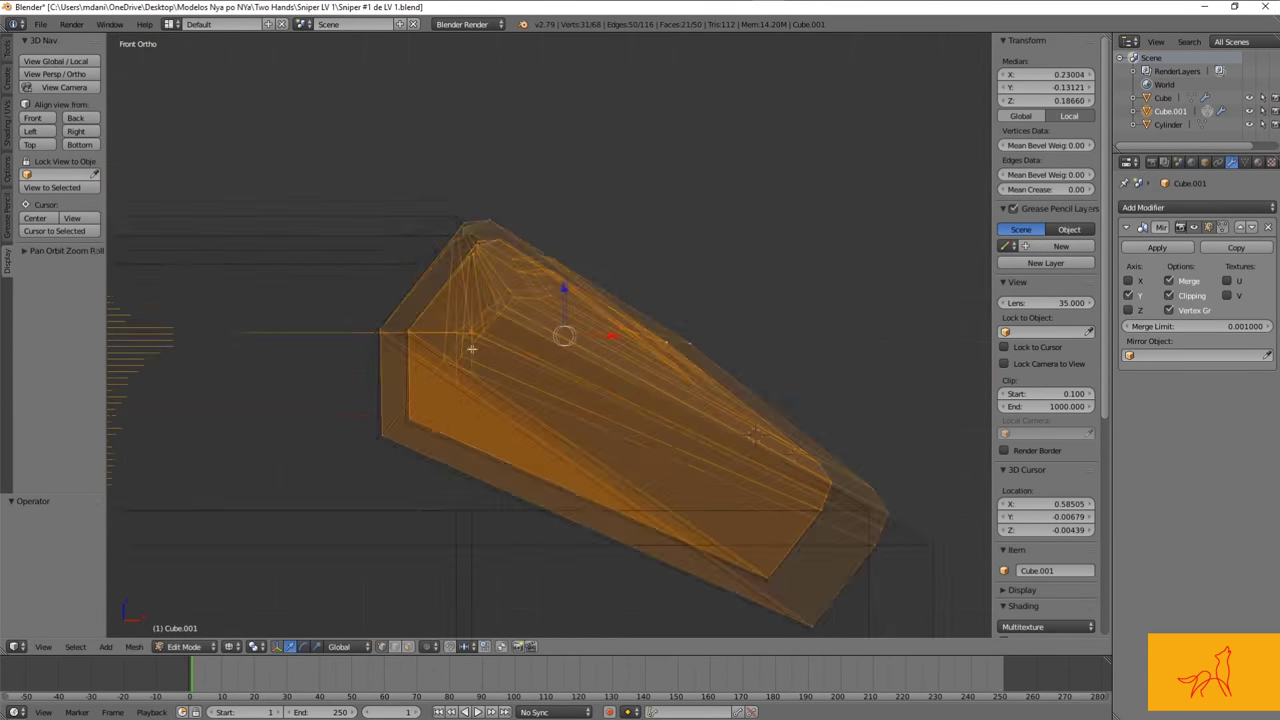
pyautogui.scroll(4, 331, 280)
pyautogui.keyDown('shift'); pyautogui.rightClick(331, 280); pyautogui.keyUp('shift')
pyautogui.scroll(-5, 666, 216)
# Step: Move the selected vertices about 0.01 using Global transform orientation
pyautogui.press('g')
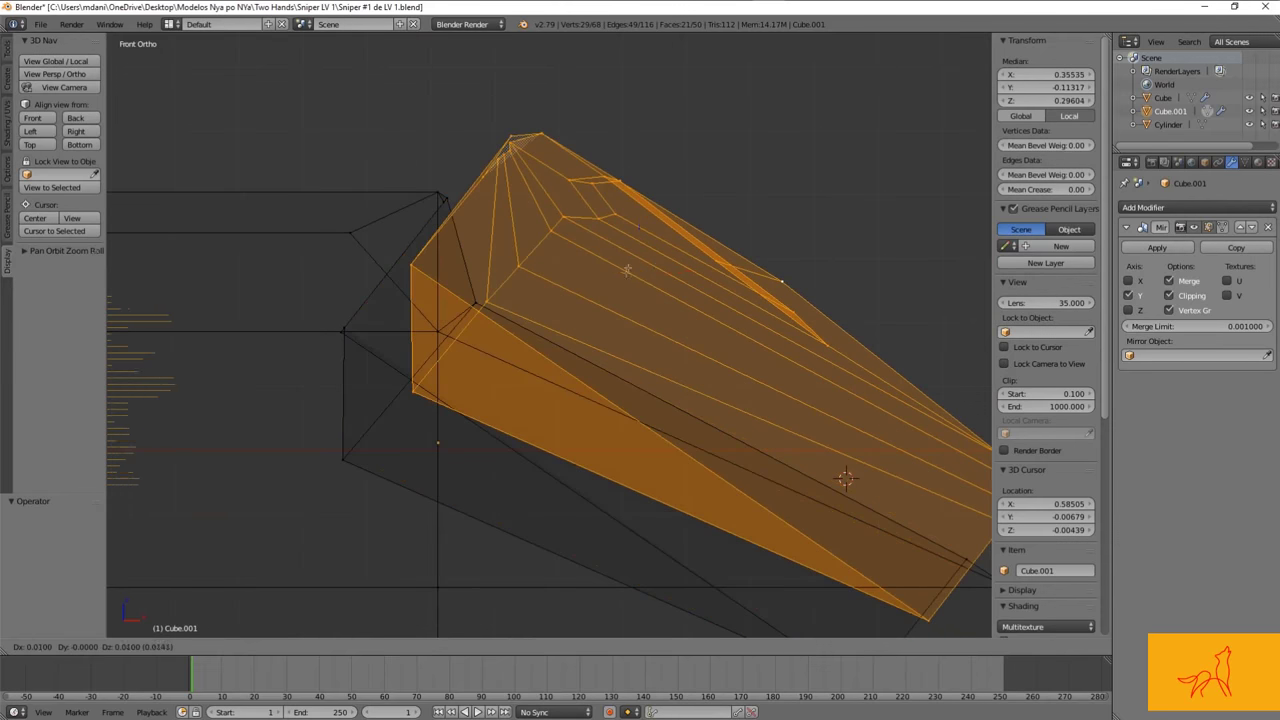
pyautogui.click(340, 646)
pyautogui.click(350, 572)
pyautogui.press('z')
pyautogui.moveTo(647, 329); pyautogui.dragTo(820, 393, button='middle')
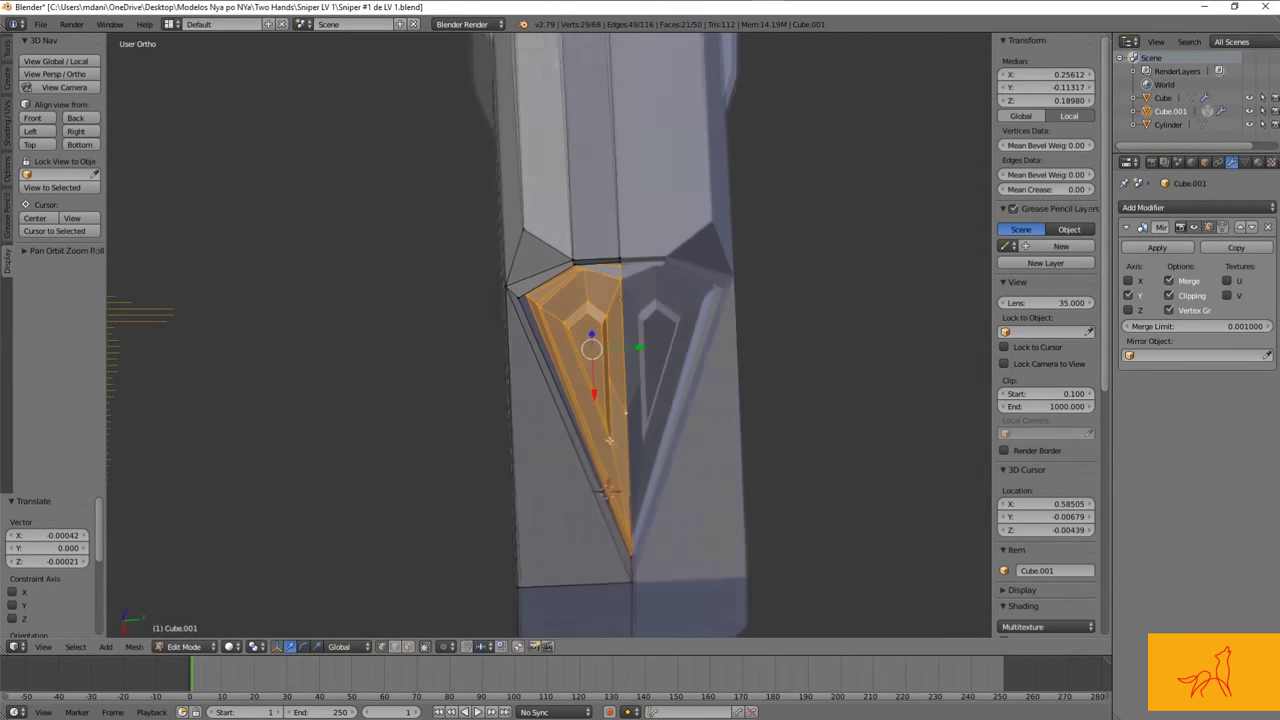
pyautogui.press('KP_1')
# Step: Check the tightened wedge edges in wireframe and solid shading, back in Object Mode
pyautogui.press('z')
pyautogui.scroll(1, 820, 393)
pyautogui.press('z')
pyautogui.press('z')
pyautogui.press('z')
pyautogui.press('z')
pyautogui.scroll(4, 785, 451)
pyautogui.press('z')
pyautogui.scroll(-3, 785, 451)
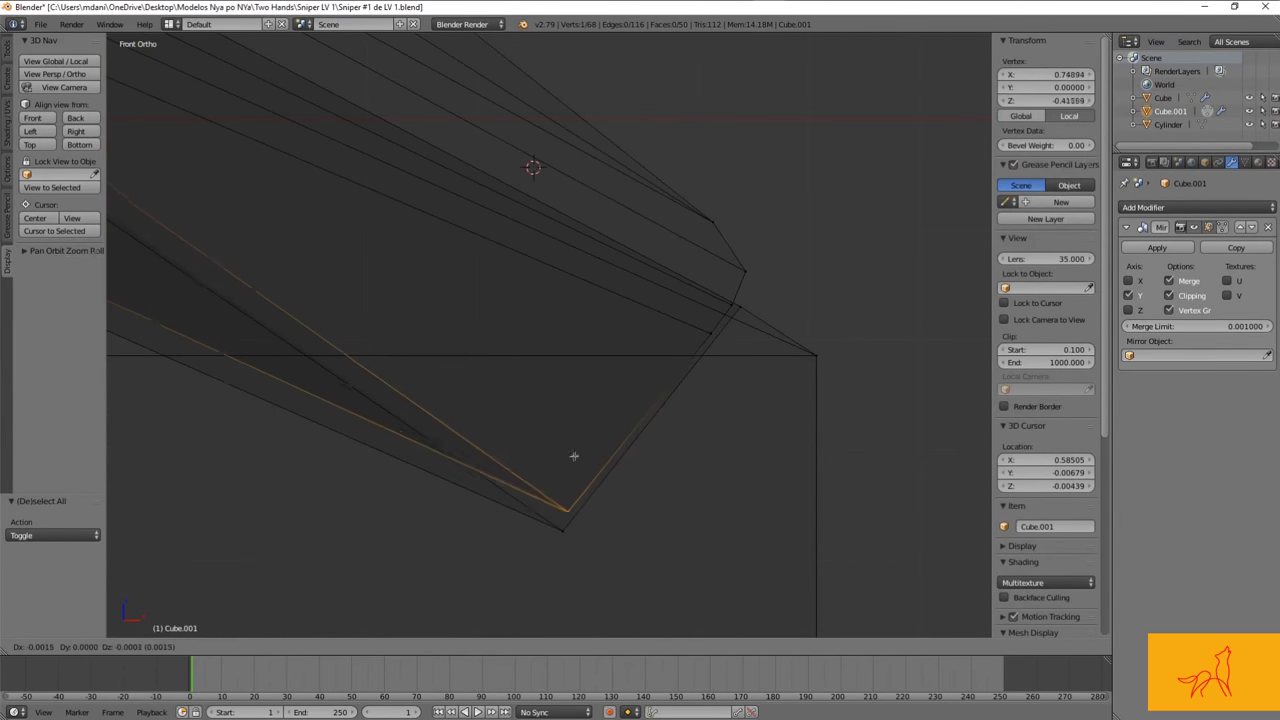
pyautogui.press('z')
pyautogui.press('Tab')
pyautogui.press('z')
pyautogui.moveTo(754, 259); pyautogui.dragTo(724, 337, button='middle')
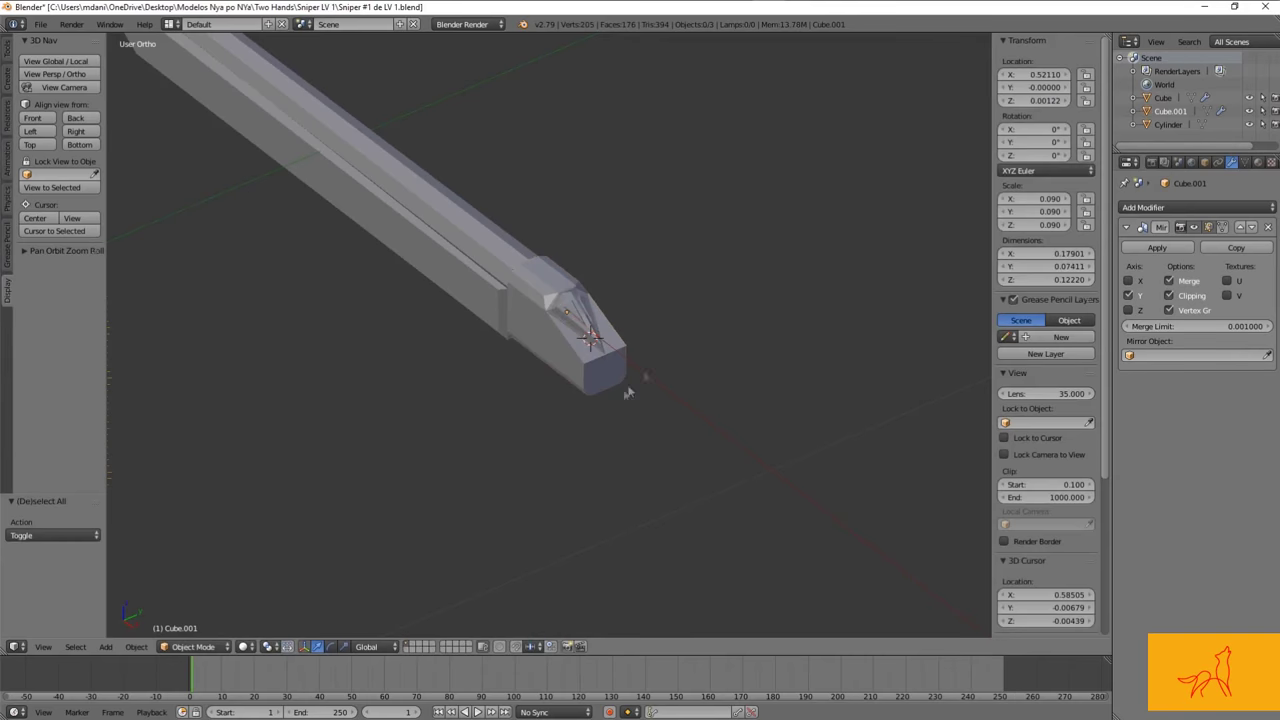
# Step: Select the angled body object Cube.001 and inspect it in wireframe
pyautogui.moveTo(628, 393)
pyautogui.mouseDown(button='middle')
pyautogui.moveTo(635, 338)
pyautogui.moveTo(681, 356)
pyautogui.moveTo(580, 292)
pyautogui.mouseUp(button='middle')
pyautogui.rightClick(635, 338)
pyautogui.press('Tab')
pyautogui.press('z')
pyautogui.press('z')
pyautogui.click(1231, 124)
pyautogui.moveTo(700, 300); pyautogui.dragTo(671, 231, button='middle')
pyautogui.press('z')
pyautogui.rightClick(663, 371)
pyautogui.moveTo(663, 371)
pyautogui.mouseDown(button='middle')
pyautogui.moveTo(600, 371)
pyautogui.moveTo(654, 358)
pyautogui.moveTo(543, 354)
pyautogui.moveTo(798, 381)
pyautogui.mouseUp(button='middle')
pyautogui.scroll(-2, 798, 381)
# Step: Duplicate Cube.001 in place and trial-delete vertices on the copy, then undo
pyautogui.press('Tab')
pyautogui.press('Tab')
pyautogui.click(1231, 119)
pyautogui.press('Tab')
pyautogui.press('x')
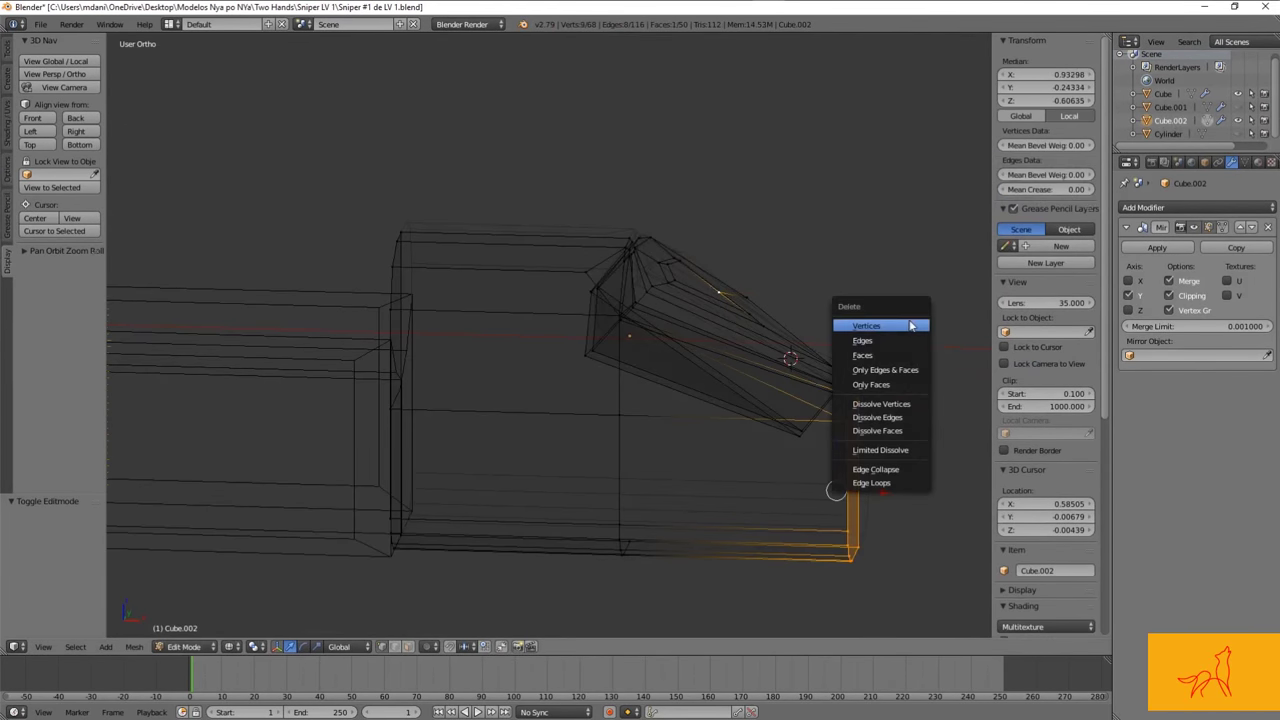
pyautogui.click(419, 178)
pyautogui.scroll(4, 419, 178)
pyautogui.press('z')
pyautogui.moveTo(419, 178)
pyautogui.mouseDown(button='middle')
pyautogui.moveTo(607, 413)
pyautogui.moveTo(585, 466)
pyautogui.moveTo(622, 533)
pyautogui.mouseUp(button='middle')
pyautogui.hotkey('ctrl', 'z')
pyautogui.scroll(-3, 607, 413)
# Step: Box-select the copy's body vertices and delete them, keeping only the angled wedge piece
pyautogui.scroll(3, 585, 466)
pyautogui.press('z')
pyautogui.press('a')
pyautogui.hotkey('ctrl', 'Tab')
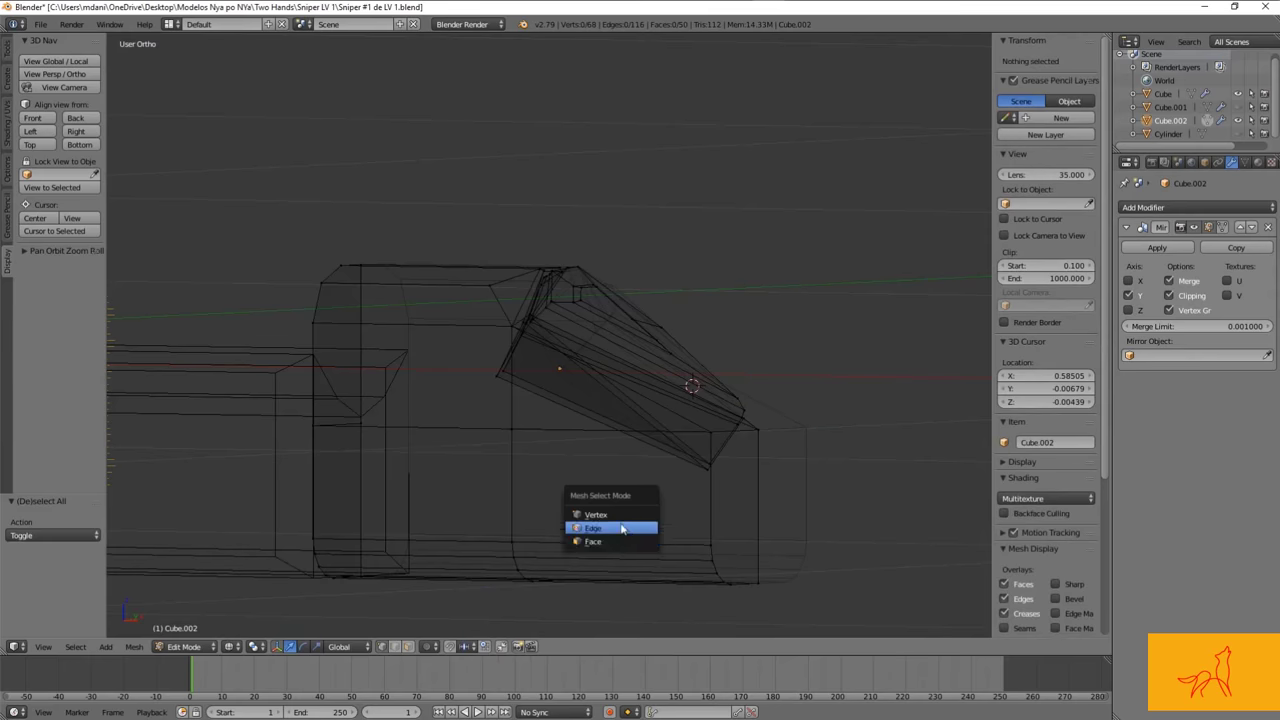
pyautogui.moveTo(137, 567); pyautogui.dragTo(371, 280, button='middle')
pyautogui.keyDown('alt'); pyautogui.rightClick(371, 280); pyautogui.keyUp('alt')
pyautogui.press('x')
pyautogui.click(457, 177)
pyautogui.press('z')
pyautogui.moveTo(457, 177)
pyautogui.mouseDown(button='middle')
pyautogui.moveTo(600, 440)
pyautogui.moveTo(650, 300)
pyautogui.mouseUp(button='middle')
pyautogui.scroll(-4, 600, 440)
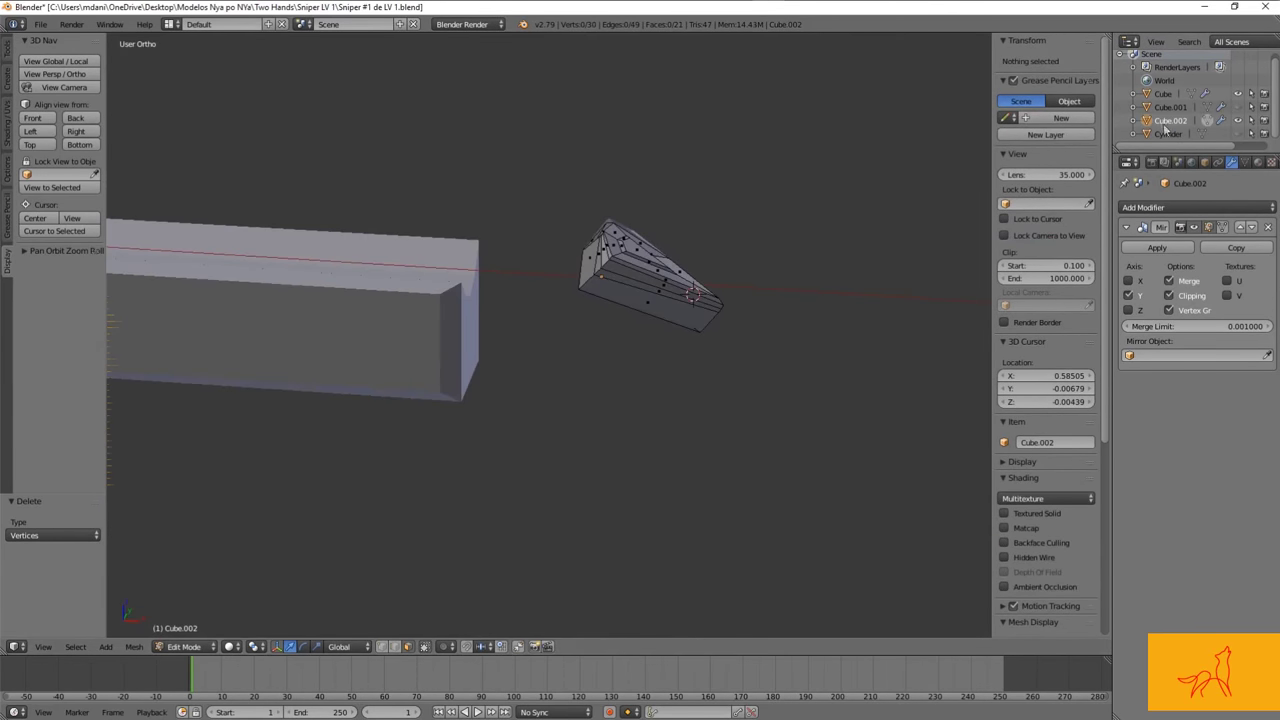
pyautogui.click(1238, 121)
# Step: In front wireframe view, select the angled piece's vertices on Cube.001 and delete them
pyautogui.press('z')
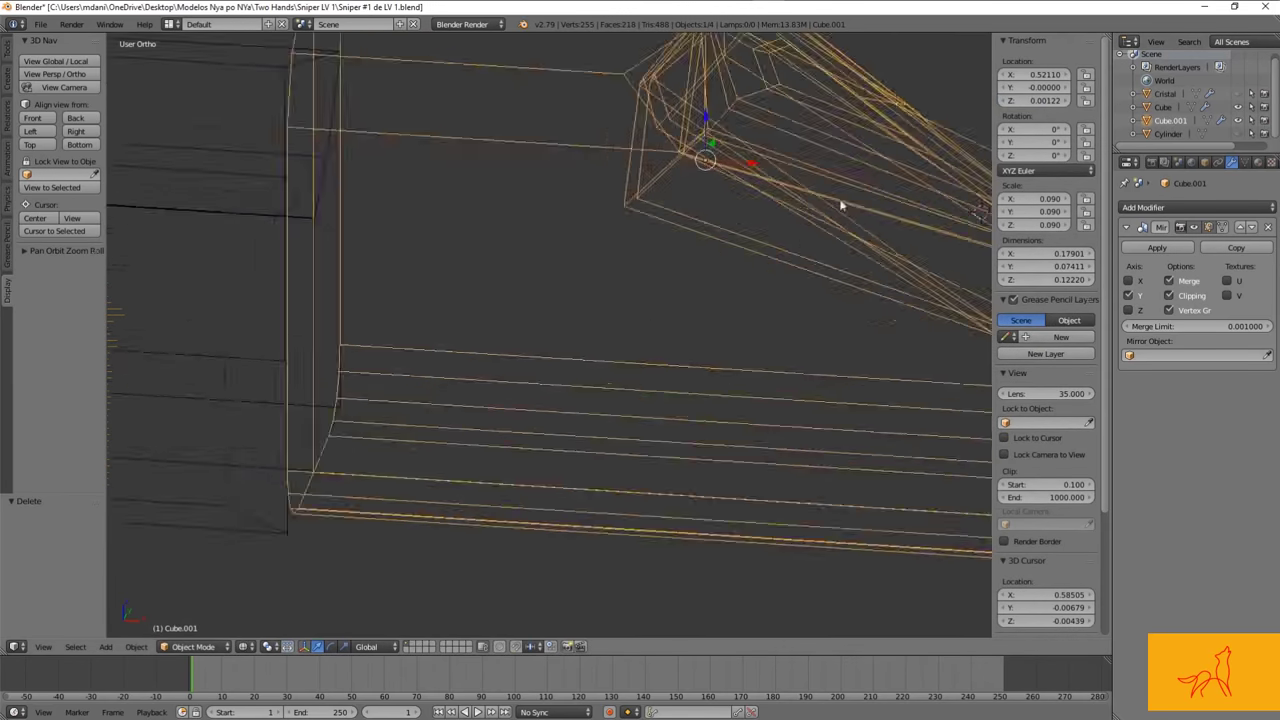
pyautogui.press('Tab')
pyautogui.press('KP_1')
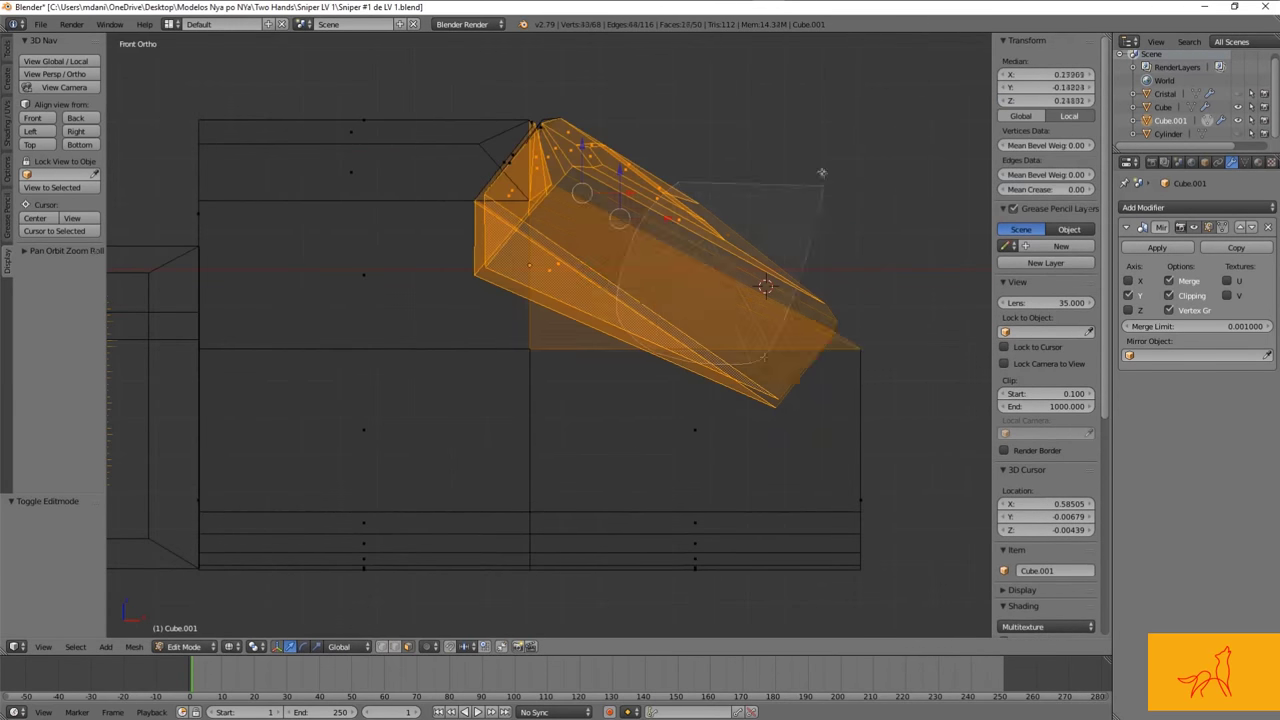
pyautogui.scroll(3, 639, 248)
pyautogui.keyDown('shift'); pyautogui.moveTo(639, 248); pyautogui.dragTo(620, 310, button='middle'); pyautogui.keyUp('shift')
pyautogui.keyDown('ctrl'); pyautogui.moveTo(625, 315); pyautogui.dragTo(573, 377); pyautogui.keyUp('ctrl')
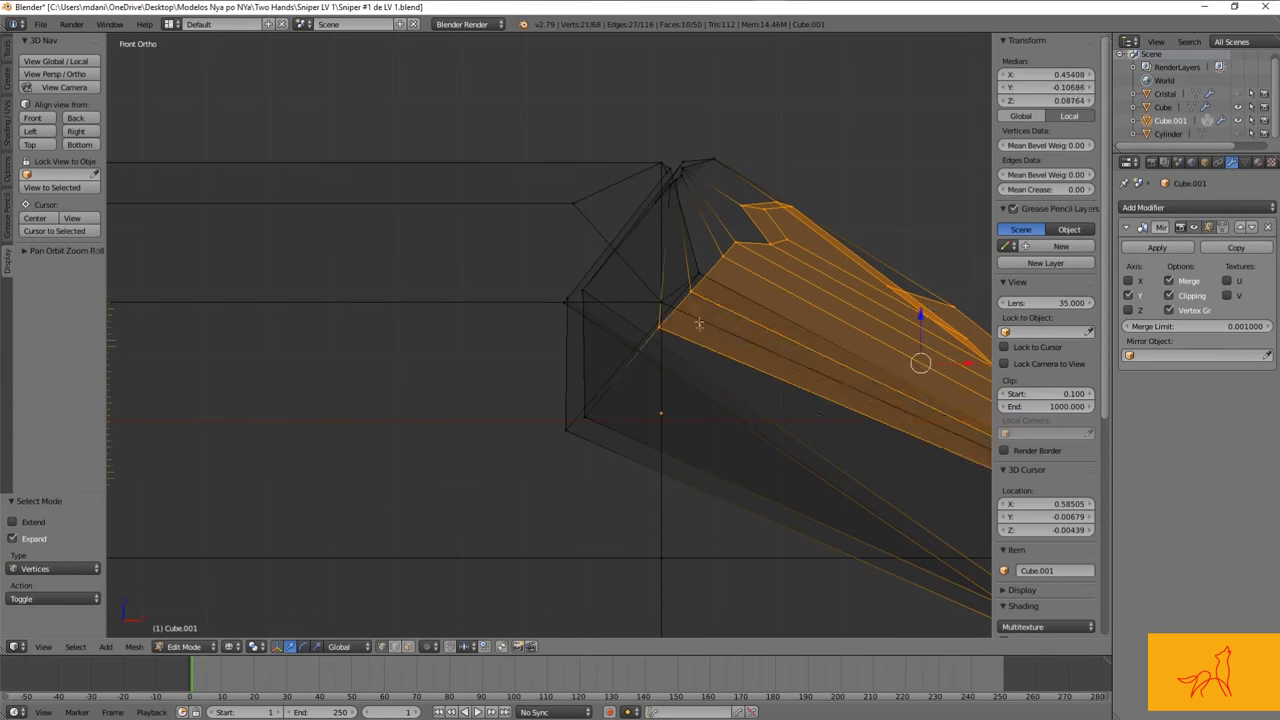
pyautogui.moveTo(699, 323); pyautogui.dragTo(530, 350, button='middle')
pyautogui.press('x')
pyautogui.click(531, 351)
# Step: Inspect the trimmed body for leftover connected faces in solid and wireframe shading
pyautogui.hotkey('ctrl', 'Tab')
pyautogui.moveTo(537, 400)
pyautogui.mouseDown(button='middle')
pyautogui.moveTo(674, 248)
pyautogui.moveTo(665, 272)
pyautogui.moveTo(711, 354)
pyautogui.mouseUp(button='middle')
pyautogui.press('z')
pyautogui.press('l')
pyautogui.press('z')
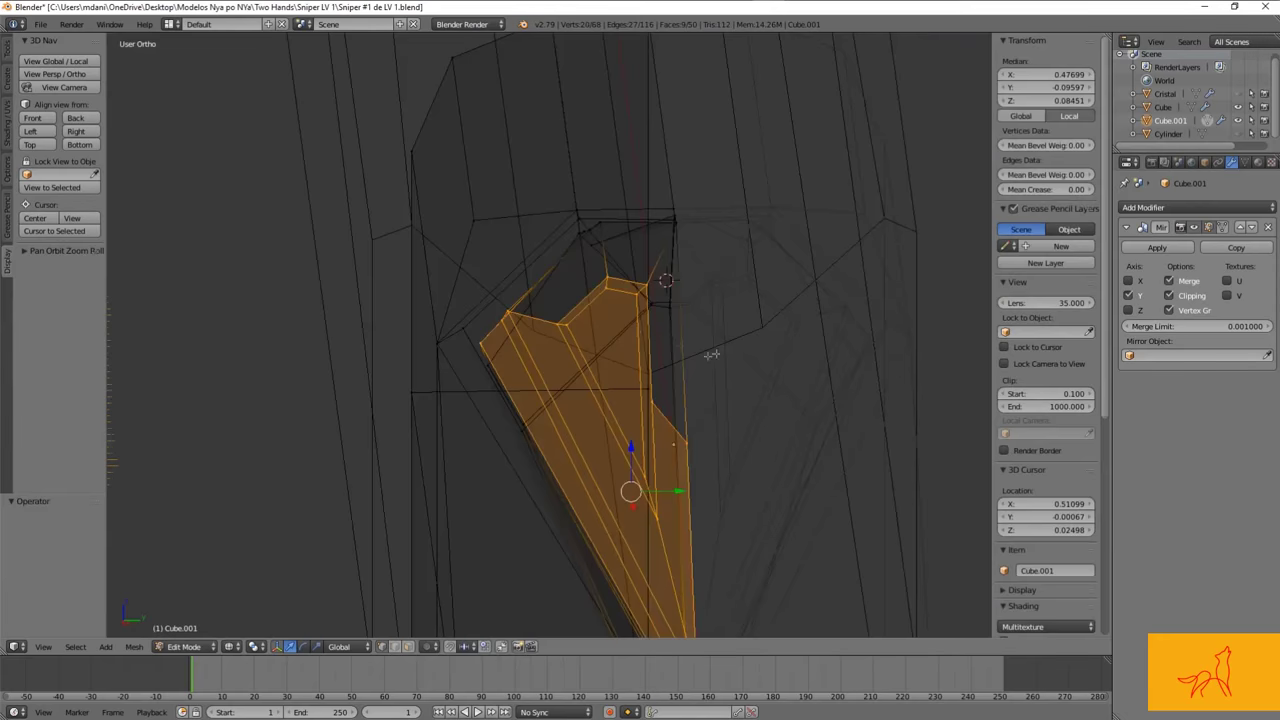
pyautogui.press('z')
pyautogui.hotkey('ctrl', 'Tab')
pyautogui.press('Tab')
pyautogui.hotkey('ctrl', 'Tab')
pyautogui.press('Escape')
pyautogui.press('Tab')
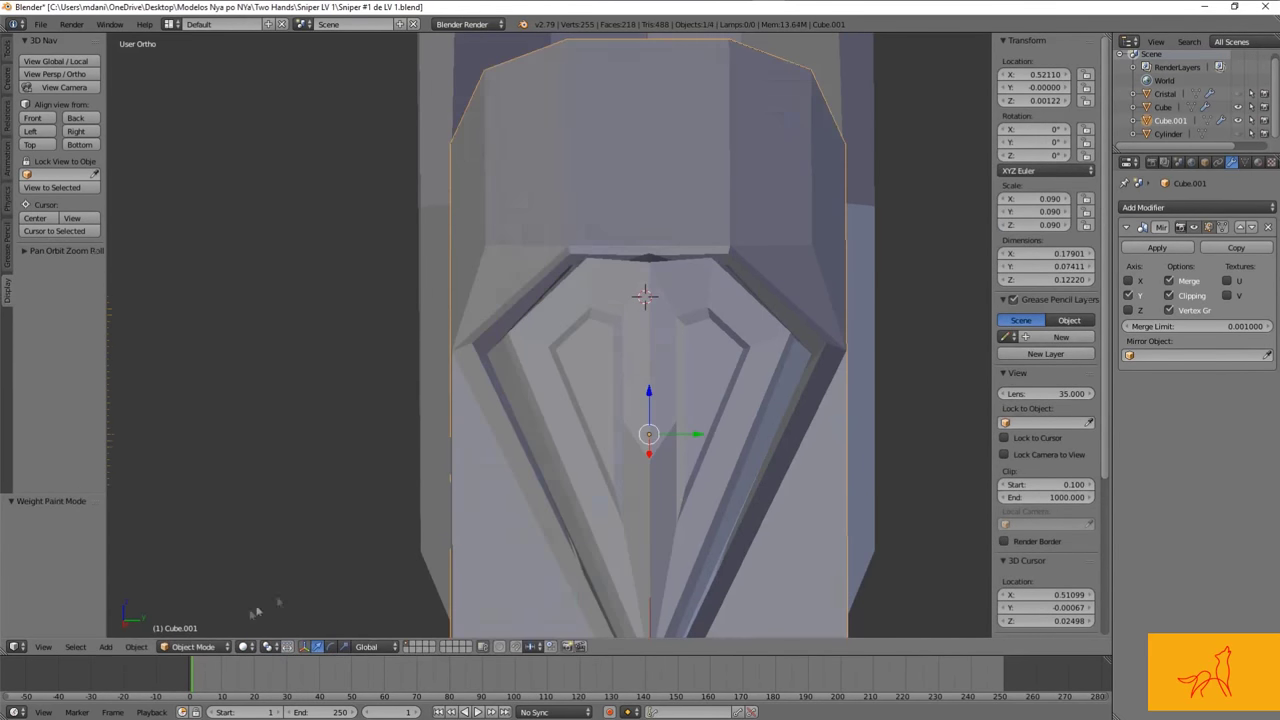
# Step: Select the edges bordering the opening on Cube.001 and check it in front view
pyautogui.press('Tab')
pyautogui.moveTo(500, 400)
pyautogui.mouseDown(button='middle')
pyautogui.moveTo(560, 380)
pyautogui.moveTo(636, 382)
pyautogui.mouseUp(button='middle')
pyautogui.press('z')
pyautogui.press('a')
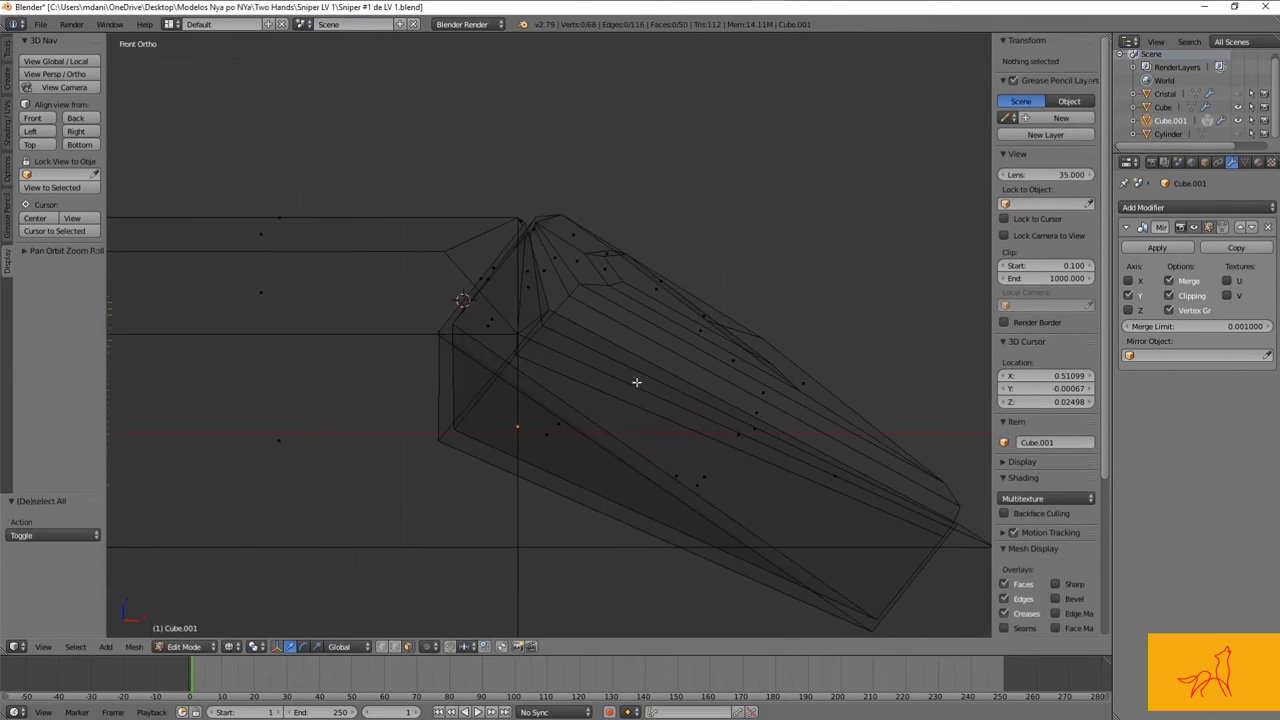
pyautogui.press('z')
pyautogui.moveTo(640, 333)
pyautogui.mouseDown(button='middle')
pyautogui.moveTo(600, 340)
pyautogui.moveTo(493, 308)
pyautogui.mouseUp(button='middle')
pyautogui.keyDown('alt'); pyautogui.rightClick(480, 400); pyautogui.keyUp('alt')
pyautogui.hotkey('ctrl', 'Tab')
pyautogui.rightClick(493, 308)
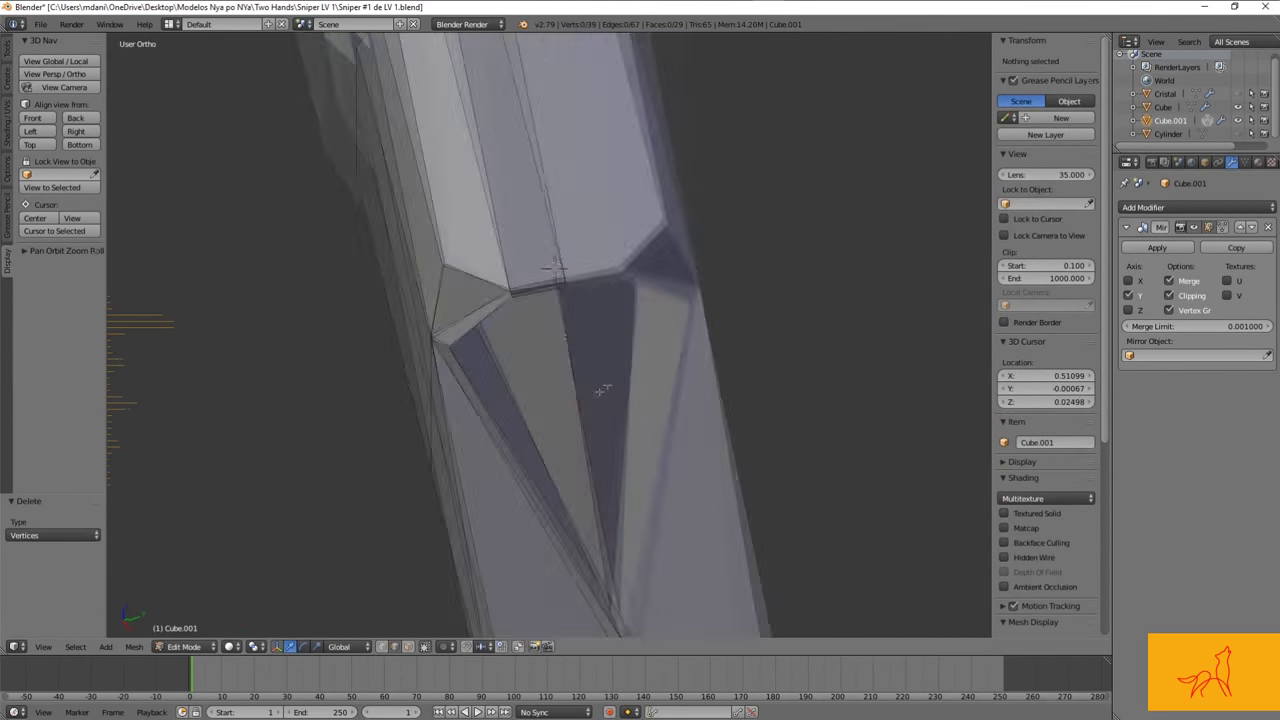
pyautogui.moveTo(600, 400)
pyautogui.mouseDown(button='middle')
pyautogui.moveTo(640, 380)
pyautogui.moveTo(577, 300)
pyautogui.mouseUp(button='middle')
pyautogui.press('KP_1')
pyautogui.press('Tab')
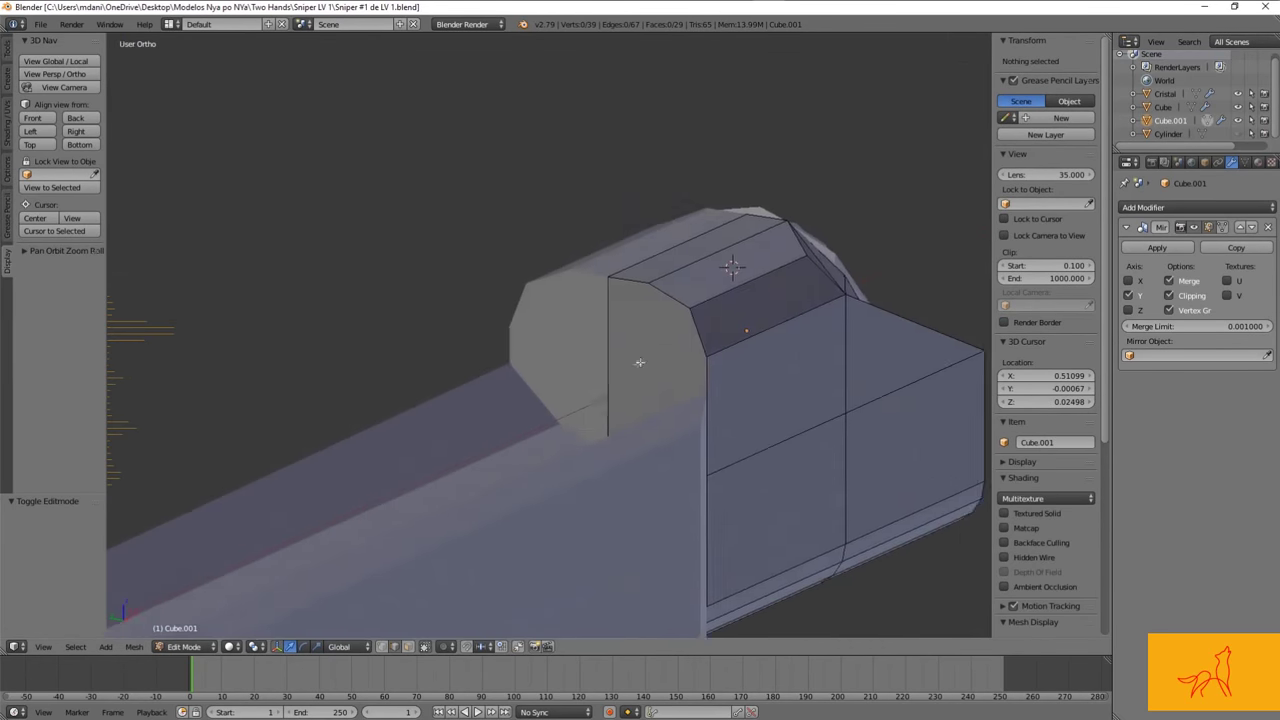
# Step: Add a loop cut to the receiver body and extrude the selected region in wireframe view
pyautogui.hotkey('ctrl', 'r')
pyautogui.press('Escape')
pyautogui.press('z')
pyautogui.moveTo(623, 434)
pyautogui.mouseDown(button='middle')
pyautogui.moveTo(737, 480)
pyautogui.moveTo(700, 471)
pyautogui.mouseUp(button='middle')
pyautogui.rightClick(674, 394)
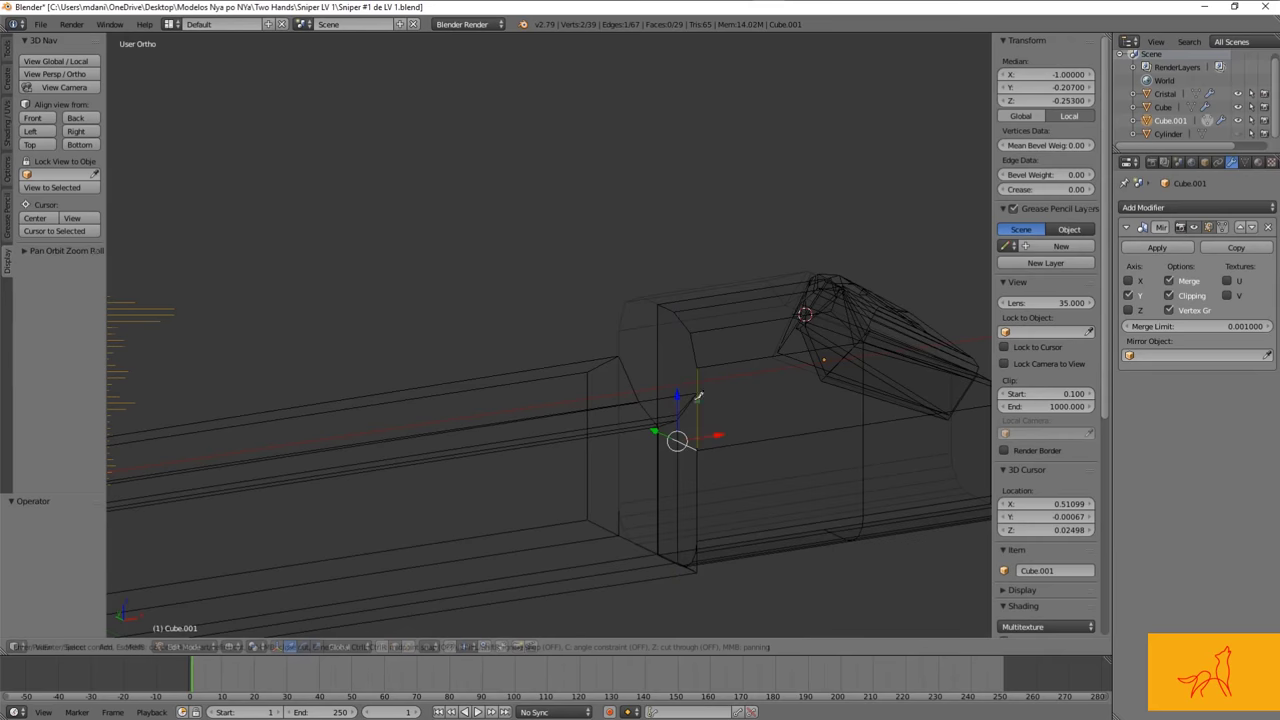
pyautogui.moveTo(659, 403); pyautogui.dragTo(677, 414, button='middle')
pyautogui.press('Escape')
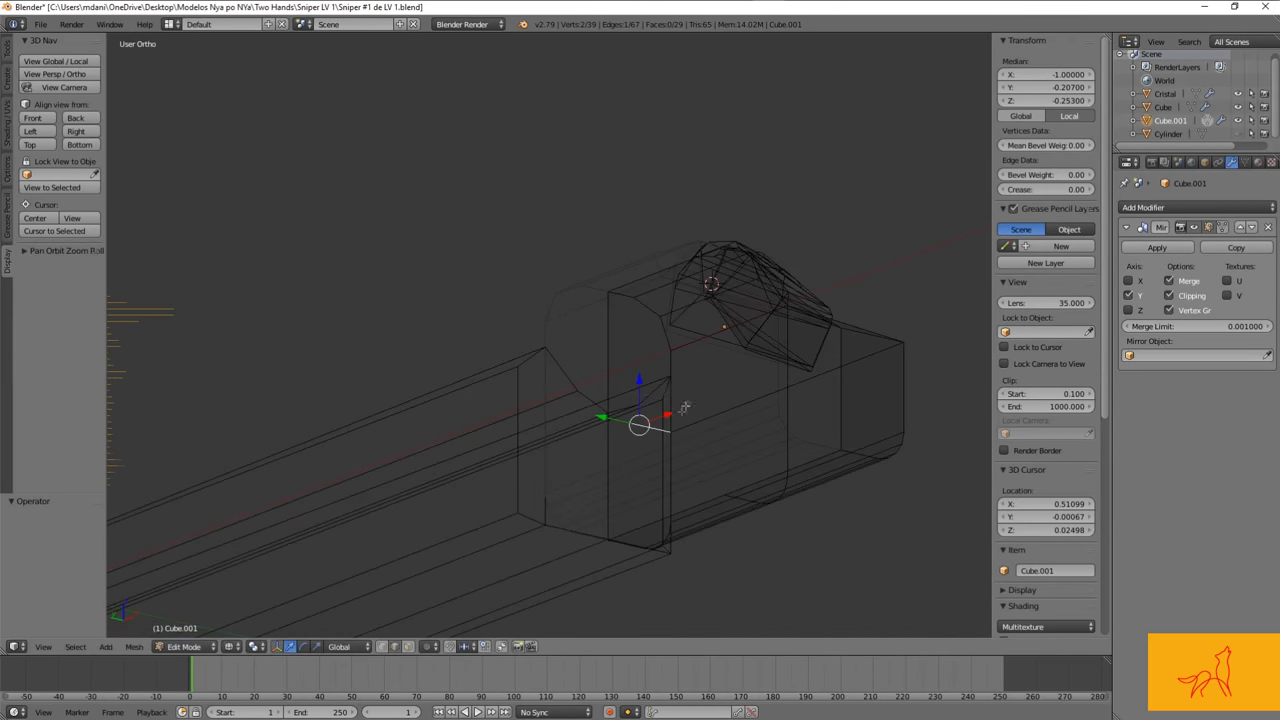
pyautogui.click(594, 347)
pyautogui.press('e')
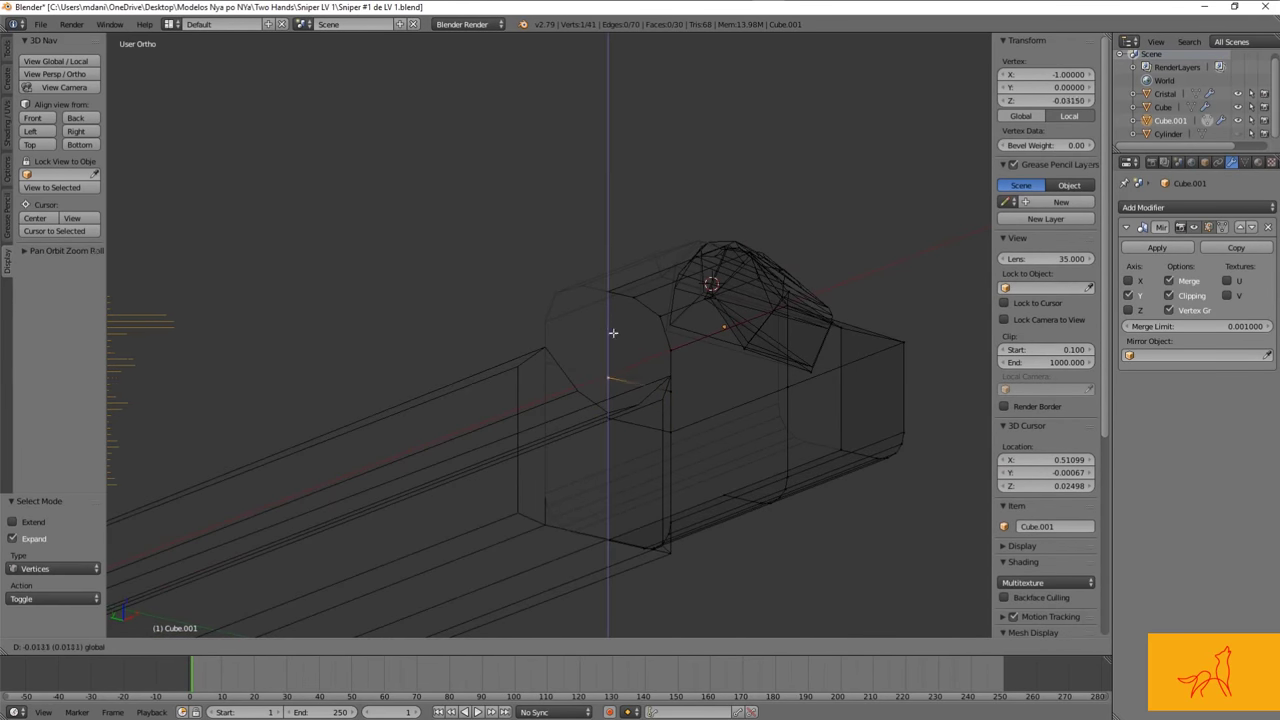
pyautogui.click(606, 330)
pyautogui.moveTo(606, 330)
pyautogui.mouseDown(button='middle')
pyautogui.moveTo(656, 347)
pyautogui.moveTo(729, 306)
pyautogui.moveTo(660, 350)
pyautogui.moveTo(843, 297)
pyautogui.moveTo(550, 319)
pyautogui.moveTo(700, 330)
pyautogui.mouseUp(button='middle')
pyautogui.press('z')
# Step: In edge select mode, lower the extrusion's top edge slightly along Z
pyautogui.hotkey('ctrl', 'Tab')
pyautogui.click(550, 319)
pyautogui.scroll(3, 808, 337)
pyautogui.rightClick(521, 441)
pyautogui.moveTo(541, 388); pyautogui.dragTo(541, 380)
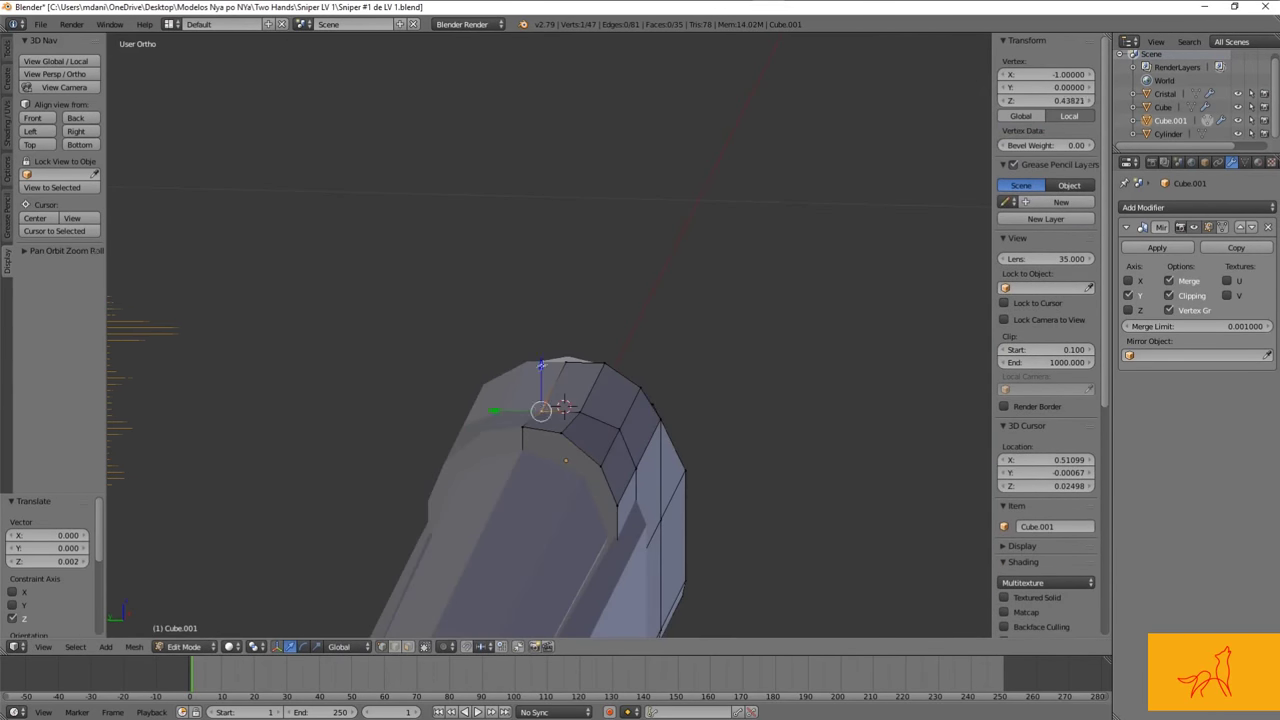
pyautogui.moveTo(566, 321); pyautogui.dragTo(566, 325)
pyautogui.moveTo(566, 325); pyautogui.dragTo(730, 367, button='middle')
pyautogui.click(609, 363)
pyautogui.moveTo(609, 363)
pyautogui.mouseDown(button='middle')
pyautogui.moveTo(500, 371)
pyautogui.moveTo(694, 423)
pyautogui.mouseUp(button='middle')
# Step: Extrude the receiver's top faces and slide them along X to lengthen the arch
pyautogui.hotkey('ctrl', 'Tab')
pyautogui.click(586, 437)
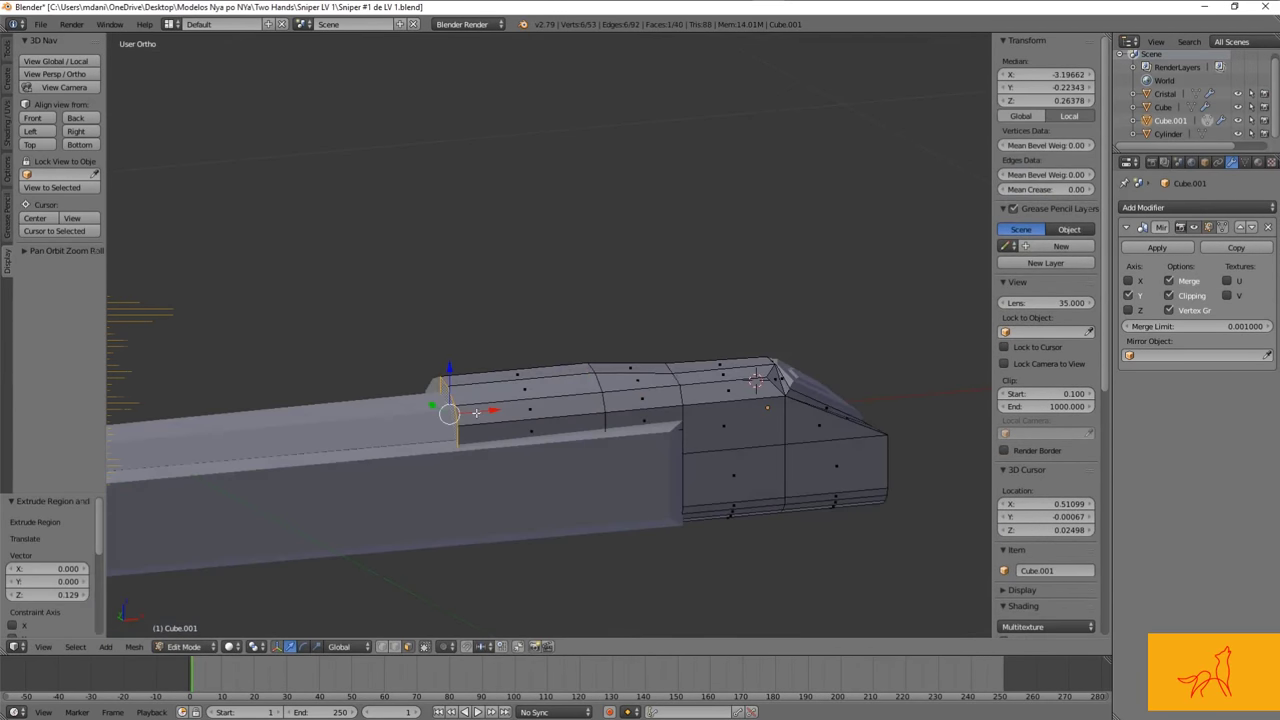
pyautogui.moveTo(476, 412); pyautogui.dragTo(520, 380, button='middle')
pyautogui.moveTo(560, 380); pyautogui.dragTo(600, 378)
pyautogui.moveTo(600, 378); pyautogui.dragTo(590, 330, button='middle')
# Step: Reshape the arch's vertices one by one with G in Left Ortho view
pyautogui.hotkey('ctrl', 'Tab')
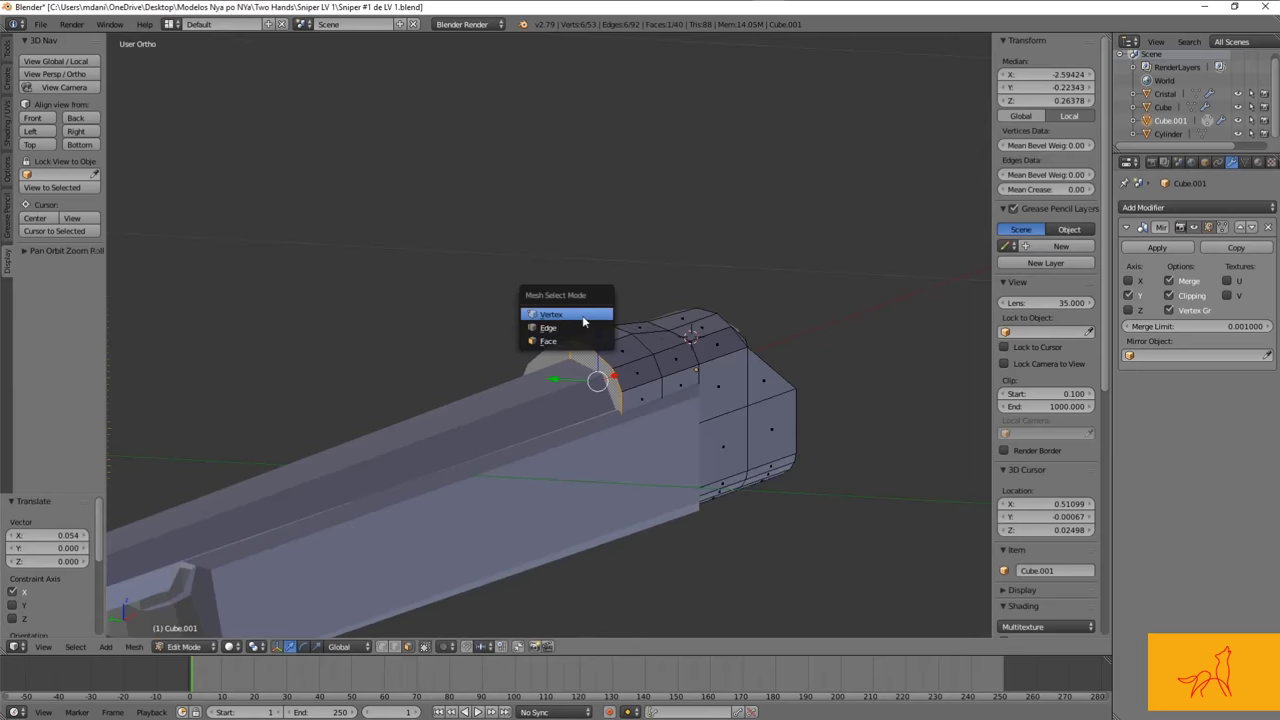
pyautogui.click(583, 320)
pyautogui.scroll(3, 530, 310)
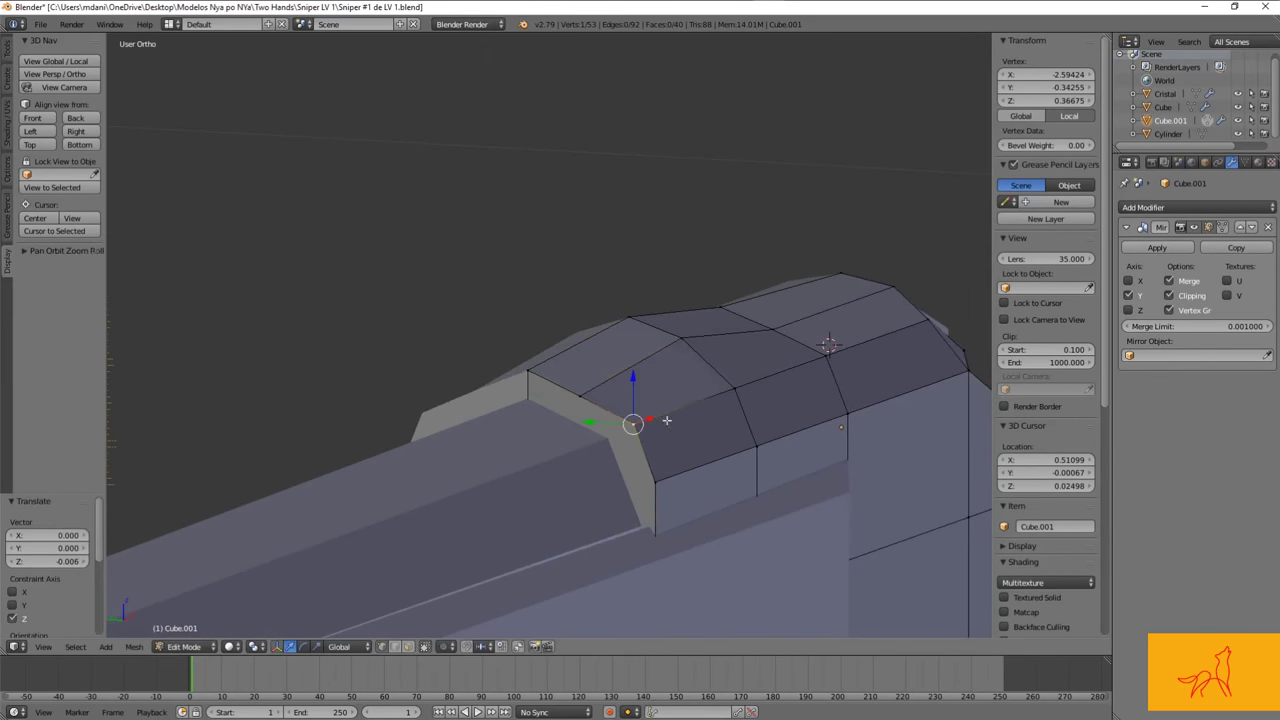
pyautogui.press('KP_1')
pyautogui.press('KP_3')
pyautogui.moveTo(689, 420)
pyautogui.mouseDown(button='middle')
pyautogui.moveTo(708, 486)
pyautogui.moveTo(640, 300)
pyautogui.mouseUp(button='middle')
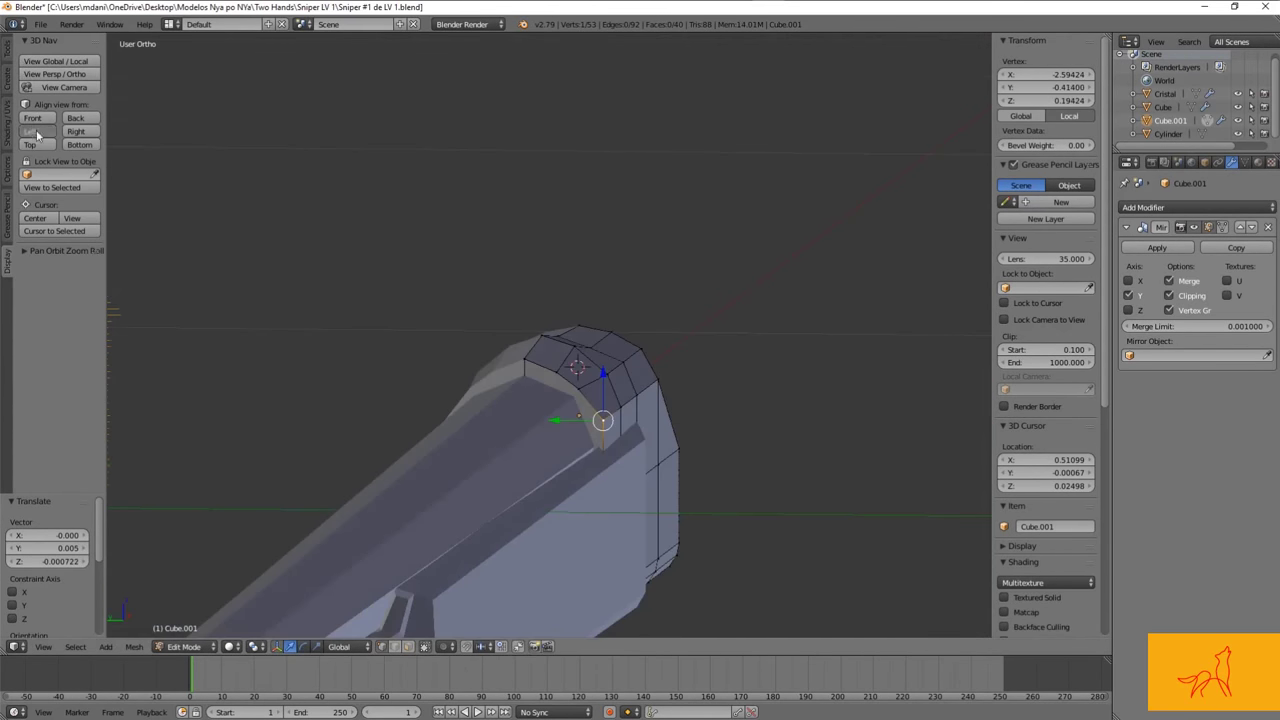
pyautogui.click(33, 131)
pyautogui.scroll(4, 400, 400)
pyautogui.press('a')
pyautogui.rightClick(454, 312)
pyautogui.press('g')
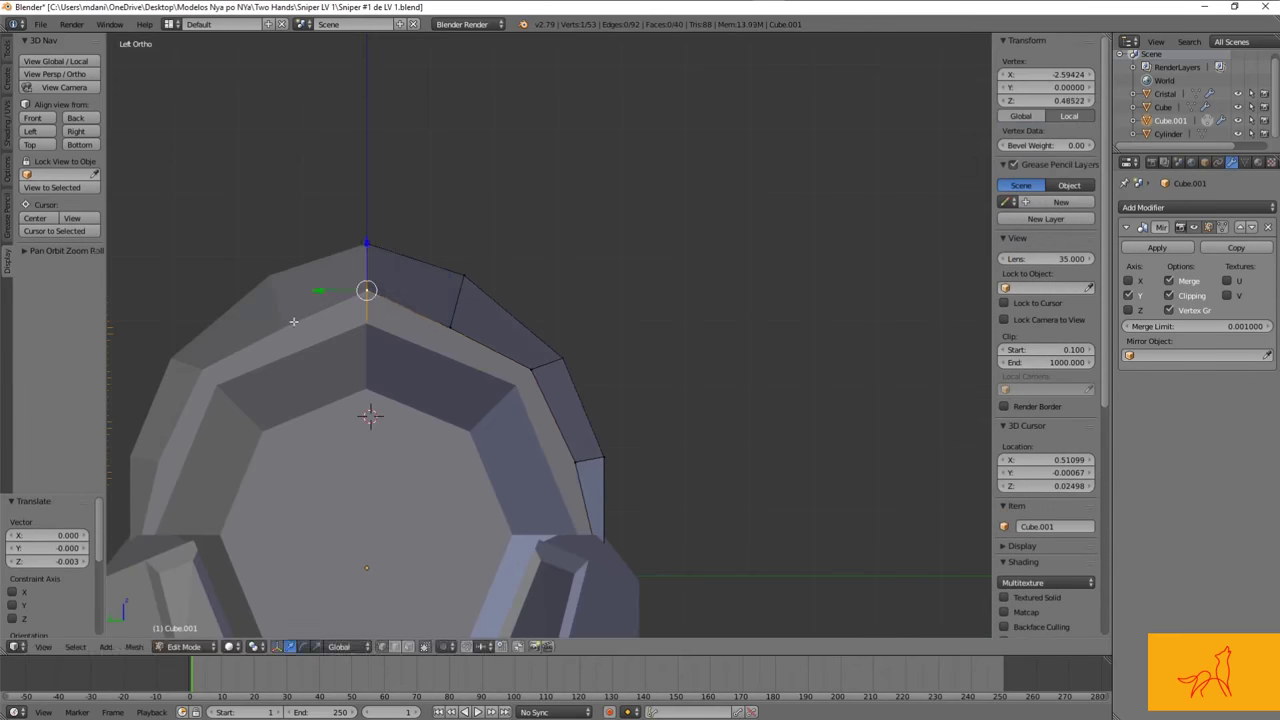
pyautogui.rightClick(454, 322)
pyautogui.scroll(-1, 538, 403)
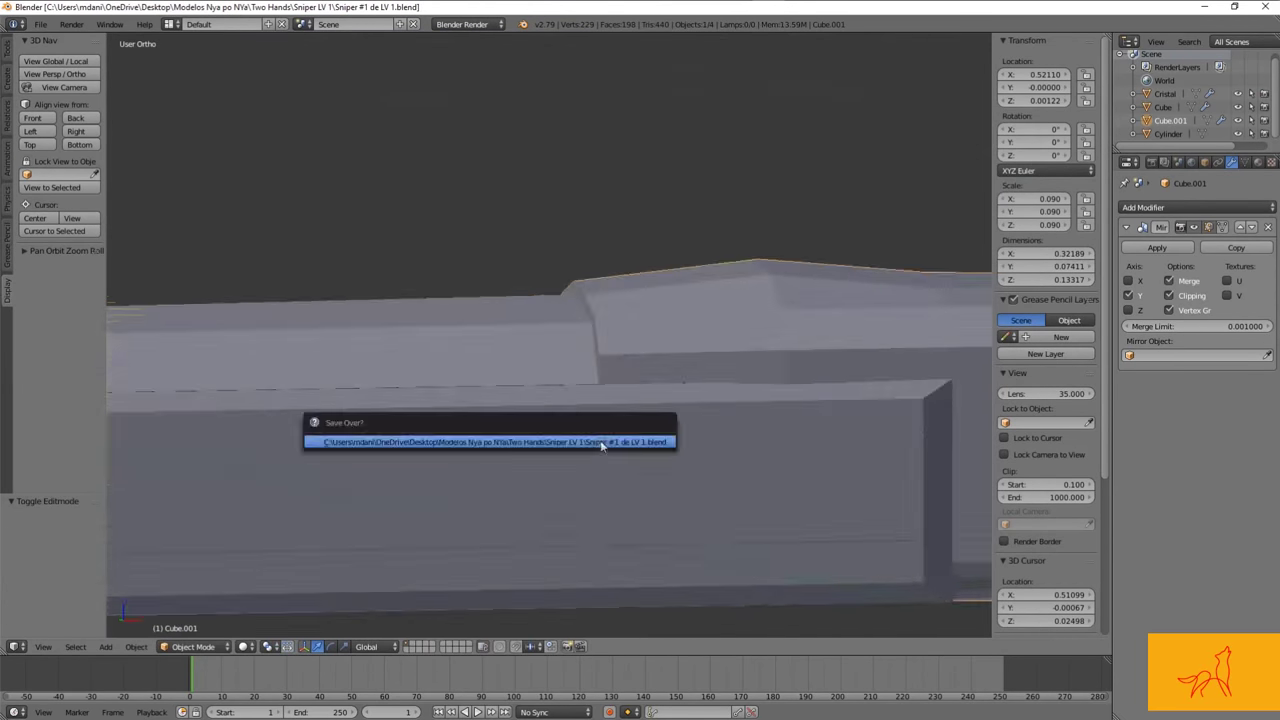
# Step: Snap the 3D cursor to the barrel-receiver junction vertex and start a loop cut near the barrel's front
pyautogui.click(600, 441)
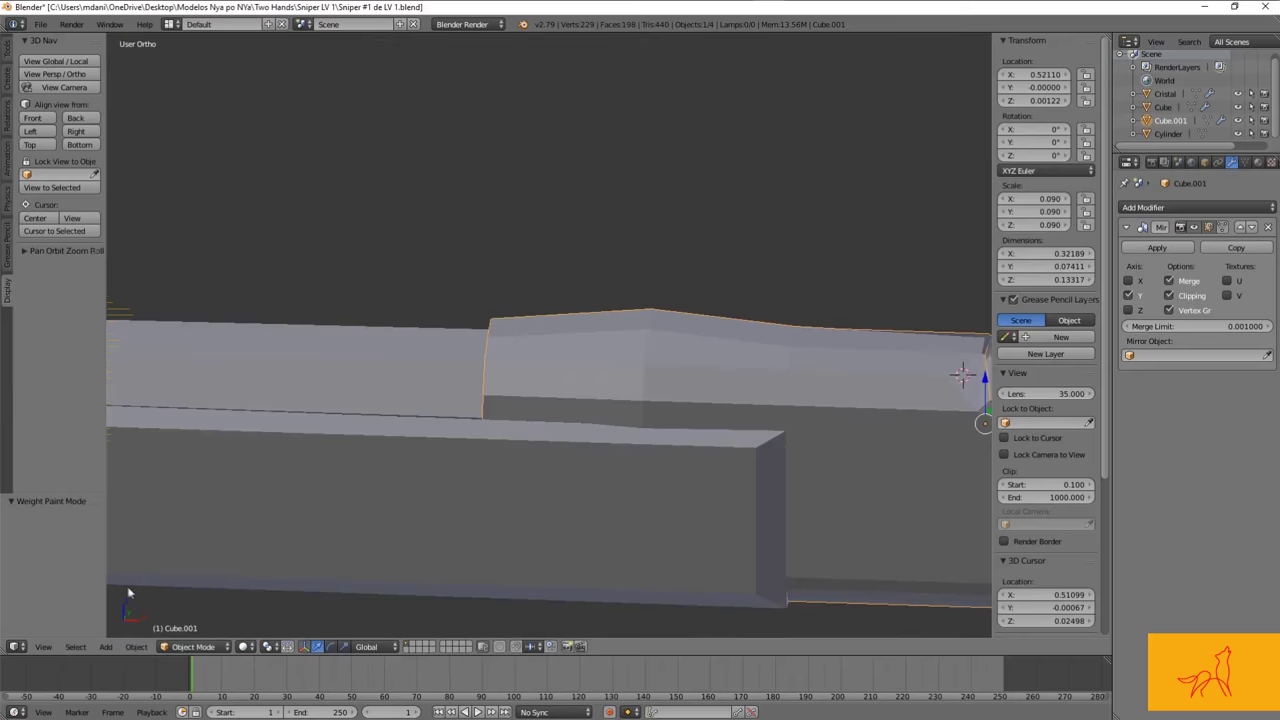
pyautogui.hotkey('ctrl', 'Tab')
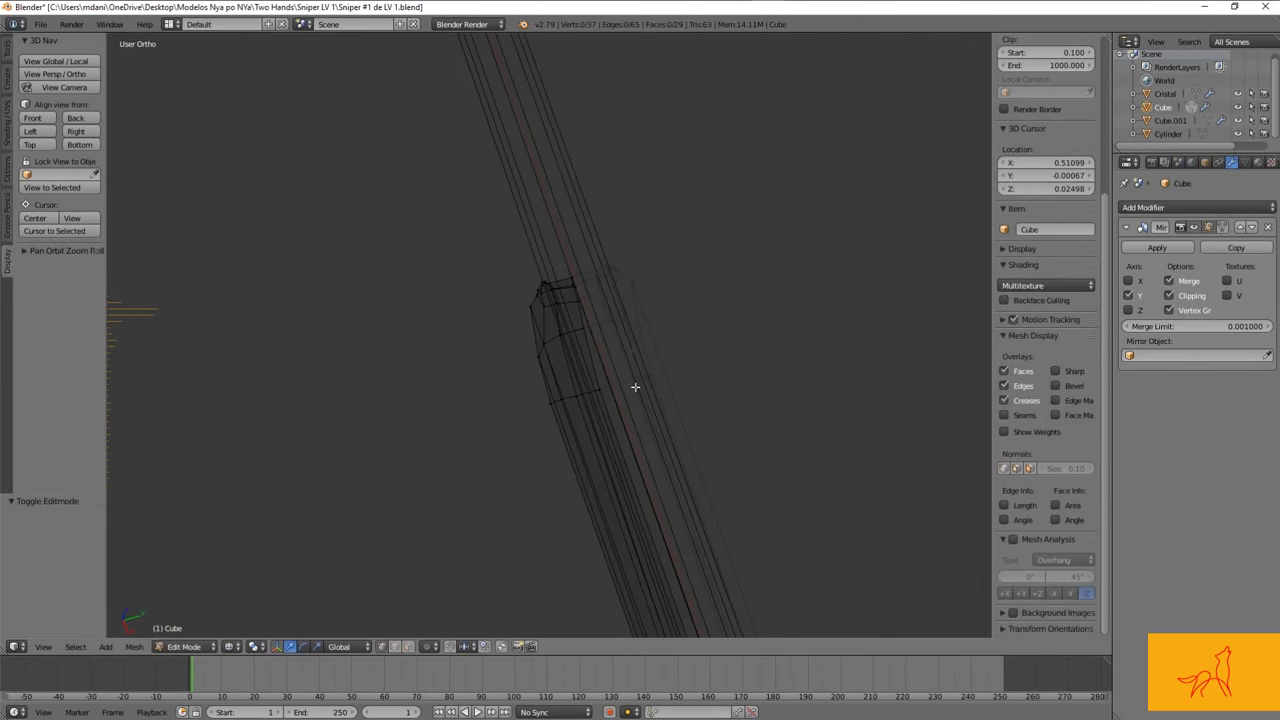
pyautogui.press('g')
pyautogui.click(749, 295)
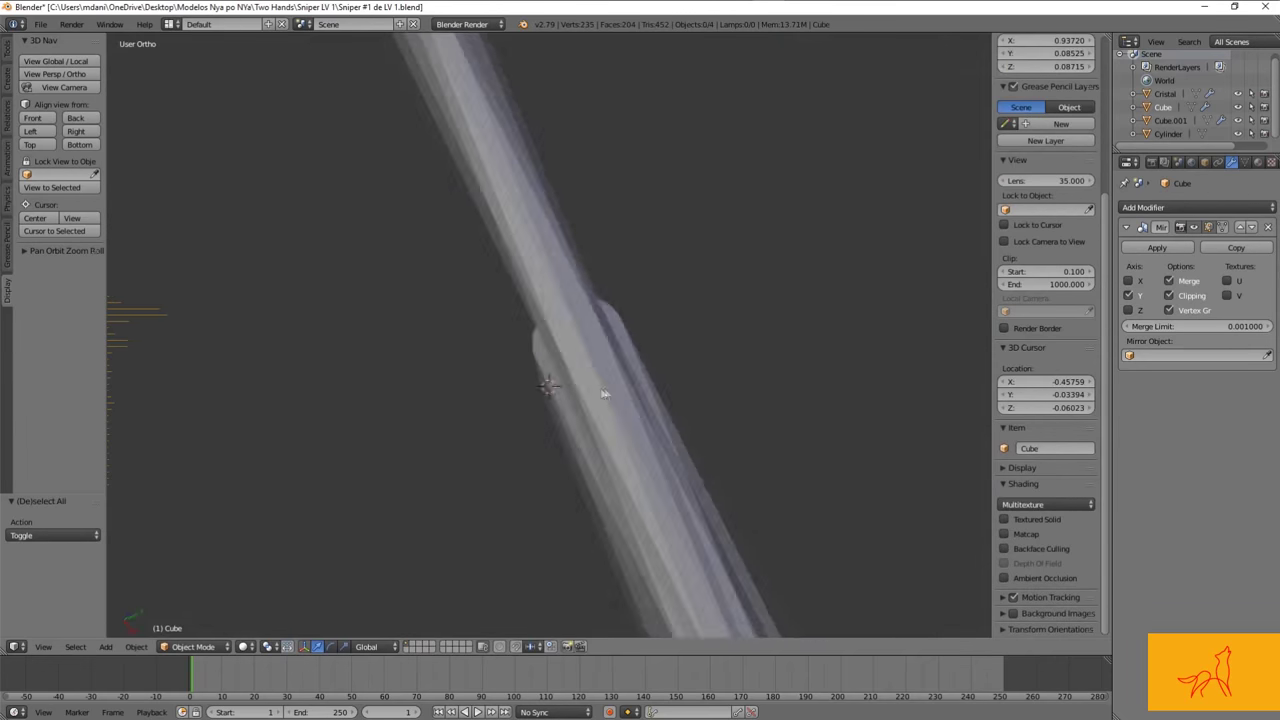
pyautogui.moveTo(605, 394)
pyautogui.mouseDown(button='middle')
pyautogui.moveTo(386, 392)
pyautogui.moveTo(576, 279)
pyautogui.mouseUp(button='middle')
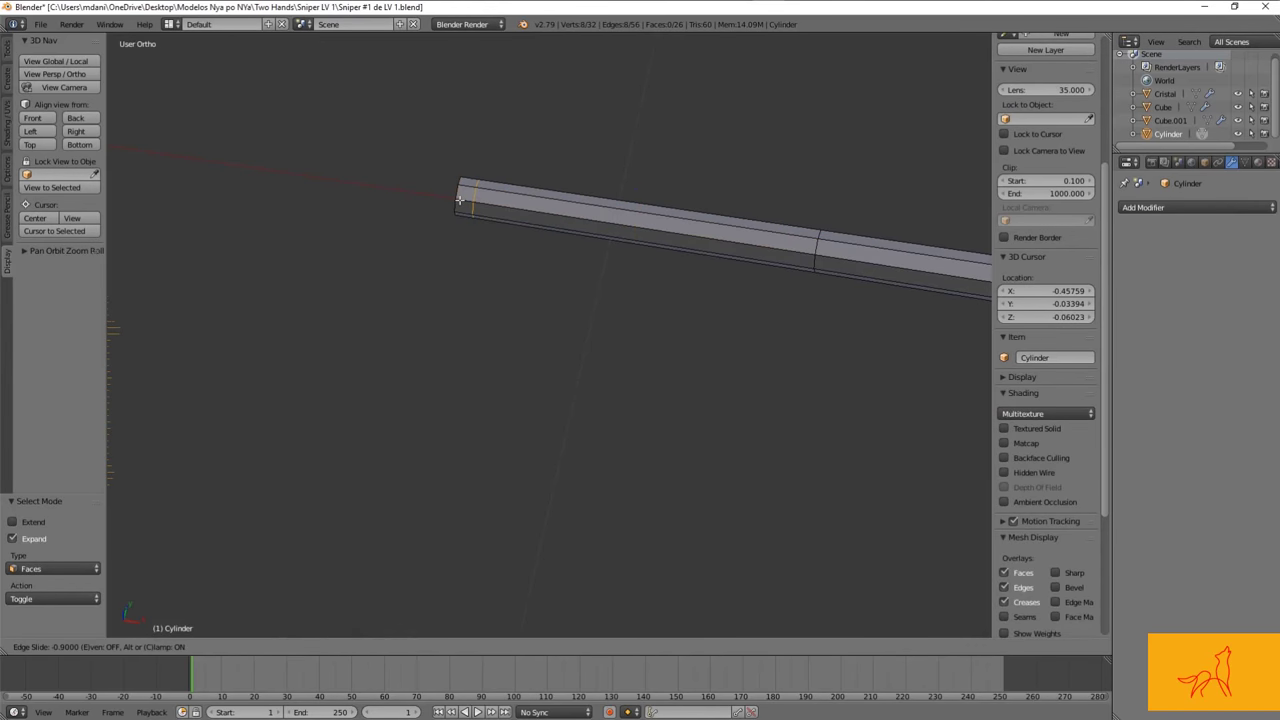
# Step: Delete unneeded edges on top of the barrel, then switch to edge selection
pyautogui.press('a')
pyautogui.moveTo(483, 215); pyautogui.dragTo(598, 193, button='middle')
pyautogui.scroll(3, 598, 193)
pyautogui.hotkey('ctrl', 'Tab')
pyautogui.click(563, 289)
pyautogui.press('x')
pyautogui.click(540, 276)
pyautogui.hotkey('ctrl', 'Tab')
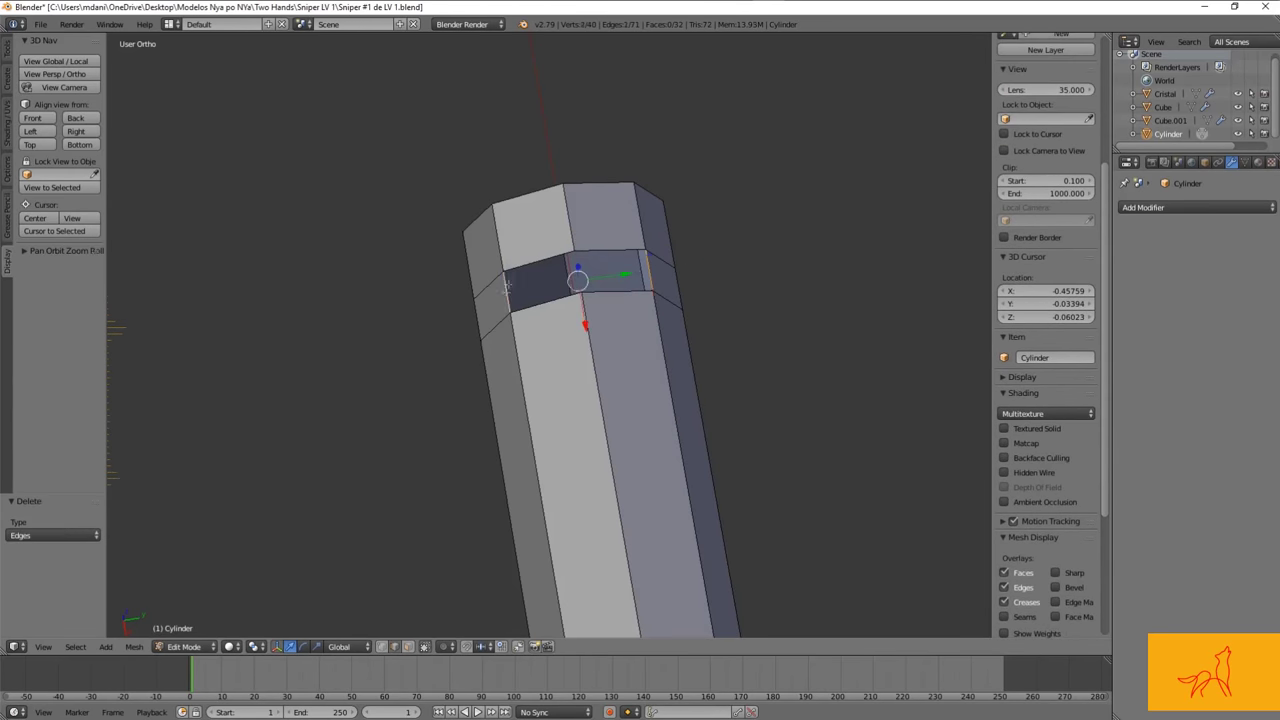
# Step: Extrude a face strip on top of the barrel, delete its cap and fill the hole
pyautogui.moveTo(617, 258); pyautogui.dragTo(734, 348, button='middle')
pyautogui.press('e')
pyautogui.click(734, 348)
pyautogui.click(606, 405)
pyautogui.moveTo(606, 405)
pyautogui.mouseDown(button='middle')
pyautogui.moveTo(622, 397)
pyautogui.moveTo(607, 362)
pyautogui.mouseUp(button='middle')
pyautogui.press('x')
pyautogui.click(622, 397)
pyautogui.press('f')
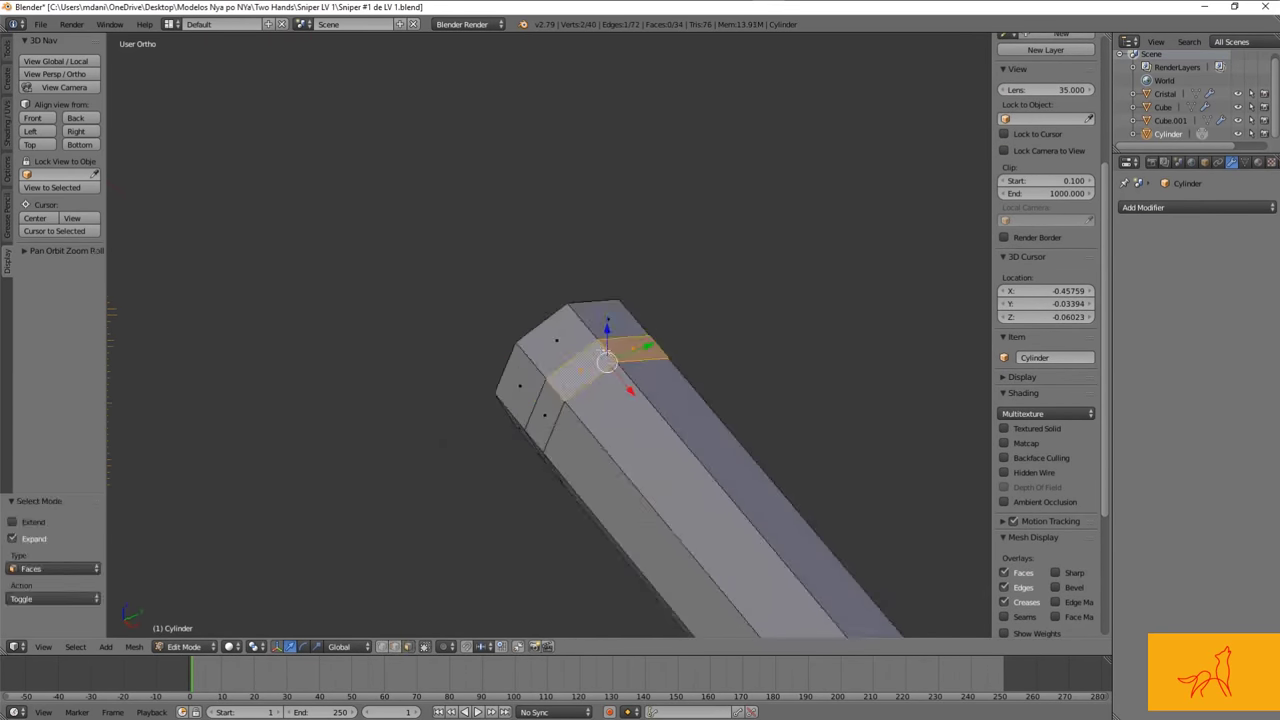
# Step: Raise the top face vertically in left view and loop cut the new block
pyautogui.press('ctrl+KP_3')
pyautogui.press('KP_Decimal')
pyautogui.press('g')
pyautogui.press('z')
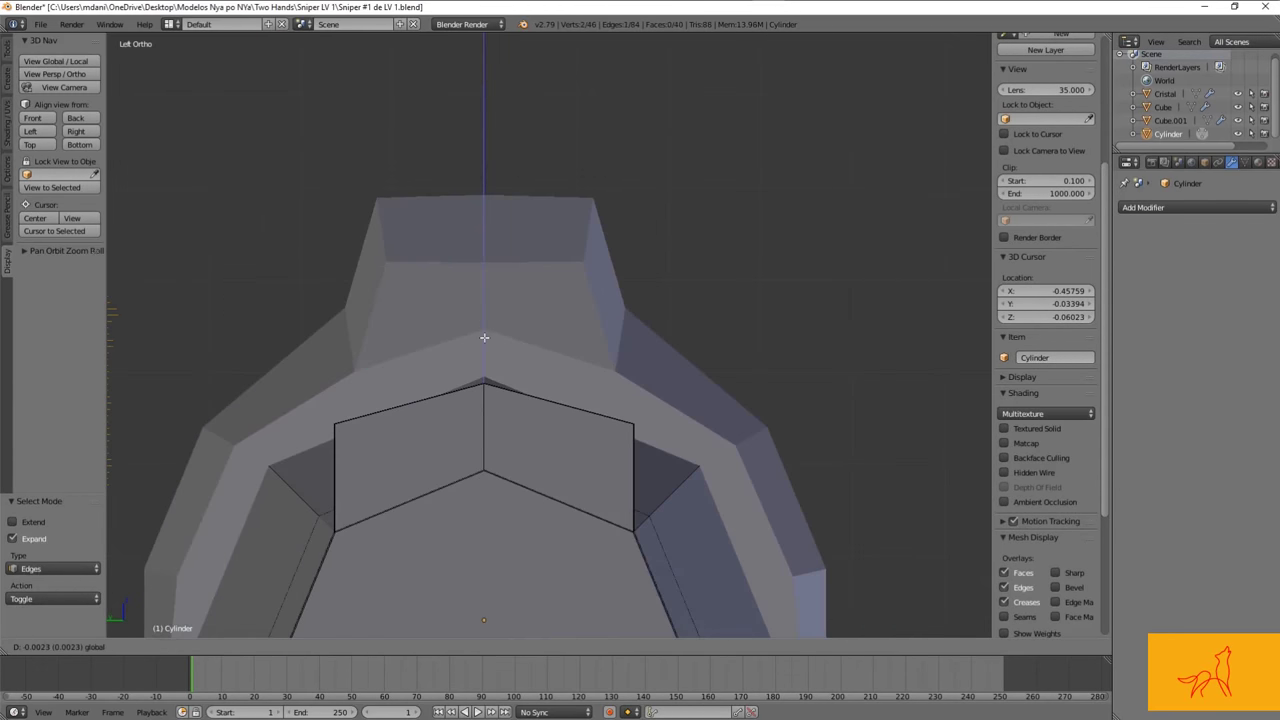
pyautogui.click(594, 405)
pyautogui.moveTo(594, 405); pyautogui.dragTo(498, 491, button='middle')
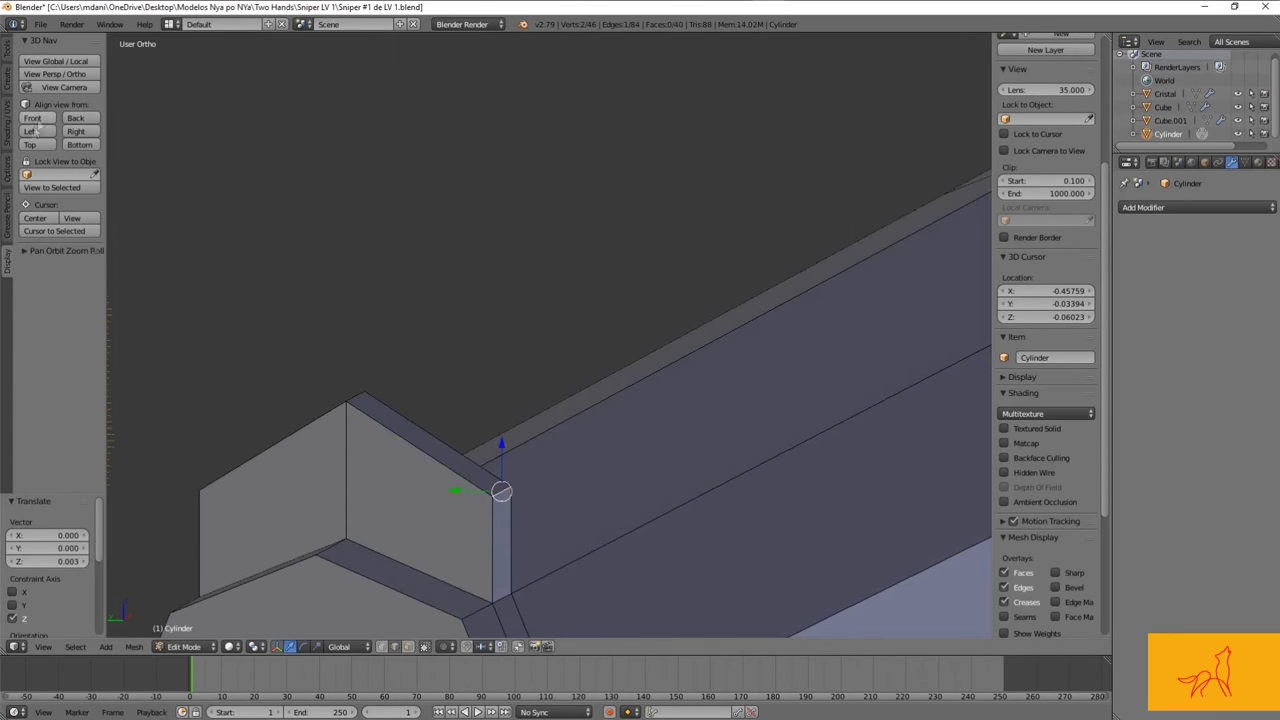
pyautogui.click(31, 131)
pyautogui.press('z')
pyautogui.press('z')
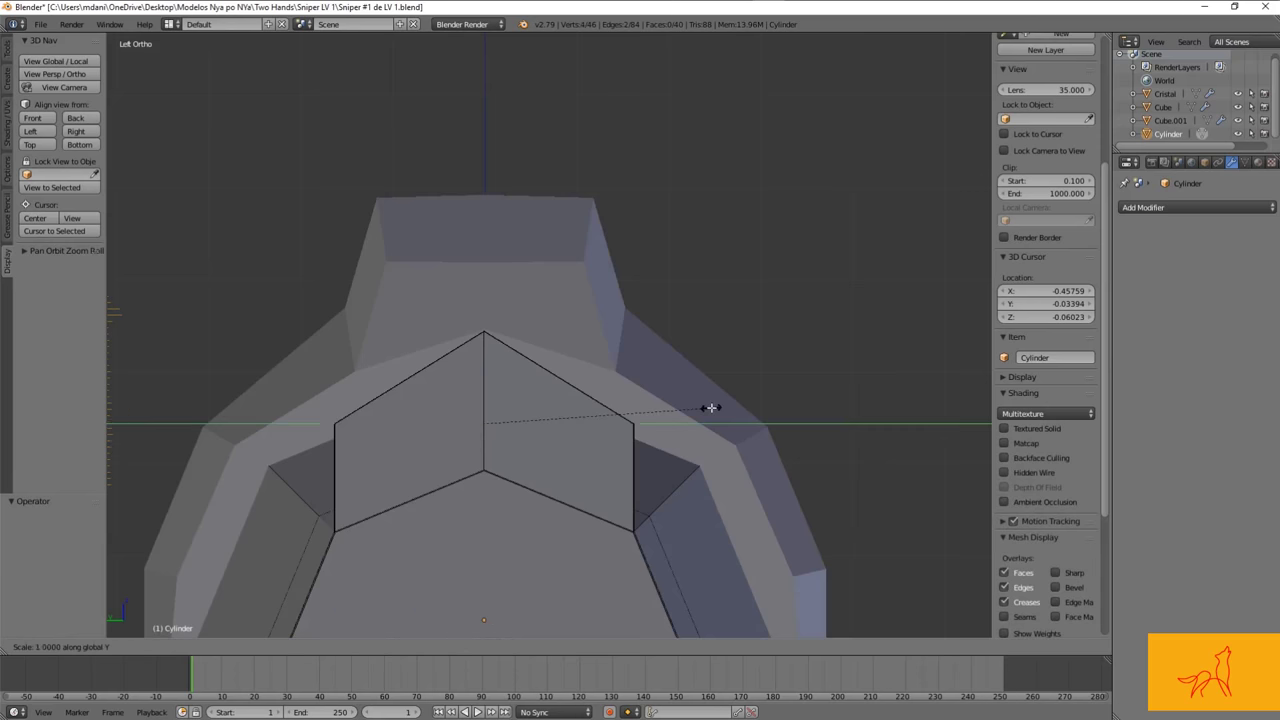
pyautogui.click(566, 441)
# Step: Scale the sight's tip to a point and check it in 3D
pyautogui.press('a')
pyautogui.press('z')
pyautogui.press('z')
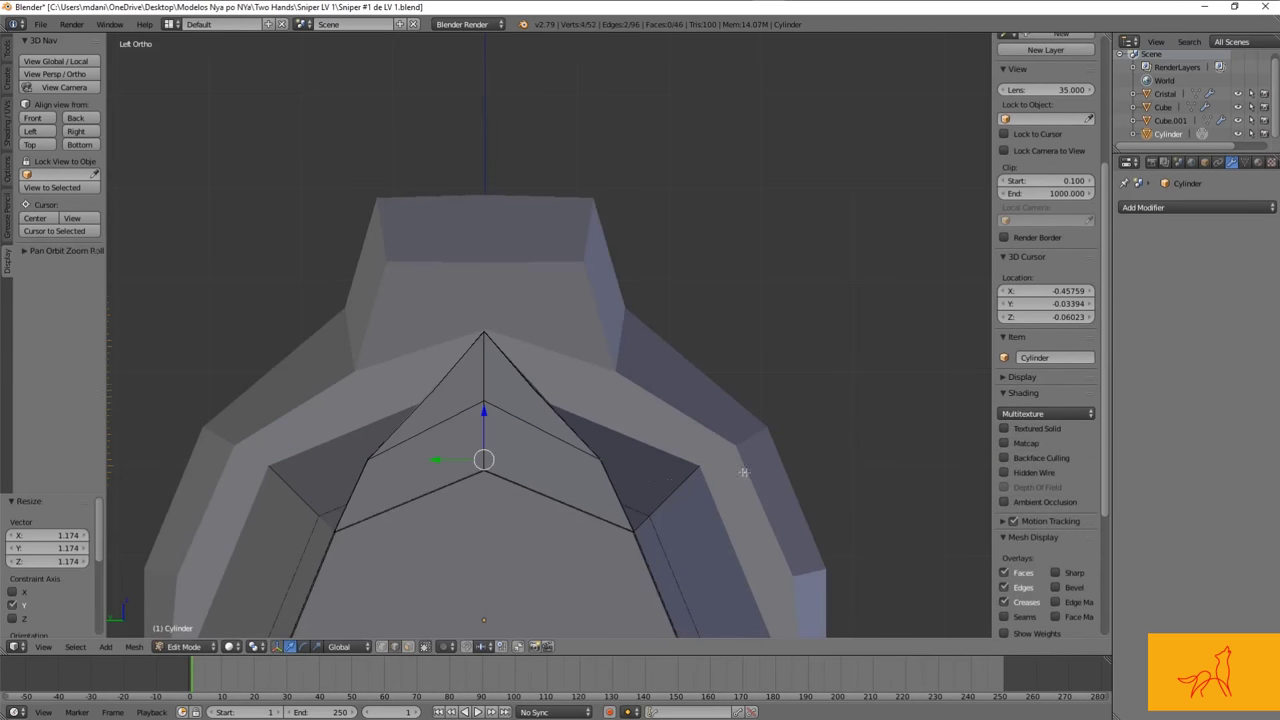
pyautogui.scroll(-1, 684, 477)
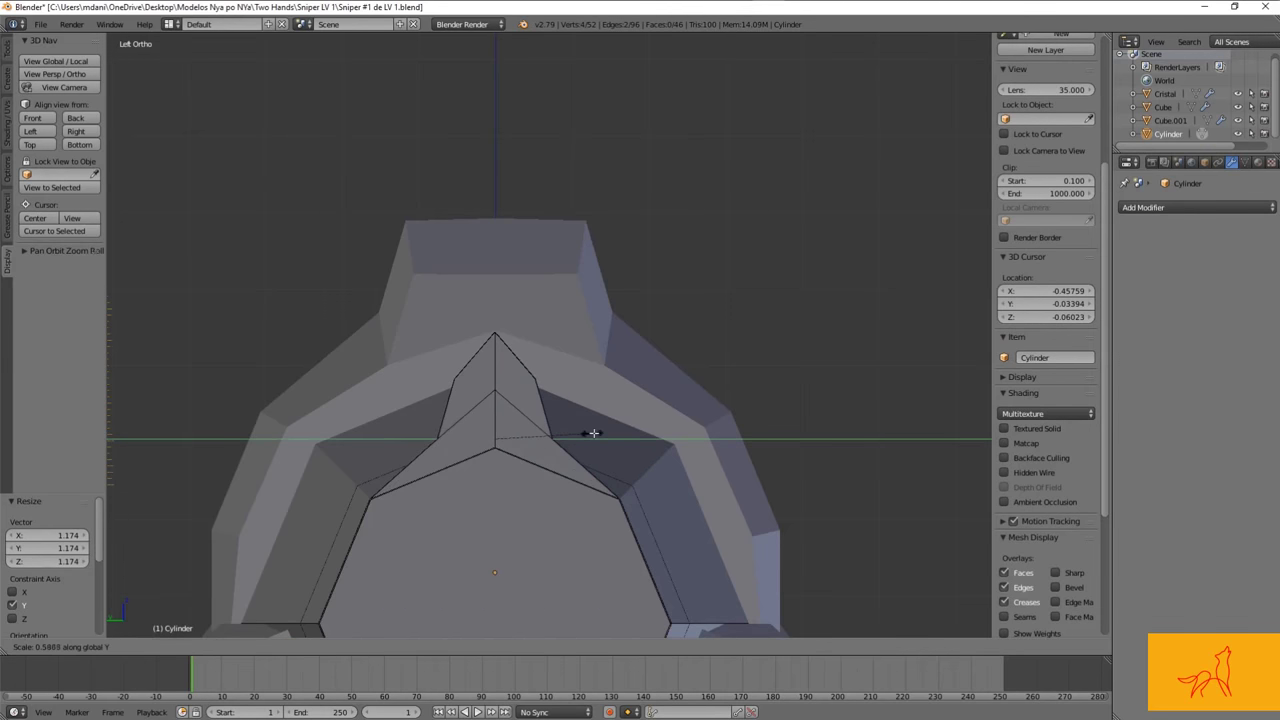
pyautogui.click(593, 432)
pyautogui.moveTo(593, 432); pyautogui.dragTo(706, 423, button='middle')
pyautogui.scroll(-3, 580, 434)
pyautogui.press('z')
pyautogui.press('z')
pyautogui.scroll(3, 689, 485)
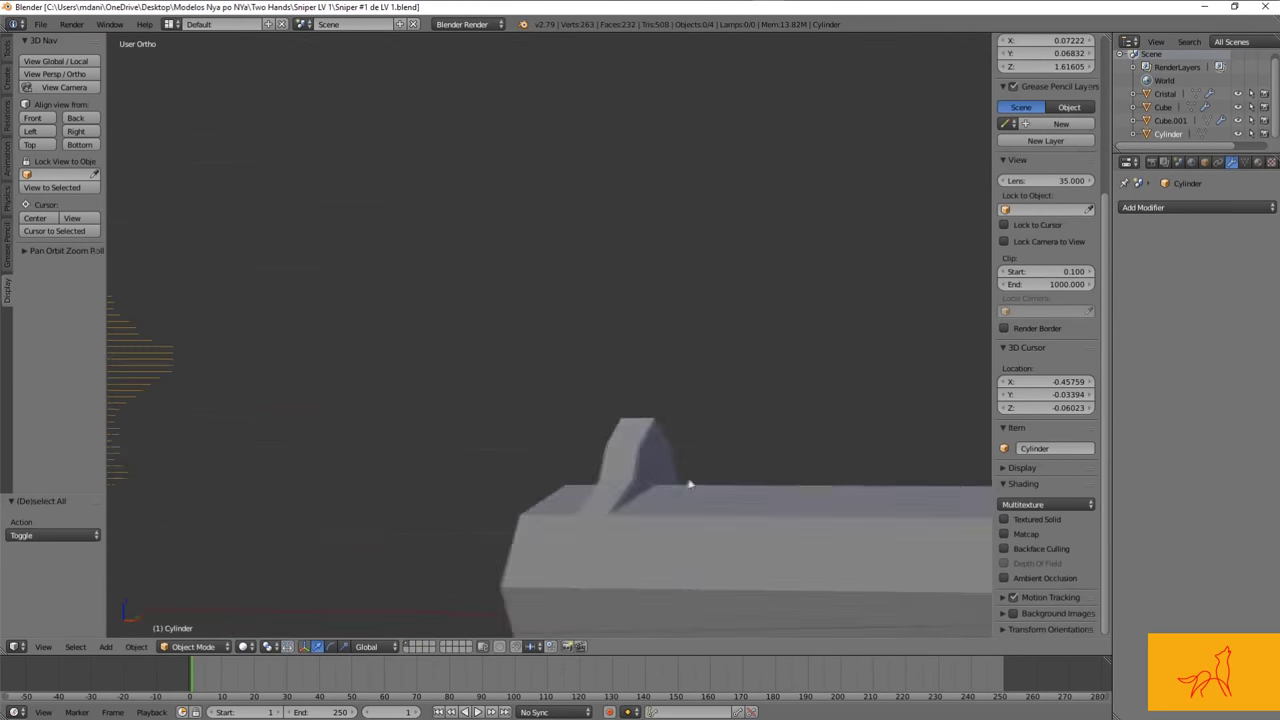
pyautogui.moveTo(689, 485); pyautogui.dragTo(700, 471, button='middle')
pyautogui.press('Tab')
# Step: Narrow the sight's top block and base along X in front view
pyautogui.hotkey('ctrl', 'Tab')
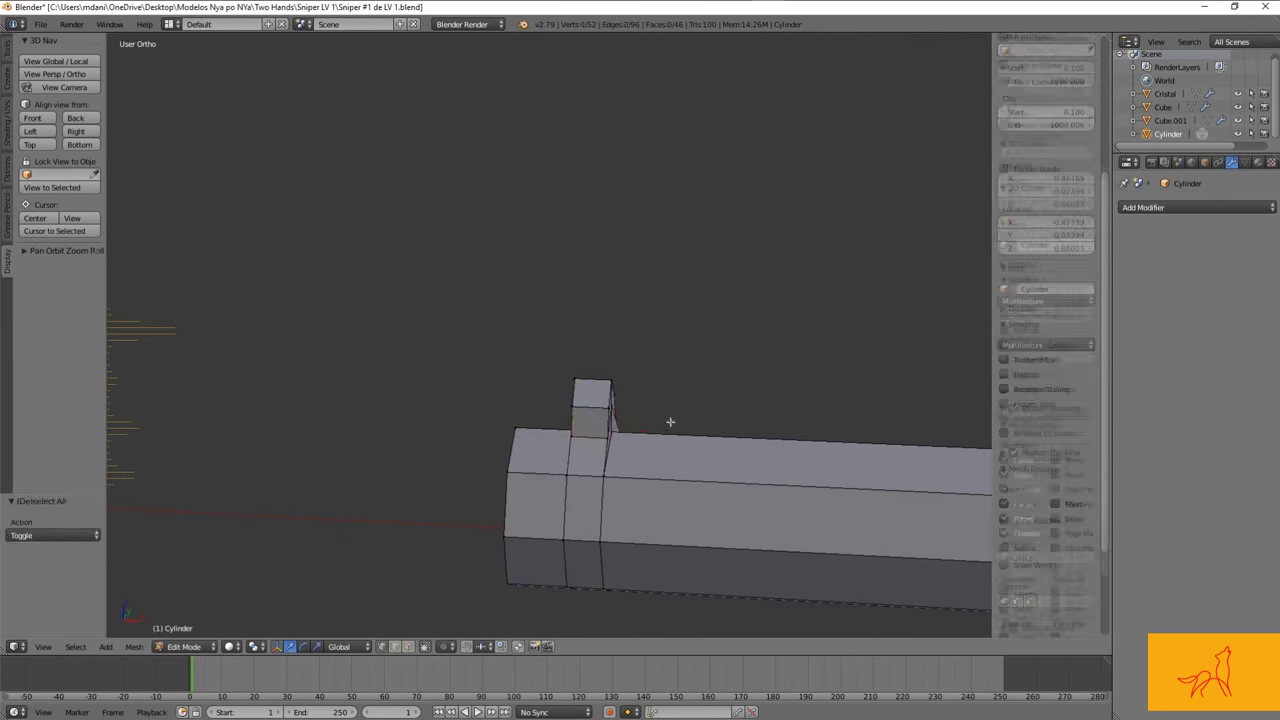
pyautogui.press('KP_1')
pyautogui.press('z')
pyautogui.keyDown('ctrl'); pyautogui.moveTo(471, 357); pyautogui.dragTo(600, 195); pyautogui.keyUp('ctrl')
pyautogui.press('s')
pyautogui.press('x')
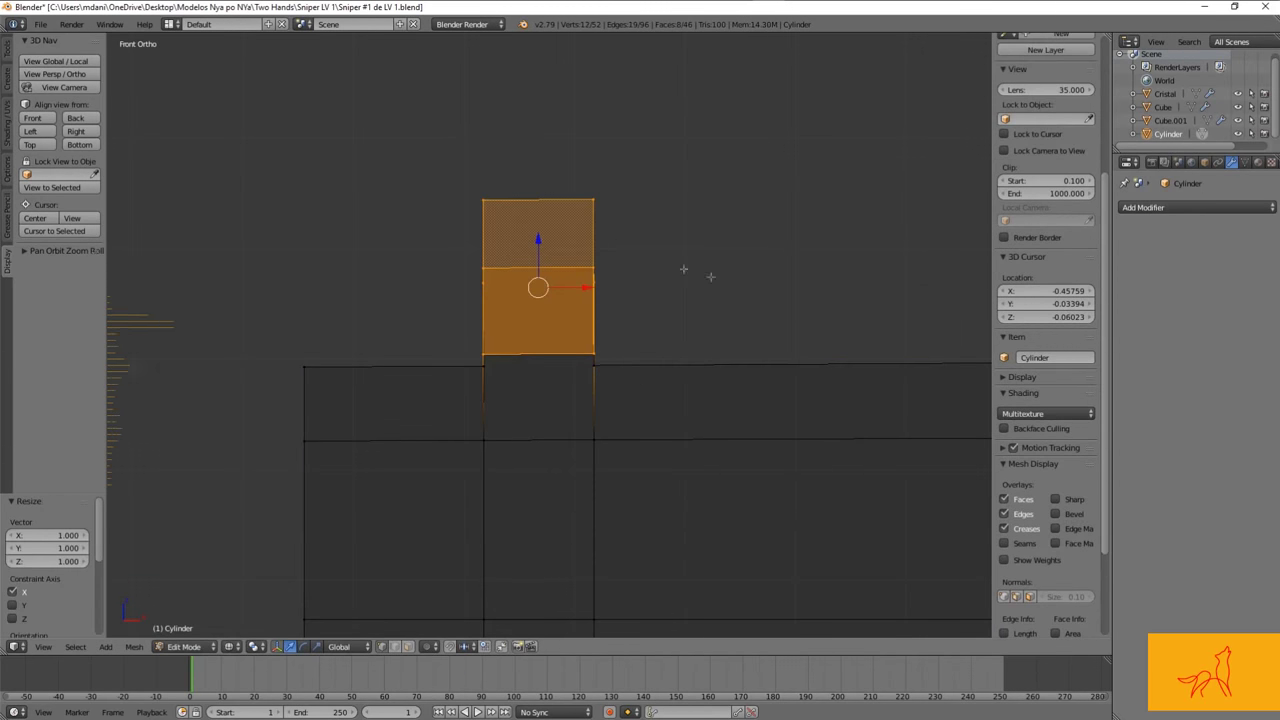
pyautogui.click(617, 332)
pyautogui.press('a')
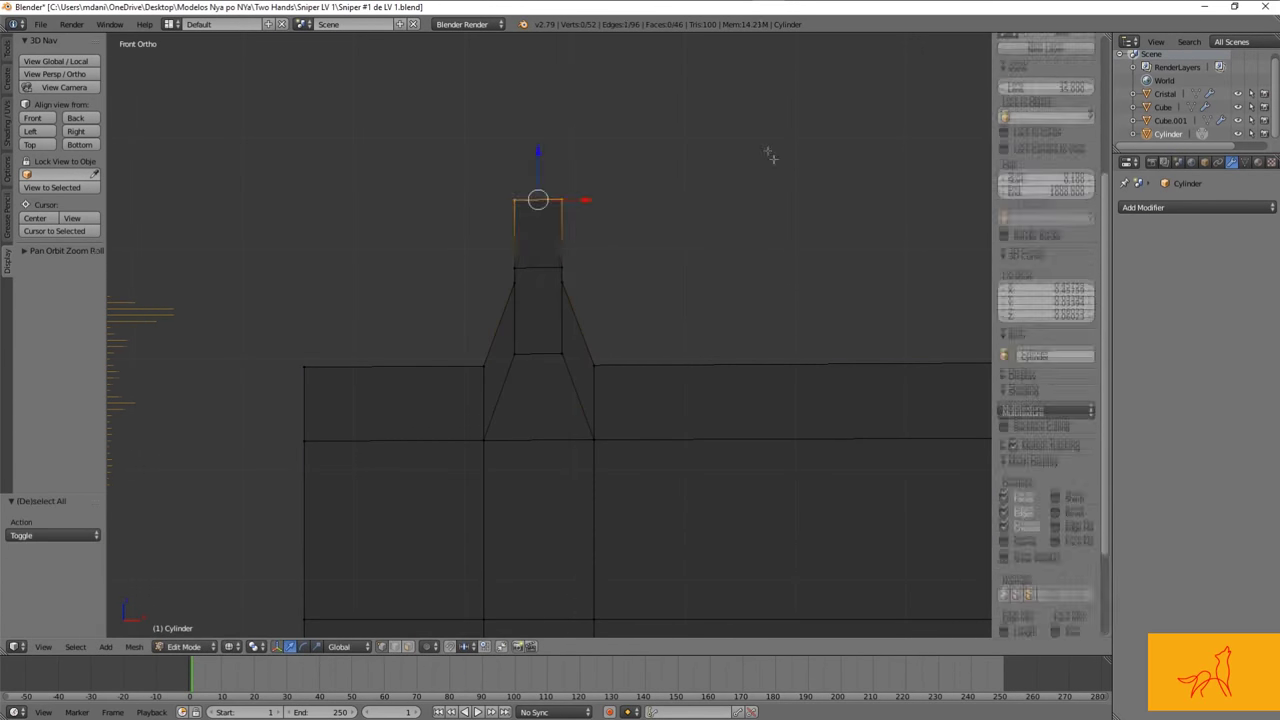
pyautogui.scroll(5, 741, 271)
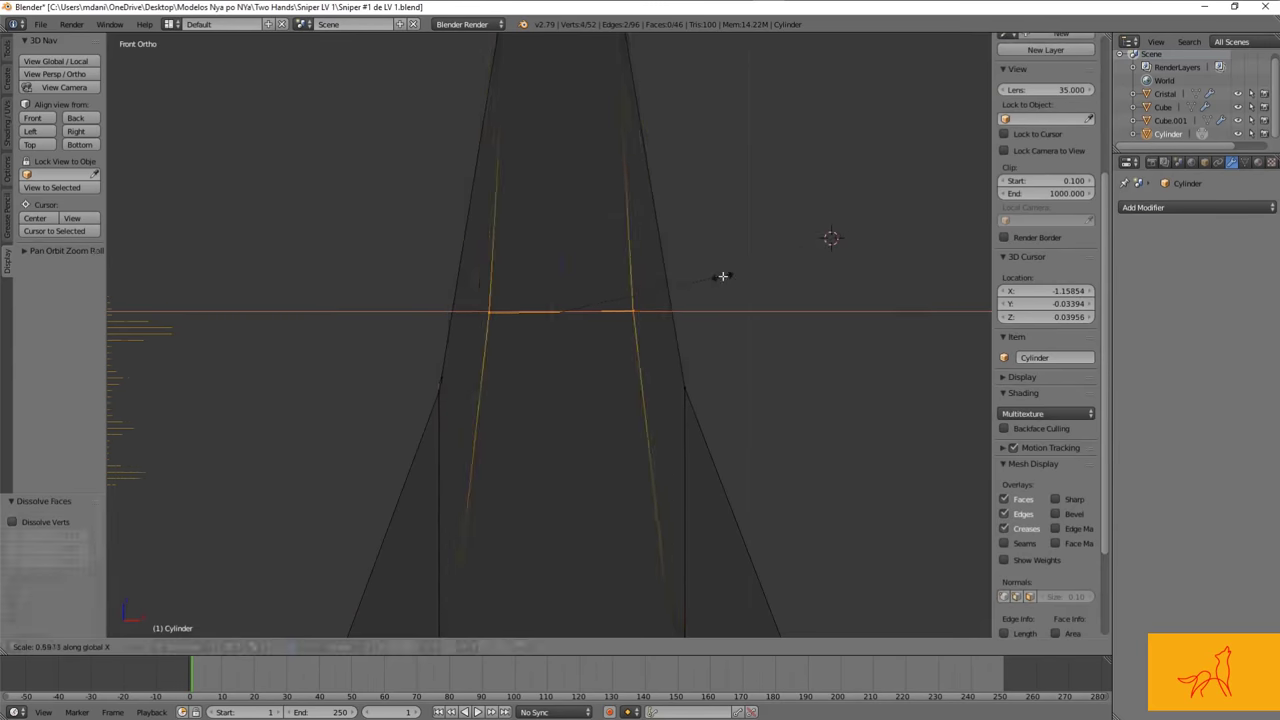
pyautogui.scroll(-5, 723, 276)
pyautogui.click(700, 360)
pyautogui.moveTo(751, 354)
pyautogui.mouseDown(button='middle')
pyautogui.moveTo(580, 390)
pyautogui.moveTo(591, 320)
pyautogui.moveTo(577, 300)
pyautogui.mouseUp(button='middle')
# Step: Move the sight's selected edges vertically along Z to sharpen the spike
pyautogui.press('a')
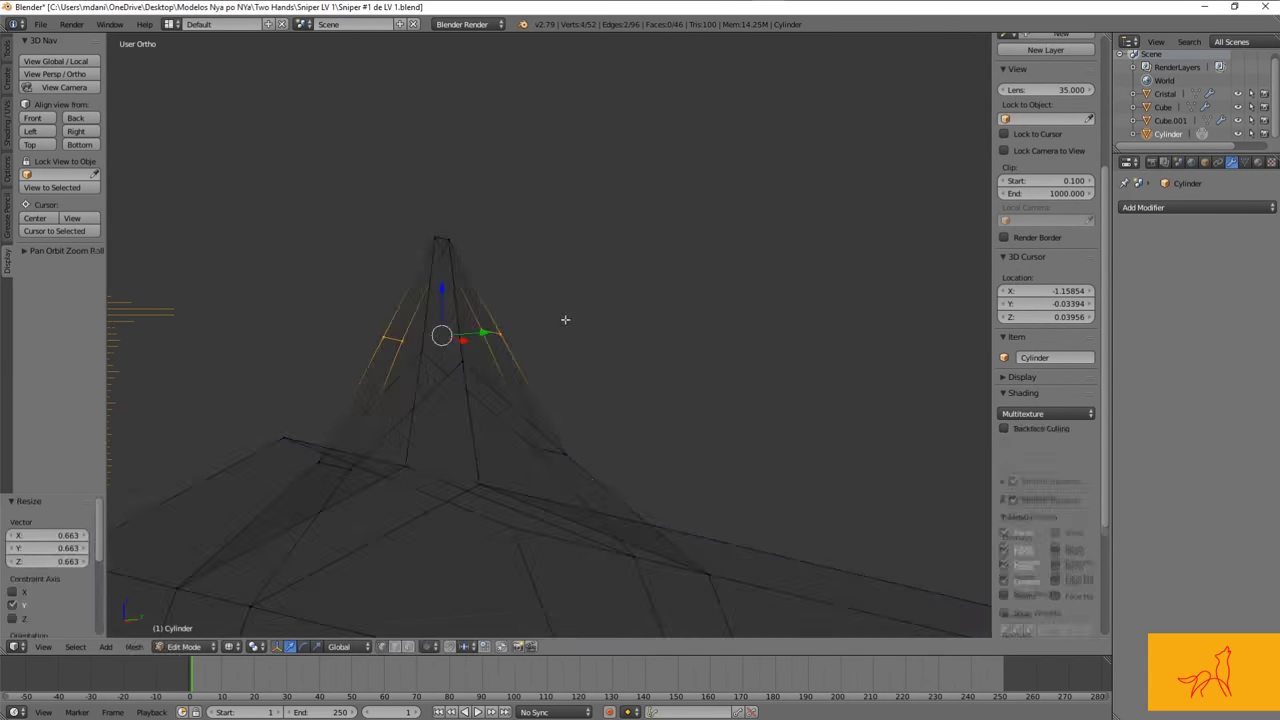
pyautogui.hotkey('ctrl', 'Tab')
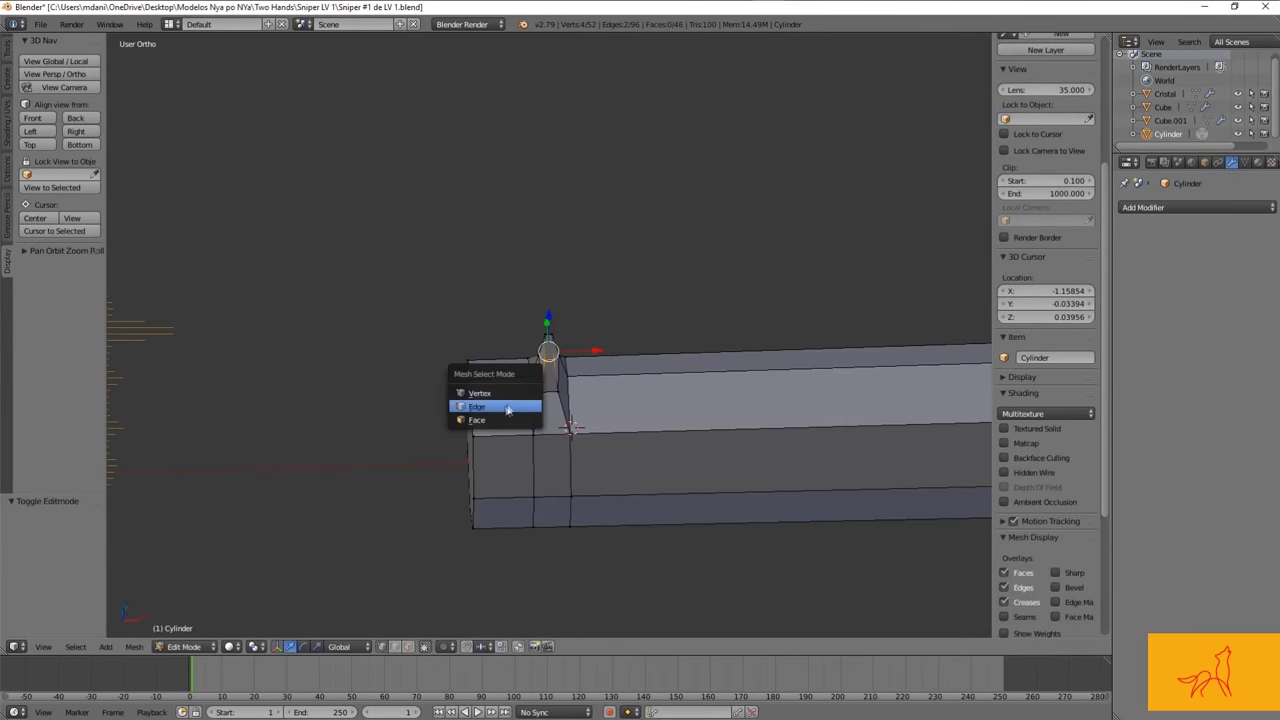
pyautogui.click(508, 408)
pyautogui.moveTo(508, 408); pyautogui.dragTo(697, 445, button='middle')
pyautogui.scroll(3, 697, 445)
pyautogui.moveTo(562, 416)
pyautogui.mouseDown(button='middle')
pyautogui.moveTo(646, 405)
pyautogui.moveTo(623, 389)
pyautogui.moveTo(509, 374)
pyautogui.mouseUp(button='middle')
pyautogui.scroll(-2, 614, 400)
pyautogui.scroll(3, 614, 400)
pyautogui.press('g')
pyautogui.press('z')
pyautogui.press('Tab')
pyautogui.press('Tab')
# Step: Inspect the finished spike in wireframe from several angles and deselect everything
pyautogui.press('z')
pyautogui.press('z')
pyautogui.moveTo(474, 296)
pyautogui.mouseDown(button='middle')
pyautogui.moveTo(543, 343)
pyautogui.moveTo(570, 336)
pyautogui.mouseUp(button='middle')
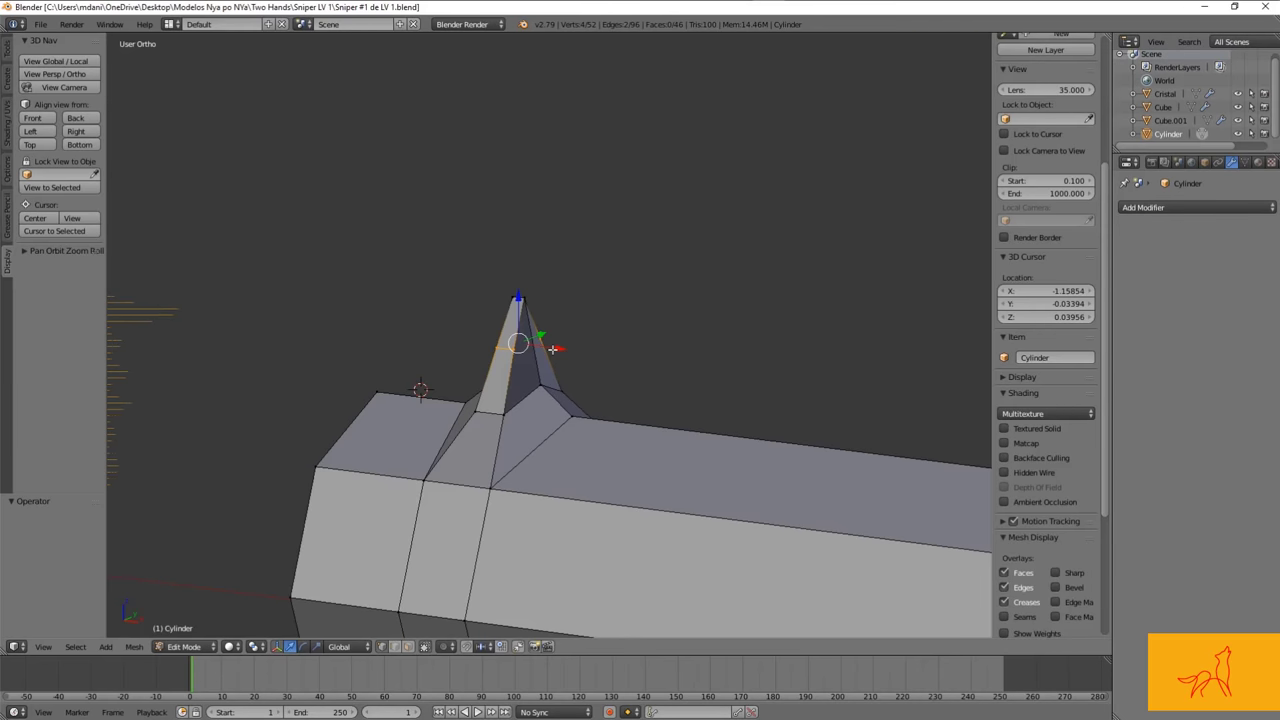
pyautogui.scroll(3, 550, 353)
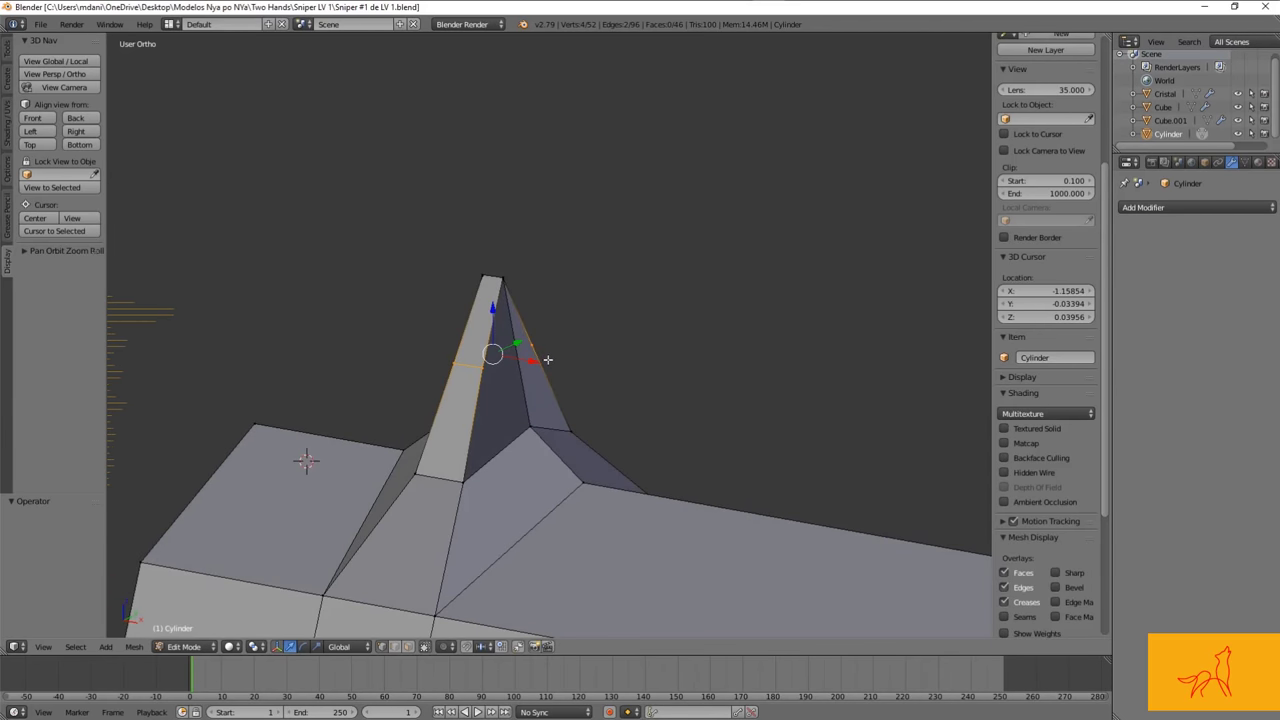
pyautogui.scroll(-8, 548, 359)
pyautogui.scroll(-3, 295, 220)
pyautogui.press('a')
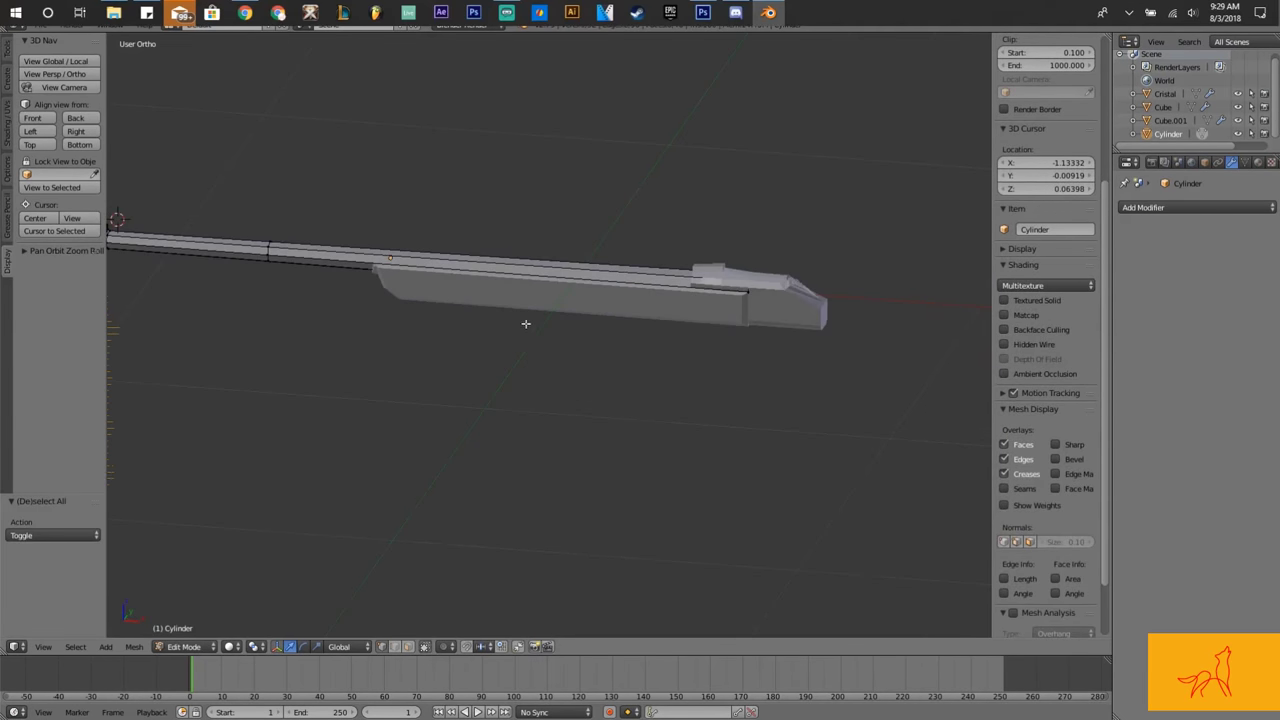
# Step: Add a loop cut on the barrel near the receiver and bevel it into a ring
pyautogui.scroll(2, 531, 325)
pyautogui.moveTo(420, 374); pyautogui.dragTo(408, 397, button='middle')
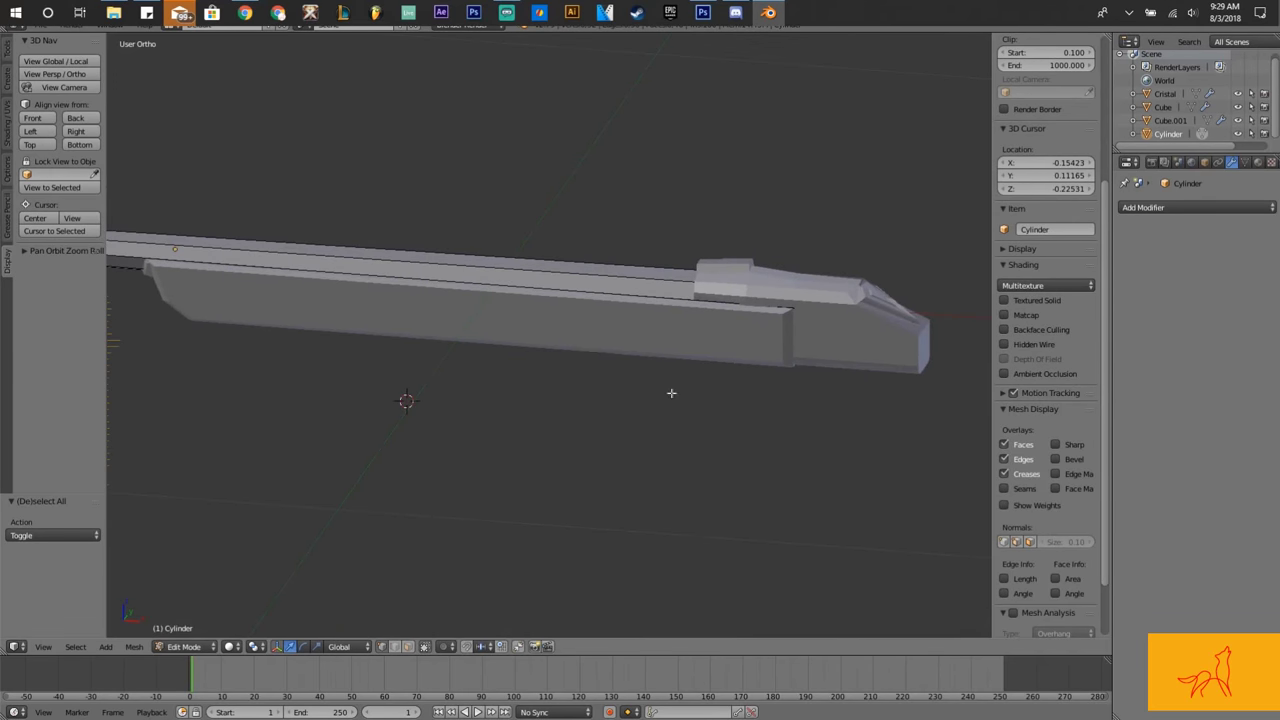
pyautogui.scroll(2, 553, 412)
pyautogui.press('KP_1')
pyautogui.hotkey('ctrl', 'r')
pyautogui.click(751, 200)
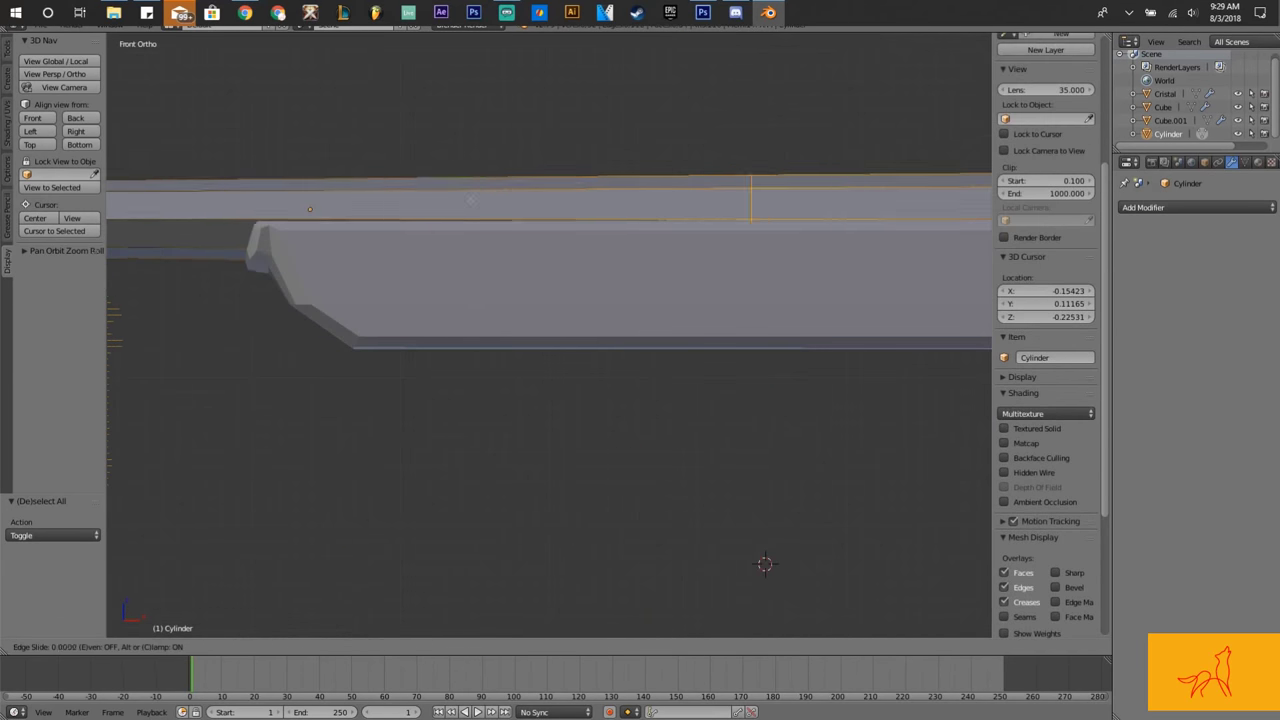
pyautogui.press('Return')
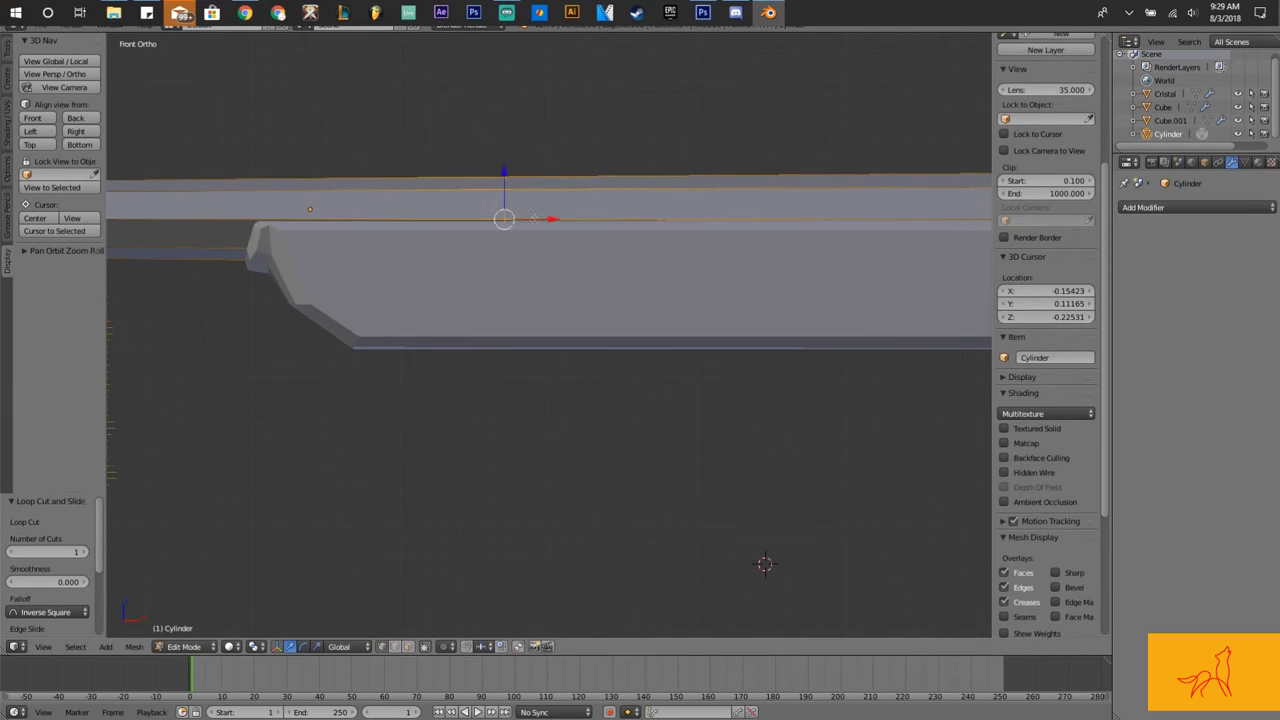
pyautogui.click(658, 231)
# Step: Extrude the ring and scale it outward into a raised collar
pyautogui.moveTo(658, 231); pyautogui.dragTo(501, 250, button='middle')
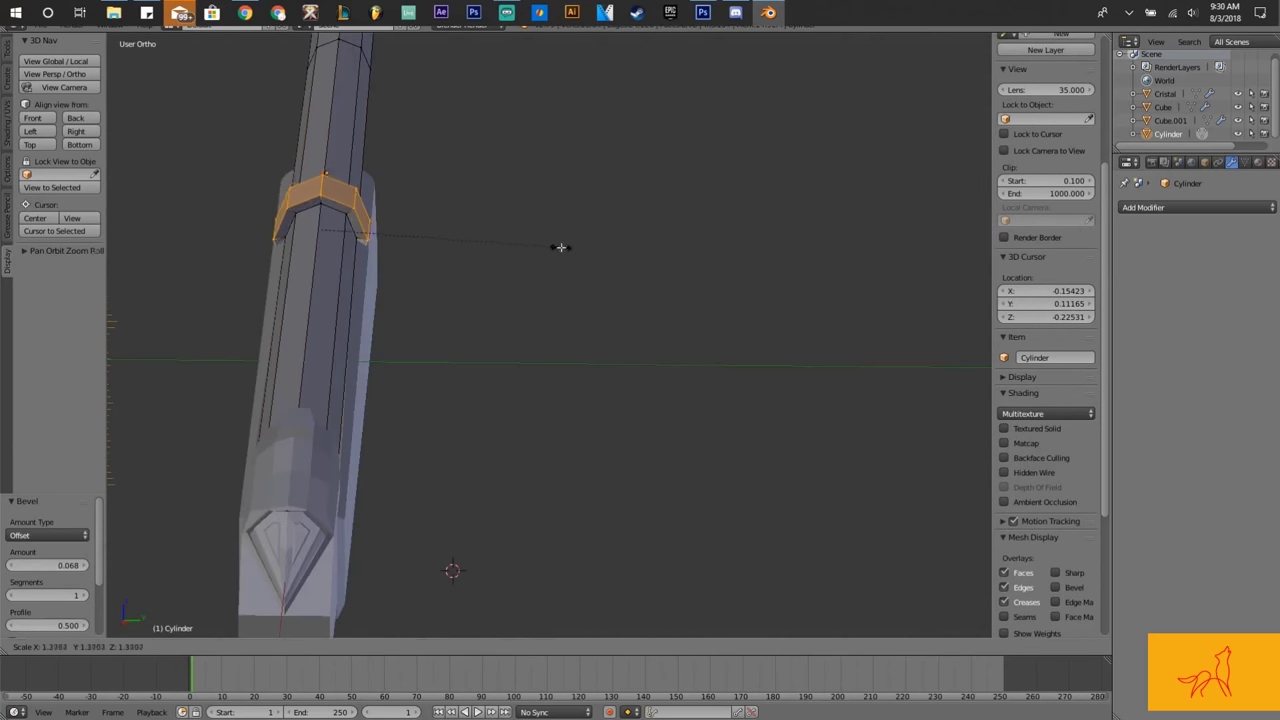
pyautogui.click(556, 248)
pyautogui.press('KP_1')
pyautogui.scroll(3, 700, 277)
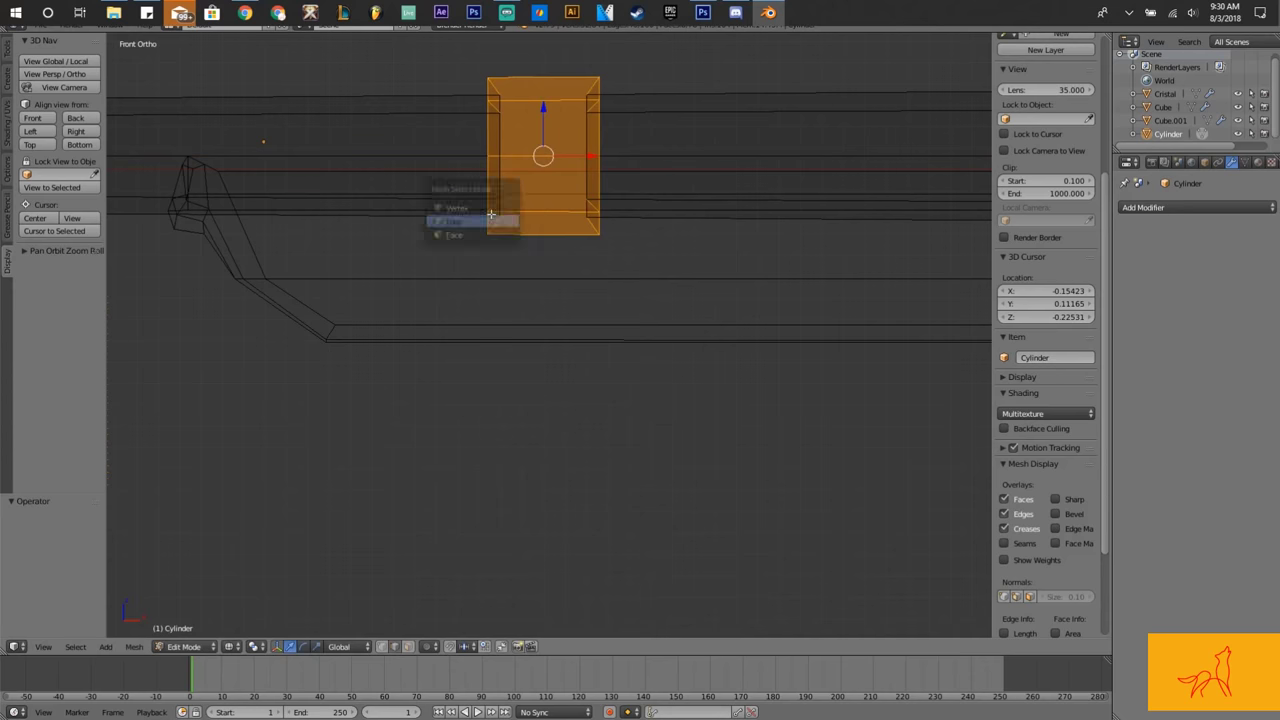
pyautogui.click(628, 237)
# Step: Select an edge loop on the collar and scale it to square off its shape
pyautogui.press('a')
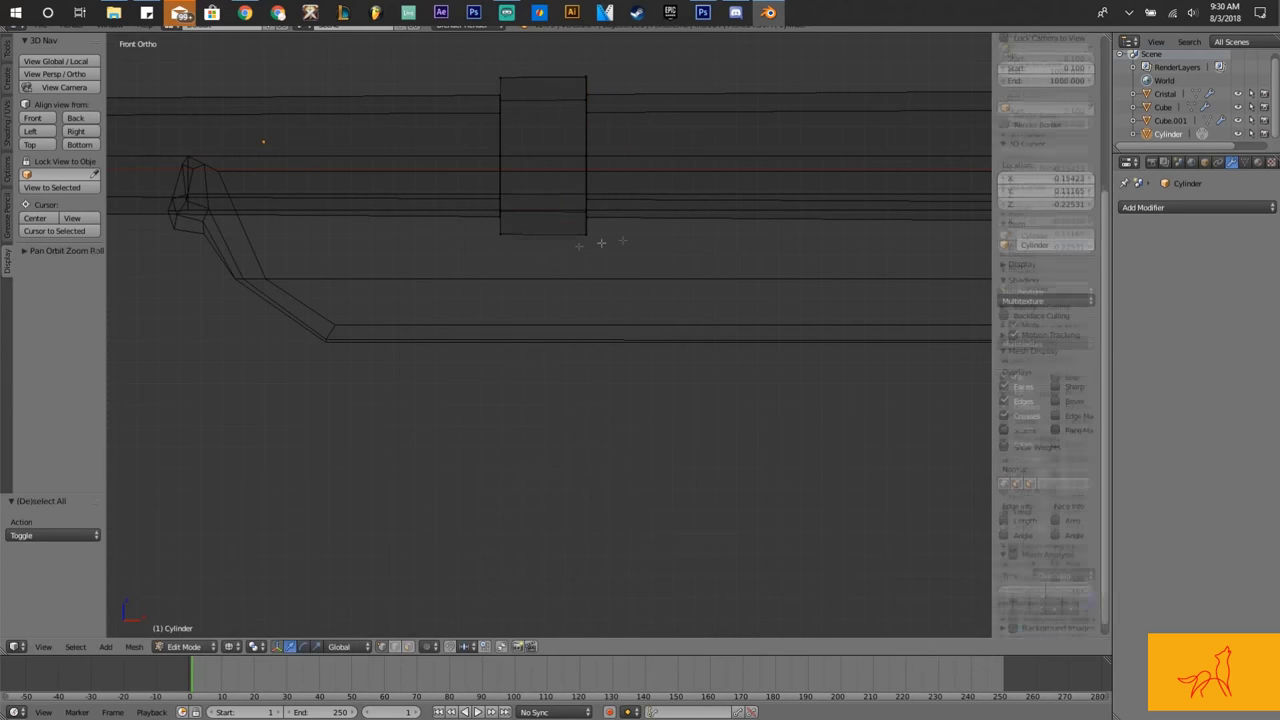
pyautogui.moveTo(551, 301); pyautogui.dragTo(729, 402, button='middle')
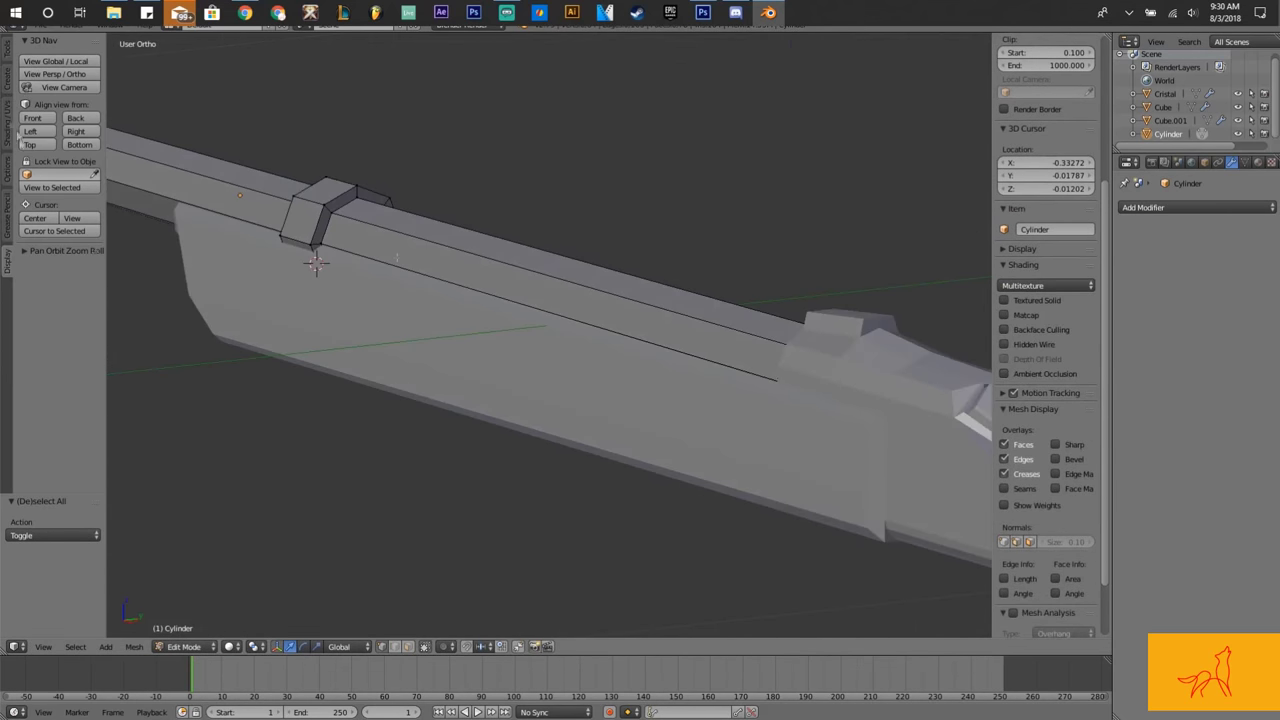
pyautogui.press('ctrl+KP_3')
pyautogui.keyDown('alt'); pyautogui.rightClick(645, 360); pyautogui.keyUp('alt')
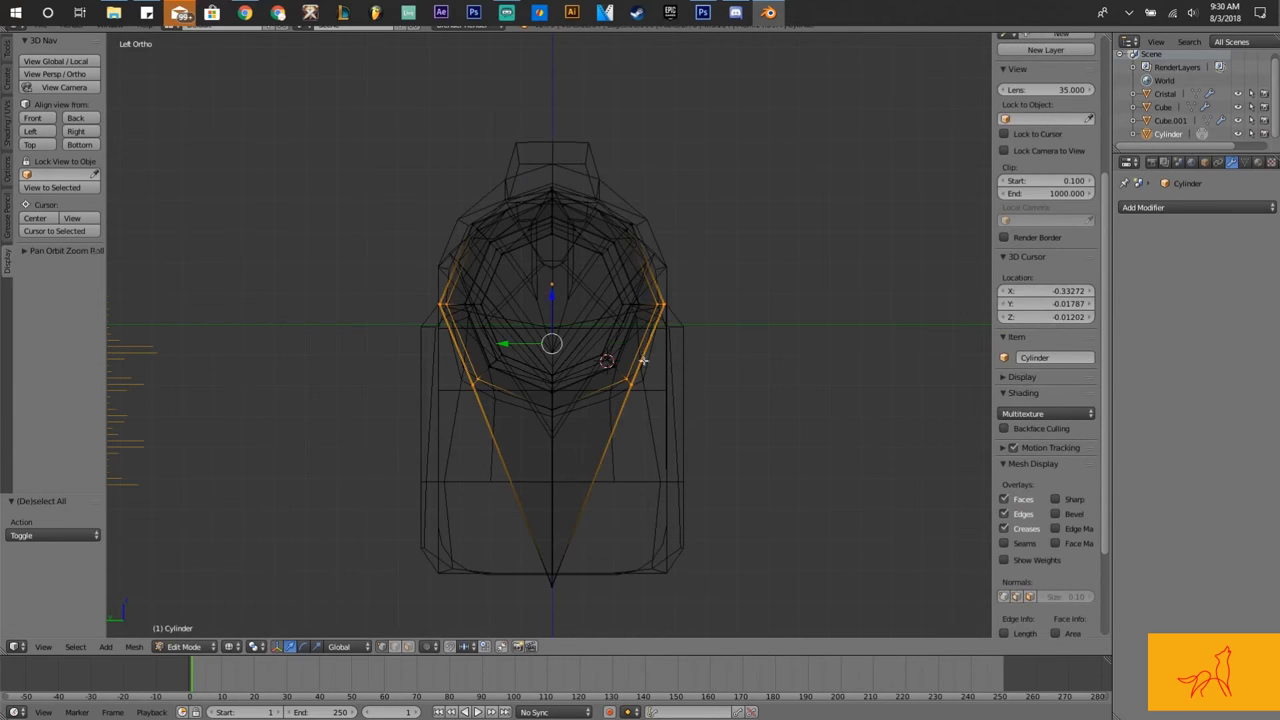
pyautogui.press('z')
pyautogui.moveTo(492, 341)
pyautogui.mouseDown(button='middle')
pyautogui.moveTo(626, 319)
pyautogui.moveTo(554, 418)
pyautogui.mouseUp(button='middle')
pyautogui.press('s')
pyautogui.click(677, 318)
# Step: Knife-cut a new face on the underside of the collar
pyautogui.hotkey('ctrl', 'r')
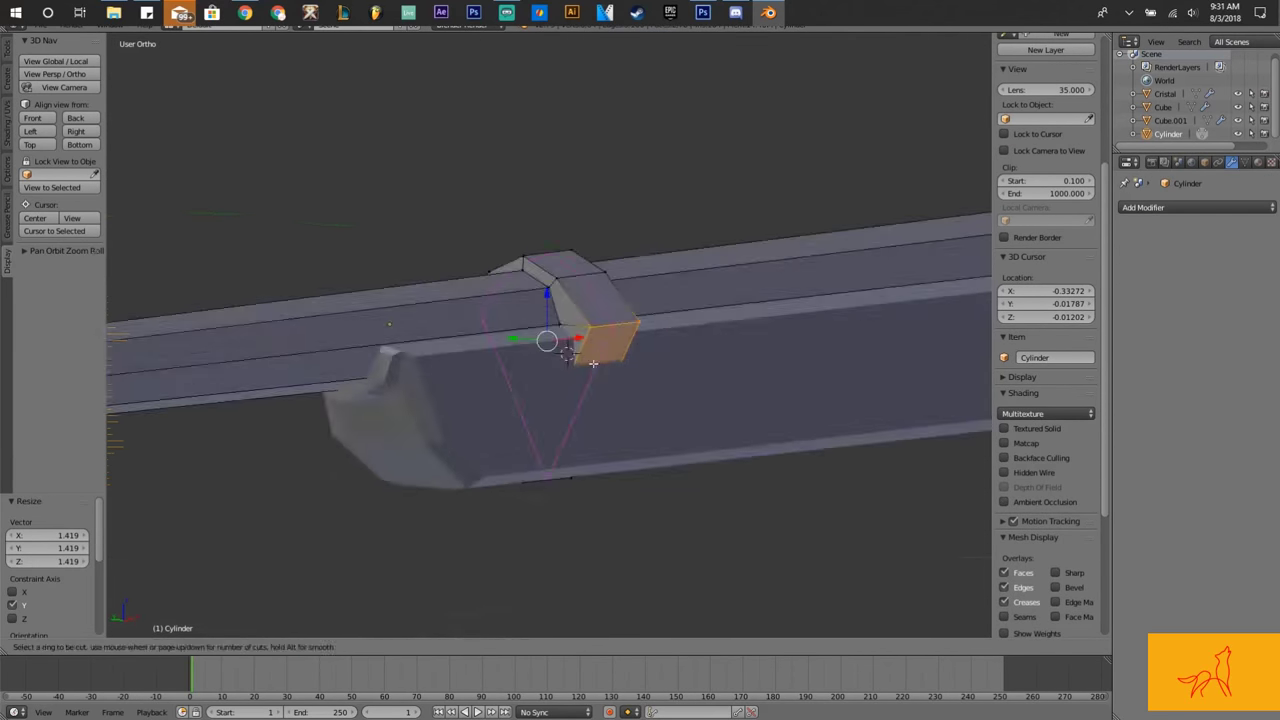
pyautogui.press('z')
pyautogui.scroll(2, 513, 413)
pyautogui.press('k')
pyautogui.press('Return')
pyautogui.moveTo(626, 447)
pyautogui.mouseDown(button='middle')
pyautogui.moveTo(493, 433)
pyautogui.moveTo(610, 430)
pyautogui.mouseUp(button='middle')
pyautogui.press('k')
pyautogui.press('Return')
pyautogui.scroll(-3, 569, 435)
# Step: Stretch the new face along X into a block below the collar
pyautogui.press('s')
pyautogui.click(637, 434)
pyautogui.press('z')
pyautogui.moveTo(777, 443); pyautogui.dragTo(703, 457, button='middle')
pyautogui.press('s')
pyautogui.press('x')
pyautogui.click(737, 437)
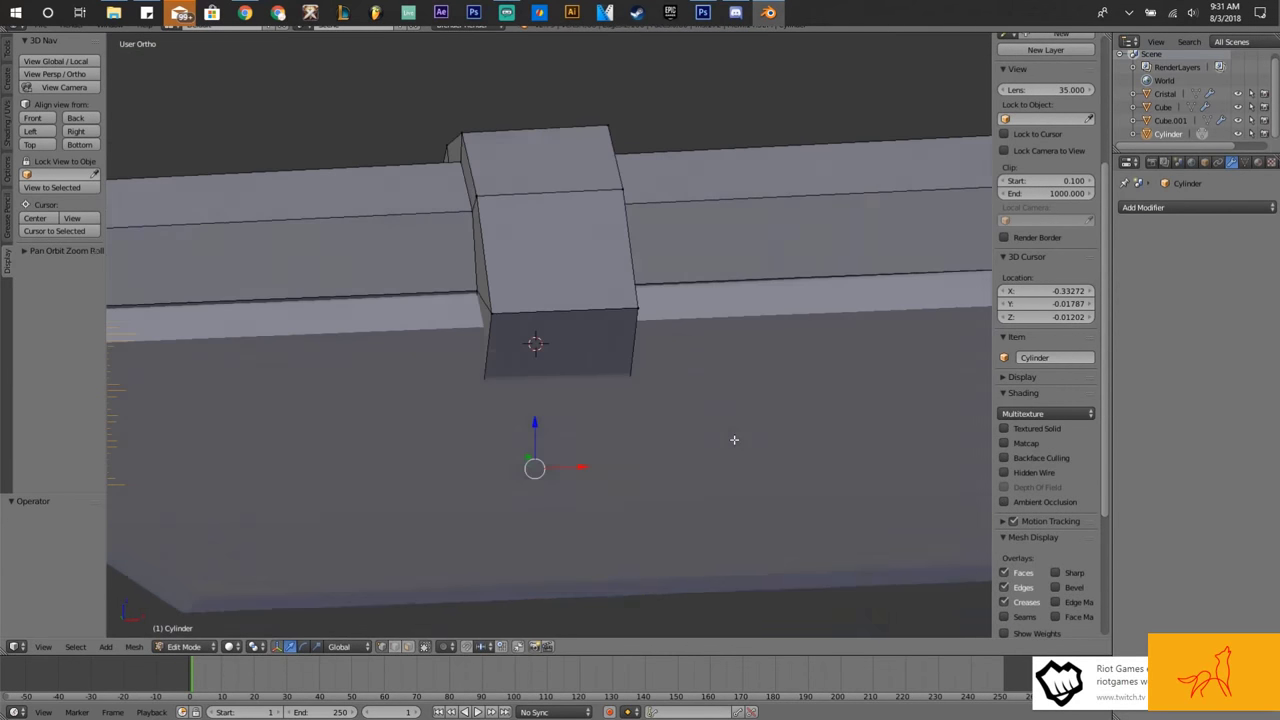
# Step: Widen the block's lower face along Y and move it down along Z
pyautogui.moveTo(266, 403); pyautogui.dragTo(689, 385, button='middle')
pyautogui.click(694, 486)
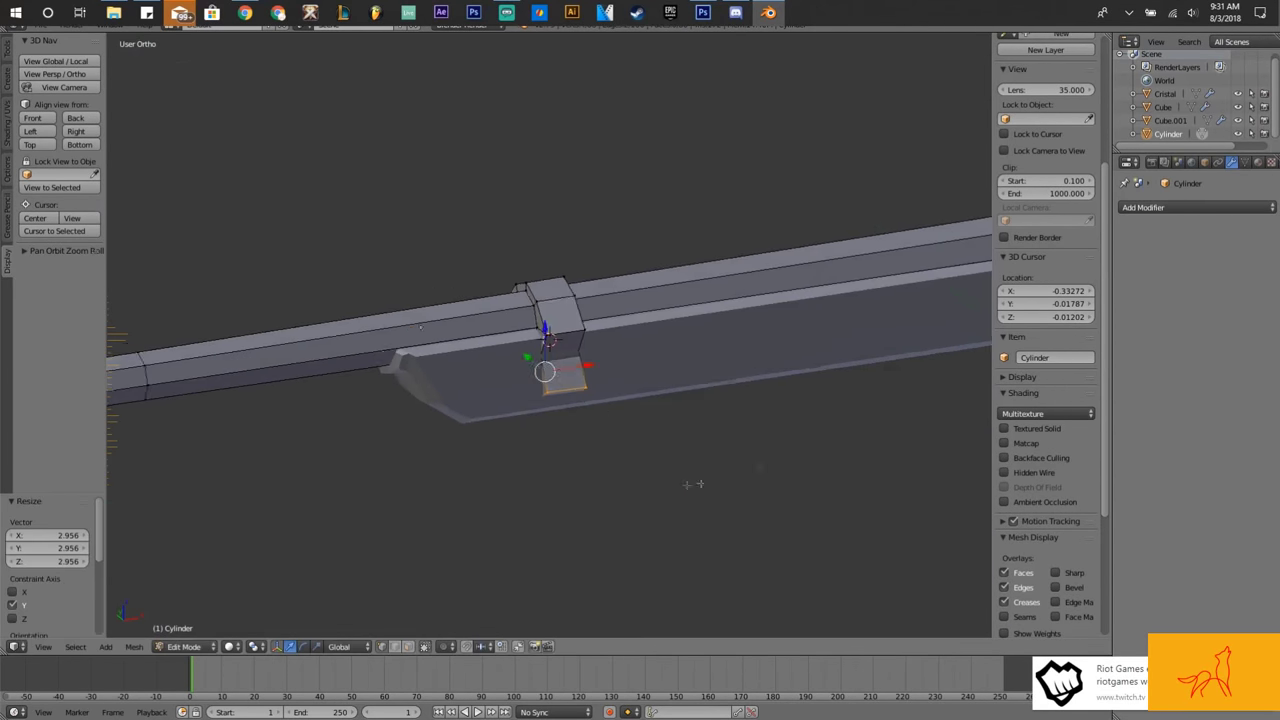
pyautogui.moveTo(694, 486); pyautogui.dragTo(536, 378, button='middle')
pyautogui.press('g')
pyautogui.press('z')
pyautogui.press('a')
pyautogui.click(650, 416)
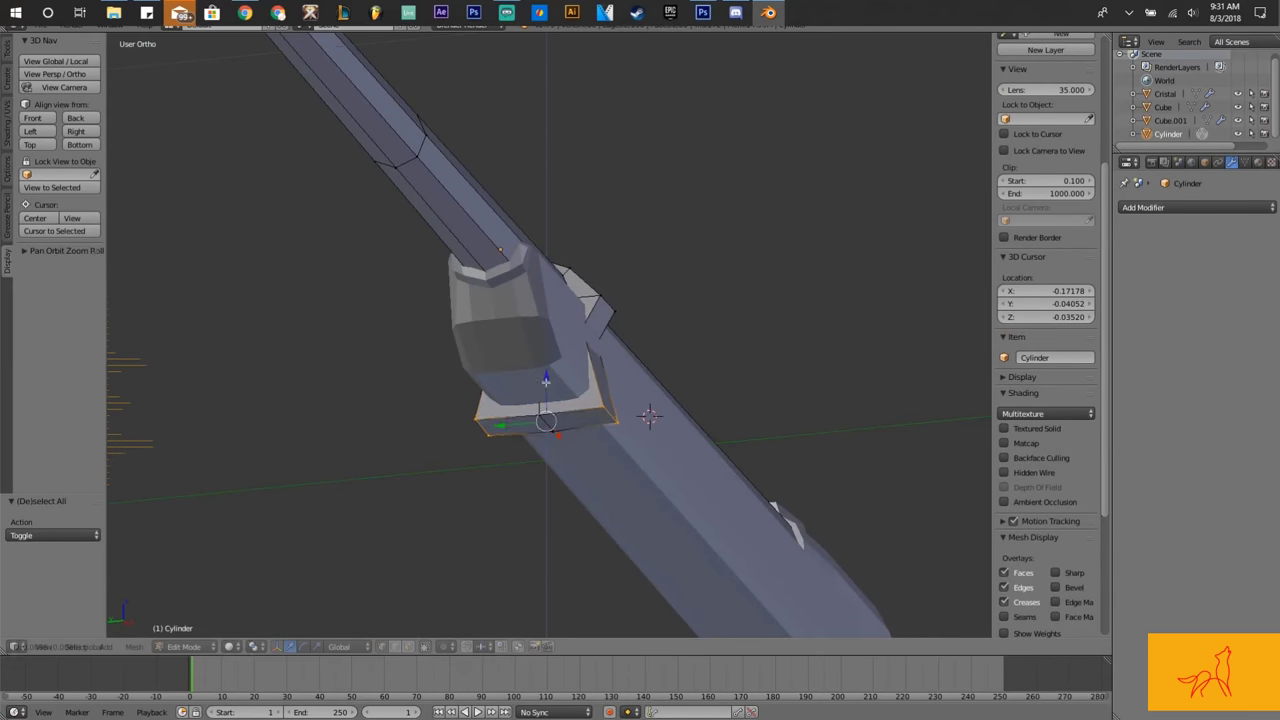
# Step: Scale the block's lower face along Y once more to adjust its width
pyautogui.moveTo(713, 392)
pyautogui.mouseDown(button='middle')
pyautogui.moveTo(580, 430)
pyautogui.moveTo(614, 347)
pyautogui.mouseUp(button='middle')
pyautogui.press('z')
pyautogui.press('s')
pyautogui.press('y')
pyautogui.click(640, 351)
pyautogui.press('z')
pyautogui.press('s')
# Step: Check the block from front and side views, then exit Edit Mode
pyautogui.press('KP_3')
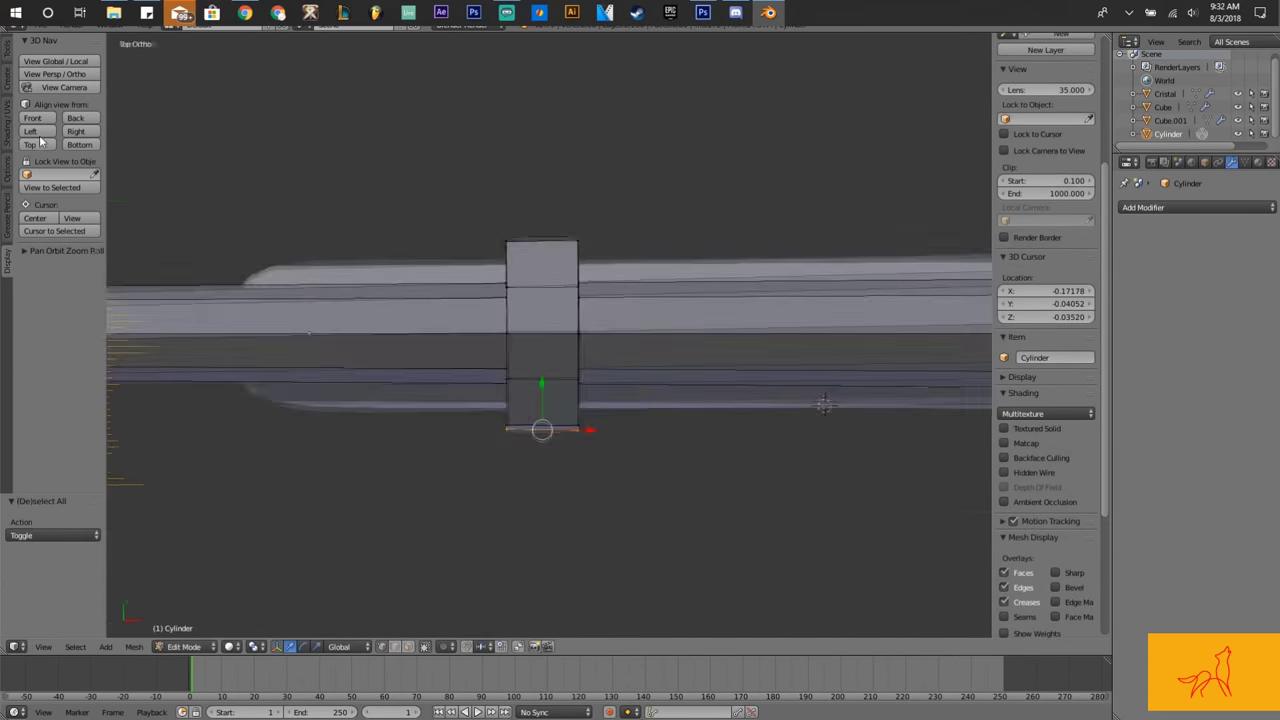
pyautogui.press('KP_1')
pyautogui.press('a')
pyautogui.moveTo(651, 457)
pyautogui.mouseDown(button='middle')
pyautogui.moveTo(647, 405)
pyautogui.moveTo(820, 366)
pyautogui.moveTo(768, 354)
pyautogui.moveTo(673, 414)
pyautogui.mouseUp(button='middle')
pyautogui.press('Tab')
pyautogui.press('Tab')
pyautogui.scroll(-5, 648, 403)
pyautogui.press('KP_3')
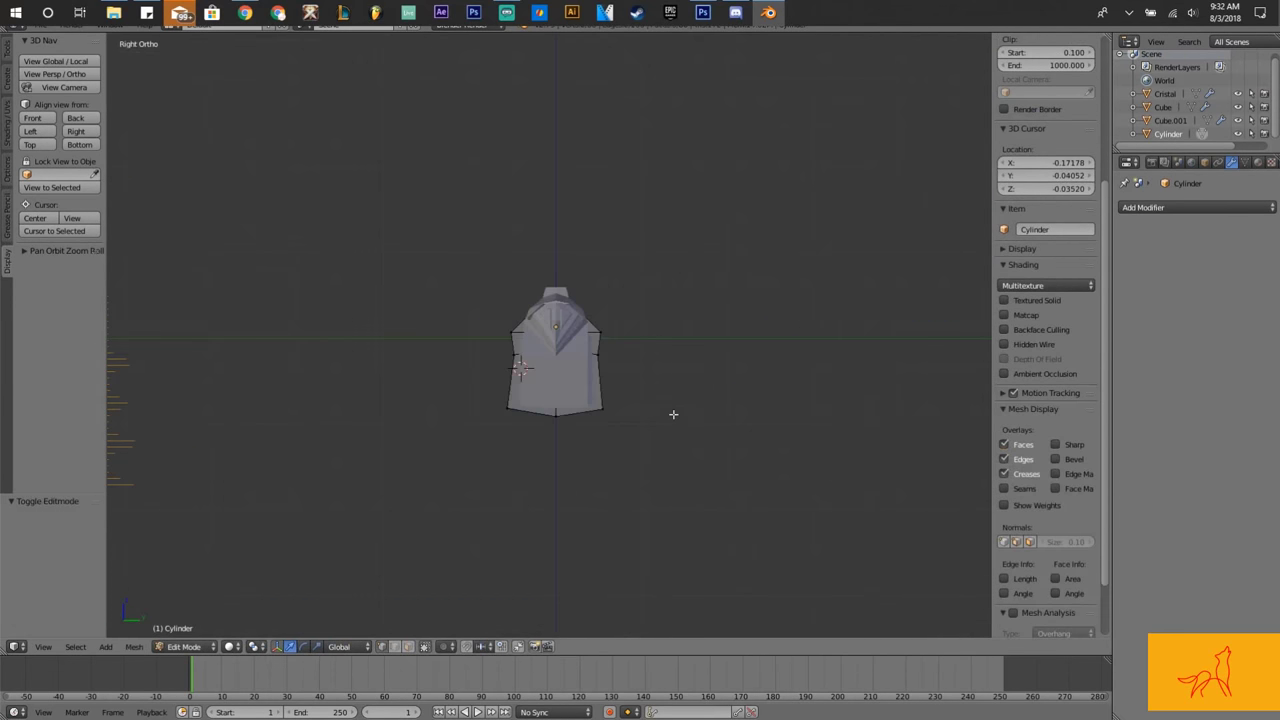
# Step: Select the linked faces on one half of the rifle mesh
pyautogui.press('l')
pyautogui.scroll(5, 683, 174)
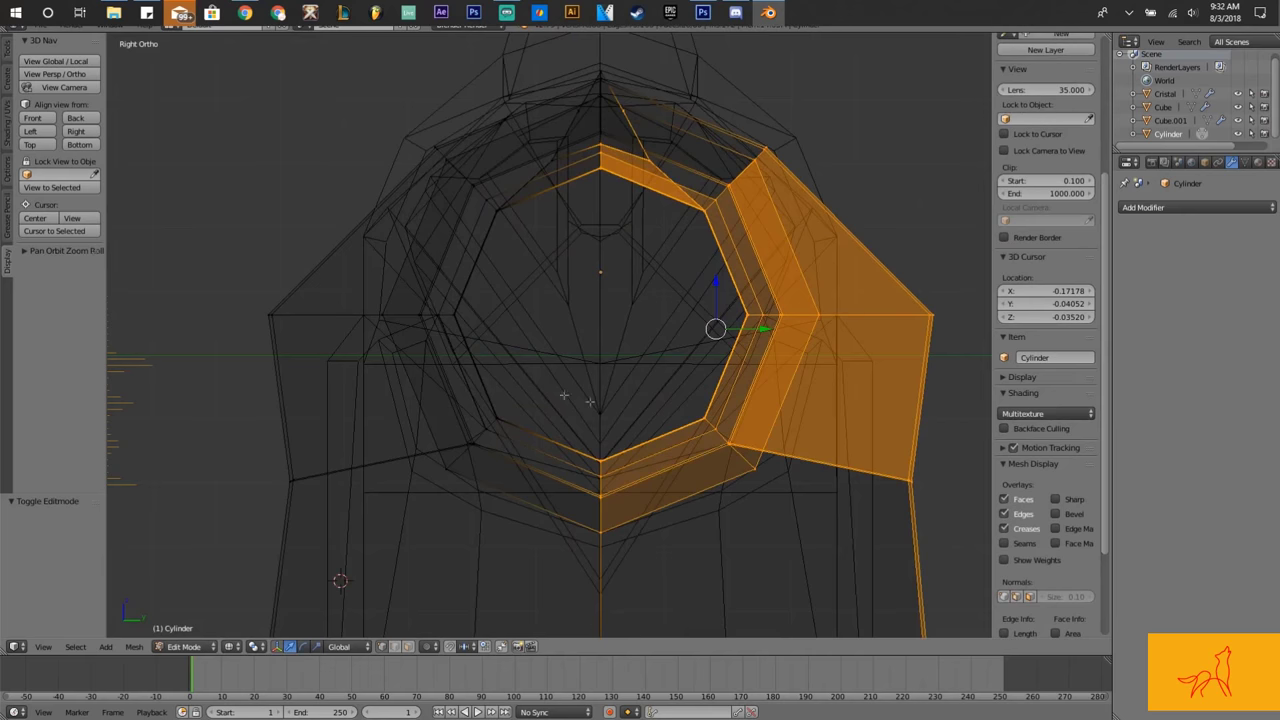
pyautogui.scroll(-3, 564, 396)
pyautogui.scroll(-2, 545, 345)
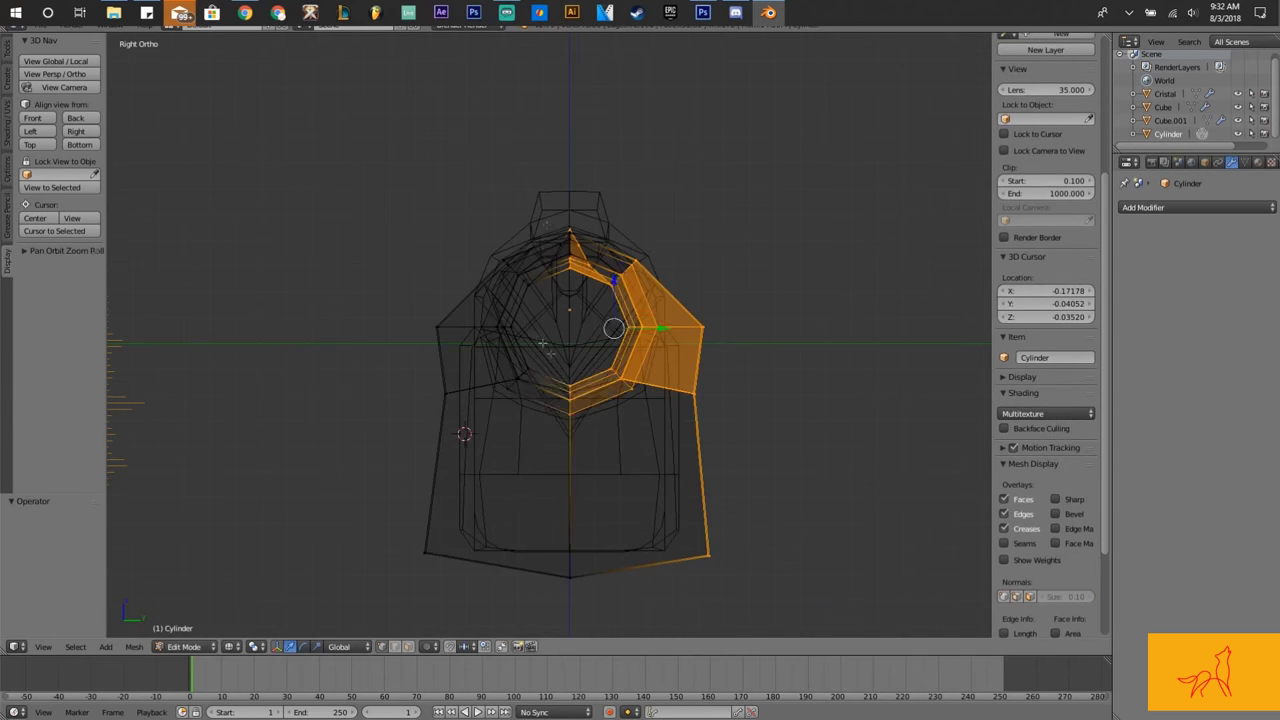
pyautogui.scroll(2, 674, 289)
pyautogui.press('Tab')
pyautogui.scroll(-4, 820, 354)
pyautogui.press('Tab')
pyautogui.press('Tab')
pyautogui.press('Tab')
pyautogui.moveTo(460, 408); pyautogui.dragTo(466, 435, button='middle')
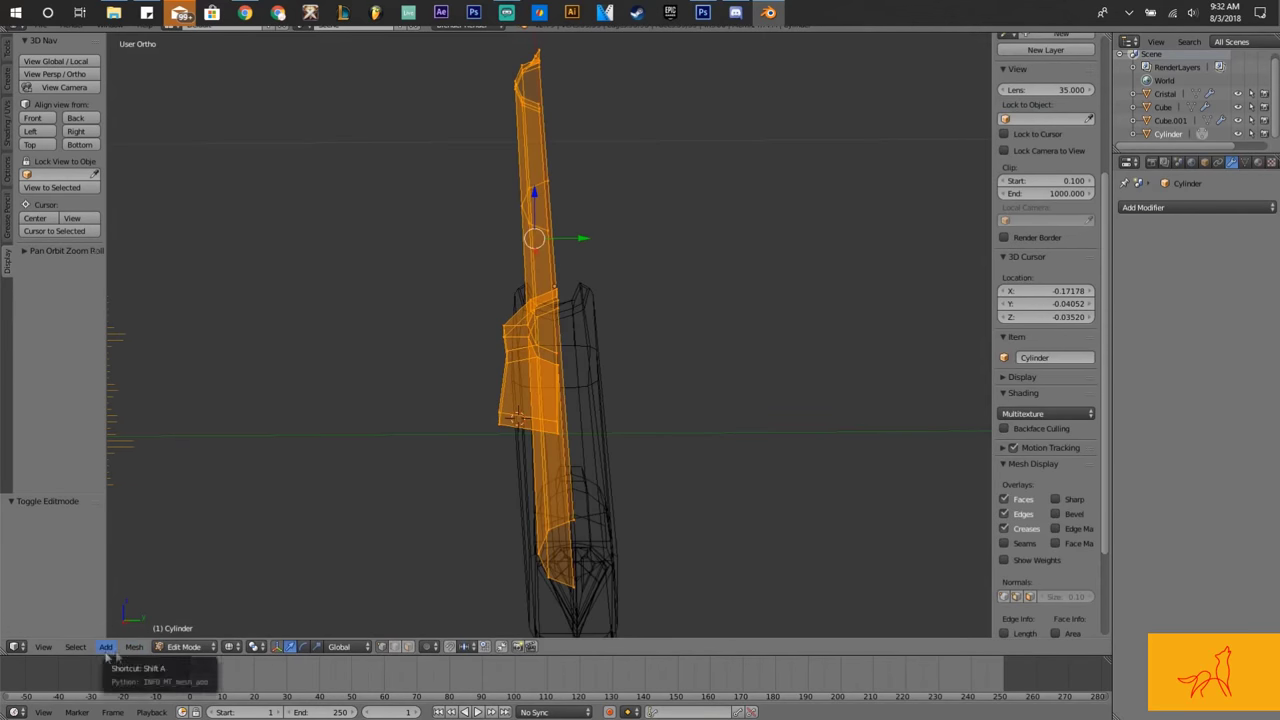
# Step: Add a Mirror modifier across Y with Merge enabled and check the mirrored side
pyautogui.click(1200, 207)
pyautogui.click(709, 337)
pyautogui.press('z')
pyautogui.moveTo(520, 330)
pyautogui.mouseDown(button='middle')
pyautogui.moveTo(490, 301)
pyautogui.moveTo(516, 326)
pyautogui.moveTo(791, 311)
pyautogui.moveTo(748, 349)
pyautogui.moveTo(762, 379)
pyautogui.mouseUp(button='middle')
pyautogui.press('a')
pyautogui.press('a')
pyautogui.press('z')
pyautogui.press('a')
pyautogui.moveTo(594, 280); pyautogui.dragTo(869, 293, button='middle')
pyautogui.press('z')
pyautogui.scroll(3, 511, 449)
pyautogui.moveTo(537, 420)
pyautogui.mouseDown(button='middle')
pyautogui.moveTo(557, 321)
pyautogui.moveTo(585, 373)
pyautogui.mouseUp(button='middle')
pyautogui.scroll(-3, 572, 345)
# Step: Inset the muzzle end face and extrude it twice
pyautogui.press('i')
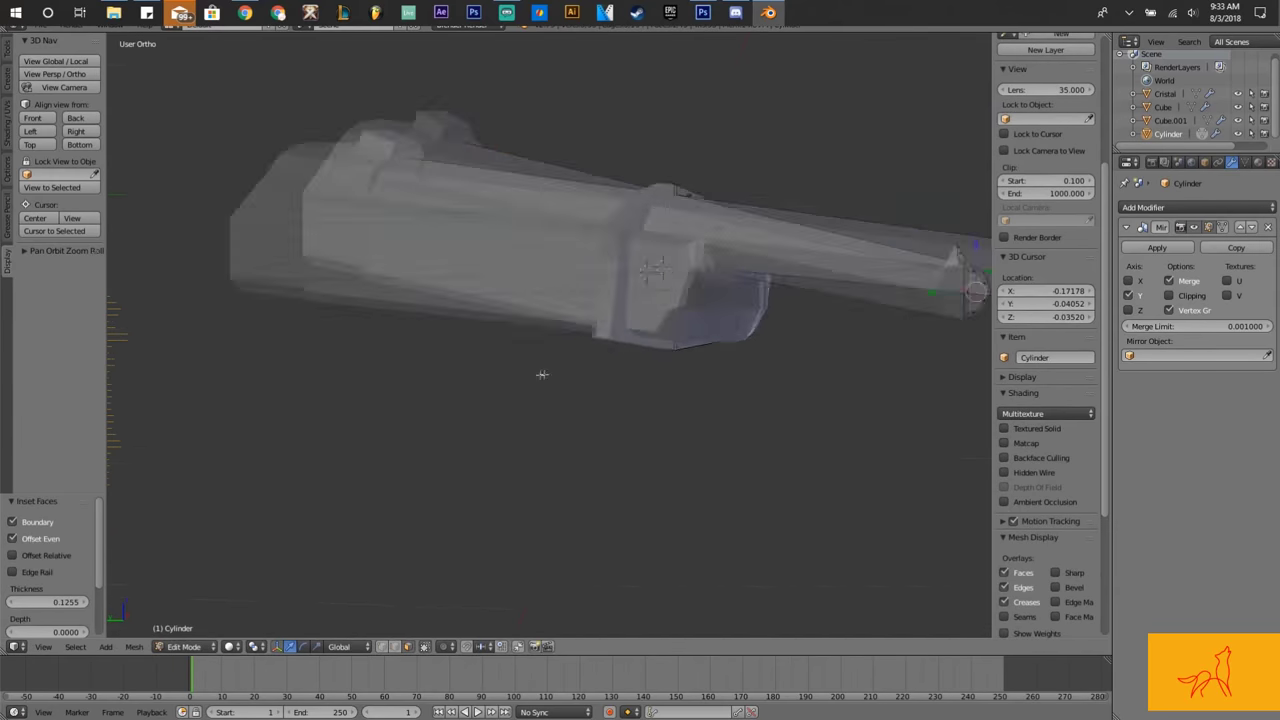
pyautogui.press('e')
pyautogui.click(585, 373)
pyautogui.press('KP_Decimal')
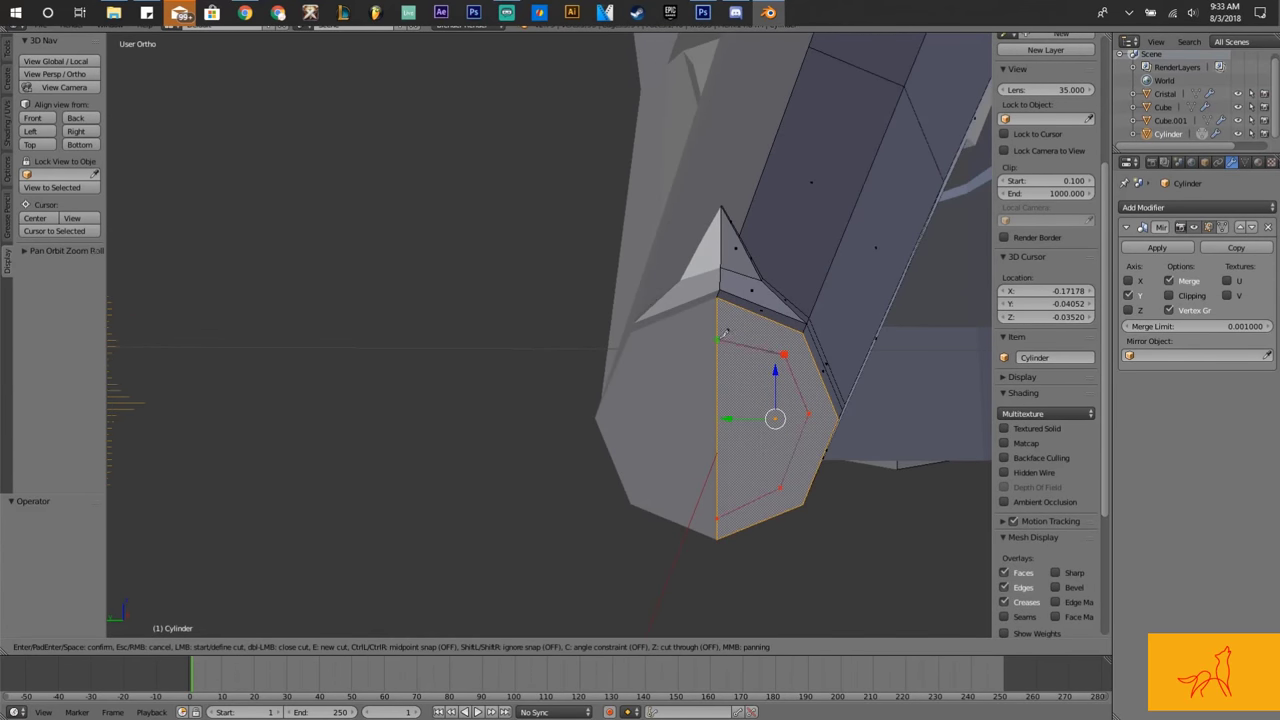
pyautogui.moveTo(788, 409); pyautogui.dragTo(528, 464, button='middle')
pyautogui.press('e')
pyautogui.click(528, 464)
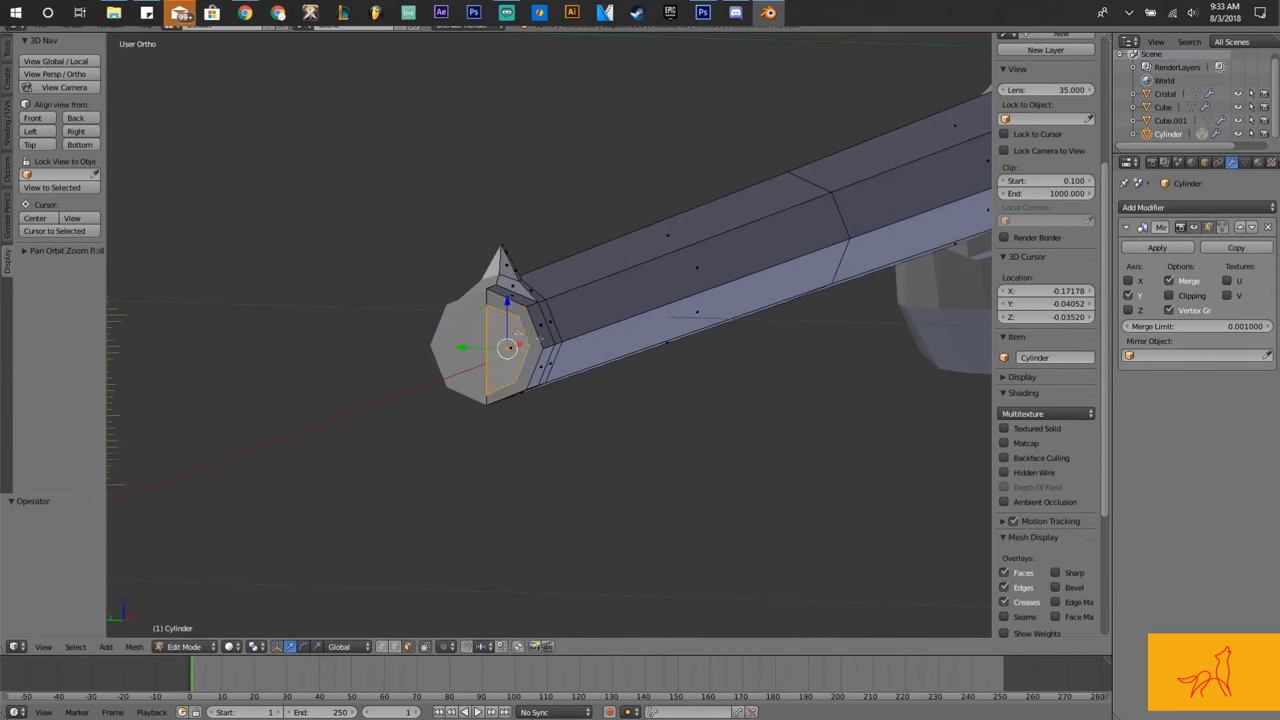
# Step: Push the muzzle face into the barrel, delete it to open the bore, and exit Edit Mode
pyautogui.press('e')
pyautogui.click(518, 333)
pyautogui.scroll(3, 583, 360)
pyautogui.click(538, 408)
pyautogui.scroll(-5, 594, 417)
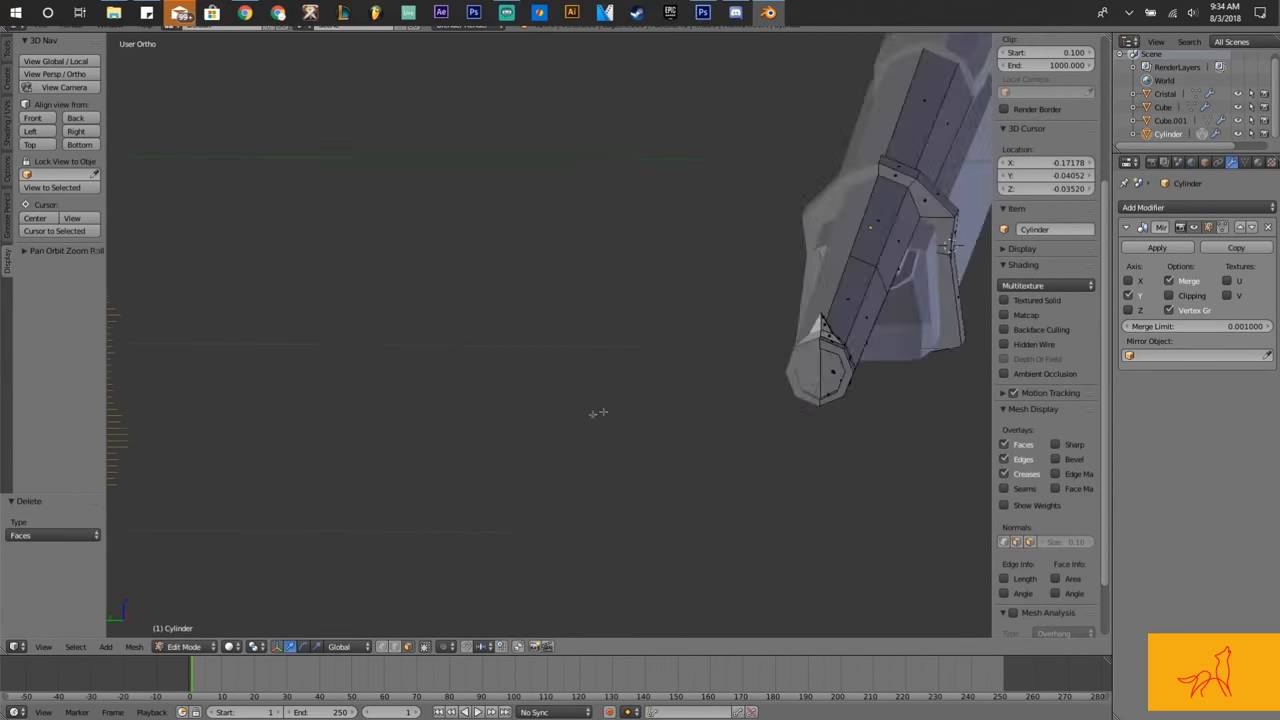
pyautogui.press('Tab')
pyautogui.moveTo(594, 417); pyautogui.dragTo(767, 394, button='middle')
pyautogui.moveTo(930, 470); pyautogui.dragTo(871, 449, button='middle')
pyautogui.scroll(-2, 1060, 512)
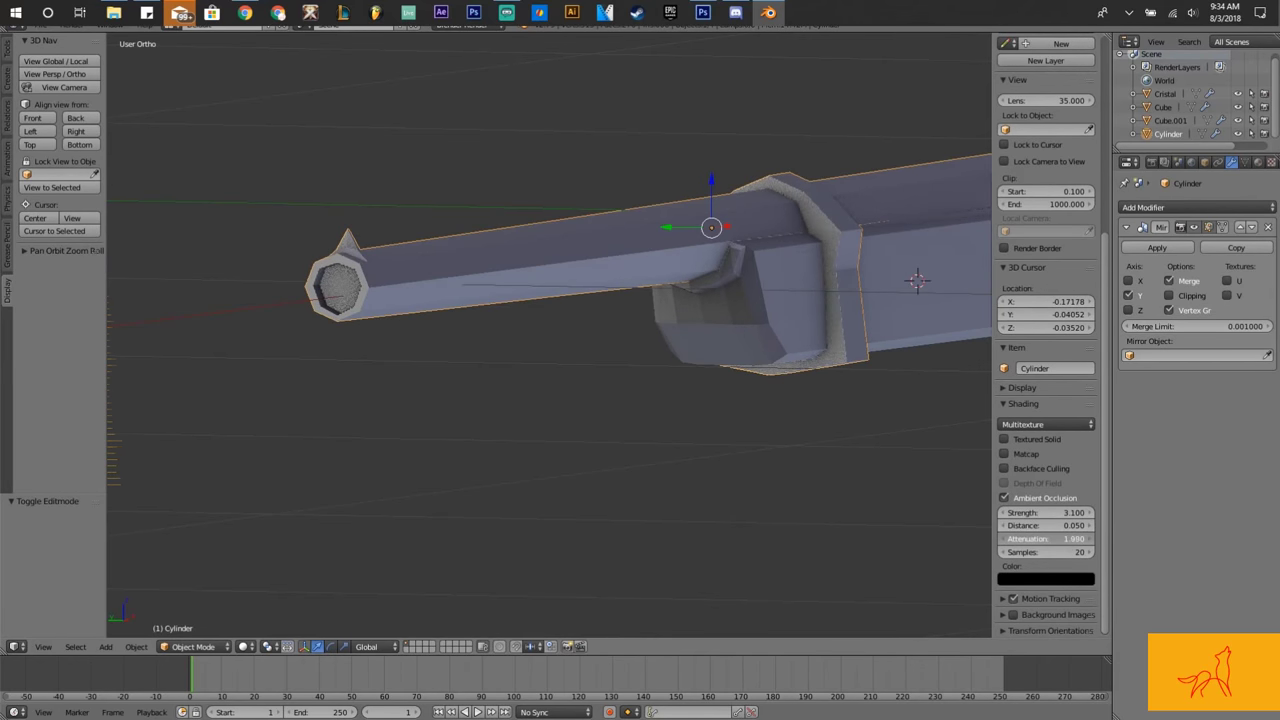
# Step: Raise the ambient occlusion attenuation to 3.150
pyautogui.moveTo(1046, 539); pyautogui.dragTo(1080, 539)
pyautogui.press('a')
pyautogui.moveTo(546, 500)
pyautogui.mouseDown(button='middle')
pyautogui.moveTo(737, 386)
pyautogui.moveTo(588, 463)
pyautogui.moveTo(1061, 566)
pyautogui.mouseUp(button='middle')
pyautogui.scroll(4, 588, 463)
pyautogui.moveTo(669, 540)
pyautogui.mouseDown(button='middle')
pyautogui.moveTo(531, 411)
pyautogui.moveTo(680, 429)
pyautogui.moveTo(800, 397)
pyautogui.mouseUp(button='middle')
# Step: Add a loop cut across the rifle body
pyautogui.press('Tab')
pyautogui.rightClick(548, 291)
pyautogui.moveTo(548, 291)
pyautogui.mouseDown(button='middle')
pyautogui.moveTo(654, 303)
pyautogui.moveTo(713, 269)
pyautogui.moveTo(646, 311)
pyautogui.moveTo(900, 306)
pyautogui.moveTo(751, 337)
pyautogui.mouseUp(button='middle')
pyautogui.press('Tab')
pyautogui.press('Tab')
pyautogui.hotkey('ctrl', 'r')
pyautogui.click(760, 420)
pyautogui.press('KP_1')
pyautogui.press('ctrl+KP_3')
pyautogui.scroll(-5, 592, 411)
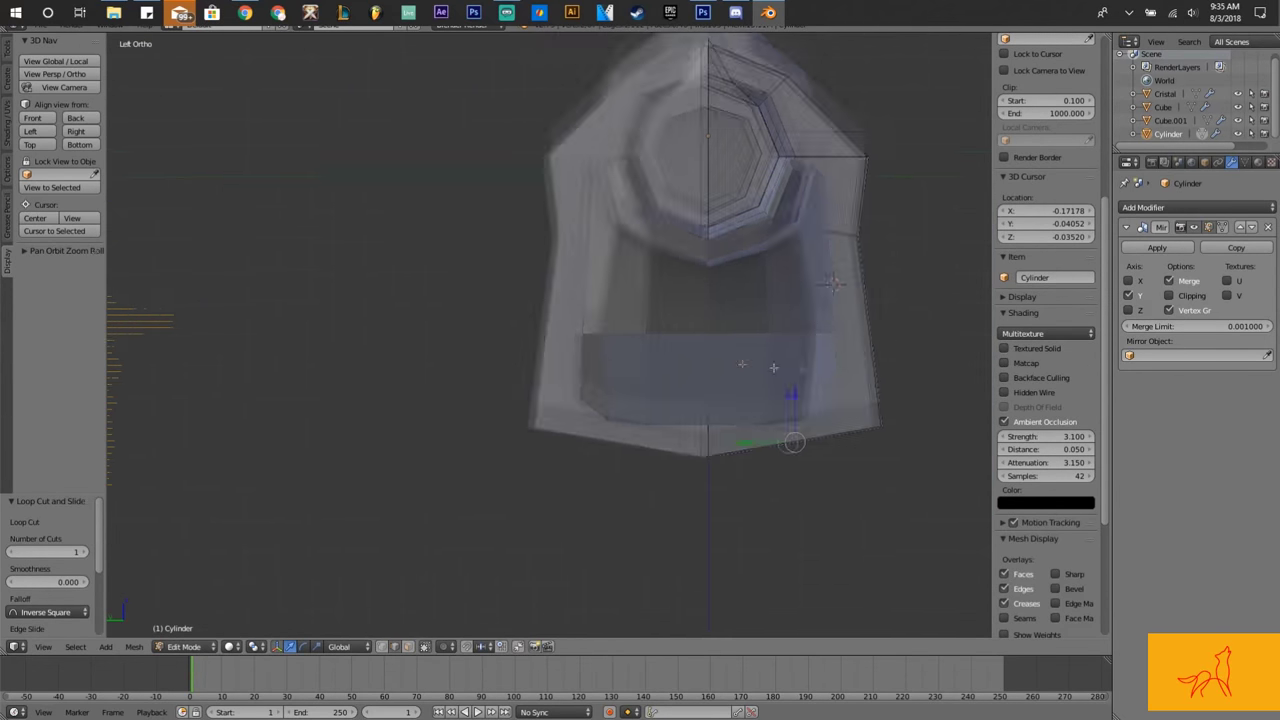
pyautogui.moveTo(966, 490); pyautogui.dragTo(708, 449, button='middle')
pyautogui.scroll(4, 757, 471)
# Step: Nudge the selected vertices slightly down along Z in side view
pyautogui.press('z')
pyautogui.press('z')
pyautogui.moveTo(875, 421)
pyautogui.mouseDown(button='middle')
pyautogui.moveTo(866, 440)
pyautogui.moveTo(866, 226)
pyautogui.moveTo(849, 374)
pyautogui.moveTo(833, 370)
pyautogui.mouseUp(button='middle')
pyautogui.press('Tab')
pyautogui.press('Tab')
pyautogui.scroll(3, 833, 370)
pyautogui.press('ctrl+KP_3')
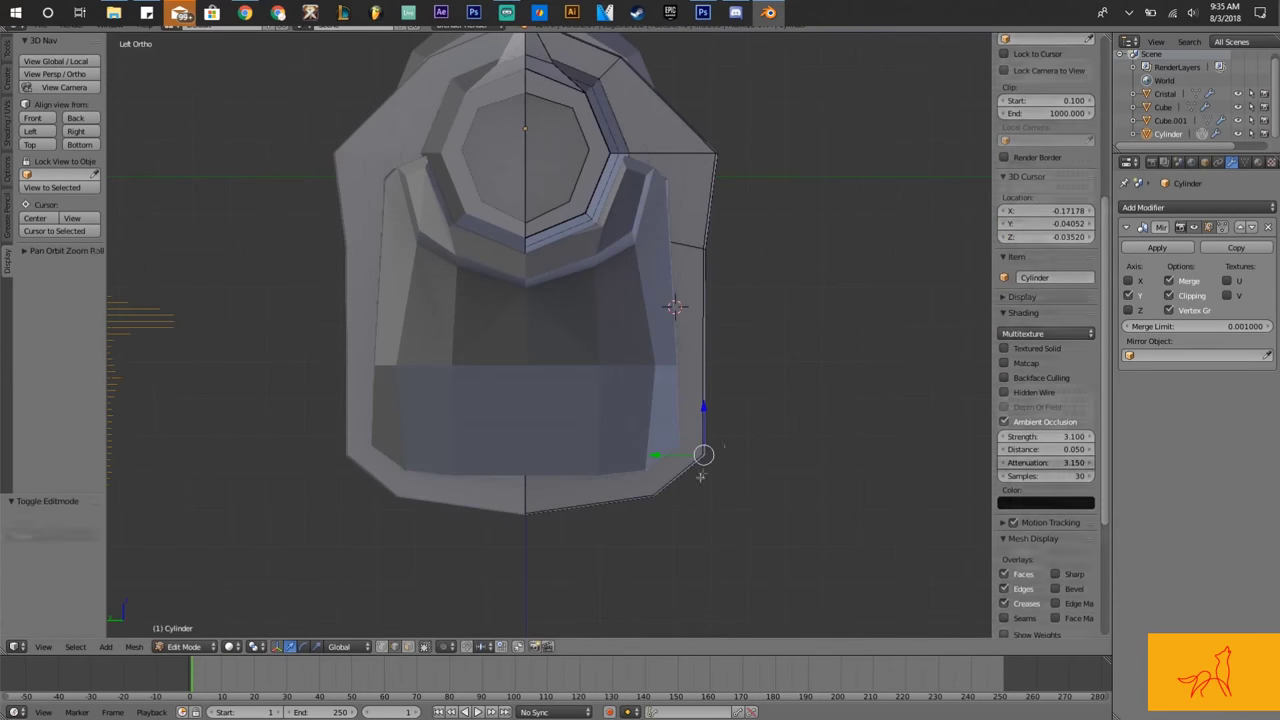
pyautogui.press('z')
pyautogui.press('a')
pyautogui.press('z')
pyautogui.scroll(2, 740, 414)
pyautogui.scroll(3, 740, 414)
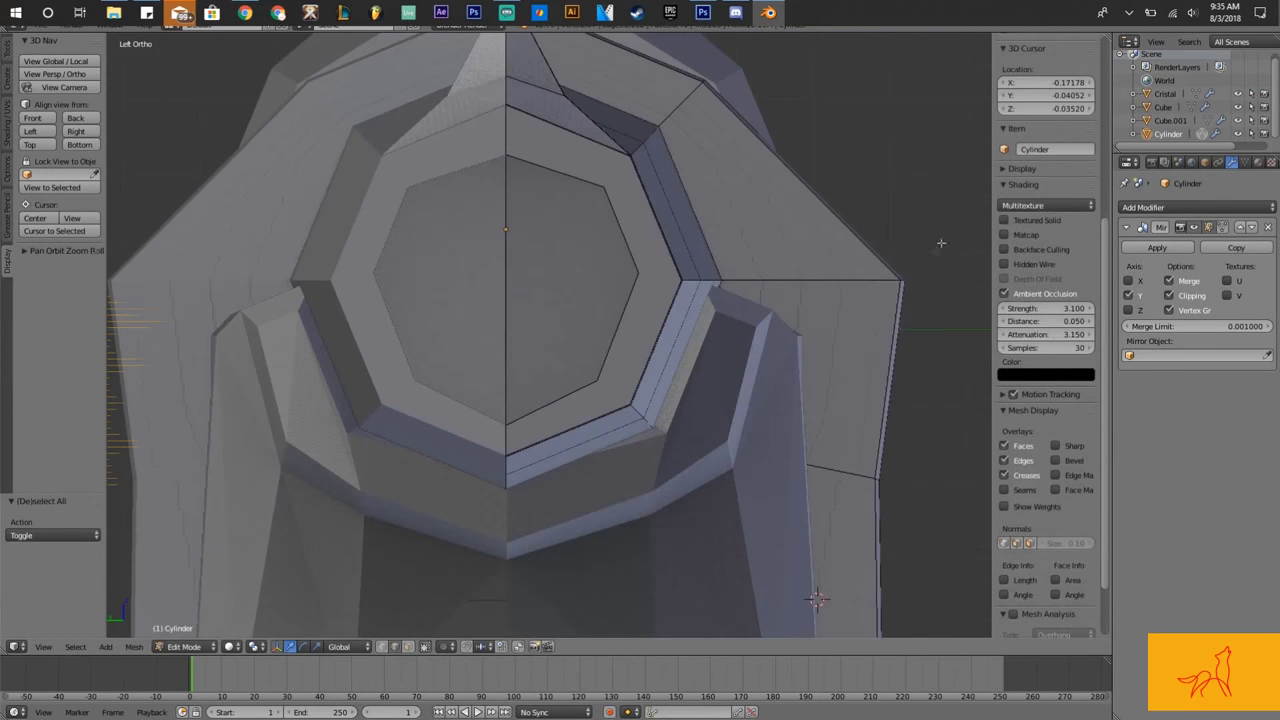
pyautogui.press('g')
pyautogui.press('z')
pyautogui.click(552, 149)
# Step: Make a knife cut on the body from the front view
pyautogui.press('z')
pyautogui.moveTo(552, 149)
pyautogui.mouseDown(button='middle')
pyautogui.moveTo(520, 171)
pyautogui.moveTo(716, 265)
pyautogui.moveTo(720, 329)
pyautogui.moveTo(751, 334)
pyautogui.moveTo(737, 322)
pyautogui.moveTo(598, 356)
pyautogui.mouseUp(button='middle')
pyautogui.press('z')
pyautogui.press('KP_1')
pyautogui.press('a')
pyautogui.press('k')
pyautogui.press('Return')
pyautogui.hotkey('ctrl', 'Tab')
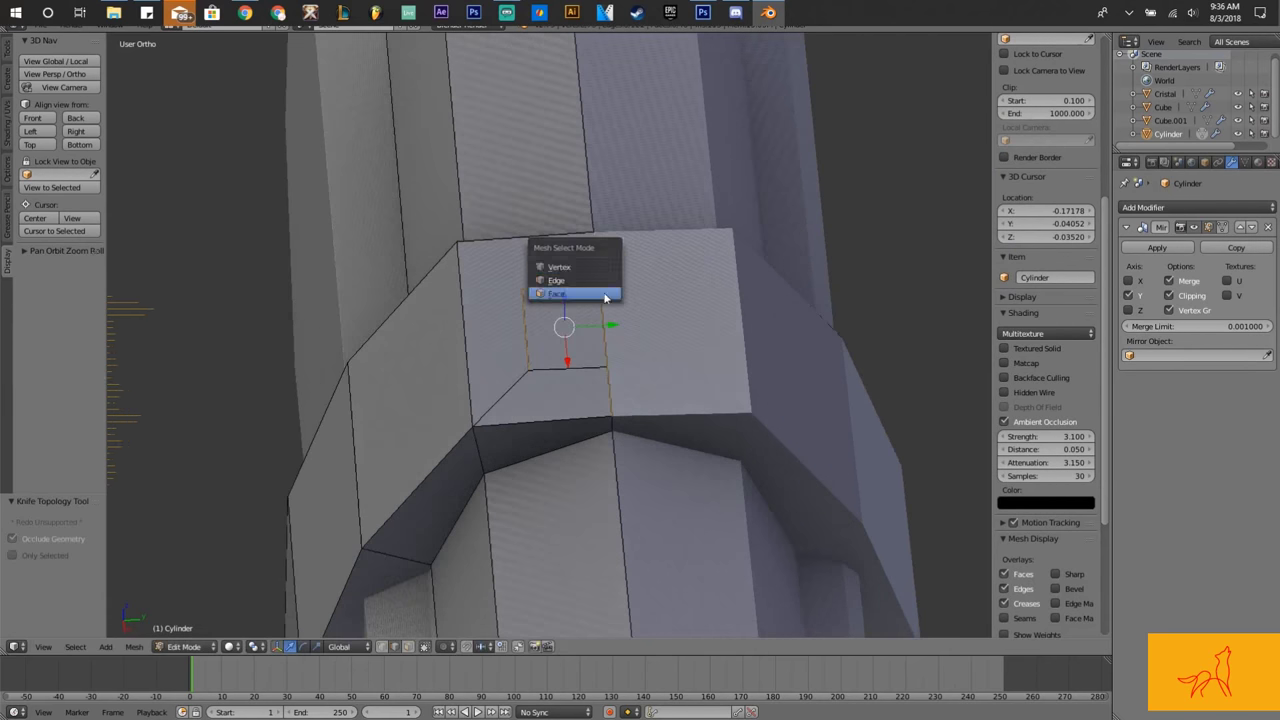
# Step: Extrude the selected underside face of the body into a small narrow block
pyautogui.click(560, 302)
pyautogui.moveTo(560, 302); pyautogui.dragTo(730, 197, button='middle')
pyautogui.press('e')
pyautogui.click(730, 197)
pyautogui.click(610, 207)
pyautogui.press('Tab')
# Step: Save the file over the existing copy
pyautogui.press('a')
pyautogui.moveTo(640, 300); pyautogui.dragTo(688, 323, button='middle')
pyautogui.hotkey('ctrl', 's')
pyautogui.click(669, 358)
# Step: Add a loop cut around the barrel band in Edit Mode
pyautogui.scroll(5, 597, 391)
pyautogui.moveTo(597, 391)
pyautogui.mouseDown(button='middle')
pyautogui.moveTo(680, 297)
pyautogui.moveTo(600, 366)
pyautogui.mouseUp(button='middle')
pyautogui.press('Tab')
pyautogui.scroll(4, 557, 463)
pyautogui.moveTo(557, 463); pyautogui.dragTo(527, 381, button='middle')
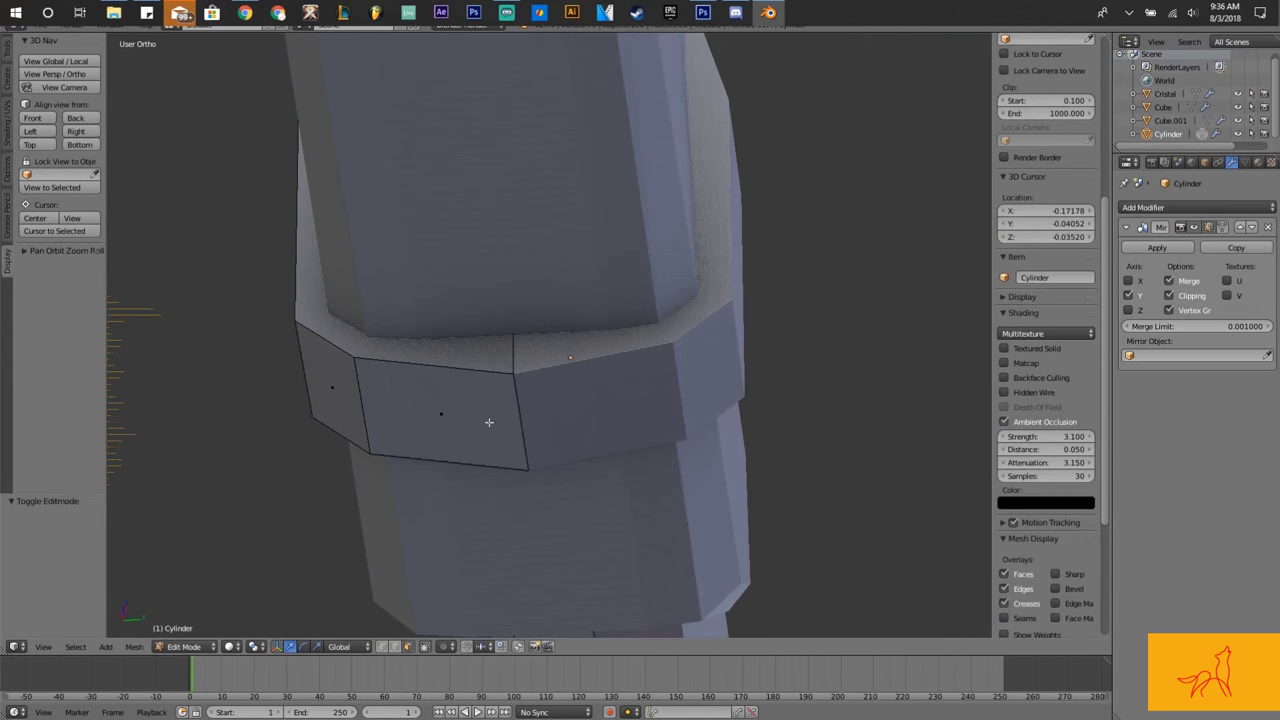
pyautogui.hotkey('ctrl', 'r')
pyautogui.click(527, 381)
pyautogui.scroll(3, 599, 372)
pyautogui.moveTo(599, 372)
pyautogui.mouseDown(button='middle')
pyautogui.moveTo(666, 335)
pyautogui.moveTo(503, 368)
pyautogui.mouseUp(button='middle')
pyautogui.hotkey('ctrl', 'r')
pyautogui.press('Escape')
pyautogui.press('a')
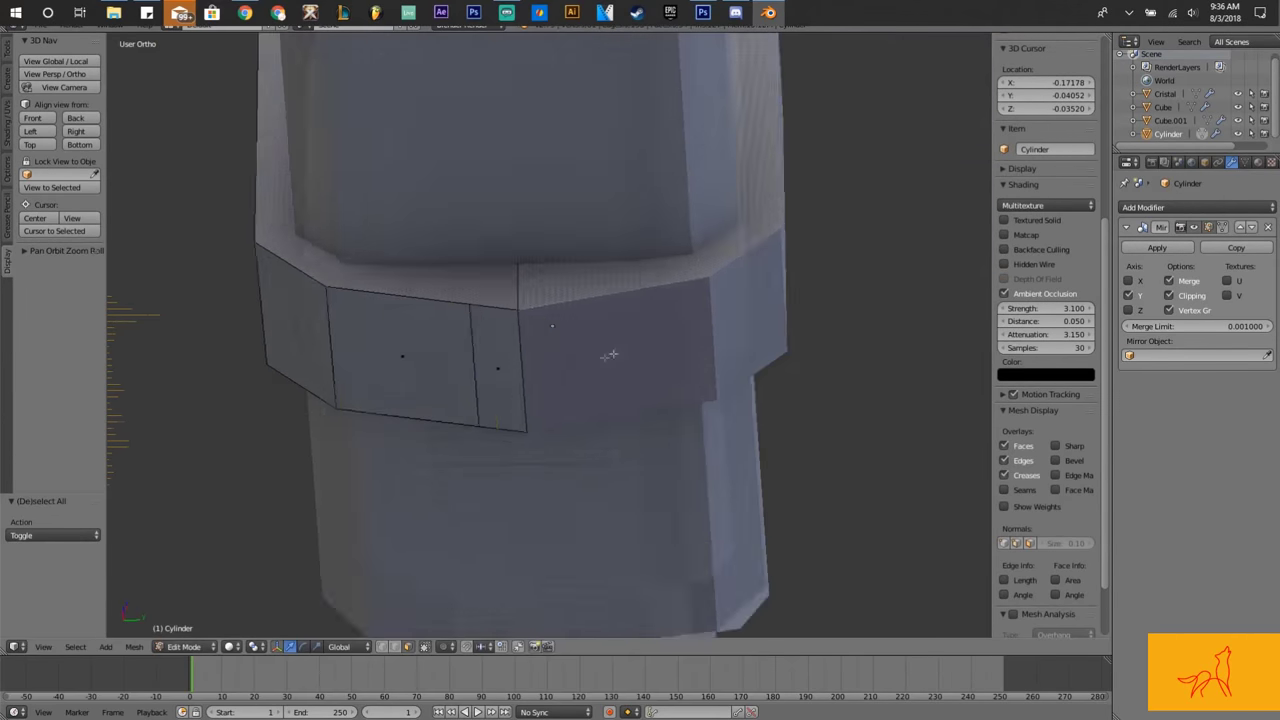
# Step: Knife-cut the band's face, bevel the new edge and scale the face along X to 0.802
pyautogui.press('k')
pyautogui.click(516, 377)
pyautogui.press('Return')
pyautogui.moveTo(655, 347)
pyautogui.mouseDown(button='middle')
pyautogui.moveTo(512, 442)
pyautogui.moveTo(823, 414)
pyautogui.moveTo(757, 449)
pyautogui.moveTo(657, 385)
pyautogui.mouseUp(button='middle')
pyautogui.hotkey('ctrl', 'b')
pyautogui.press('s')
pyautogui.press('x')
pyautogui.click(557, 474)
pyautogui.press('z')
pyautogui.scroll(5, 701, 395)
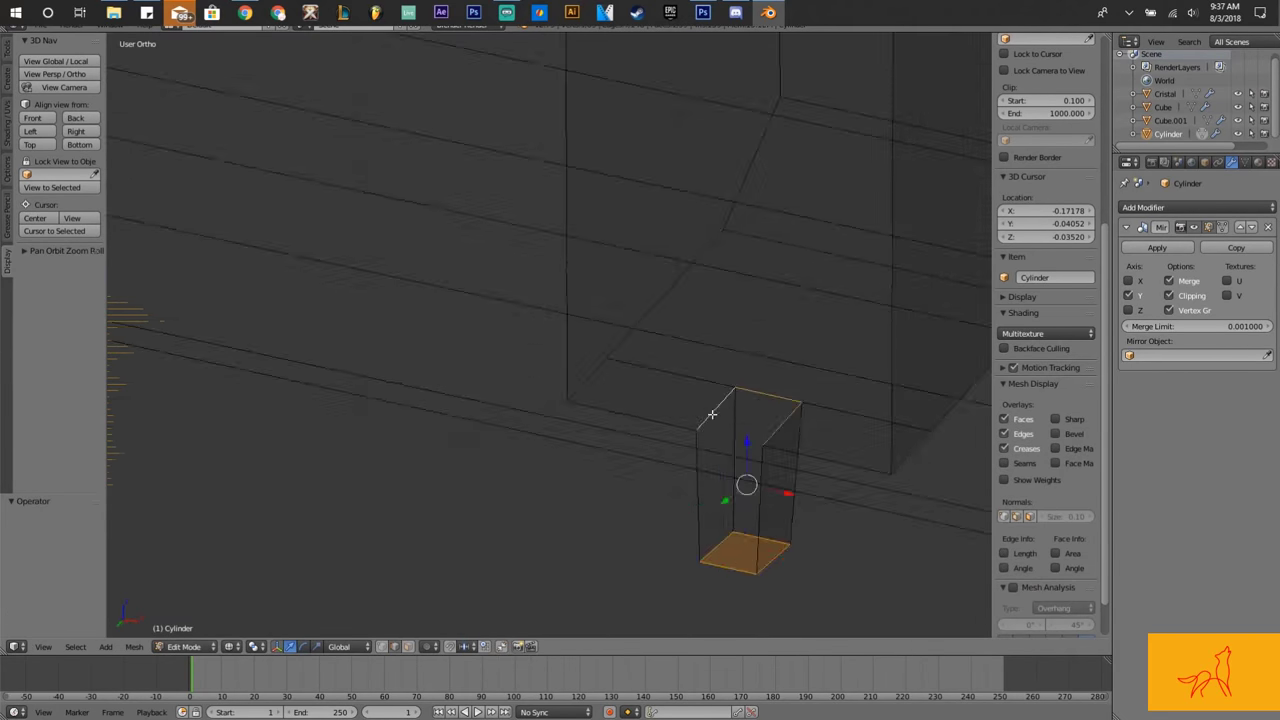
# Step: Enter face-select Edit Mode on the small lug piece and view it from the side
pyautogui.scroll(-3, 712, 414)
pyautogui.press('z')
pyautogui.press('Tab')
pyautogui.moveTo(754, 442); pyautogui.dragTo(608, 400, button='middle')
pyautogui.press('Tab')
pyautogui.hotkey('ctrl', 'Tab')
pyautogui.click(503, 420)
pyautogui.moveTo(946, 194)
pyautogui.mouseDown(button='middle')
pyautogui.moveTo(763, 360)
pyautogui.moveTo(472, 358)
pyautogui.mouseUp(button='middle')
pyautogui.press('a')
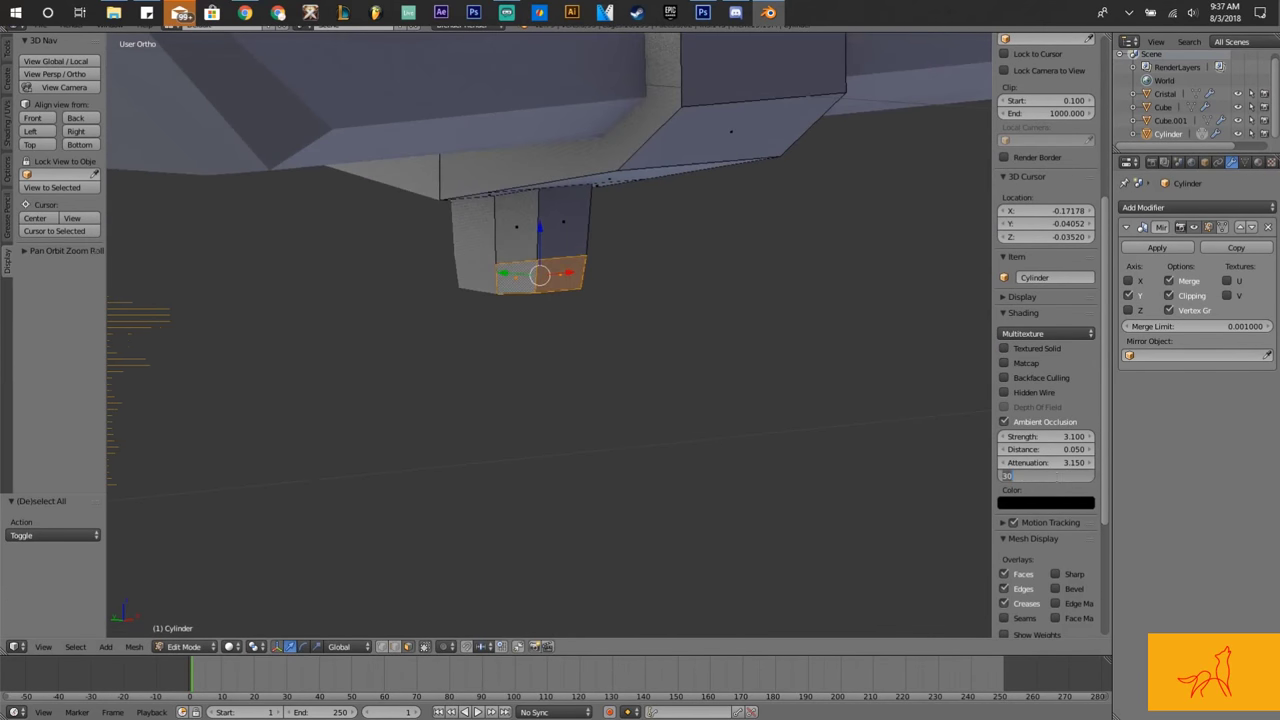
pyautogui.click(41, 130)
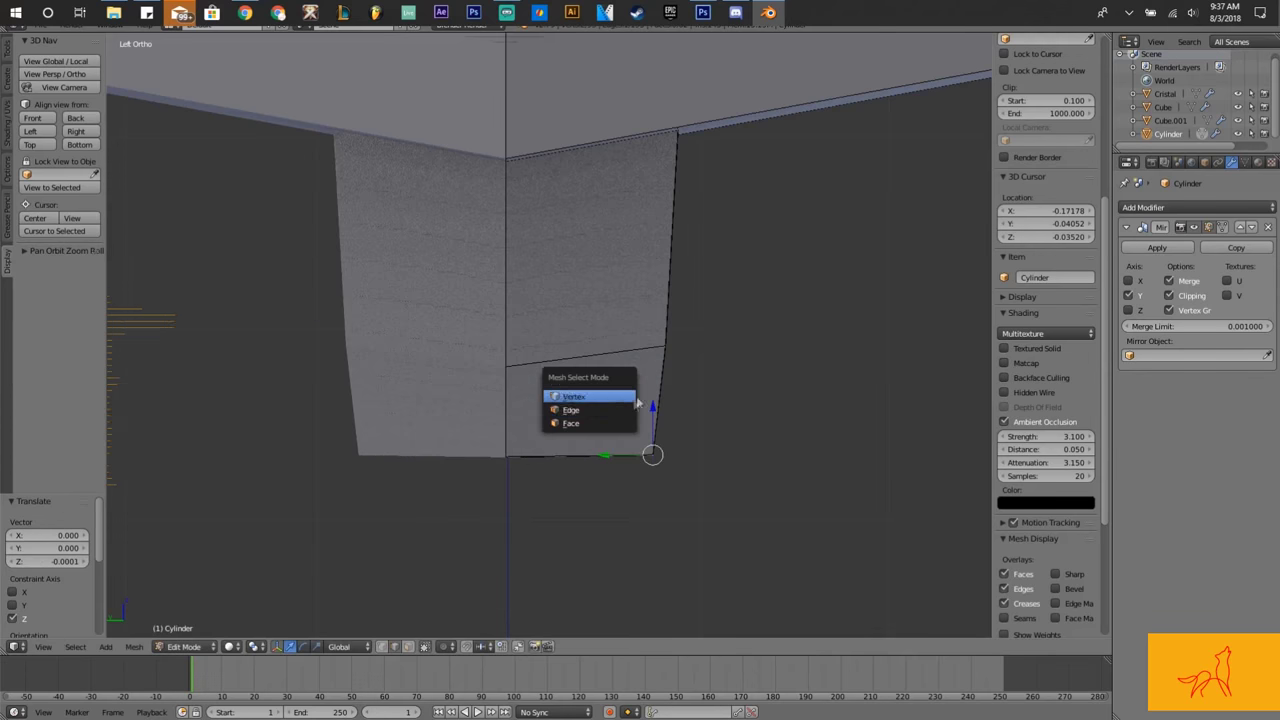
pyautogui.press('z')
pyautogui.press('a')
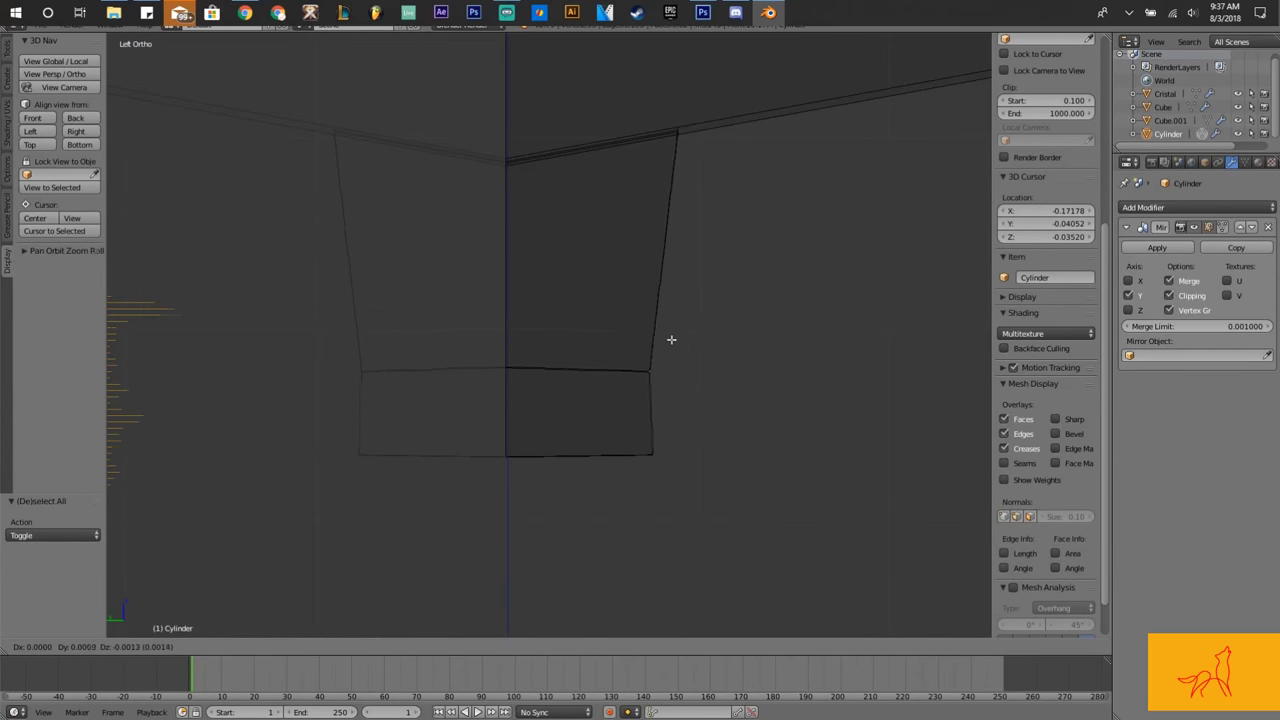
# Step: Select the whole bottom block beneath the lug with Ctrl+L
pyautogui.moveTo(671, 340); pyautogui.dragTo(626, 375, button='right')
pyautogui.press('z')
pyautogui.click(547, 441)
pyautogui.press('a')
pyautogui.moveTo(777, 397); pyautogui.dragTo(3, 62, button='middle')
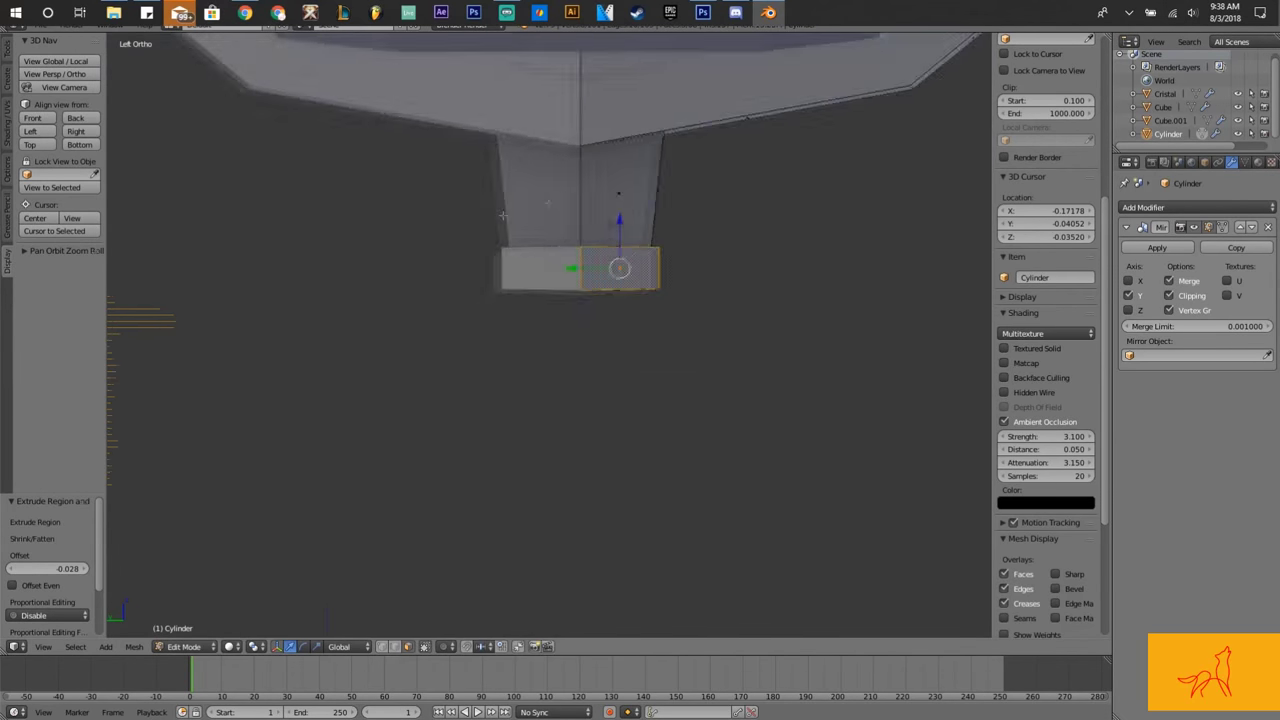
pyautogui.moveTo(497, 290); pyautogui.dragTo(443, 299, button='middle')
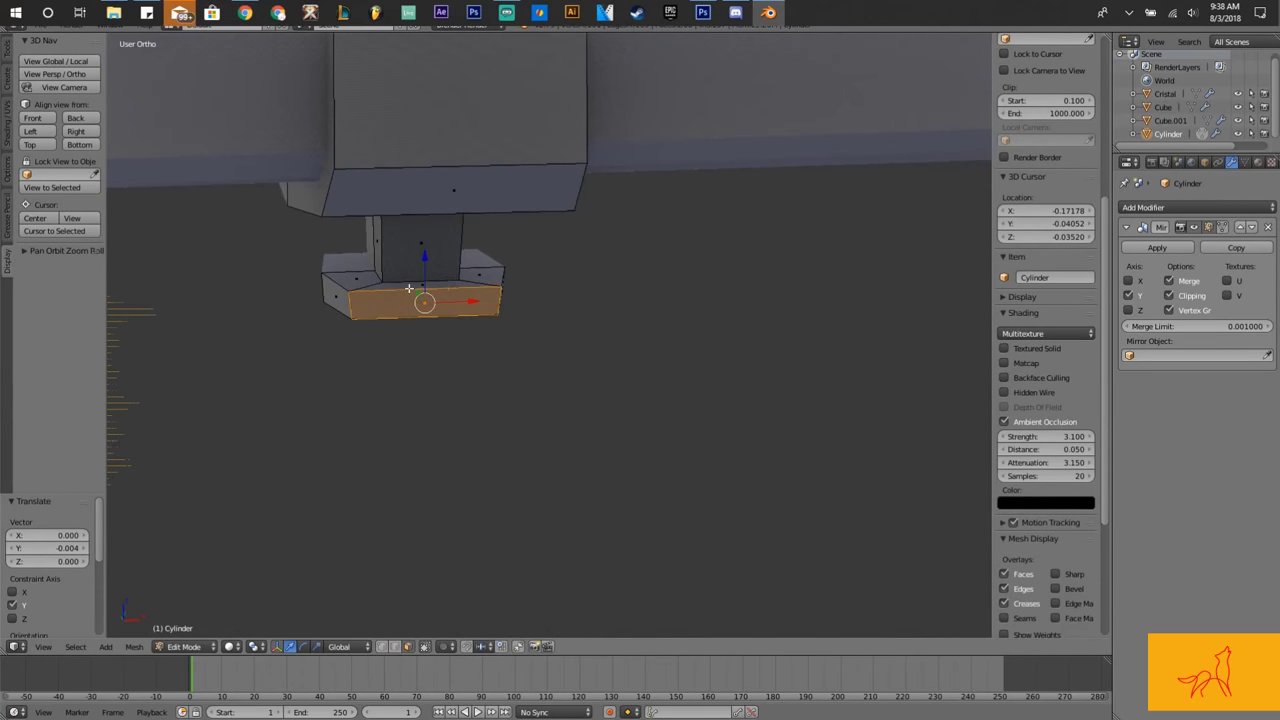
pyautogui.press('z')
pyautogui.hotkey('ctrl', 'l')
pyautogui.press('KP_Decimal')
pyautogui.moveTo(422, 222); pyautogui.dragTo(447, 346, button='middle')
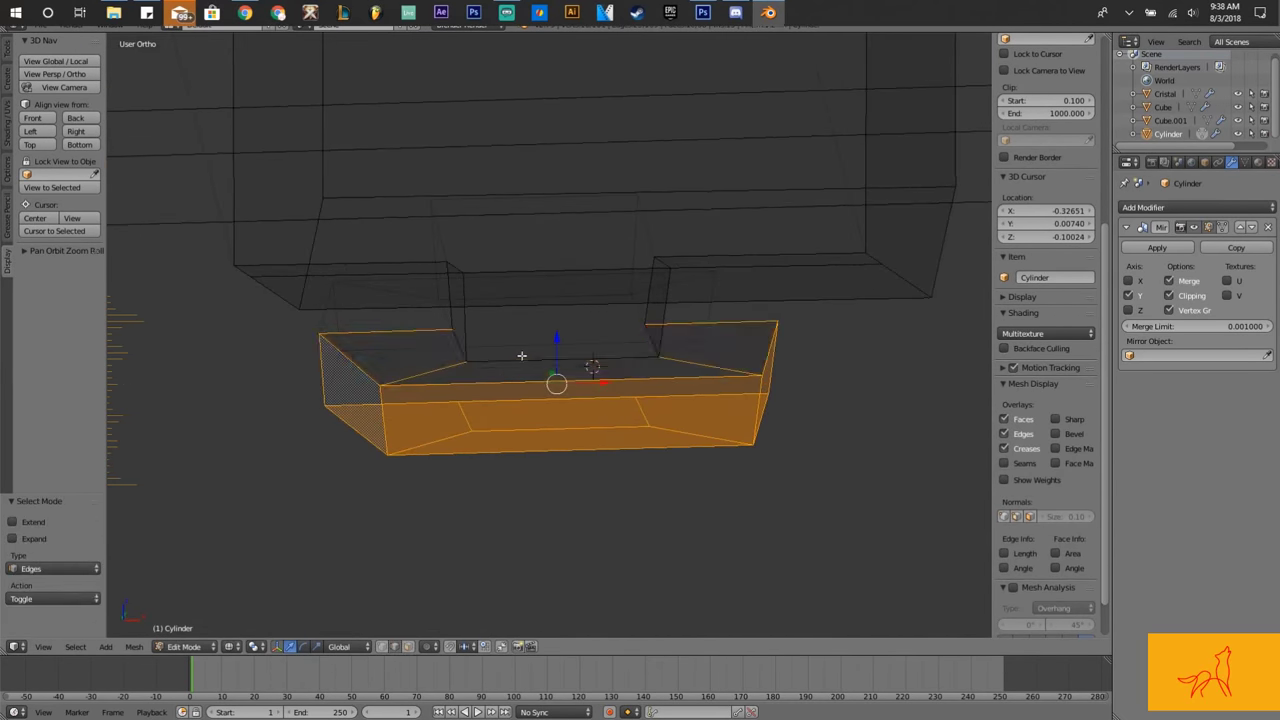
# Step: Select the bottom slab's edge loop and shrink it to 0.665 to taper the block
pyautogui.press('a')
pyautogui.rightClick(447, 346)
pyautogui.click(745, 340)
pyautogui.moveTo(745, 340); pyautogui.dragTo(763, 258, button='middle')
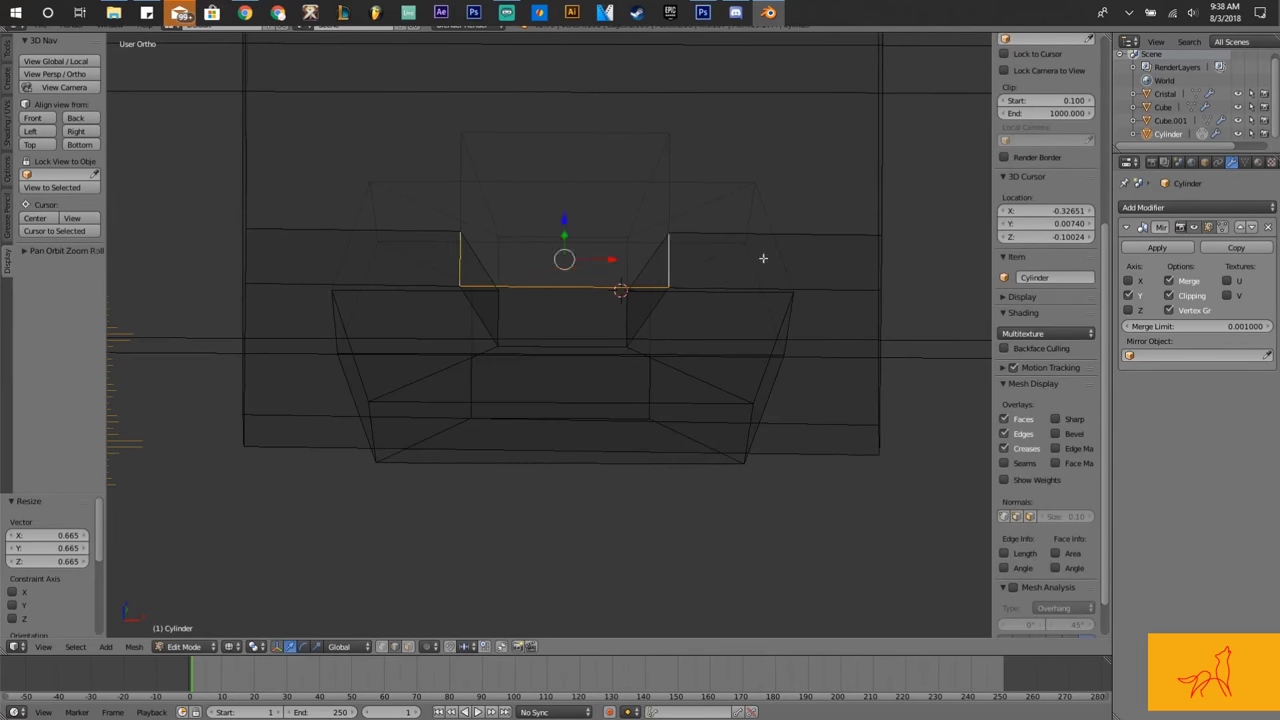
pyautogui.click(645, 281)
pyautogui.moveTo(645, 281); pyautogui.dragTo(643, 380, button='middle')
pyautogui.press('a')
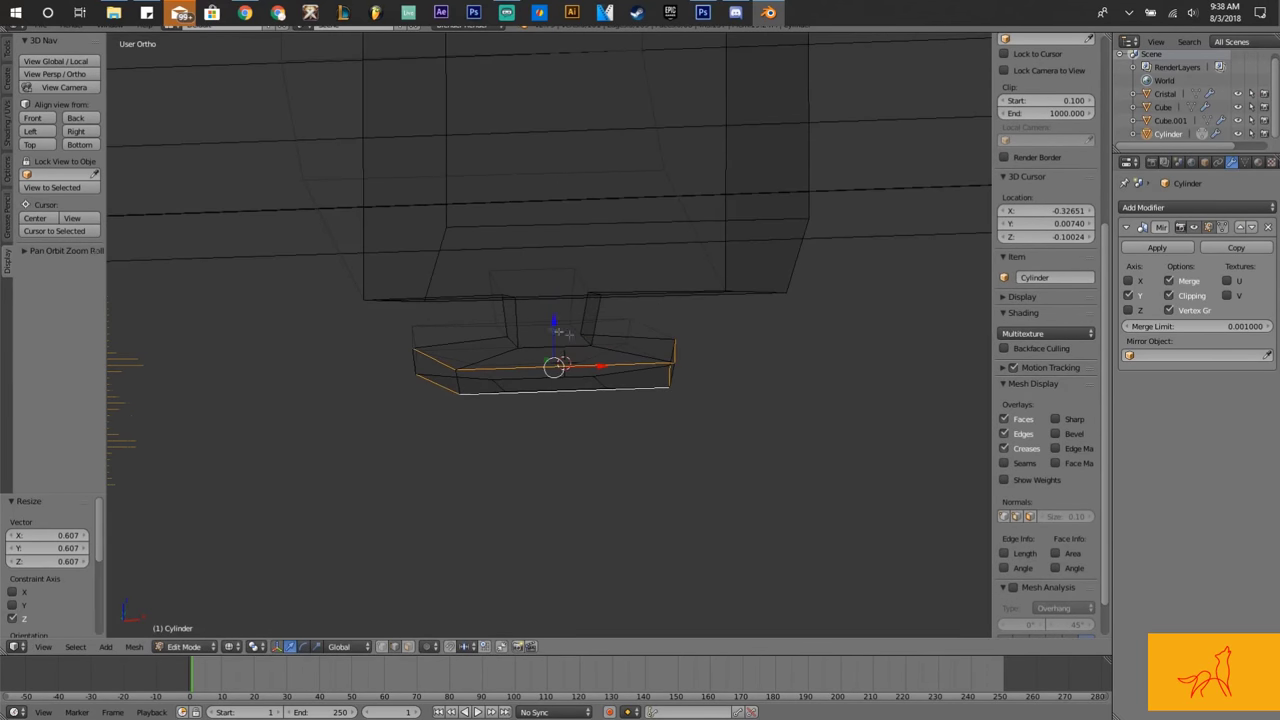
pyautogui.press('Tab')
# Step: Flatten the slab along Z into a thin foot and return to Object Mode
pyautogui.press('z')
pyautogui.moveTo(694, 344)
pyautogui.mouseDown(button='middle')
pyautogui.moveTo(643, 377)
pyautogui.moveTo(629, 371)
pyautogui.mouseUp(button='middle')
pyautogui.press('a')
pyautogui.press('Tab')
pyautogui.press('z')
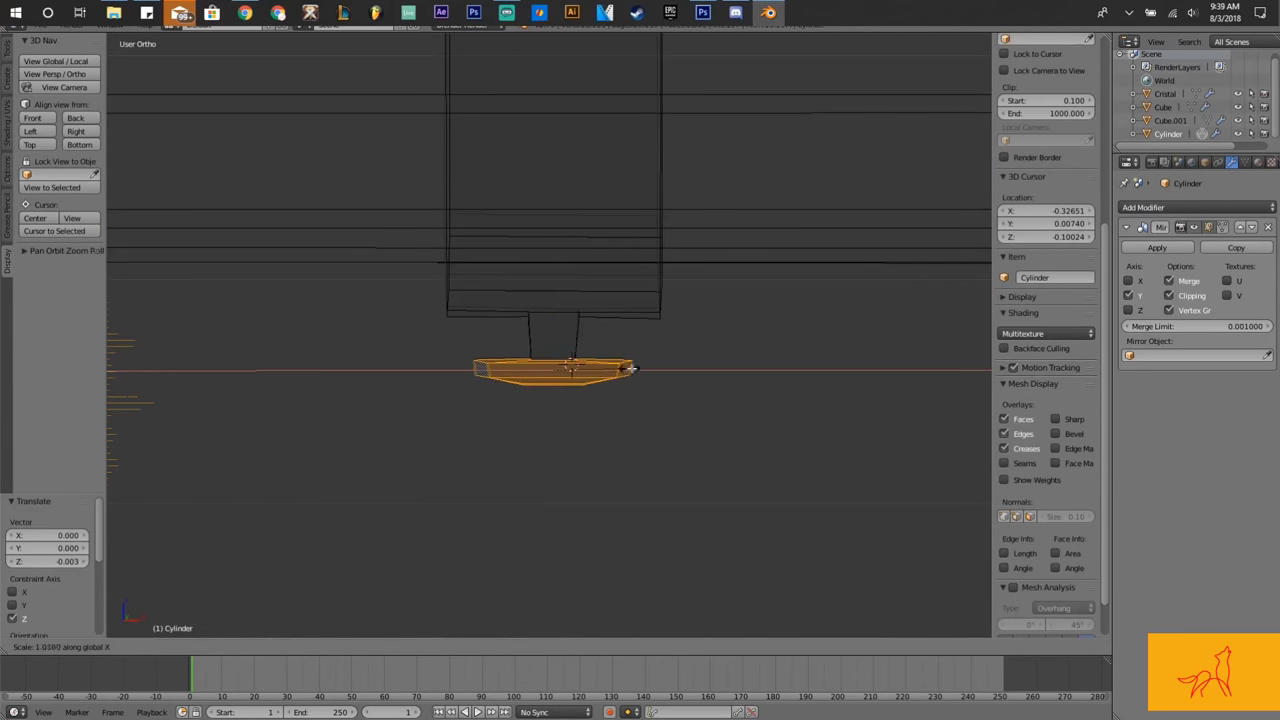
pyautogui.click(685, 365)
pyautogui.press('Tab')
pyautogui.press('z')
pyautogui.moveTo(685, 365); pyautogui.dragTo(680, 337, button='middle')
pyautogui.scroll(-3, 686, 395)
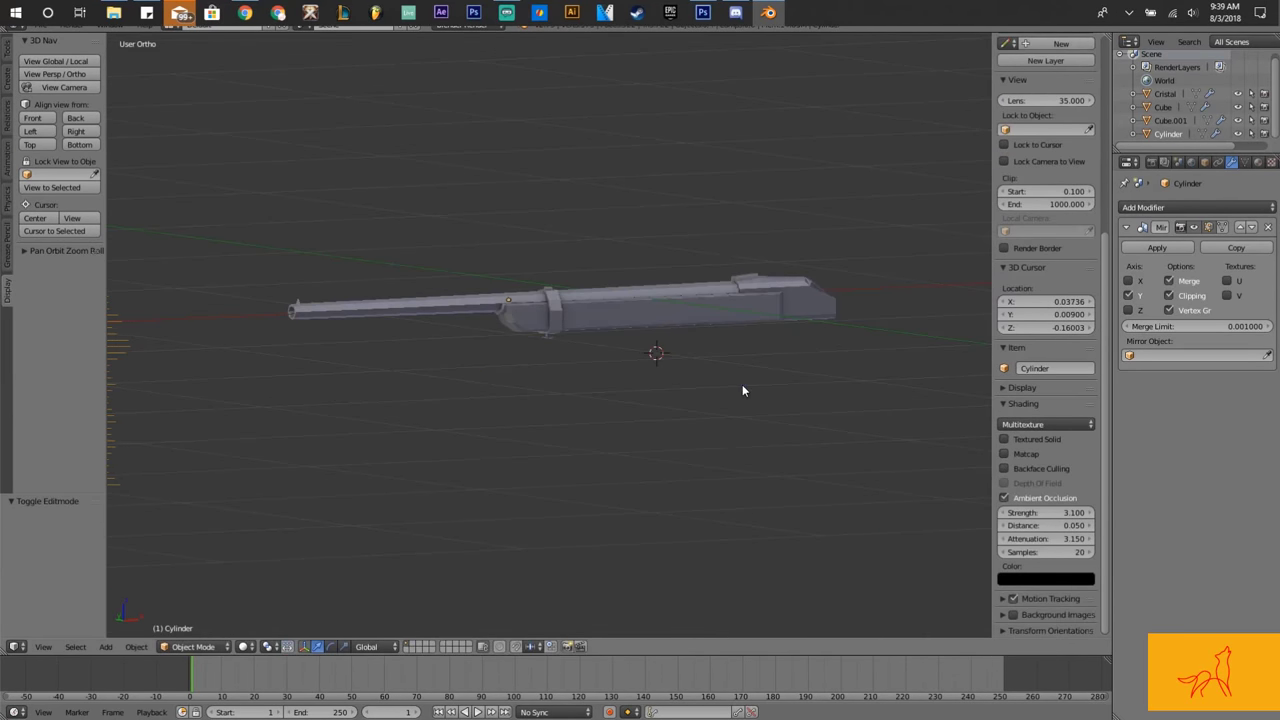
# Step: Save the rifle file over its existing copy
pyautogui.scroll(3, 742, 391)
pyautogui.moveTo(734, 369)
pyautogui.mouseDown(button='middle')
pyautogui.moveTo(524, 376)
pyautogui.moveTo(534, 286)
pyautogui.mouseUp(button='middle')
pyautogui.press('Tab')
pyautogui.press('z')
pyautogui.scroll(-3, 678, 368)
pyautogui.hotkey('ctrl', 's')
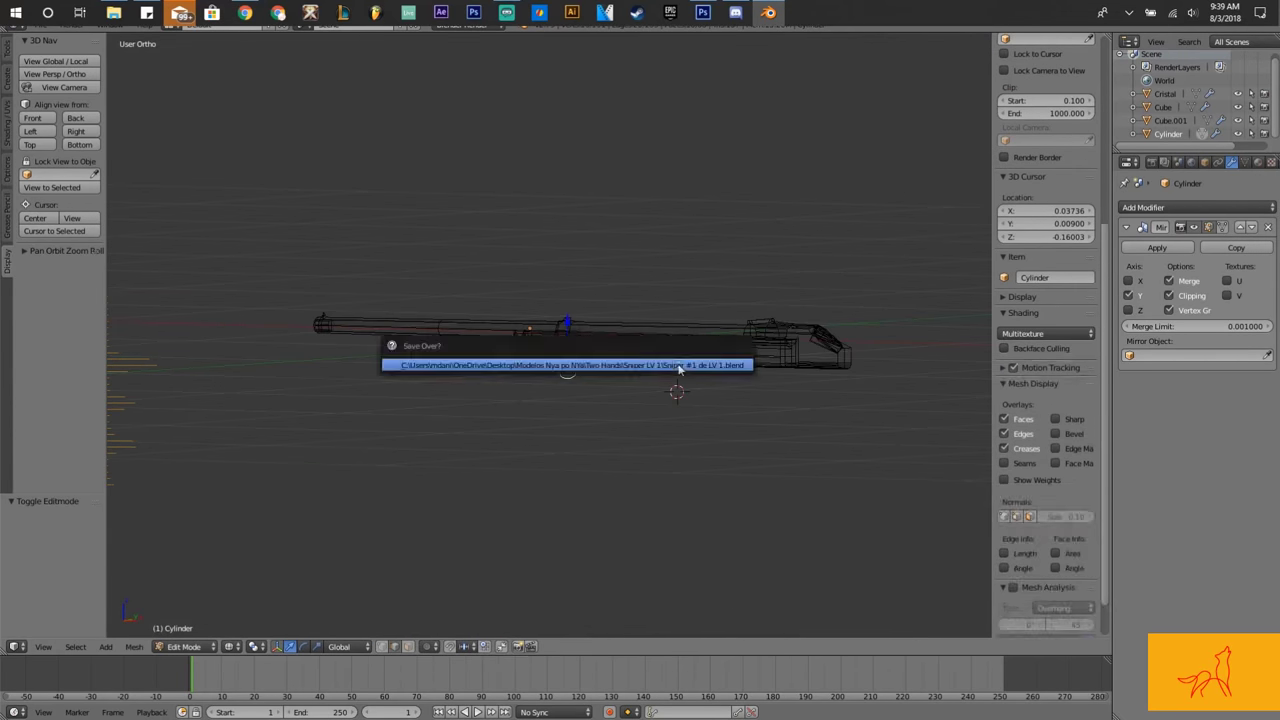
pyautogui.click(678, 368)
pyautogui.press('Tab')
pyautogui.press('z')
# Step: Place the 3D cursor at the receiver's rear end for the new small cube
pyautogui.moveTo(678, 368)
pyautogui.mouseDown(button='middle')
pyautogui.moveTo(523, 237)
pyautogui.moveTo(758, 102)
pyautogui.mouseUp(button='middle')
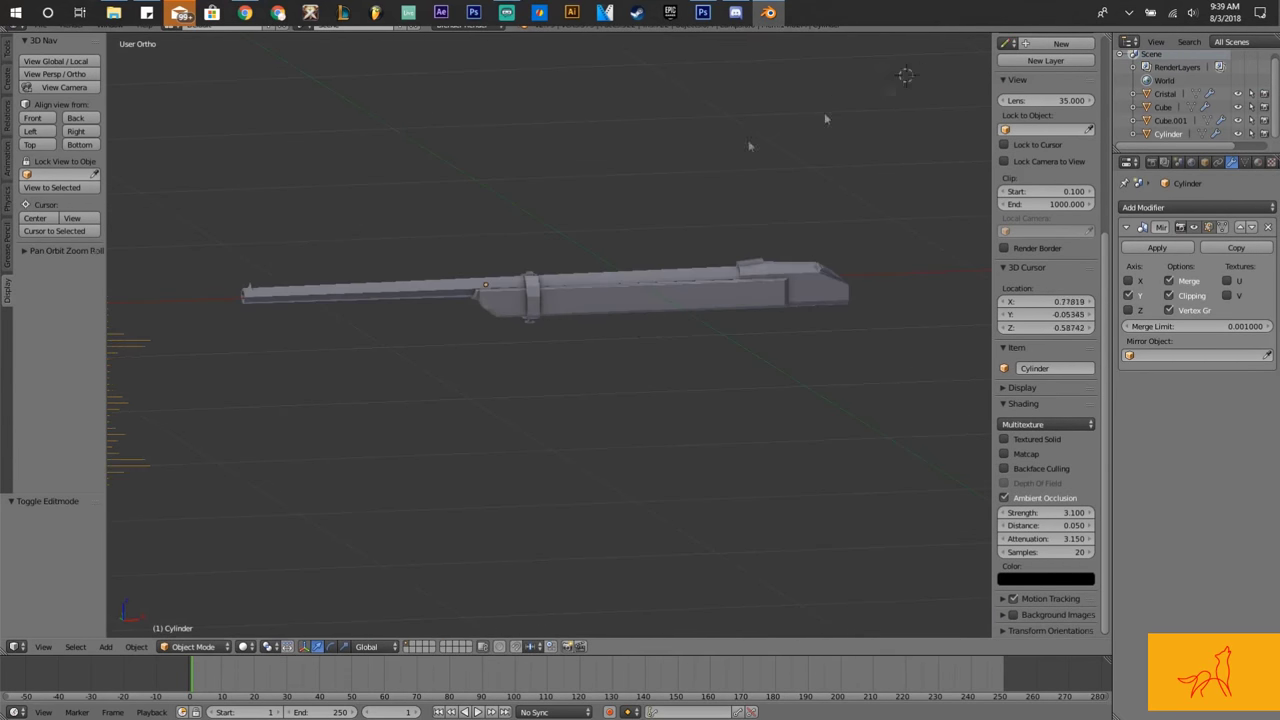
pyautogui.scroll(2, 640, 223)
pyautogui.click(698, 136)
pyautogui.moveTo(698, 136); pyautogui.dragTo(545, 365, button='middle')
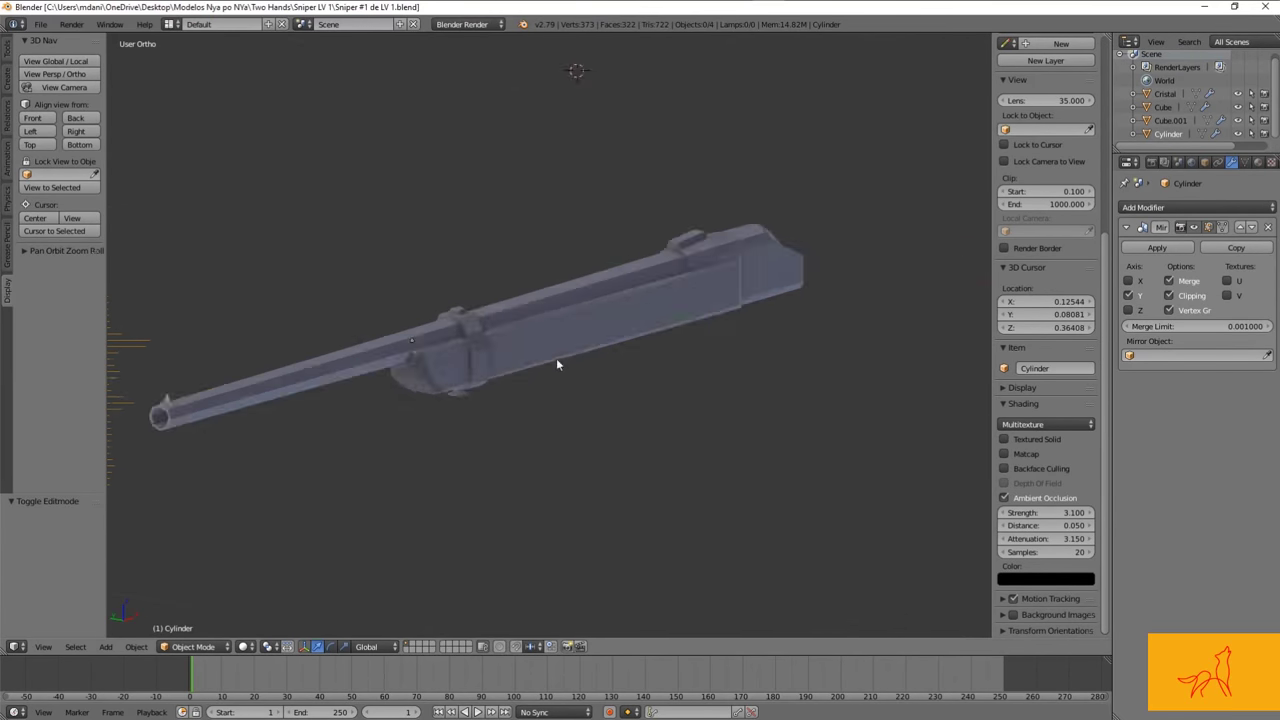
pyautogui.scroll(3, 580, 300)
pyautogui.scroll(-5, 580, 298)
pyautogui.moveTo(580, 298); pyautogui.dragTo(555, 298, button='middle')
pyautogui.scroll(4, 611, 318)
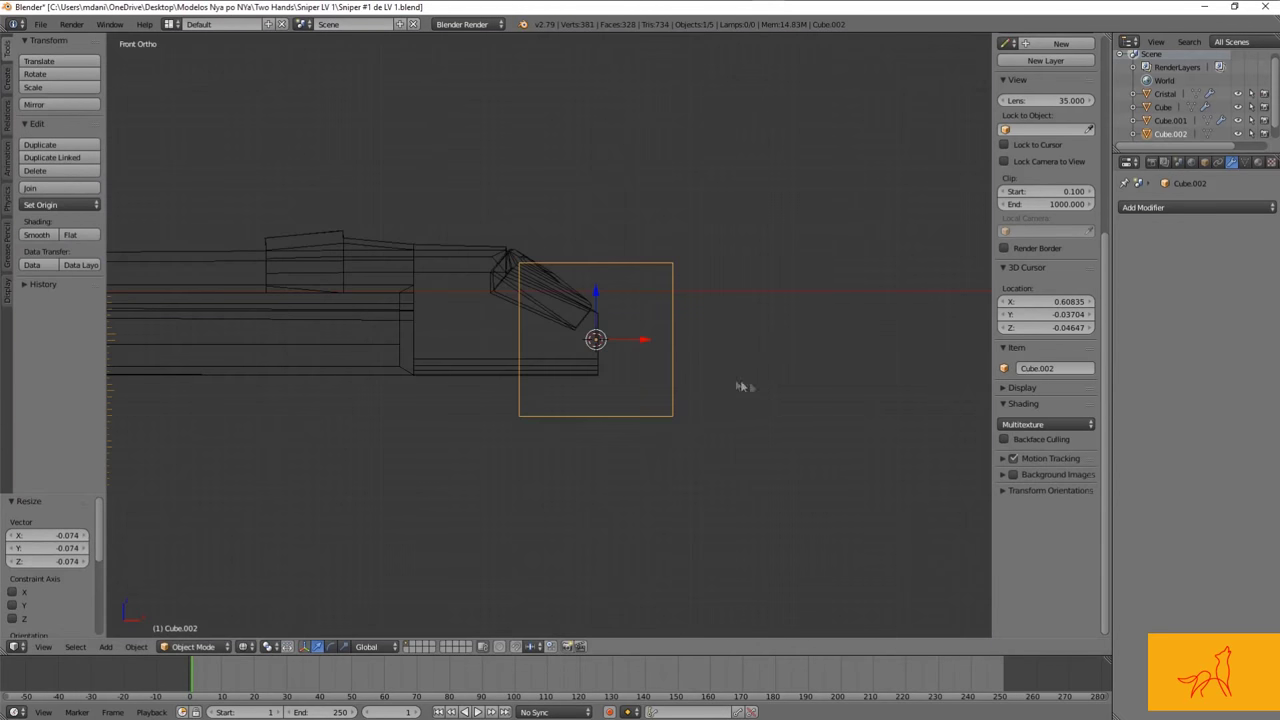
# Step: Move the new Cube.002 slightly to the right behind the receiver
pyautogui.press('z')
pyautogui.press('g')
pyautogui.click(740, 370)
pyautogui.scroll(3, 708, 385)
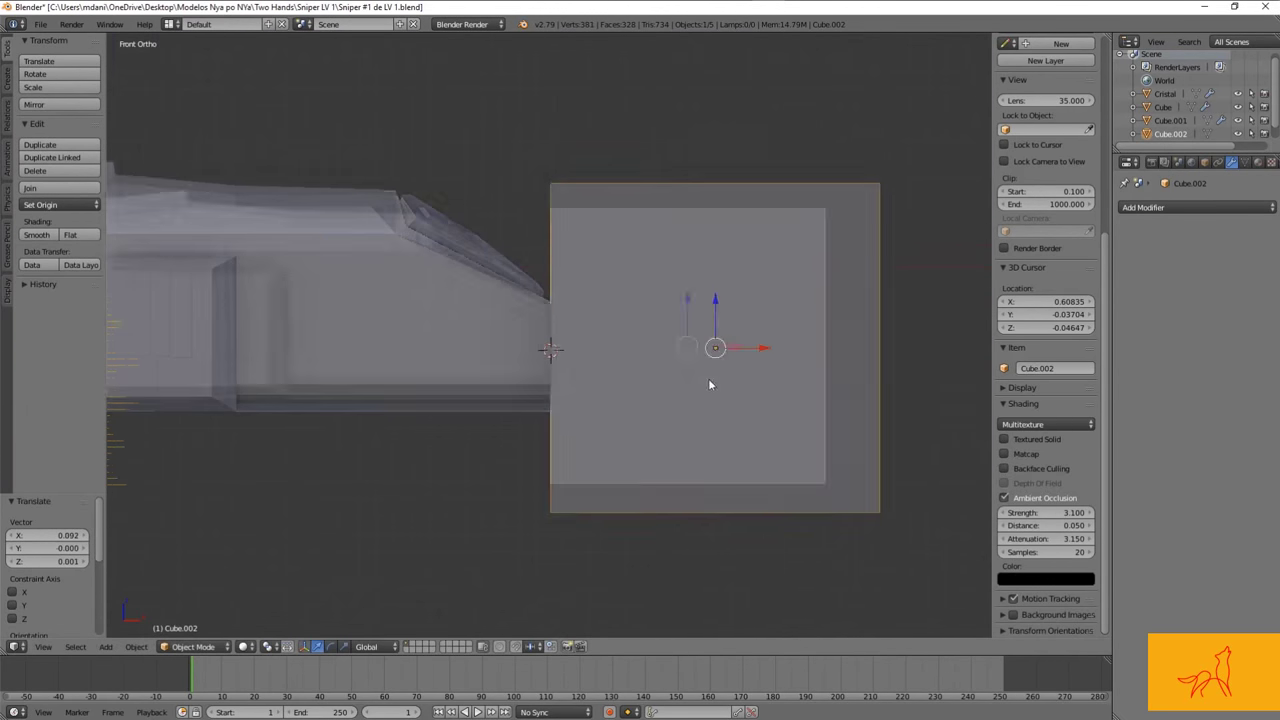
pyautogui.scroll(-3, 708, 379)
pyautogui.press('g')
# Step: Delete one face of Cube.002 and give it a Mirror modifier
pyautogui.press('Tab')
pyautogui.moveTo(560, 330); pyautogui.dragTo(486, 363, button='middle')
pyautogui.press('z')
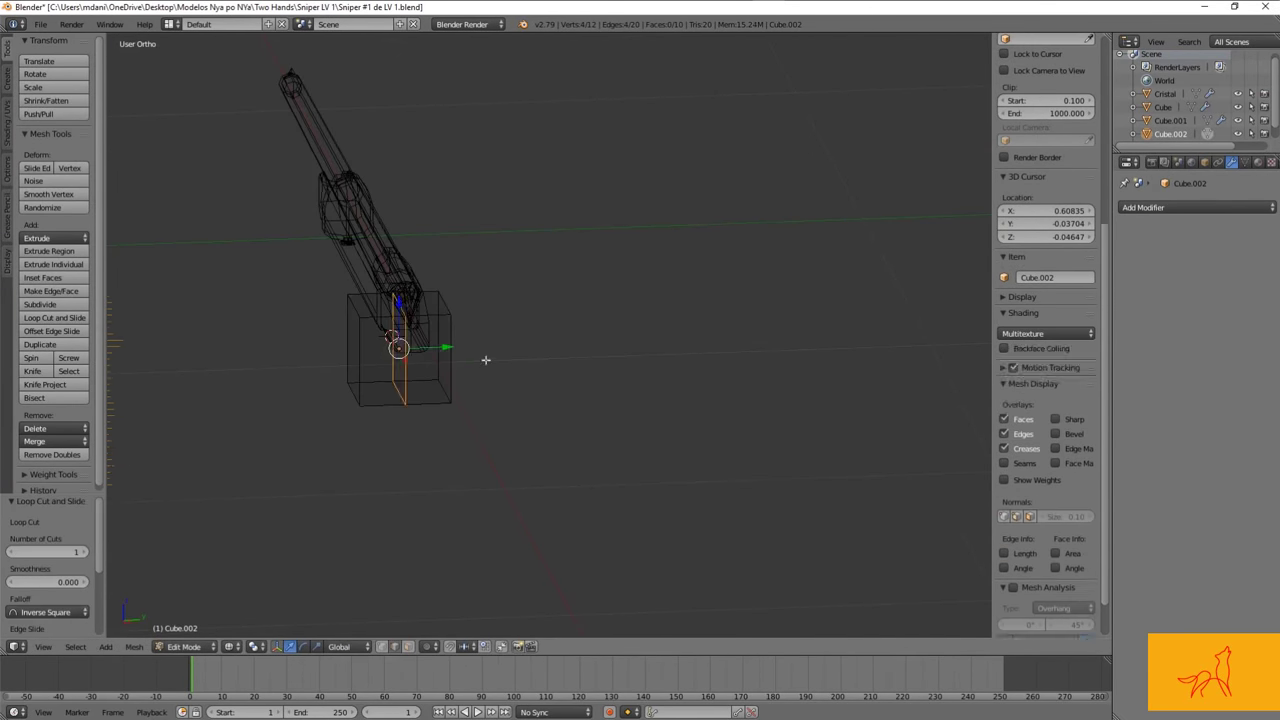
pyautogui.press('Tab')
pyautogui.click(1195, 207)
pyautogui.click(985, 297)
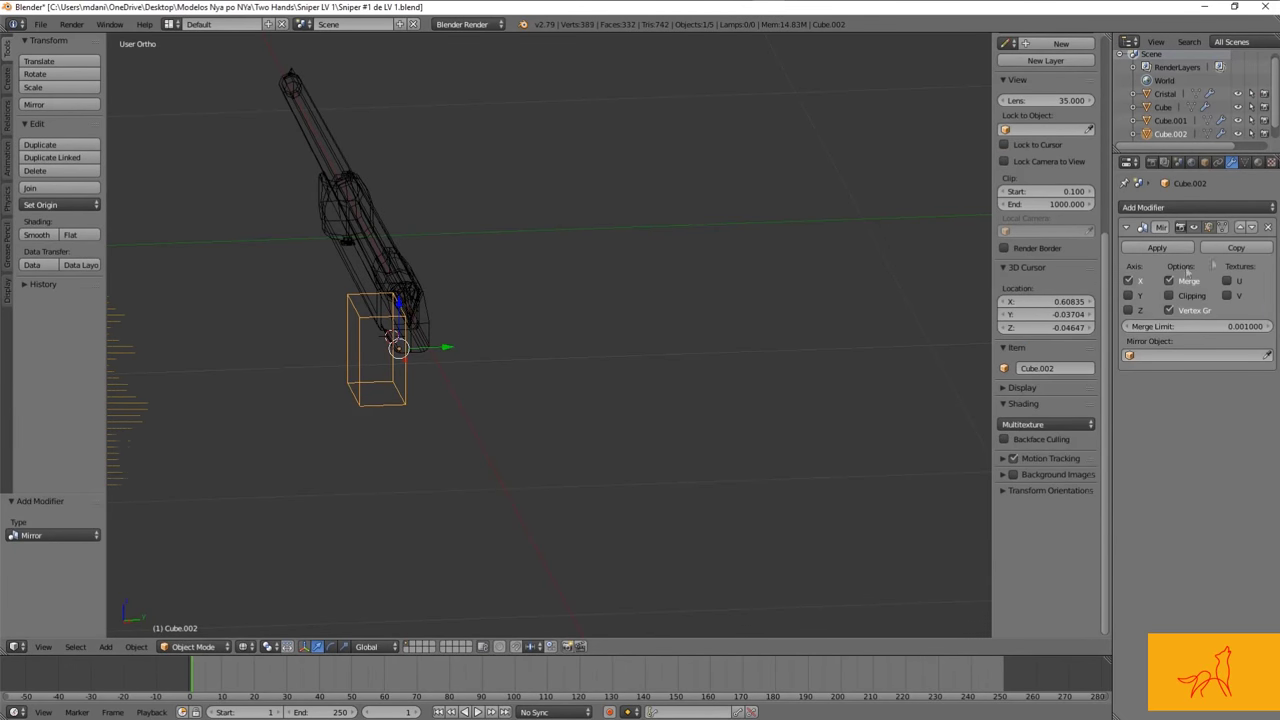
# Step: Delete the test cube Cube.002 and select the receiver body Cube.001 instead
pyautogui.press('z')
pyautogui.press('KP_1')
pyautogui.scroll(2, 677, 336)
pyautogui.press('a')
pyautogui.press('g')
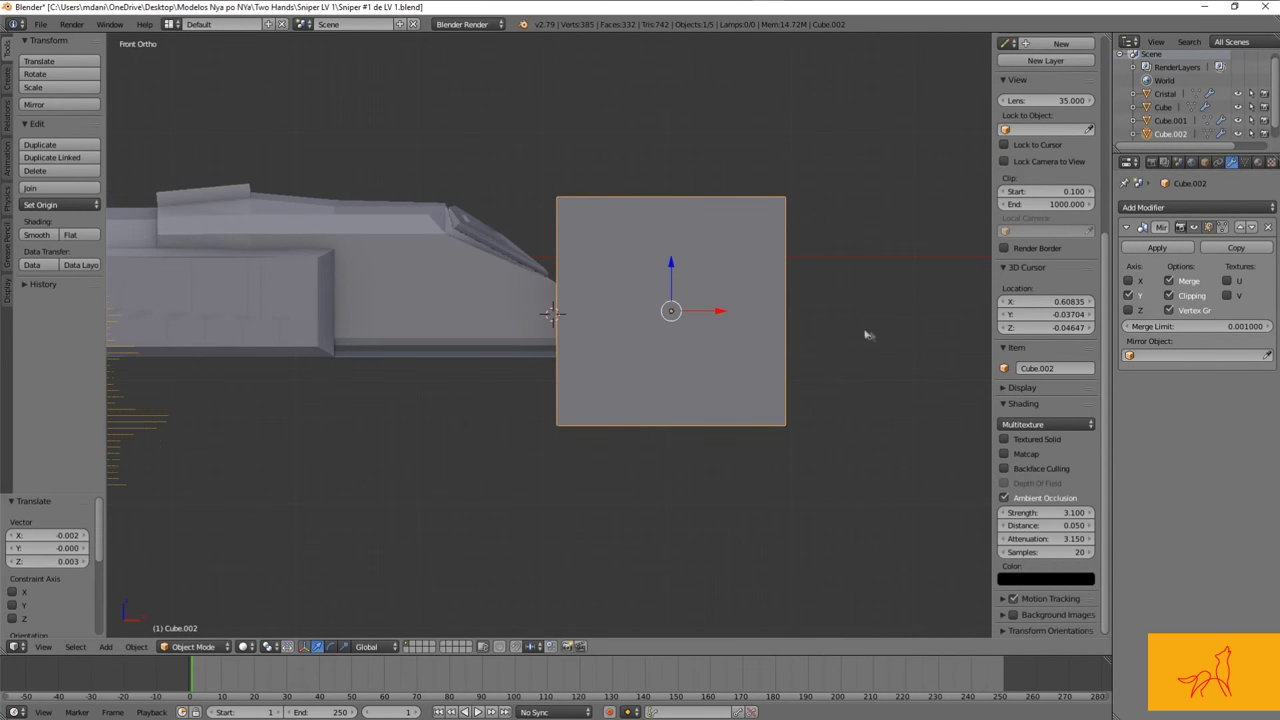
pyautogui.press('Delete')
pyautogui.press('a')
pyautogui.press('z')
pyautogui.moveTo(663, 306); pyautogui.dragTo(458, 316, button='middle')
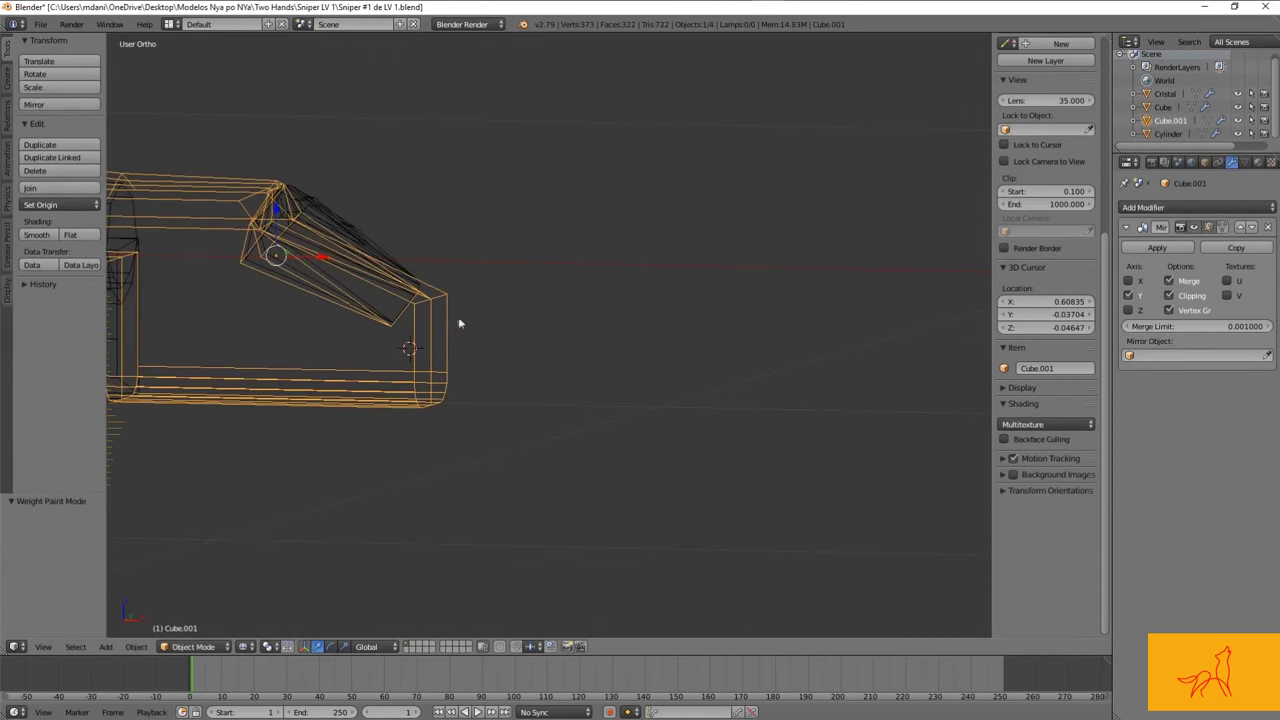
# Step: Extrude the receiver's rear vertices down and back into a stock, raising its lower edge
pyautogui.press('Tab')
pyautogui.hotkey('ctrl', 'tab')
pyautogui.press('g')
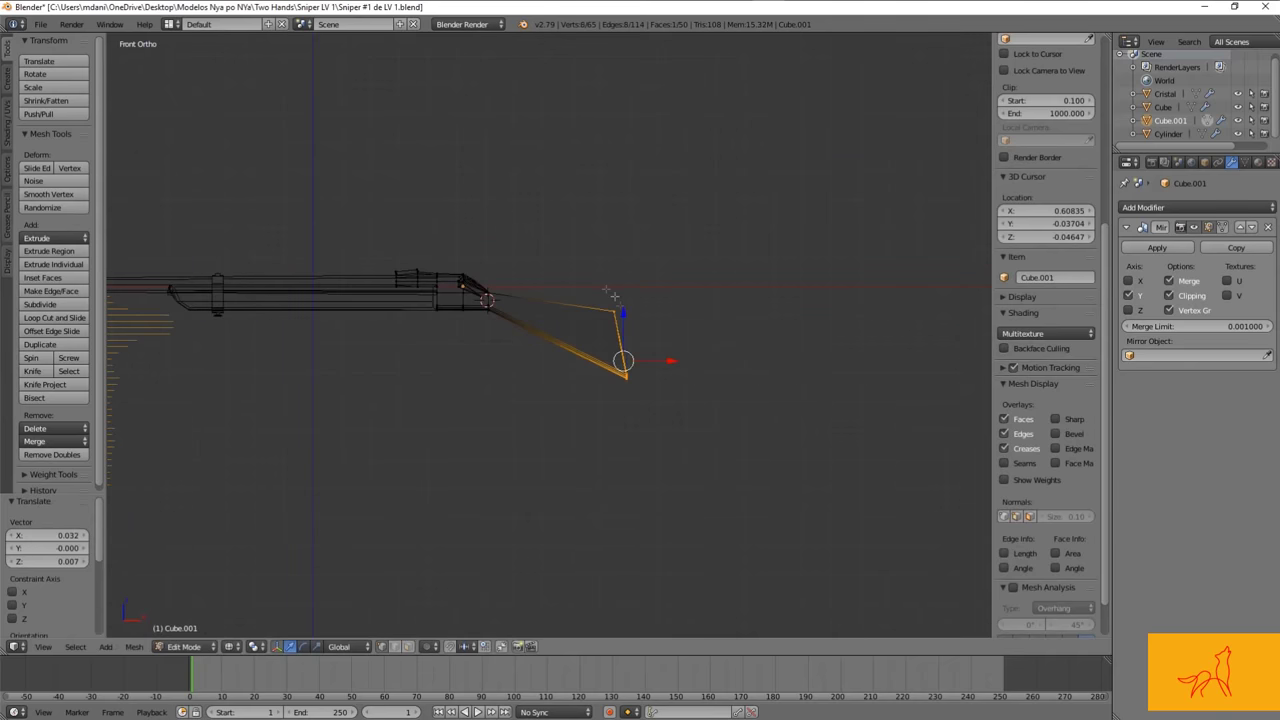
pyautogui.press('a')
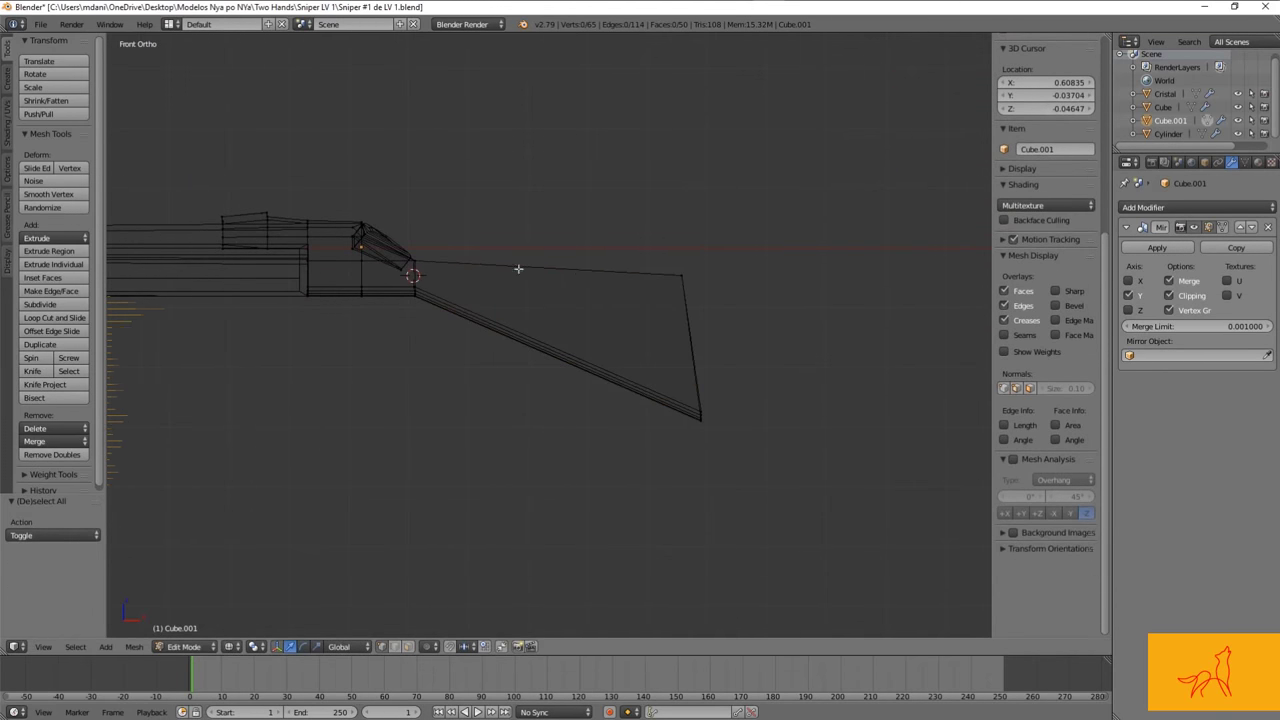
pyautogui.rightClick(598, 274)
pyautogui.press('g')
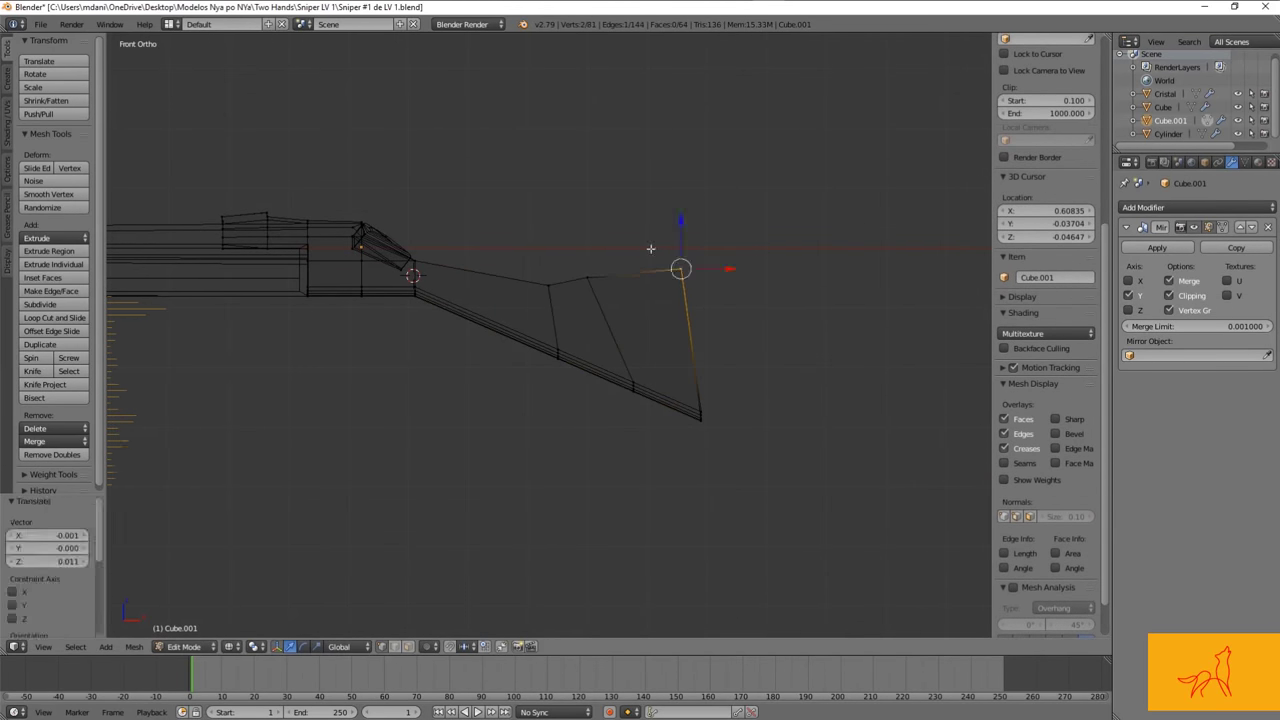
pyautogui.press('g')
pyautogui.click(543, 340)
# Step: Save the file over the existing copy
pyautogui.hotkey('ctrl', 'z')
pyautogui.hotkey('ctrl', 'z')
pyautogui.hotkey('ctrl', 'z')
pyautogui.hotkey('ctrl', 's')
pyautogui.click(651, 310)
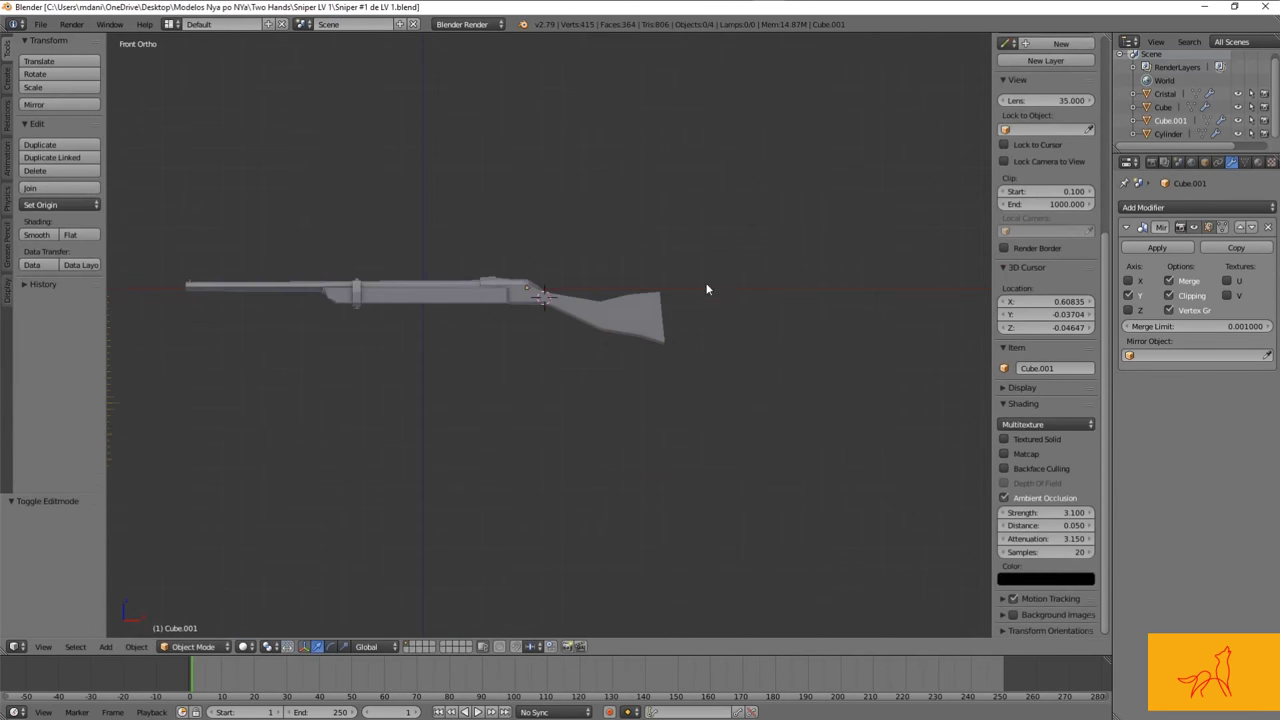
pyautogui.scroll(3, 706, 289)
pyautogui.scroll(3, 674, 294)
# Step: Extrude a block down from the receiver's underside and shift it along Y
pyautogui.press('Tab')
pyautogui.moveTo(674, 294); pyautogui.dragTo(734, 331, button='middle')
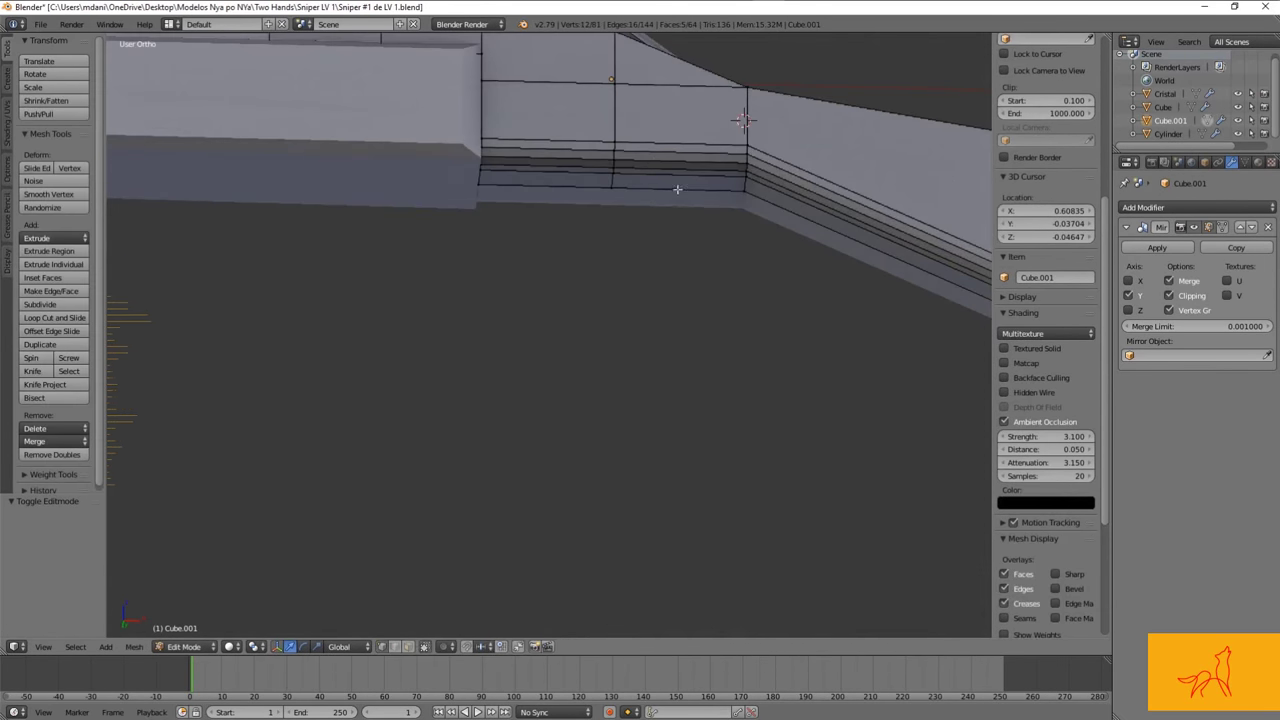
pyautogui.moveTo(812, 195); pyautogui.dragTo(646, 313, button='middle')
pyautogui.click(547, 328)
pyautogui.moveTo(547, 328); pyautogui.dragTo(657, 309, button='middle')
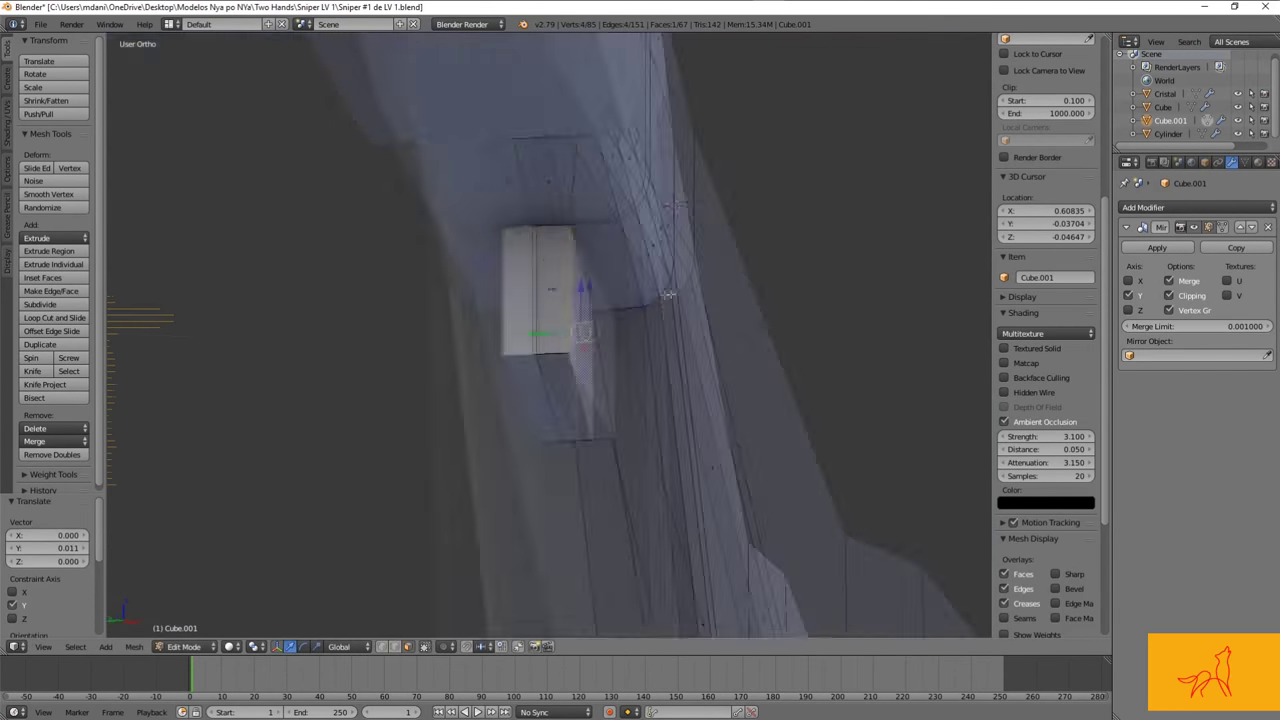
pyautogui.press('KP_1')
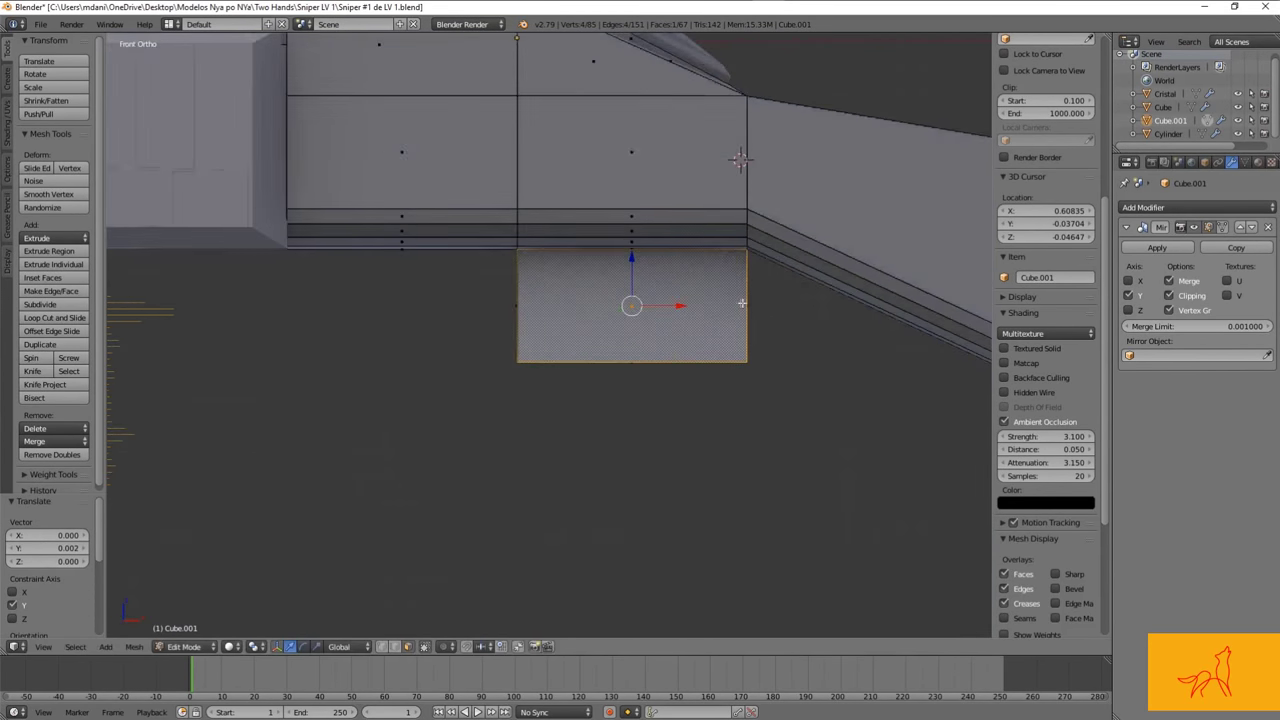
pyautogui.scroll(2, 709, 297)
# Step: Inset the block's bottom face and delete the inner face to open a rectangular hole
pyautogui.press('i')
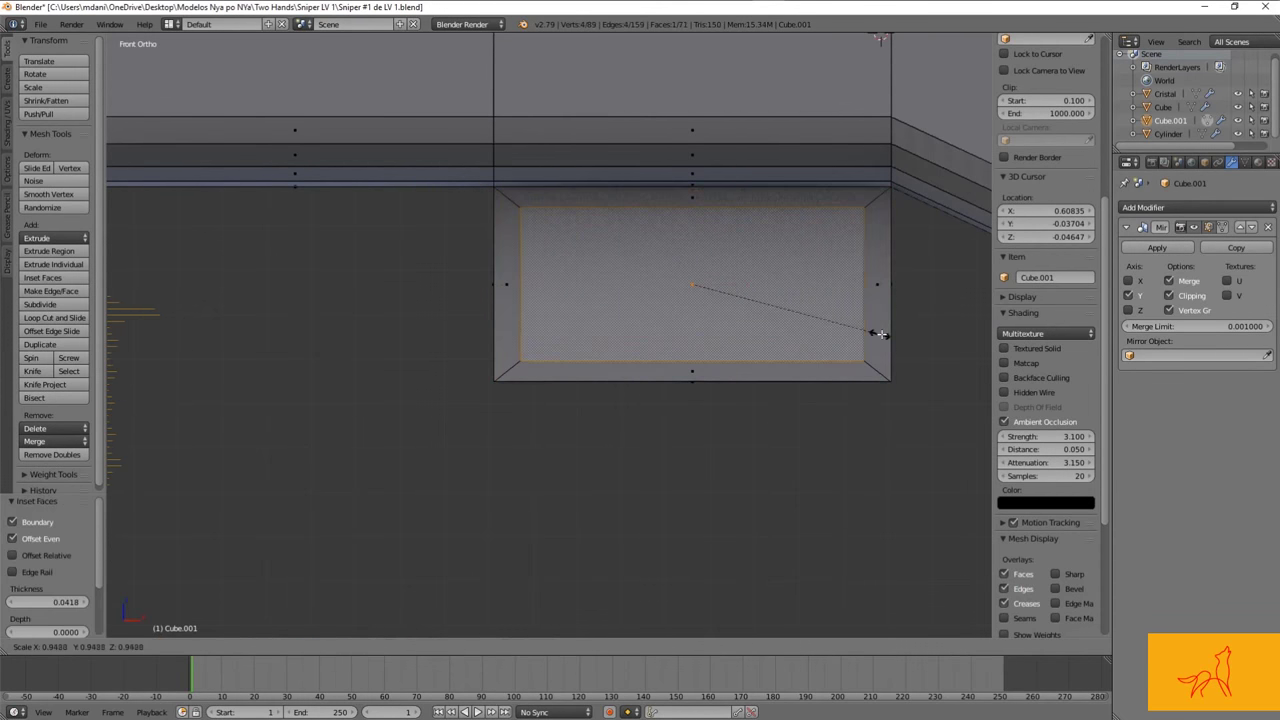
pyautogui.click(747, 342)
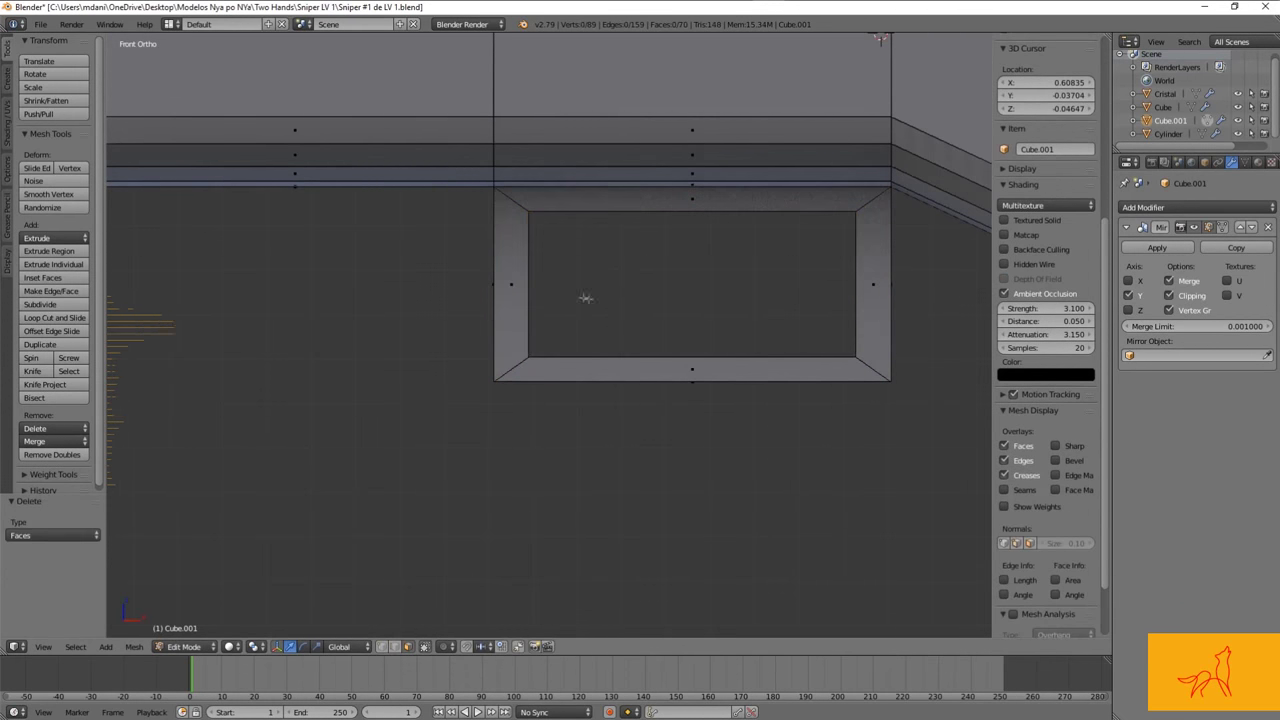
pyautogui.moveTo(747, 342); pyautogui.dragTo(540, 289, button='middle')
pyautogui.scroll(2, 540, 289)
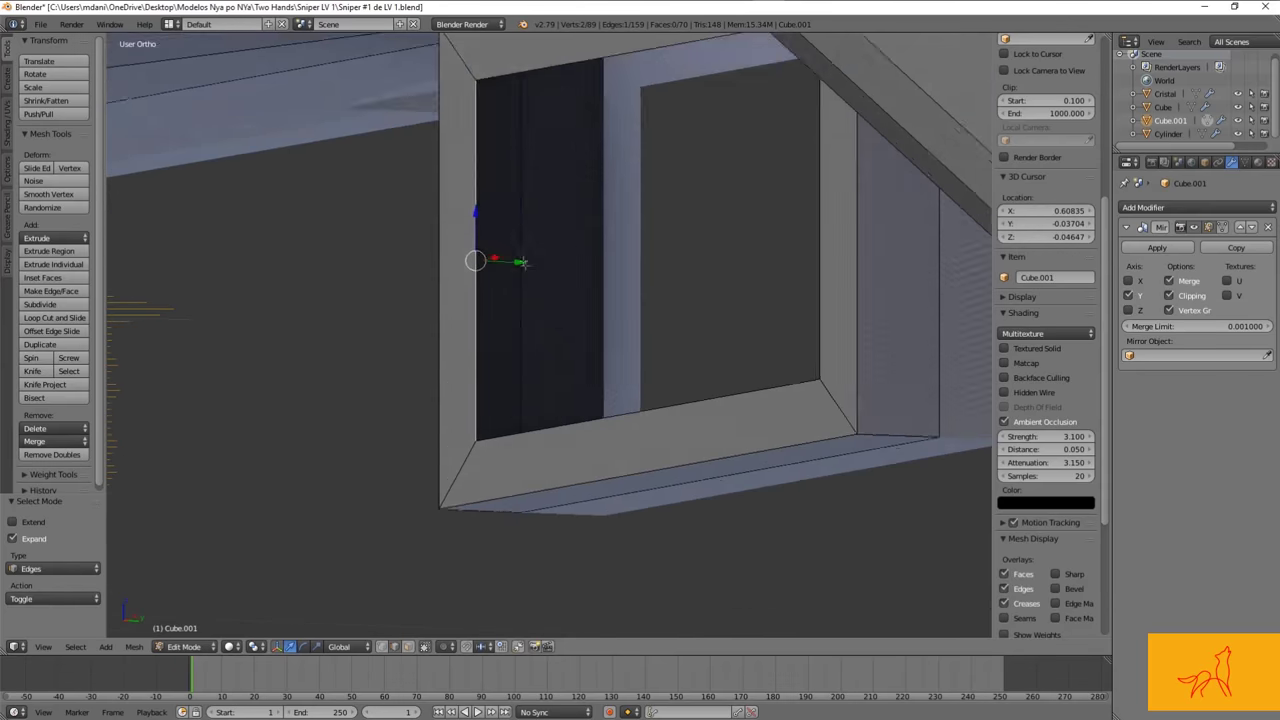
# Step: Extrude and duplicate the hole's inner edges to build up the guard frame
pyautogui.press('KP_1')
pyautogui.press('e')
pyautogui.click(577, 235)
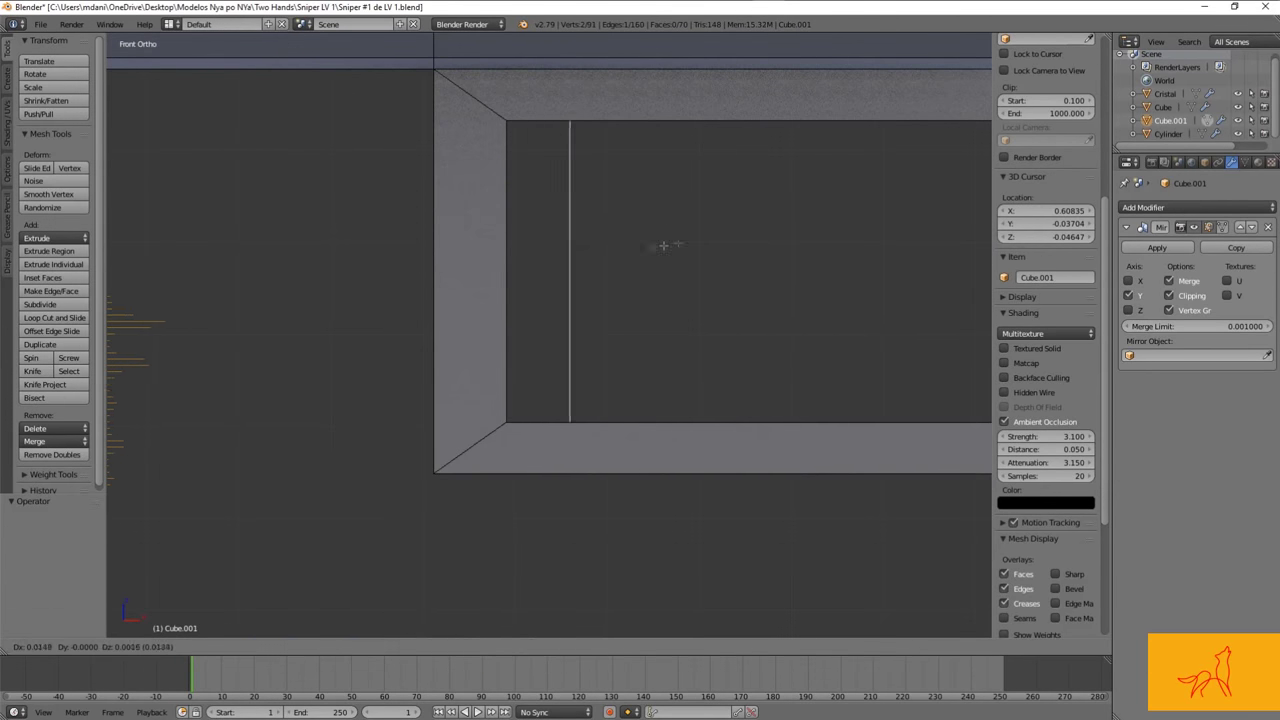
pyautogui.click(618, 251)
pyautogui.moveTo(618, 251)
pyautogui.mouseDown(button='middle')
pyautogui.moveTo(493, 269)
pyautogui.moveTo(600, 271)
pyautogui.mouseUp(button='middle')
# Step: In vertex mode, nudge a selected vertex down and extrude an edge sideways along X
pyautogui.press('1')
pyautogui.rightClick(543, 386)
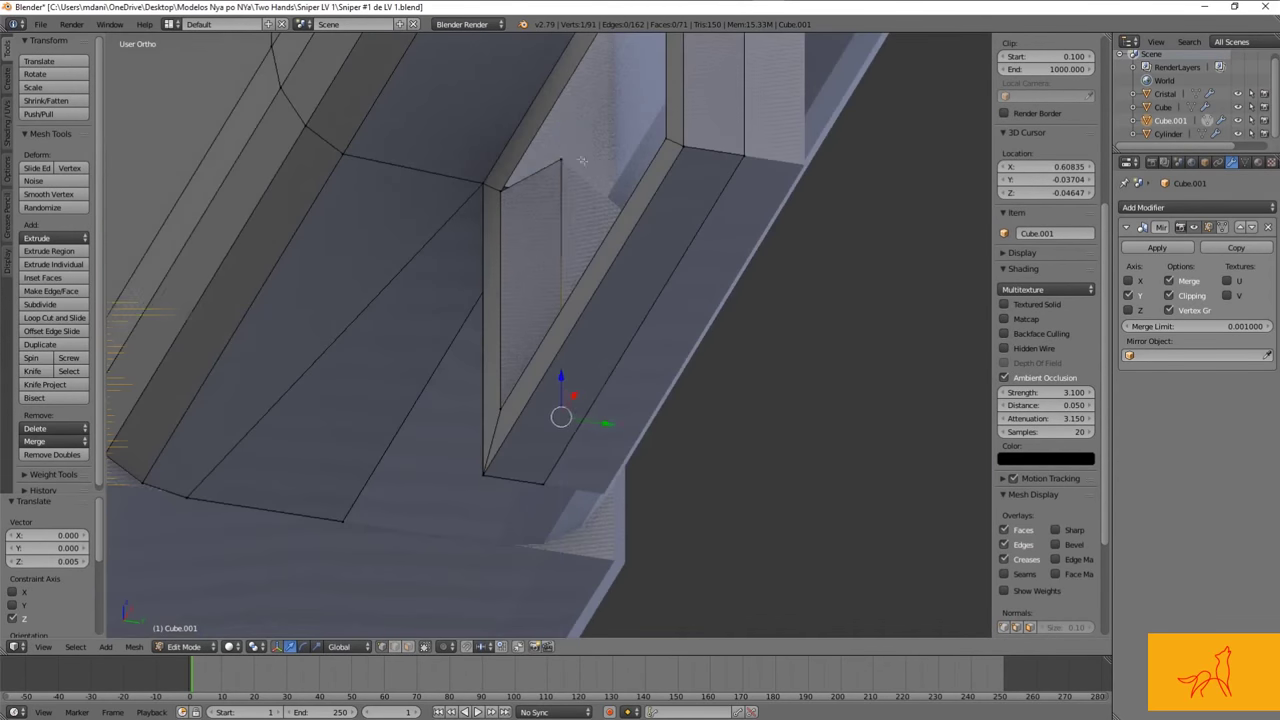
pyautogui.moveTo(630, 330)
pyautogui.mouseDown(button='middle')
pyautogui.moveTo(676, 362)
pyautogui.moveTo(766, 354)
pyautogui.moveTo(587, 381)
pyautogui.mouseUp(button='middle')
pyautogui.moveTo(750, 356); pyautogui.dragTo(851, 340, button='middle')
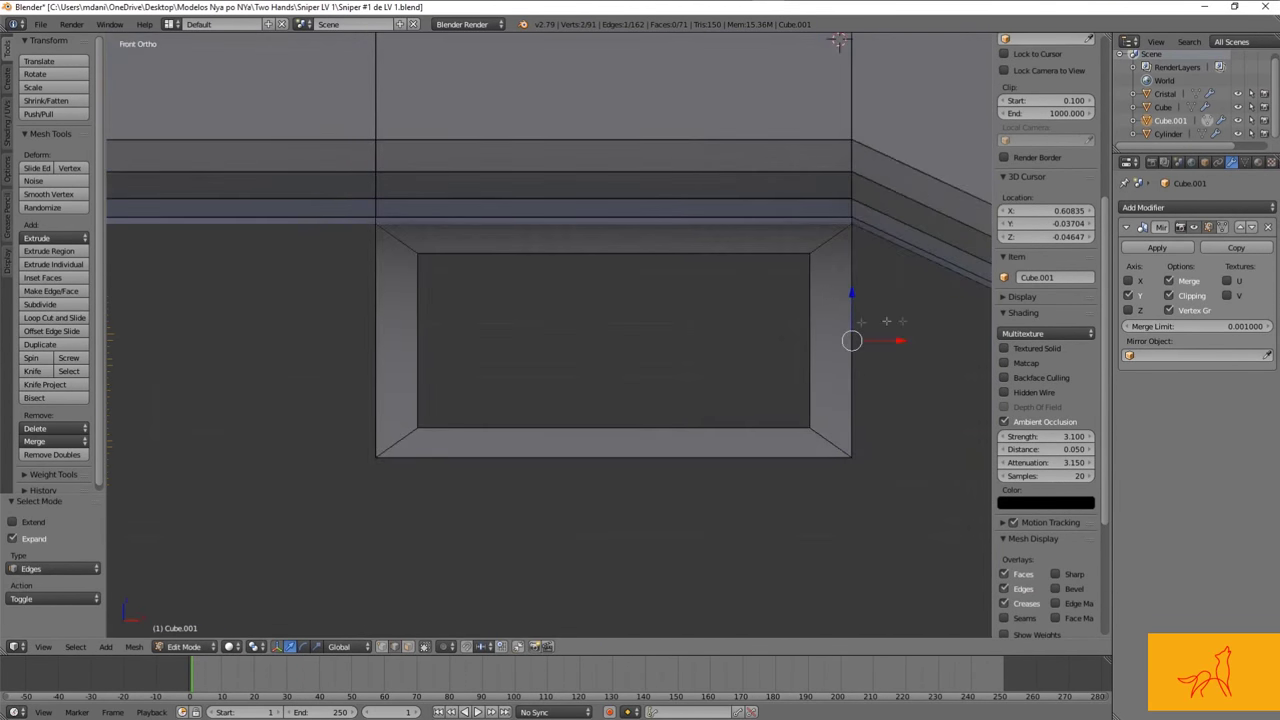
# Step: In wireframe, extrude the guard edge along X and scale it vertically on Z
pyautogui.scroll(3, 851, 340)
pyautogui.scroll(-2, 866, 329)
pyautogui.press('z')
pyautogui.press('e')
pyautogui.press('x')
pyautogui.click(632, 421)
pyautogui.press('KP_1')
pyautogui.hotkey('ctrl', 'Tab')
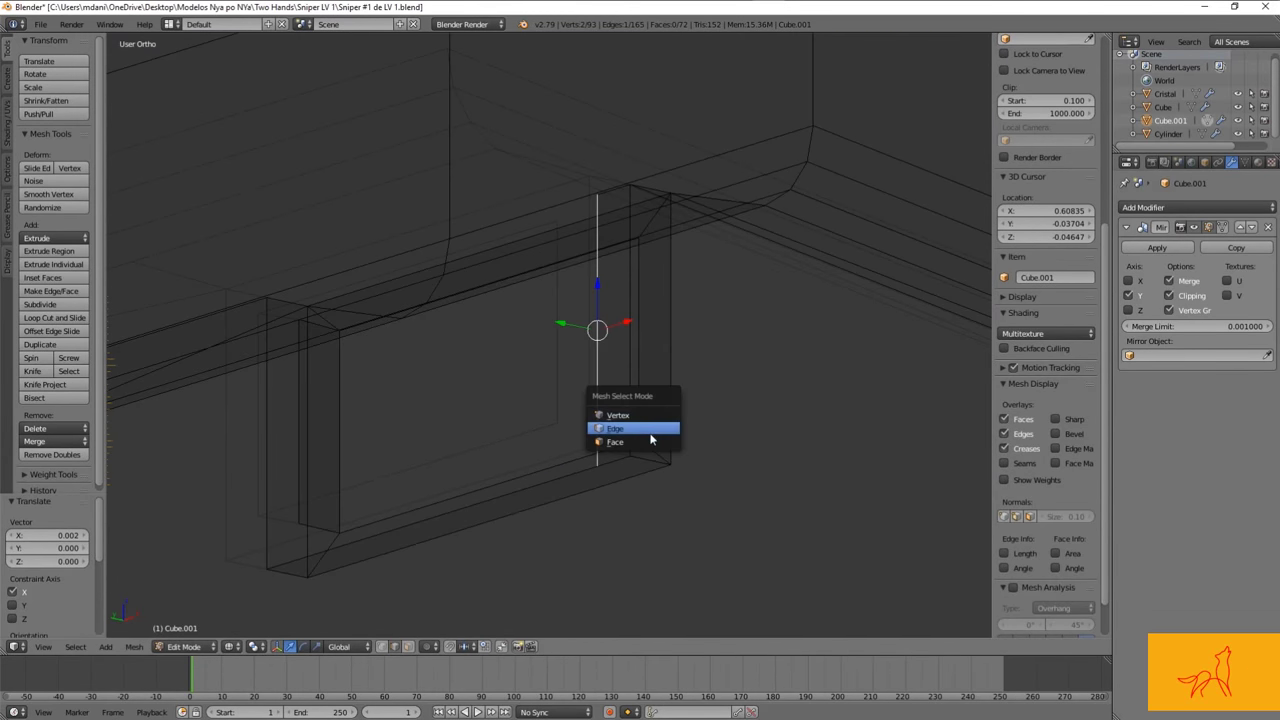
pyautogui.click(801, 386)
pyautogui.moveTo(801, 386); pyautogui.dragTo(655, 368, button='middle')
pyautogui.moveTo(638, 433)
pyautogui.mouseDown(button='middle')
pyautogui.moveTo(616, 302)
pyautogui.moveTo(443, 343)
pyautogui.mouseUp(button='middle')
# Step: Select the trigger guard's edge loop beneath the receiver
pyautogui.press('a')
pyautogui.rightClick(374, 238)
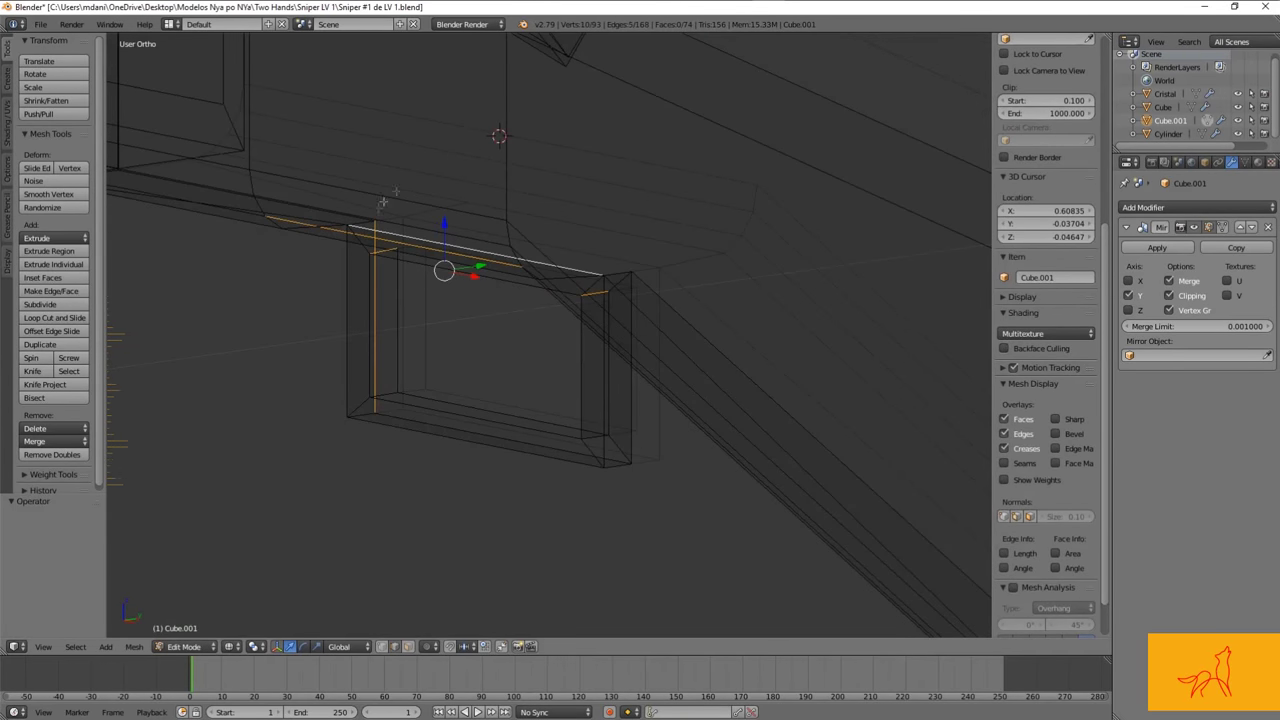
pyautogui.keyDown('alt'); pyautogui.rightClick(494, 334); pyautogui.keyUp('alt')
pyautogui.scroll(-5, 751, 437)
# Step: Return to Object Mode and save the blend file, overwriting it
pyautogui.press('Tab')
pyautogui.scroll(-3, 643, 427)
pyautogui.hotkey('ctrl', 's')
pyautogui.click(643, 427)
pyautogui.scroll(5, 500, 429)
# Step: Move selected guard vertices into place and scale the selection along X
pyautogui.press('Tab')
pyautogui.press('KP_1')
pyautogui.moveTo(577, 423)
pyautogui.mouseDown(button='right')
pyautogui.moveTo(629, 420)
pyautogui.moveTo(422, 359)
pyautogui.mouseUp(button='right')
pyautogui.hotkey('ctrl', 'z')
pyautogui.rightClick(432, 266)
pyautogui.press('g')
pyautogui.click(477, 360)
pyautogui.press('z')
pyautogui.moveTo(477, 360); pyautogui.dragTo(700, 360, button='middle')
pyautogui.press('s')
pyautogui.press('x')
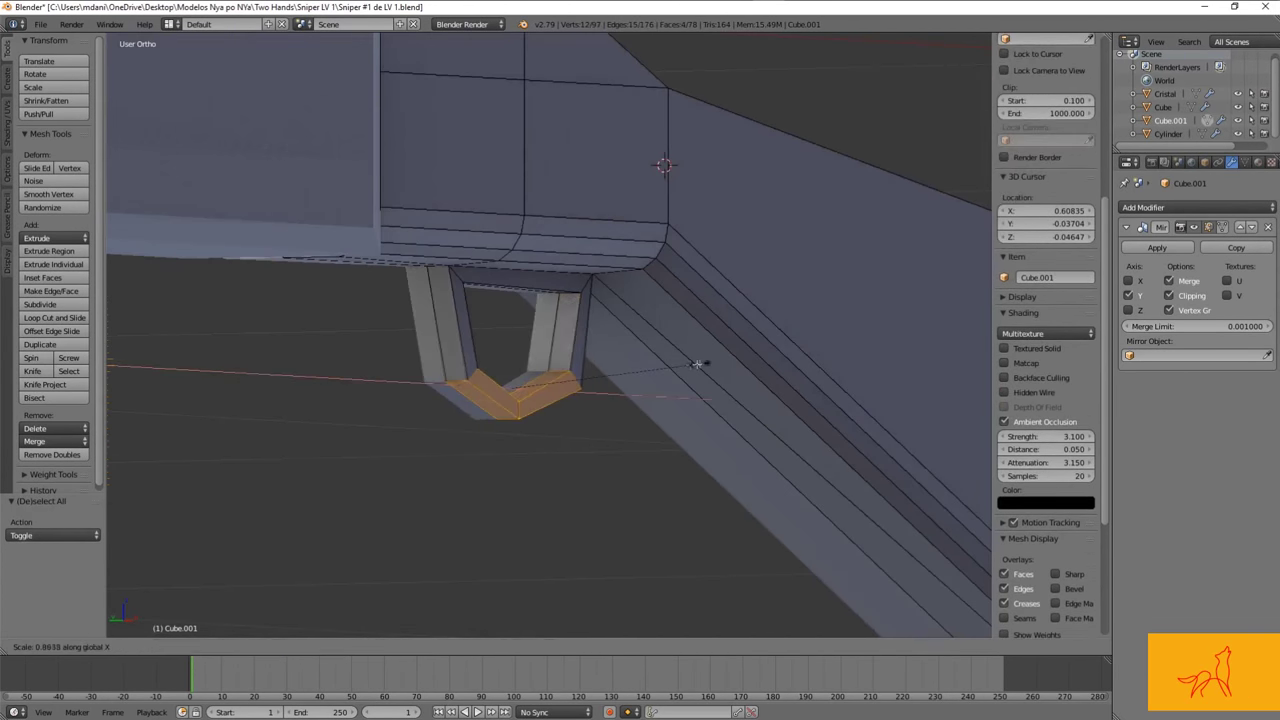
# Step: Try repositioning a guard vertex in front wireframe view, then undo the change
pyautogui.press('Tab')
pyautogui.press('KP_1')
pyautogui.scroll(-5, 507, 387)
pyautogui.scroll(6, 571, 363)
pyautogui.press('z')
pyautogui.press('Tab')
pyautogui.press('a')
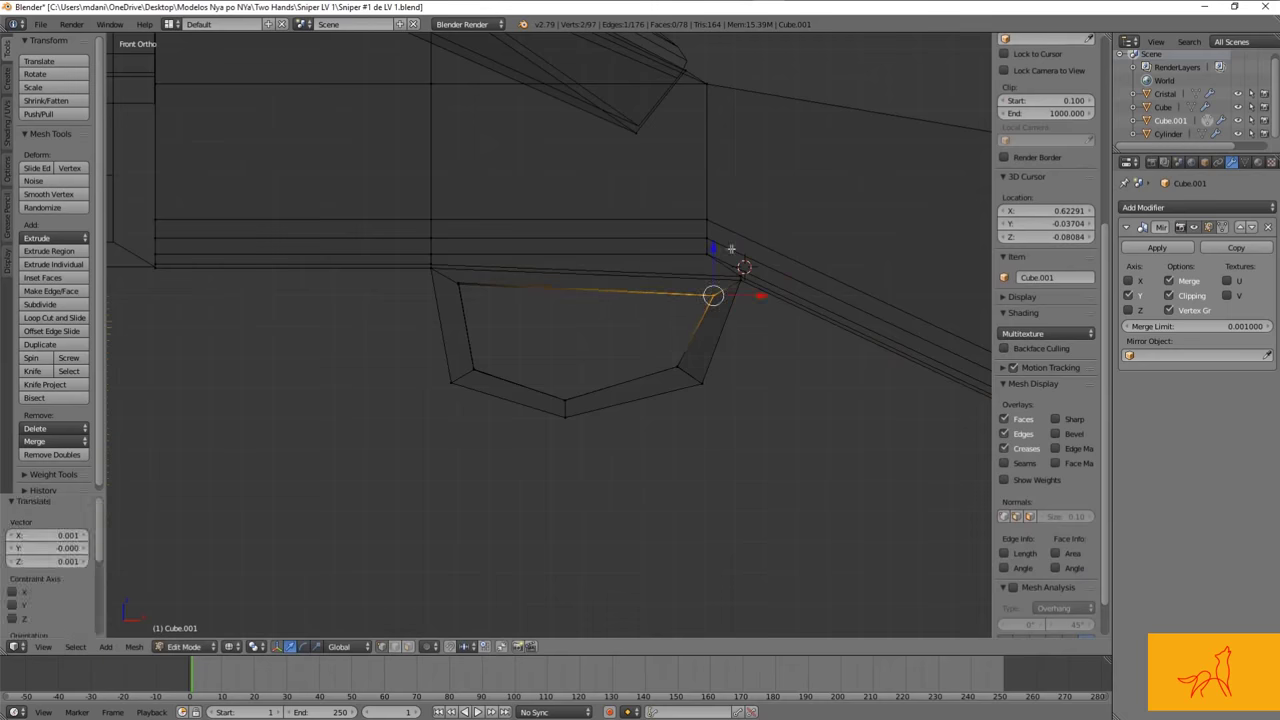
pyautogui.press('g')
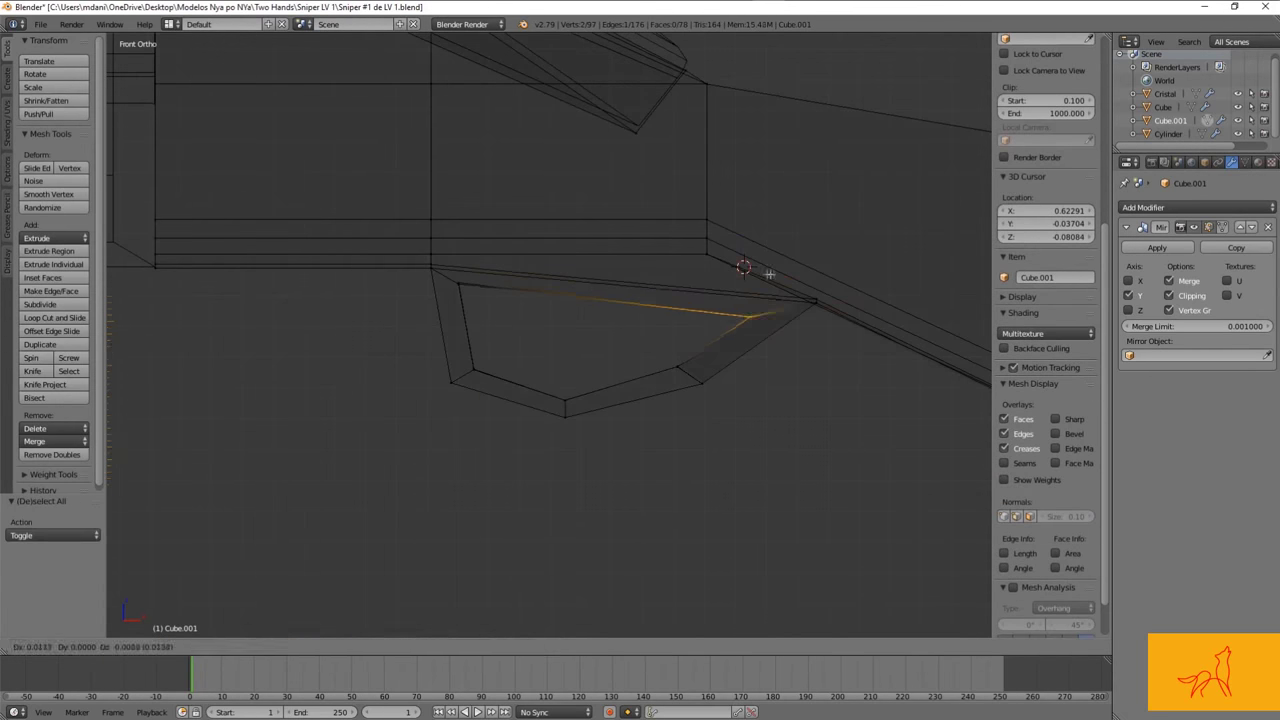
pyautogui.click(769, 273)
pyautogui.press('z')
pyautogui.hotkey('ctrl', 'z')
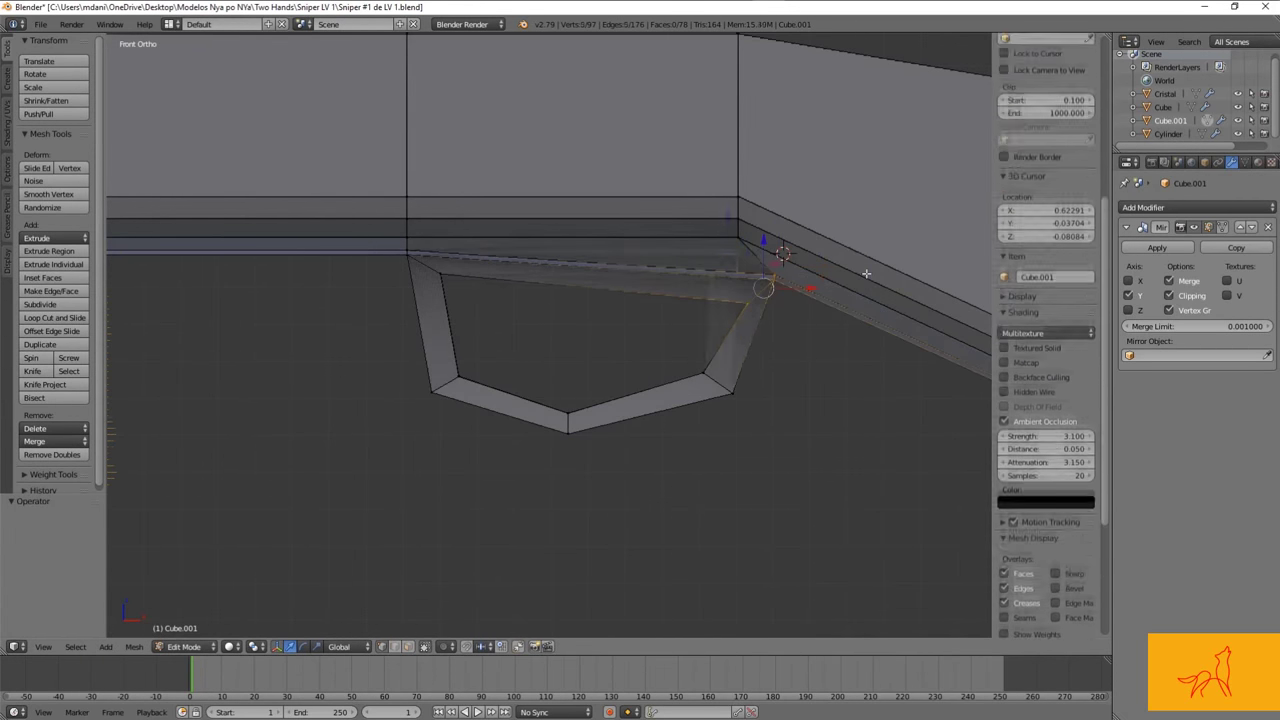
pyautogui.scroll(2, 866, 273)
pyautogui.hotkey('ctrl', 'z')
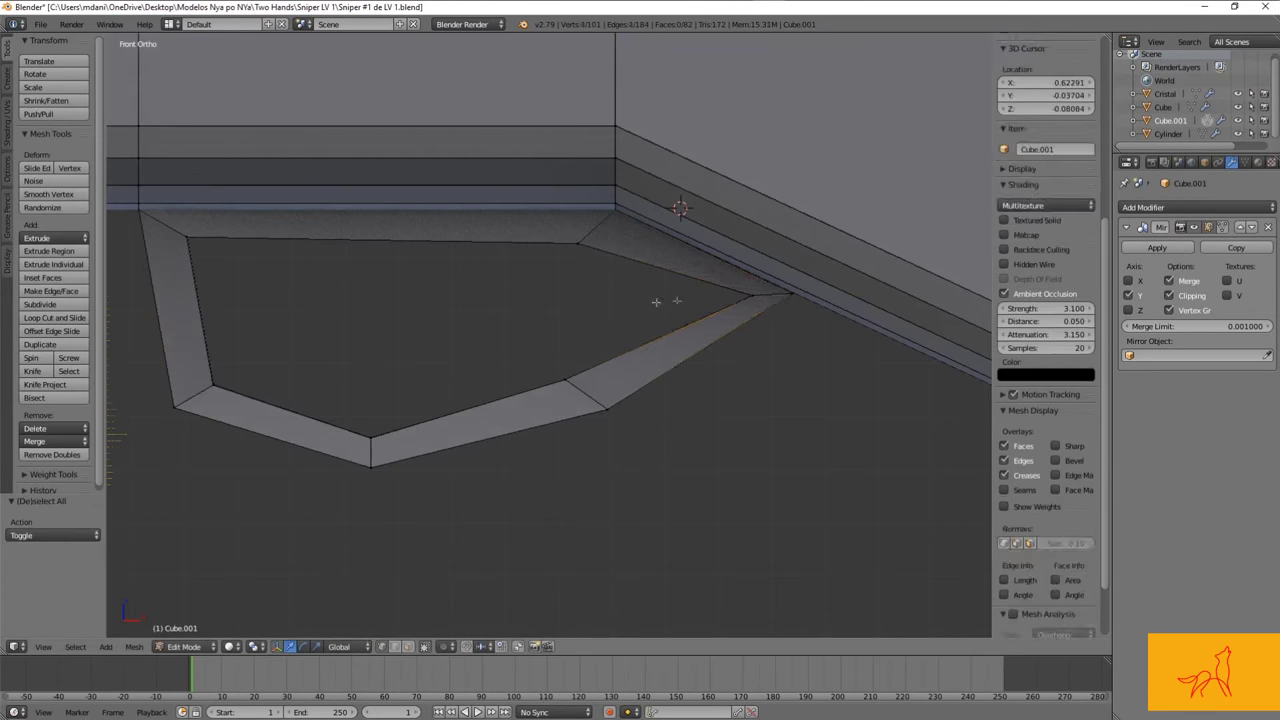
# Step: Adjust the guard's lower right corner and upper right vertex into an angular shape
pyautogui.press('z')
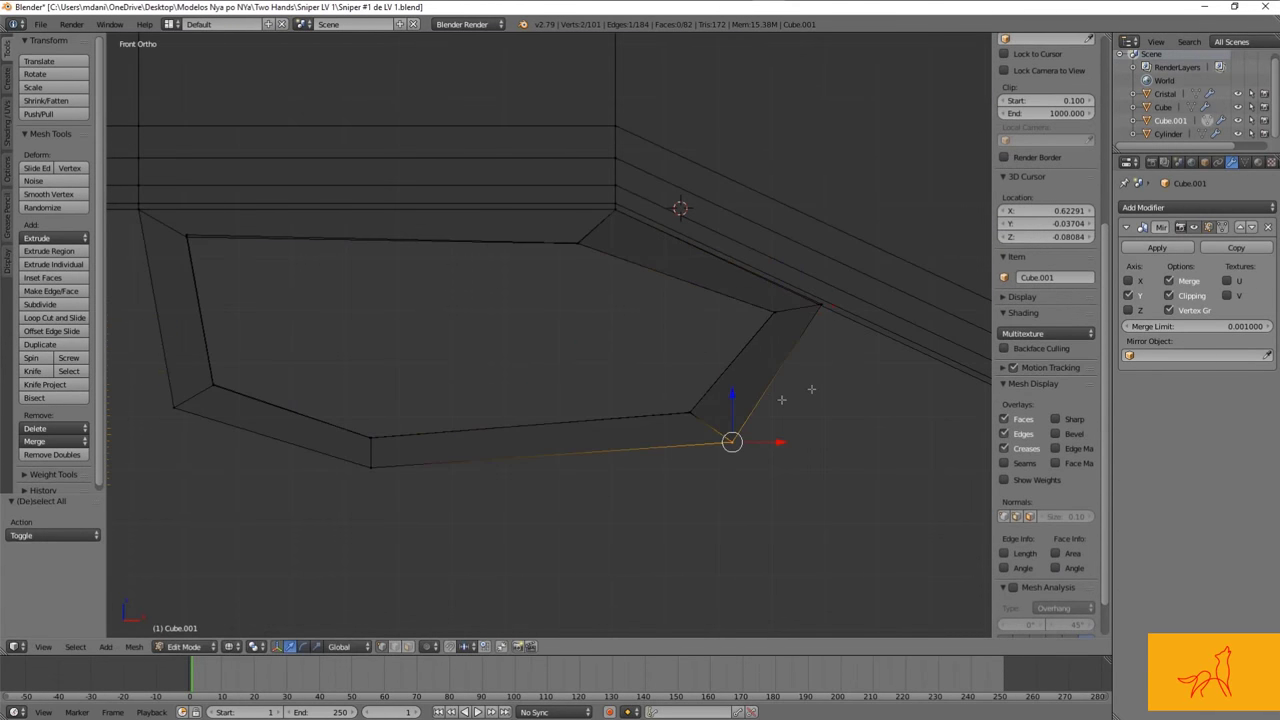
pyautogui.hotkey('ctrl', 'z')
pyautogui.scroll(-3, 680, 300)
pyautogui.scroll(3, 700, 330)
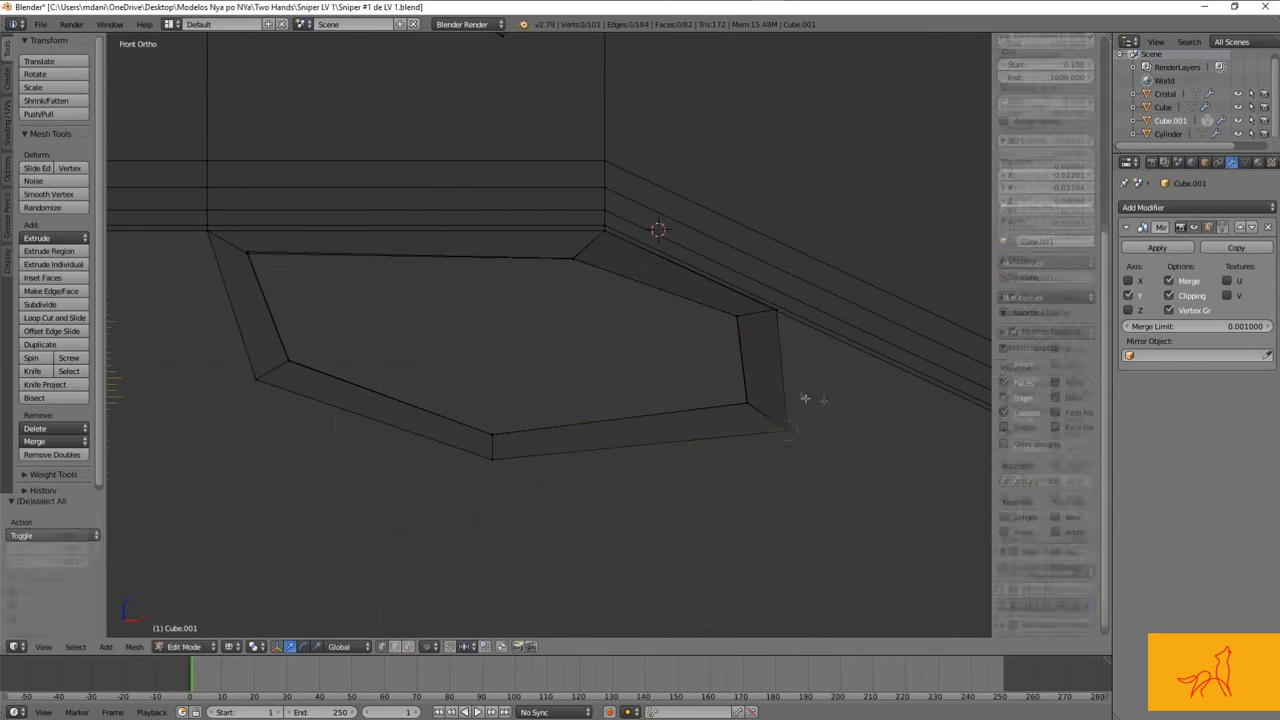
pyautogui.press('r')
pyautogui.click(671, 328)
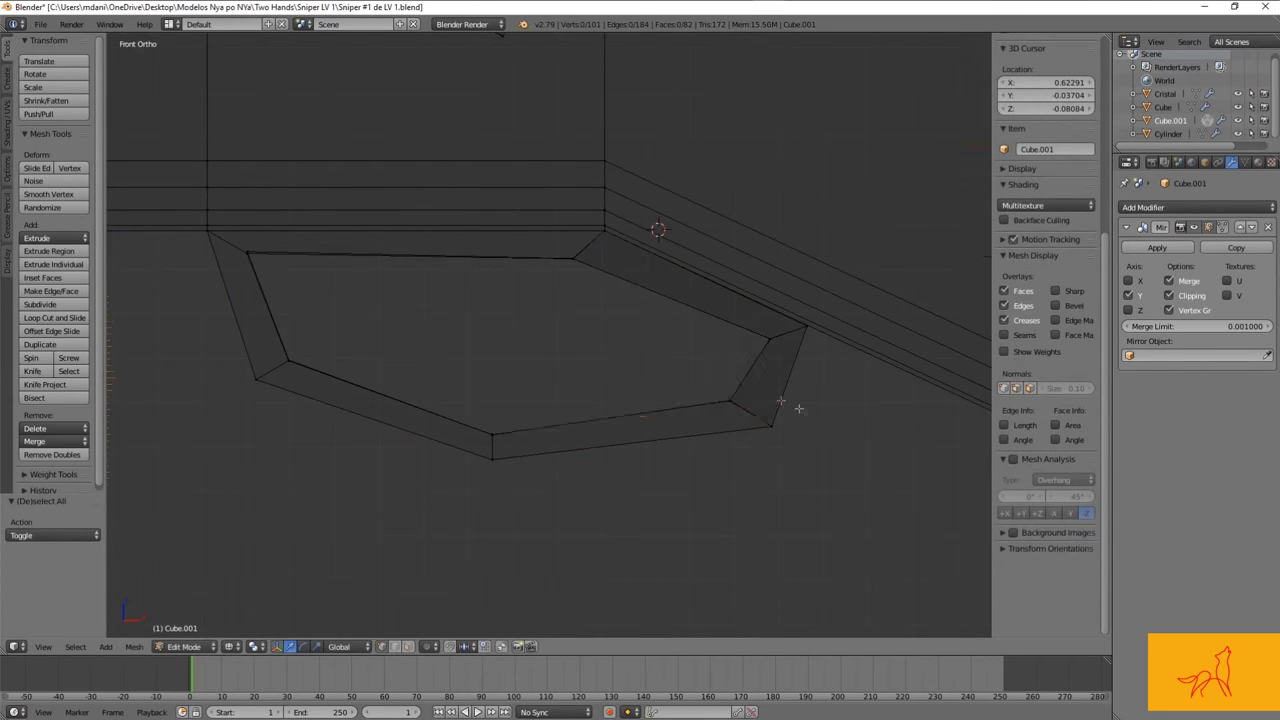
pyautogui.rightClick(580, 252)
pyautogui.press('g')
pyautogui.click(588, 245)
pyautogui.press('z')
pyautogui.scroll(-3, 632, 293)
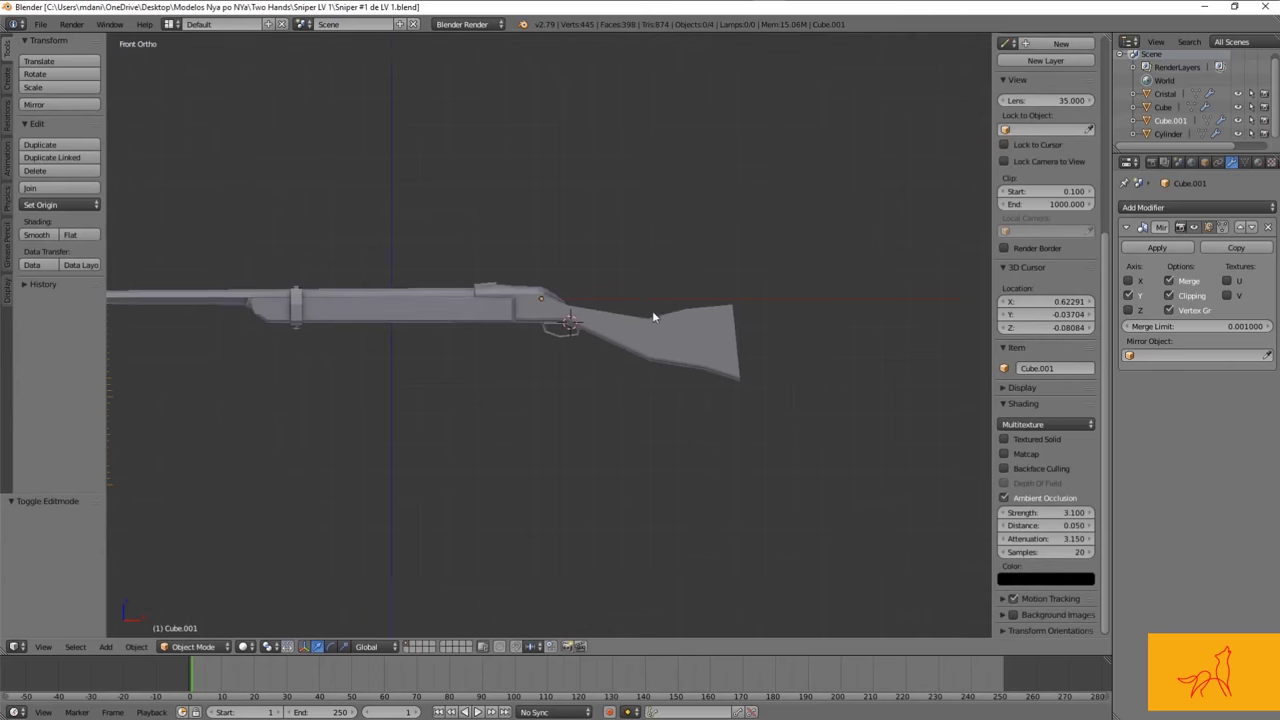
# Step: Switch to face select and pick the face above the guard, undoing a trial extrusion
pyautogui.moveTo(638, 287); pyautogui.dragTo(614, 398, button='middle')
pyautogui.scroll(3, 614, 398)
pyautogui.scroll(2, 614, 398)
pyautogui.scroll(3, 614, 398)
pyautogui.hotkey('ctrl', 'Tab')
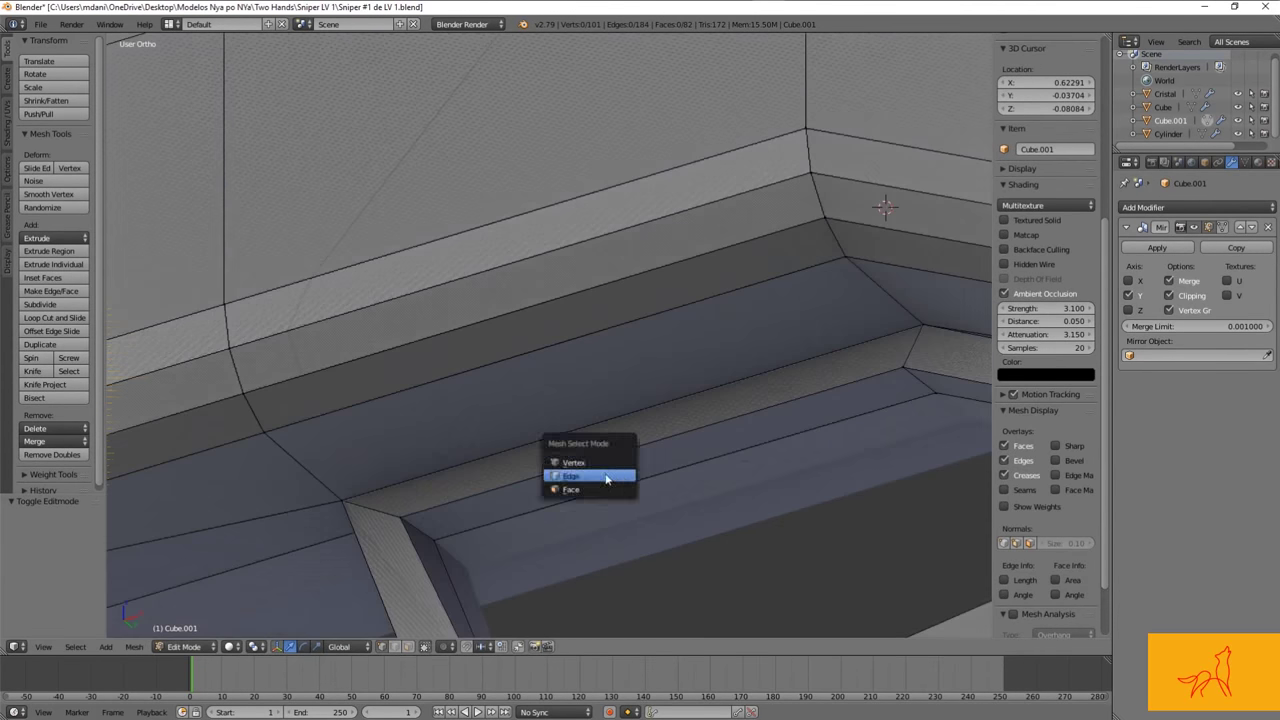
pyautogui.keyDown('ctrl'); pyautogui.click(600, 489); pyautogui.keyUp('ctrl')
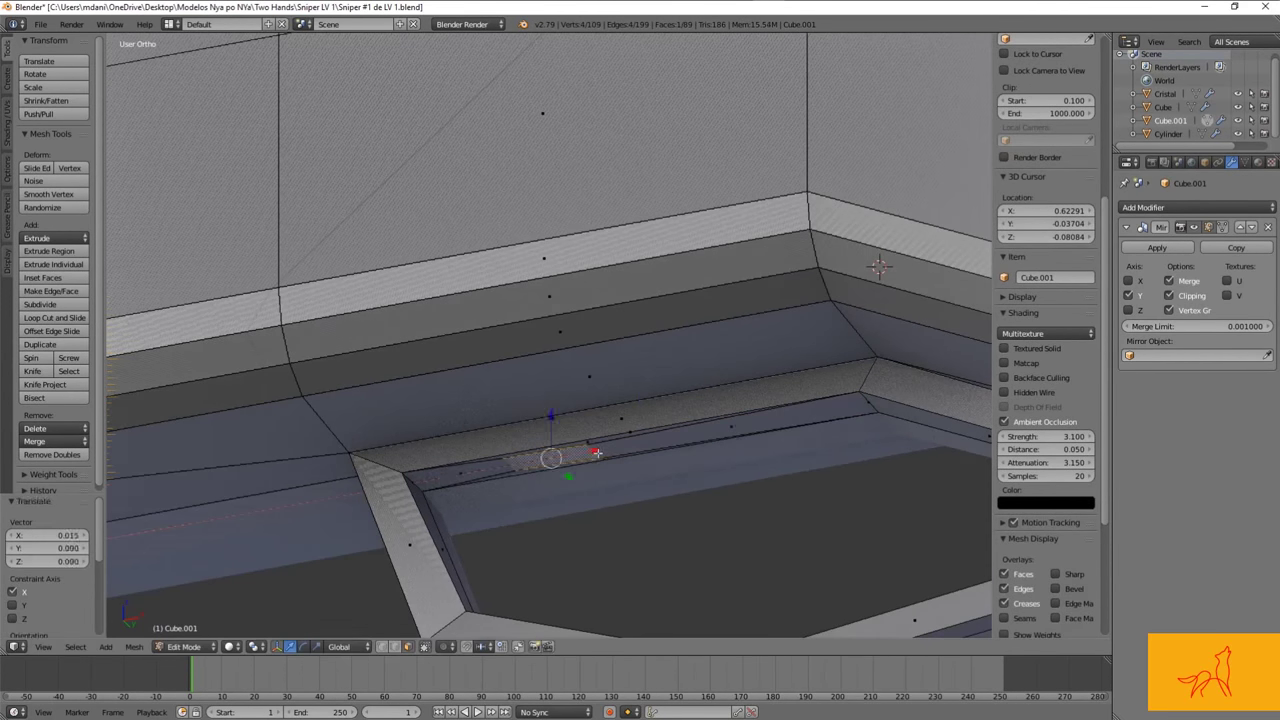
pyautogui.click(597, 453)
pyautogui.scroll(-4, 597, 453)
pyautogui.moveTo(597, 453); pyautogui.dragTo(794, 427, button='middle')
pyautogui.scroll(4, 794, 427)
pyautogui.scroll(-2, 794, 427)
pyautogui.hotkey('ctrl', 'z')
# Step: Move the face along X and extrude it down twice into the trigger
pyautogui.scroll(2, 794, 427)
pyautogui.press('g')
pyautogui.press('x')
pyautogui.click(775, 375)
pyautogui.scroll(2, 775, 375)
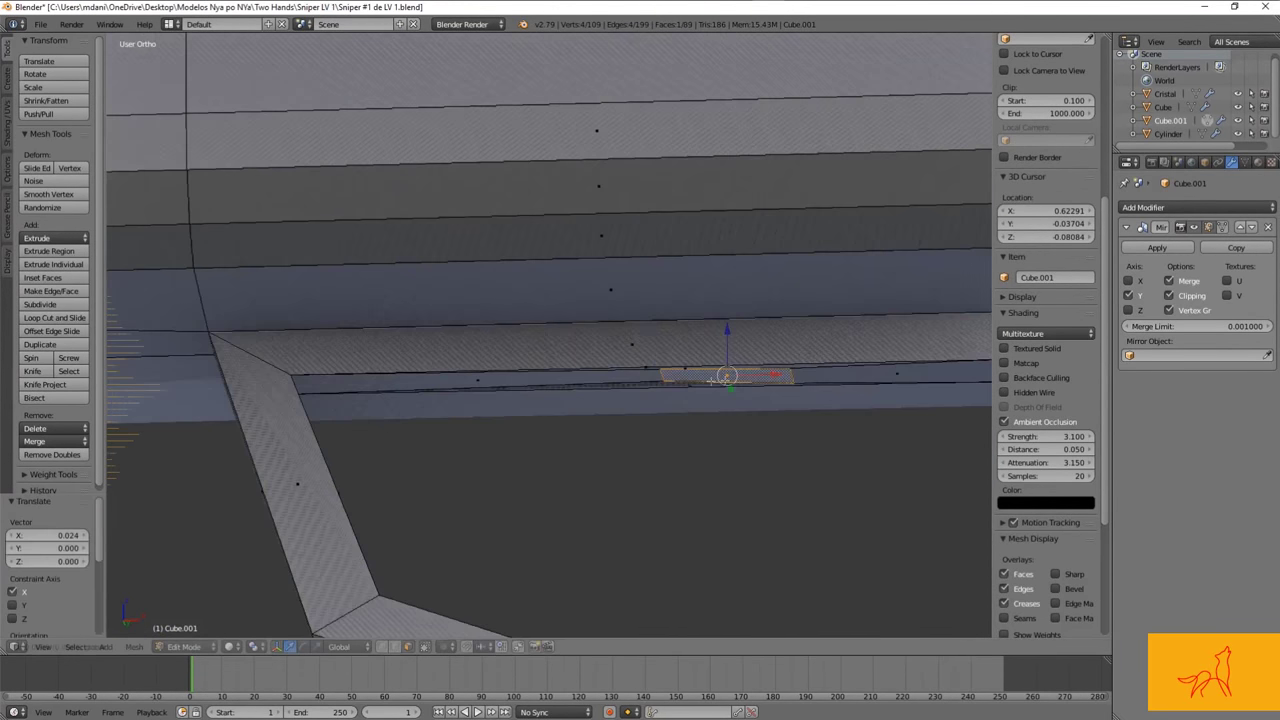
pyautogui.scroll(-3, 775, 375)
pyautogui.moveTo(775, 375); pyautogui.dragTo(748, 423, button='middle')
pyautogui.press('e')
pyautogui.click(726, 407)
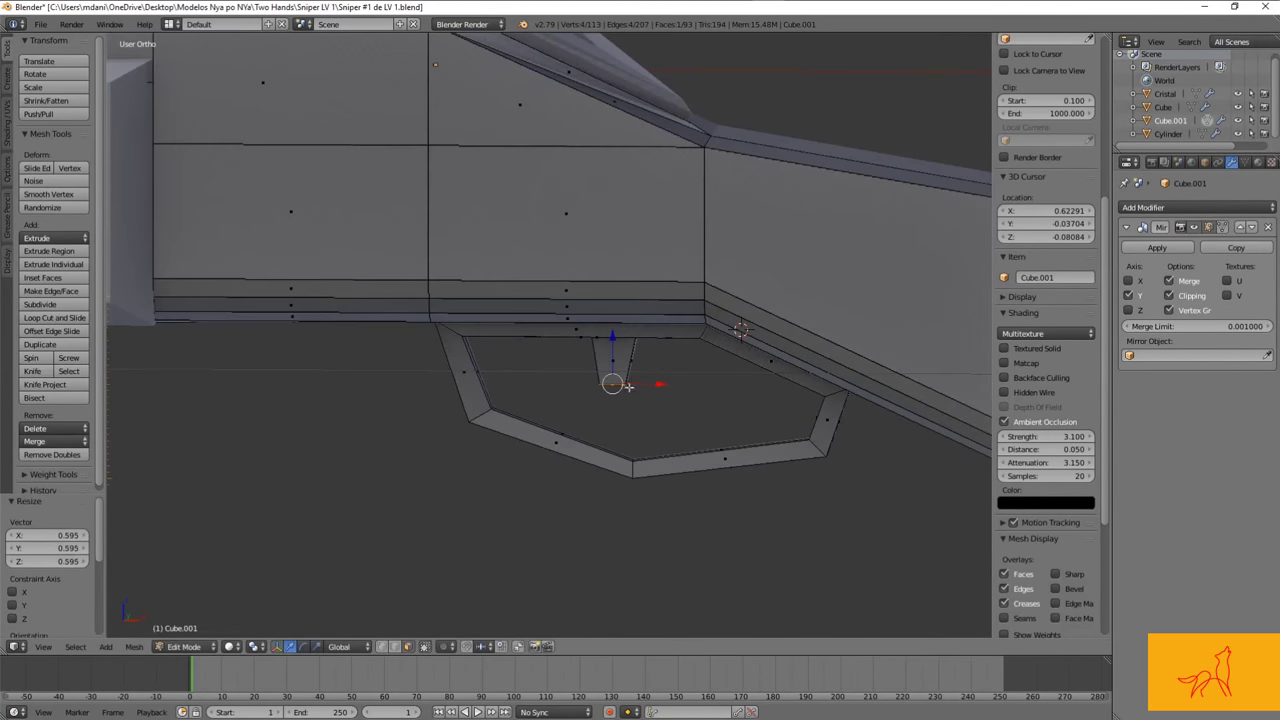
pyautogui.press('e')
pyautogui.click(628, 410)
# Step: In front wireframe view, scale the trigger's top loop narrower and nudge the tip into place
pyautogui.press('KP_1')
pyautogui.scroll(2, 758, 426)
pyautogui.press('z')
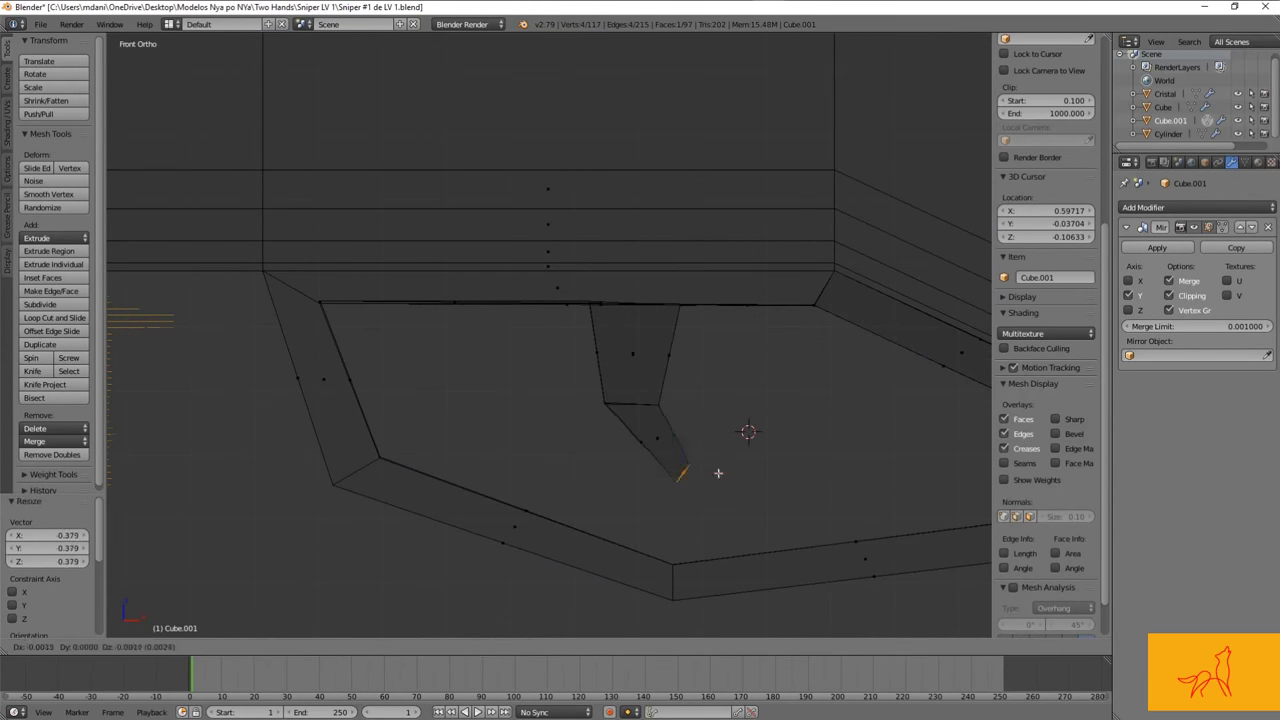
pyautogui.press('a')
pyautogui.press('a')
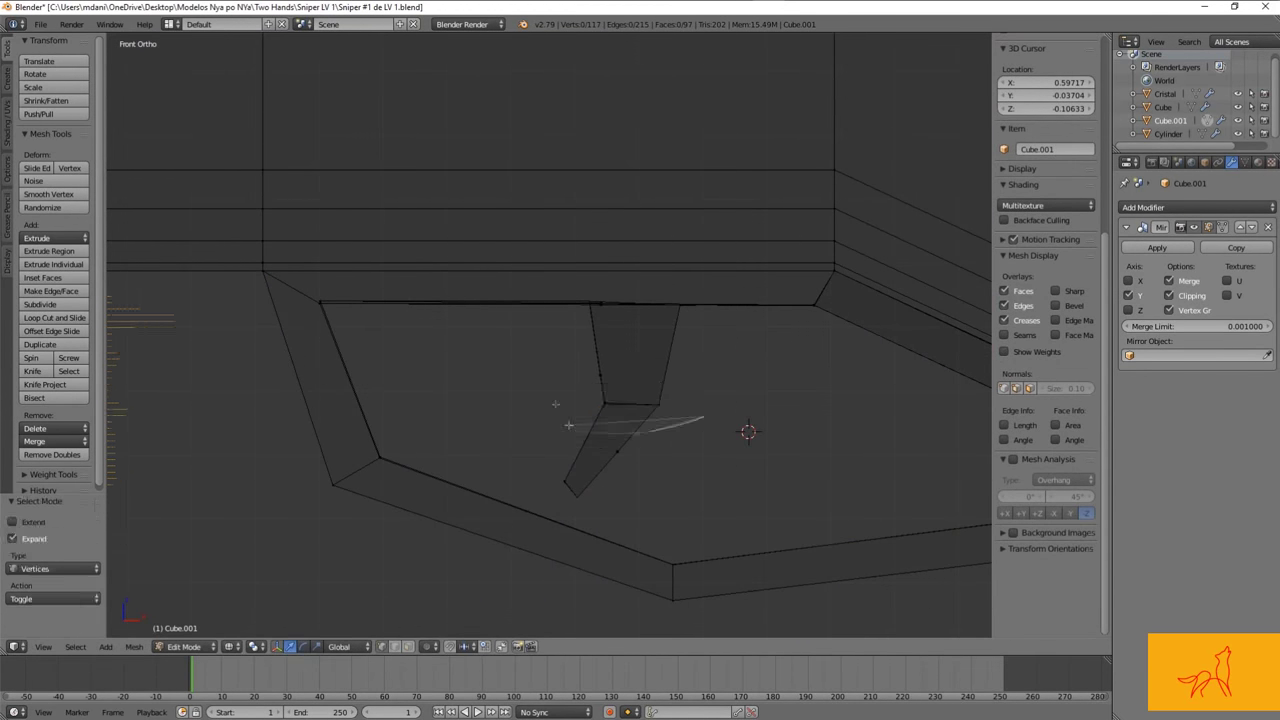
pyautogui.keyDown('alt'); pyautogui.click(738, 300); pyautogui.keyUp('alt')
pyautogui.press('s')
pyautogui.click(738, 300)
pyautogui.moveTo(571, 490); pyautogui.dragTo(588, 477, button='right')
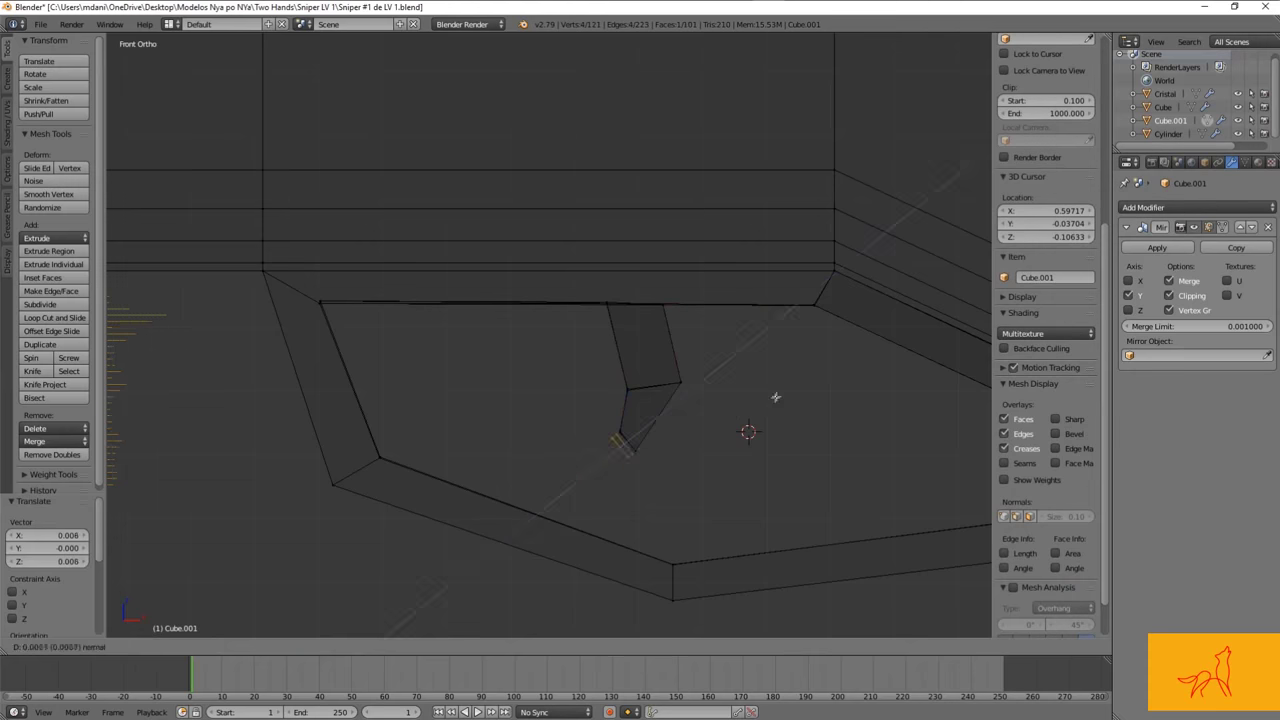
pyautogui.press('z')
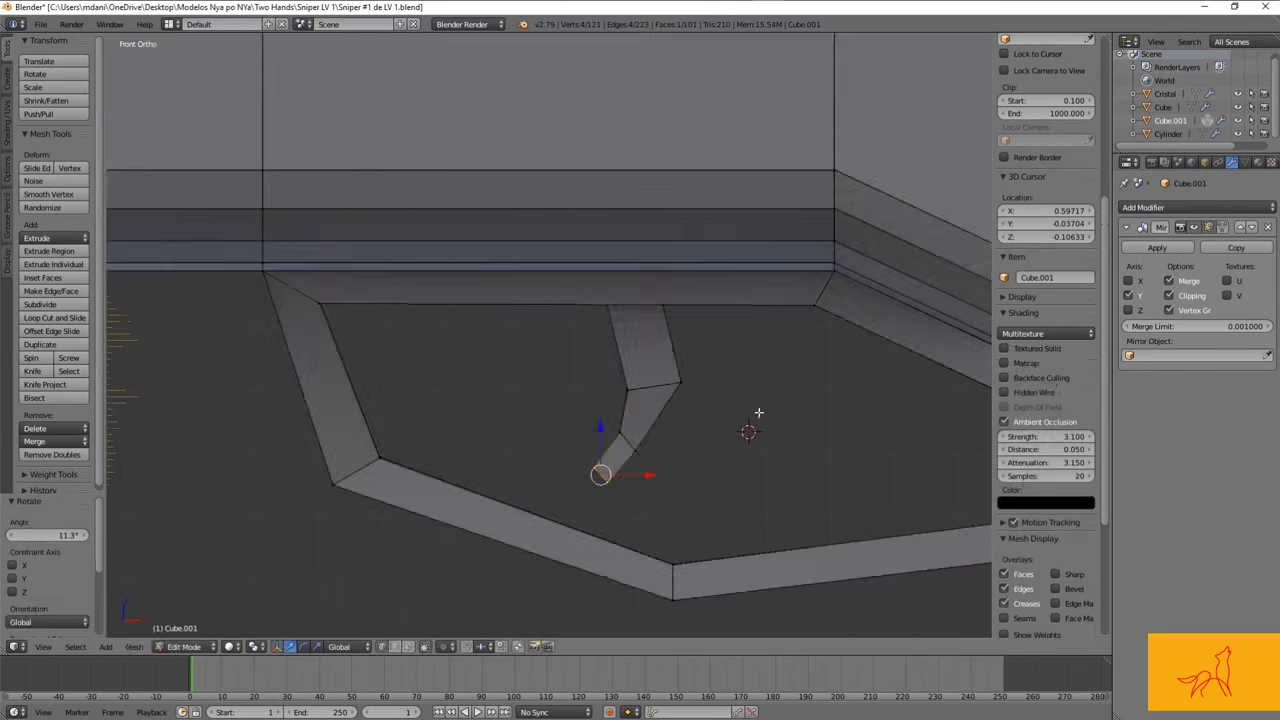
pyautogui.scroll(3, 758, 410)
pyautogui.scroll(-2, 758, 410)
pyautogui.press('z')
# Step: Add edge loops across the trigger and bend its lower section into a curve
pyautogui.keyDown('alt'); pyautogui.keyDown('shift'); pyautogui.rightClick(737, 409); pyautogui.keyUp('shift'); pyautogui.keyUp('alt')
pyautogui.press('a')
pyautogui.rightClick(675, 409)
pyautogui.press('a')
pyautogui.rightClick(700, 330)
pyautogui.hotkey('ctrl', 'r')
pyautogui.click(660, 428)
pyautogui.press('a')
pyautogui.rightClick(681, 428)
pyautogui.press('a')
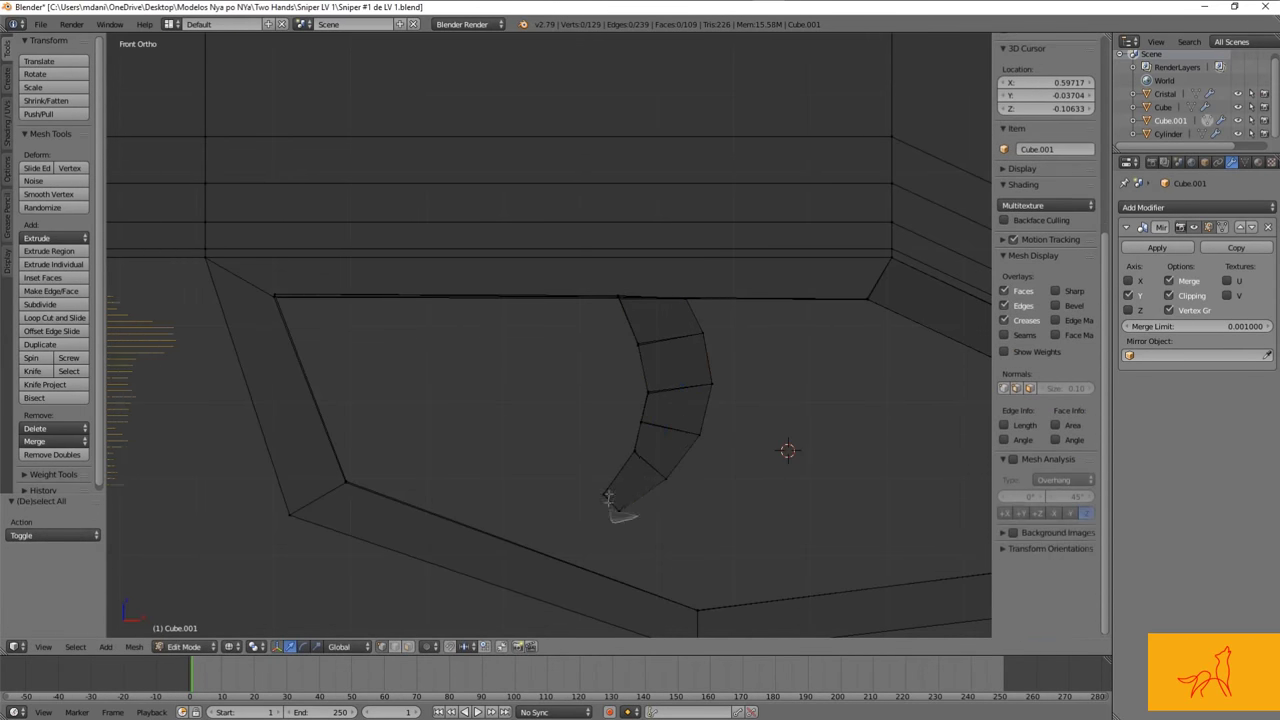
pyautogui.scroll(-10, 700, 410)
# Step: Return to Object Mode with solid shading and reposition the 3D cursor
pyautogui.press('Tab')
pyautogui.press('z')
pyautogui.click(677, 426)
pyautogui.scroll(-5, 668, 418)
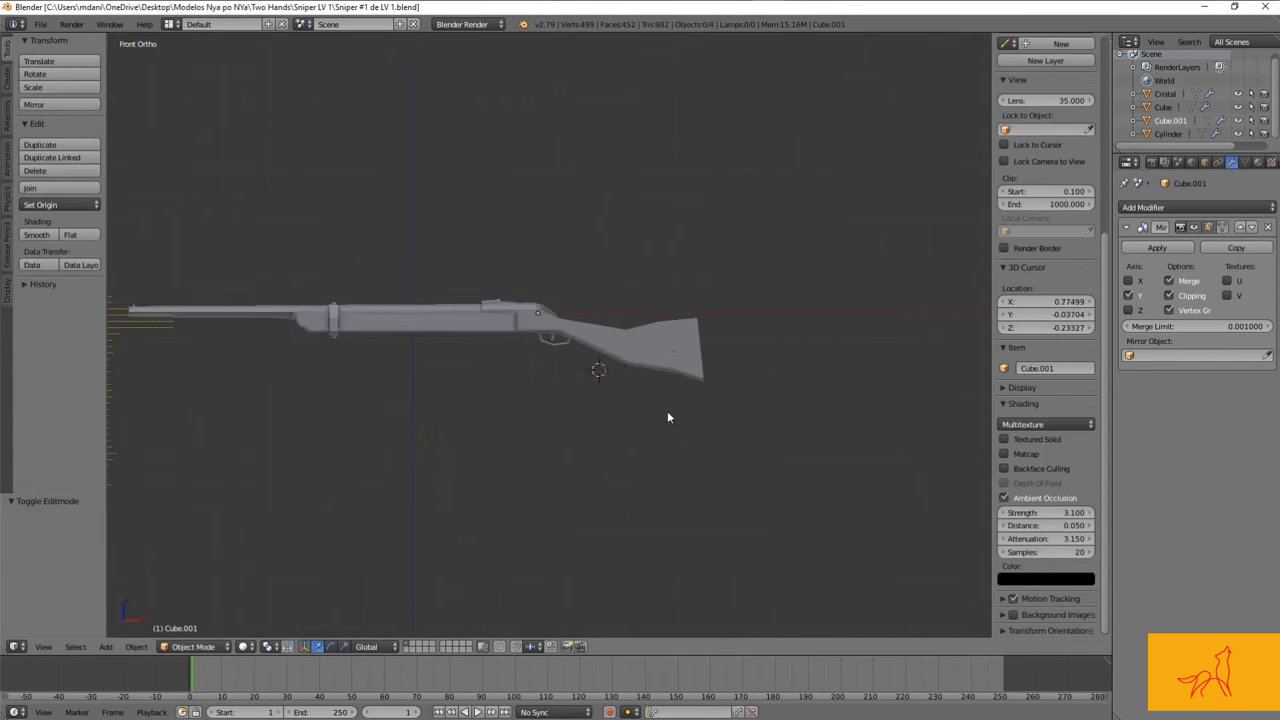
# Step: Select the barrel cylinder and toggle hiding the other rifle parts
pyautogui.scroll(-4, 731, 414)
pyautogui.rightClick(534, 319)
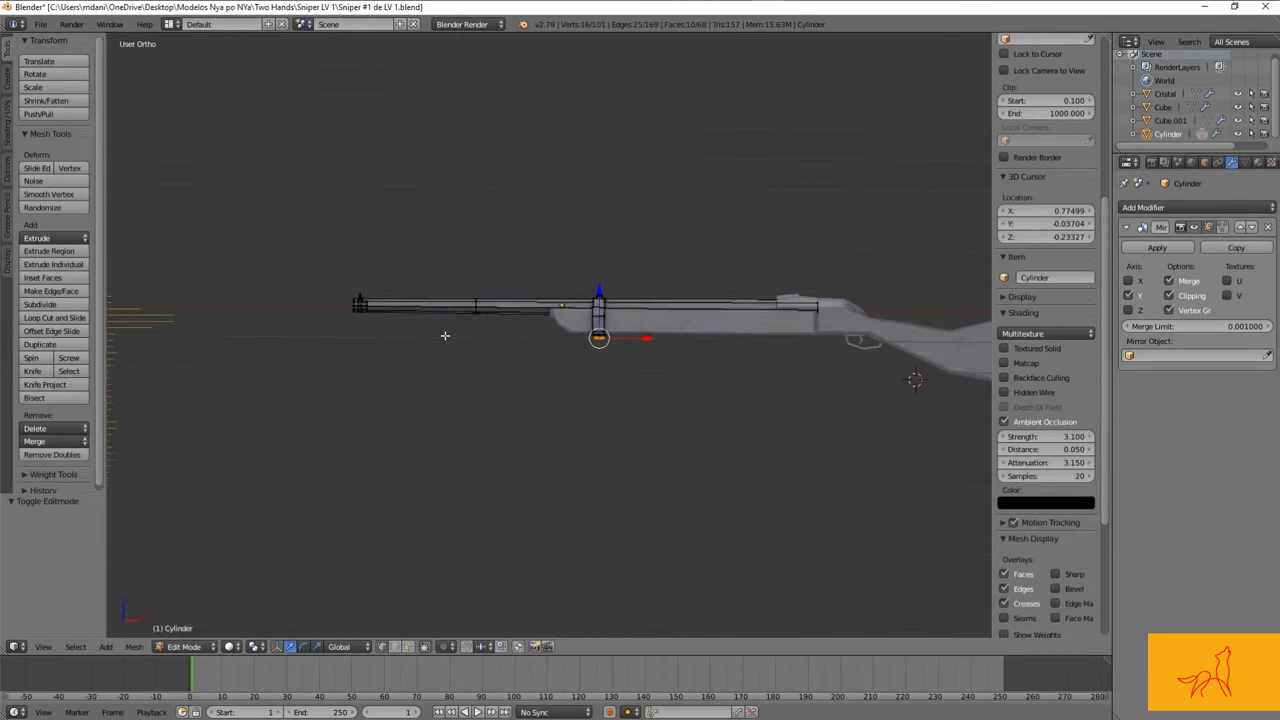
pyautogui.press('z')
pyautogui.hotkey('shift', 'h')
pyautogui.hotkey('alt', 'h')
pyautogui.scroll(8, 668, 310)
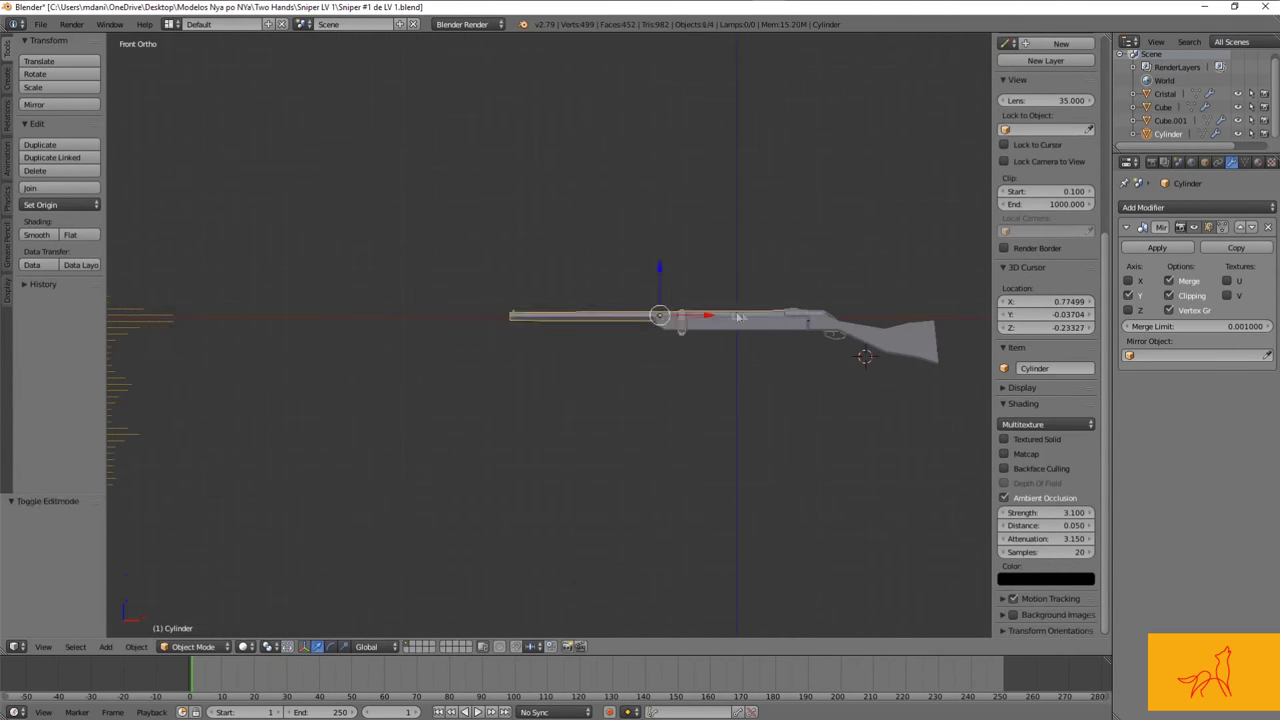
pyautogui.scroll(5, 455, 370)
# Step: Enter Edit Mode on the barrel and frame its middle section for loop cuts
pyautogui.press('Tab')
pyautogui.press('z')
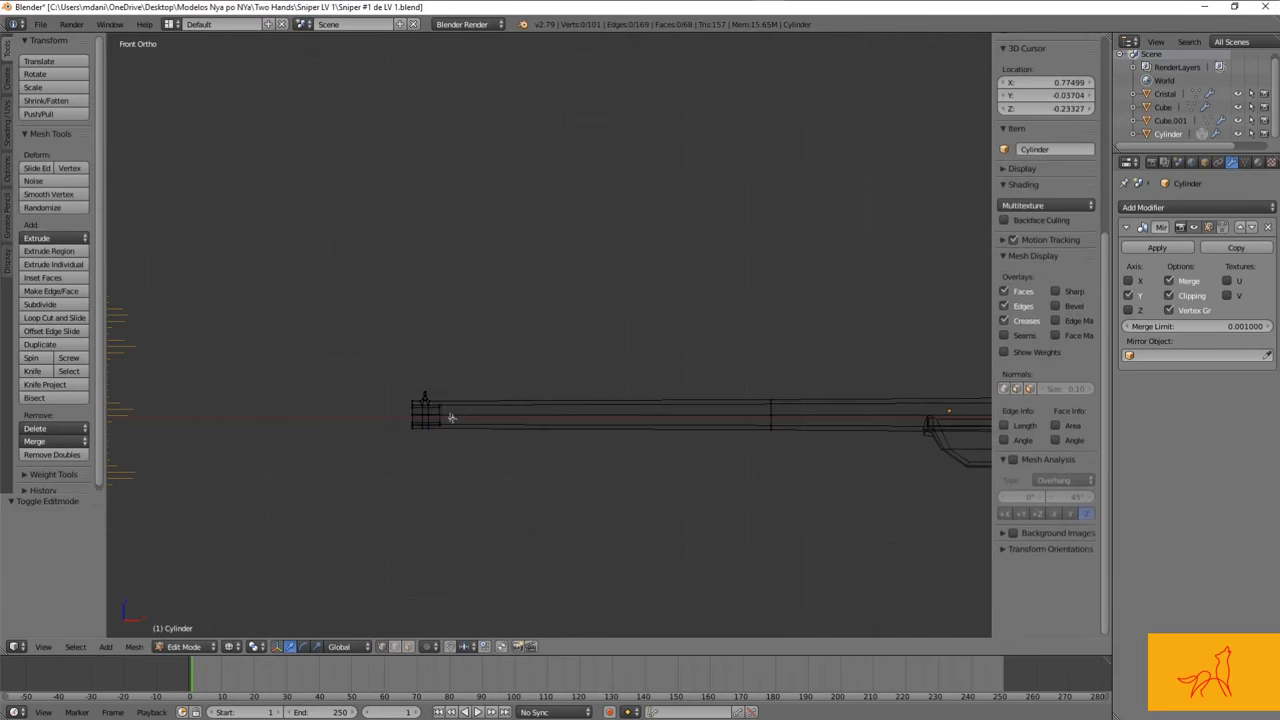
pyautogui.keyDown('alt'); pyautogui.rightClick(453, 397); pyautogui.keyUp('alt')
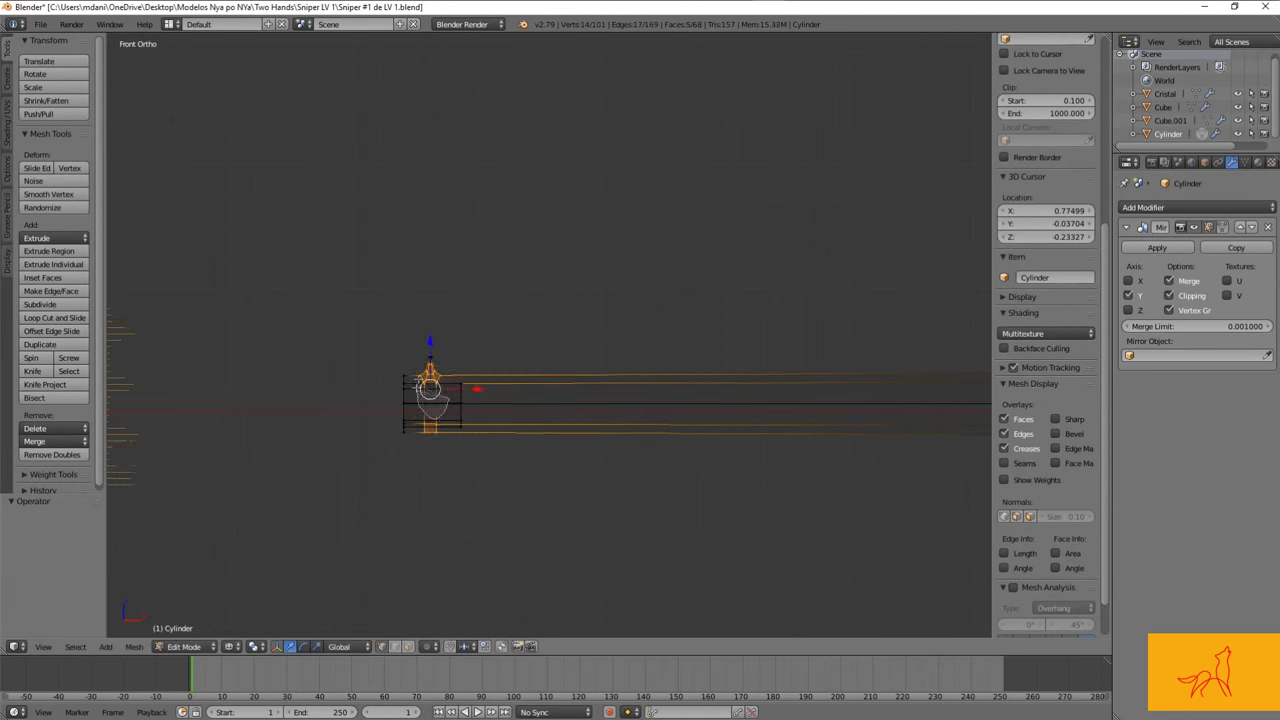
pyautogui.press('Tab')
pyautogui.press('z')
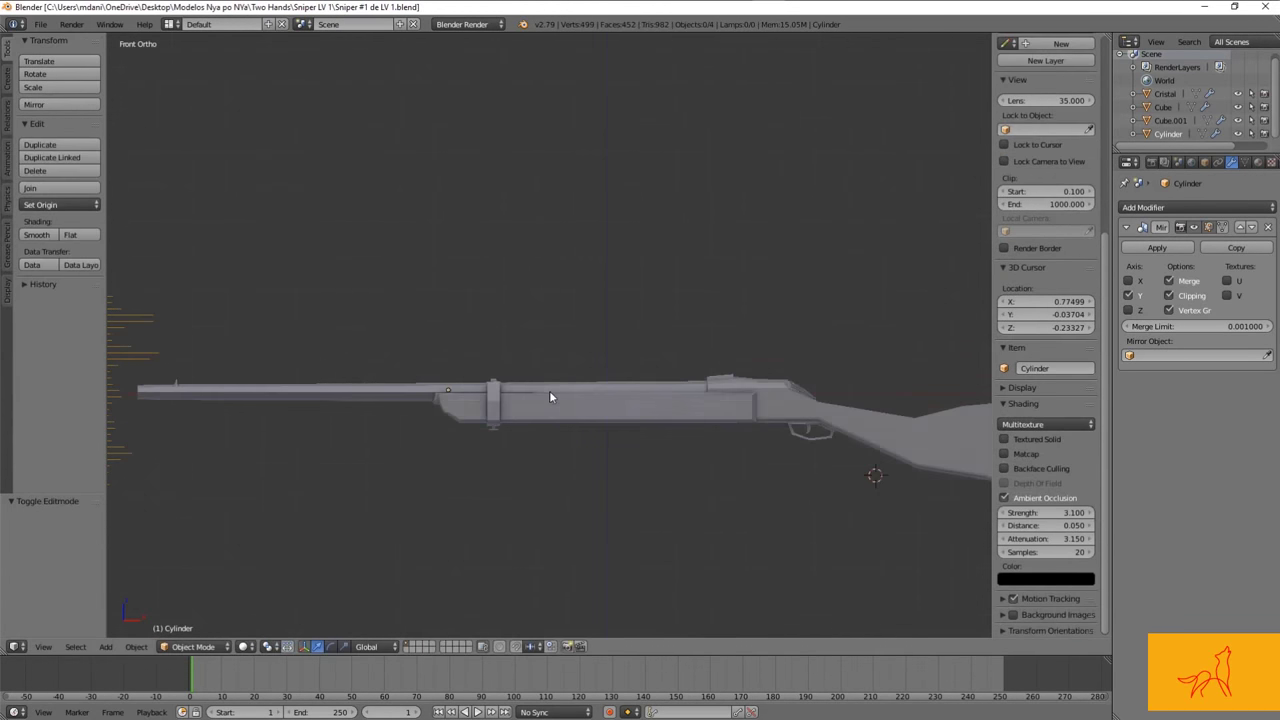
pyautogui.scroll(4, 437, 442)
pyautogui.press('Tab')
pyautogui.press('Tab')
pyautogui.scroll(-5, 733, 378)
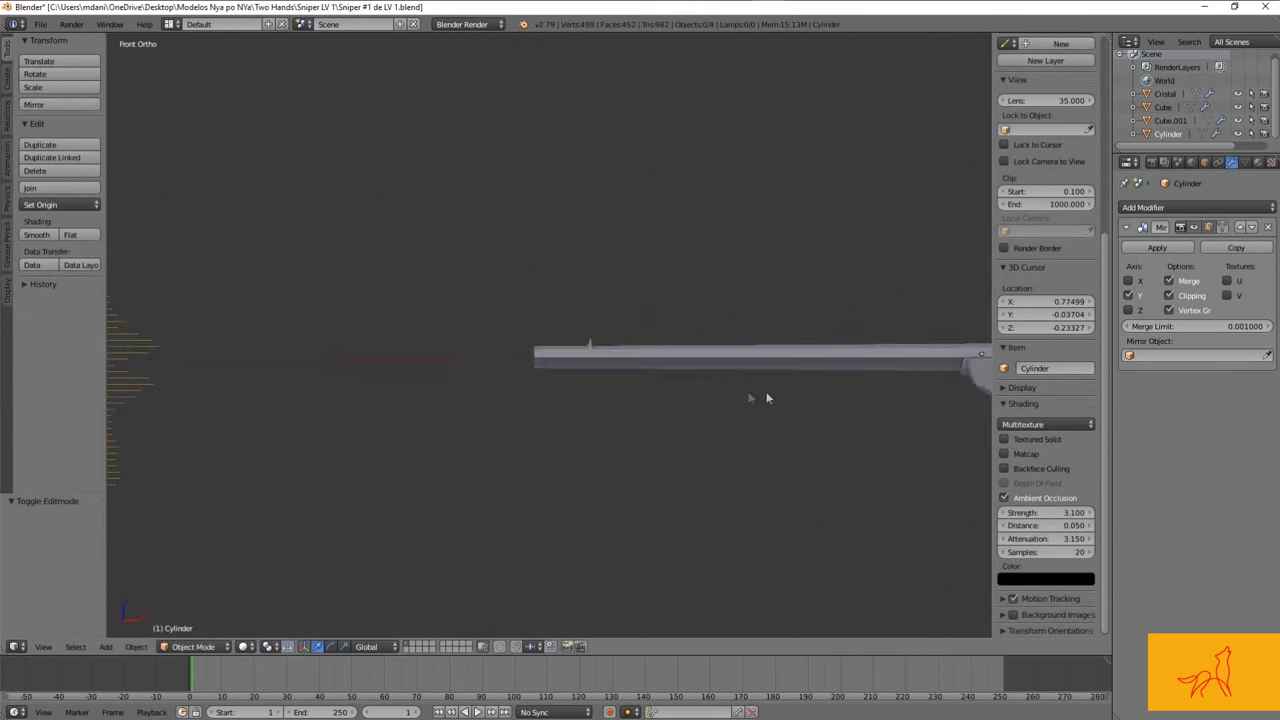
pyautogui.moveTo(660, 343); pyautogui.dragTo(589, 345, button='middle')
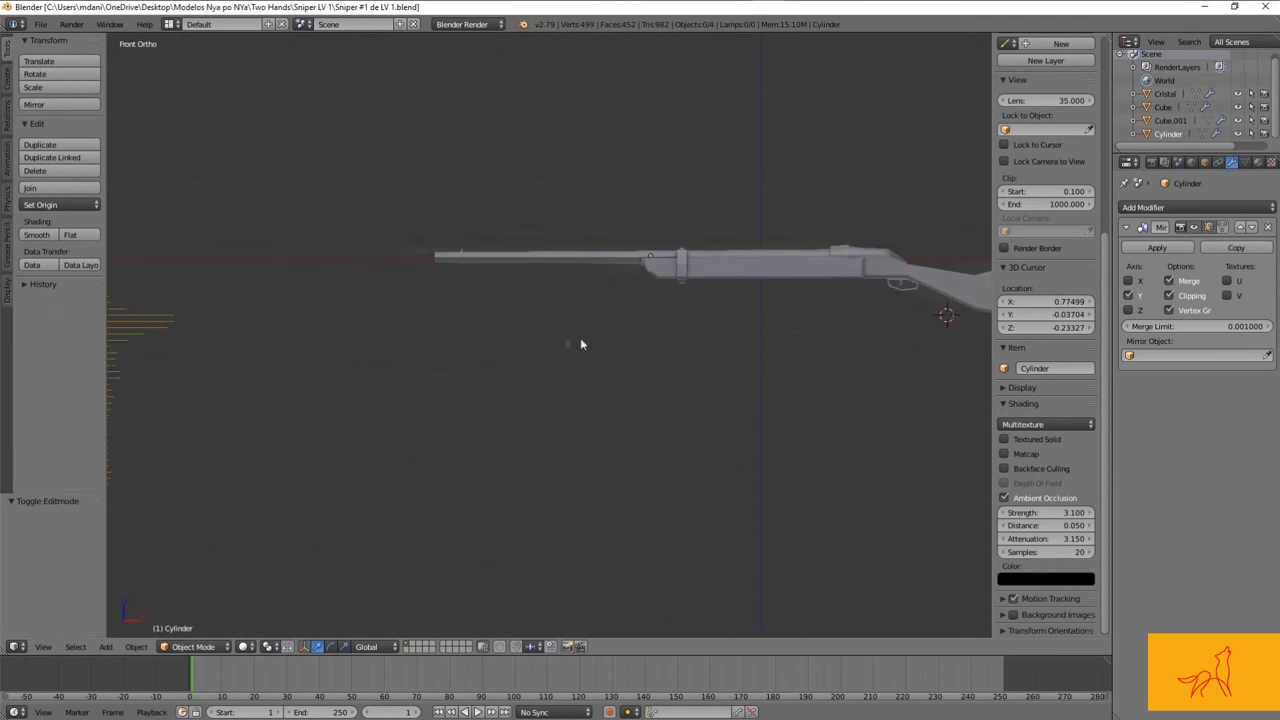
pyautogui.scroll(6, 469, 338)
pyautogui.press('Tab')
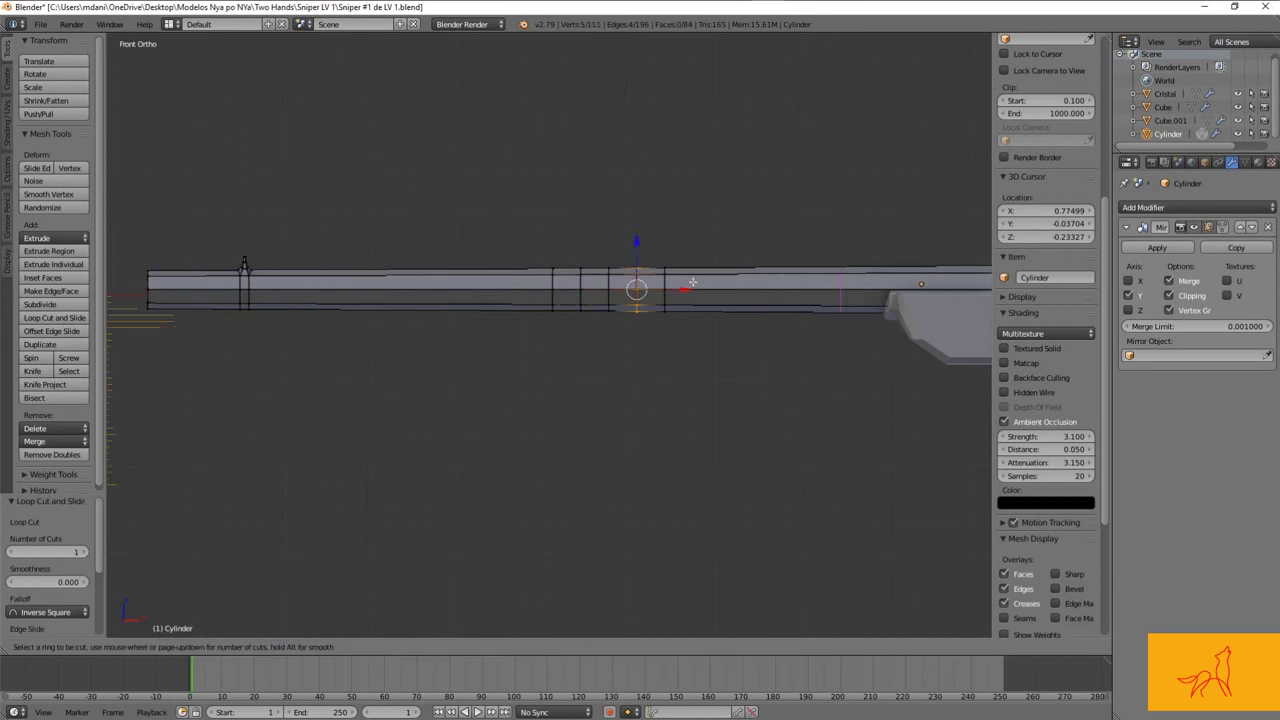
# Step: Confirm the sliding edge loop on the barrel and pick a column of faces
pyautogui.click(638, 302)
pyautogui.scroll(3, 638, 302)
pyautogui.hotkey('ctrl', 'Tab')
pyautogui.click(530, 320)
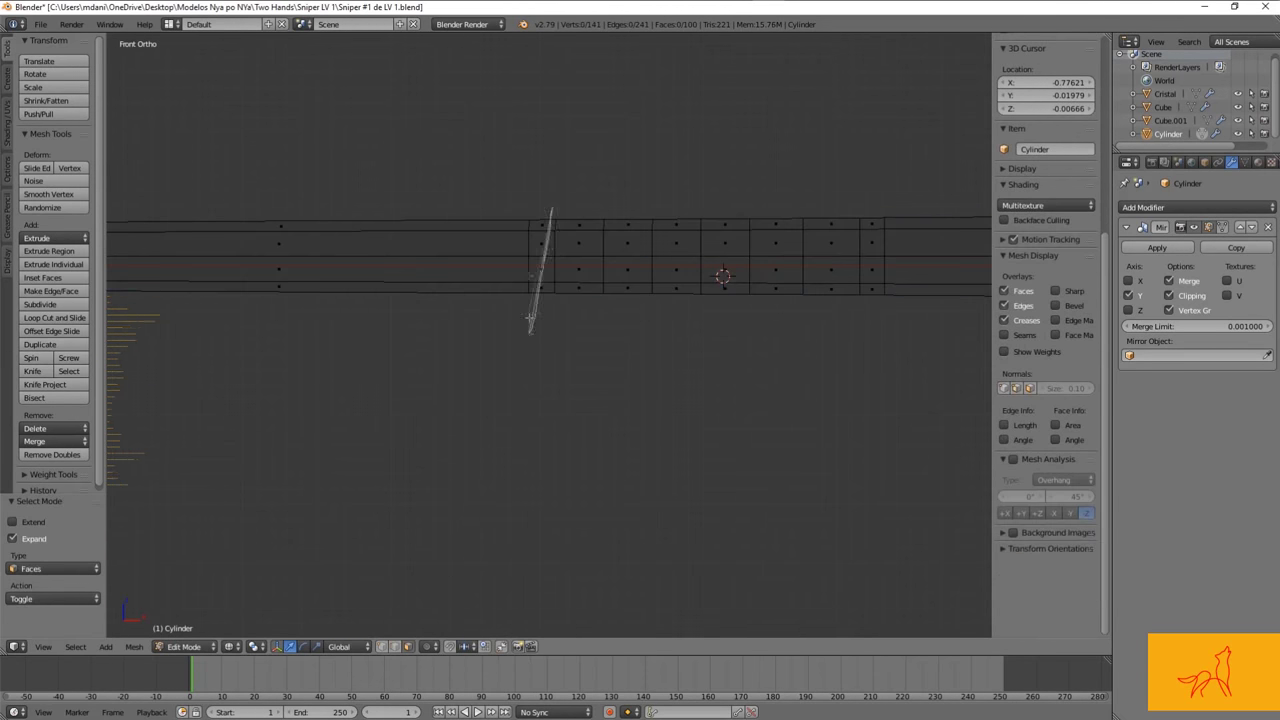
# Step: Move selected barrel vertices along the barrel's length
pyautogui.keyDown('shift'); pyautogui.moveTo(864, 250); pyautogui.dragTo(652, 262, button='middle'); pyautogui.keyUp('shift')
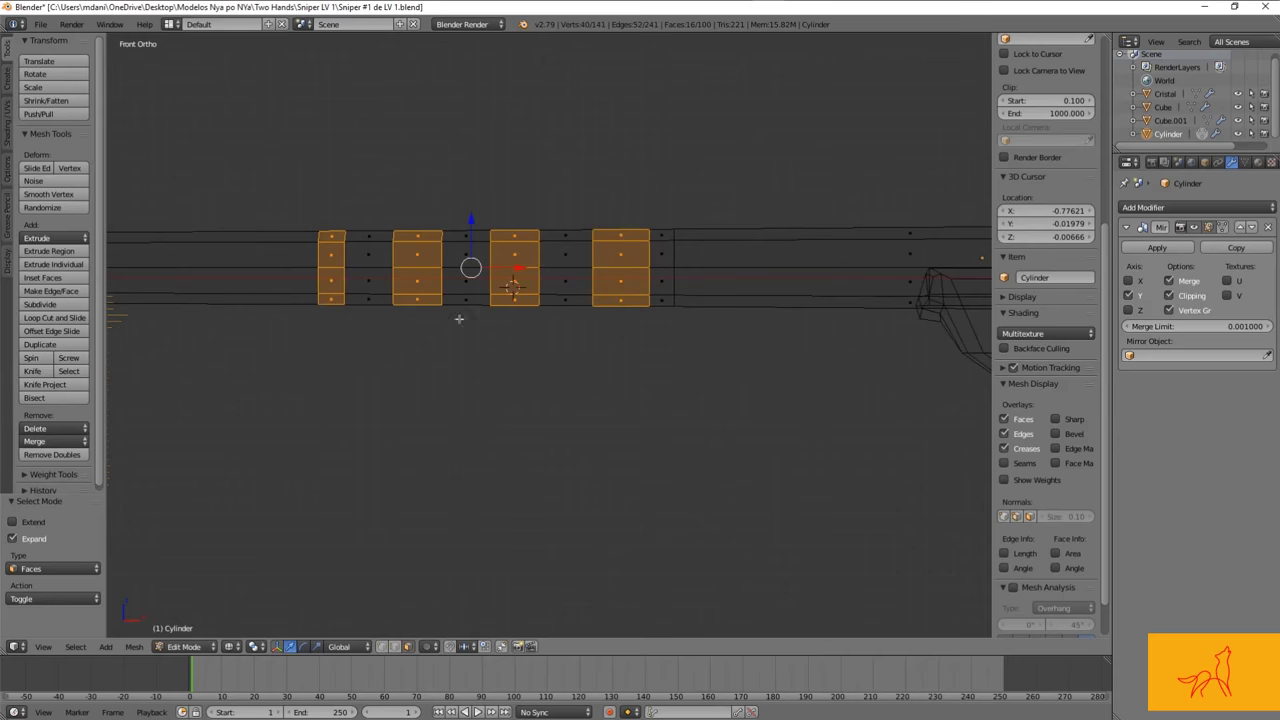
pyautogui.press('z')
pyautogui.press('a')
pyautogui.click(738, 262)
pyautogui.keyDown('alt'); pyautogui.rightClick(673, 275); pyautogui.keyUp('alt')
pyautogui.press('g')
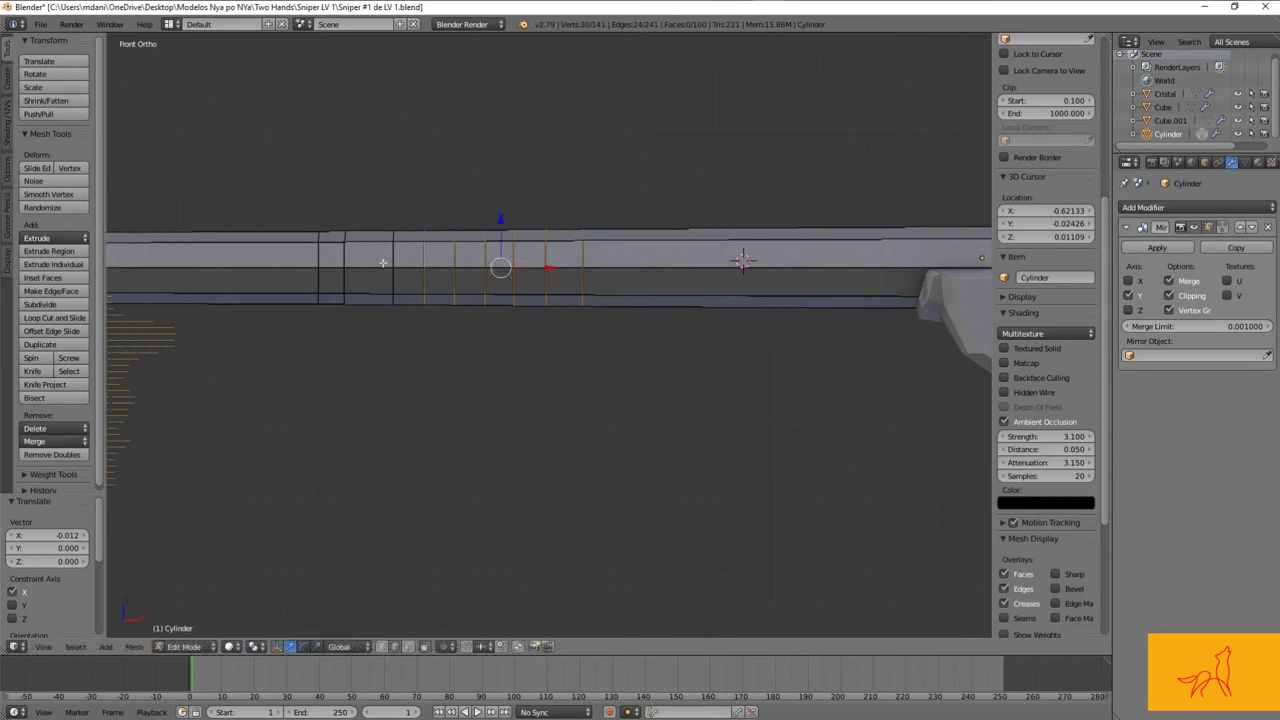
pyautogui.press('z')
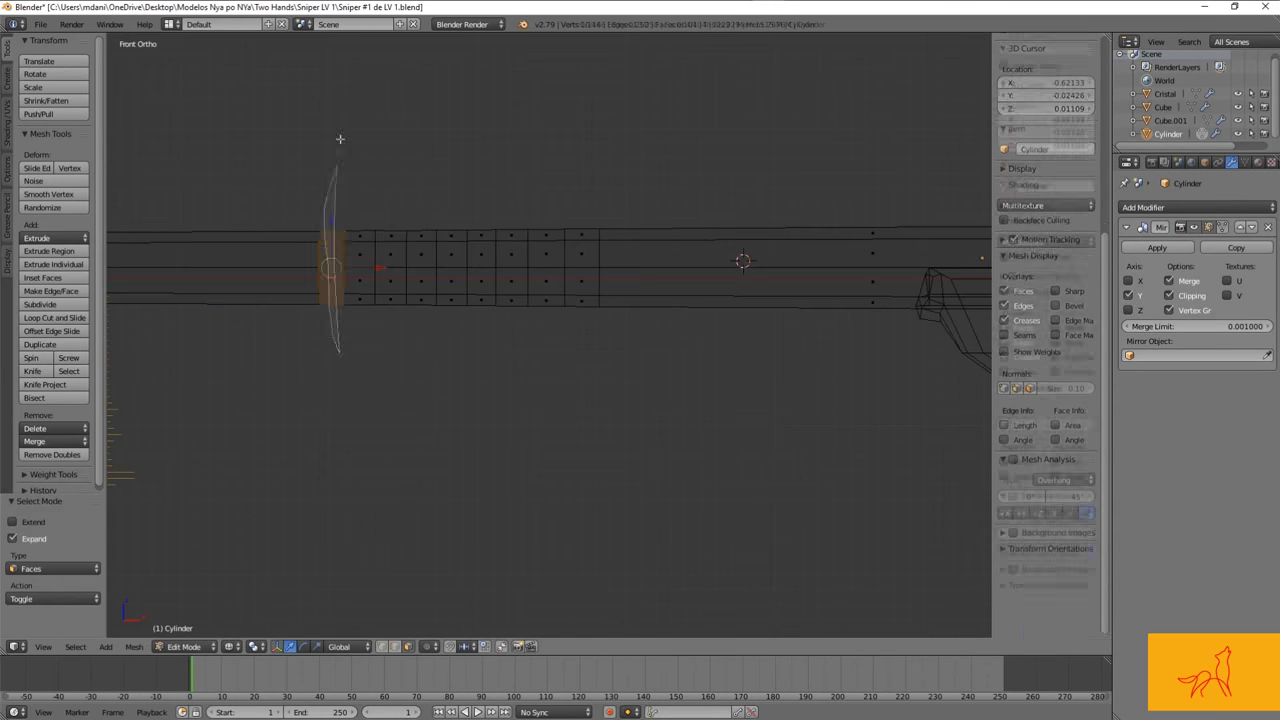
# Step: Select two face bands near the barrel's left end and inspect them from several angles
pyautogui.click(407, 188)
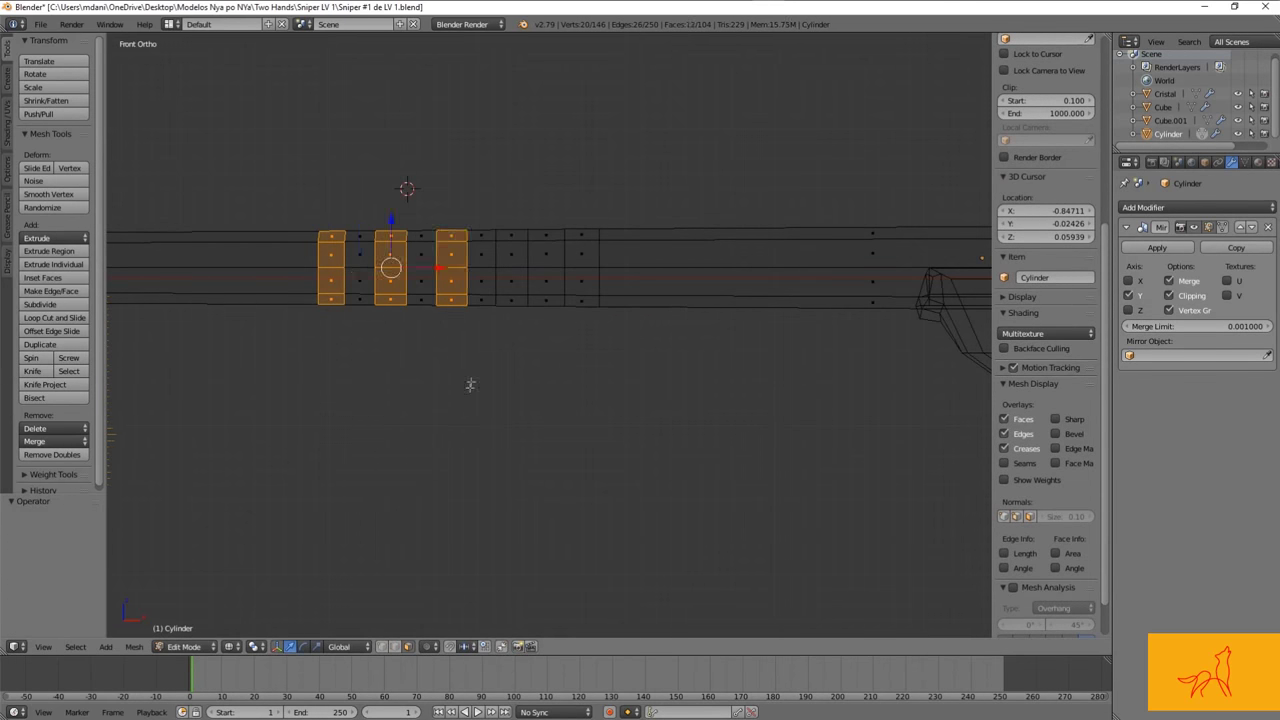
pyautogui.press('z')
pyautogui.moveTo(584, 320); pyautogui.dragTo(245, 147, button='middle')
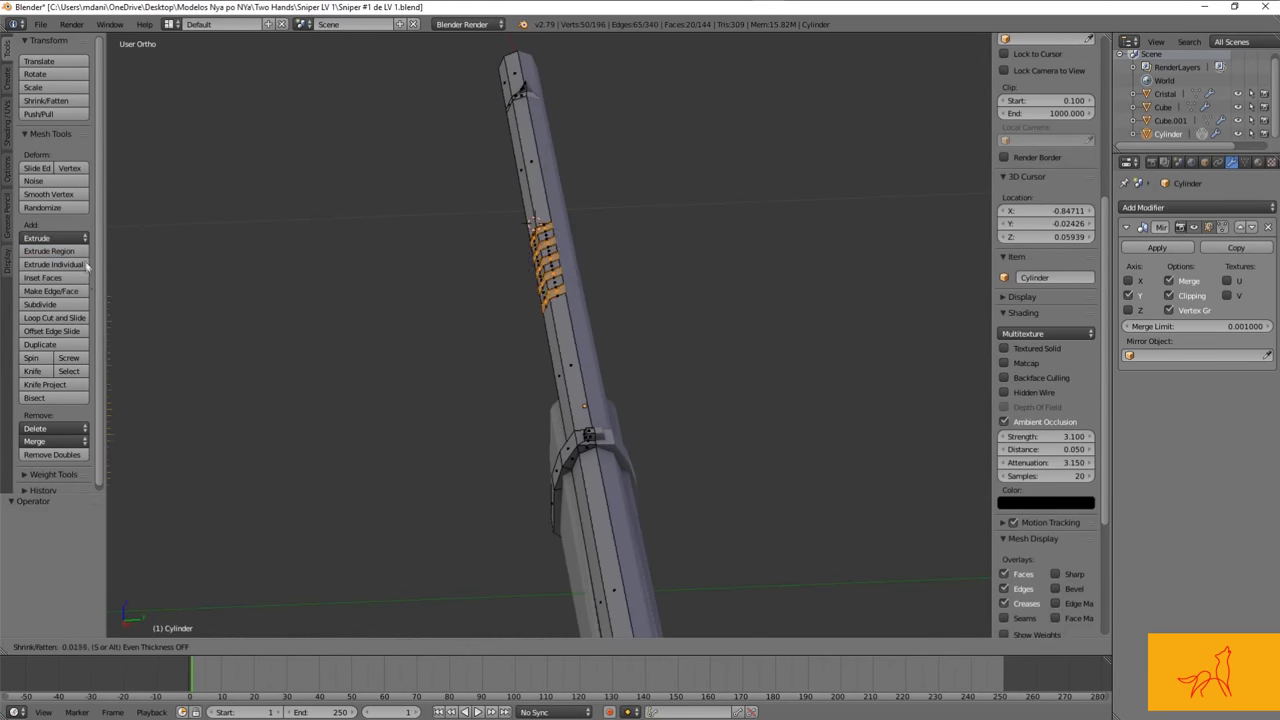
pyautogui.moveTo(152, 316); pyautogui.dragTo(528, 177, button='middle')
pyautogui.press('Tab')
pyautogui.scroll(-3, 794, 237)
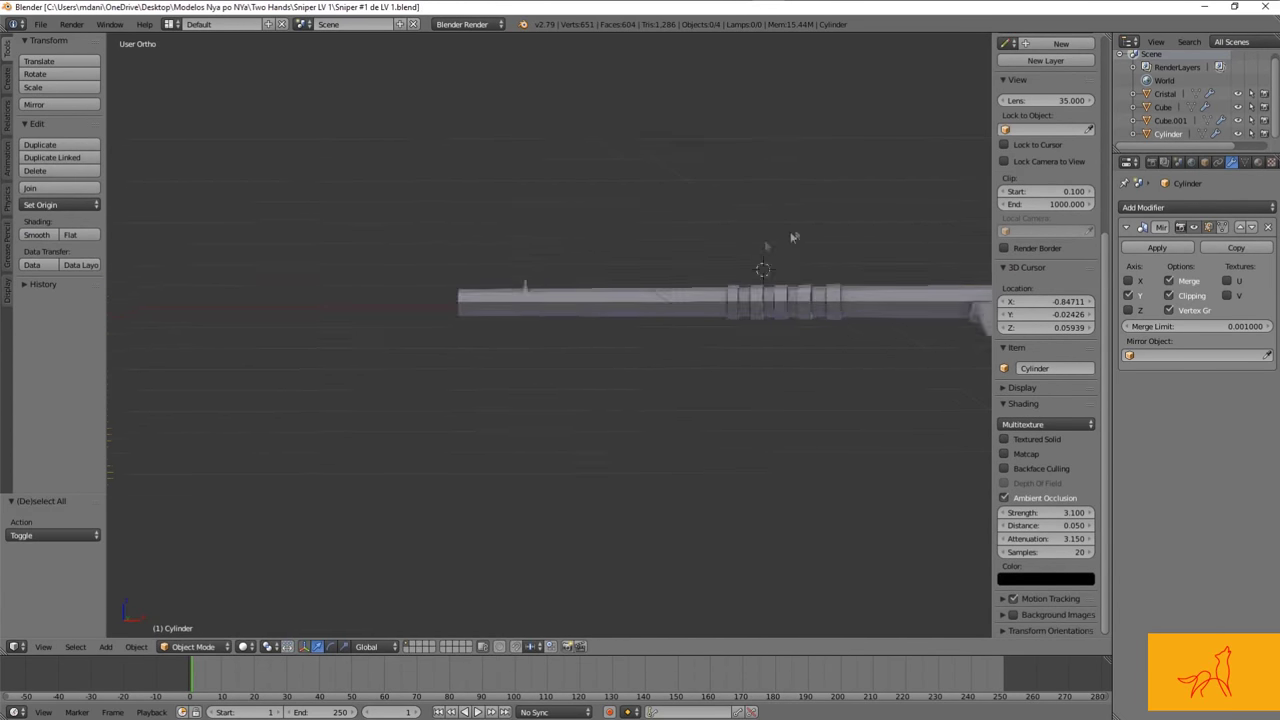
pyautogui.scroll(4, 536, 237)
pyautogui.press('z')
# Step: Try out face selections on the barrel, then clear the selection
pyautogui.click(526, 222)
pyautogui.press('z')
pyautogui.keyDown('shift'); pyautogui.click(492, 222); pyautogui.keyUp('shift')
pyautogui.press('z')
pyautogui.press('a')
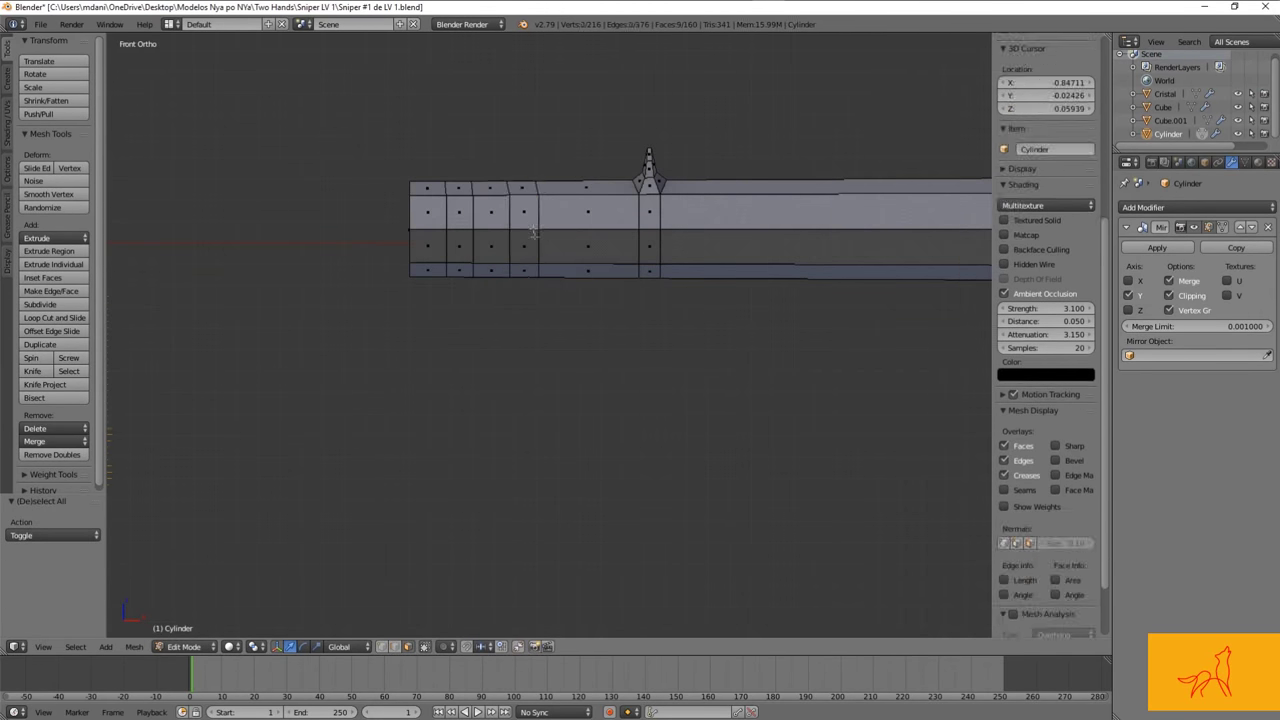
pyautogui.press('z')
# Step: Select a vertical band of four faces and scale it outward into a raised ring
pyautogui.keyDown('alt'); pyautogui.click(521, 178); pyautogui.keyUp('alt')
pyautogui.scroll(3, 599, 331)
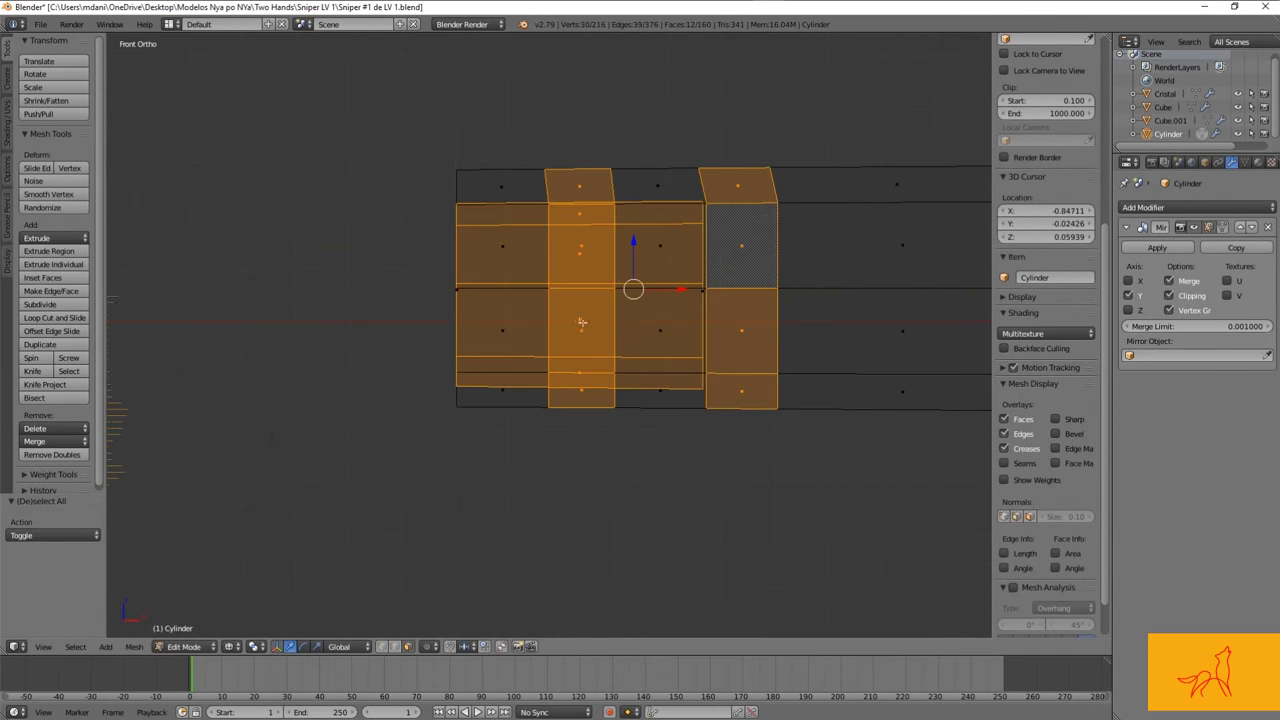
pyautogui.press('z')
pyautogui.moveTo(555, 372)
pyautogui.mouseDown(button='middle')
pyautogui.moveTo(586, 394)
pyautogui.moveTo(671, 252)
pyautogui.mouseUp(button='middle')
pyautogui.click(773, 270)
pyautogui.press('KP_1')
pyautogui.scroll(3, 600, 360)
# Step: Check the rings in Object Mode, then delete the extra ring faces
pyautogui.press('Tab')
pyautogui.scroll(2, 498, 367)
pyautogui.press('Tab')
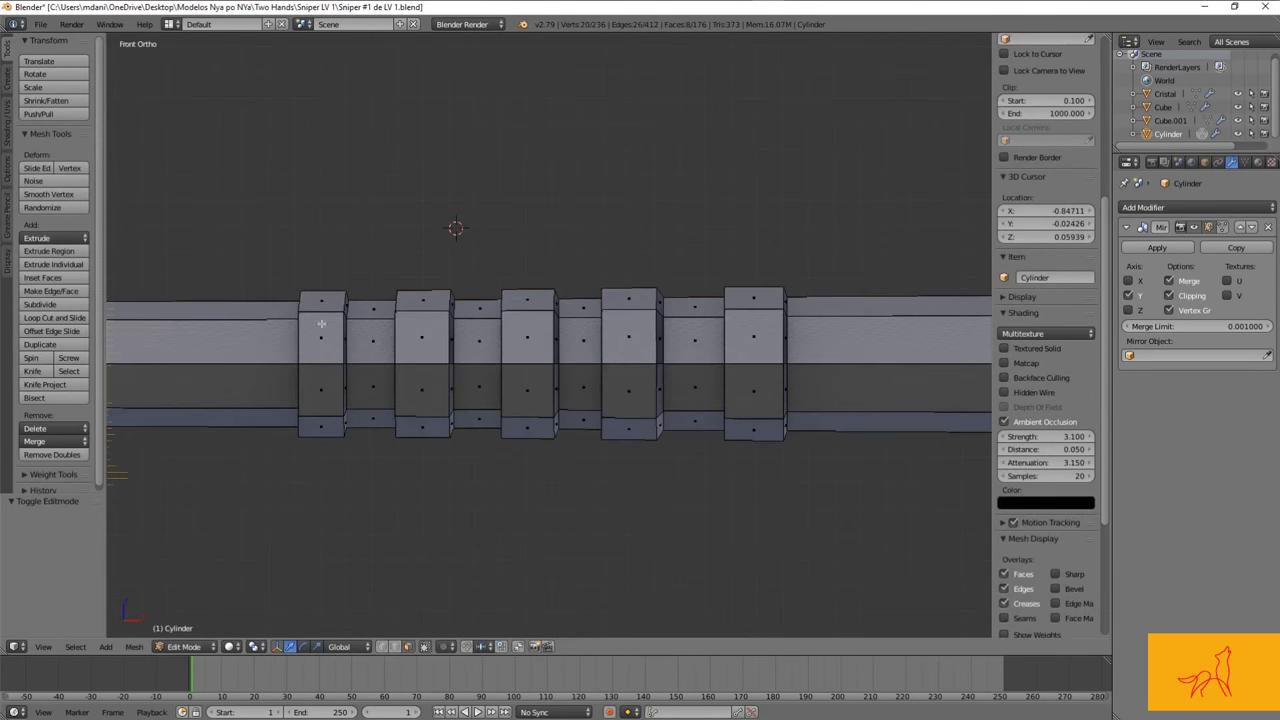
pyautogui.press('z')
pyautogui.press('a')
pyautogui.press('x')
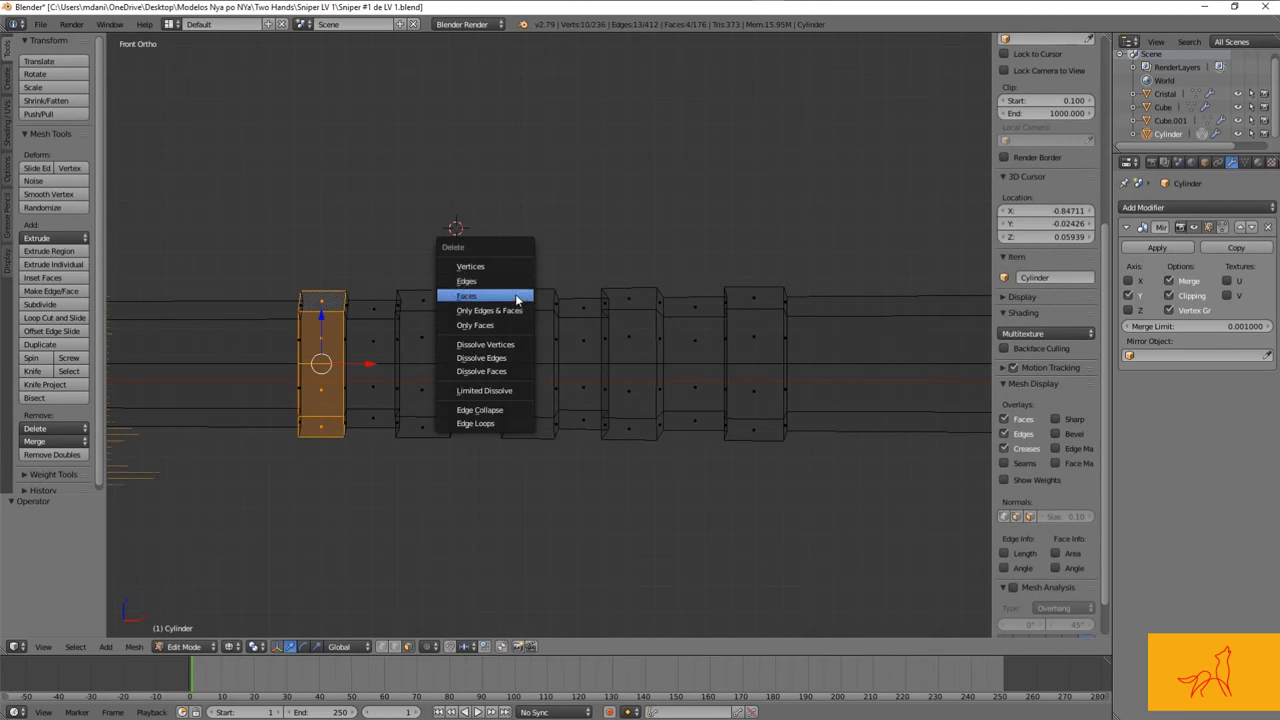
pyautogui.click(596, 271)
# Step: Clear the selection, reposition the 3D cursor and return to Object Mode in solid shading
pyautogui.press('a')
pyautogui.hotkey('ctrl', 'Tab')
pyautogui.keyDown('ctrl'); pyautogui.scroll(-2, 662, 374); pyautogui.keyUp('ctrl')
pyautogui.click(651, 338)
pyautogui.press('Tab')
pyautogui.press('z')
pyautogui.scroll(-5, 700, 310)
pyautogui.press('a')
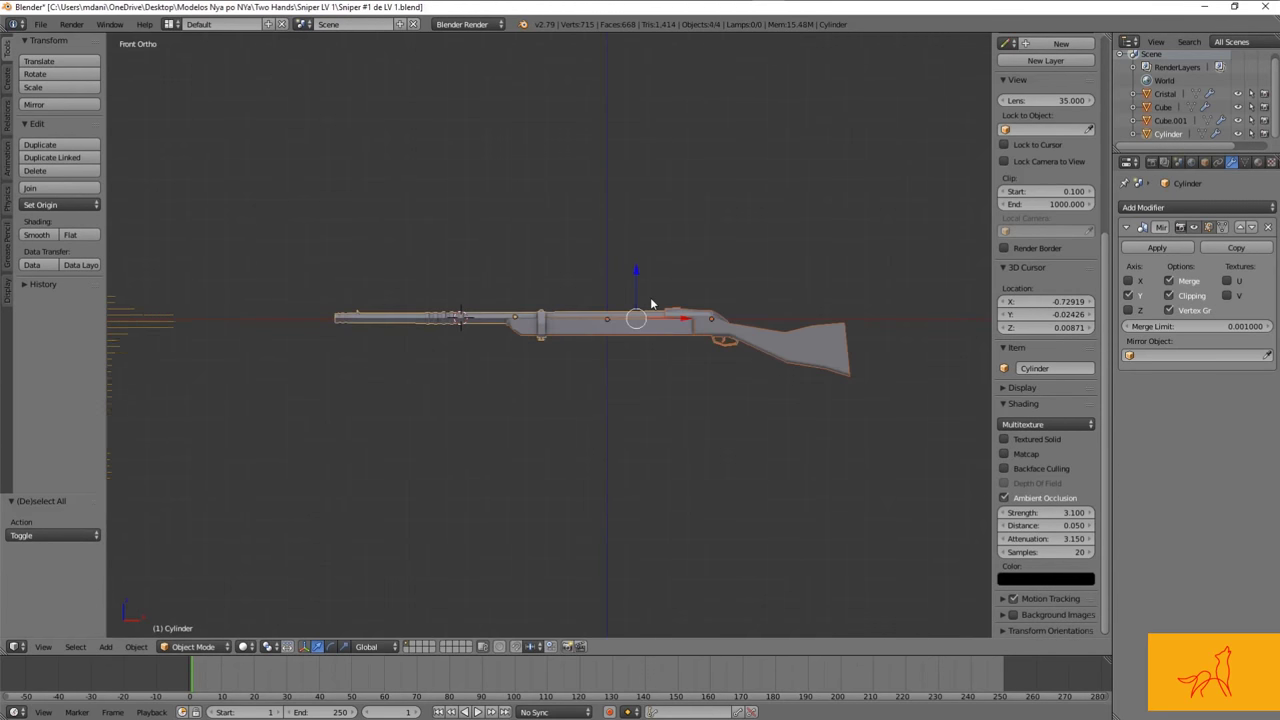
# Step: Add a new edge loop on the barrel and slide it beside the existing rings
pyautogui.scroll(4, 655, 295)
pyautogui.rightClick(543, 249)
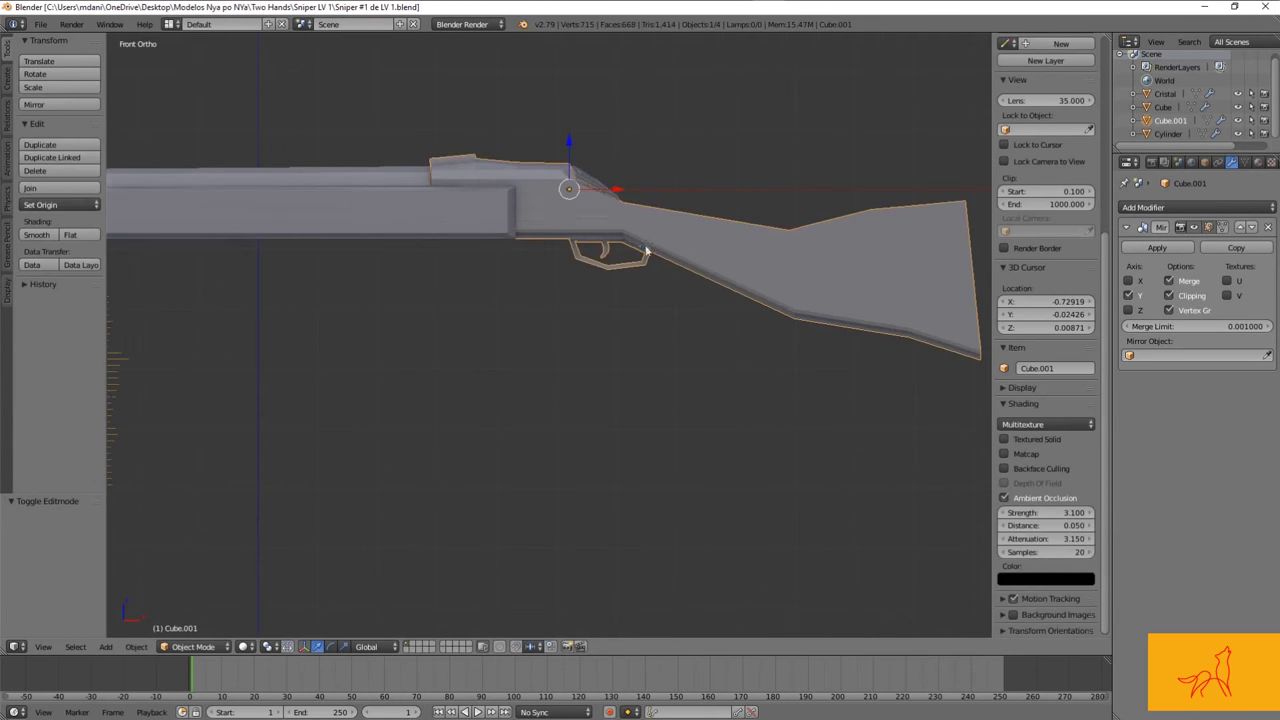
pyautogui.press('a')
pyautogui.scroll(-3, 581, 262)
pyautogui.scroll(-1, 772, 260)
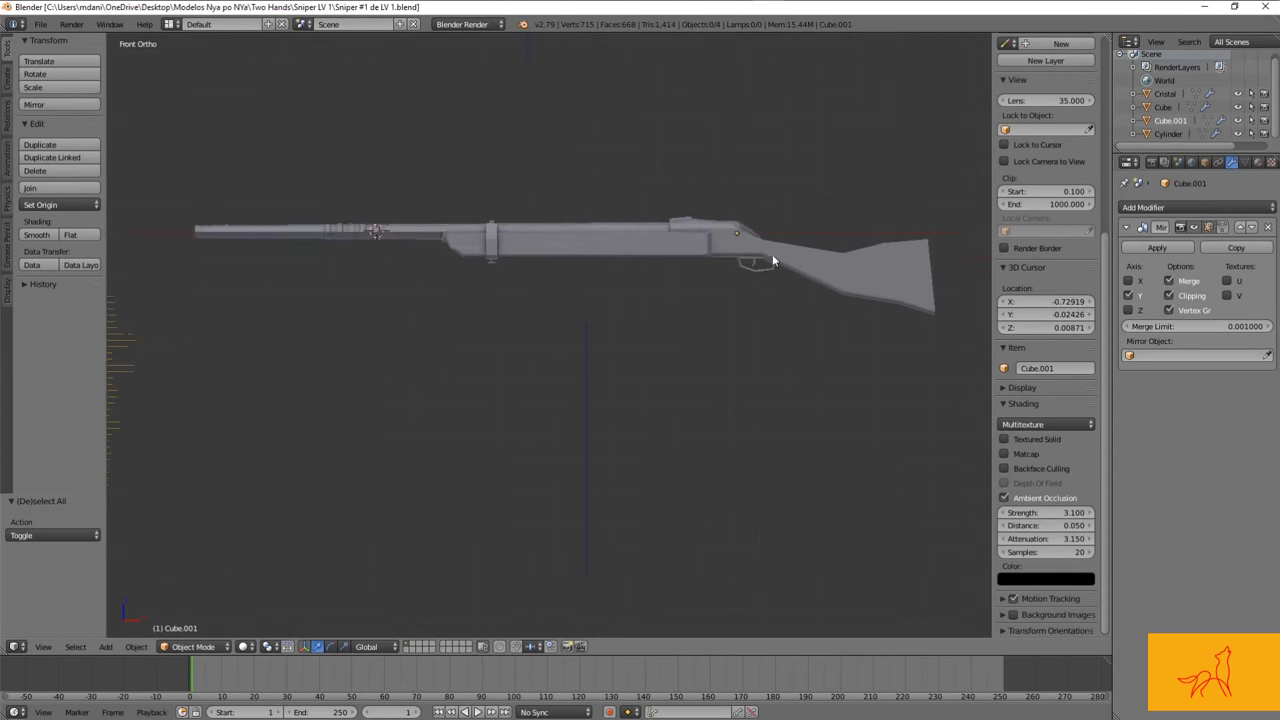
pyautogui.press('Tab')
pyautogui.press('KP_Decimal')
pyautogui.press('g')
pyautogui.press('g')
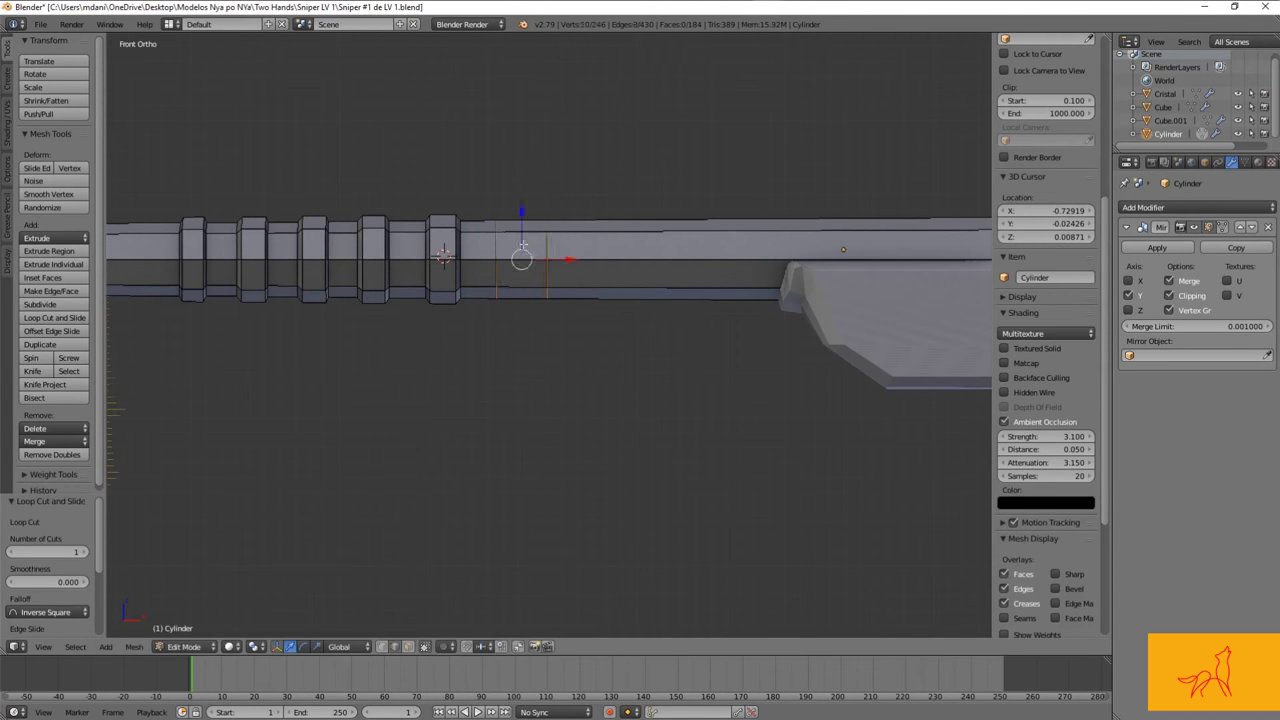
pyautogui.moveTo(698, 256); pyautogui.dragTo(68, 237, button='middle')
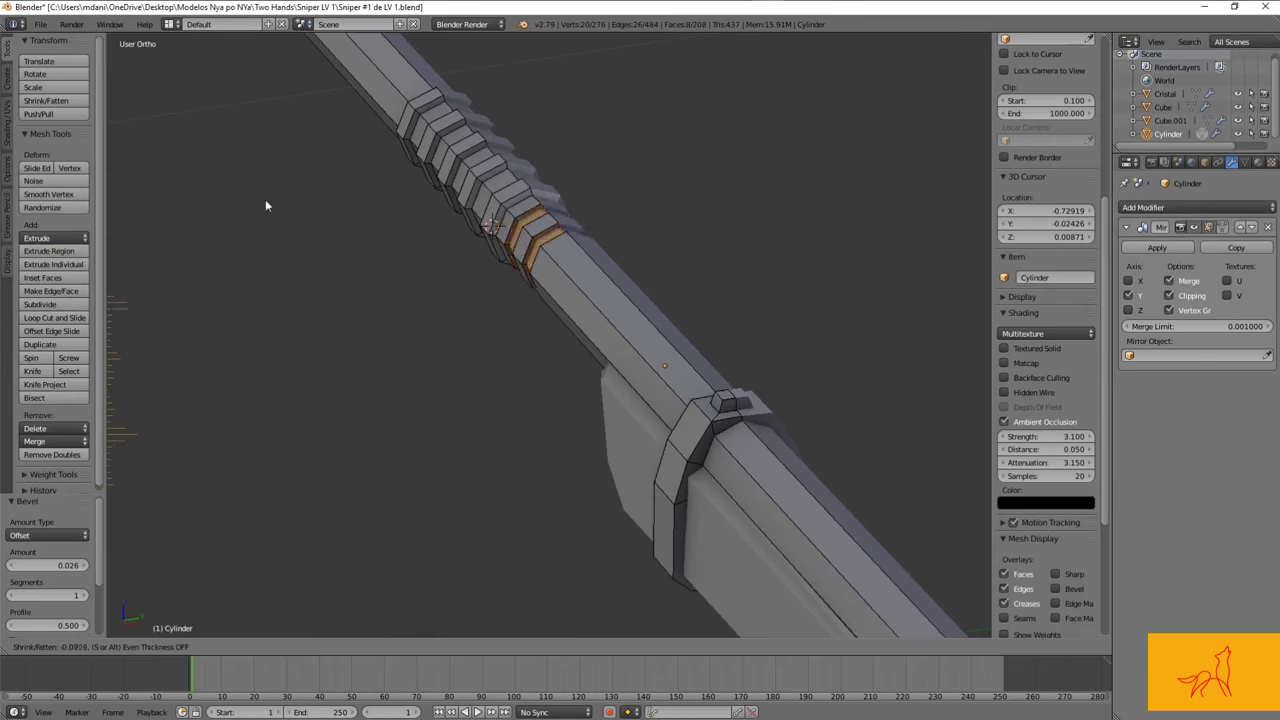
pyautogui.moveTo(271, 201); pyautogui.dragTo(614, 251, button='middle')
# Step: Inspect the new ring, then move the edge loop along the barrel's X axis
pyautogui.press('Tab')
pyautogui.scroll(-3, 614, 251)
pyautogui.scroll(3, 614, 251)
pyautogui.scroll(1, 623, 249)
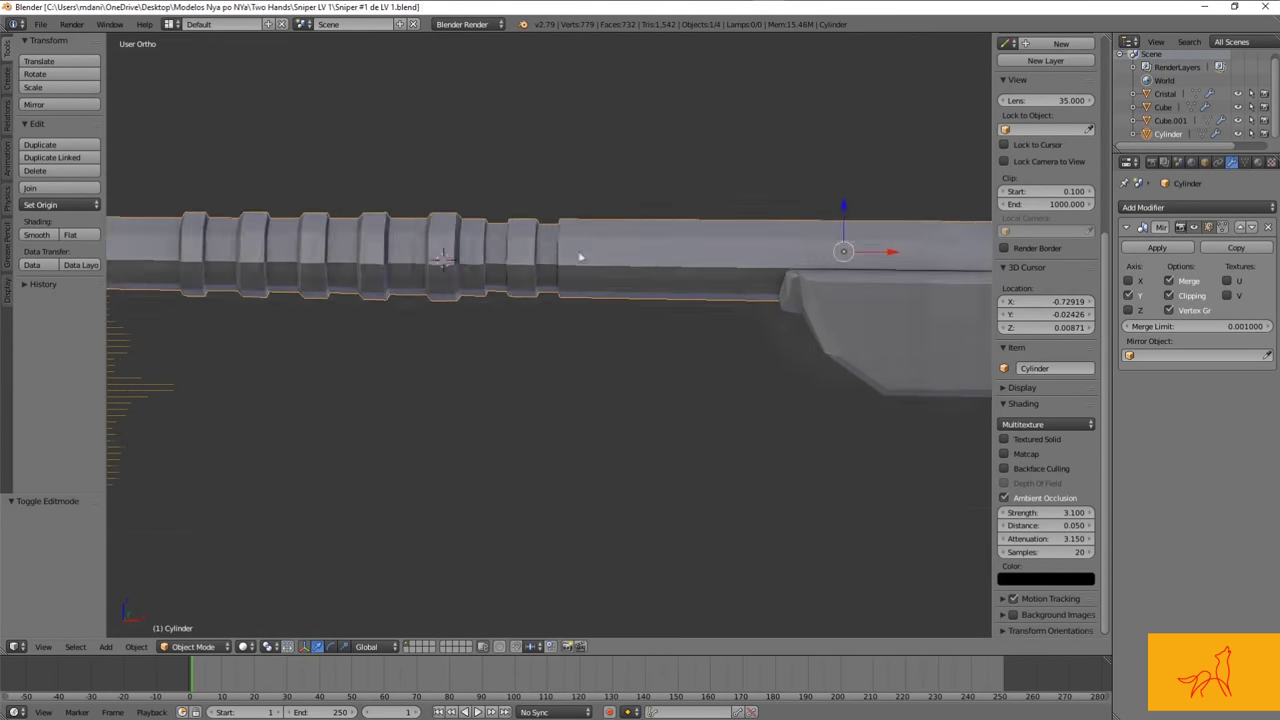
pyautogui.scroll(-3, 613, 254)
pyautogui.moveTo(609, 323)
pyautogui.mouseDown(button='middle')
pyautogui.moveTo(552, 294)
pyautogui.moveTo(612, 323)
pyautogui.moveTo(581, 263)
pyautogui.mouseUp(button='middle')
pyautogui.press('Tab')
pyautogui.scroll(3, 612, 323)
pyautogui.press('g')
pyautogui.press('x')
pyautogui.click(612, 323)
# Step: In face select, view the muzzle from the left and shrink its rim faces to 0.823
pyautogui.hotkey('ctrl', 'Tab')
pyautogui.press('3')
pyautogui.scroll(2, 540, 255)
pyautogui.hotkey('ctrl', 'Tab')
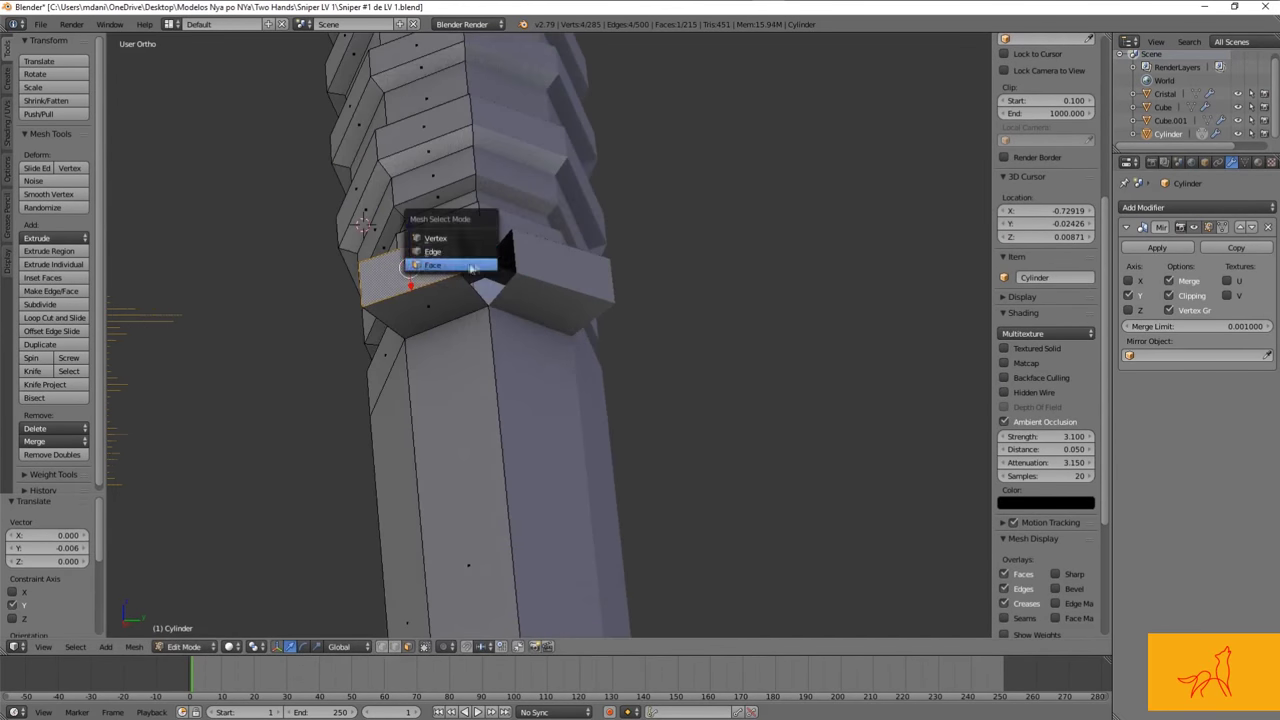
pyautogui.moveTo(472, 250); pyautogui.dragTo(600, 250, button='middle')
pyautogui.hotkey('ctrl', 'Tab')
pyautogui.press('3')
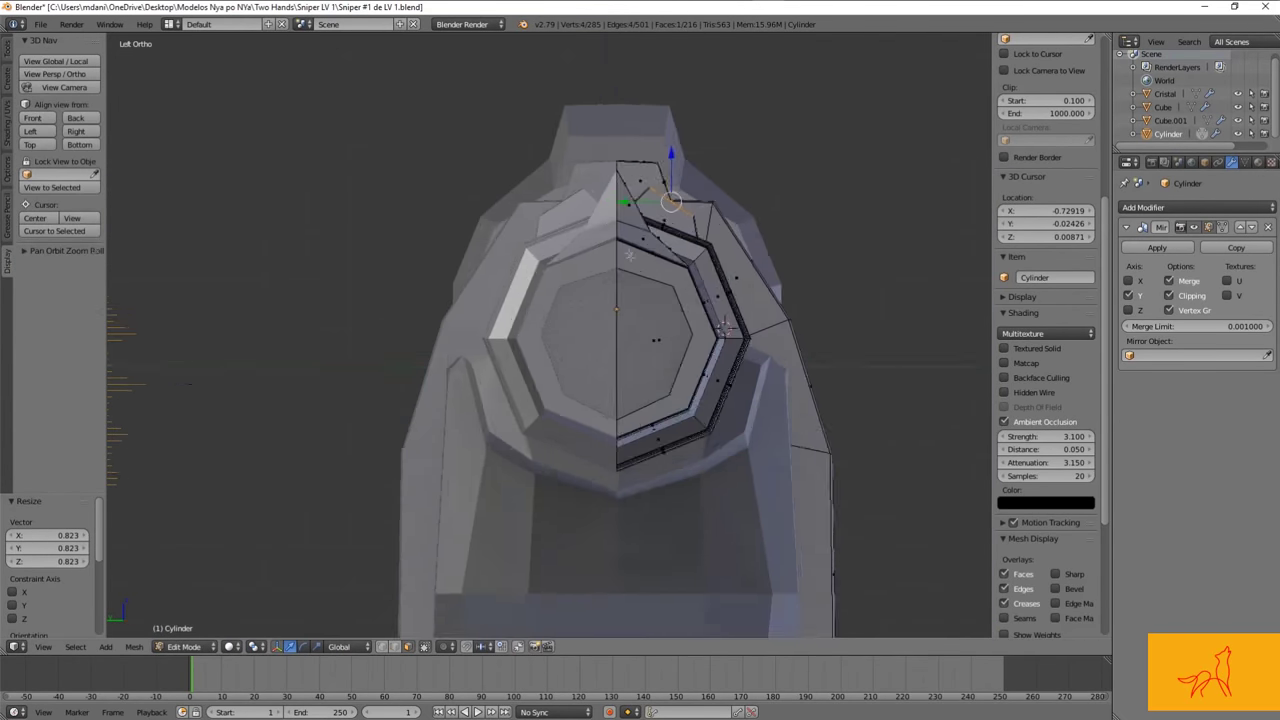
pyautogui.press('ctrl+KP_3')
pyautogui.press('g')
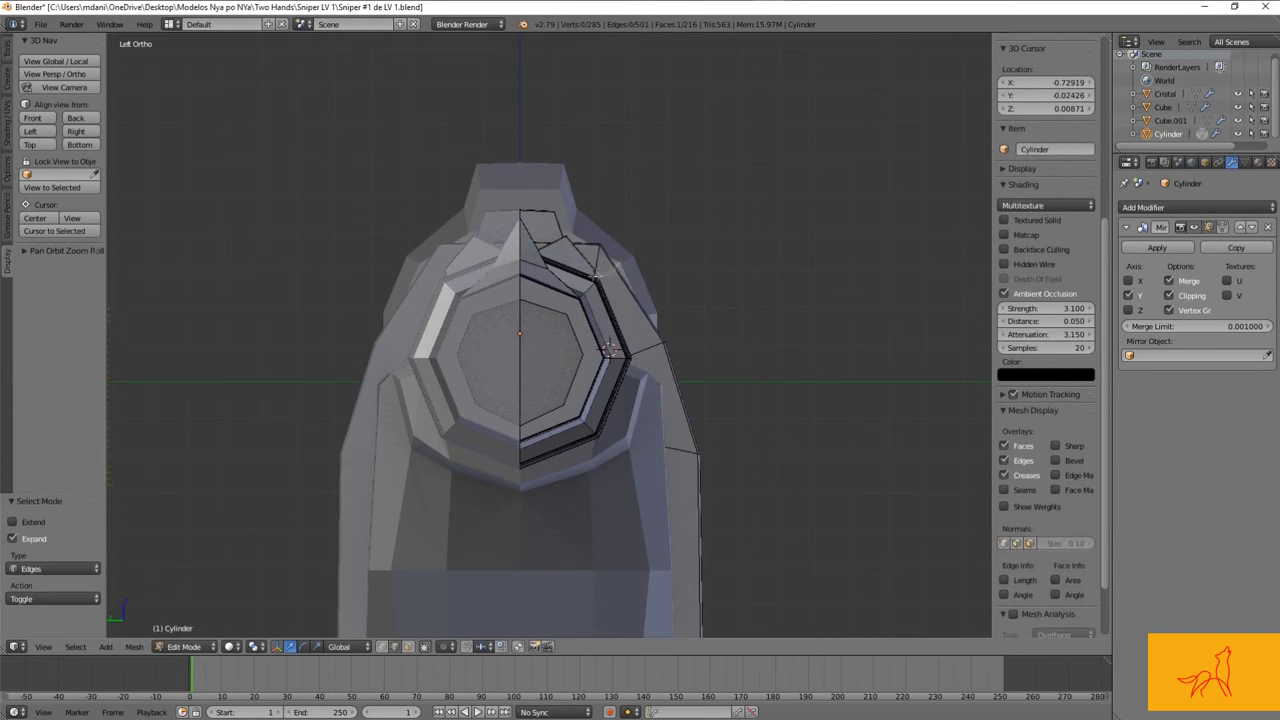
pyautogui.scroll(4, 640, 240)
# Step: Rotate a muzzle rim edge, then switch to edge select and shift an edge along the barrel
pyautogui.click(611, 204)
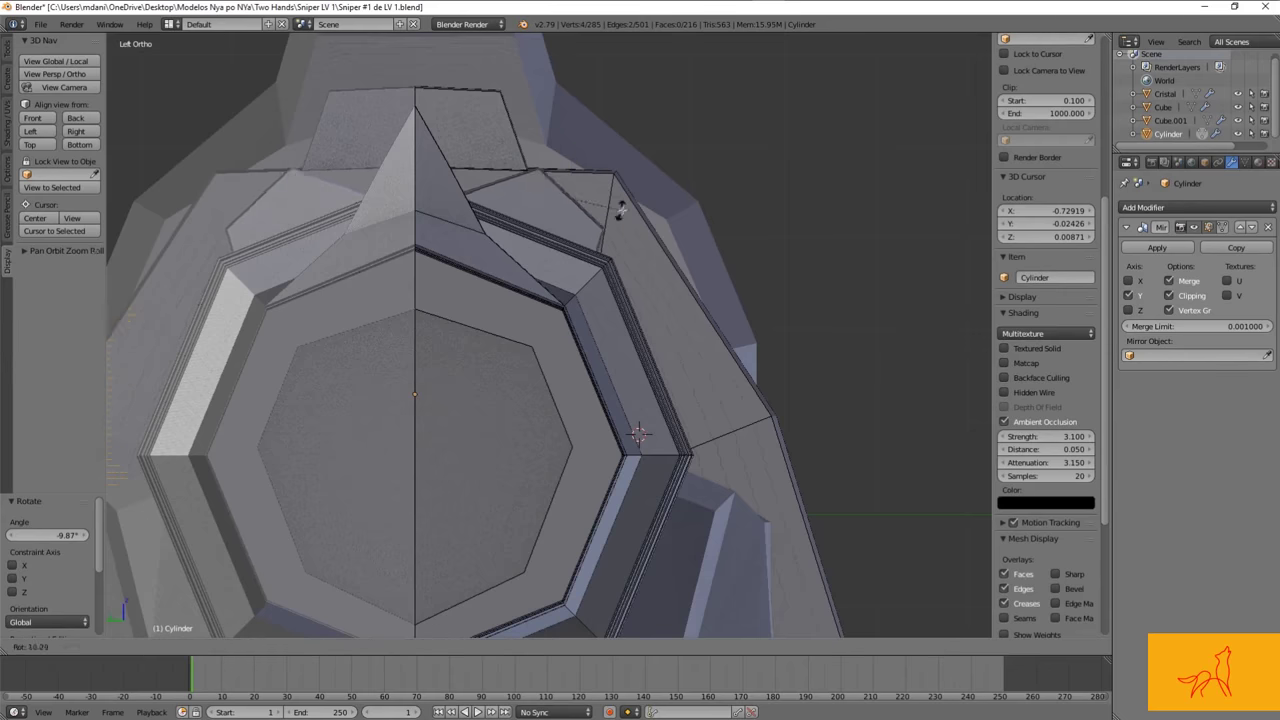
pyautogui.click(620, 208)
pyautogui.press('Tab')
pyautogui.moveTo(620, 208); pyautogui.dragTo(616, 235, button='middle')
pyautogui.hotkey('ctrl', 'Tab')
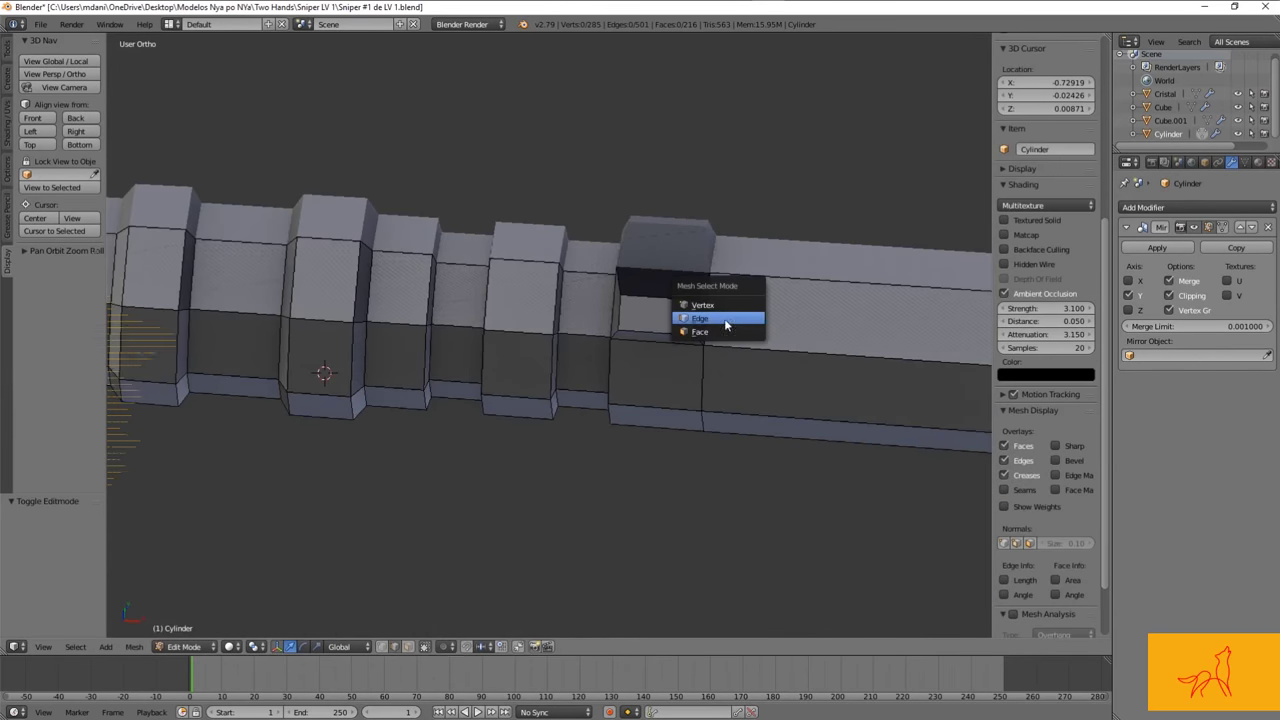
pyautogui.click(726, 319)
pyautogui.press('g')
pyautogui.click(705, 320)
pyautogui.moveTo(705, 320)
pyautogui.mouseDown(button='middle')
pyautogui.moveTo(700, 277)
pyautogui.moveTo(590, 246)
pyautogui.mouseUp(button='middle')
# Step: Return to Object Mode and orbit out to view the rifle from the side
pyautogui.press('Tab')
pyautogui.press('ctrl+KP_3')
pyautogui.scroll(5, 512, 300)
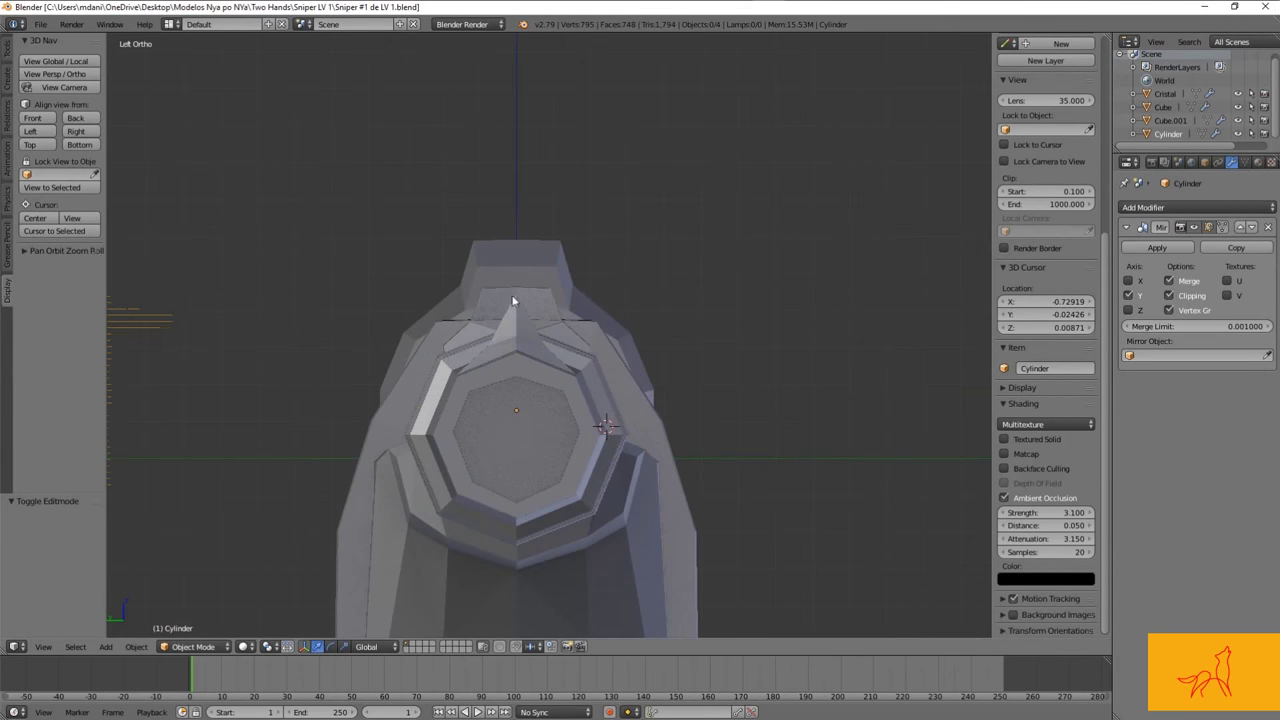
pyautogui.moveTo(566, 332); pyautogui.dragTo(651, 380, button='middle')
pyautogui.scroll(-4, 603, 366)
pyautogui.scroll(3, 643, 331)
pyautogui.scroll(-4, 624, 318)
pyautogui.scroll(5, 624, 318)
# Step: Open the trigger guard (Cube.001) in Edit Mode, in wireframe front view
pyautogui.rightClick(557, 243)
pyautogui.press('Tab')
pyautogui.press('z')
pyautogui.press('KP_1')
pyautogui.press('a')
pyautogui.press('a')
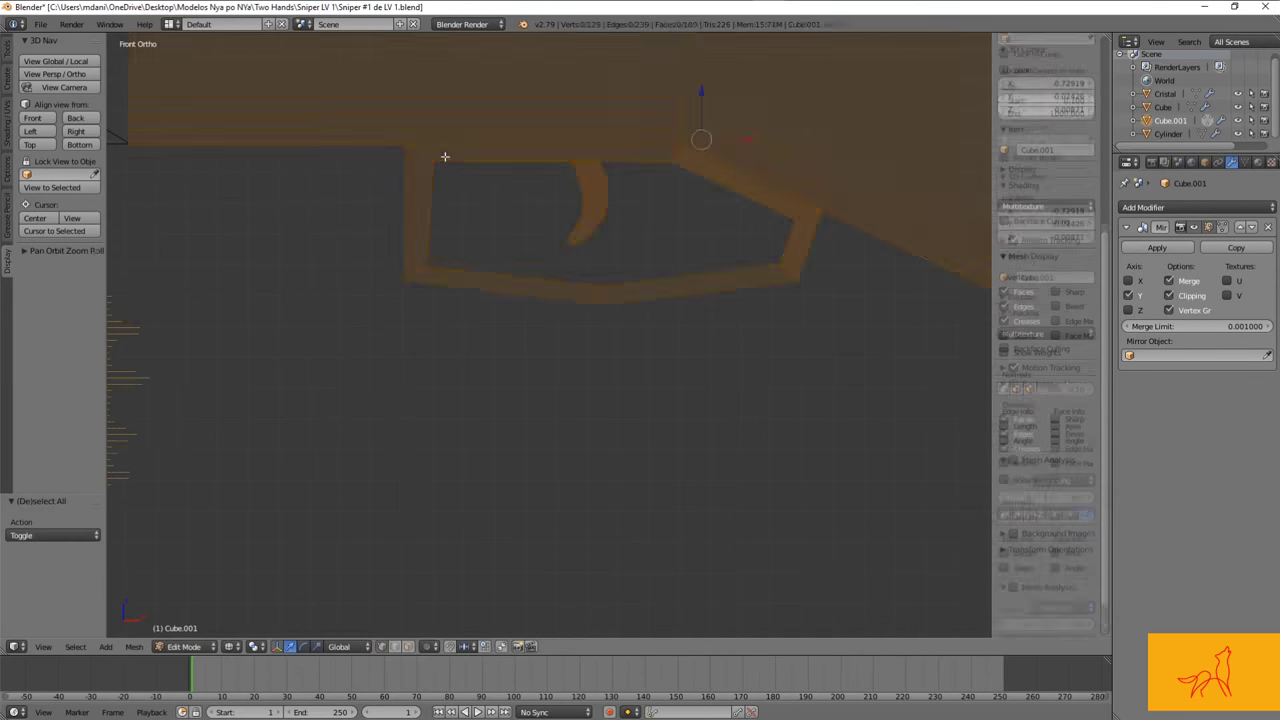
pyautogui.press('a')
# Step: Box-select the guard's top-left corner vertices and shift them along X
pyautogui.press('b')
pyautogui.moveTo(392, 140); pyautogui.dragTo(436, 206)
pyautogui.press('g')
pyautogui.press('x')
pyautogui.click(372, 113)
# Step: Circle-select four more guard vertices and nudge them about 0.002, then leave Edit Mode
pyautogui.rightClick(608, 343)
pyautogui.rightClick(408, 277)
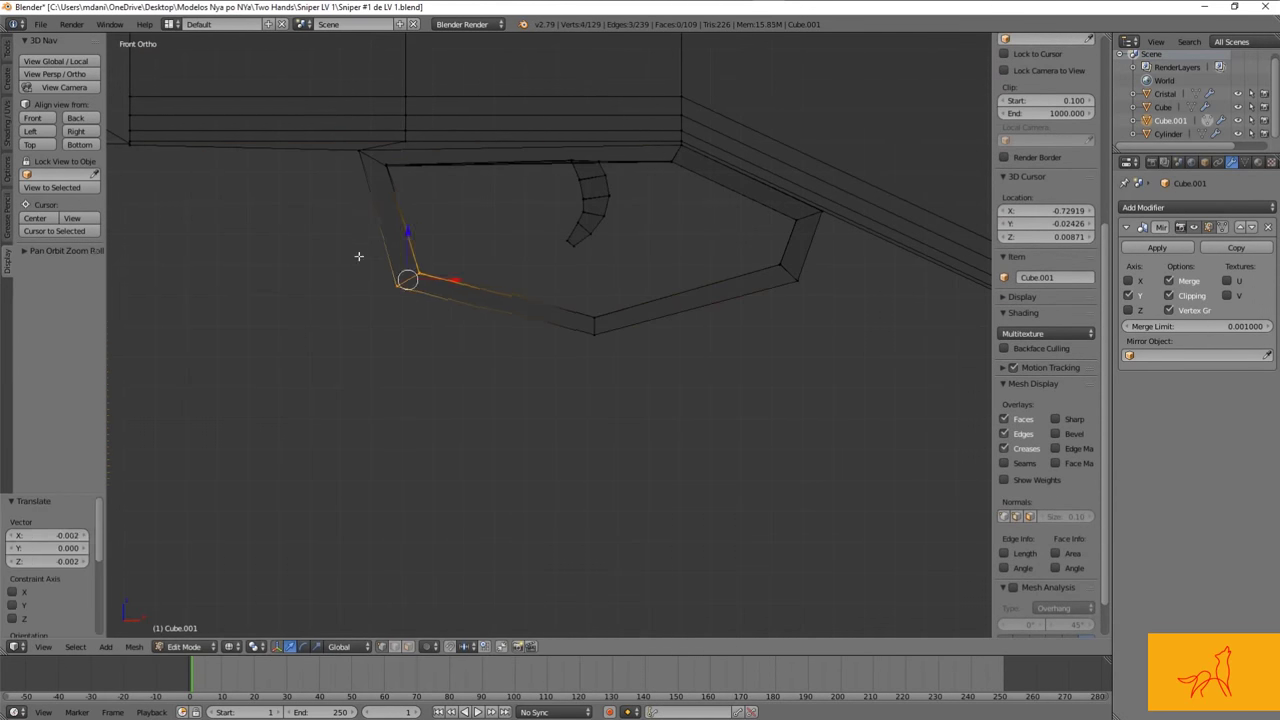
pyautogui.press('a')
pyautogui.press('c')
pyautogui.click(579, 240)
pyautogui.press('Return')
pyautogui.press('g')
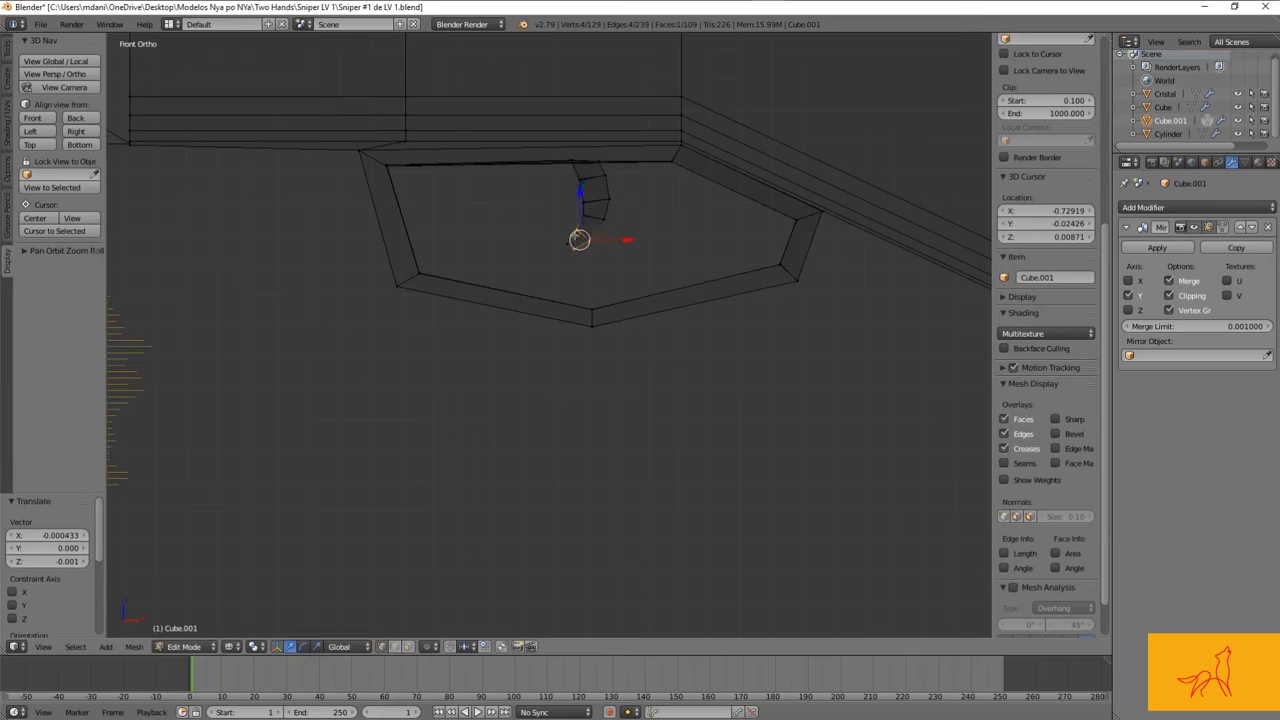
pyautogui.click(591, 253)
pyautogui.press('Tab')
# Step: Add a new edge loop to the Cube receiver mesh in Edit Mode
pyautogui.scroll(-3, 627, 233)
pyautogui.scroll(-3, 639, 195)
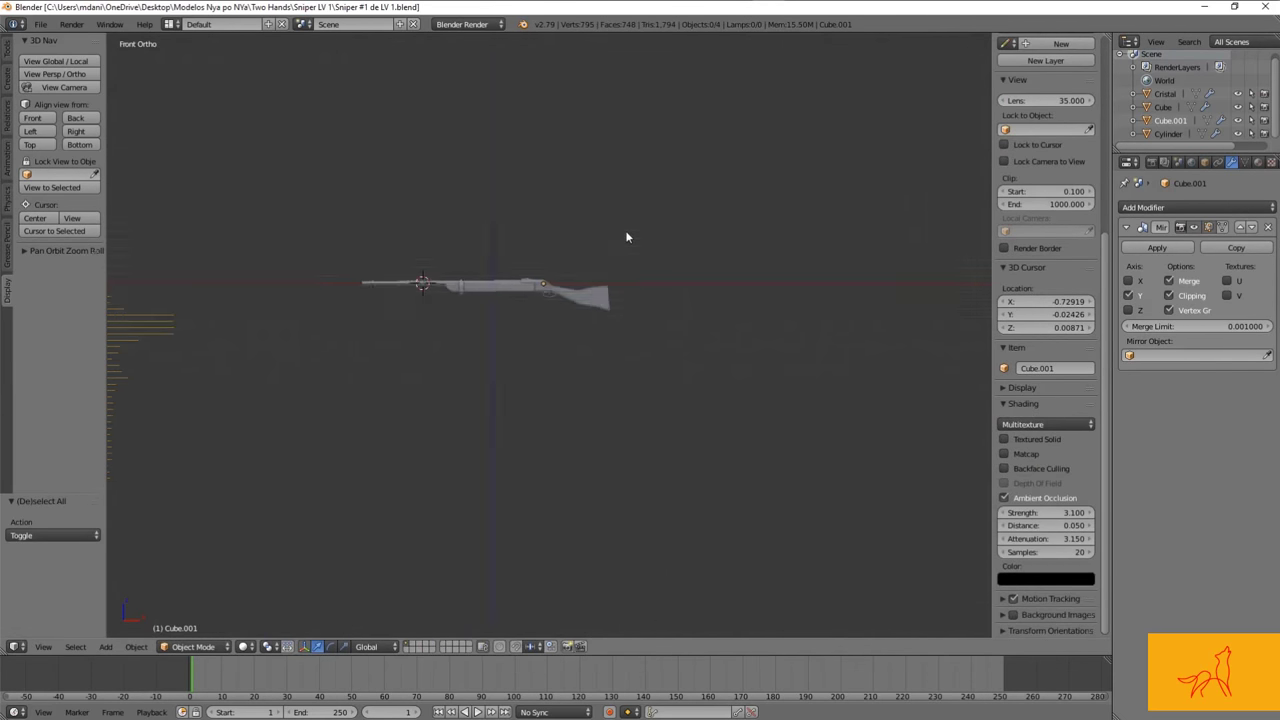
pyautogui.scroll(10, 625, 230)
pyautogui.rightClick(519, 320)
pyautogui.press('Tab')
pyautogui.scroll(-3, 519, 320)
pyautogui.hotkey('ctrl', 'r')
pyautogui.scroll(5, 543, 303)
pyautogui.click(543, 303)
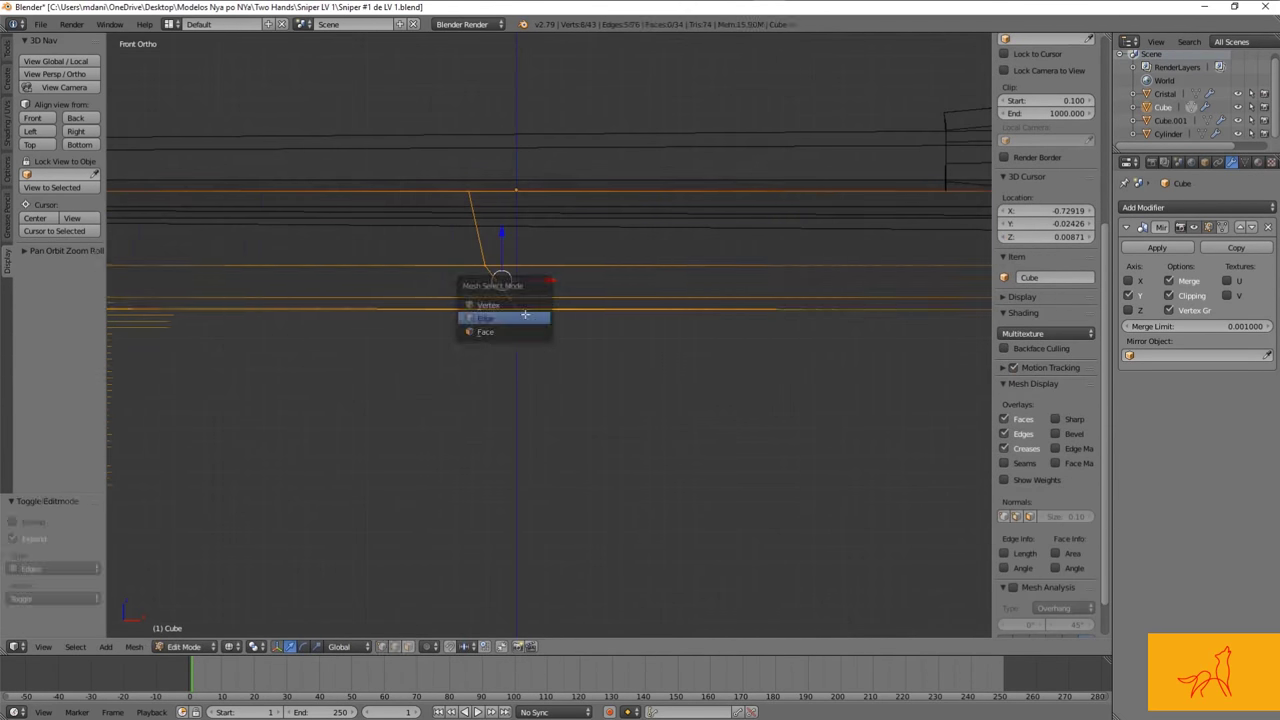
pyautogui.click(528, 314)
pyautogui.press('a')
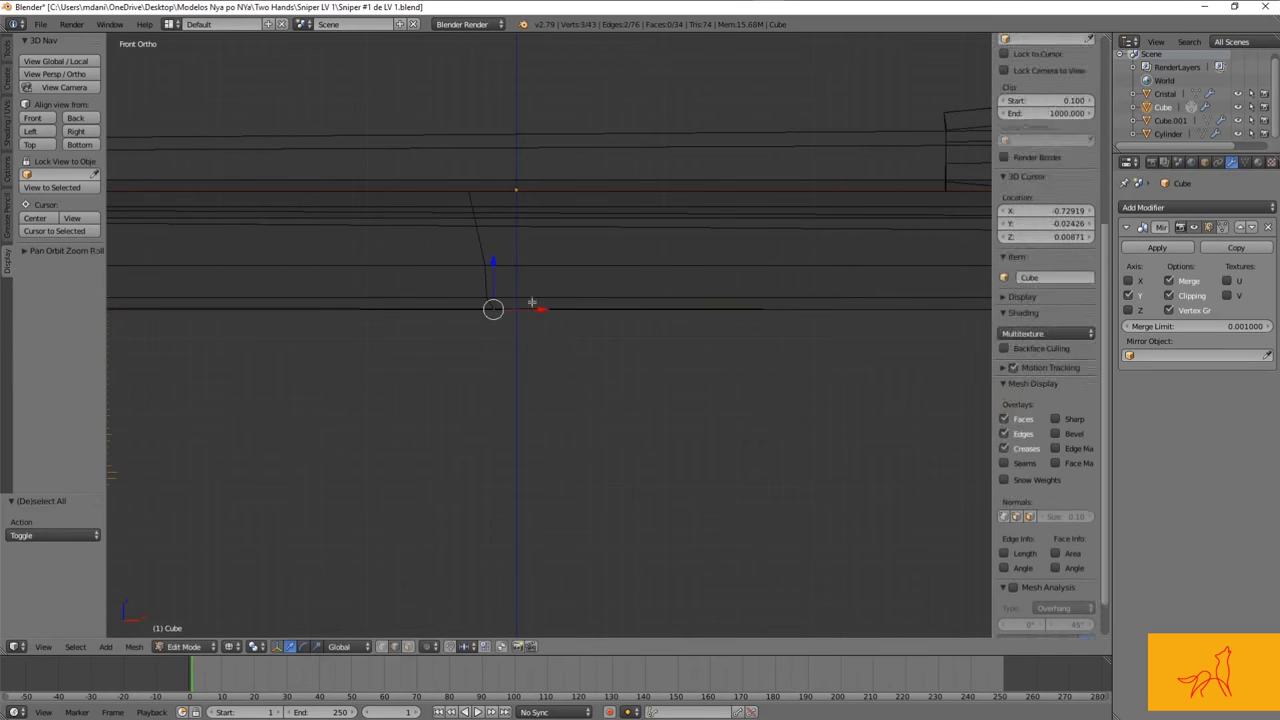
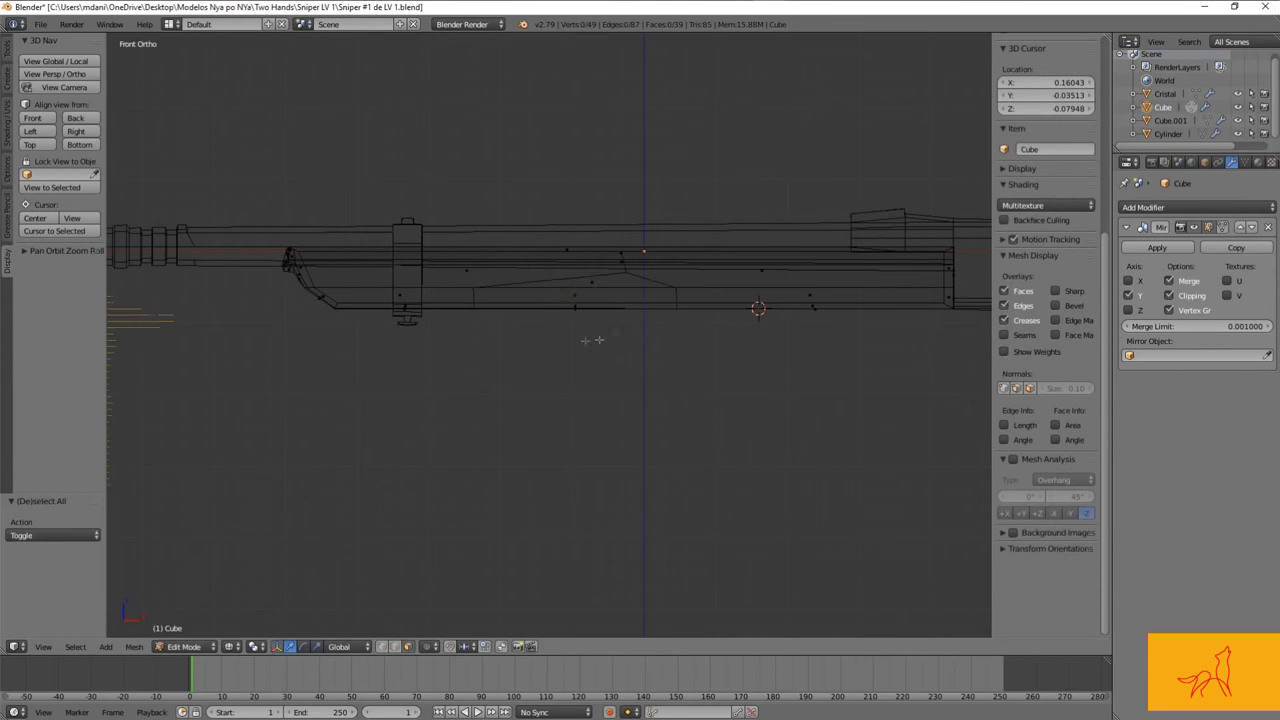
# Step: Place the extruded part of the rifle body, cancelling the attempted scaling
pyautogui.moveTo(686, 252)
pyautogui.mouseDown(button='middle')
pyautogui.moveTo(717, 258)
pyautogui.moveTo(737, 237)
pyautogui.moveTo(556, 317)
pyautogui.mouseUp(button='middle')
pyautogui.press('Tab')
pyautogui.press('Tab')
pyautogui.click(750, 257)
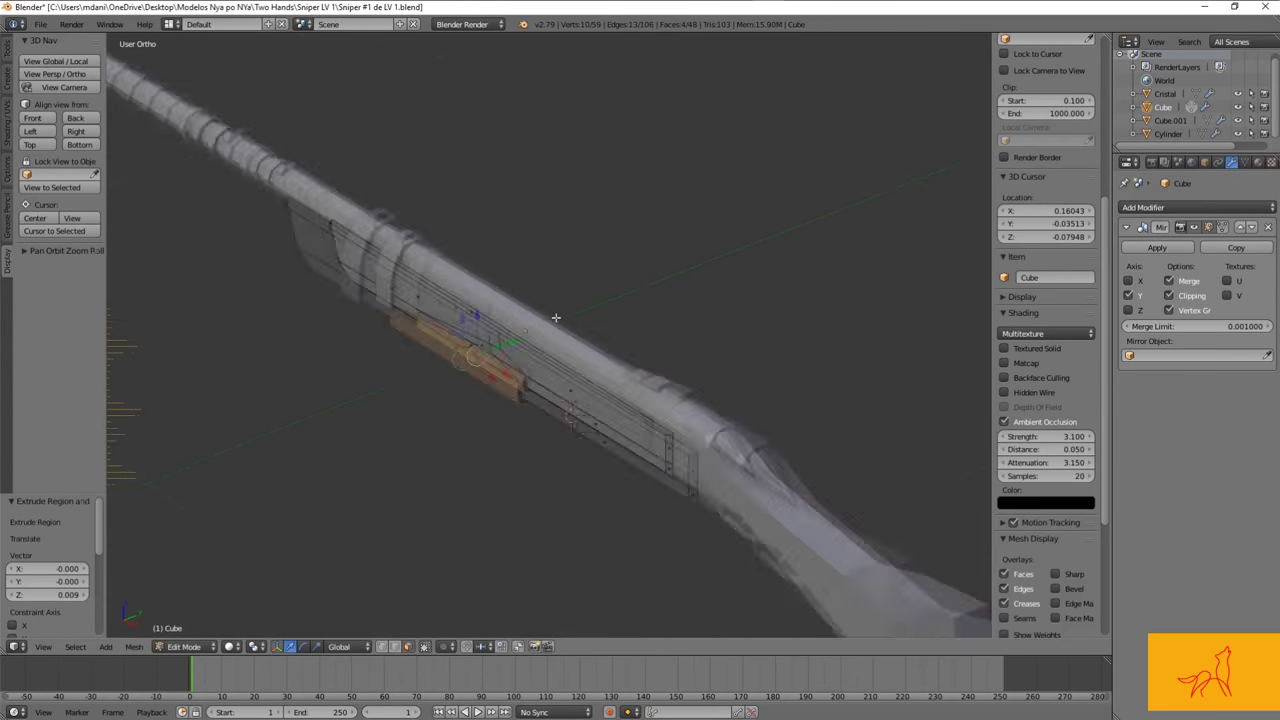
pyautogui.scroll(5, 556, 317)
pyautogui.press('s')
pyautogui.rightClick(658, 356)
pyautogui.moveTo(658, 356); pyautogui.dragTo(675, 320, button='middle')
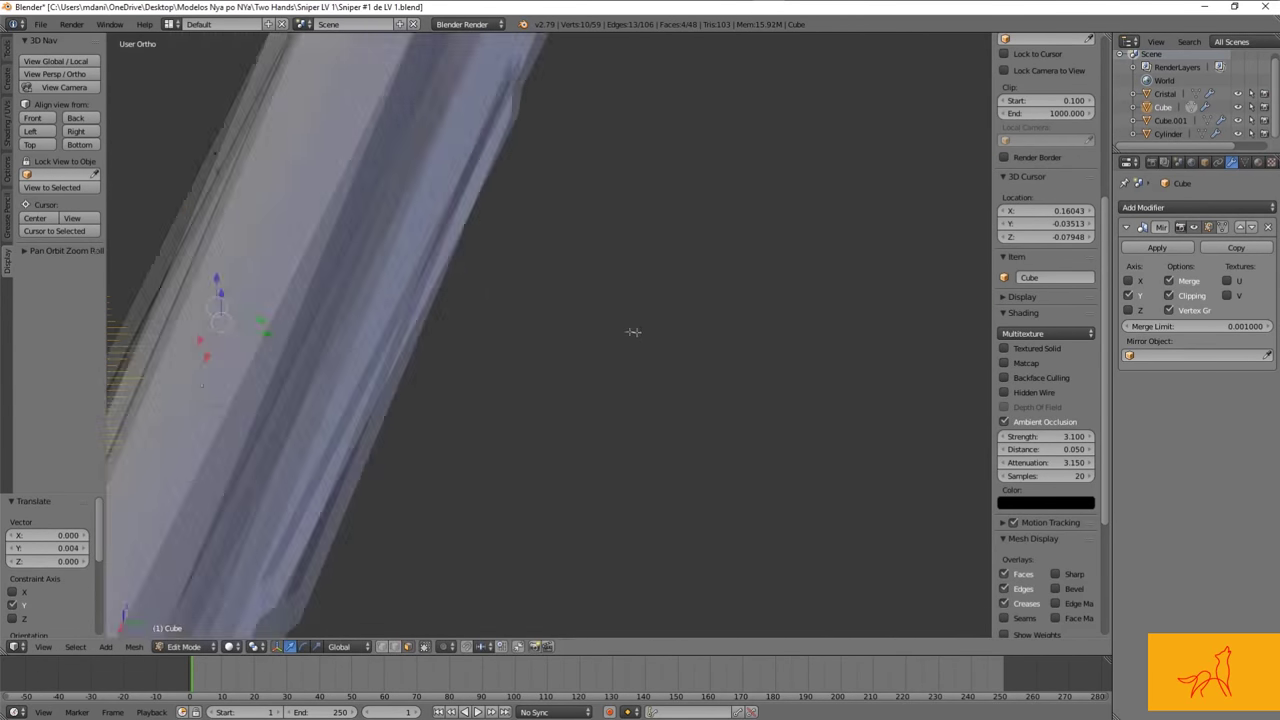
pyautogui.rightClick(389, 378)
pyautogui.press('Tab')
pyautogui.scroll(-6, 625, 283)
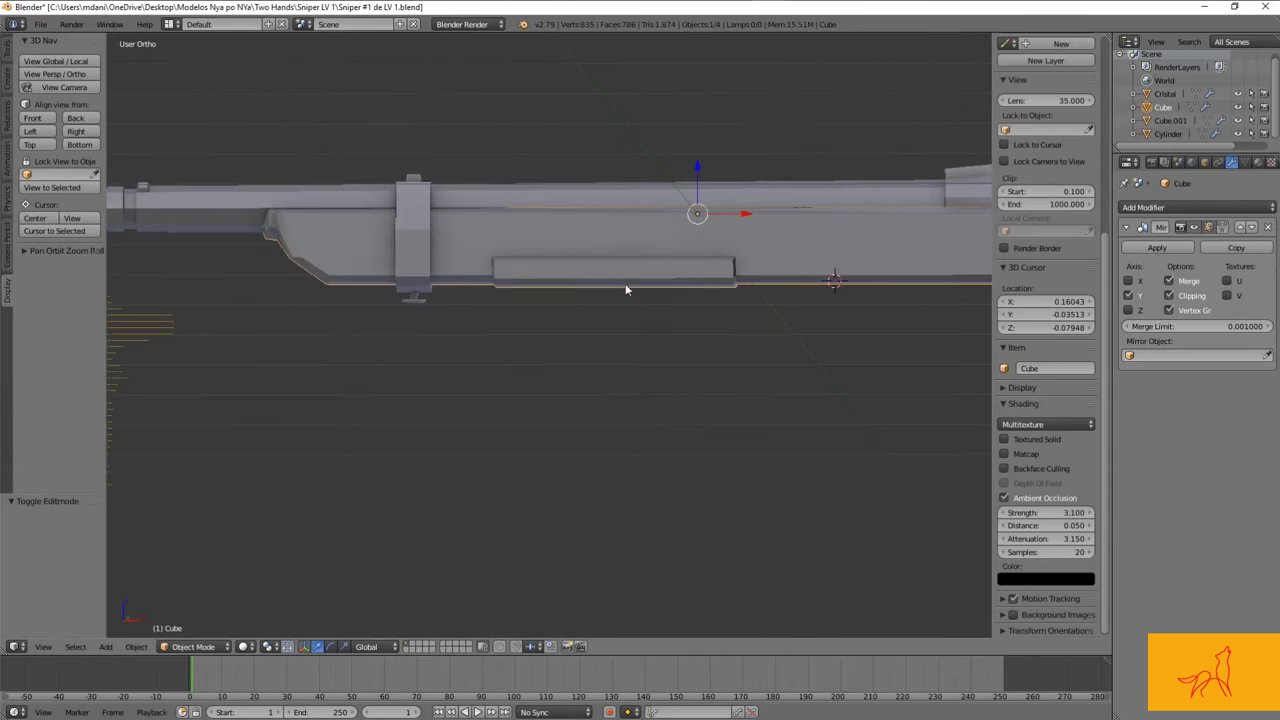
# Step: Frame the rifle body mesh in Edit Mode with vertex selection, checking it in wireframe
pyautogui.press('a')
pyautogui.moveTo(625, 283); pyautogui.dragTo(702, 278, button='middle')
pyautogui.press('Tab')
pyautogui.press('KP_Decimal')
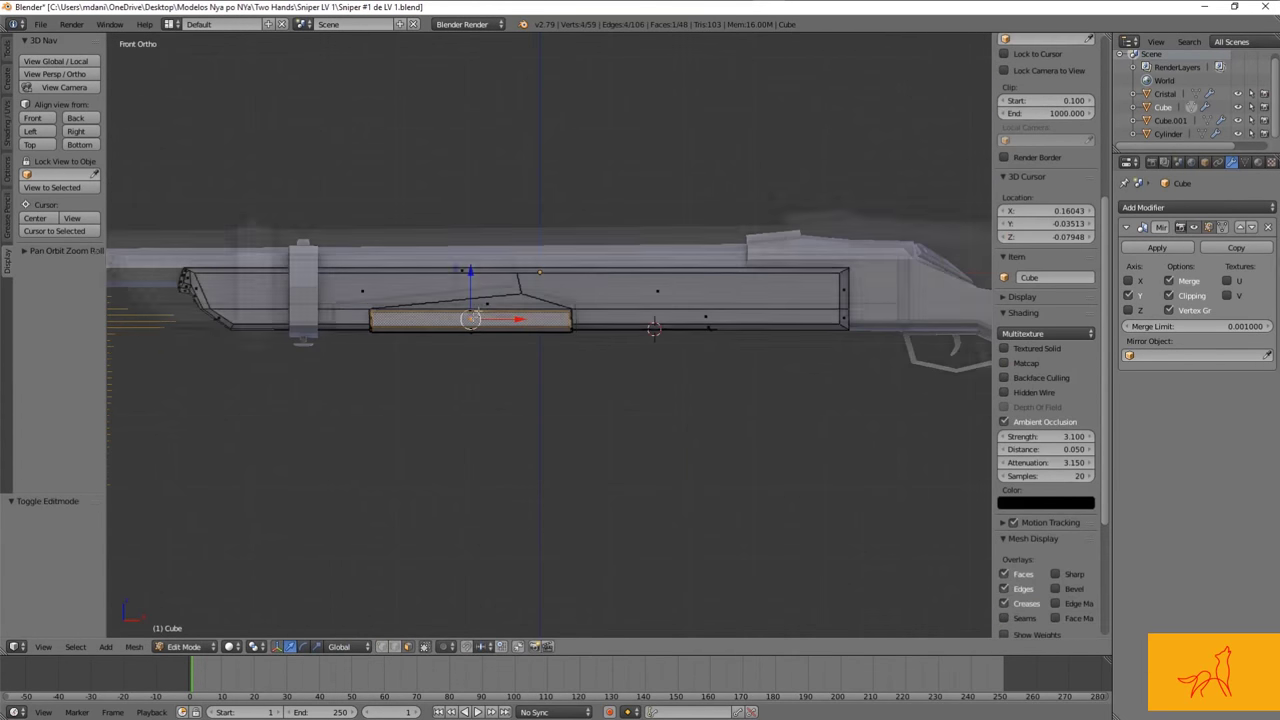
pyautogui.hotkey('ctrl', 'Tab')
pyautogui.click(636, 312)
pyautogui.click(567, 257)
pyautogui.scroll(-3, 567, 257)
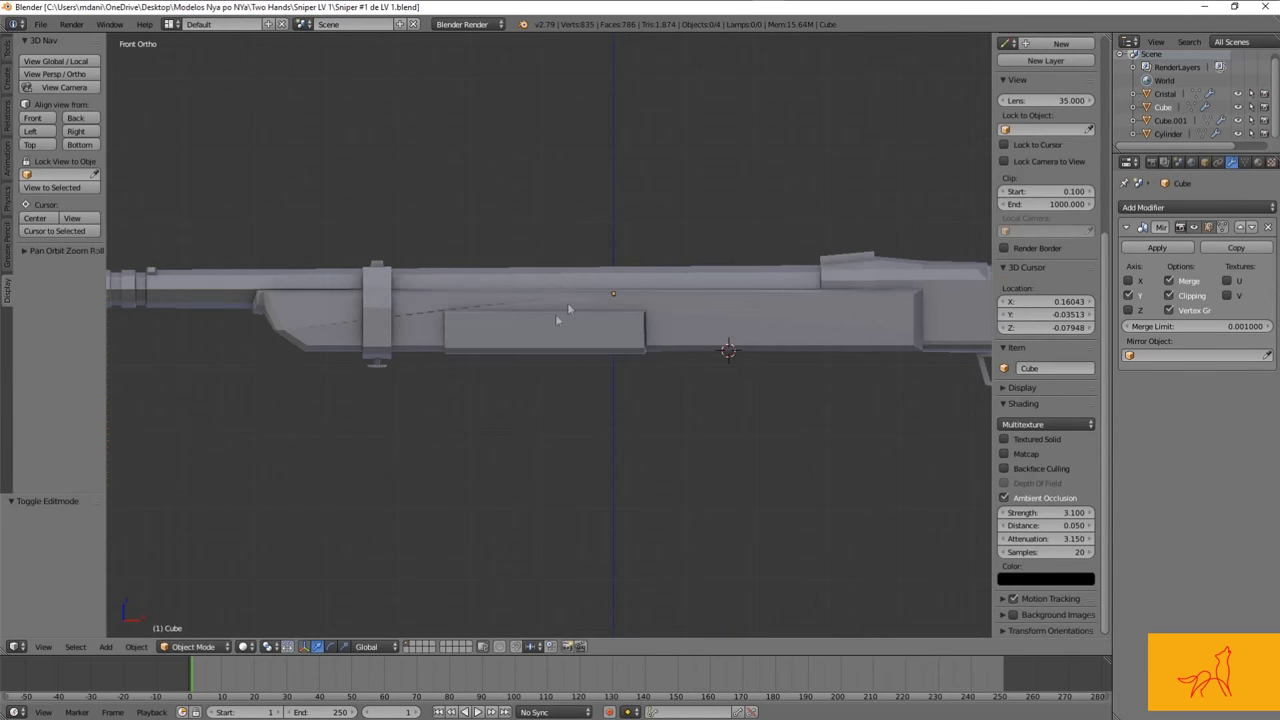
pyautogui.scroll(2, 578, 290)
pyautogui.press('z')
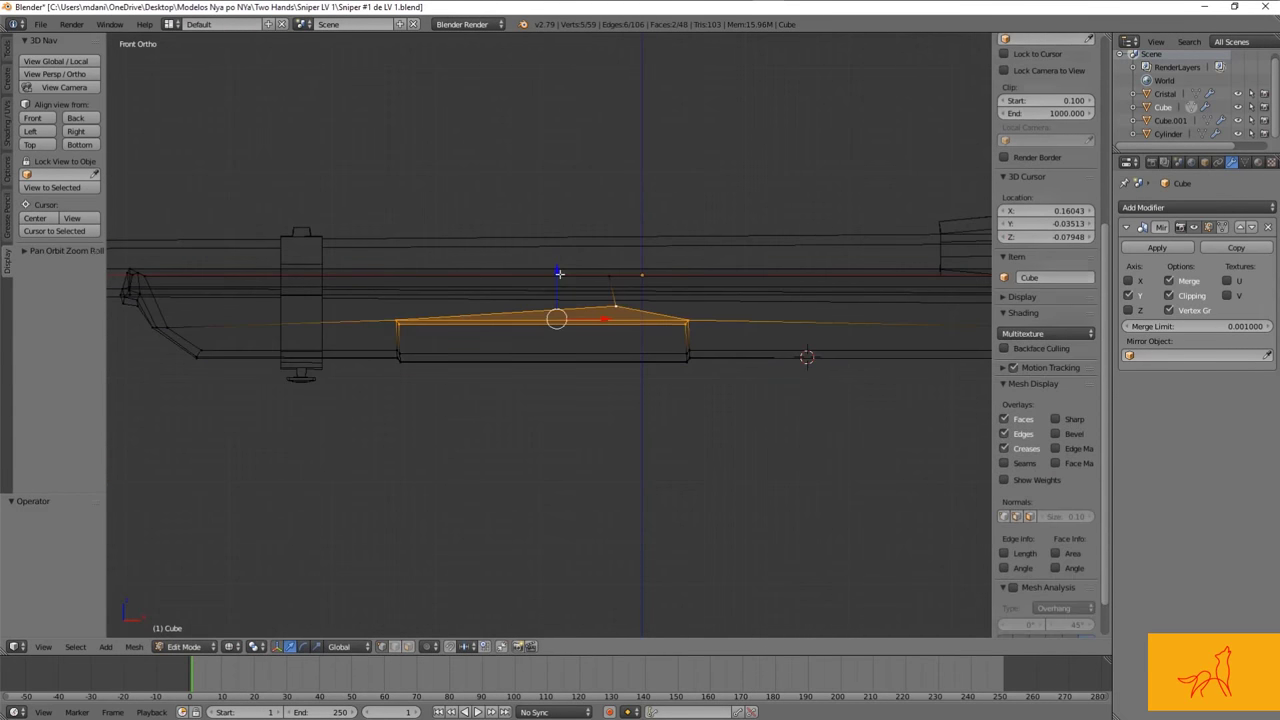
pyautogui.press('a')
pyautogui.press('z')
pyautogui.scroll(2, 500, 320)
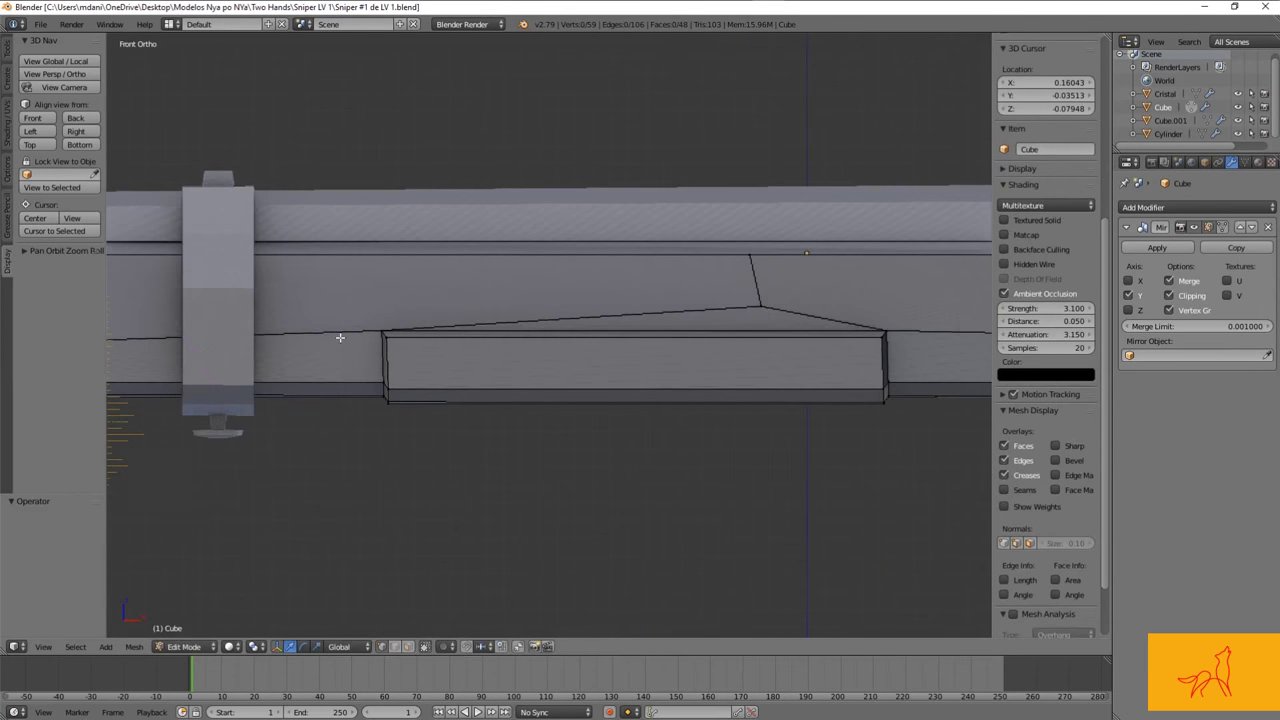
# Step: Knife-cut the panel and move the strip of faces above the plate
pyautogui.press('Return')
pyautogui.keyDown('shift'); pyautogui.moveTo(350, 368); pyautogui.dragTo(531, 418, button='middle'); pyautogui.keyUp('shift')
pyautogui.press('k')
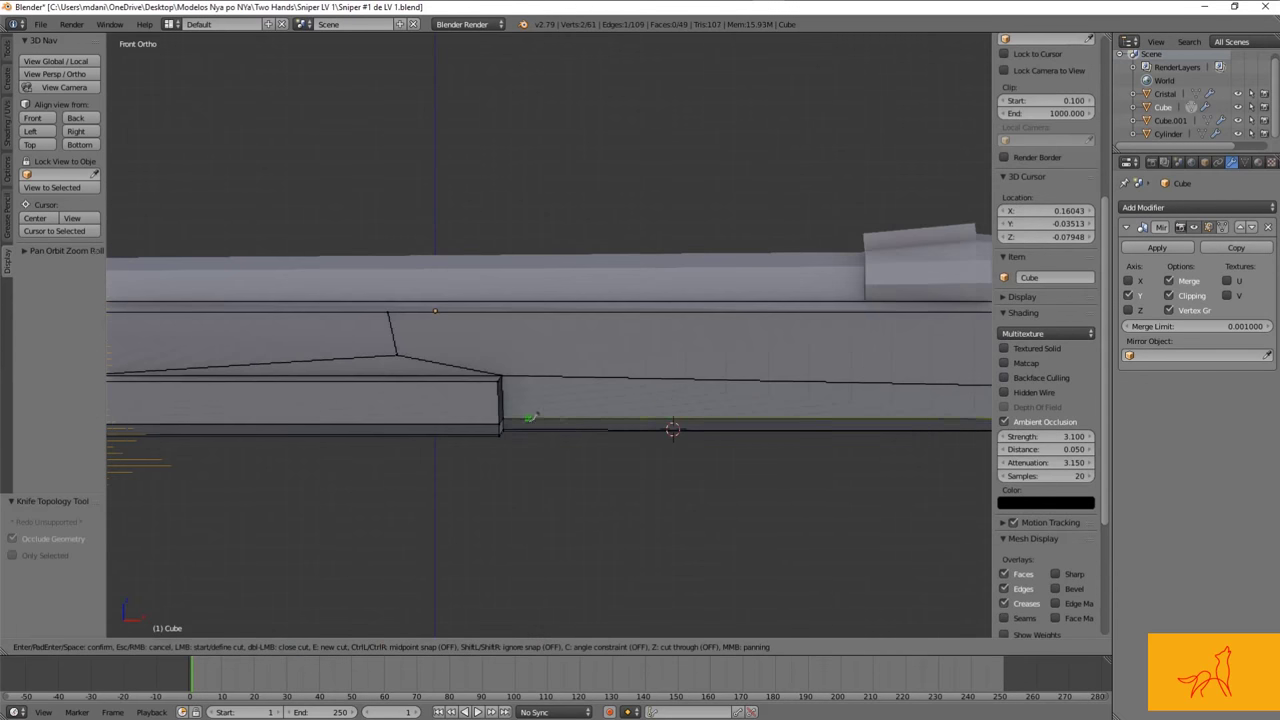
pyautogui.scroll(-2, 408, 400)
pyautogui.hotkey('ctrl', 'Tab')
pyautogui.click(586, 374)
pyautogui.press('g')
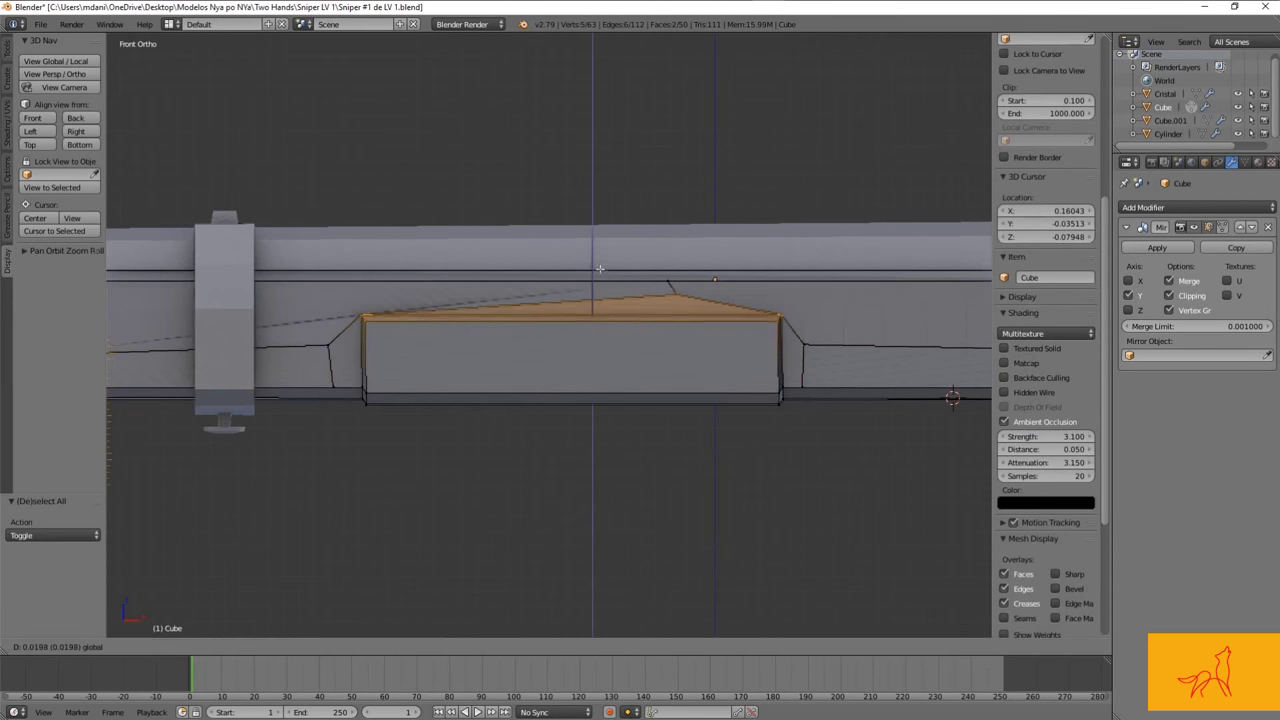
pyautogui.click(610, 284)
# Step: Cut a new vertex into the panel edge and move it vertically along Z
pyautogui.rightClick(386, 294)
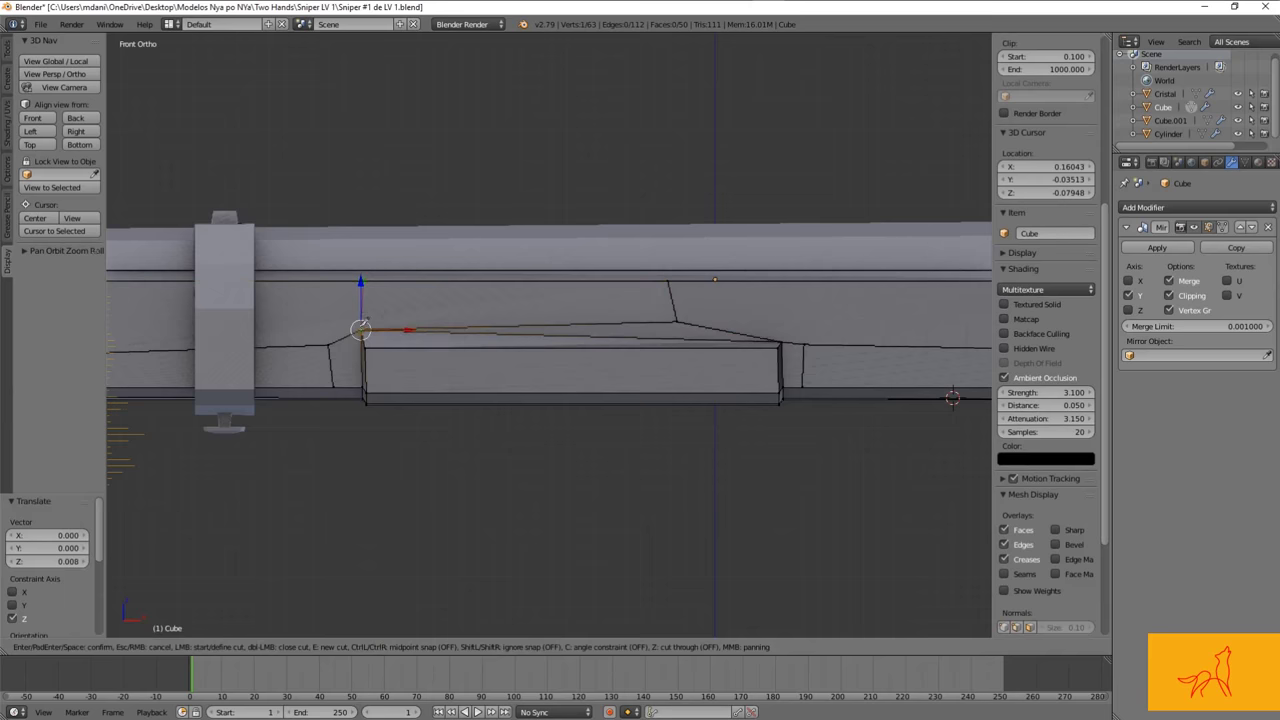
pyautogui.click(360, 282)
pyautogui.press('Return')
pyautogui.press('a')
pyautogui.rightClick(360, 285)
pyautogui.press('g')
pyautogui.press('z')
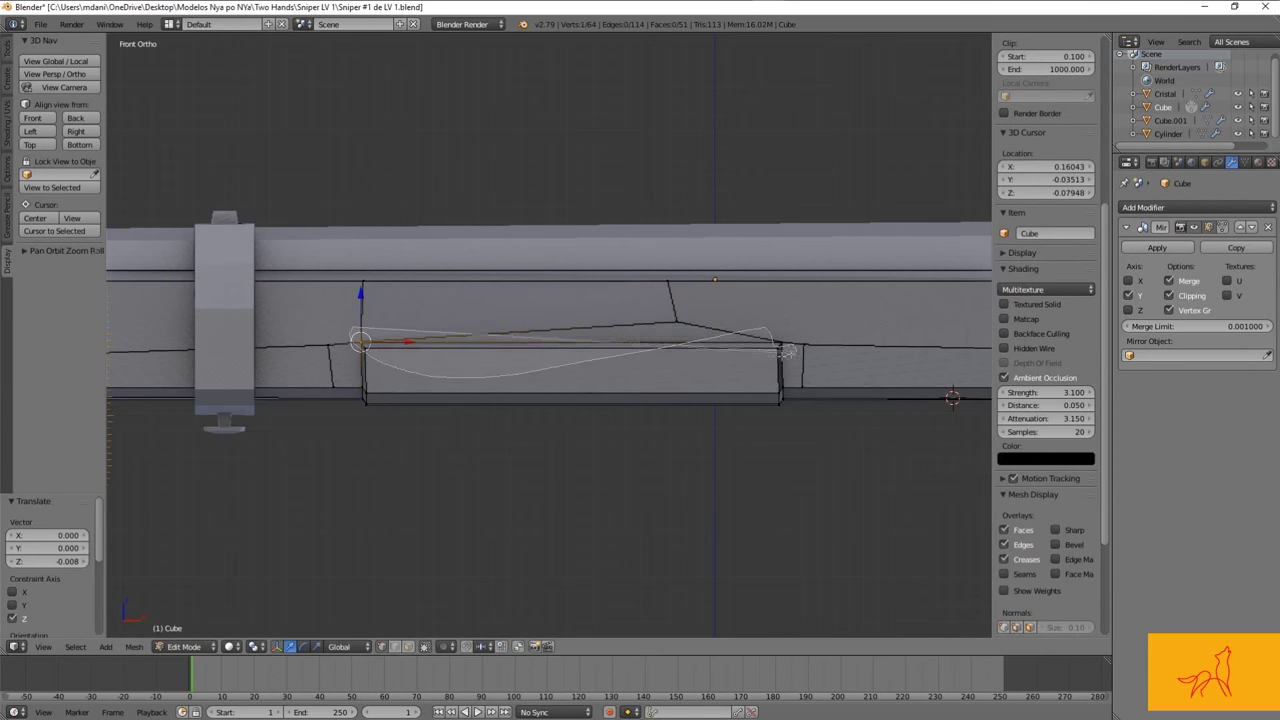
pyautogui.keyDown('ctrl'); pyautogui.moveTo(796, 351); pyautogui.dragTo(770, 335); pyautogui.keyUp('ctrl')
pyautogui.hotkey('shift', 's')
pyautogui.click(604, 268)
# Step: Dissolve the unneeded edges at the plate's right end
pyautogui.rightClick(677, 284)
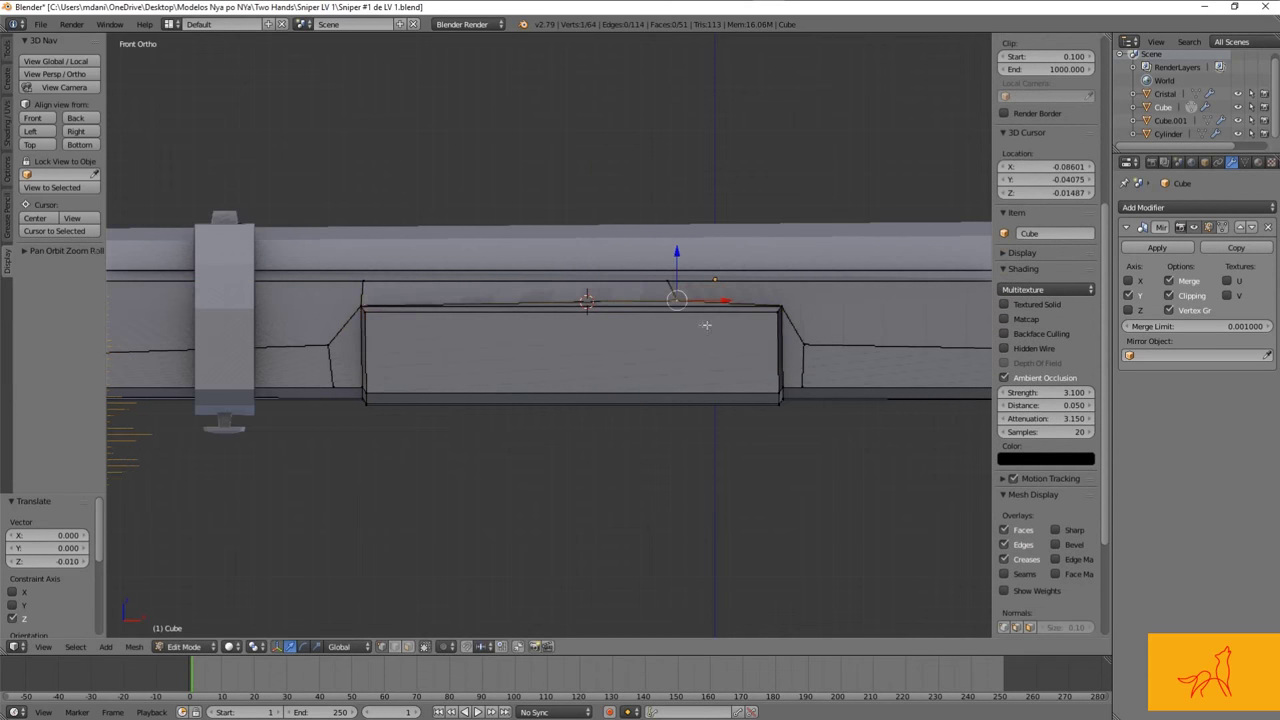
pyautogui.press('a')
pyautogui.click(662, 300)
pyautogui.press('x')
pyautogui.click(655, 380)
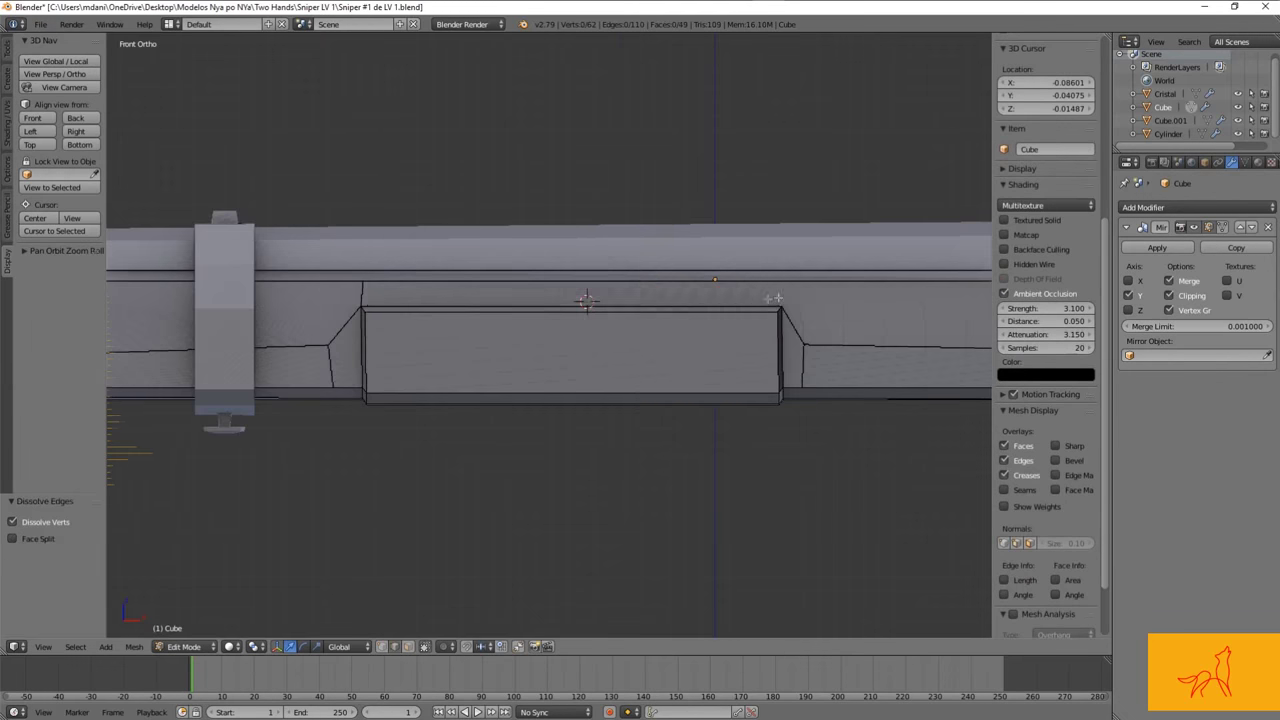
pyautogui.press('a')
pyautogui.scroll(2, 490, 314)
pyautogui.press('k')
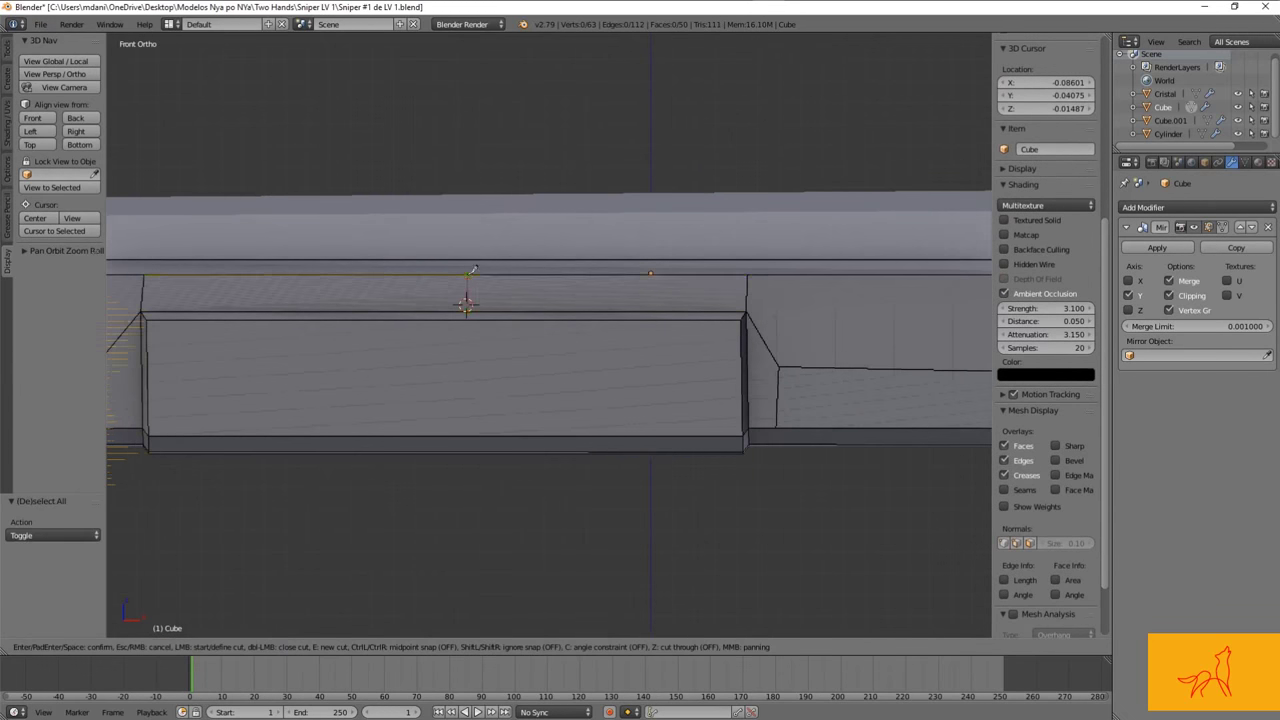
pyautogui.press('Escape')
# Step: In front view, move a panel corner vertex down and to the right
pyautogui.press('Tab')
pyautogui.moveTo(508, 320); pyautogui.dragTo(642, 337, button='middle')
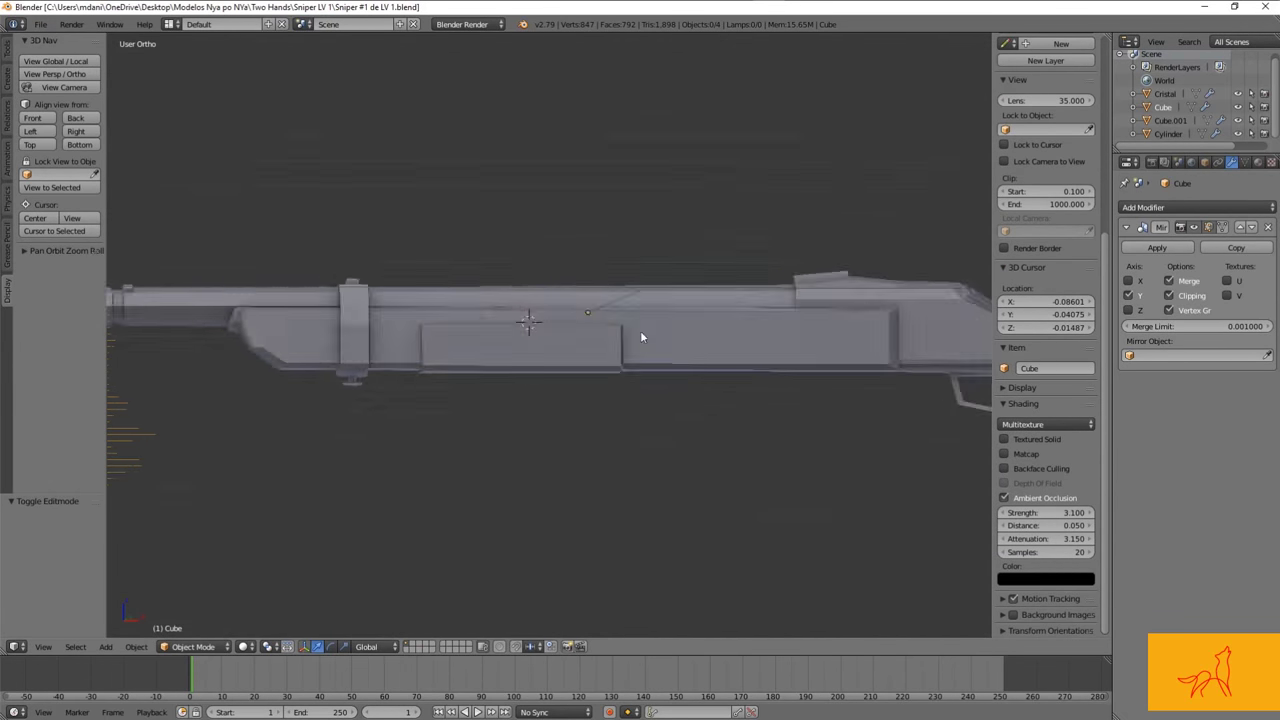
pyautogui.press('Tab')
pyautogui.press('KP_1')
pyautogui.press('z')
pyautogui.press('g')
pyautogui.click(275, 325)
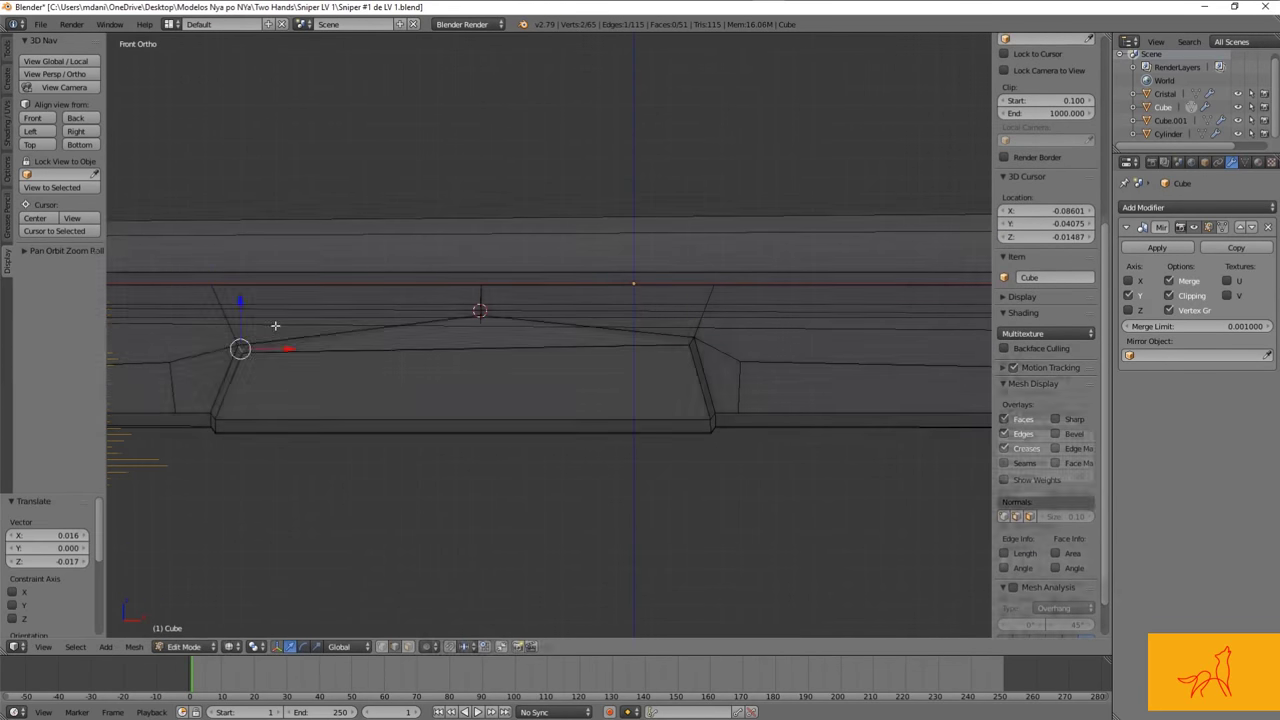
pyautogui.press('z')
pyautogui.scroll(1, 498, 311)
# Step: Reposition the other panel corner vertices to taper the sections
pyautogui.press('Escape')
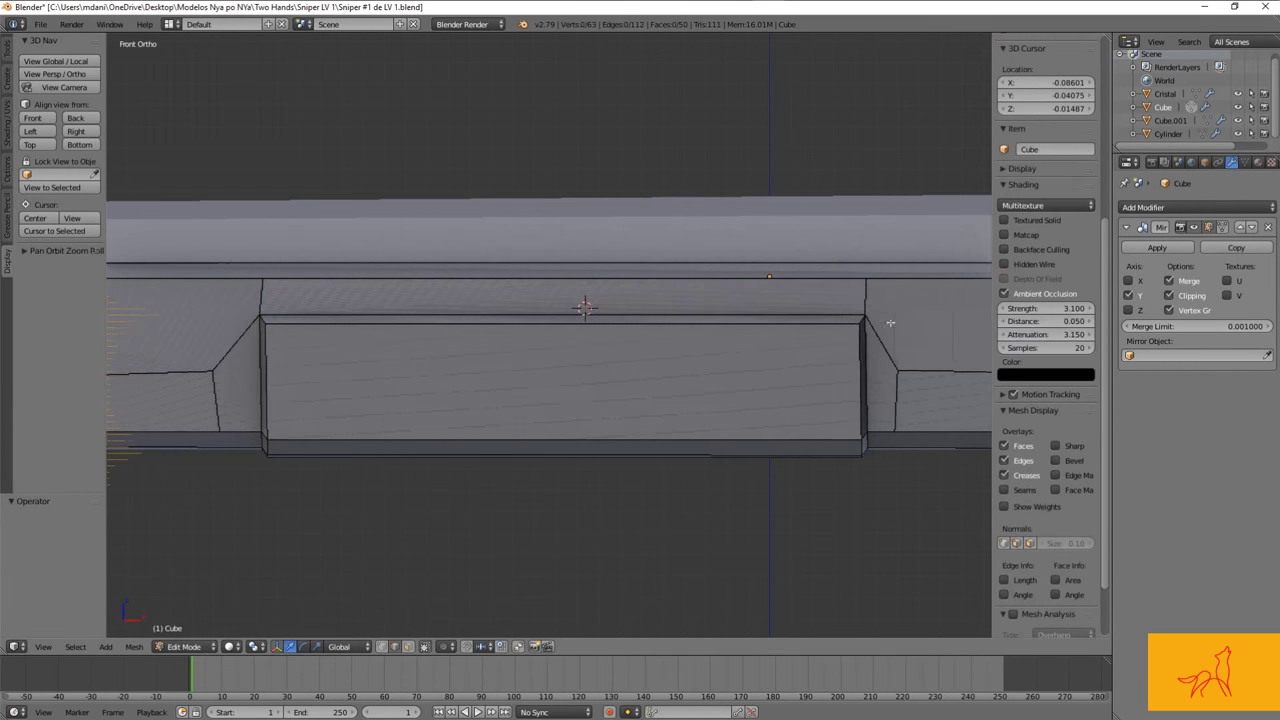
pyautogui.press('z')
pyautogui.click(221, 327)
pyautogui.click(380, 278)
pyautogui.press('z')
pyautogui.press('g')
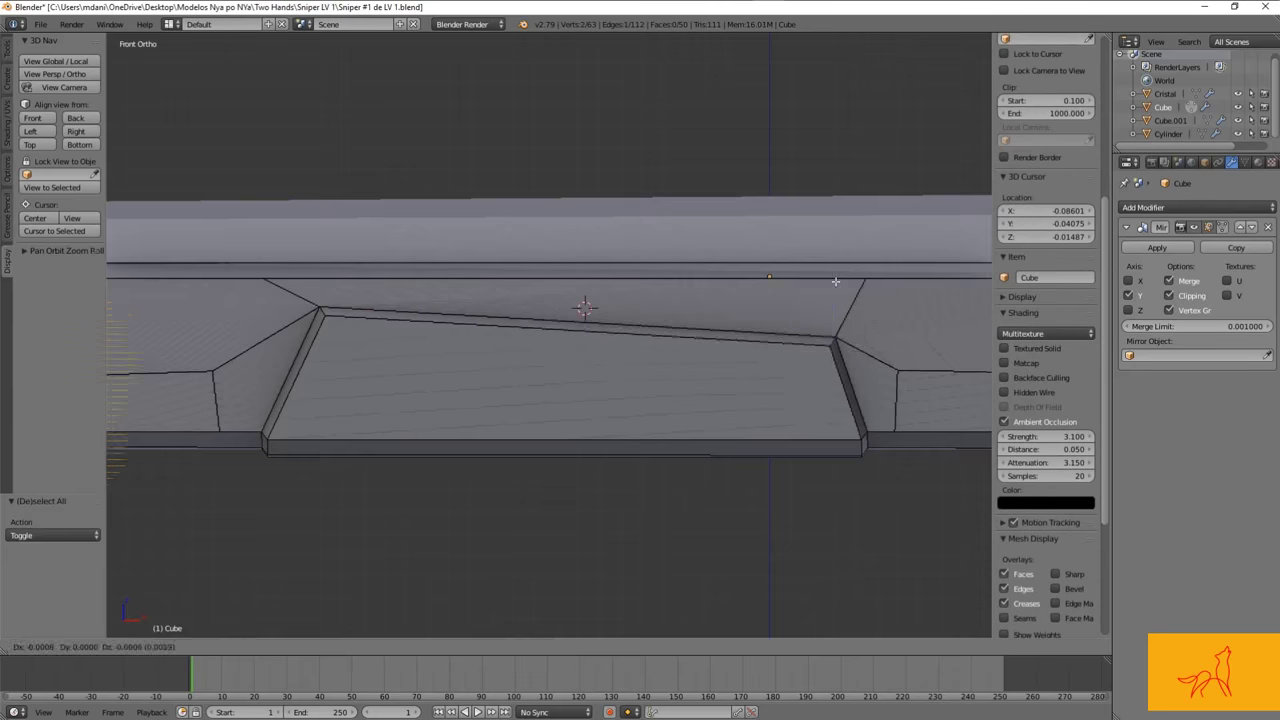
pyautogui.click(835, 281)
pyautogui.scroll(-5, 835, 281)
pyautogui.moveTo(643, 320)
pyautogui.mouseDown(button='middle')
pyautogui.moveTo(697, 248)
pyautogui.moveTo(540, 330)
pyautogui.mouseUp(button='middle')
# Step: Knife-cut across the selected panel face to add angled divisions
pyautogui.press('Tab')
pyautogui.scroll(-3, 697, 248)
pyautogui.press('Tab')
pyautogui.hotkey('ctrl', 'Tab')
pyautogui.click(543, 334)
pyautogui.scroll(5, 543, 334)
pyautogui.press('k')
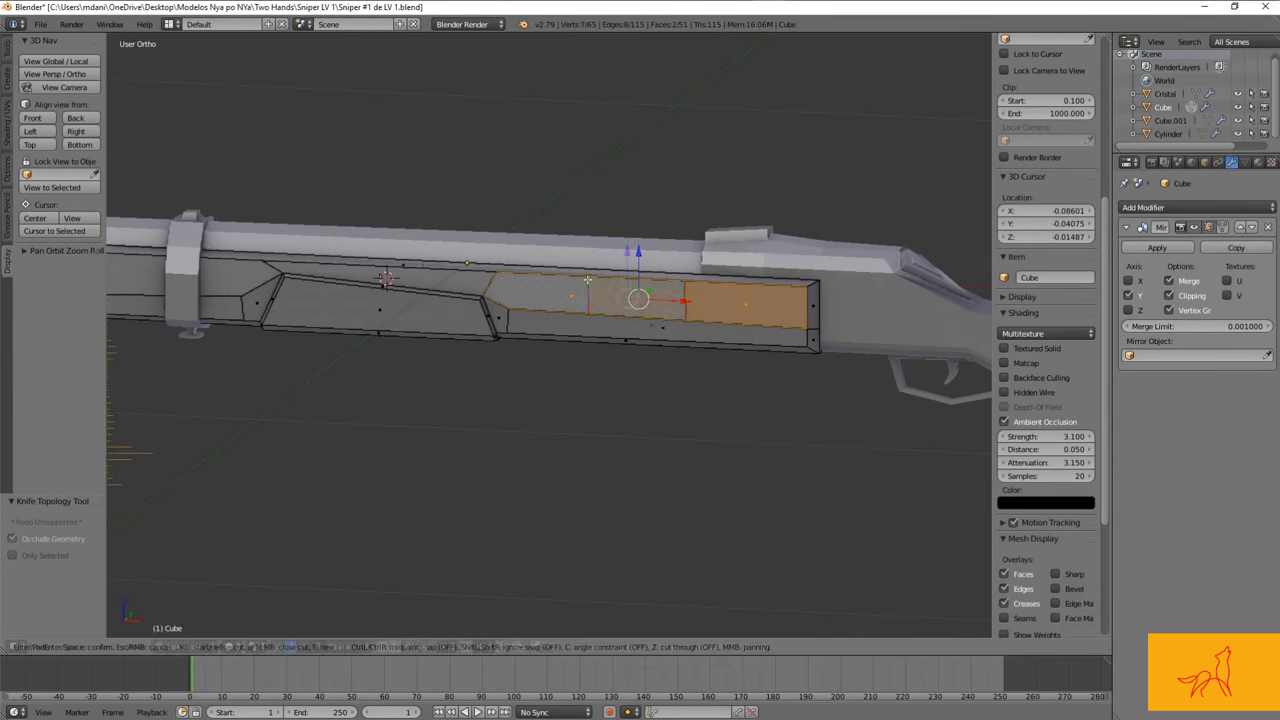
pyautogui.press('Return')
pyautogui.moveTo(592, 274)
pyautogui.mouseDown(button='middle')
pyautogui.moveTo(681, 290)
pyautogui.moveTo(628, 280)
pyautogui.mouseUp(button='middle')
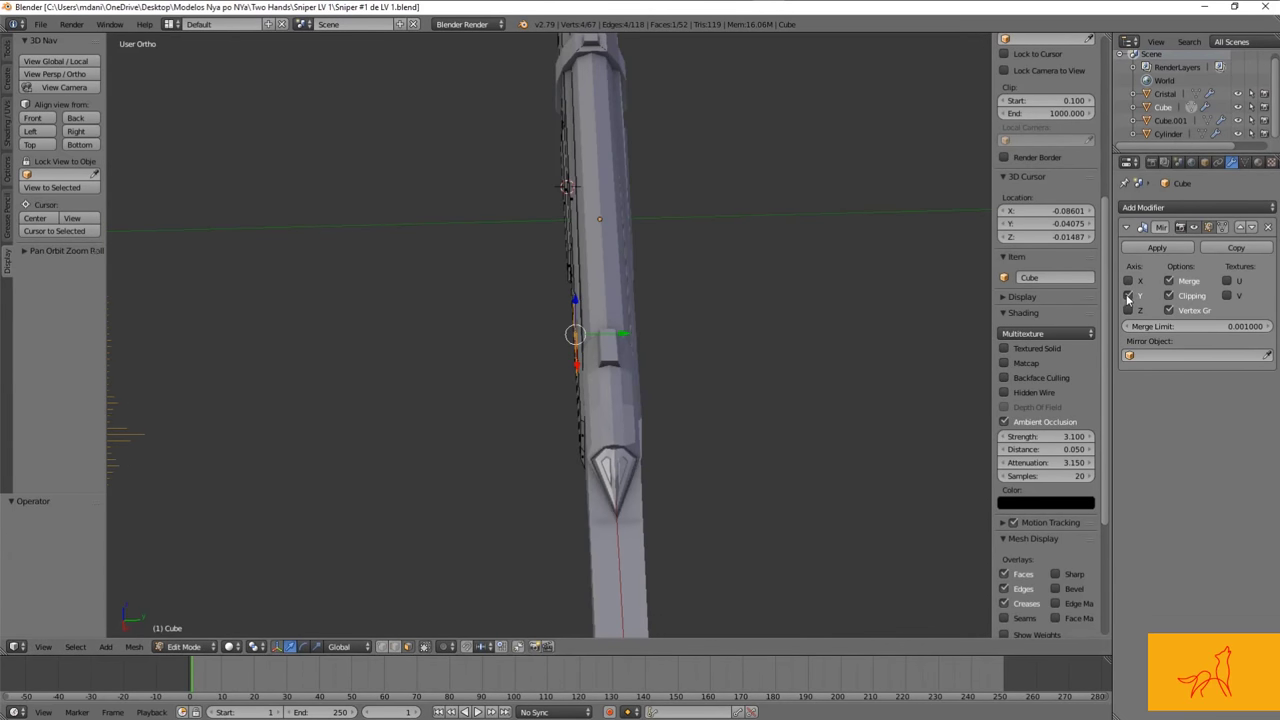
# Step: Overwrite the saved file and review the rifle from the side and front
pyautogui.click(675, 332)
pyautogui.moveTo(675, 332); pyautogui.dragTo(542, 268, button='middle')
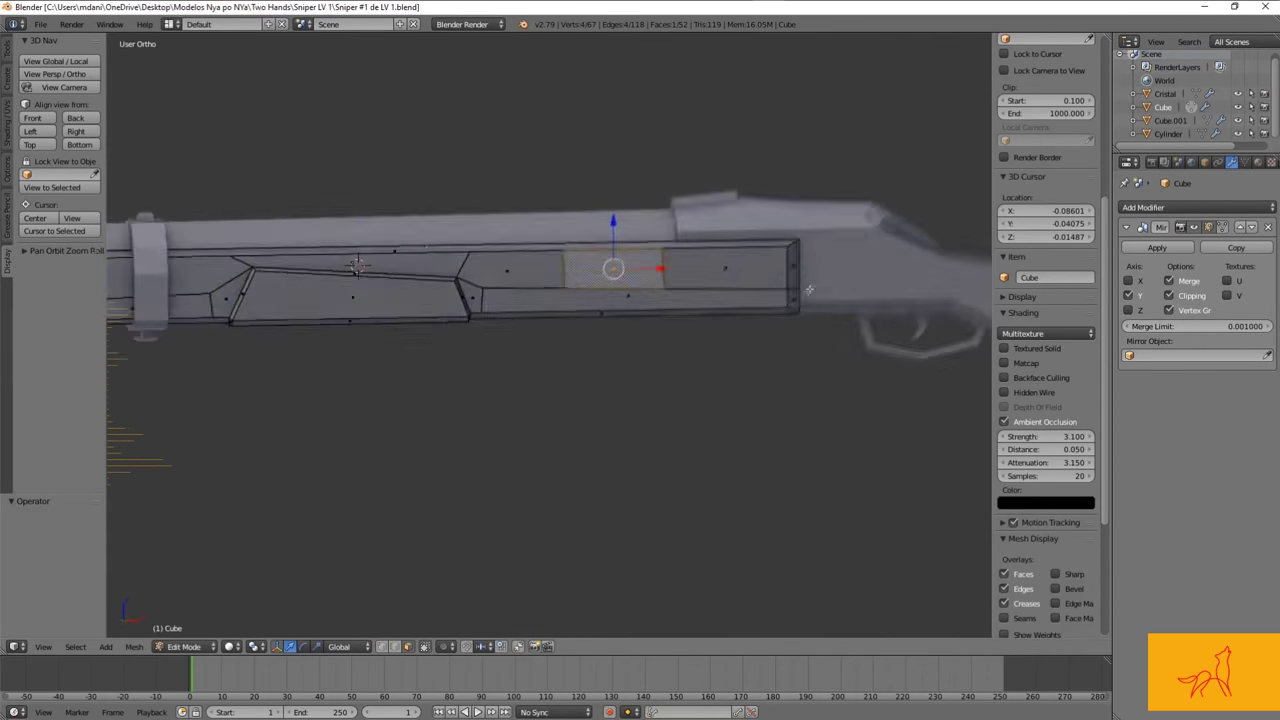
pyautogui.scroll(-3, 542, 268)
pyautogui.scroll(-3, 542, 268)
pyautogui.moveTo(542, 268); pyautogui.dragTo(582, 288, button='middle')
pyautogui.scroll(4, 582, 288)
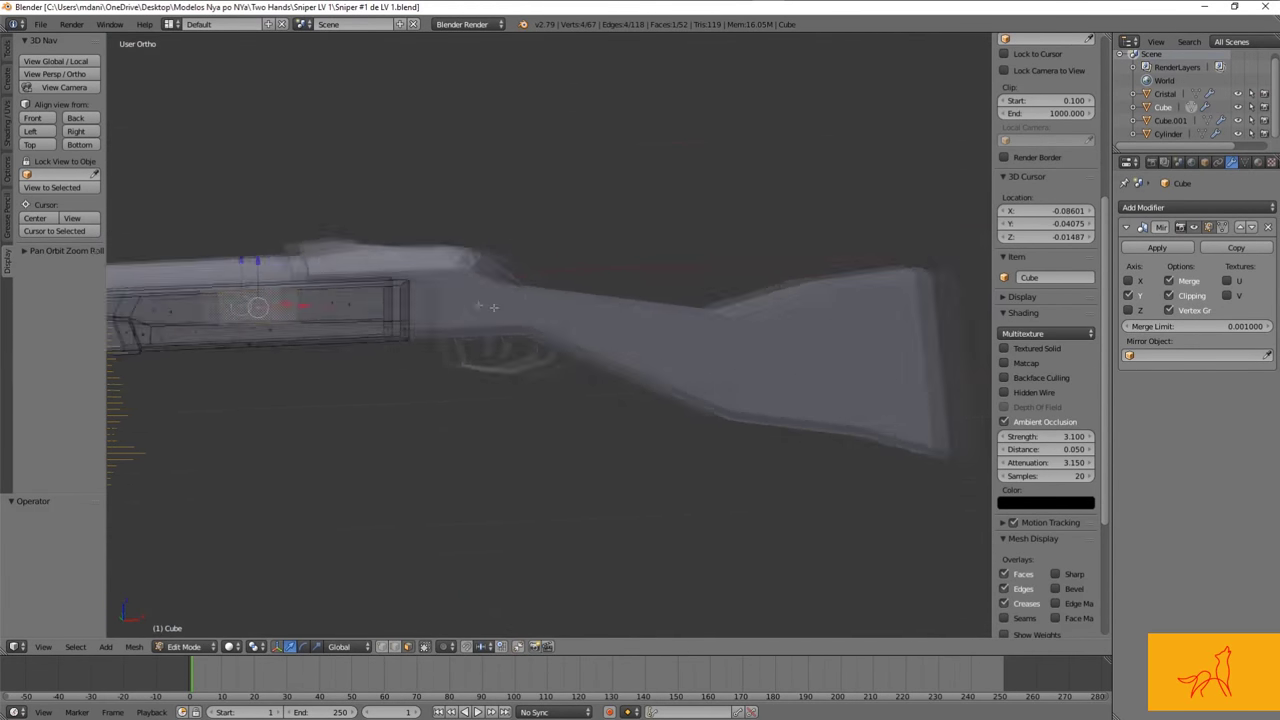
pyautogui.press('Tab')
pyautogui.scroll(-3, 582, 288)
pyautogui.press('KP_1')
# Step: On the stock, raise the selected edge vertically and lower one vertex
pyautogui.rightClick(660, 314)
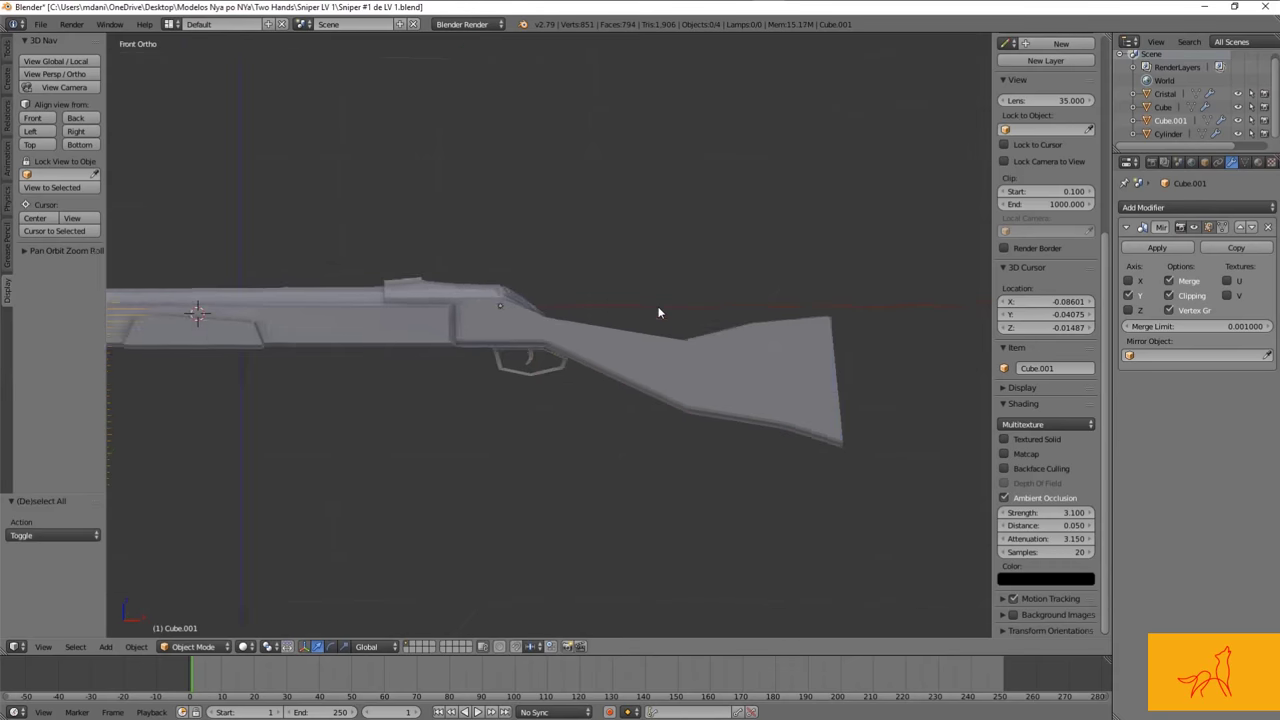
pyautogui.press('Tab')
pyautogui.moveTo(538, 324); pyautogui.dragTo(560, 300, button='middle')
pyautogui.rightClick(571, 266)
pyautogui.press('g')
pyautogui.press('z')
pyautogui.click(571, 266)
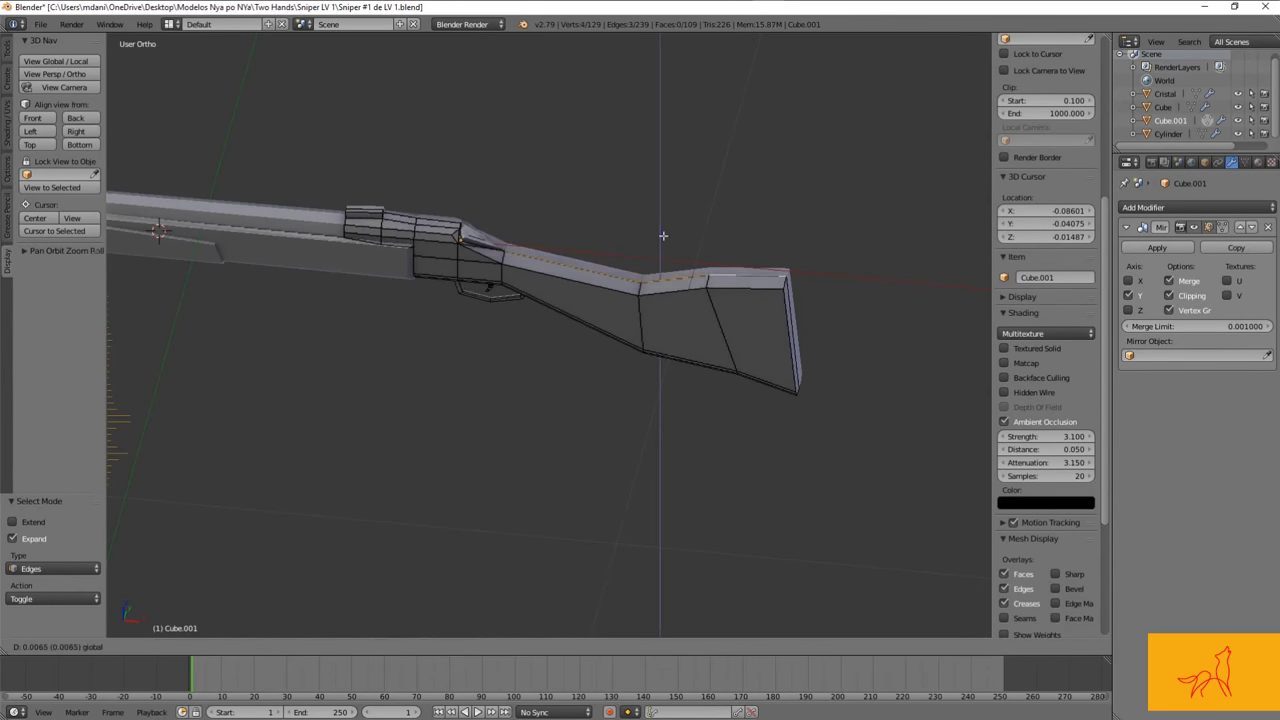
pyautogui.scroll(4, 323, 328)
pyautogui.press('1')
pyautogui.rightClick(571, 403)
pyautogui.press('g')
pyautogui.press('z')
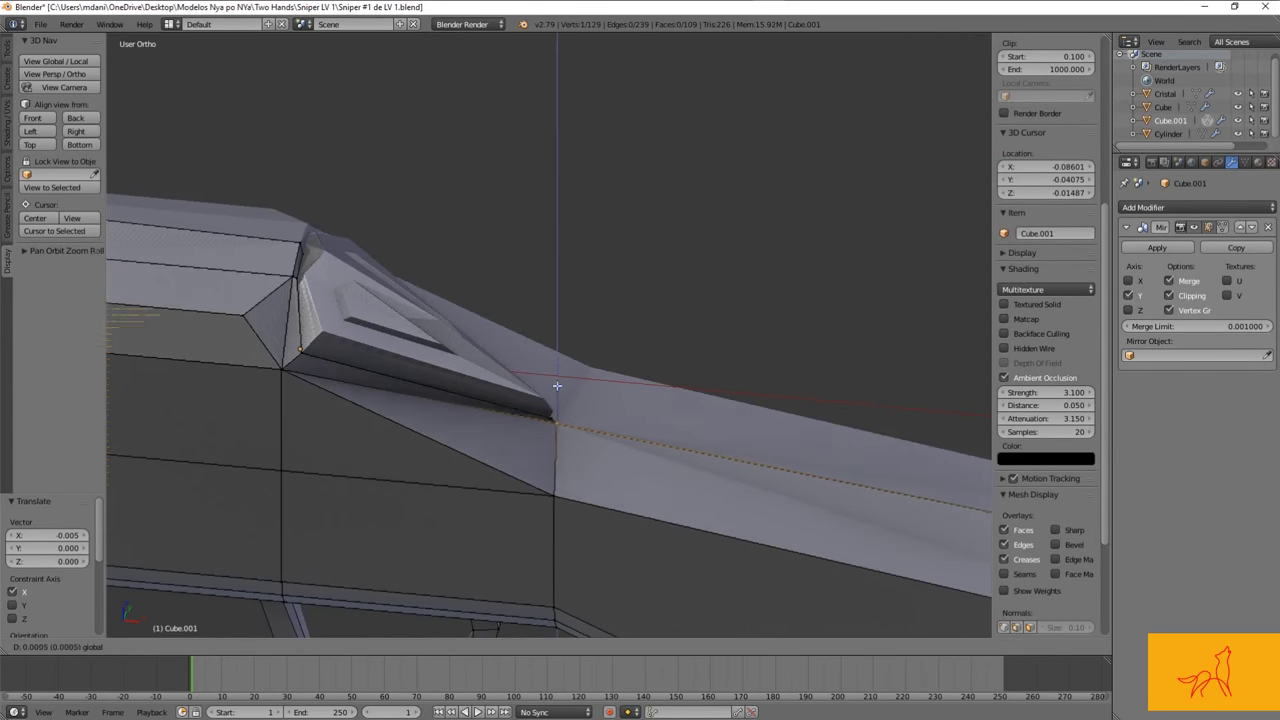
pyautogui.click(565, 380)
pyautogui.scroll(-4, 565, 380)
# Step: Extrude the short end block out of the back of the stock
pyautogui.press('a')
pyautogui.moveTo(766, 414)
pyautogui.mouseDown(button='middle')
pyautogui.moveTo(723, 427)
pyautogui.moveTo(843, 395)
pyautogui.mouseUp(button='middle')
pyautogui.keyDown('shift'); pyautogui.rightClick(723, 427); pyautogui.keyUp('shift')
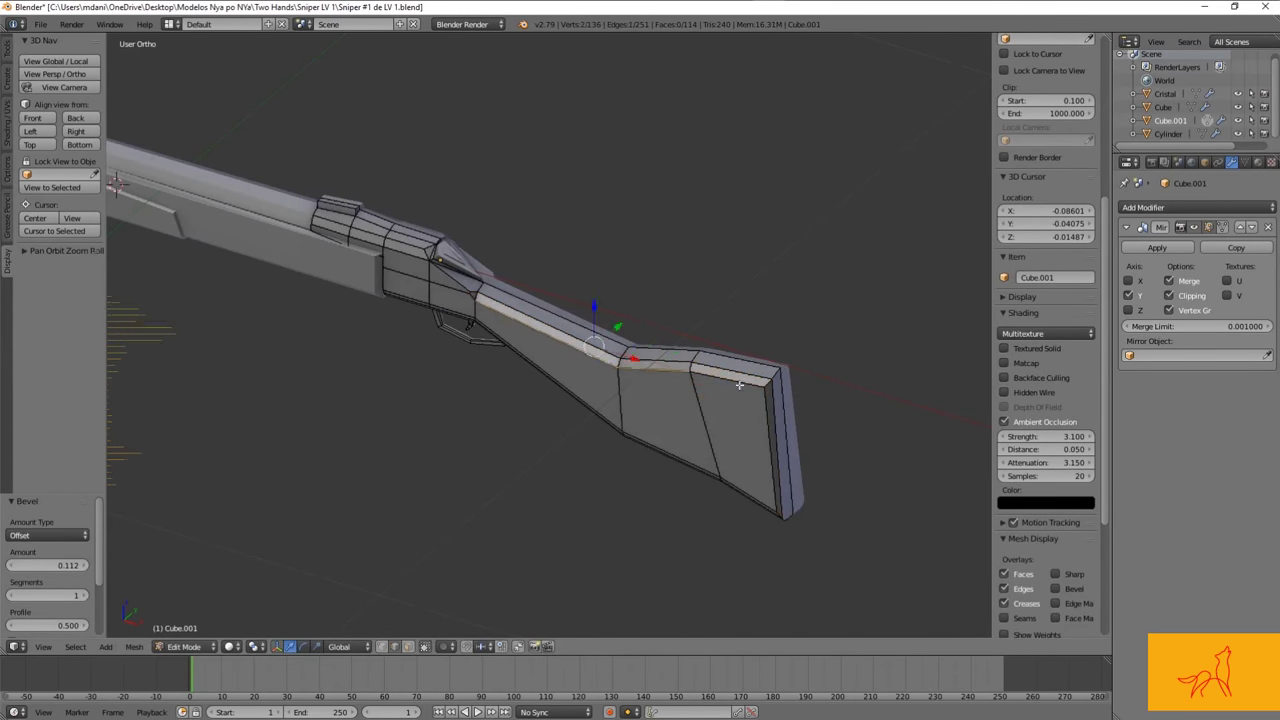
pyautogui.press('KP_1')
pyautogui.scroll(3, 750, 420)
pyautogui.press('a')
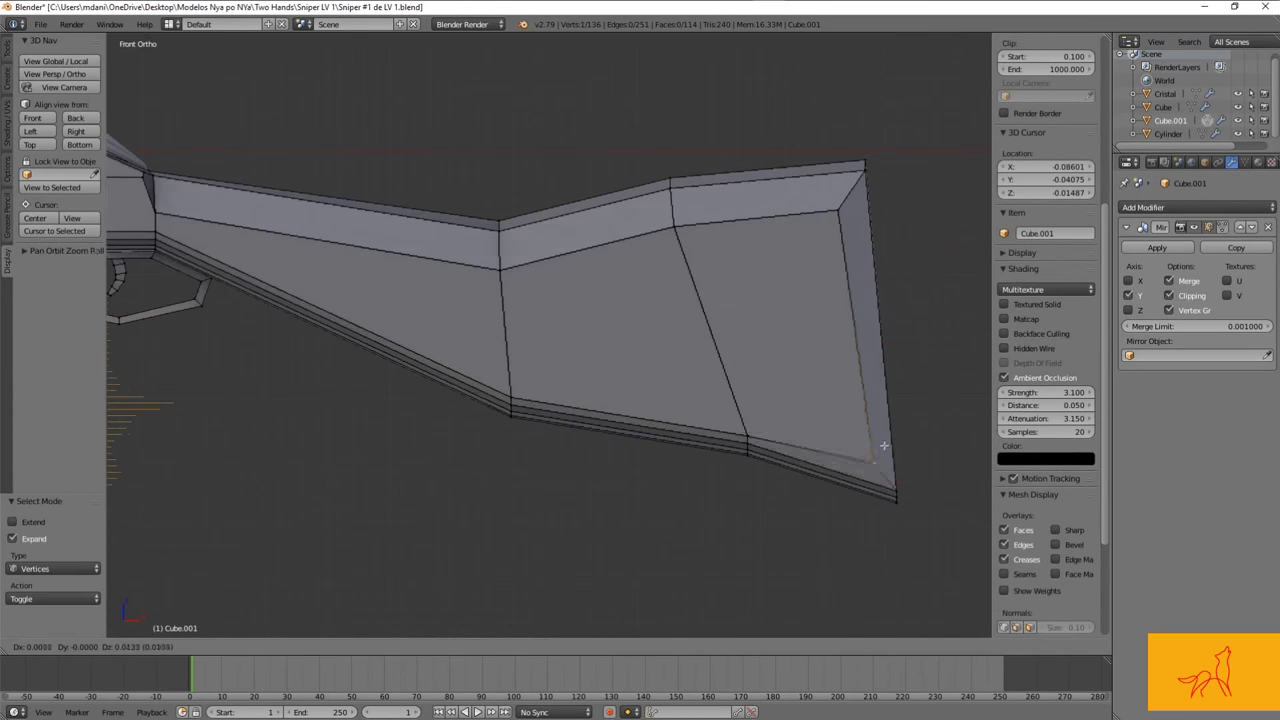
pyautogui.moveTo(717, 284)
pyautogui.mouseDown(button='middle')
pyautogui.moveTo(591, 363)
pyautogui.moveTo(657, 423)
pyautogui.moveTo(631, 430)
pyautogui.mouseUp(button='middle')
pyautogui.press('Tab')
pyautogui.press('Tab')
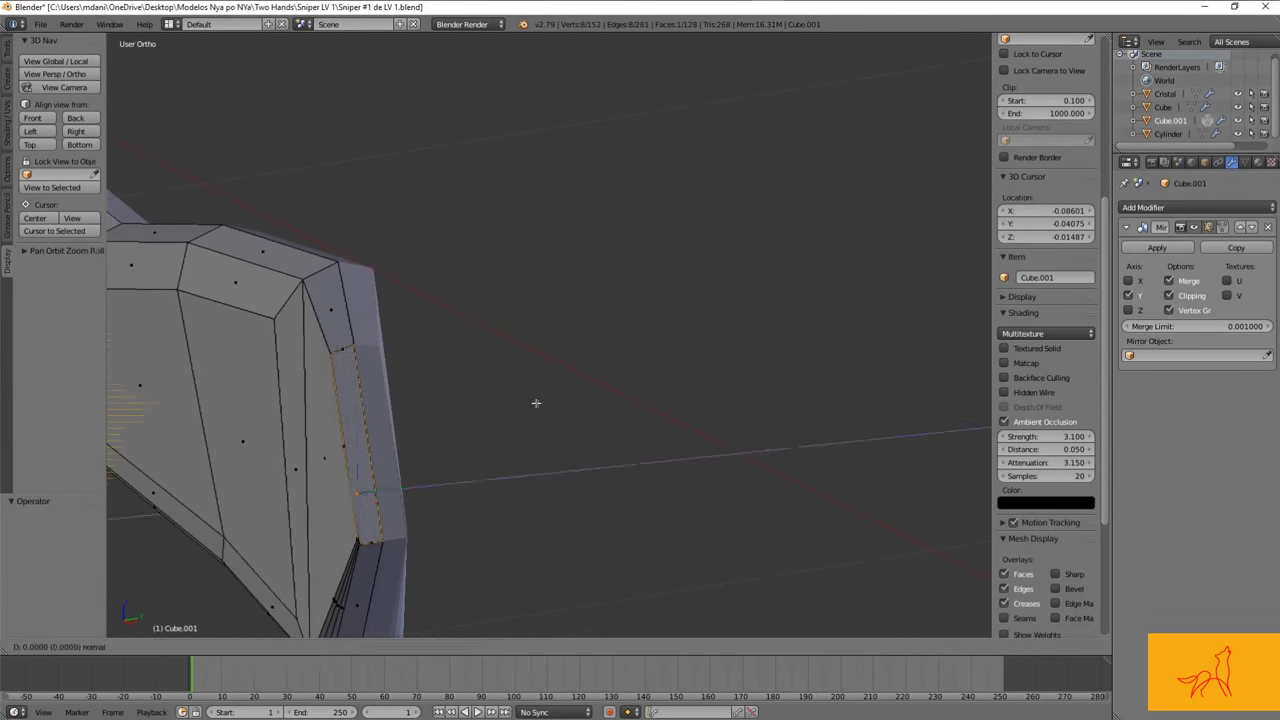
pyautogui.click(536, 403)
pyautogui.moveTo(536, 403); pyautogui.dragTo(617, 373, button='middle')
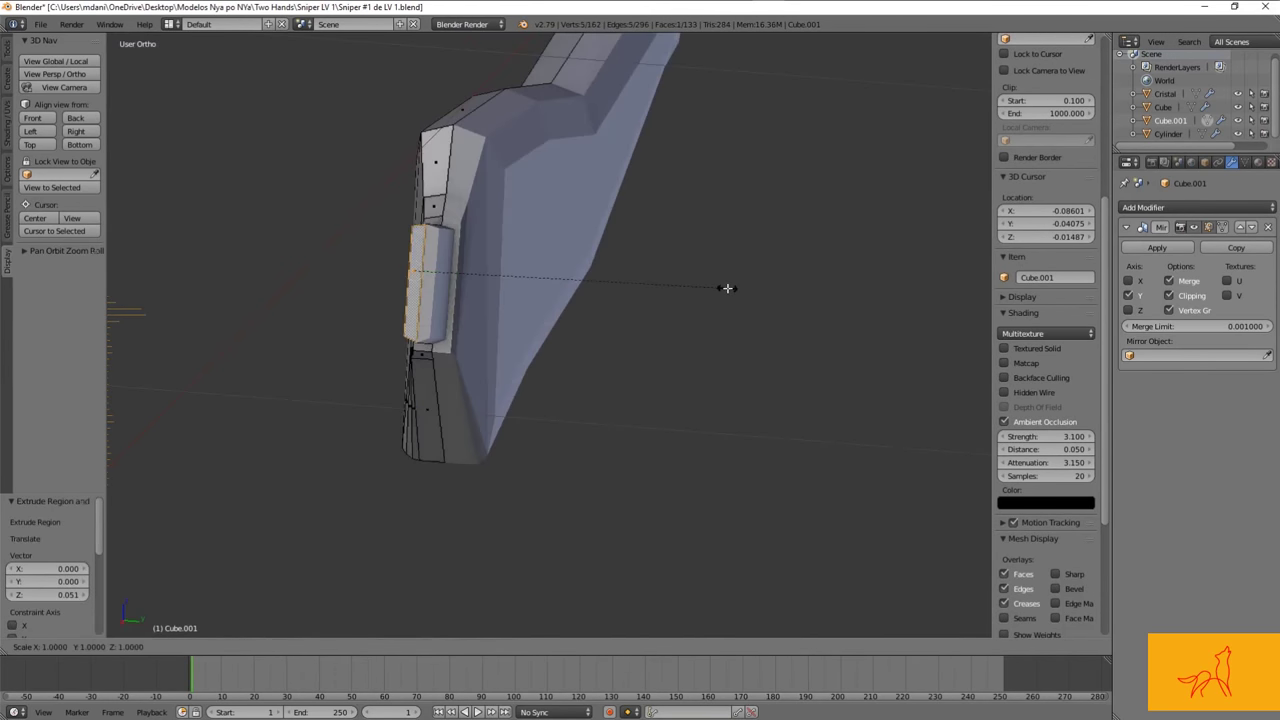
# Step: Knife-cut the end block, tilt its end face -27.4°, move it, and shrink it to a tip
pyautogui.press('k')
pyautogui.press('Return')
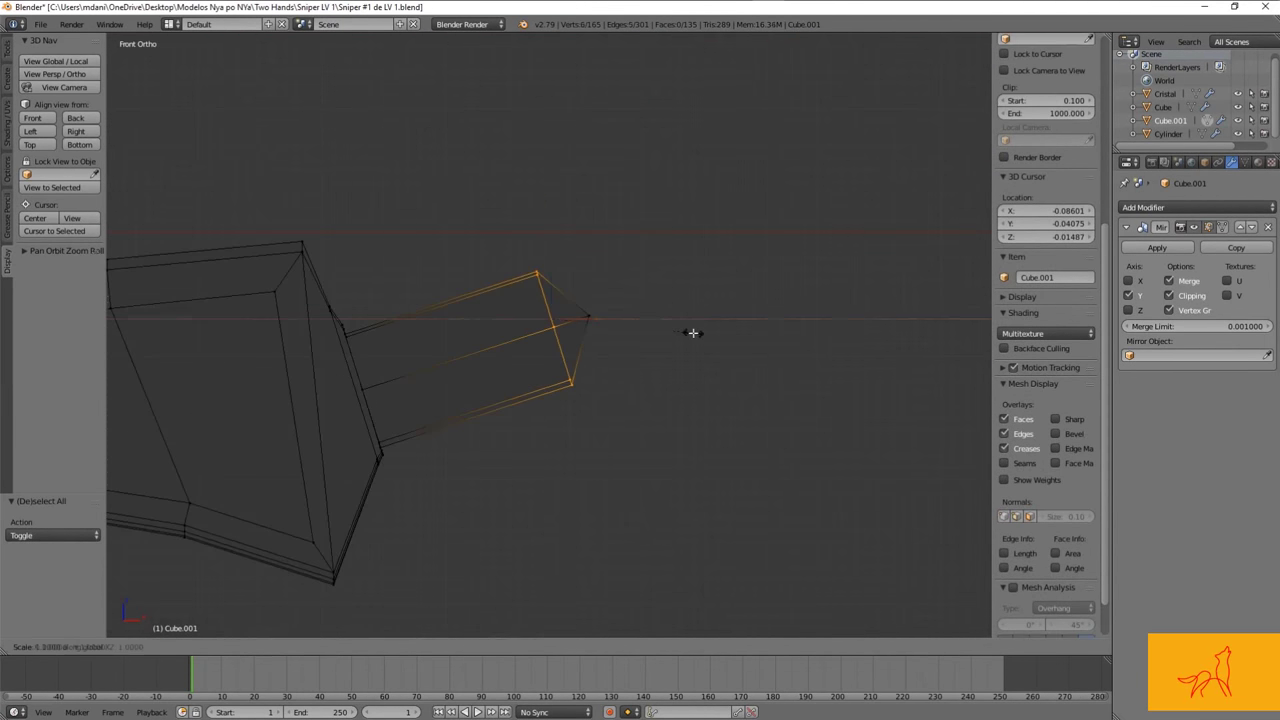
pyautogui.click(718, 298)
pyautogui.press('t')
pyautogui.click(724, 297)
pyautogui.press('t')
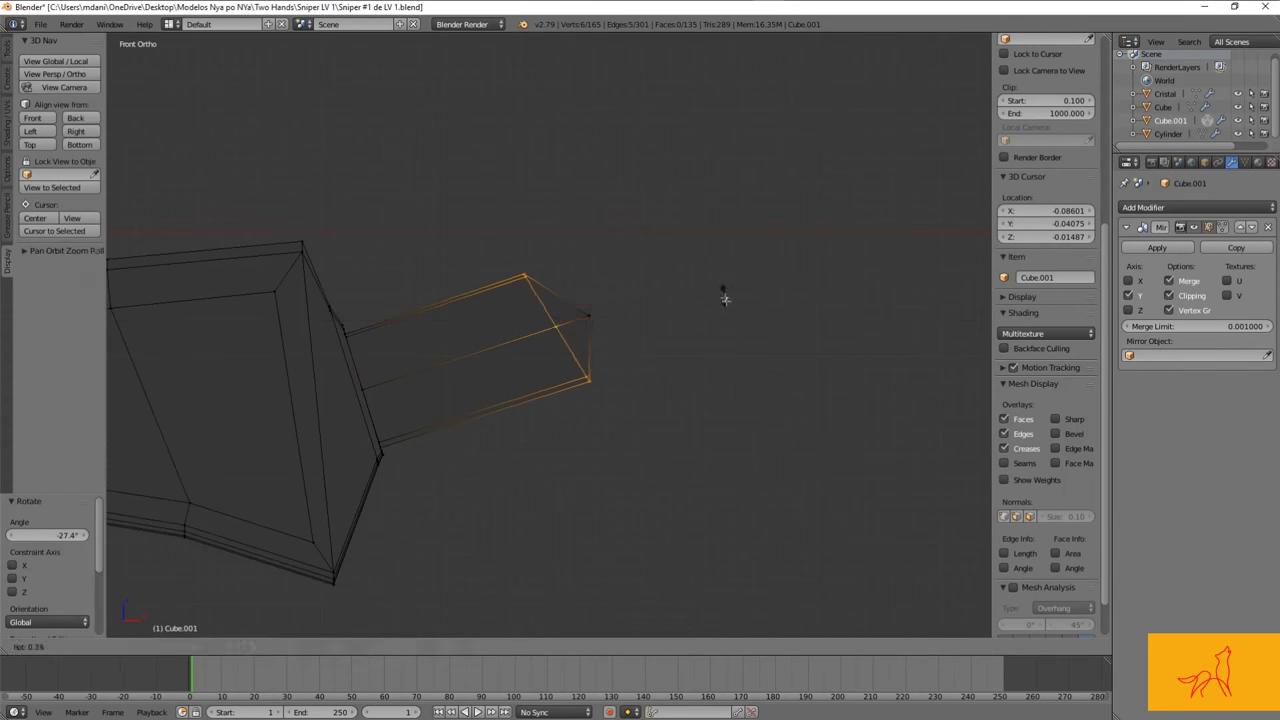
pyautogui.press('g')
pyautogui.click(651, 309)
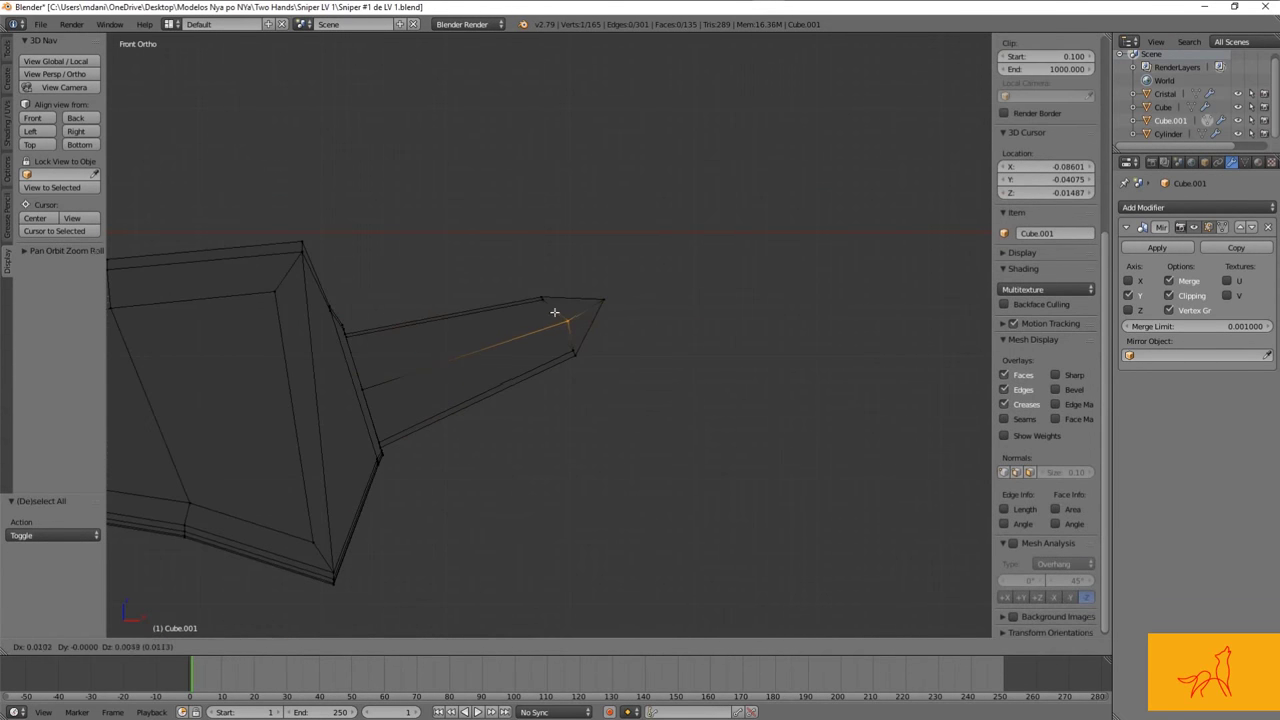
pyautogui.press('s')
pyautogui.click(660, 245)
# Step: Inspect the new spike in Object Mode from several angles in solid and wireframe shading
pyautogui.press('a')
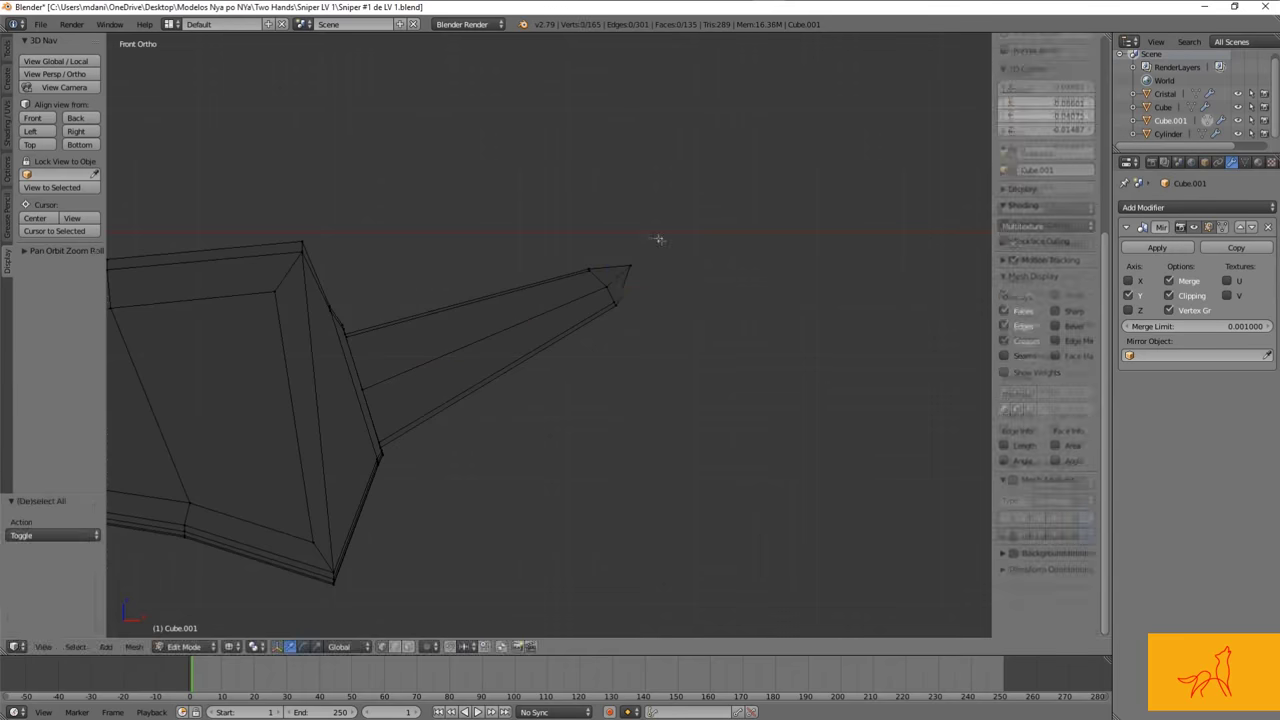
pyautogui.press('Tab')
pyautogui.press('z')
pyautogui.scroll(-5, 611, 289)
pyautogui.scroll(8, 594, 300)
pyautogui.moveTo(594, 300)
pyautogui.mouseDown(button='middle')
pyautogui.moveTo(569, 266)
pyautogui.moveTo(557, 313)
pyautogui.moveTo(704, 276)
pyautogui.mouseUp(button='middle')
pyautogui.press('z')
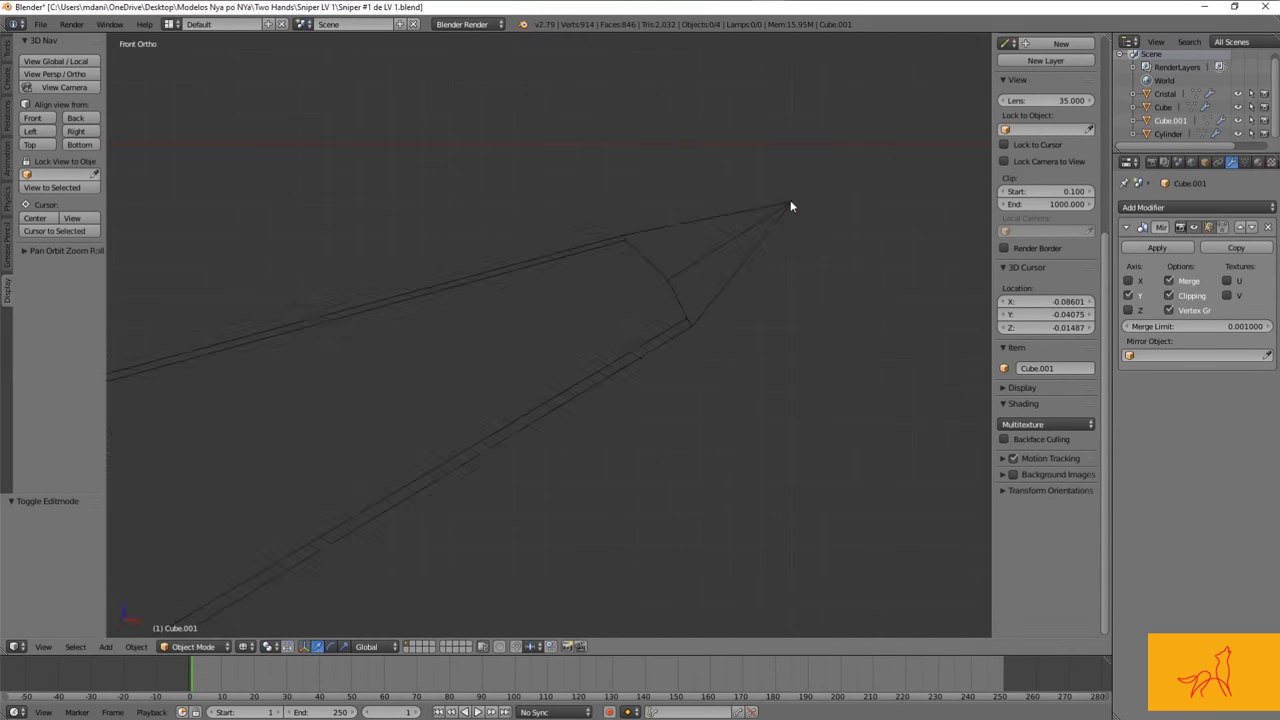
pyautogui.scroll(1, 790, 206)
pyautogui.keyDown('shift'); pyautogui.moveTo(777, 209); pyautogui.dragTo(711, 254, button='middle'); pyautogui.keyUp('shift')
pyautogui.scroll(2, 737, 217)
pyautogui.press('z')
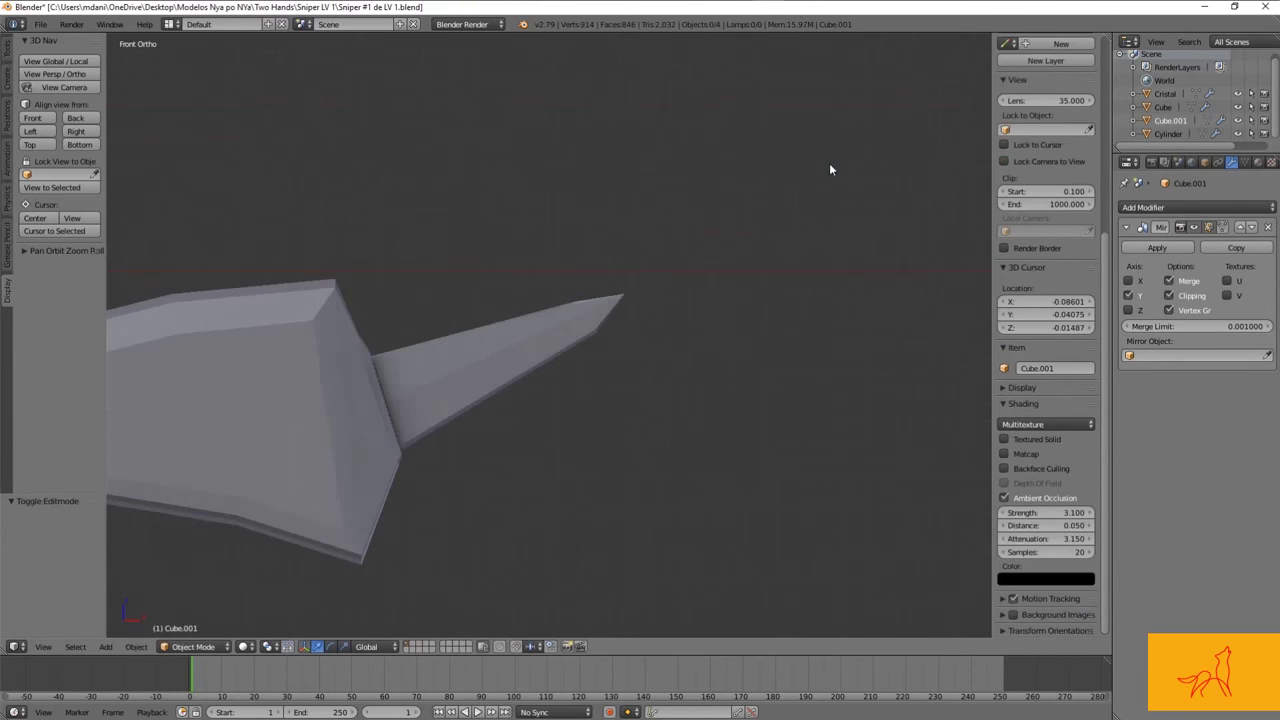
# Step: Move the spike's tip vertex to sharpen the point, checking it in wireframe
pyautogui.press('Tab')
pyautogui.rightClick(694, 237)
pyautogui.press('g')
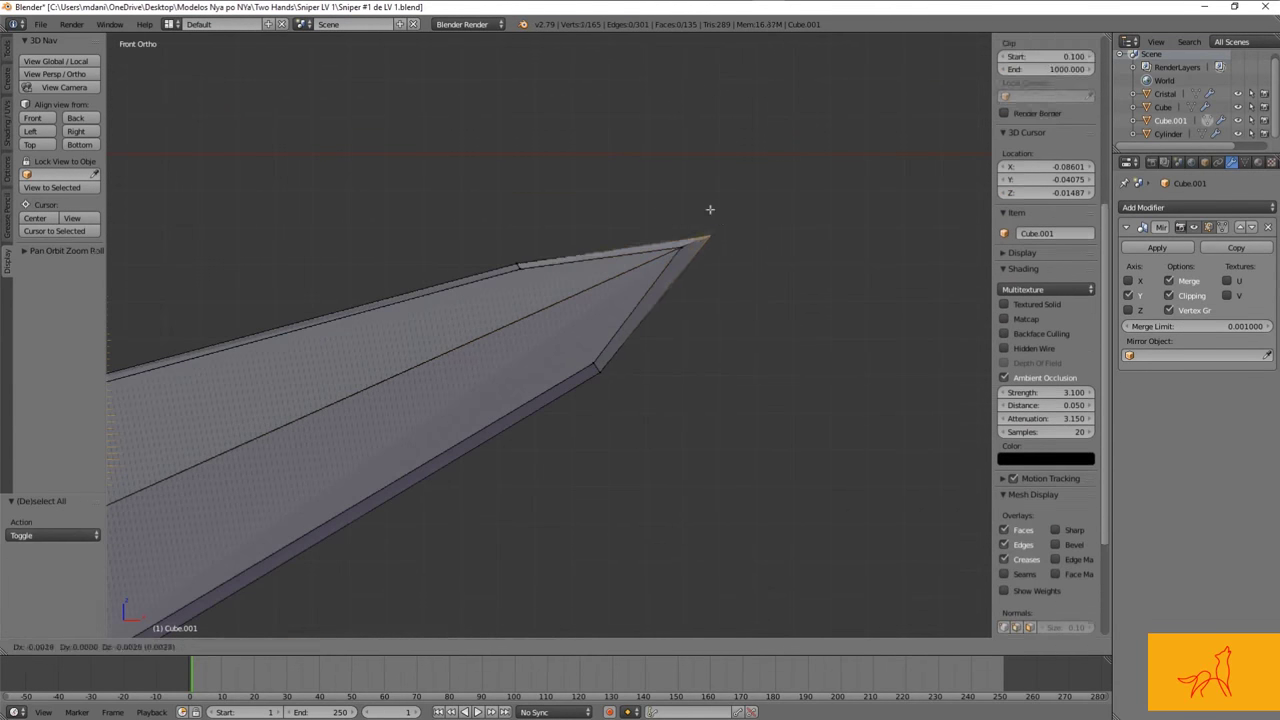
pyautogui.rightClick(711, 209)
pyautogui.press('z')
pyautogui.scroll(-3, 650, 240)
pyautogui.press('z')
pyautogui.press('Tab')
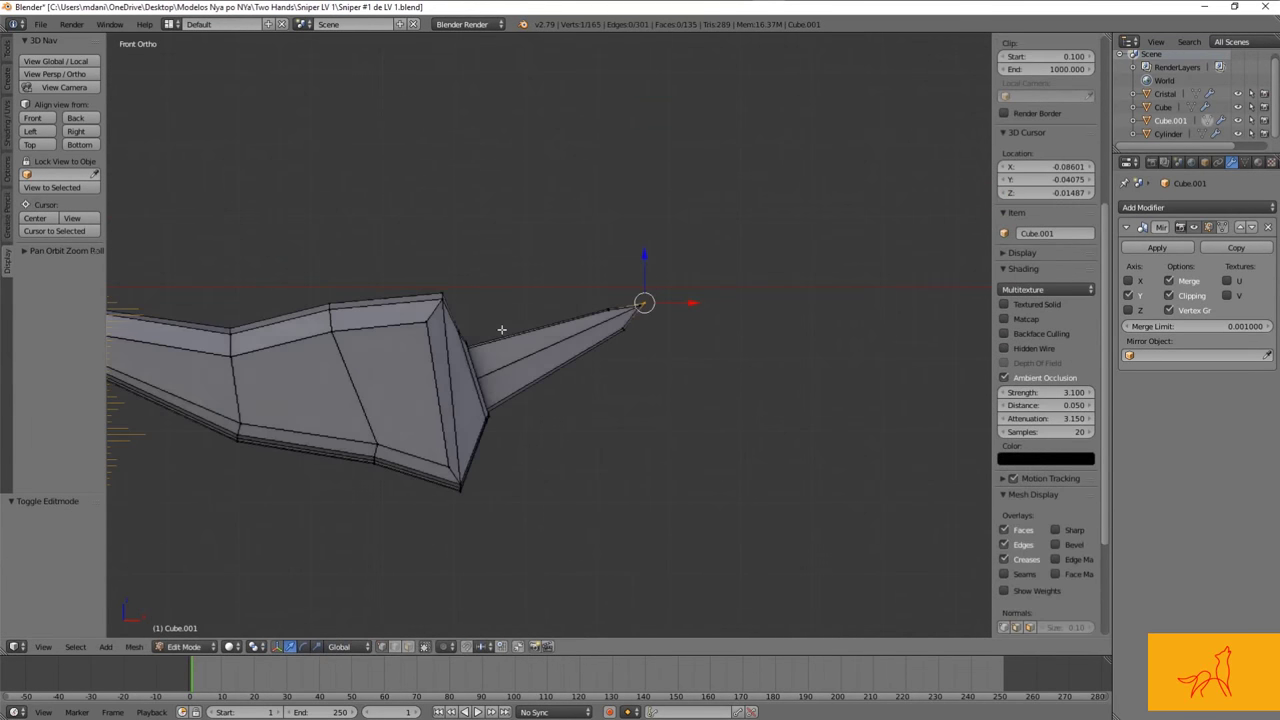
pyautogui.press('Tab')
pyautogui.scroll(-4, 560, 300)
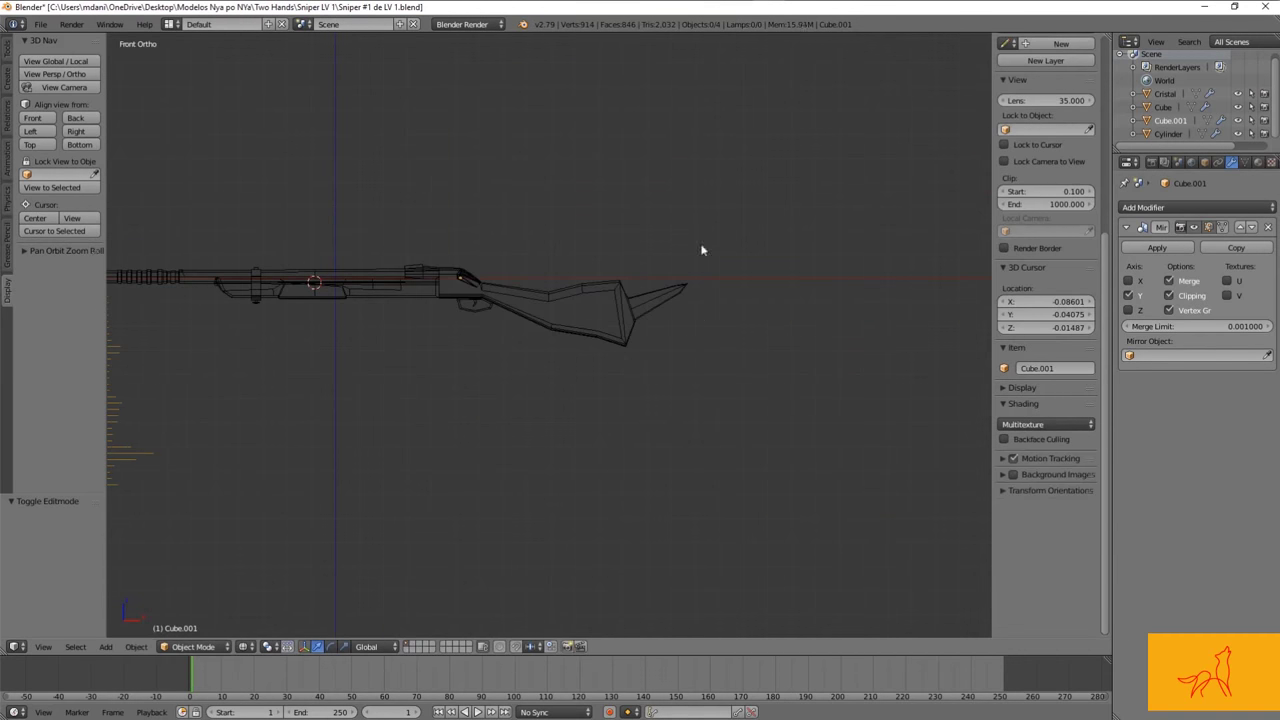
pyautogui.press('Tab')
pyautogui.hotkey('ctrl', 'z')
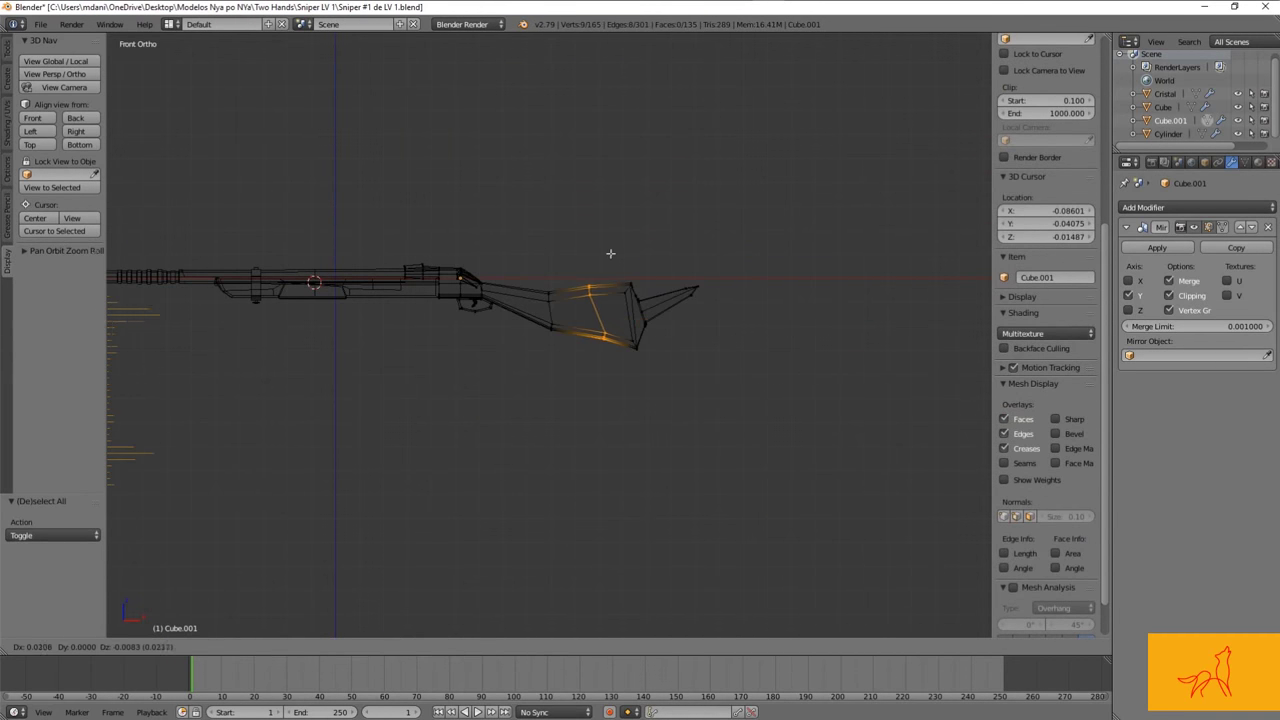
pyautogui.press('z')
pyautogui.press('Tab')
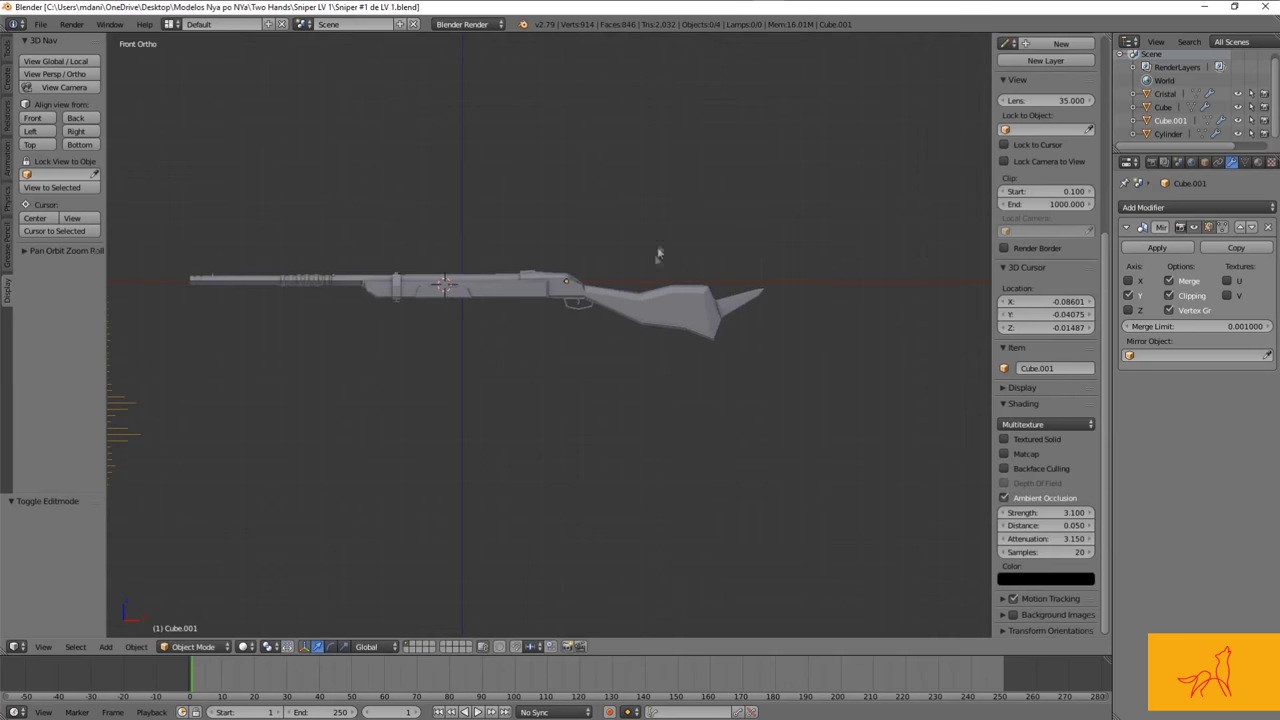
pyautogui.scroll(3, 752, 270)
pyautogui.scroll(2, 752, 270)
pyautogui.moveTo(752, 270); pyautogui.dragTo(686, 297, button='middle')
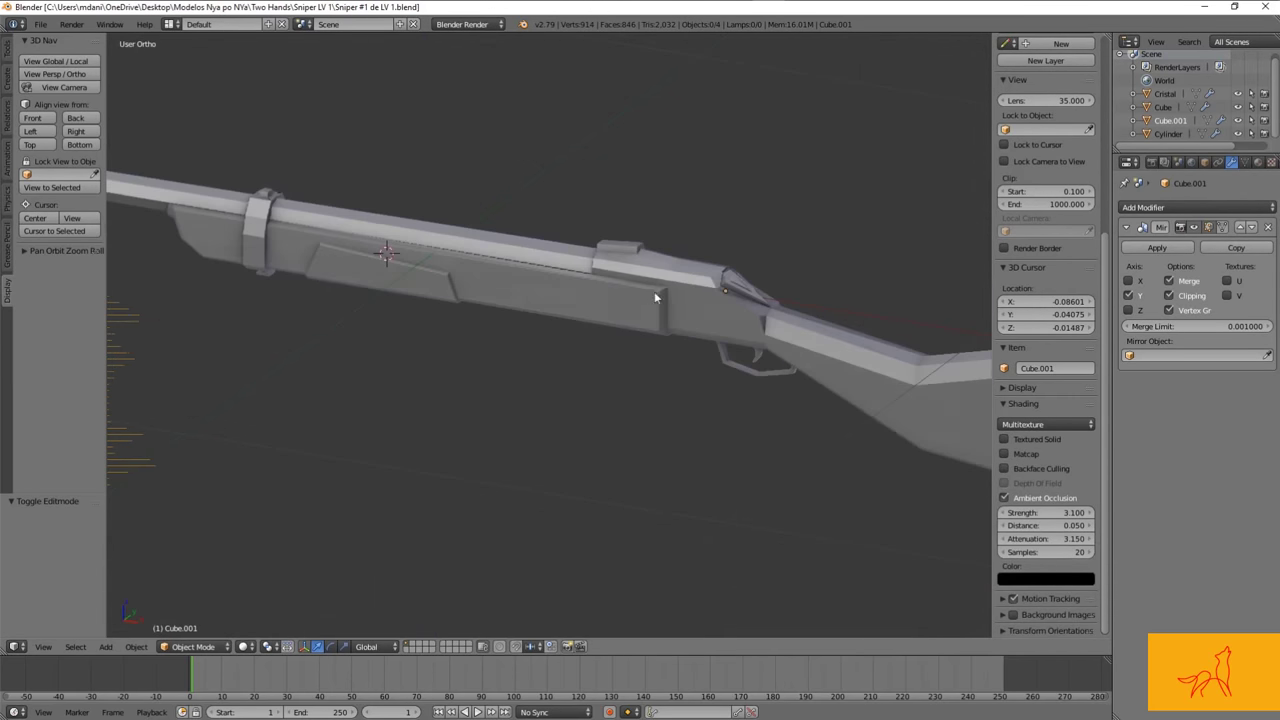
pyautogui.hotkey('alt', 'Tab')
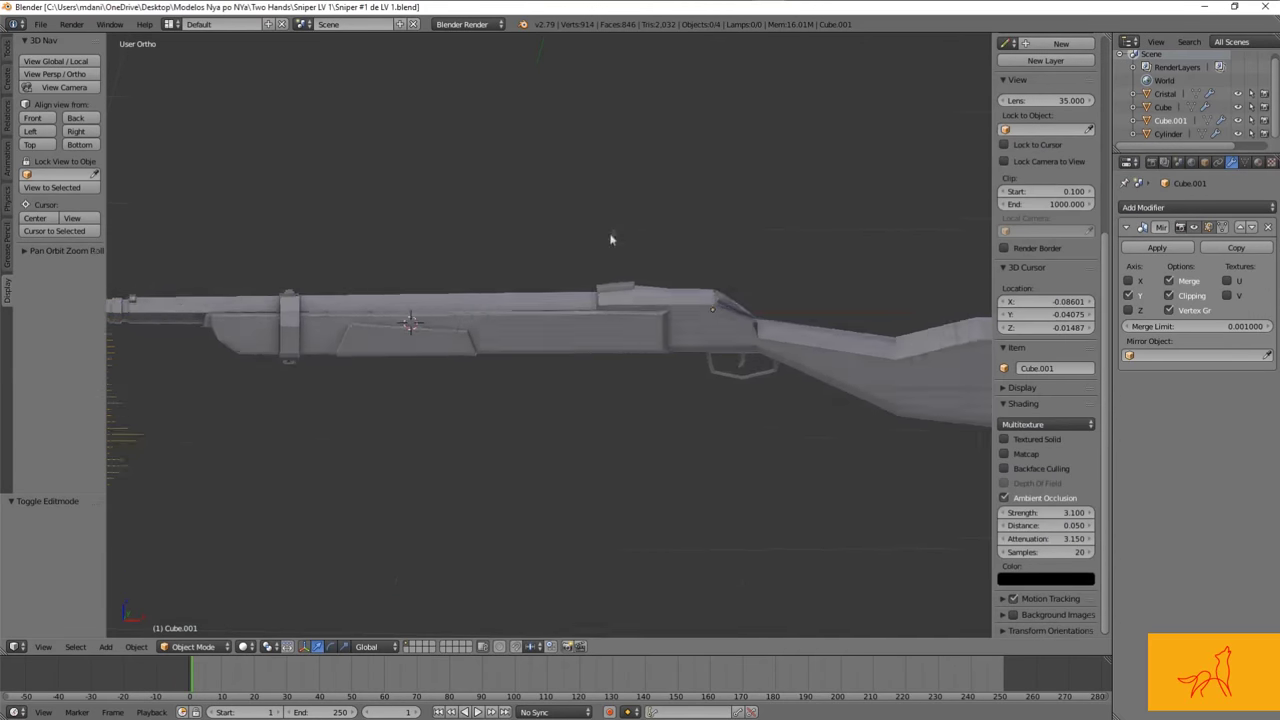
pyautogui.moveTo(608, 240)
pyautogui.mouseDown(button='middle')
pyautogui.moveTo(472, 295)
pyautogui.moveTo(500, 306)
pyautogui.moveTo(511, 337)
pyautogui.moveTo(486, 250)
pyautogui.mouseUp(button='middle')
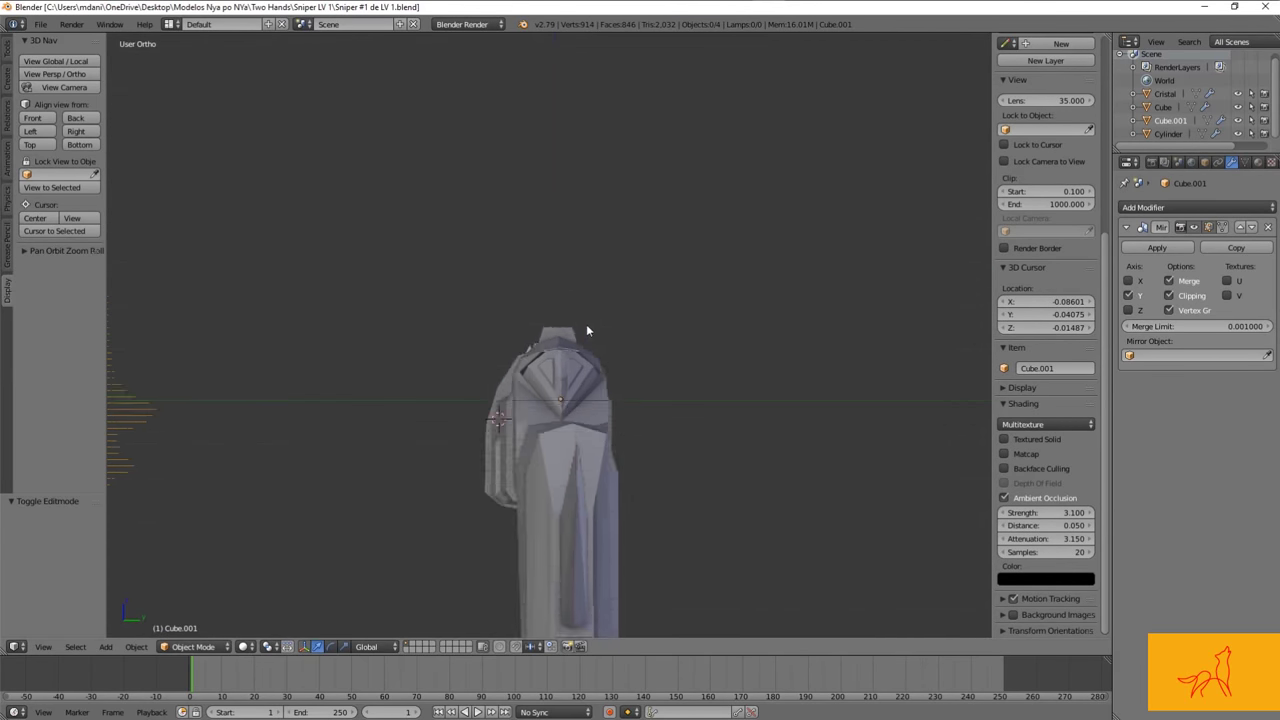
pyautogui.hotkey('shift', 'f')
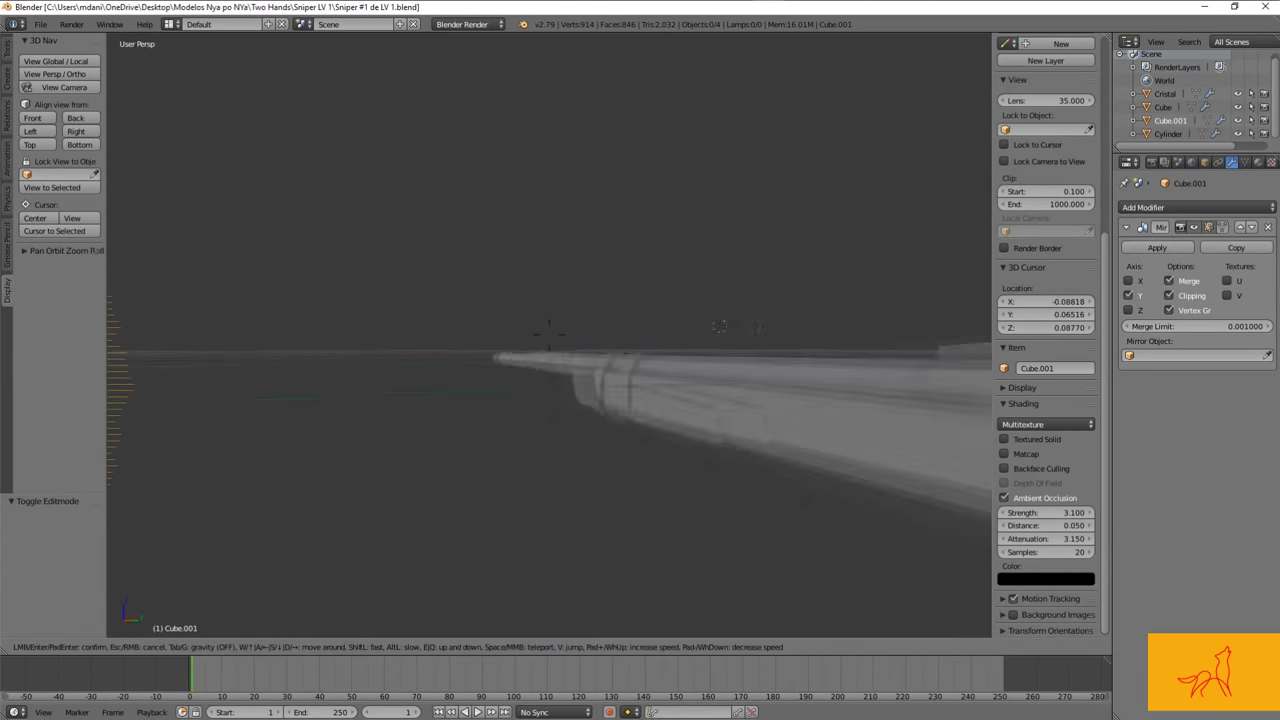
pyautogui.press('s')
pyautogui.press('w')
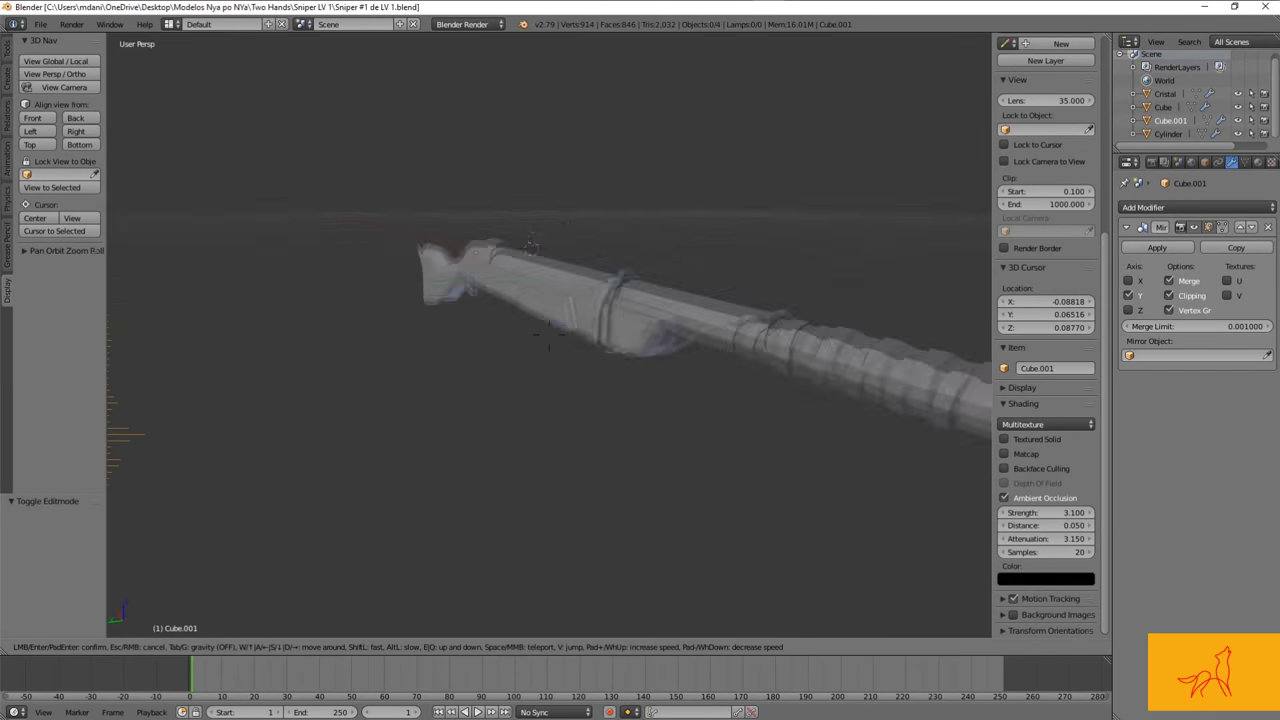
pyautogui.press('Escape')
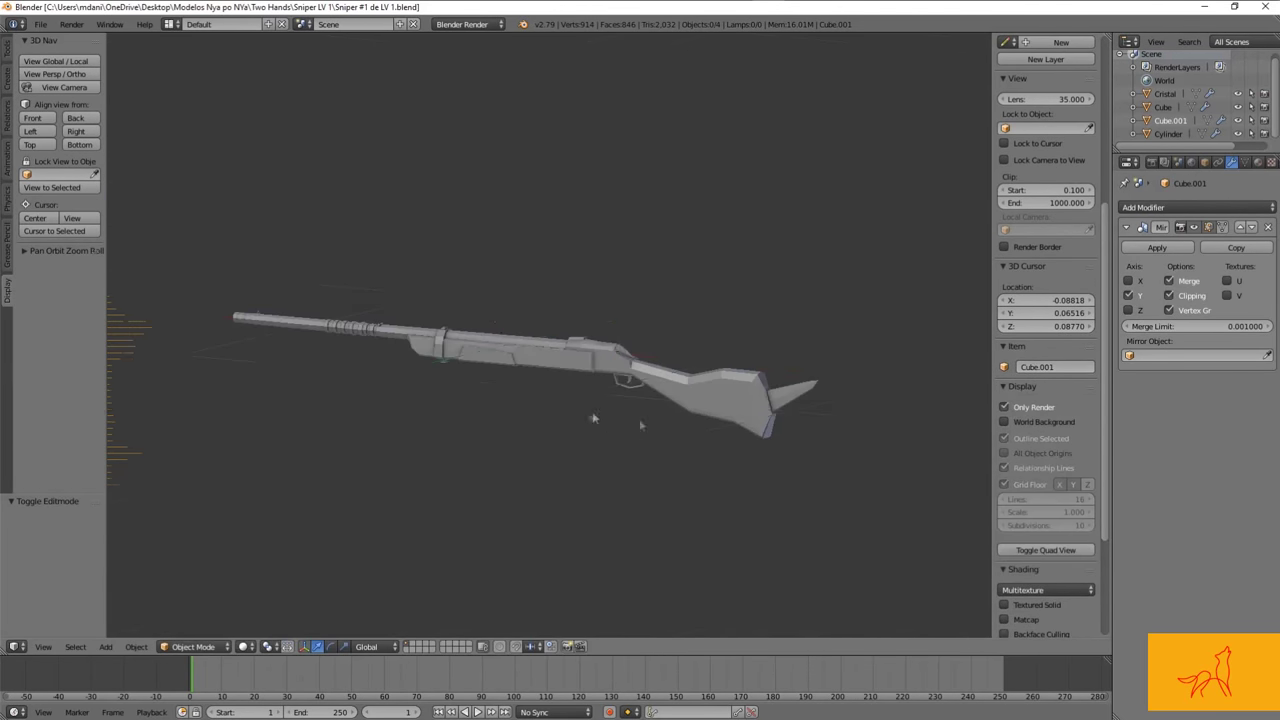
pyautogui.hotkey('shift', 'f')
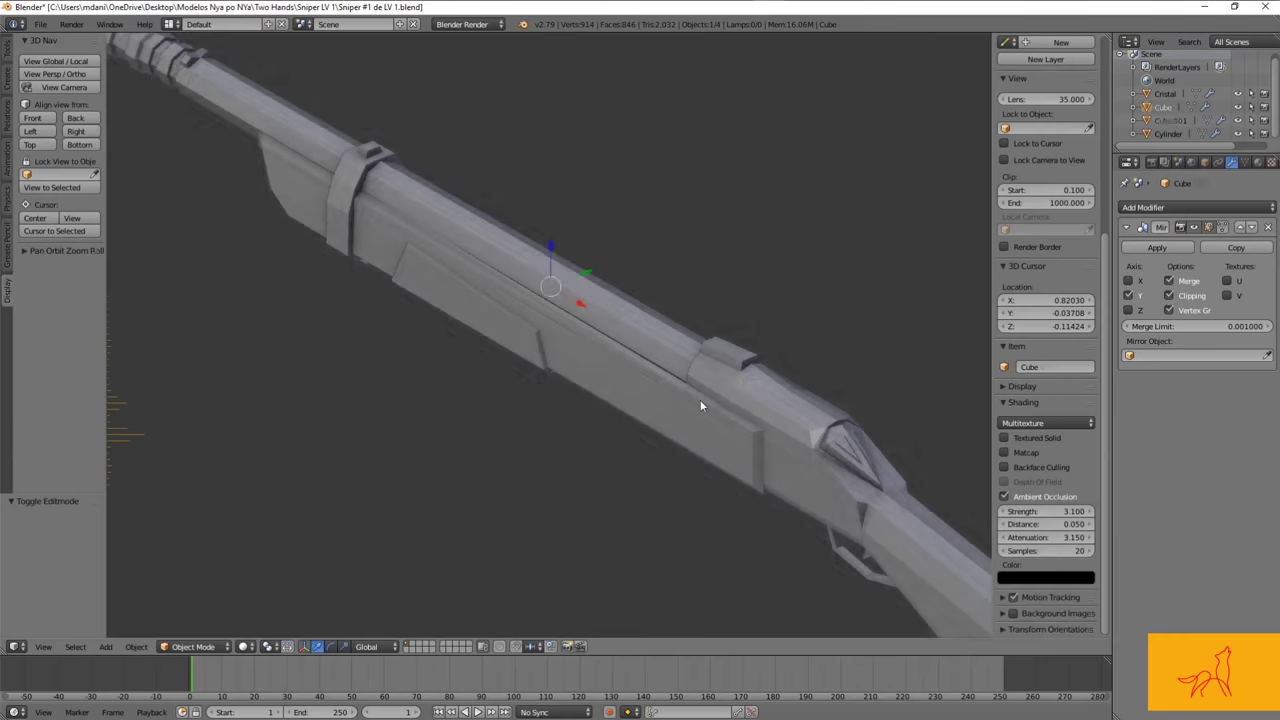
# Step: Knife-cut a new face across the top of the block and bevel it
pyautogui.press('Tab')
pyautogui.scroll(-3, 787, 350)
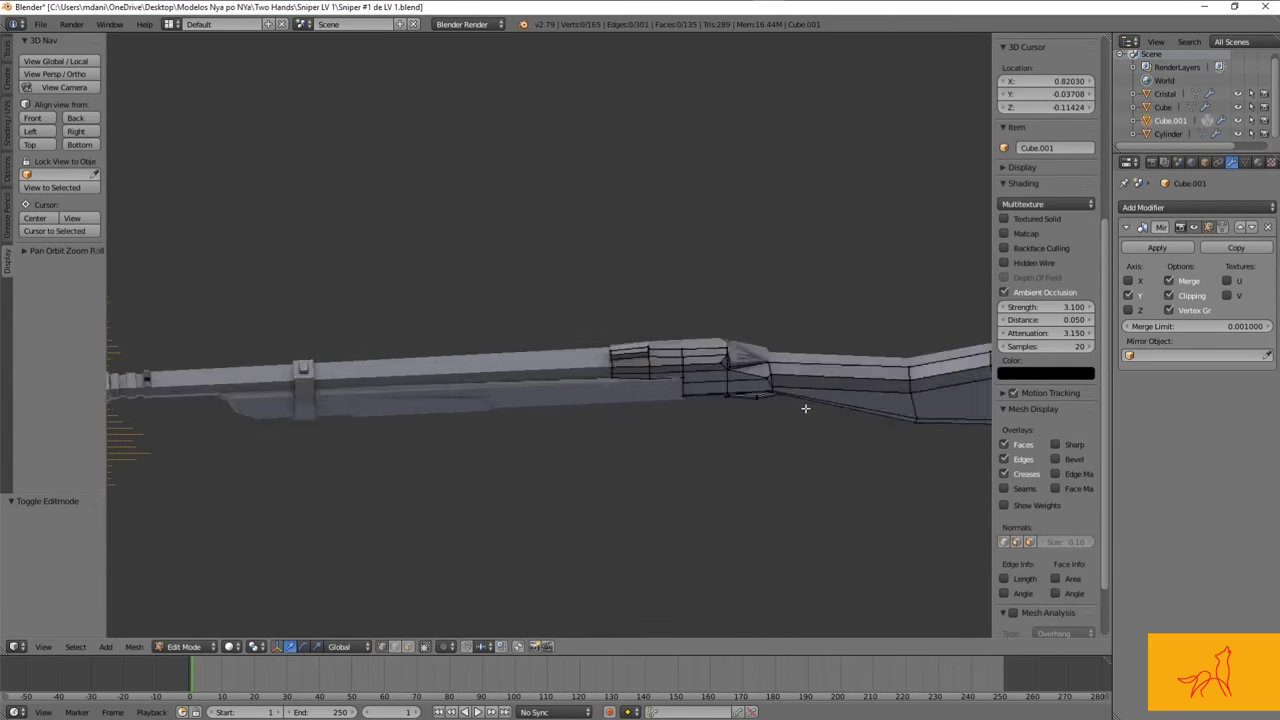
pyautogui.scroll(8, 806, 409)
pyautogui.press('k')
pyautogui.press('Return')
pyautogui.hotkey('ctrl', 'b')
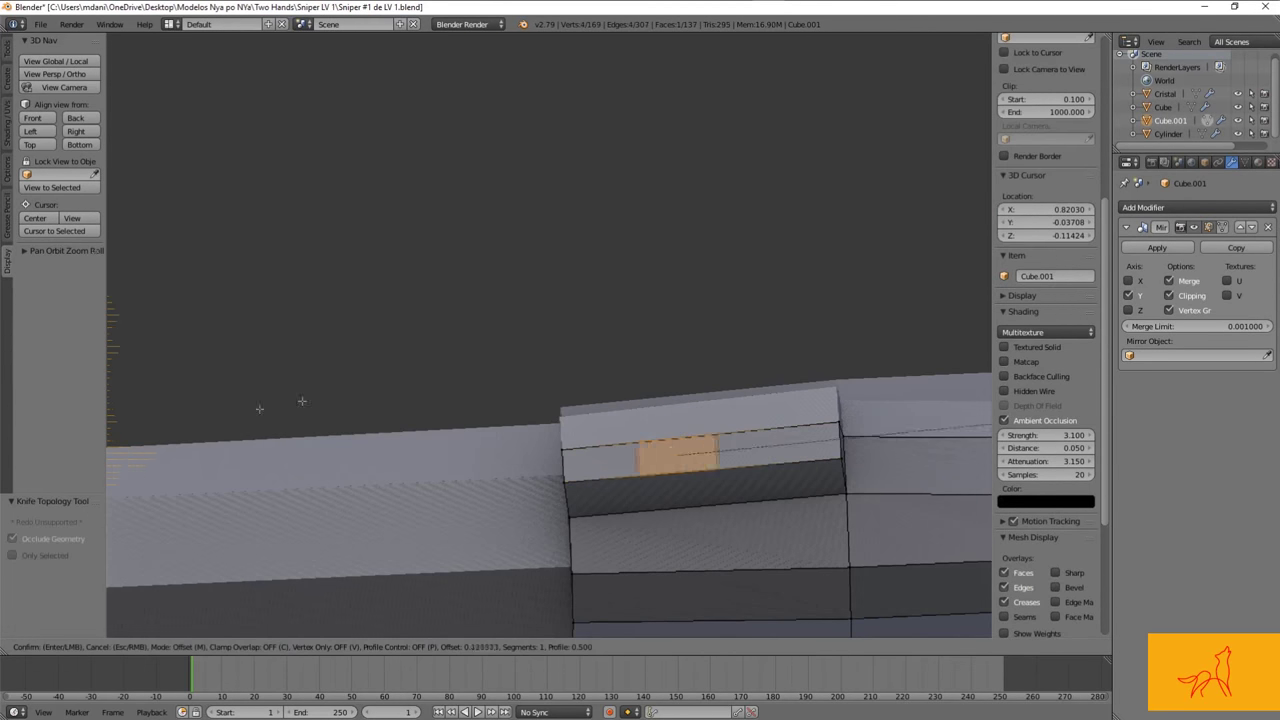
# Step: Move the raised part's vertical edge and top face to shape a small tapered nub
pyautogui.moveTo(758, 332); pyautogui.dragTo(700, 450, button='middle')
pyautogui.press('z')
pyautogui.press('a')
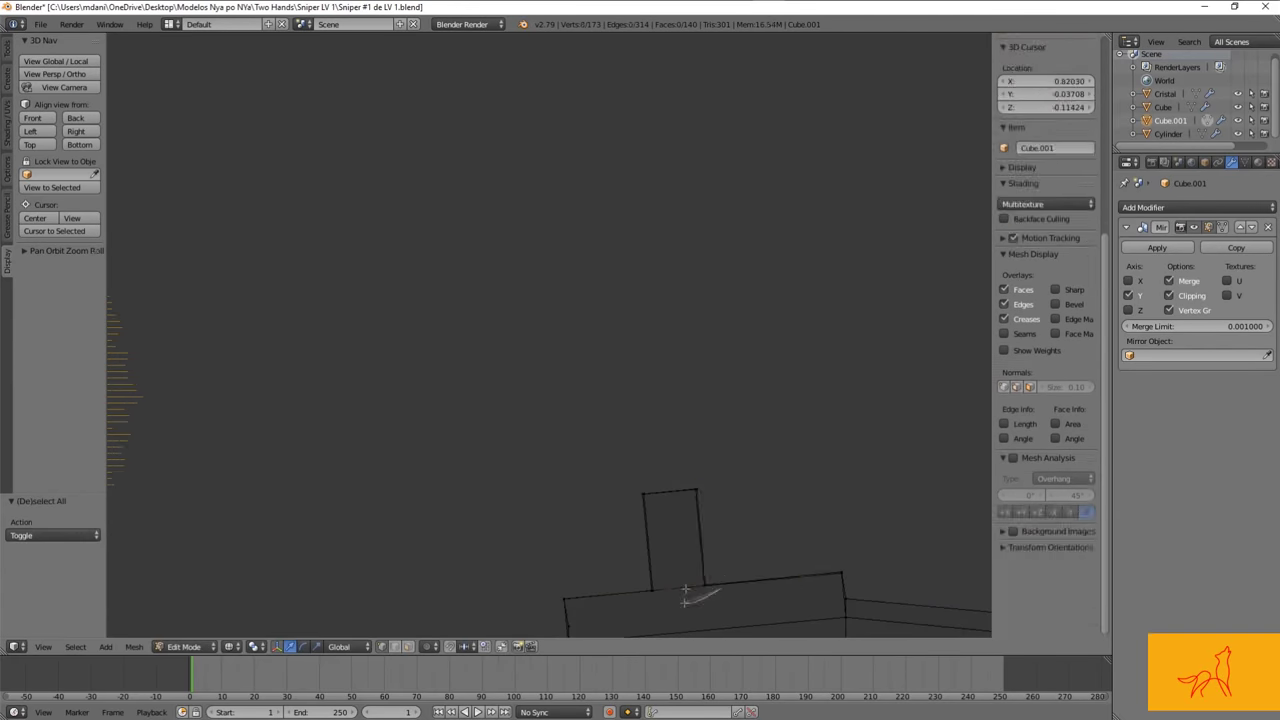
pyautogui.rightClick(630, 561)
pyautogui.press('g')
pyautogui.press('Escape')
pyautogui.keyDown('shift'); pyautogui.rightClick(668, 510); pyautogui.keyUp('shift')
pyautogui.press('g')
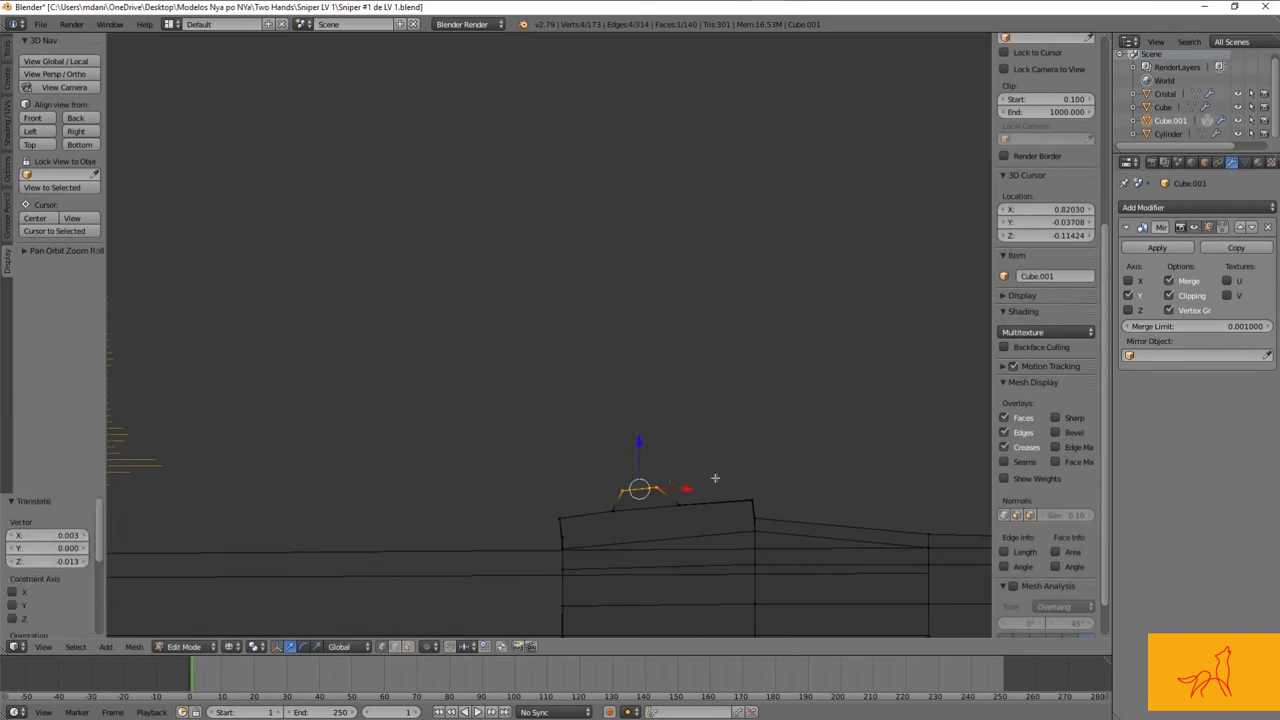
pyautogui.press('a')
pyautogui.keyDown('shift'); pyautogui.moveTo(715, 478); pyautogui.dragTo(765, 458, button='middle'); pyautogui.keyUp('shift')
# Step: Select a few vertices on the barrel cylinder and move them
pyautogui.press('Tab')
pyautogui.rightClick(459, 394)
pyautogui.press('Tab')
pyautogui.rightClick(395, 404)
pyautogui.press('g')
pyautogui.press('a')
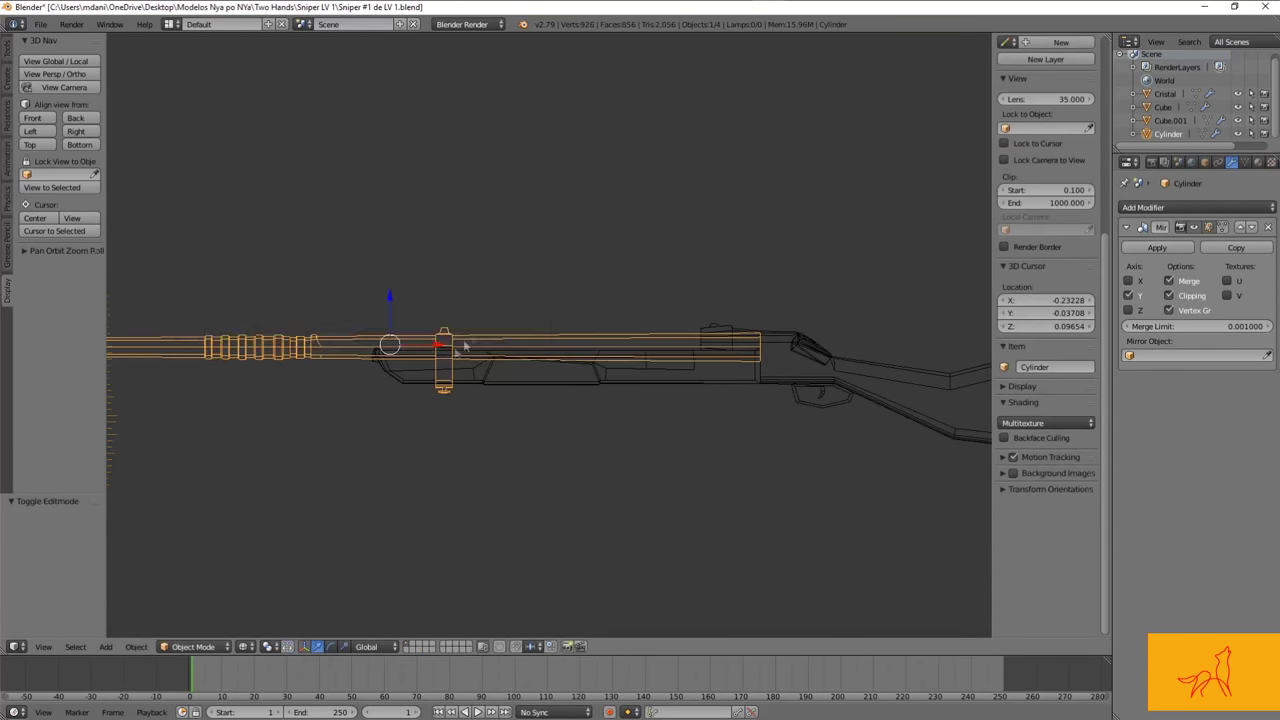
# Step: Add a cylinder at the 3D cursor, undo its rotation, resize it, and place it above the barrel
pyautogui.click(59, 140)
pyautogui.scroll(-5, 747, 396)
pyautogui.hotkey('ctrl', 'z')
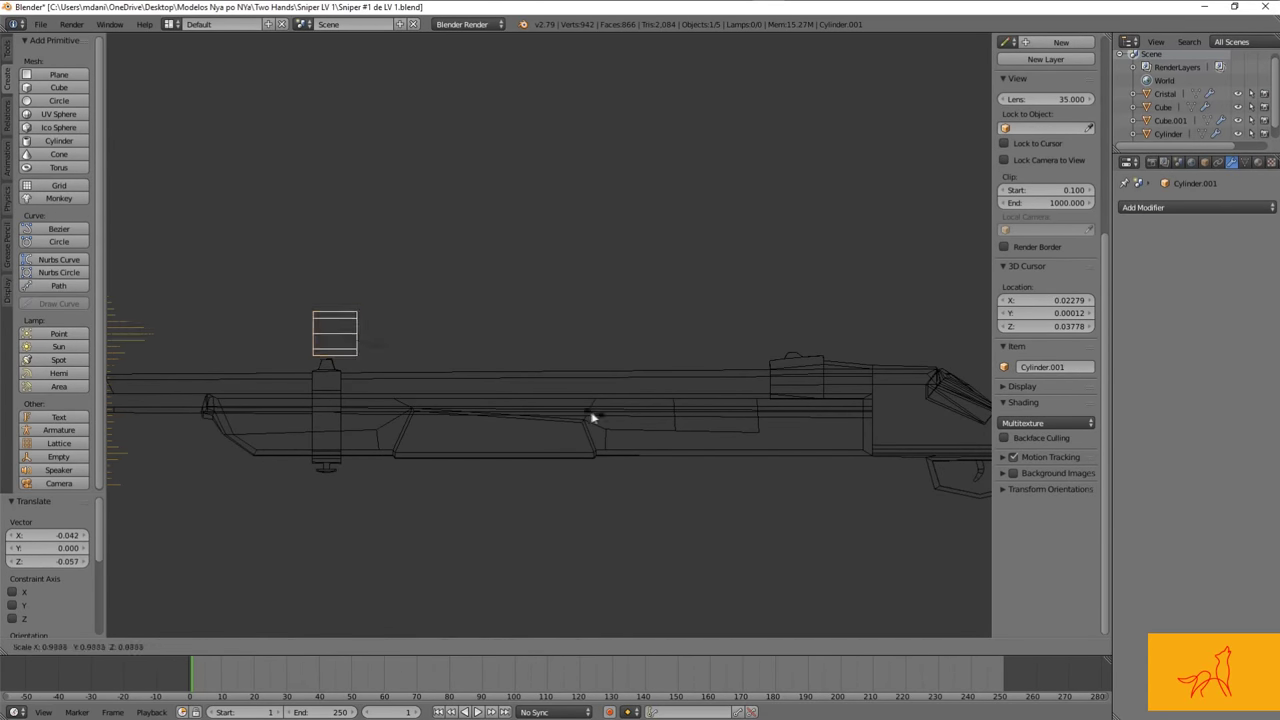
pyautogui.click(422, 404)
pyautogui.press('g')
pyautogui.click(464, 395)
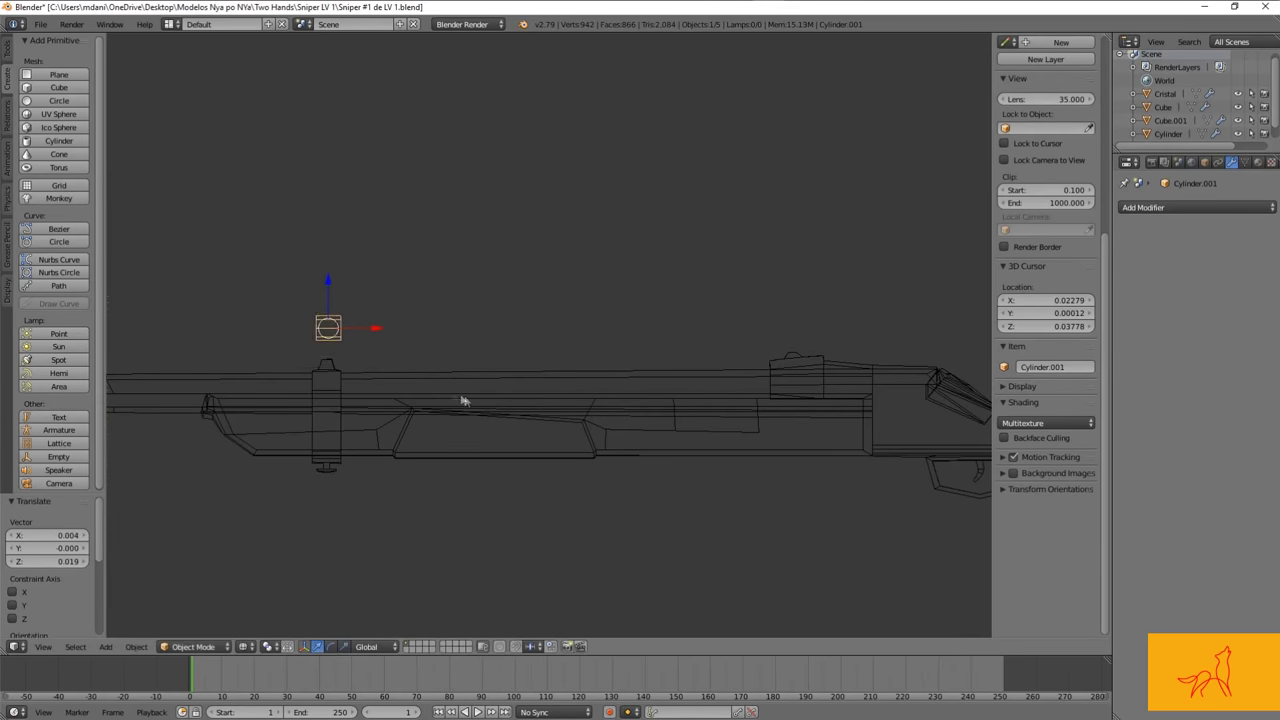
# Step: Stretch the cylinder into a long thin tube along the barrel and nudge it into position
pyautogui.press('ctrl+KP_4')
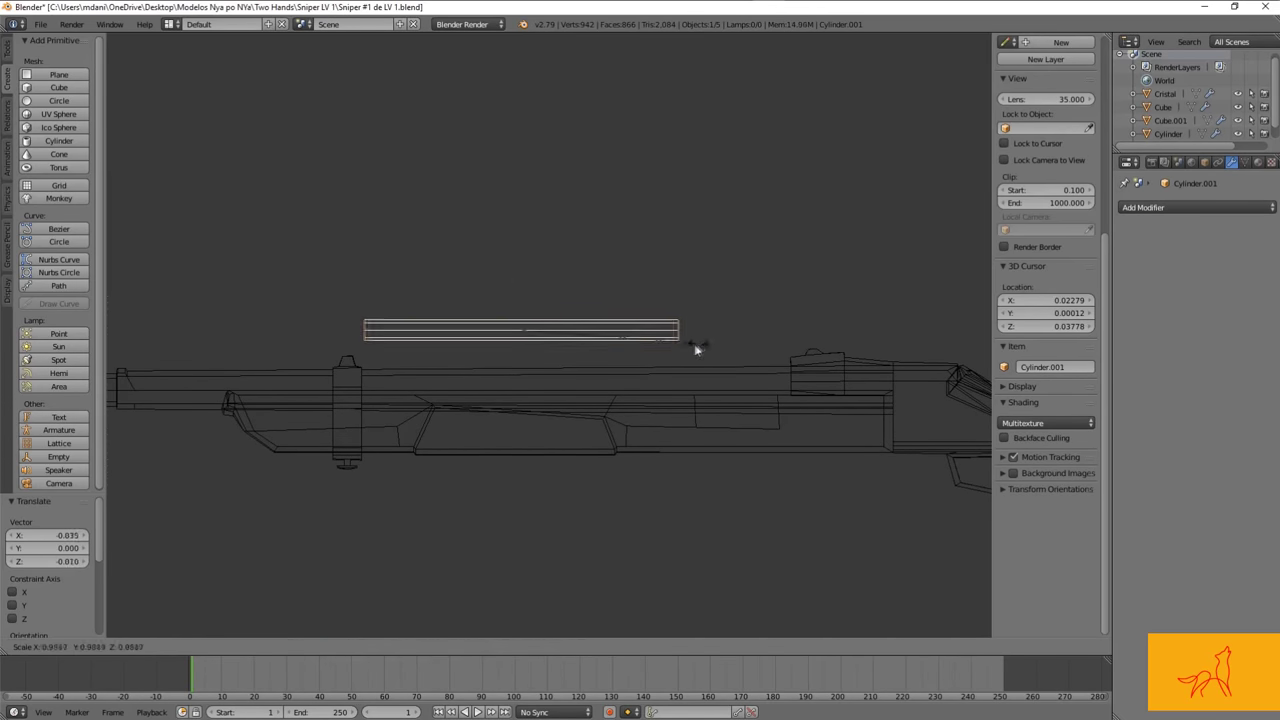
pyautogui.click(920, 358)
pyautogui.scroll(-2, 795, 352)
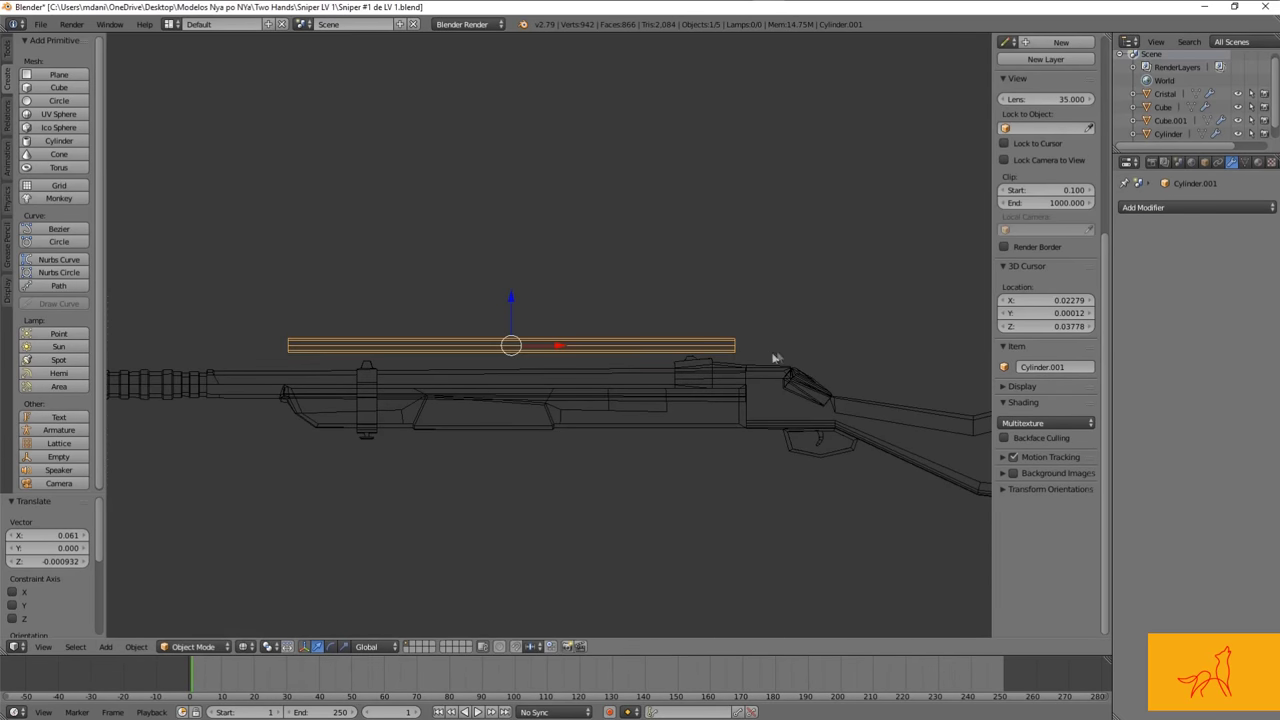
pyautogui.click(823, 352)
pyautogui.press('g')
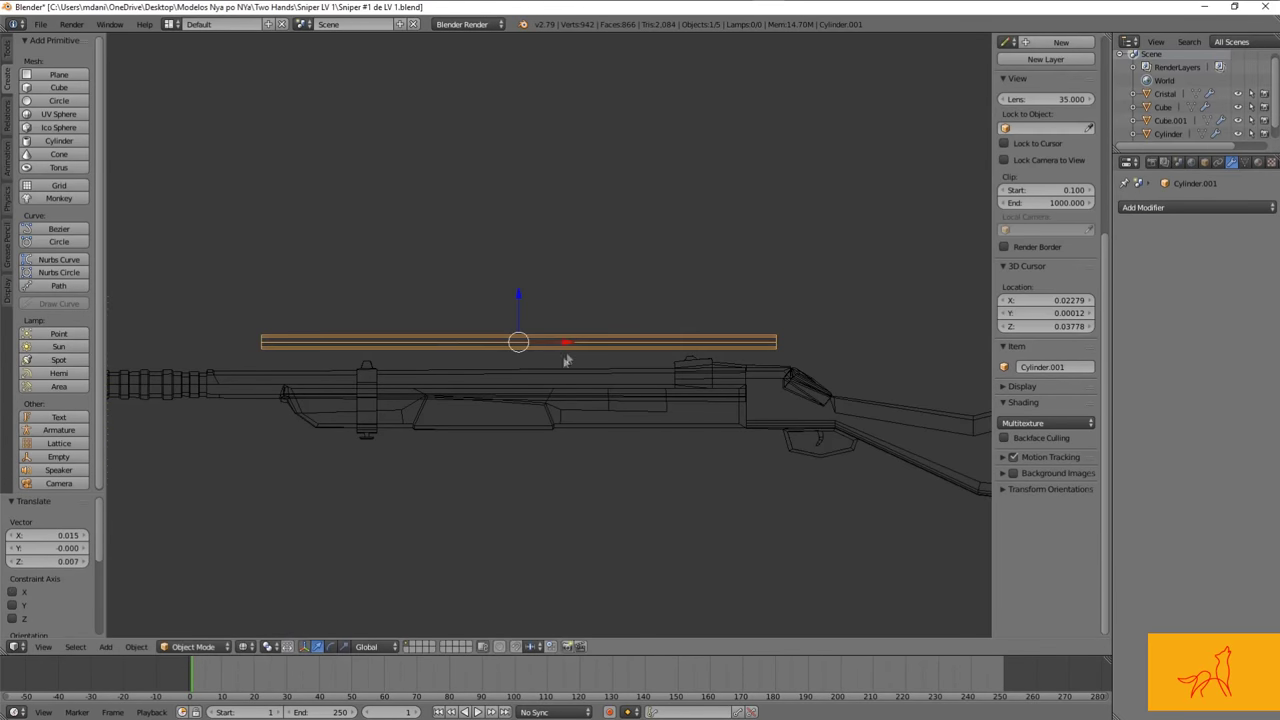
pyautogui.press('Tab')
pyautogui.moveTo(440, 316); pyautogui.dragTo(373, 312)
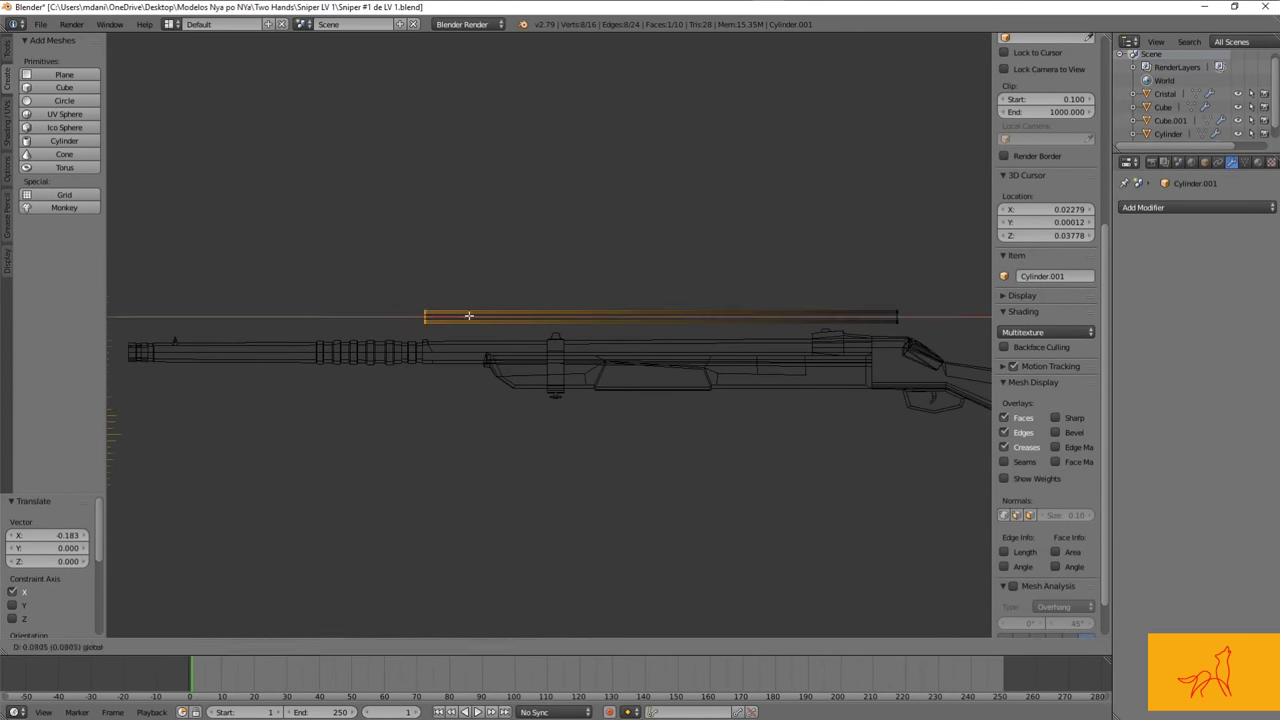
# Step: Add a loop cut around the scope tube near its front end
pyautogui.scroll(3, 469, 316)
pyautogui.scroll(-3, 700, 330)
pyautogui.scroll(2, 760, 333)
pyautogui.hotkey('ctrl', 'r')
pyautogui.click(652, 325)
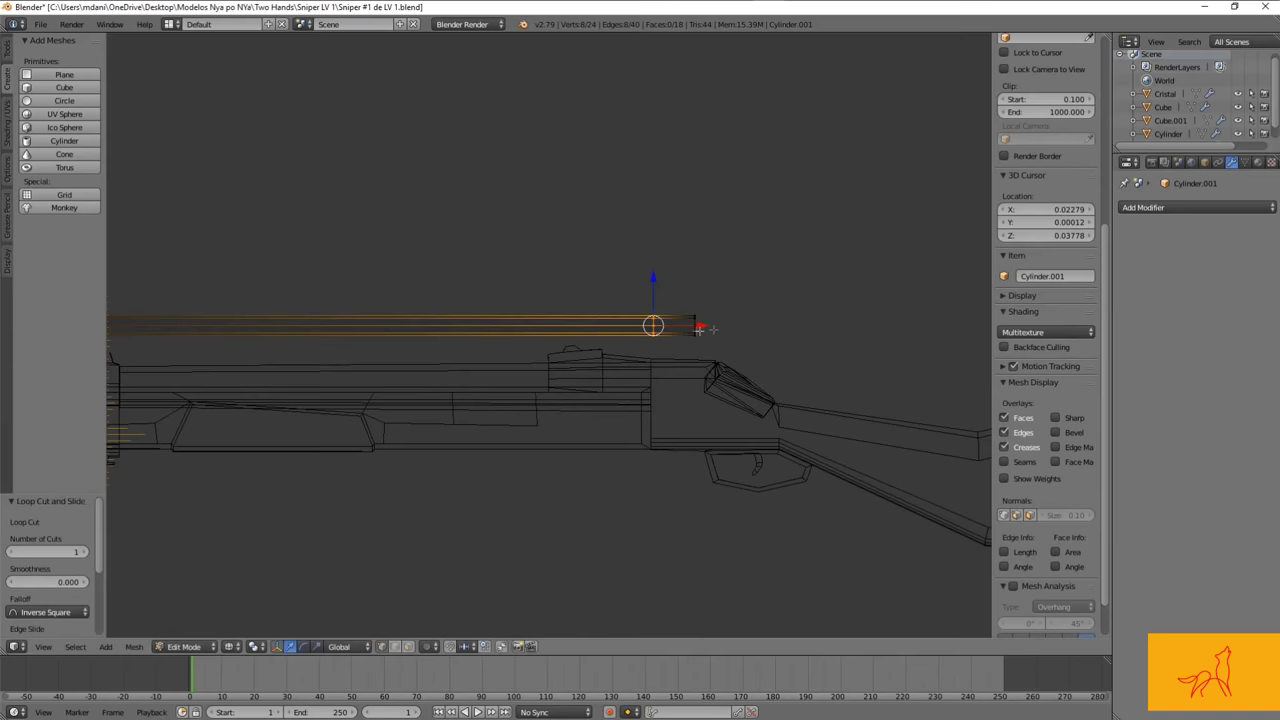
pyautogui.click(687, 328)
# Step: Fatten the scope's front end outward to form a wider lens housing
pyautogui.press('a')
pyautogui.hotkey('ctrl', 'Tab')
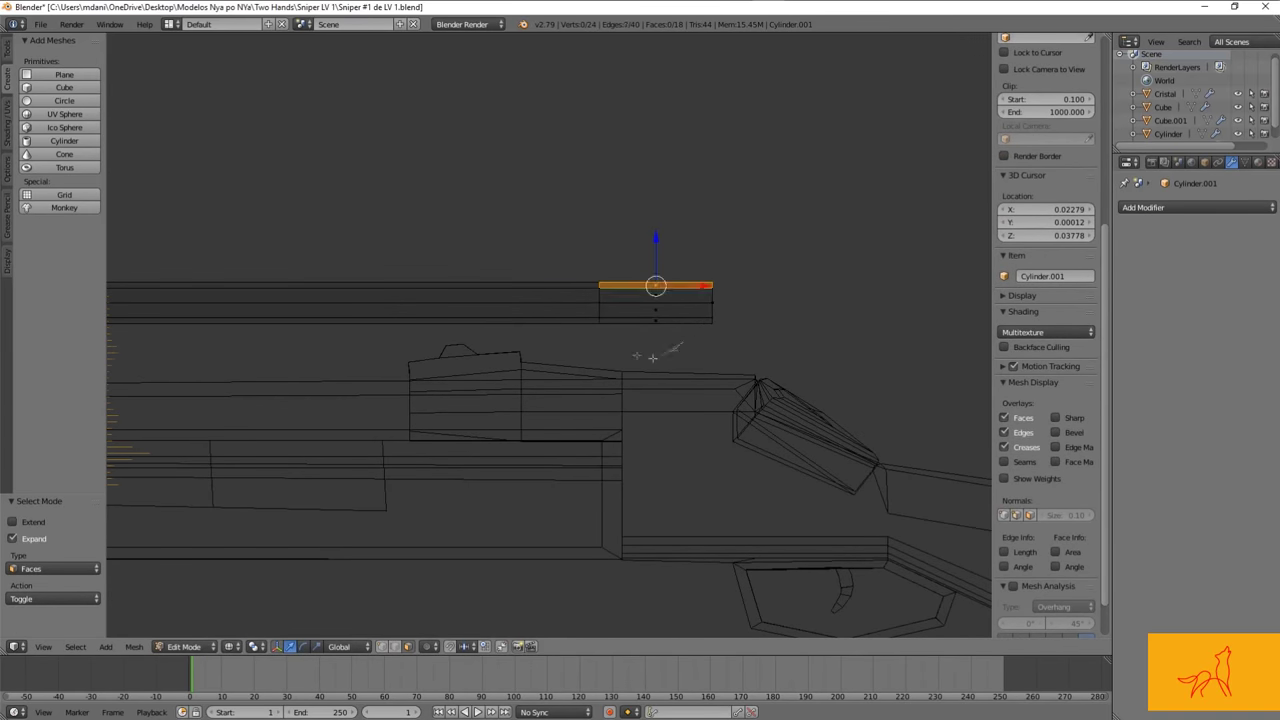
pyautogui.click(1107, 577)
pyautogui.press('z')
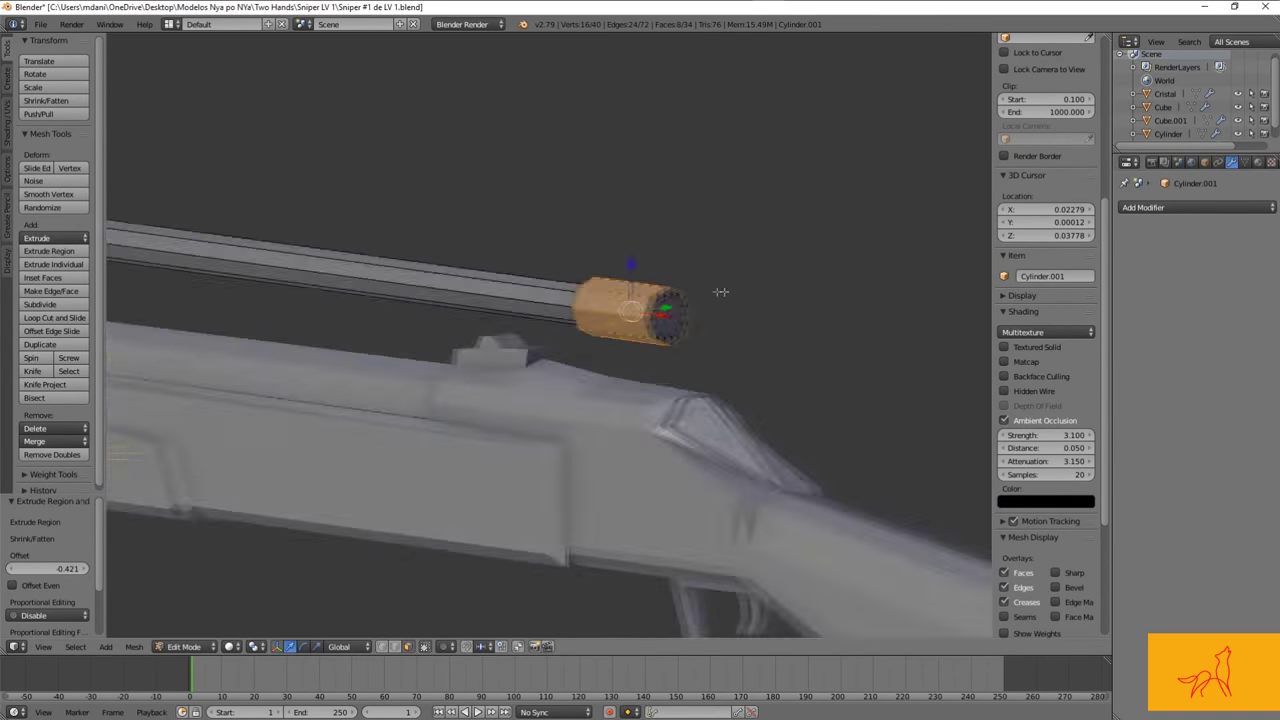
pyautogui.moveTo(760, 300); pyautogui.dragTo(824, 290, button='middle')
pyautogui.press('z')
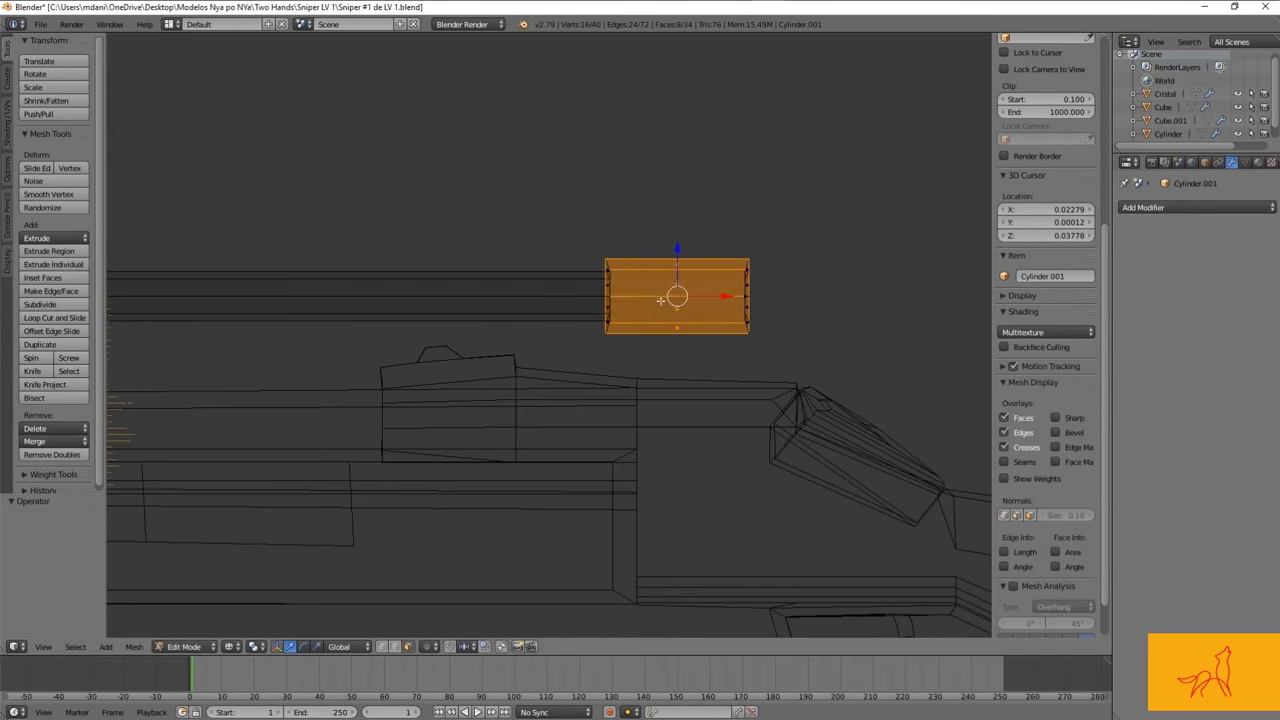
# Step: Switch to edge selection and select the edge loop at the scope's front end
pyautogui.hotkey('ctrl', 'Tab')
pyautogui.click(620, 290)
pyautogui.rightClick(662, 307)
pyautogui.press('a')
pyautogui.moveTo(643, 294)
pyautogui.mouseDown(button='middle')
pyautogui.moveTo(714, 291)
pyautogui.moveTo(714, 229)
pyautogui.moveTo(698, 263)
pyautogui.moveTo(618, 295)
pyautogui.mouseUp(button='middle')
pyautogui.keyDown('alt'); pyautogui.rightClick(655, 285); pyautogui.keyUp('alt')
pyautogui.scroll(-3, 746, 201)
# Step: Select a path of edges around the scope's front rim
pyautogui.press('z')
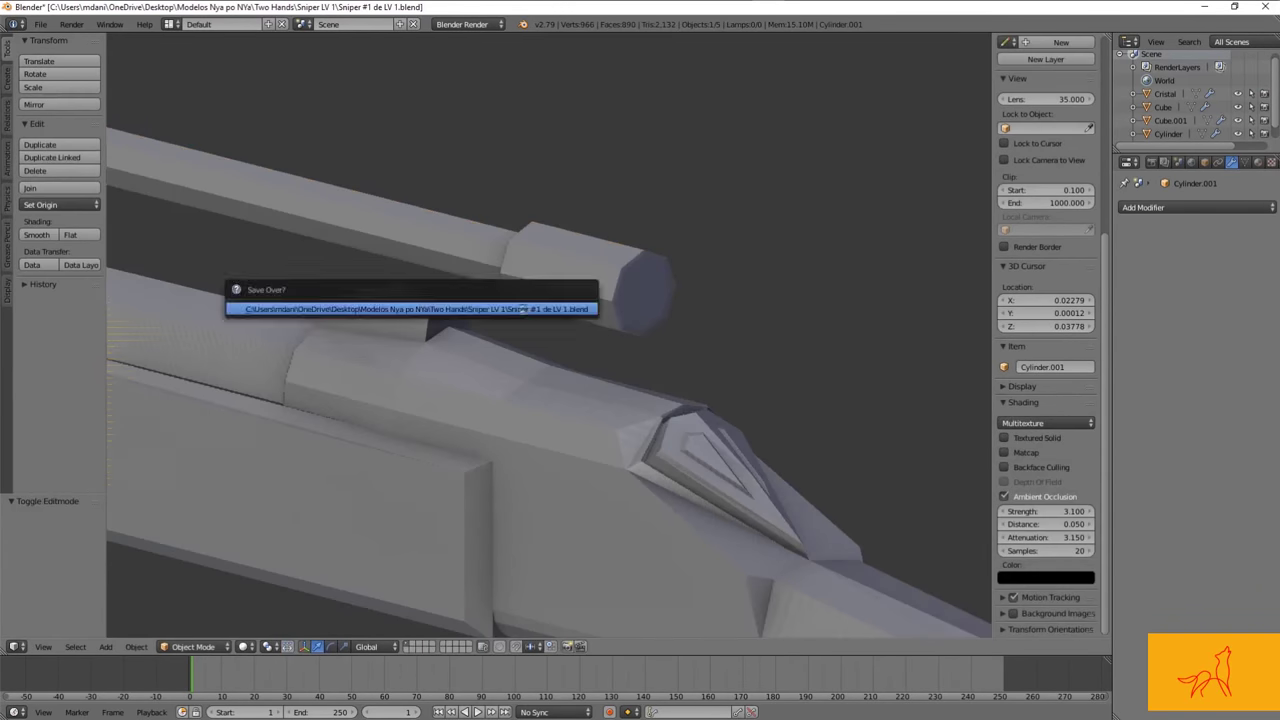
pyautogui.press('a')
pyautogui.press('Tab')
pyautogui.press('Tab')
pyautogui.scroll(4, 650, 271)
pyautogui.scroll(3, 638, 262)
pyautogui.keyDown('ctrl'); pyautogui.rightClick(547, 235); pyautogui.keyUp('ctrl')
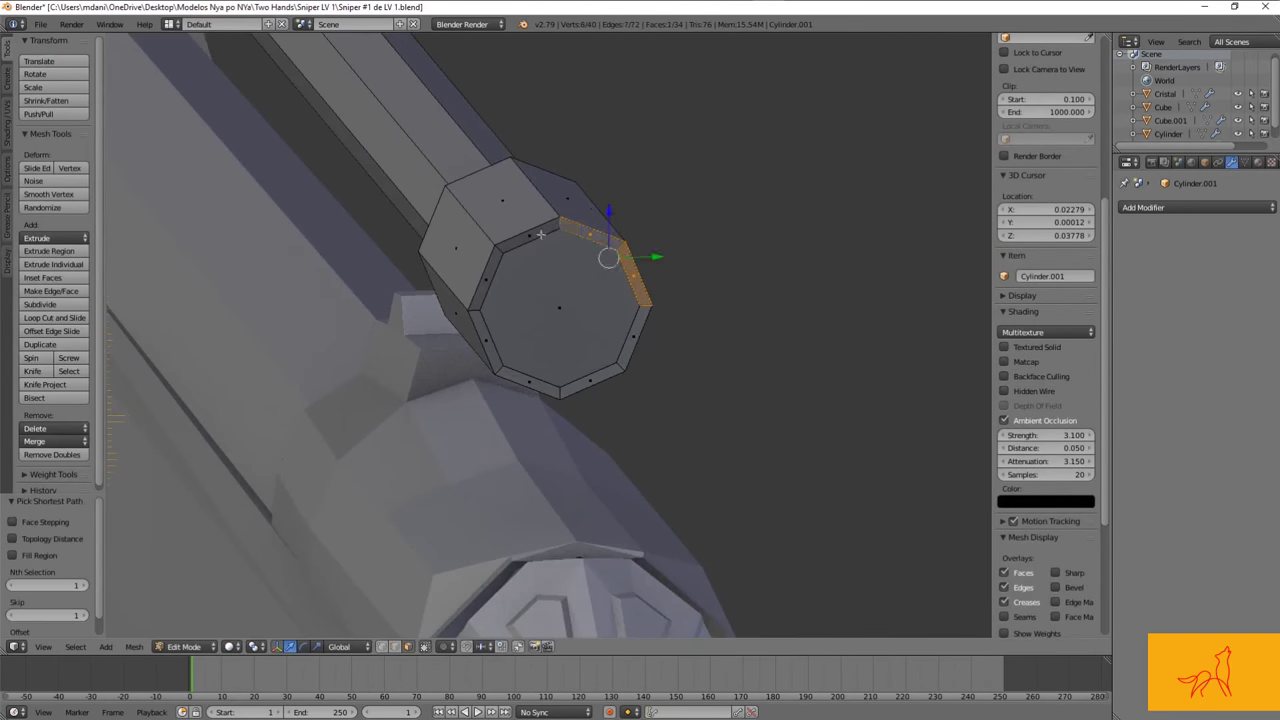
pyautogui.moveTo(581, 383); pyautogui.dragTo(676, 315, button='middle')
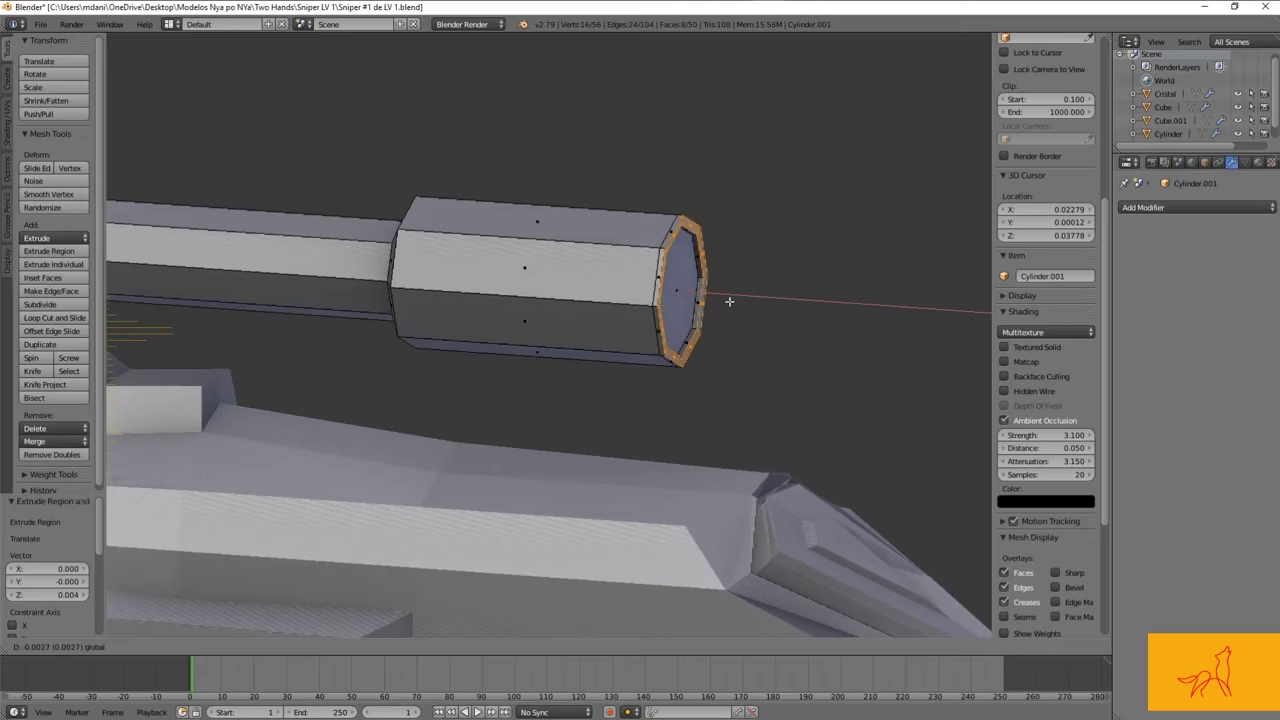
# Step: Extrude the rim loop, add a loop to the lens housing and bevel the rim
pyautogui.press('Tab')
pyautogui.scroll(-3, 676, 315)
pyautogui.scroll(3, 563, 340)
pyautogui.press('Tab')
pyautogui.hotkey('ctrl', 'b')
pyautogui.click(737, 294)
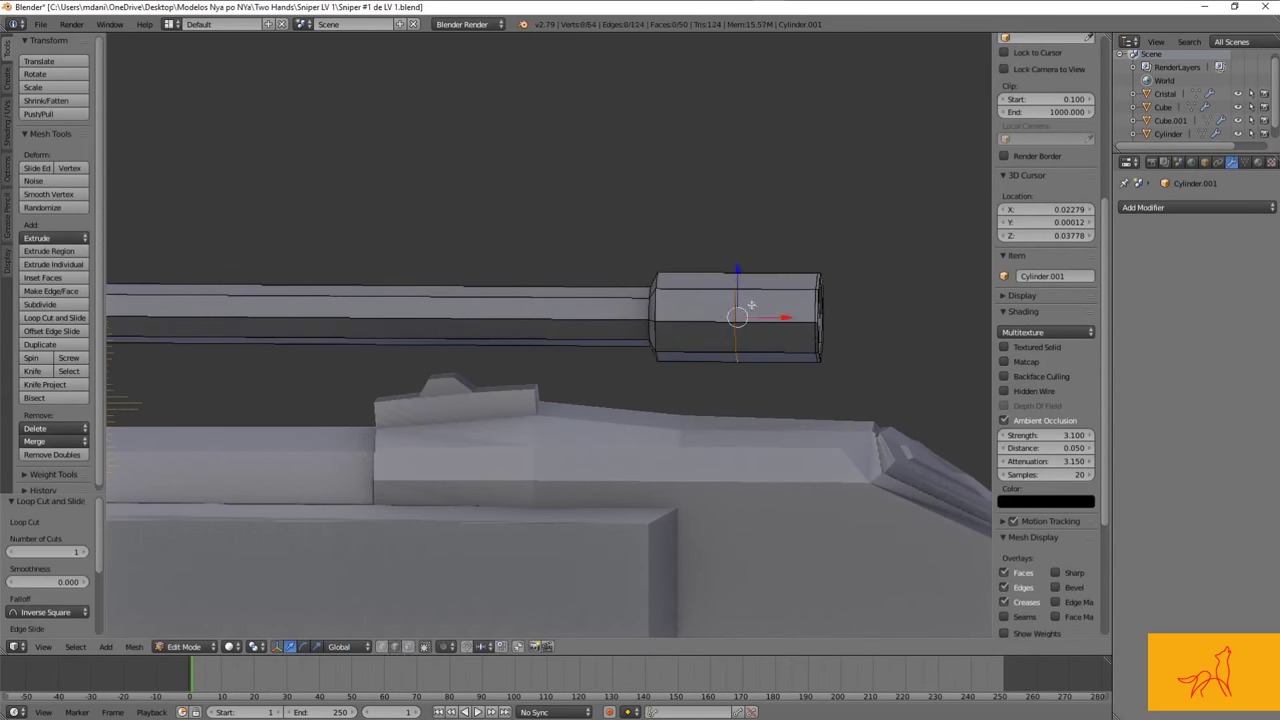
pyautogui.moveTo(737, 294); pyautogui.dragTo(674, 317, button='middle')
pyautogui.click(382, 395)
pyautogui.press('Tab')
# Step: Raise the scope slightly along the Z axis from a side view
pyautogui.press('KP_3')
pyautogui.scroll(-3, 643, 424)
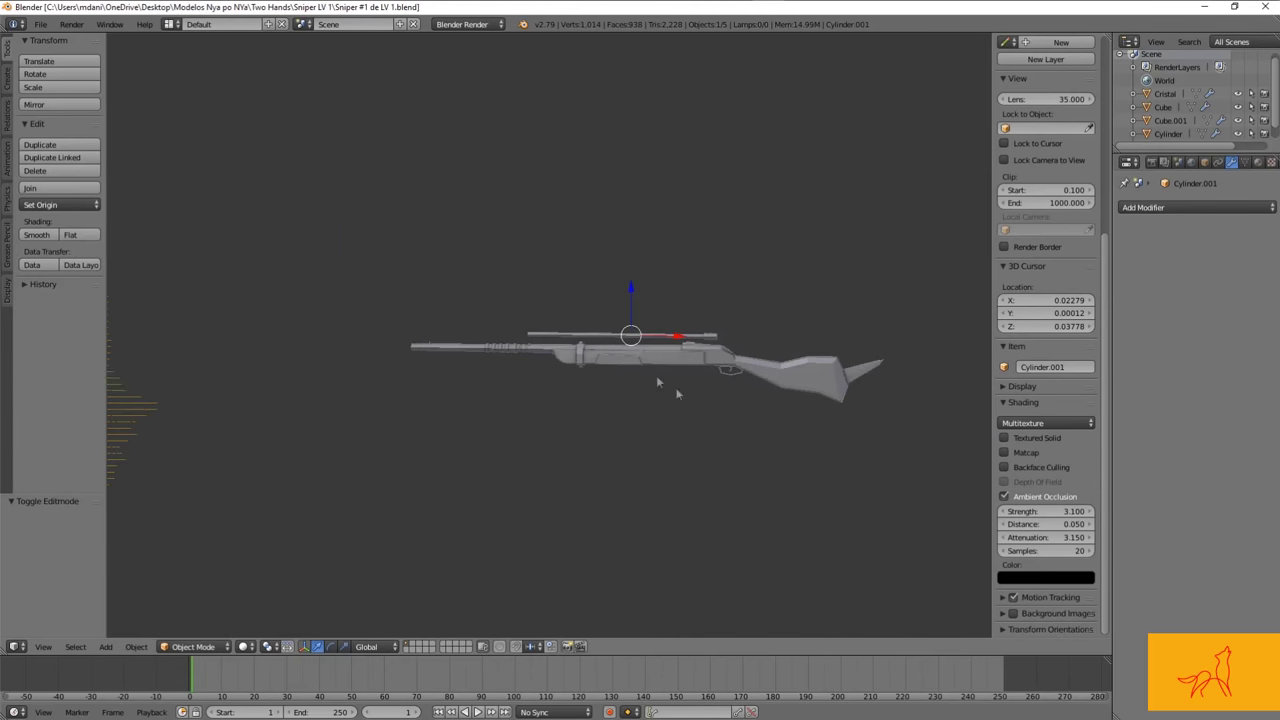
pyautogui.scroll(4, 643, 410)
pyautogui.press('g')
pyautogui.press('z')
pyautogui.click(598, 301)
pyautogui.moveTo(598, 301); pyautogui.dragTo(645, 270, button='middle')
# Step: Scale the scope along the Y axis
pyautogui.press('s')
pyautogui.scroll(3, 645, 270)
pyautogui.press('s')
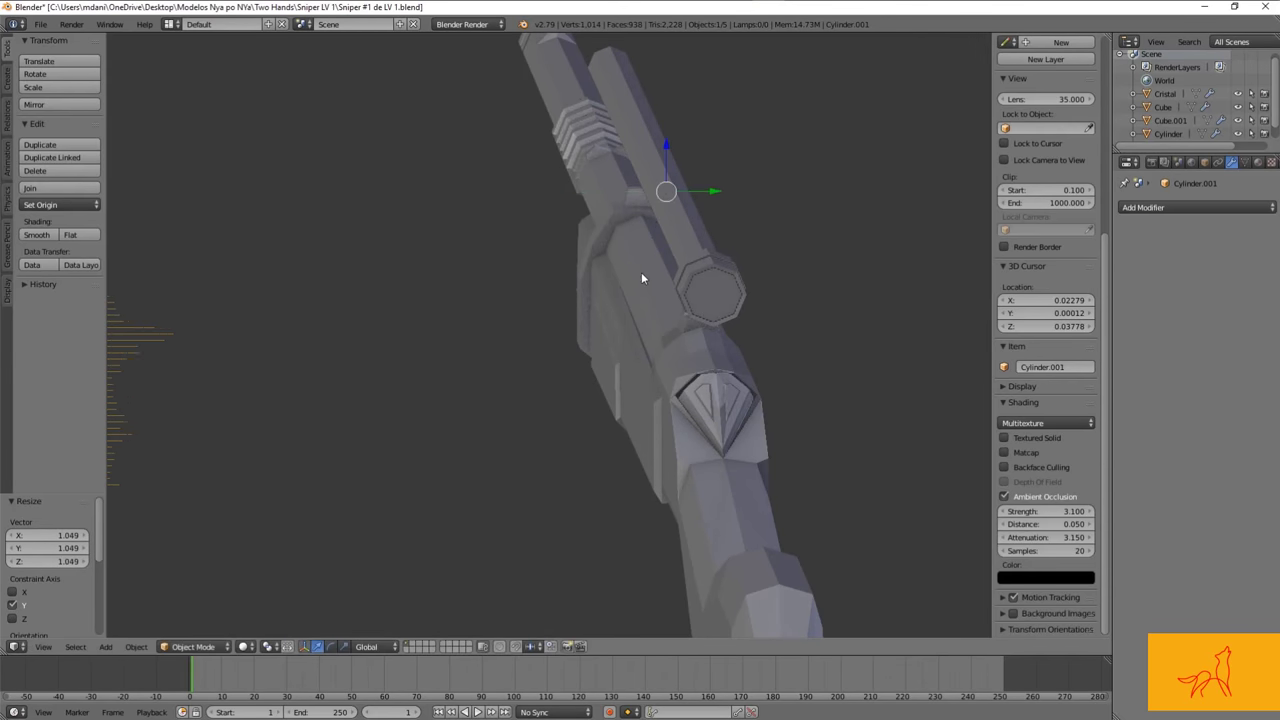
pyautogui.press('KP_3')
# Step: Shift the selected scope loop along X, then inspect the rings from the front
pyautogui.press('Tab')
pyautogui.press('z')
pyautogui.press('a')
pyautogui.press('g')
pyautogui.press('x')
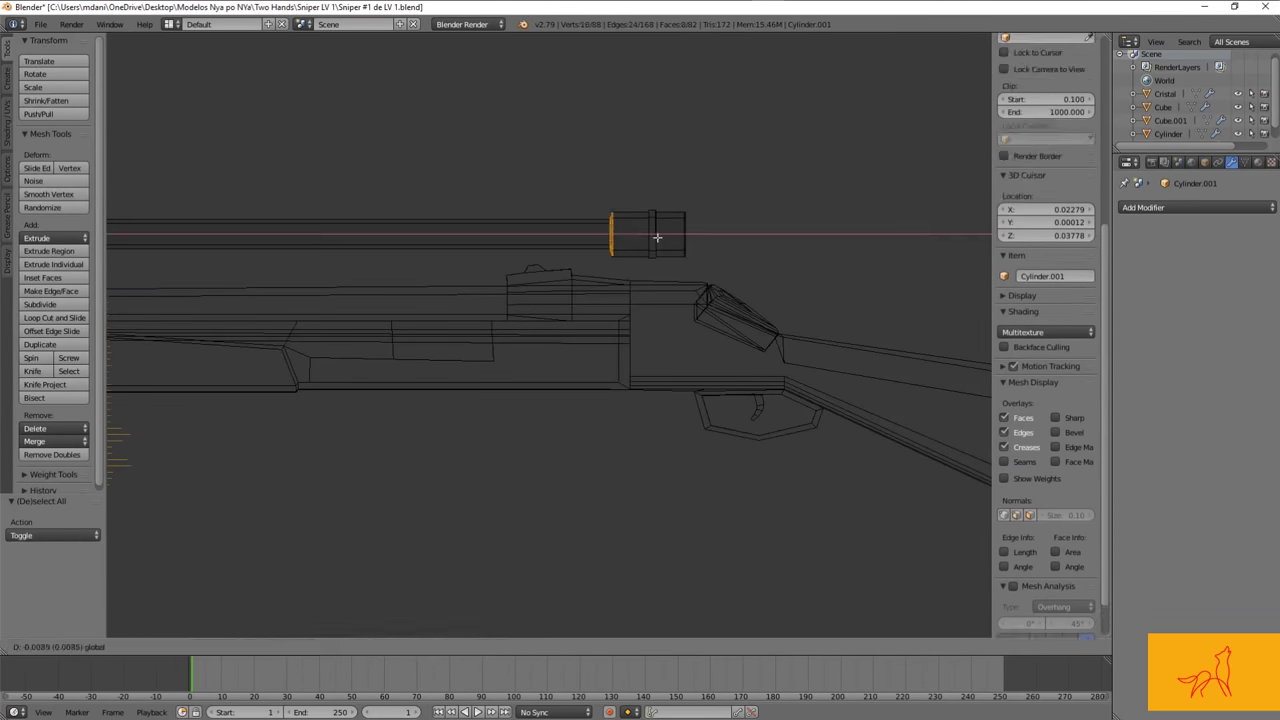
pyautogui.click(690, 237)
pyautogui.press('KP_1')
pyautogui.press('KP_Decimal')
pyautogui.press('Tab')
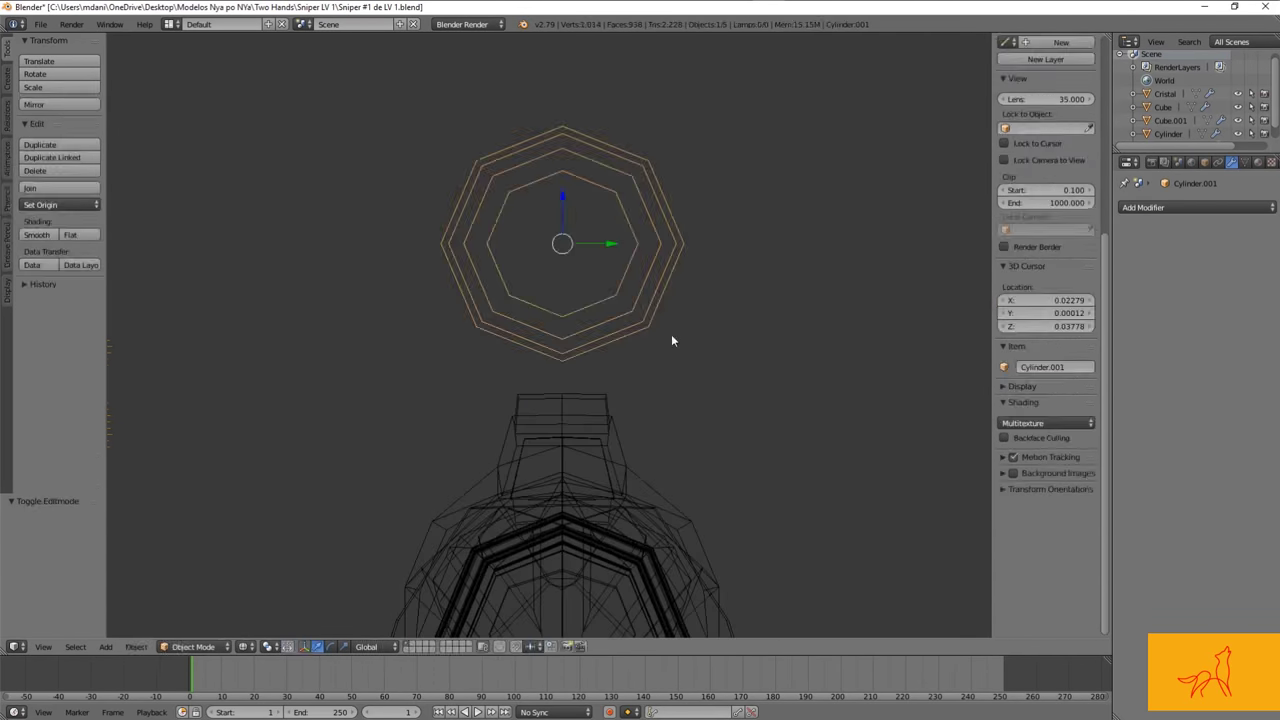
pyautogui.press('Tab')
# Step: Delete the right half of the scope's faces and add a Y-axis Mirror modifier
pyautogui.hotkey('ctrl', 'Tab')
pyautogui.click(620, 123)
pyautogui.click(650, 122)
pyautogui.press('a')
pyautogui.click(1197, 207)
pyautogui.click(935, 287)
# Step: Check the mirrored scope end from a three-quarter view in solid shading
pyautogui.press('z')
pyautogui.press('Tab')
pyautogui.press('Tab')
pyautogui.moveTo(857, 277)
pyautogui.mouseDown(button='middle')
pyautogui.moveTo(709, 274)
pyautogui.moveTo(694, 251)
pyautogui.moveTo(791, 203)
pyautogui.moveTo(751, 206)
pyautogui.moveTo(865, 193)
pyautogui.moveTo(420, 366)
pyautogui.mouseUp(button='middle')
pyautogui.rightClick(791, 203)
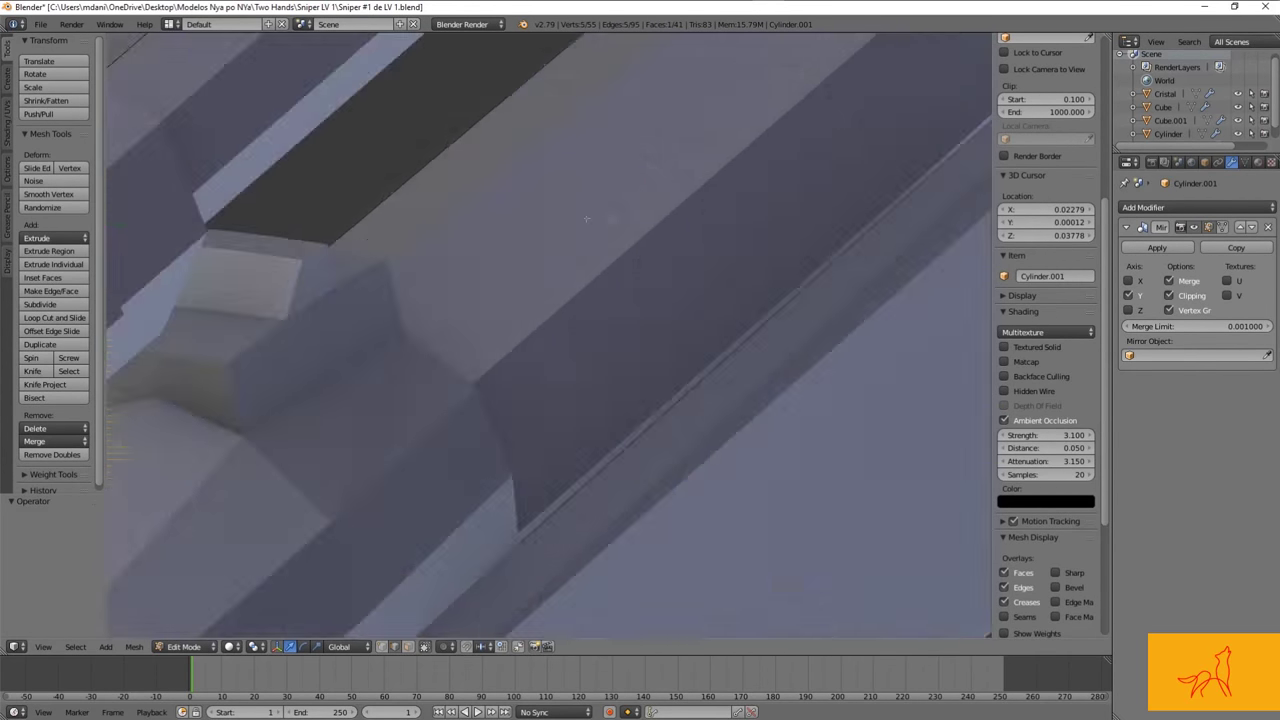
pyautogui.press('a')
pyautogui.scroll(-5, 575, 329)
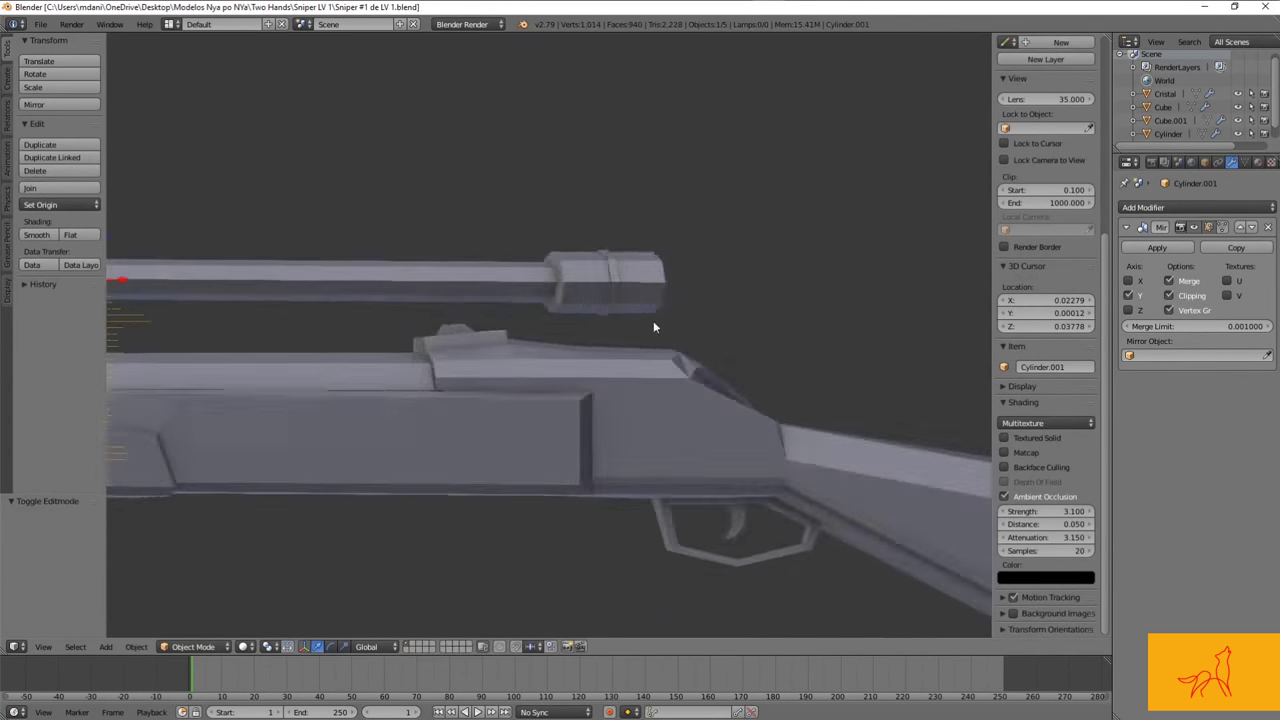
# Step: Extrude the lens housing face from the front view to add ring detail
pyautogui.scroll(5, 468, 337)
pyautogui.hotkey('ctrl', 'Tab')
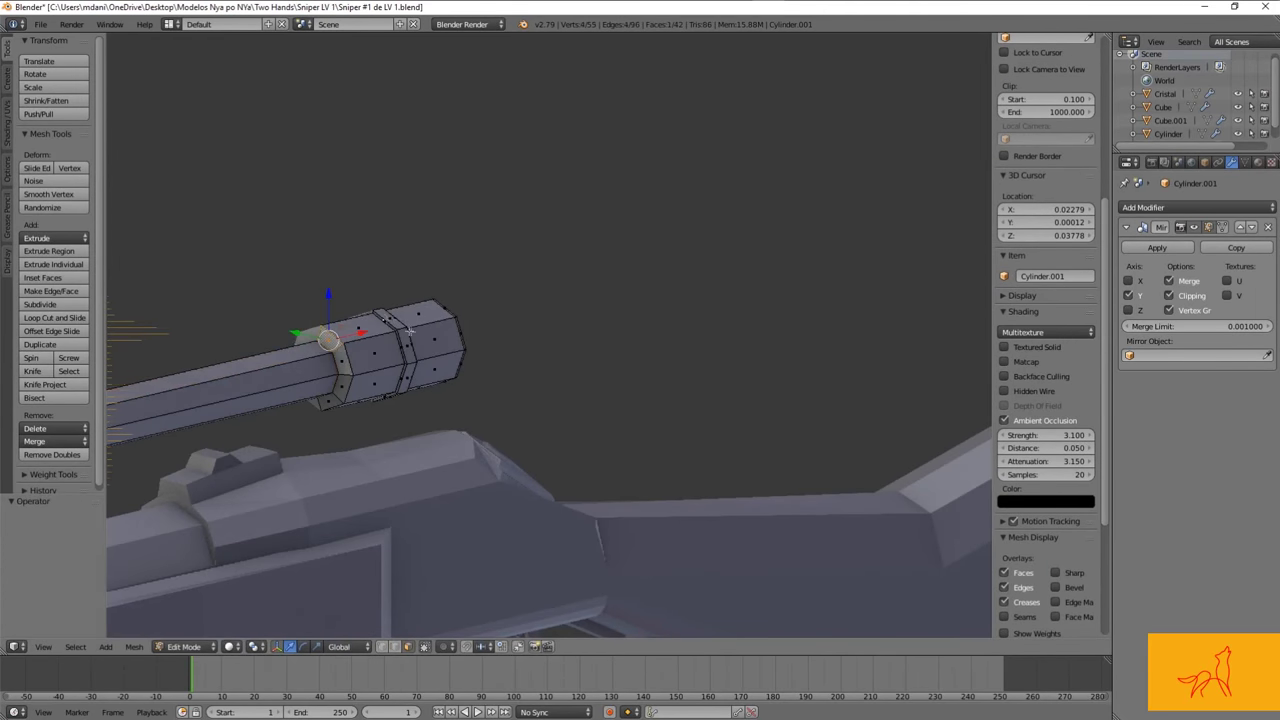
pyautogui.press('KP_1')
pyautogui.press('e')
pyautogui.click(681, 272)
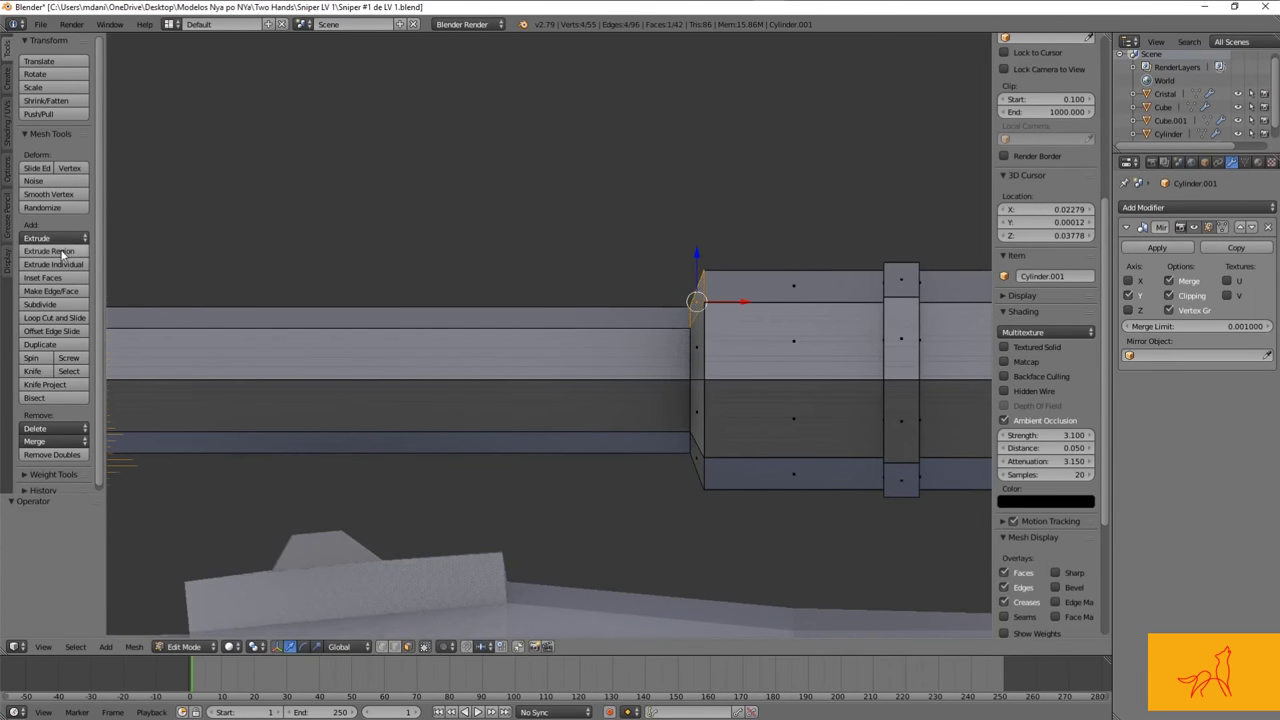
pyautogui.moveTo(600, 400)
pyautogui.mouseDown(button='middle')
pyautogui.moveTo(696, 397)
pyautogui.moveTo(520, 440)
pyautogui.mouseUp(button='middle')
pyautogui.press('Tab')
# Step: Add an extra edge loop along the scope tube
pyautogui.scroll(-4, 511, 447)
pyautogui.moveTo(672, 449); pyautogui.dragTo(511, 410, button='middle')
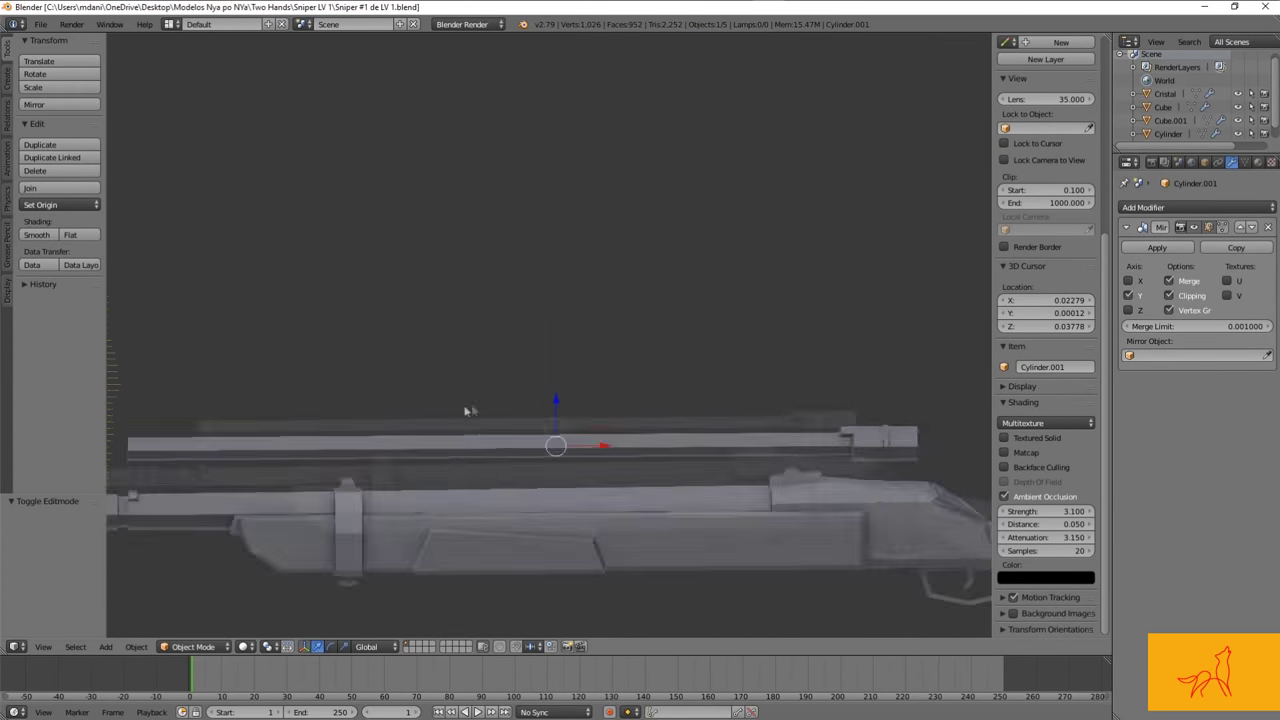
pyautogui.scroll(5, 511, 410)
pyautogui.press('Tab')
pyautogui.press('g')
pyautogui.press('g')
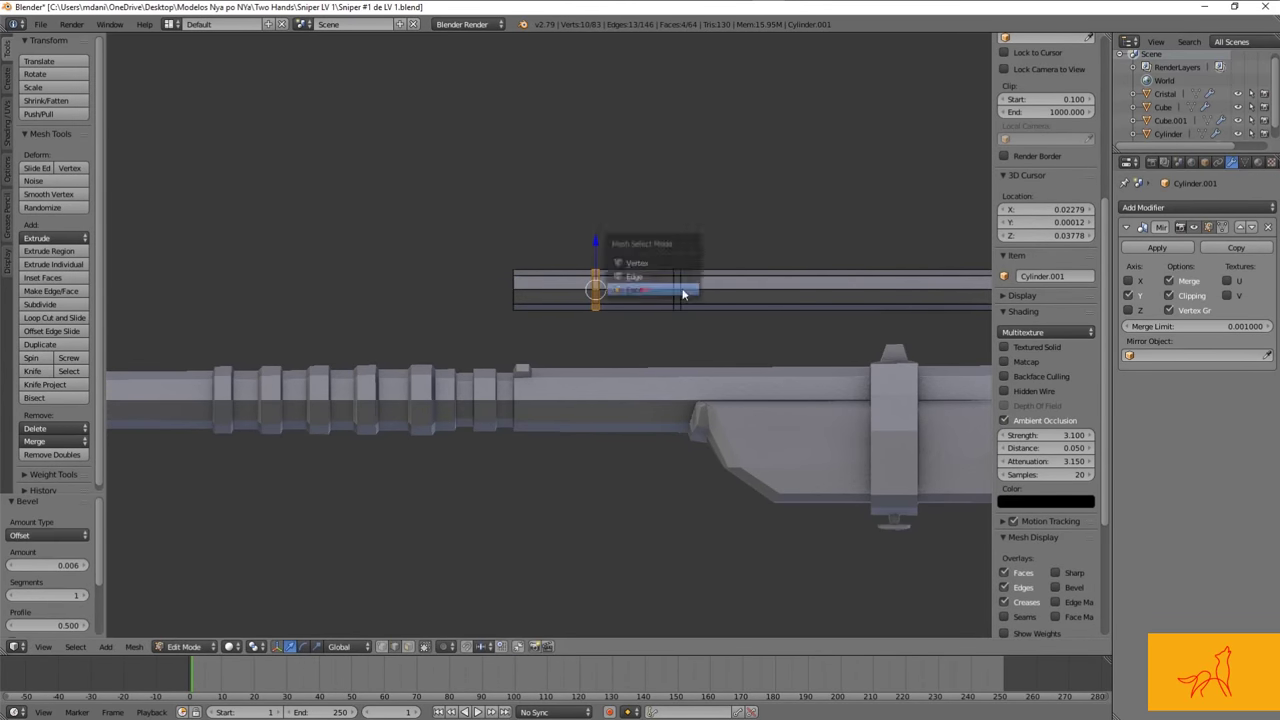
pyautogui.press('a')
# Step: Select the scope's rear section in wireframe and push it into a raised collar
pyautogui.press('l')
pyautogui.hotkey('ctrl', 'Tab')
pyautogui.click(660, 251)
pyautogui.scroll(3, 679, 280)
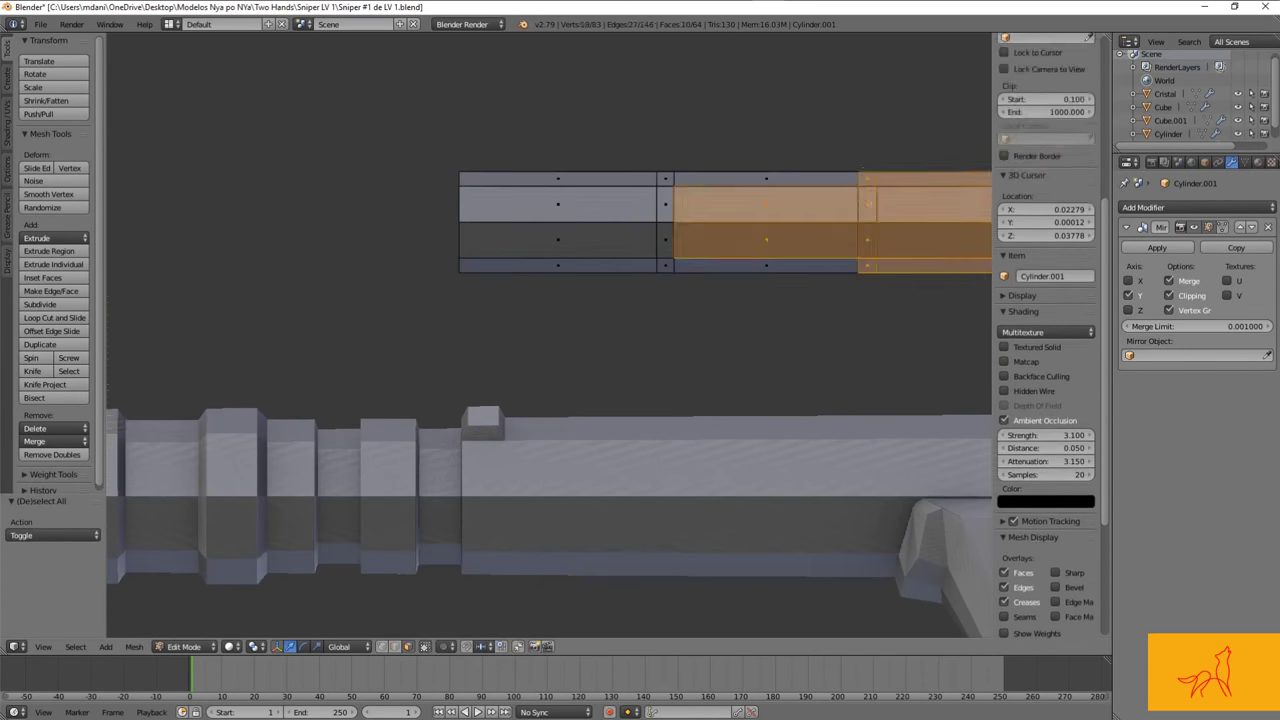
pyautogui.press('z')
pyautogui.click(867, 207)
pyautogui.press('z')
pyautogui.moveTo(757, 202); pyautogui.dragTo(866, 203, button='middle')
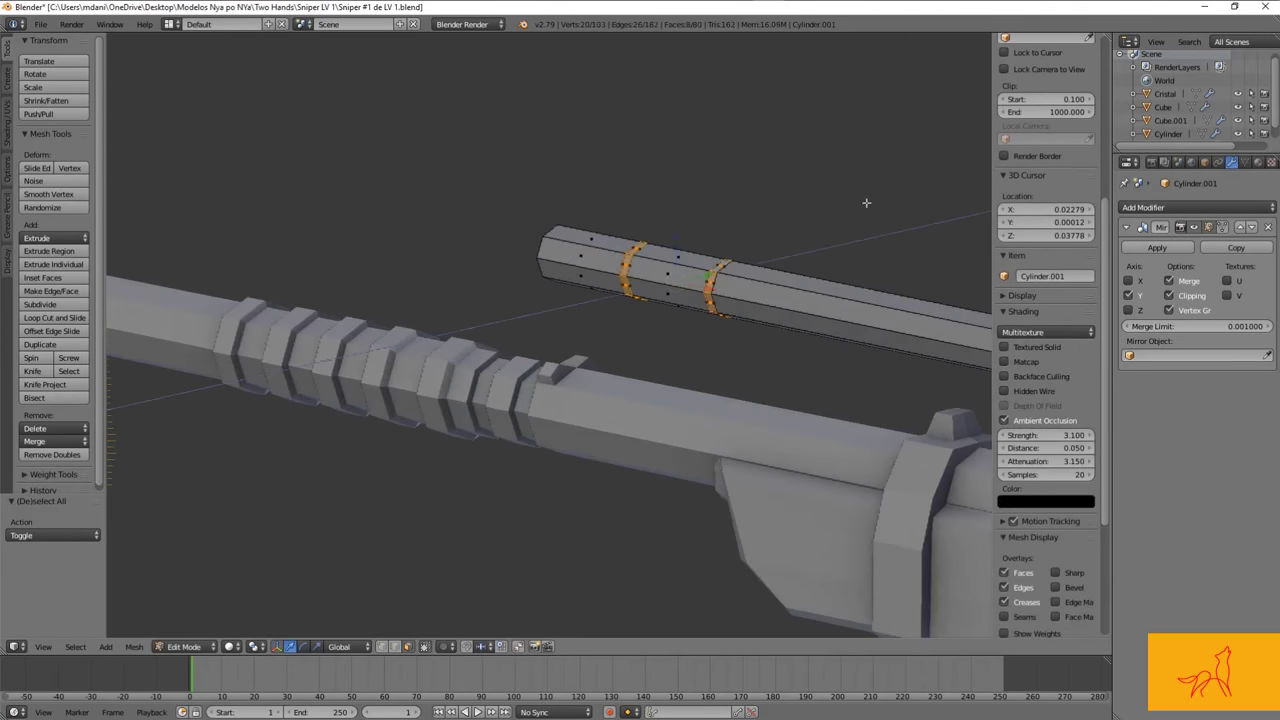
pyautogui.press('Tab')
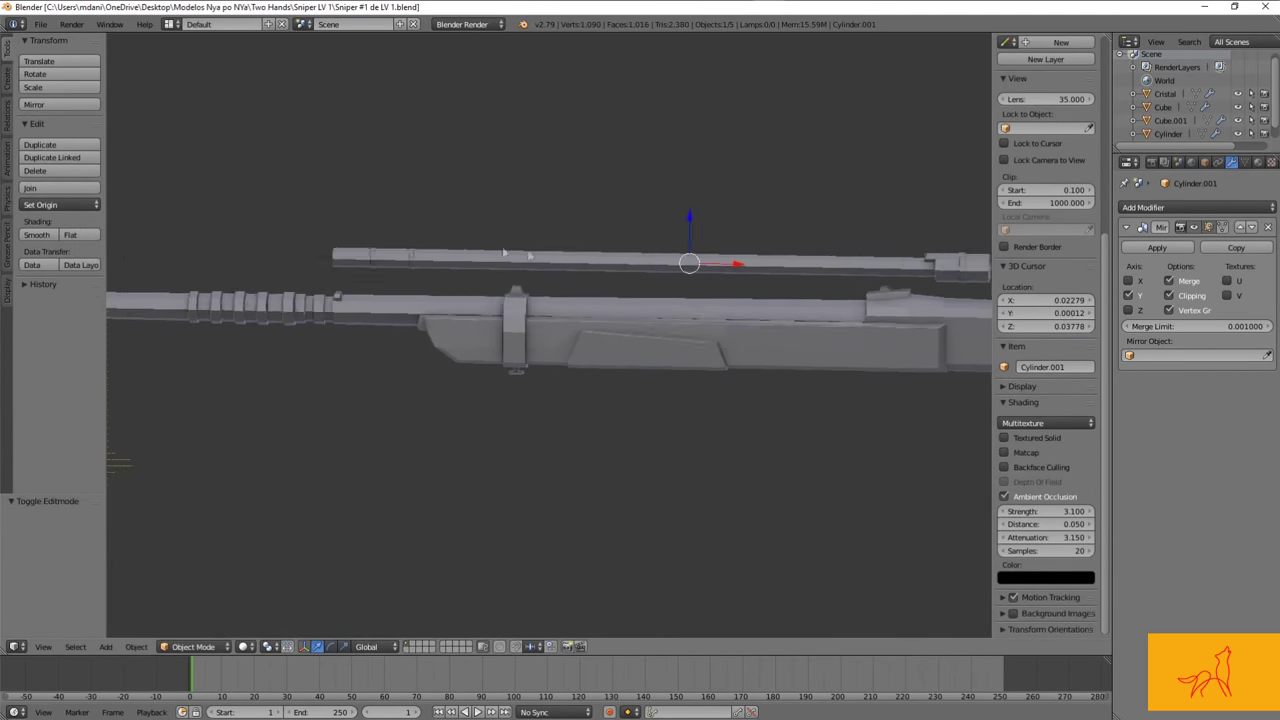
# Step: Save the rifle file, overwriting the existing copy
pyautogui.scroll(5, 573, 255)
pyautogui.hotkey('ctrl', 's')
pyautogui.click(475, 213)
pyautogui.press('Tab')
pyautogui.press('g')
pyautogui.press('g')
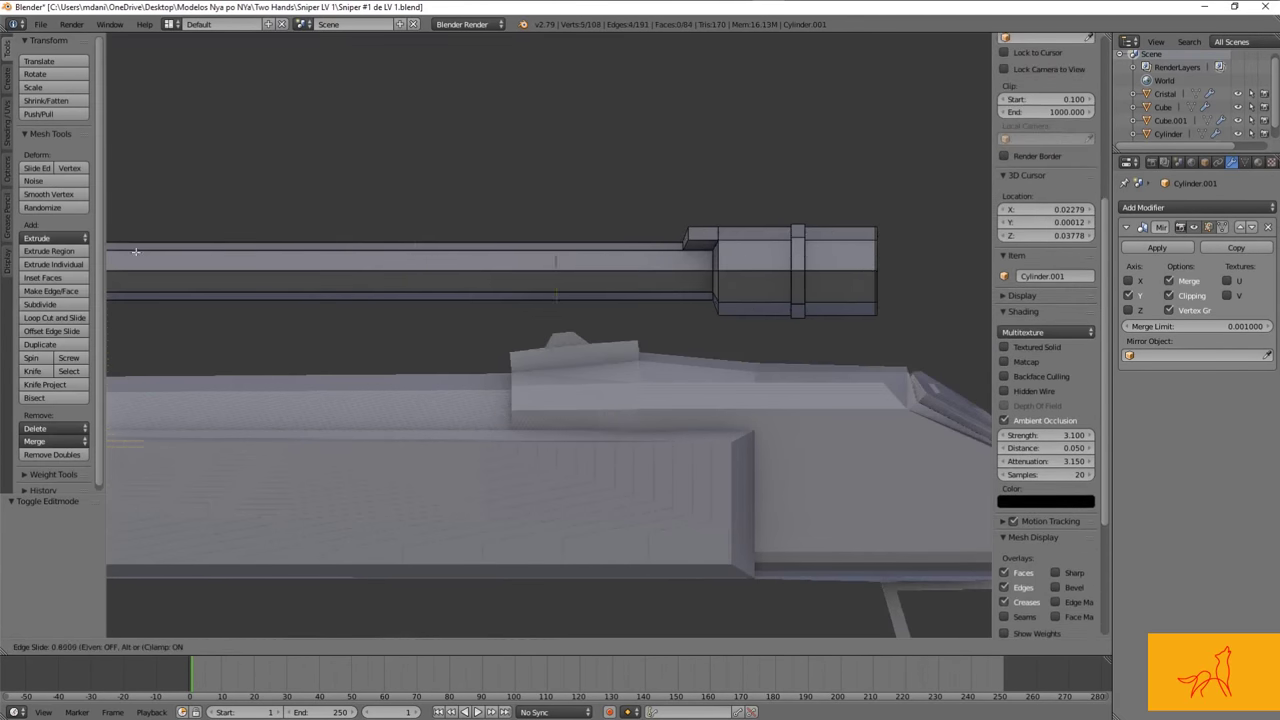
# Step: Confirm the thickness change and scale up the selected ring faces of the scope
pyautogui.click(50, 458)
pyautogui.moveTo(300, 300); pyautogui.dragTo(406, 303, button='middle')
pyautogui.press('s')
pyautogui.click(680, 266)
pyautogui.scroll(4, 538, 232)
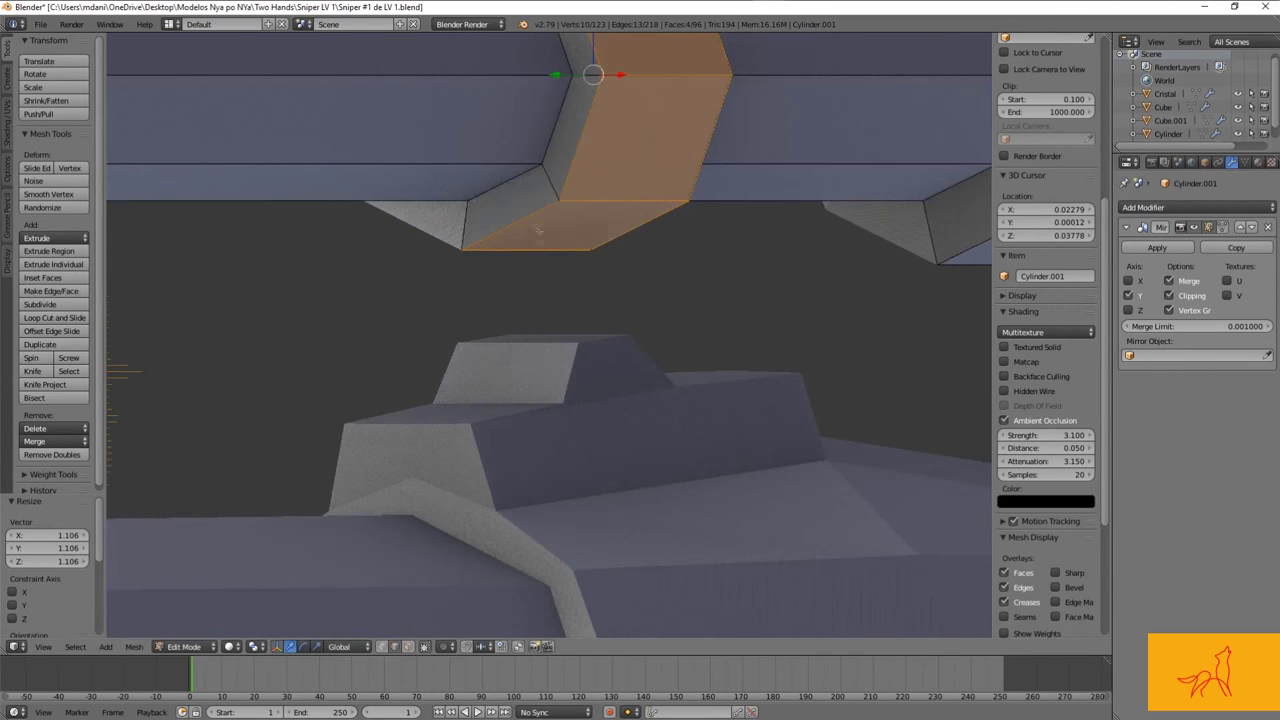
# Step: Clear the selection and knife-cut a new edge across the post face in edge select mode
pyautogui.click(521, 207)
pyautogui.press('a')
pyautogui.press('a')
pyautogui.press('k')
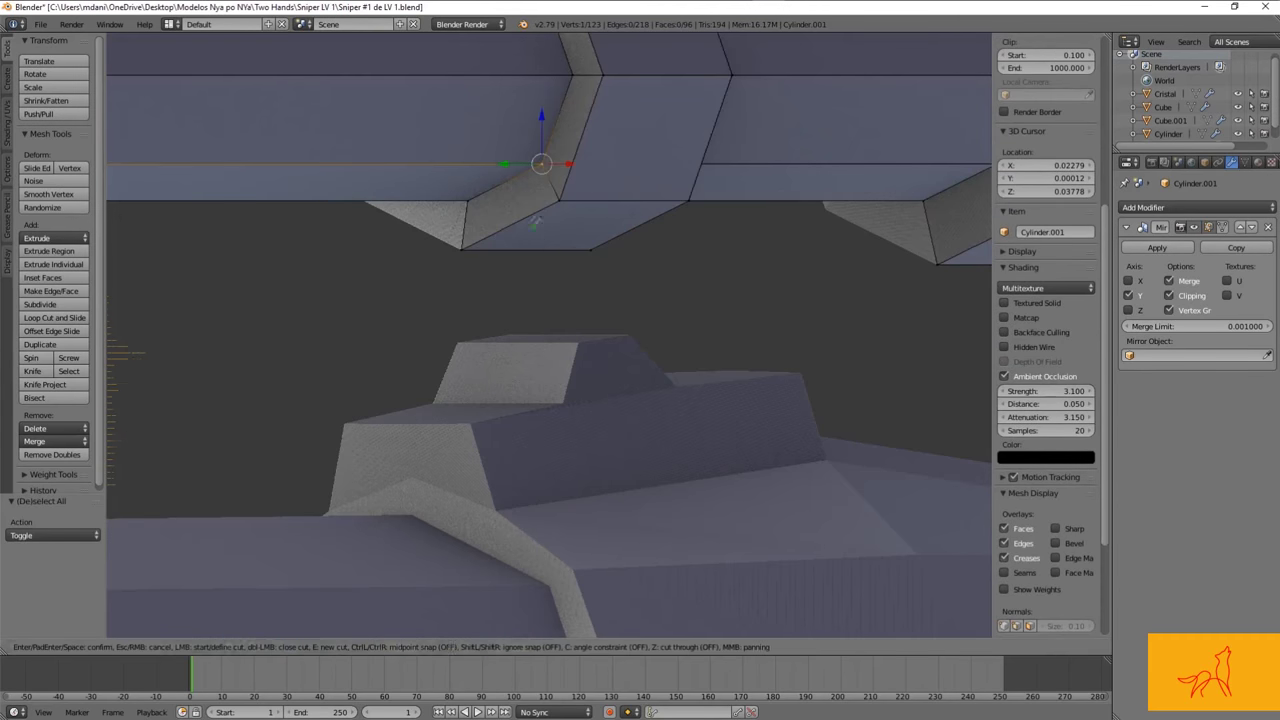
pyautogui.press('Return')
pyautogui.hotkey('ctrl', 'Tab')
pyautogui.click(575, 262)
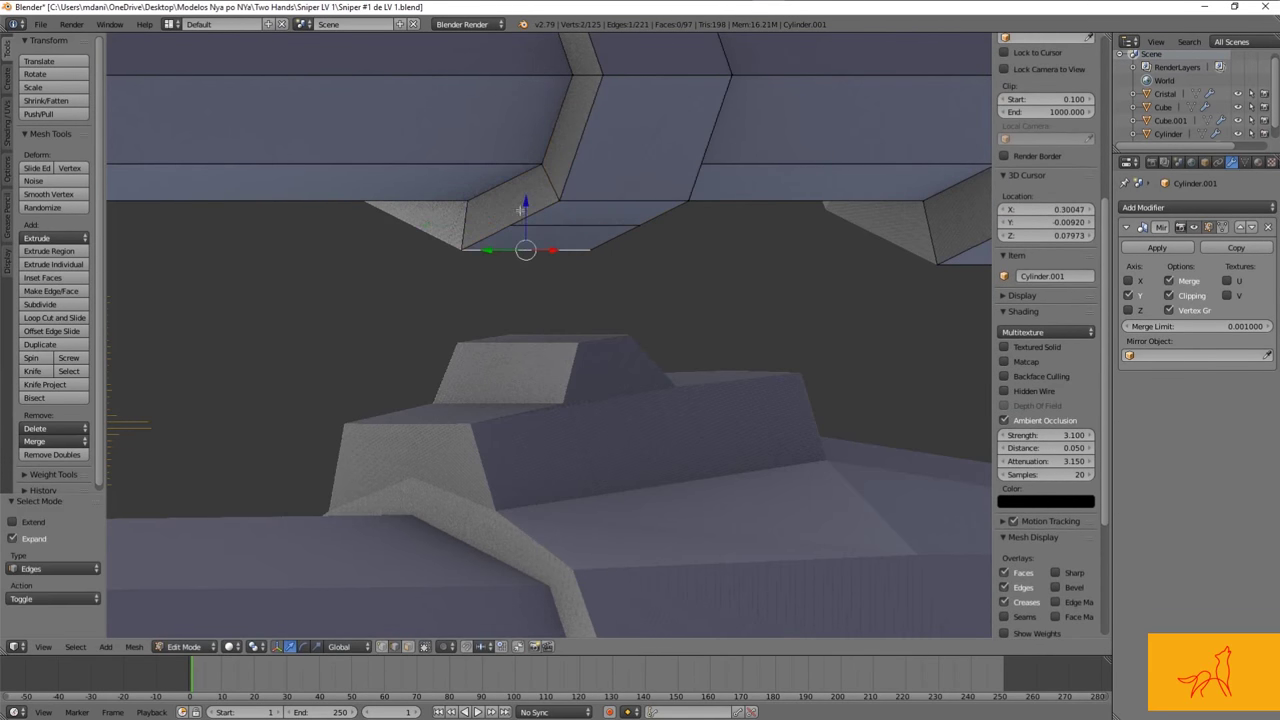
# Step: Select the post's bottom edges and move them down toward the mount box
pyautogui.moveTo(577, 179); pyautogui.dragTo(600, 228, button='middle')
pyautogui.keyDown('shift'); pyautogui.click(584, 240); pyautogui.keyUp('shift')
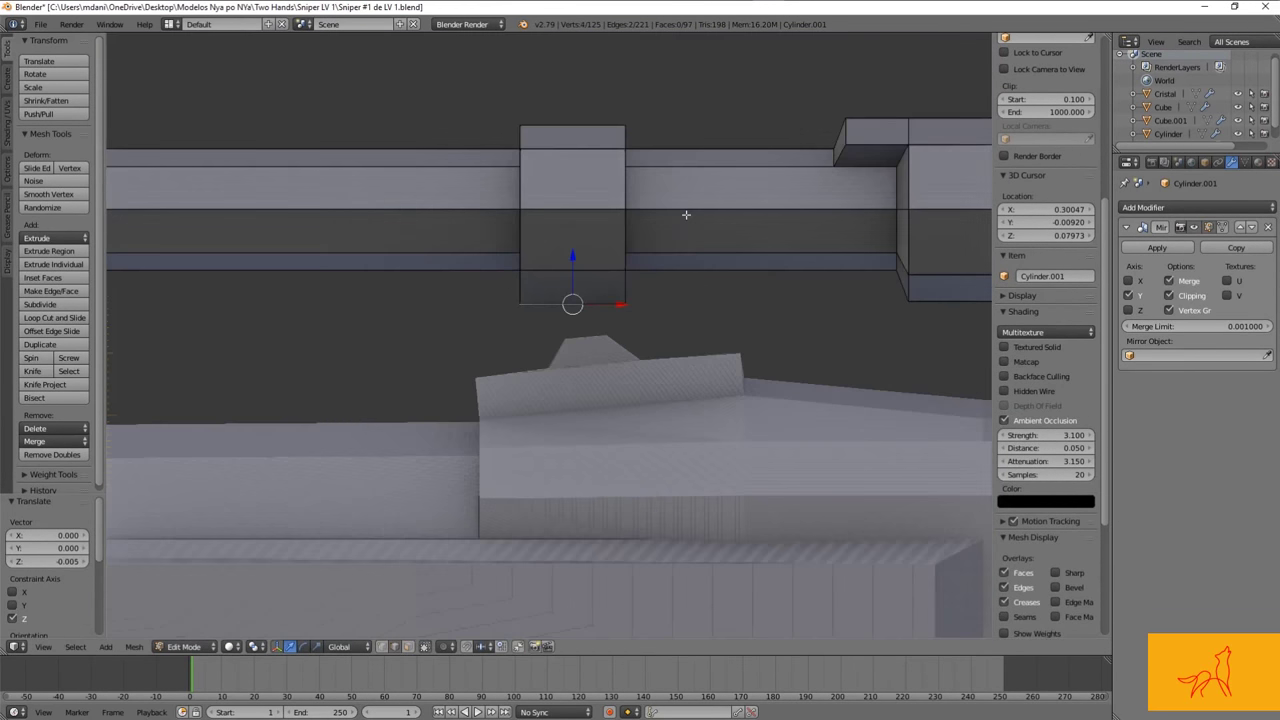
pyautogui.press('g')
pyautogui.click(584, 240)
pyautogui.moveTo(584, 240); pyautogui.dragTo(646, 289, button='middle')
pyautogui.press('l')
pyautogui.press('z')
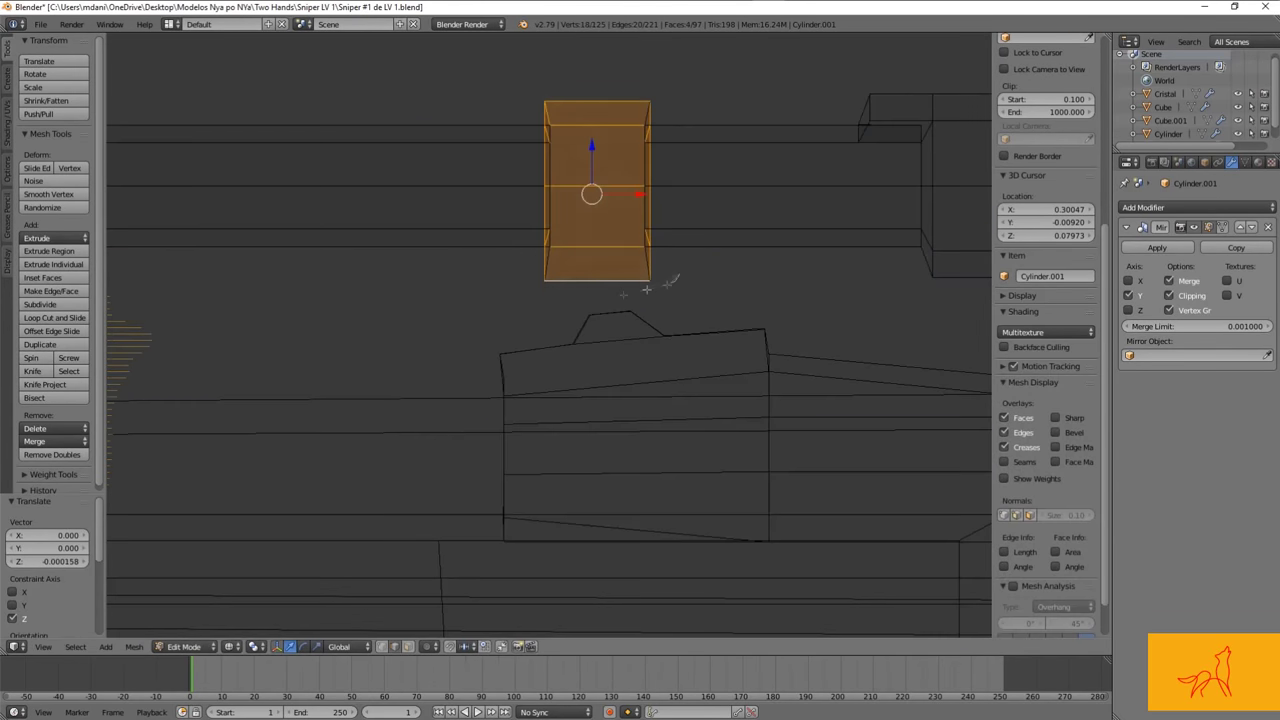
pyautogui.click(656, 200)
# Step: Select the two bottom vertices of the post and scale its bottom edge to fit
pyautogui.press('a')
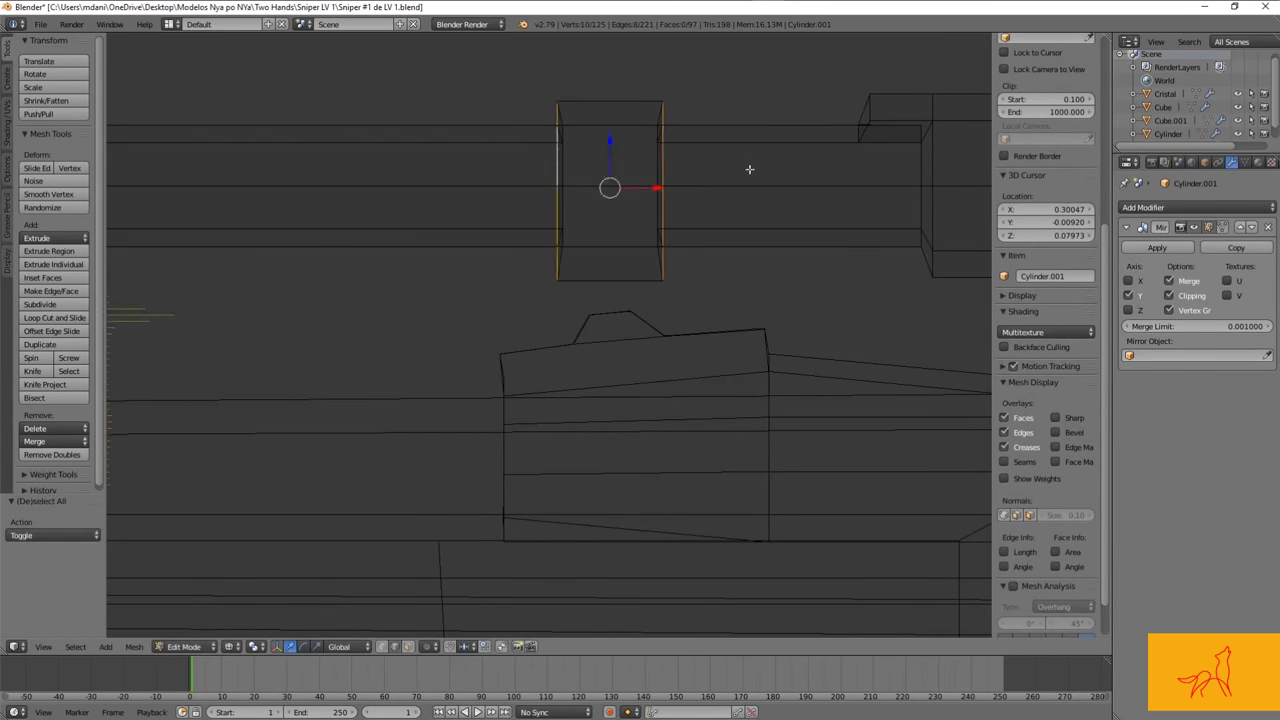
pyautogui.click(756, 280)
pyautogui.moveTo(756, 280); pyautogui.dragTo(672, 279, button='middle')
pyautogui.press('a')
pyautogui.press('1')
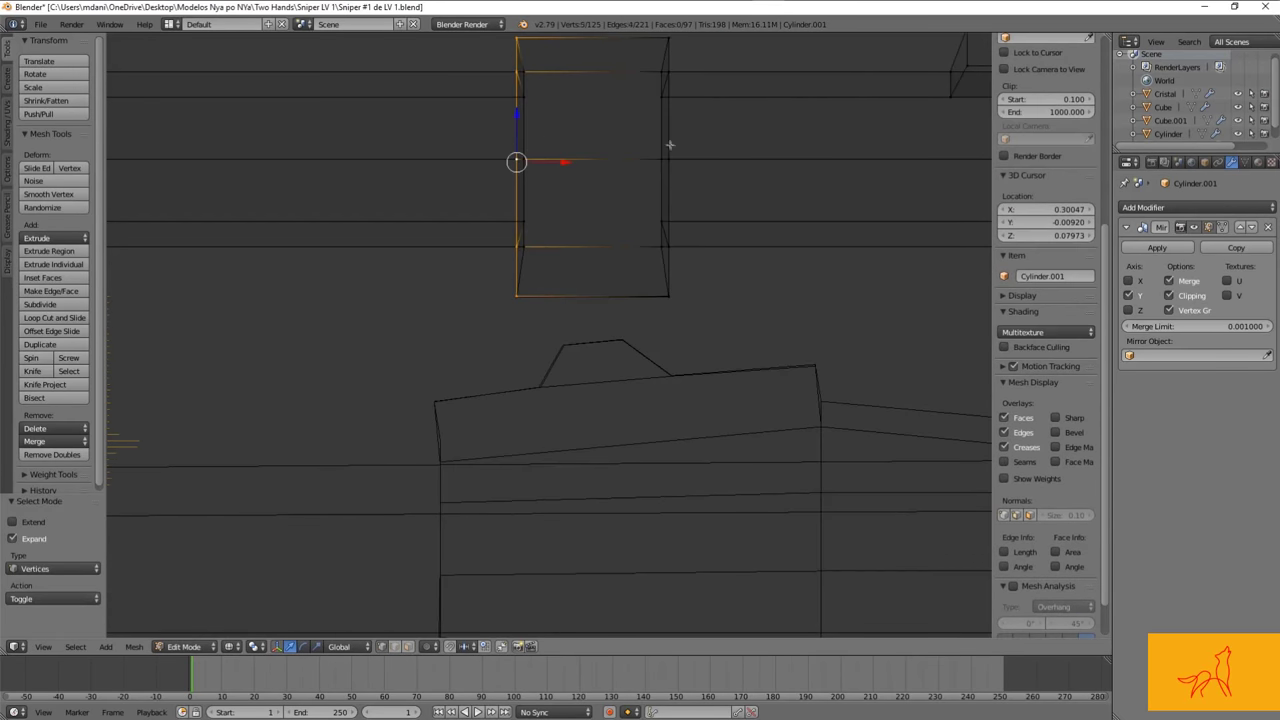
pyautogui.click(793, 152)
pyautogui.press('a')
pyautogui.rightClick(675, 296)
pyautogui.keyDown('alt'); pyautogui.rightClick(675, 296); pyautogui.keyUp('alt')
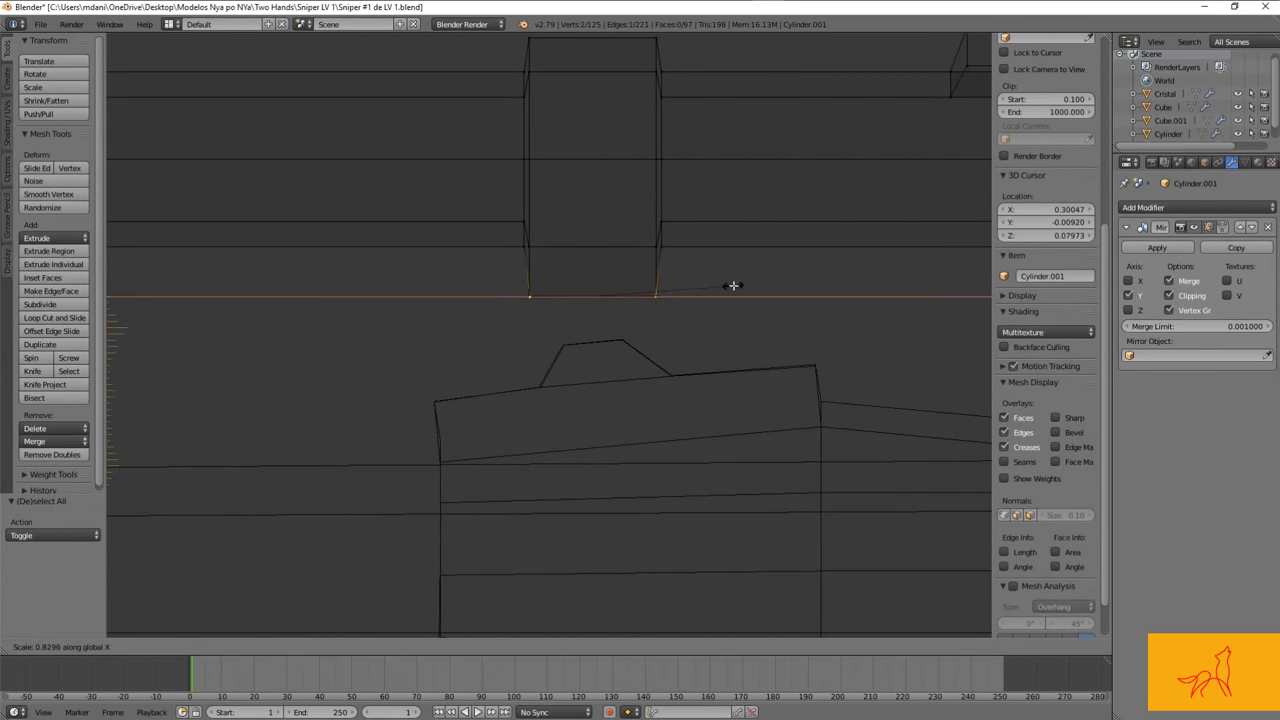
pyautogui.click(733, 286)
pyautogui.press('a')
pyautogui.moveTo(733, 286); pyautogui.dragTo(733, 313, button='middle')
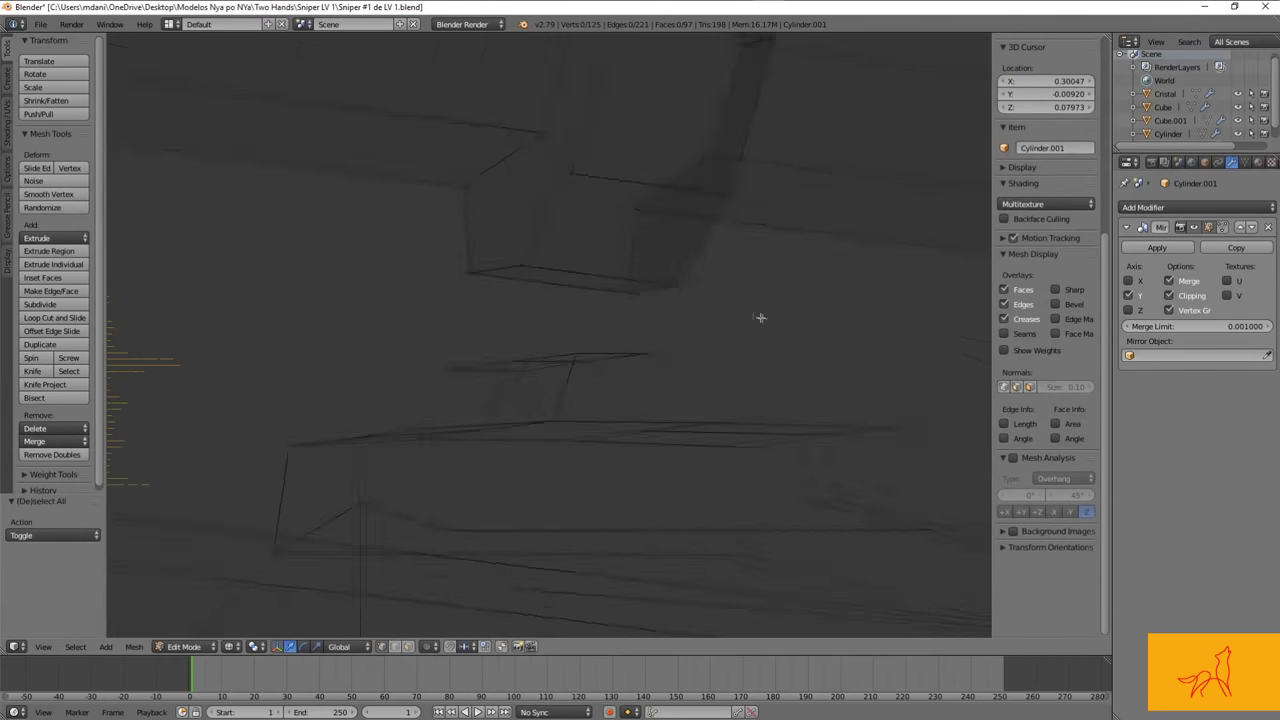
# Step: Knife-cut a new edge loop across the post's base and shrink it toward the centre
pyautogui.press('Return')
pyautogui.moveTo(549, 283); pyautogui.dragTo(571, 291, button='middle')
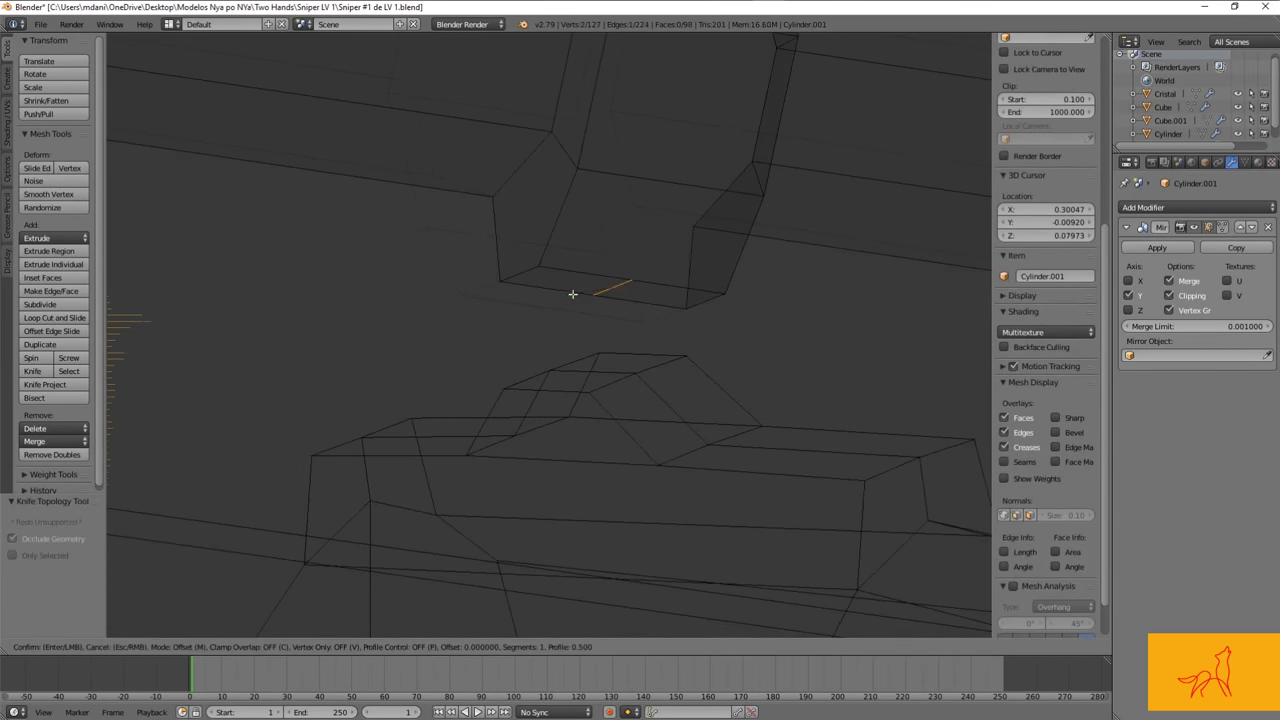
pyautogui.press('s')
pyautogui.click(723, 286)
pyautogui.moveTo(723, 286)
pyautogui.mouseDown(button='middle')
pyautogui.moveTo(634, 342)
pyautogui.moveTo(607, 327)
pyautogui.mouseUp(button='middle')
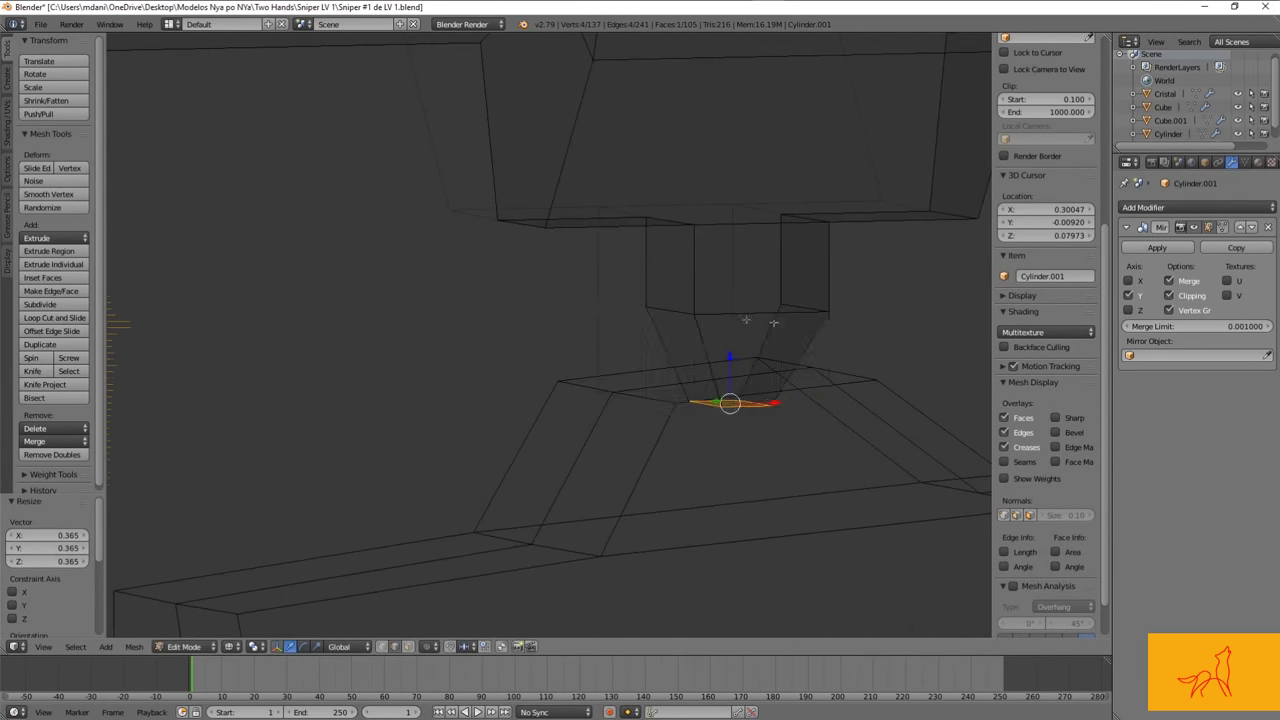
pyautogui.click(735, 278)
pyautogui.moveTo(735, 278); pyautogui.dragTo(793, 375, button='middle')
pyautogui.press('z')
# Step: Widen the post's base along the Y axis so it sits on the mount block
pyautogui.moveTo(565, 340)
pyautogui.mouseDown(button='middle')
pyautogui.moveTo(670, 332)
pyautogui.moveTo(570, 333)
pyautogui.moveTo(640, 370)
pyautogui.mouseUp(button='middle')
pyautogui.press('Tab')
pyautogui.press('Tab')
pyautogui.press('z')
pyautogui.press('z')
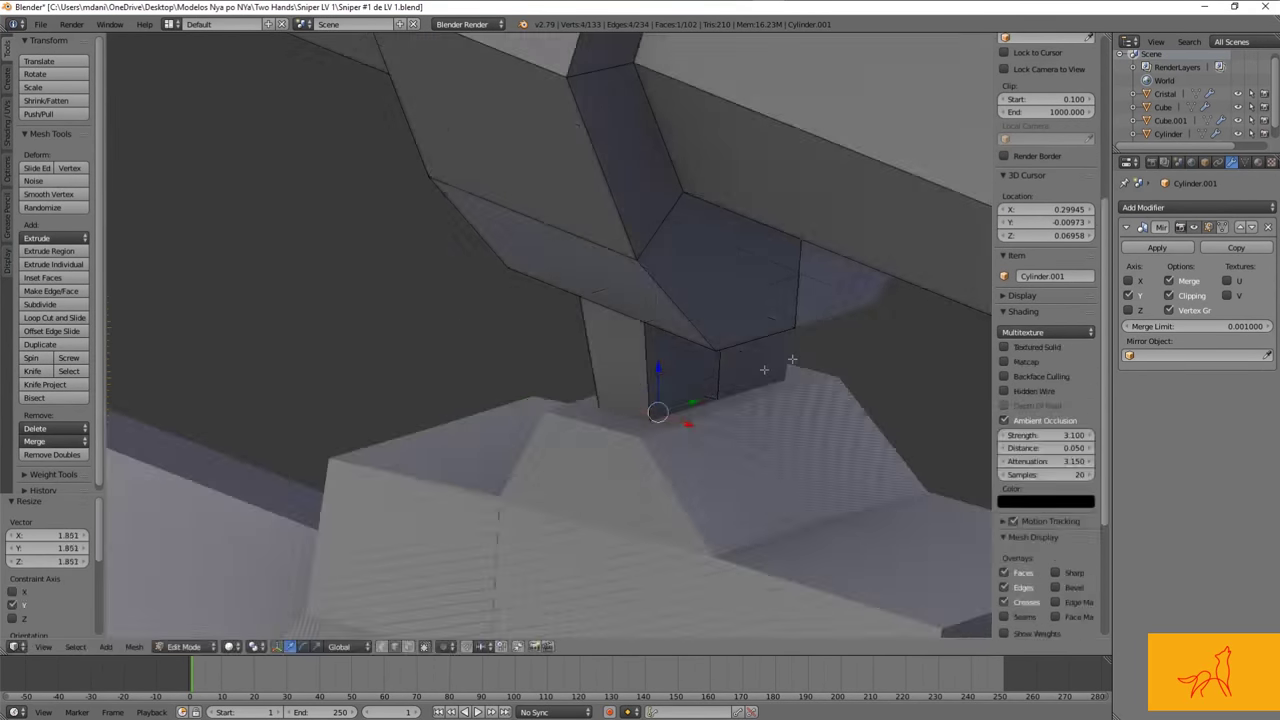
pyautogui.moveTo(744, 377); pyautogui.dragTo(527, 335, button='middle')
pyautogui.moveTo(562, 378)
pyautogui.mouseDown(button='middle')
pyautogui.moveTo(590, 387)
pyautogui.moveTo(602, 346)
pyautogui.mouseUp(button='middle')
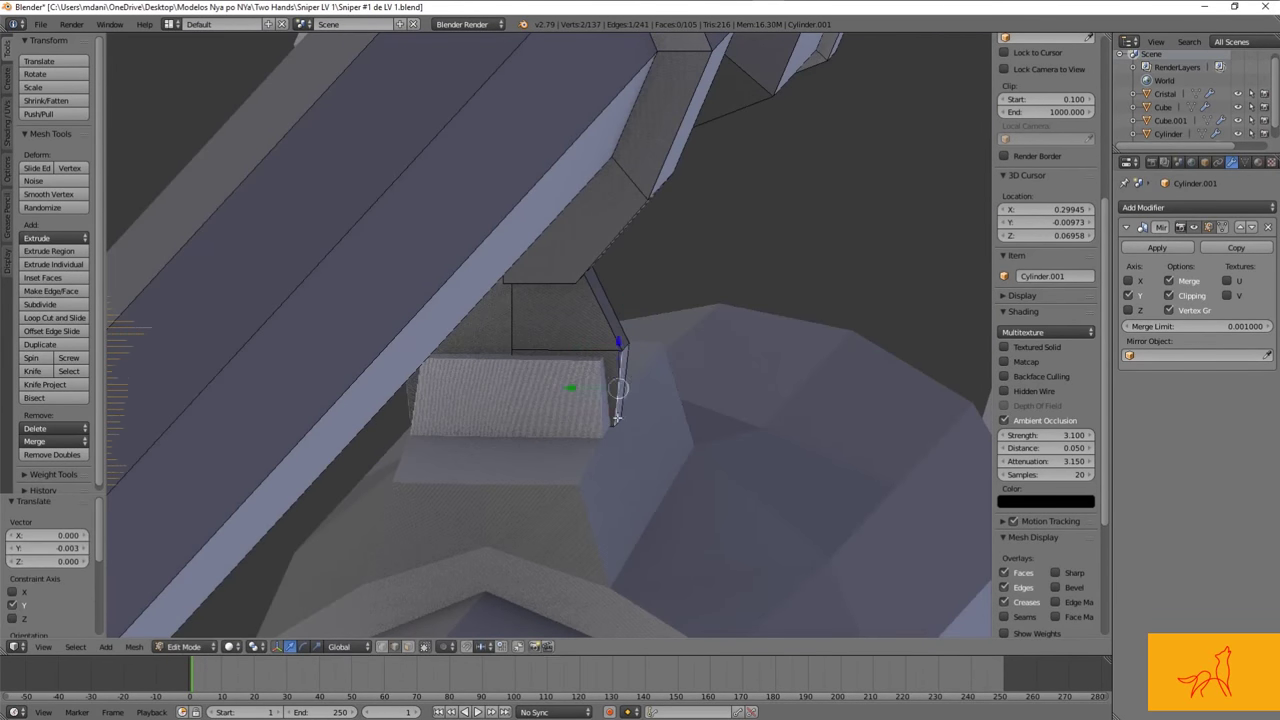
pyautogui.moveTo(688, 411)
pyautogui.mouseDown(button='middle')
pyautogui.moveTo(680, 486)
pyautogui.moveTo(571, 556)
pyautogui.moveTo(739, 492)
pyautogui.mouseUp(button='middle')
# Step: Check the reshaped mount post against the whole rifle and exit Edit Mode
pyautogui.press('Tab')
pyautogui.scroll(-5, 739, 492)
pyautogui.moveTo(514, 451); pyautogui.dragTo(710, 409, button='middle')
pyautogui.scroll(8, 773, 440)
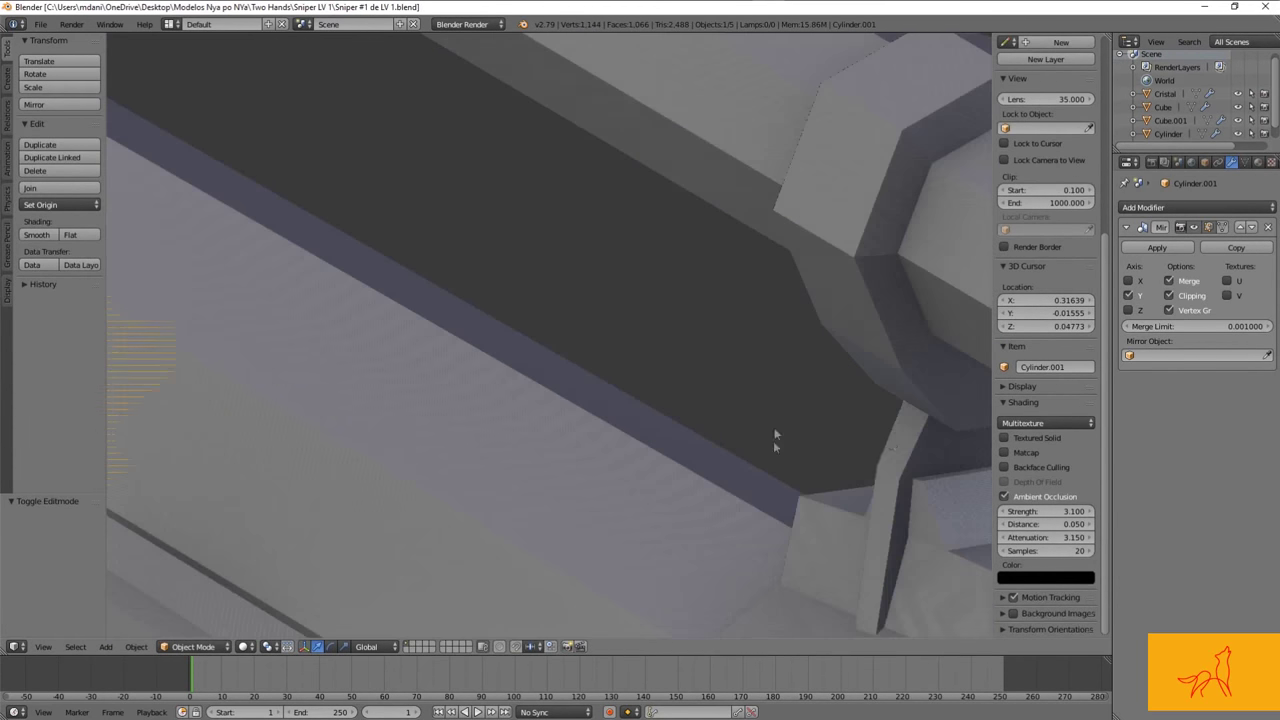
pyautogui.press('Tab')
pyautogui.scroll(-3, 773, 440)
pyautogui.press('a')
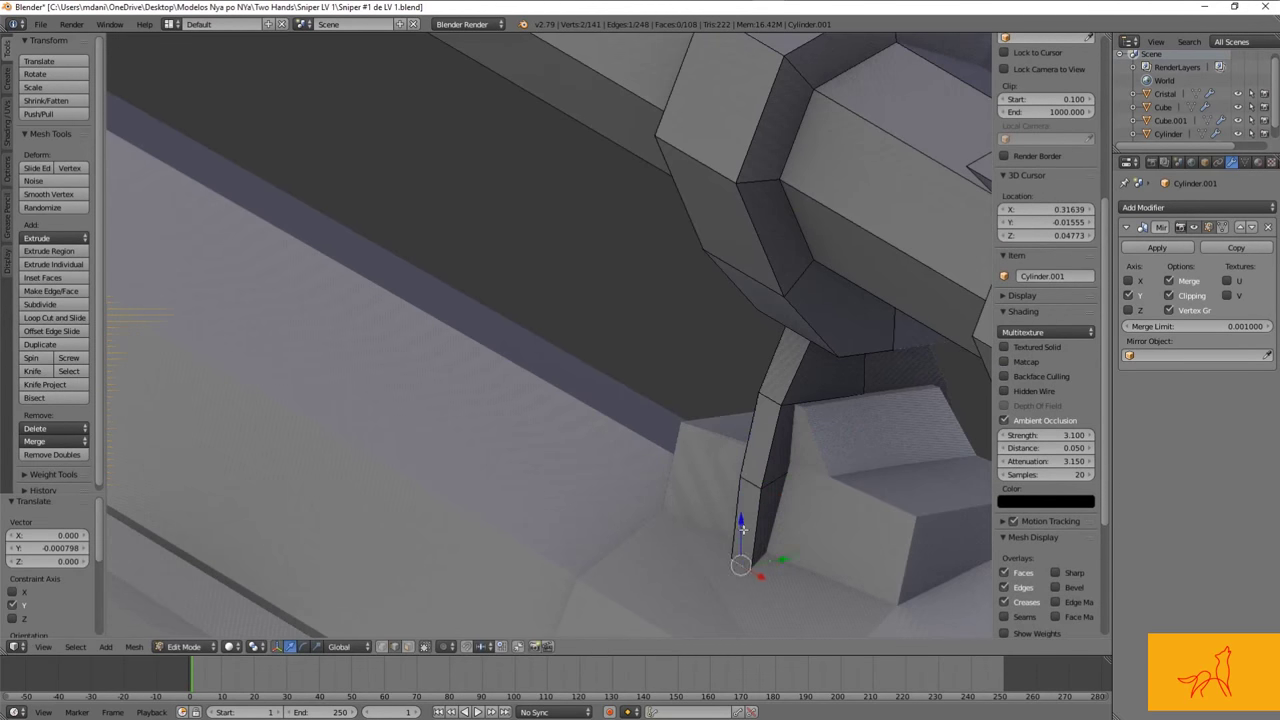
pyautogui.moveTo(741, 528); pyautogui.dragTo(735, 420, button='middle')
pyautogui.scroll(-6, 735, 420)
pyautogui.press('Tab')
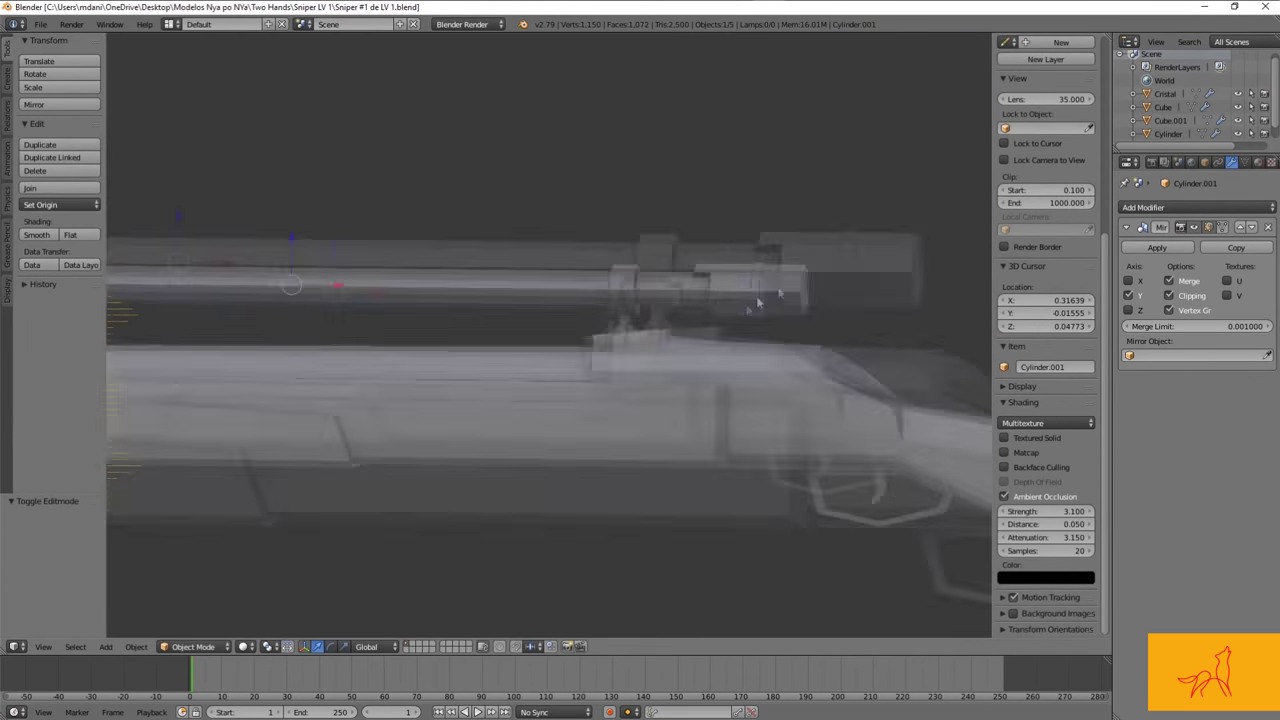
# Step: Select the Cube.001 mount base and enter Edit Mode on it
pyautogui.rightClick(728, 323)
pyautogui.press('Tab')
pyautogui.scroll(6, 728, 323)
pyautogui.moveTo(640, 480); pyautogui.dragTo(660, 460, button='middle')
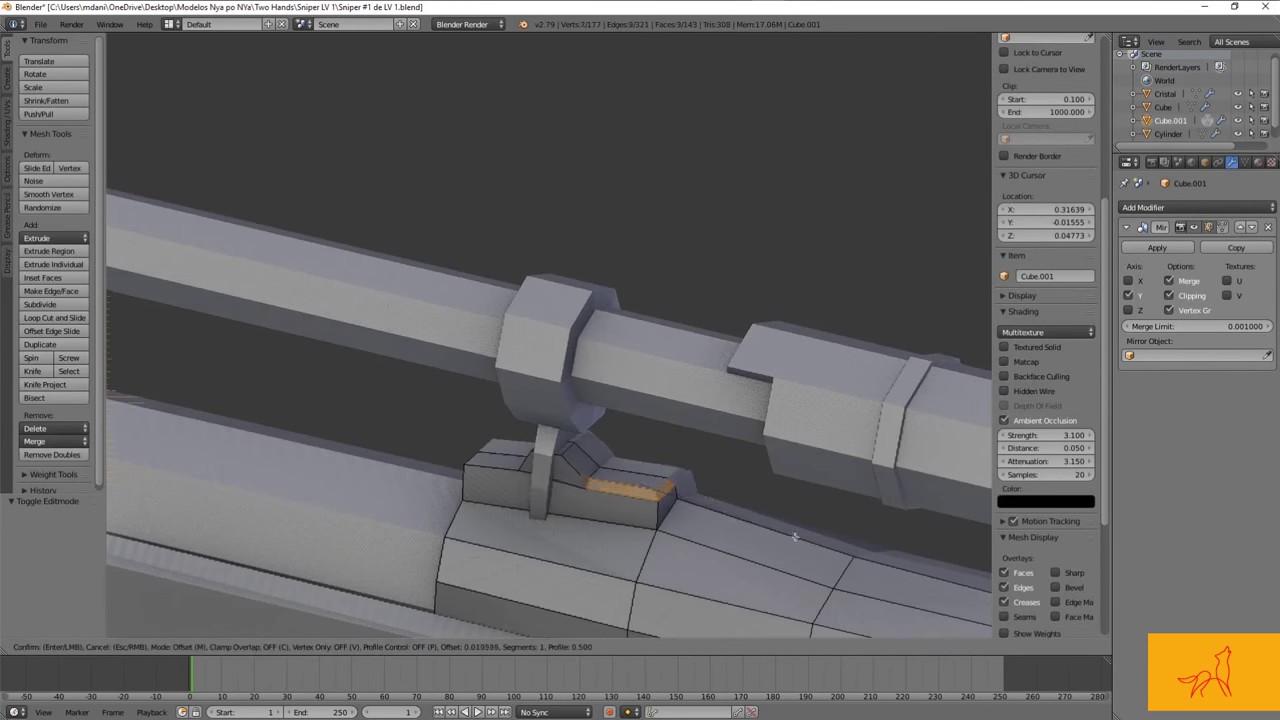
# Step: Bevel Cube.001's front top edge by 0.021 with one segment, then return to Object Mode
pyautogui.press('Escape')
pyautogui.moveTo(790, 535); pyautogui.dragTo(512, 479, button='middle')
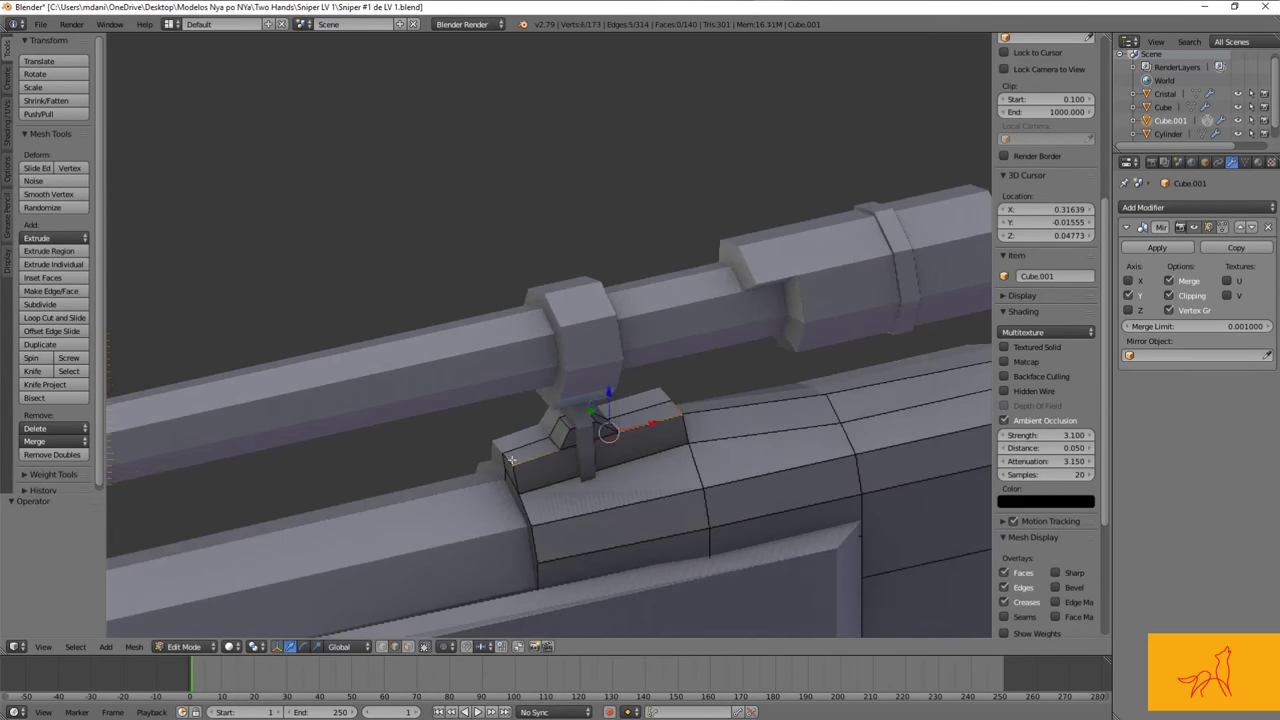
pyautogui.scroll(5, 730, 484)
pyautogui.press('z')
pyautogui.press('z')
pyautogui.hotkey('ctrl', 'b')
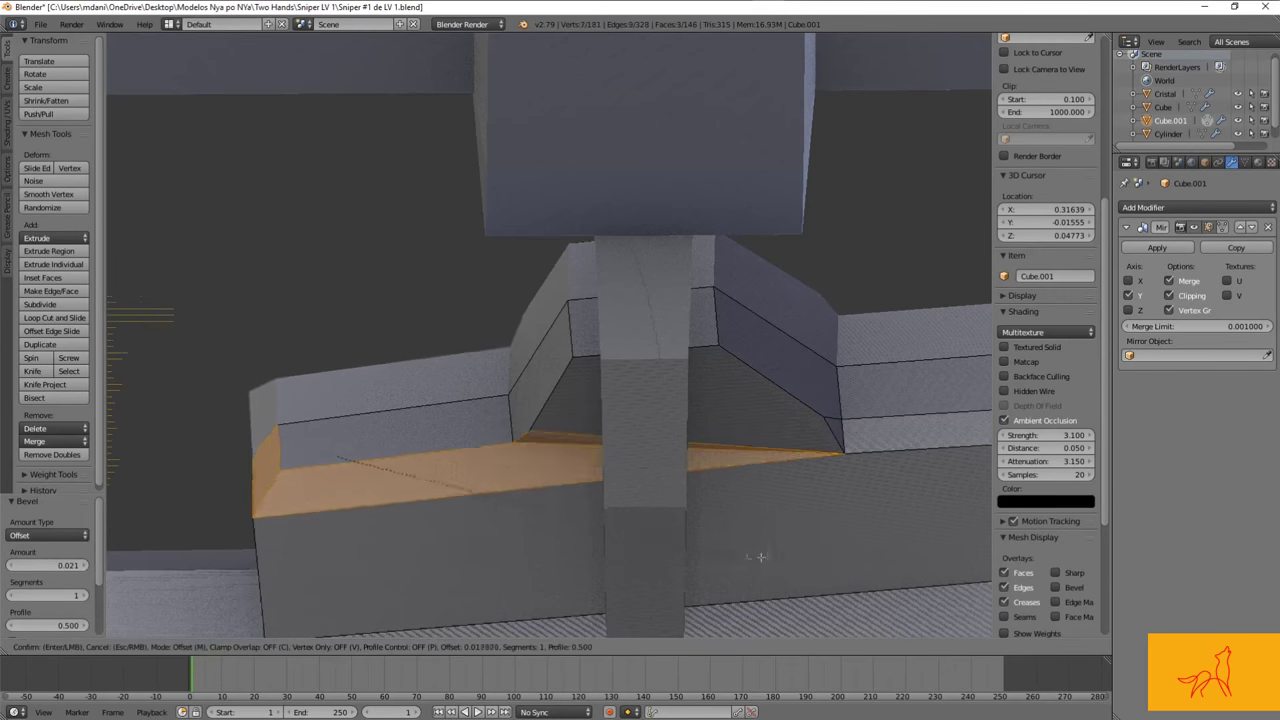
pyautogui.click(573, 559)
pyautogui.moveTo(573, 559); pyautogui.dragTo(620, 450, button='middle')
pyautogui.press('Tab')
pyautogui.scroll(-5, 554, 410)
pyautogui.moveTo(554, 410); pyautogui.dragTo(727, 392, button='middle')
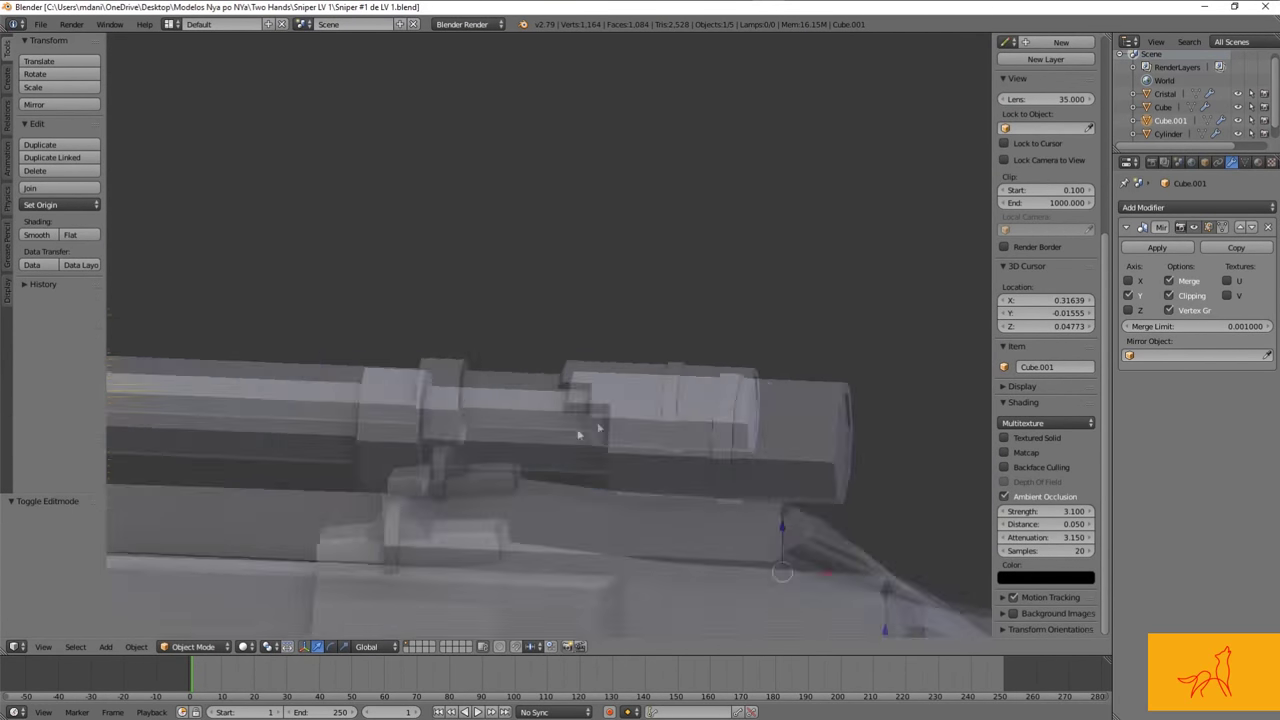
pyautogui.scroll(-4, 727, 392)
# Step: Select and frame Cylinder.001, then knife-cut the top of the scope ring in Edit Mode
pyautogui.rightClick(657, 428)
pyautogui.press('KP_Decimal')
pyautogui.press('Tab')
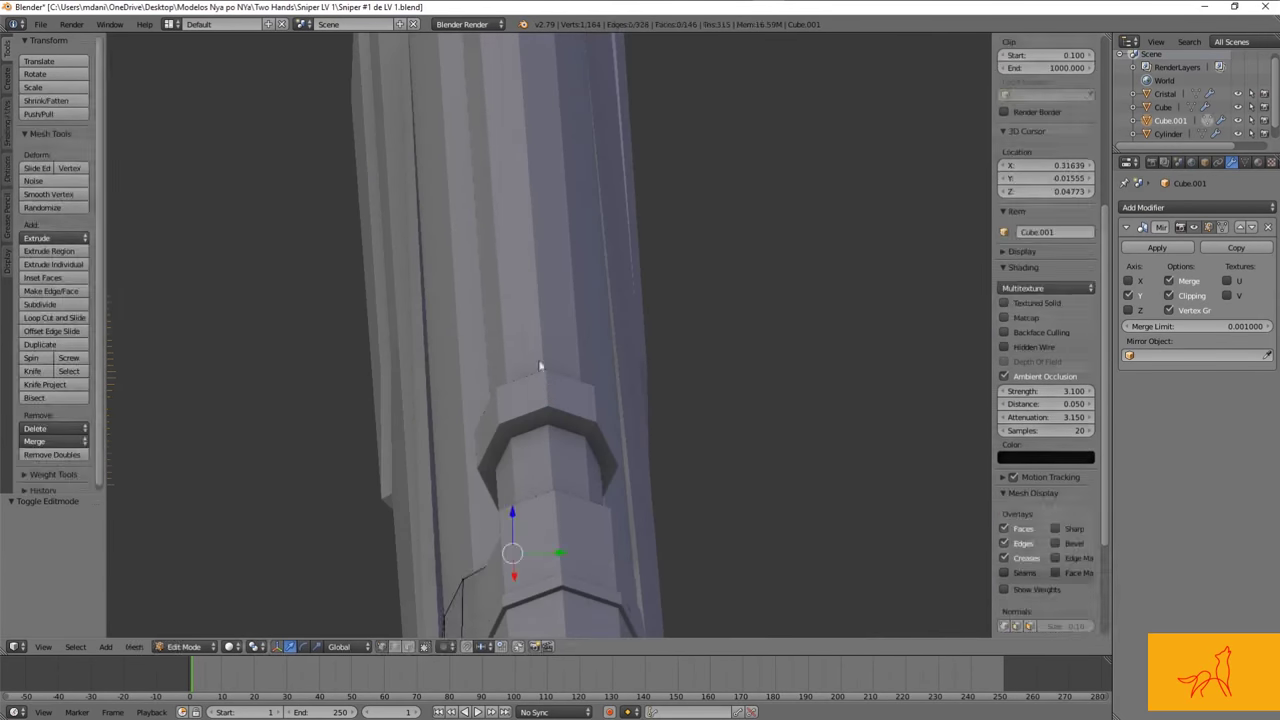
pyautogui.moveTo(548, 435); pyautogui.dragTo(507, 386, button='middle')
pyautogui.press('j')
pyautogui.press('k')
pyautogui.press('Return')
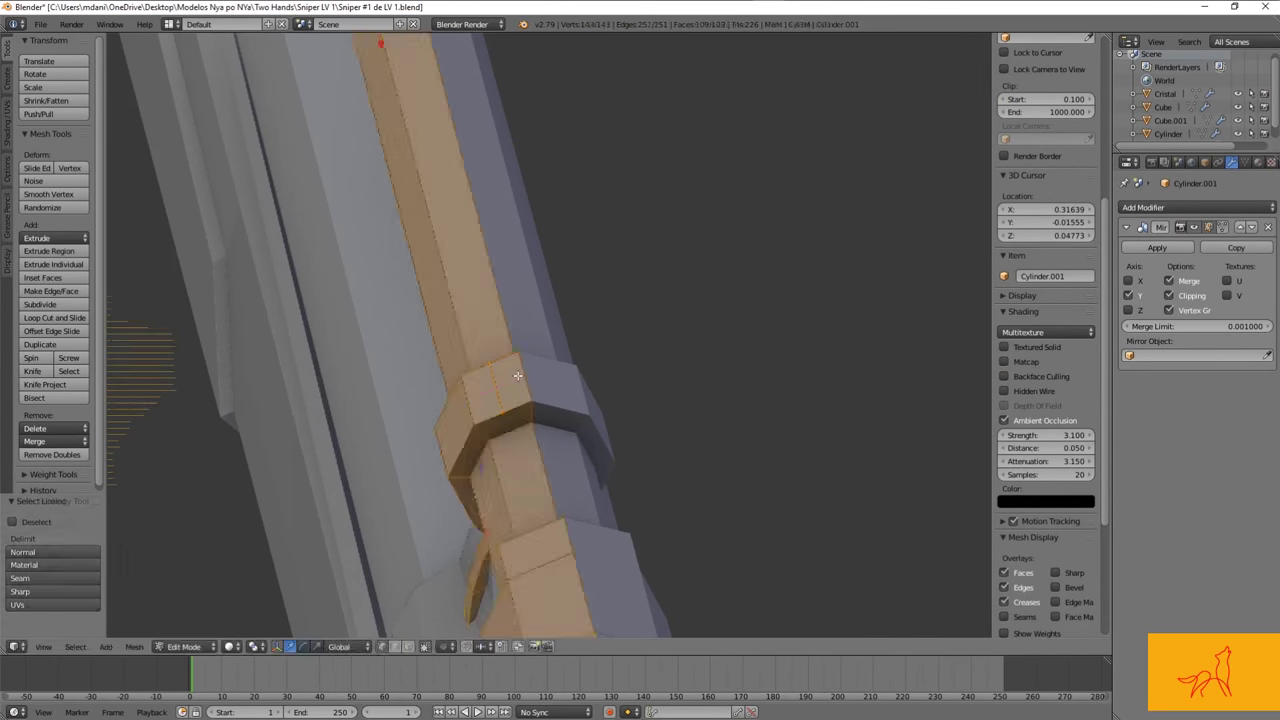
# Step: Select the edge at the ring top, start a bevel on it, and save the blend file
pyautogui.rightClick(490, 440)
pyautogui.moveTo(490, 440); pyautogui.dragTo(560, 380, button='middle')
pyautogui.hotkey('ctrl', 'b')
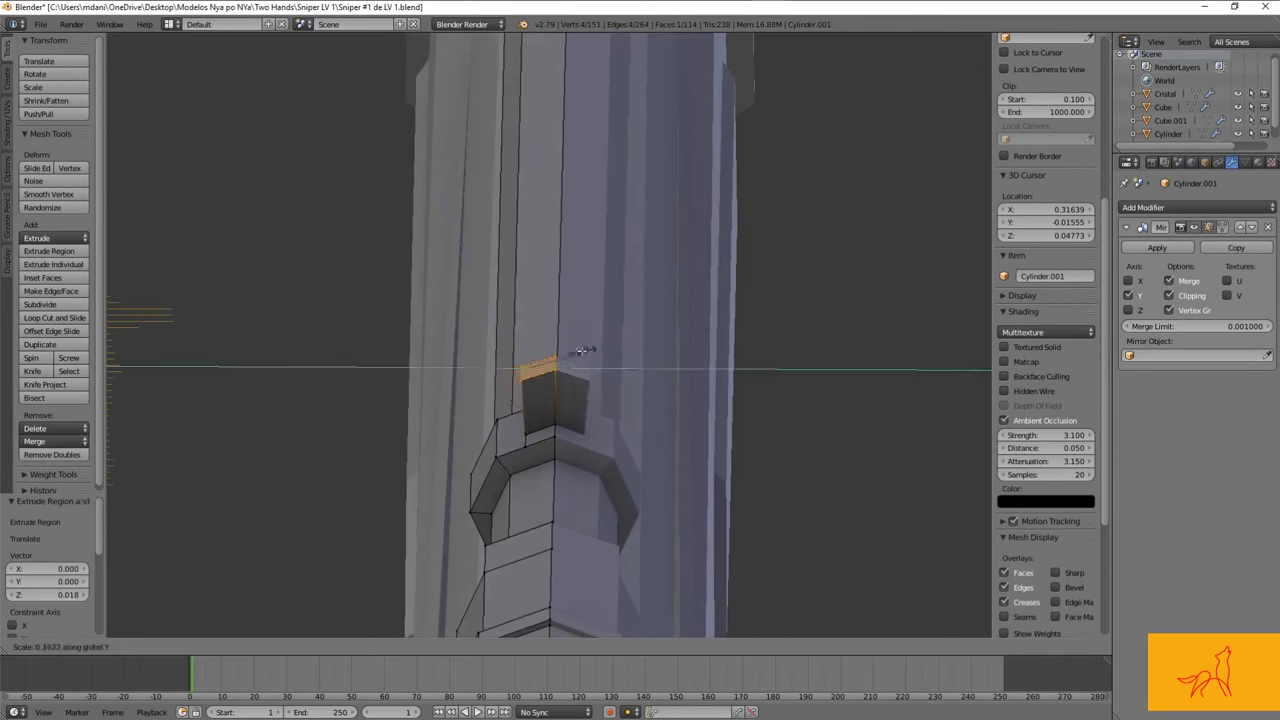
pyautogui.moveTo(556, 341); pyautogui.dragTo(598, 464, button='middle')
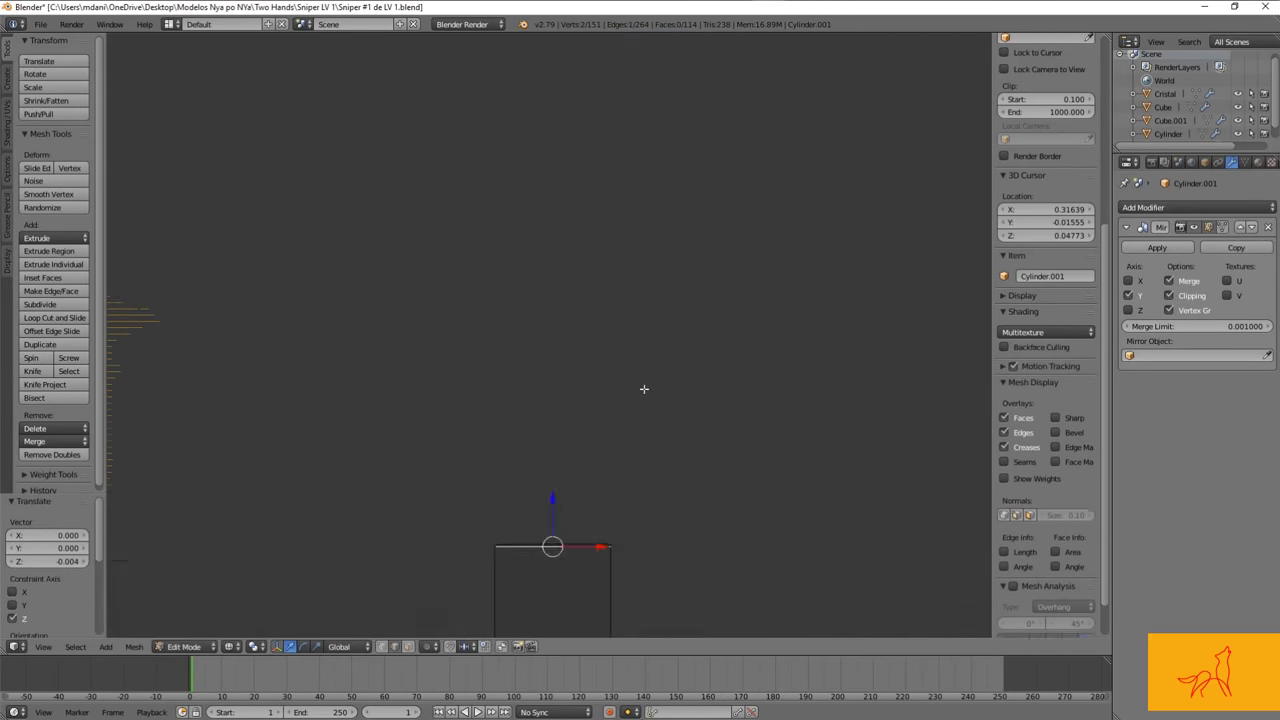
pyautogui.hotkey('ctrl', 's')
# Step: Extrude the ring's top face upward as a region and scale it into a small post
pyautogui.moveTo(632, 417); pyautogui.dragTo(545, 370, button='middle')
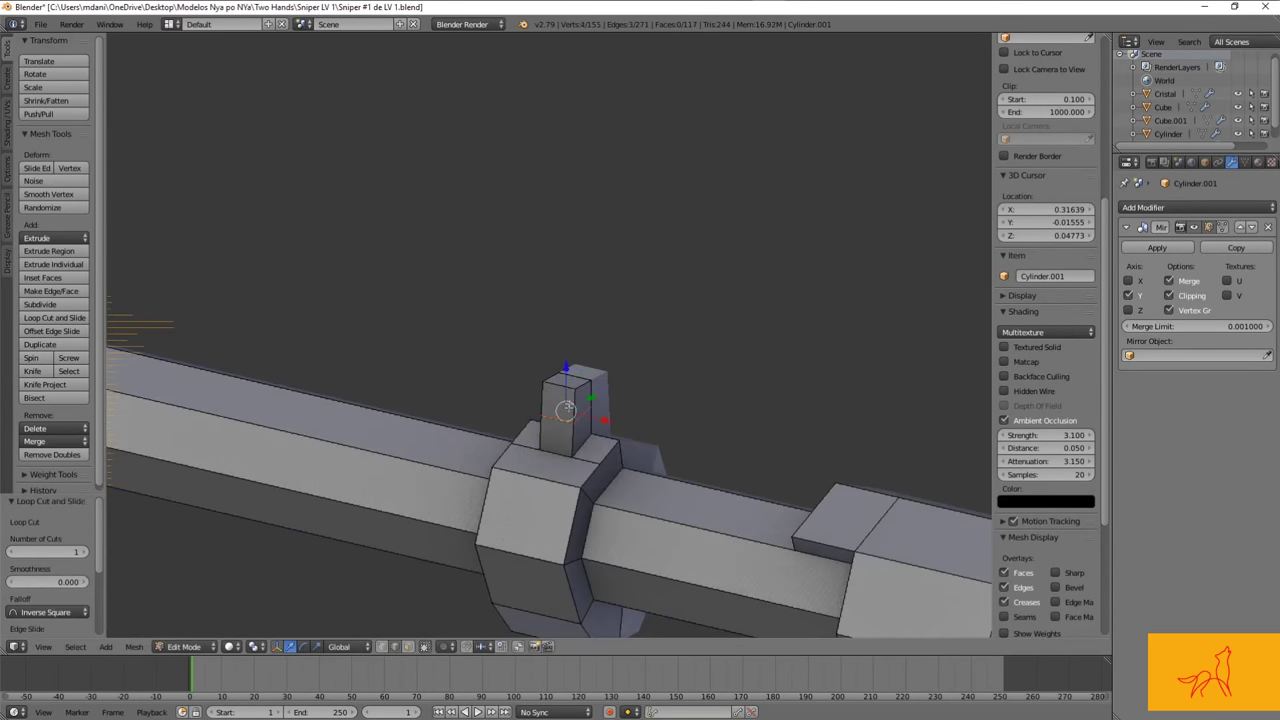
pyautogui.press('e')
pyautogui.click(525, 366)
pyautogui.press('s')
pyautogui.click(670, 346)
pyautogui.press('z')
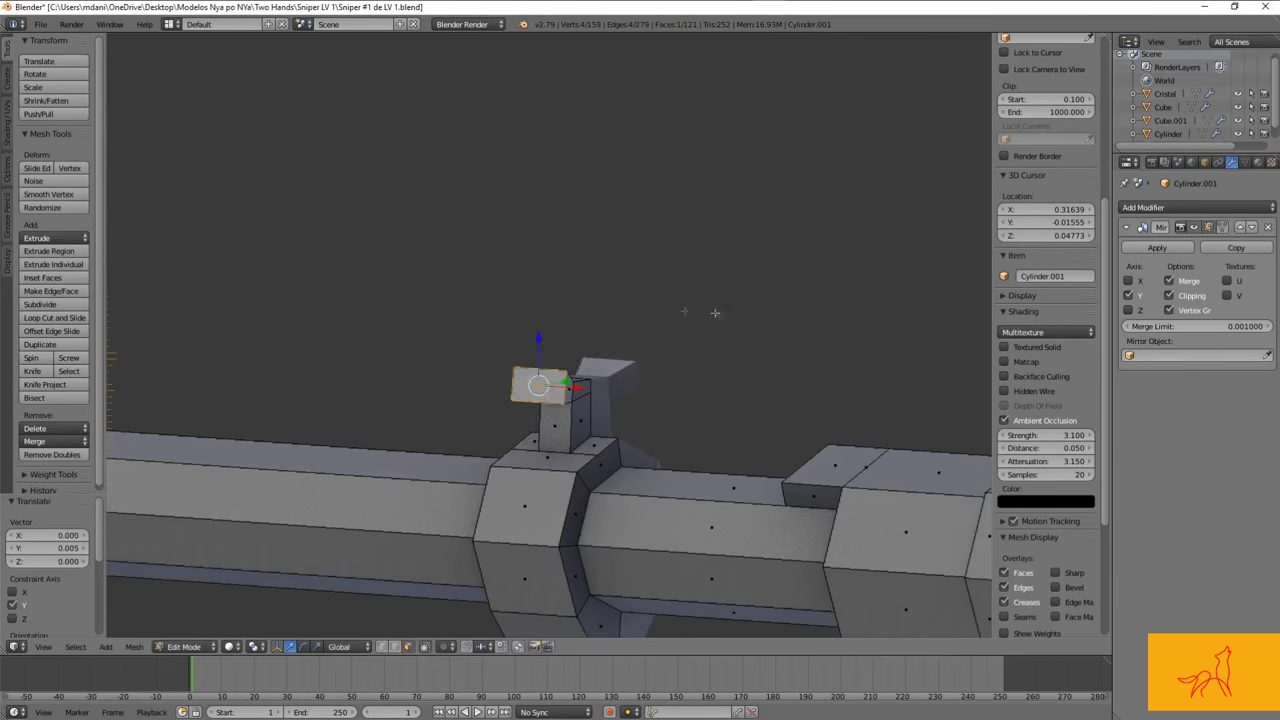
pyautogui.moveTo(670, 346); pyautogui.dragTo(757, 372, button='middle')
pyautogui.press('s')
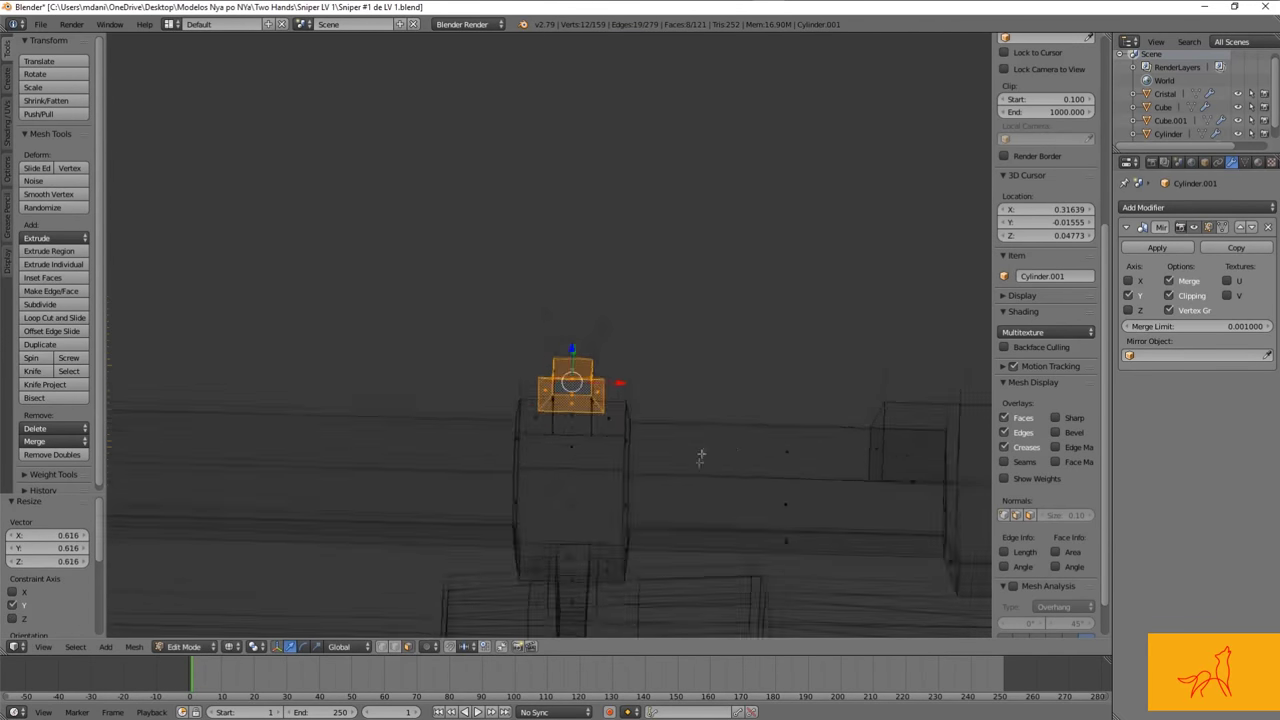
pyautogui.moveTo(700, 456); pyautogui.dragTo(563, 397, button='middle')
# Step: Reselect the small face at the post top, cancel a stray bevel, and inspect the winged cap
pyautogui.hotkey('ctrl', 'Tab')
pyautogui.click(563, 397)
pyautogui.press('a')
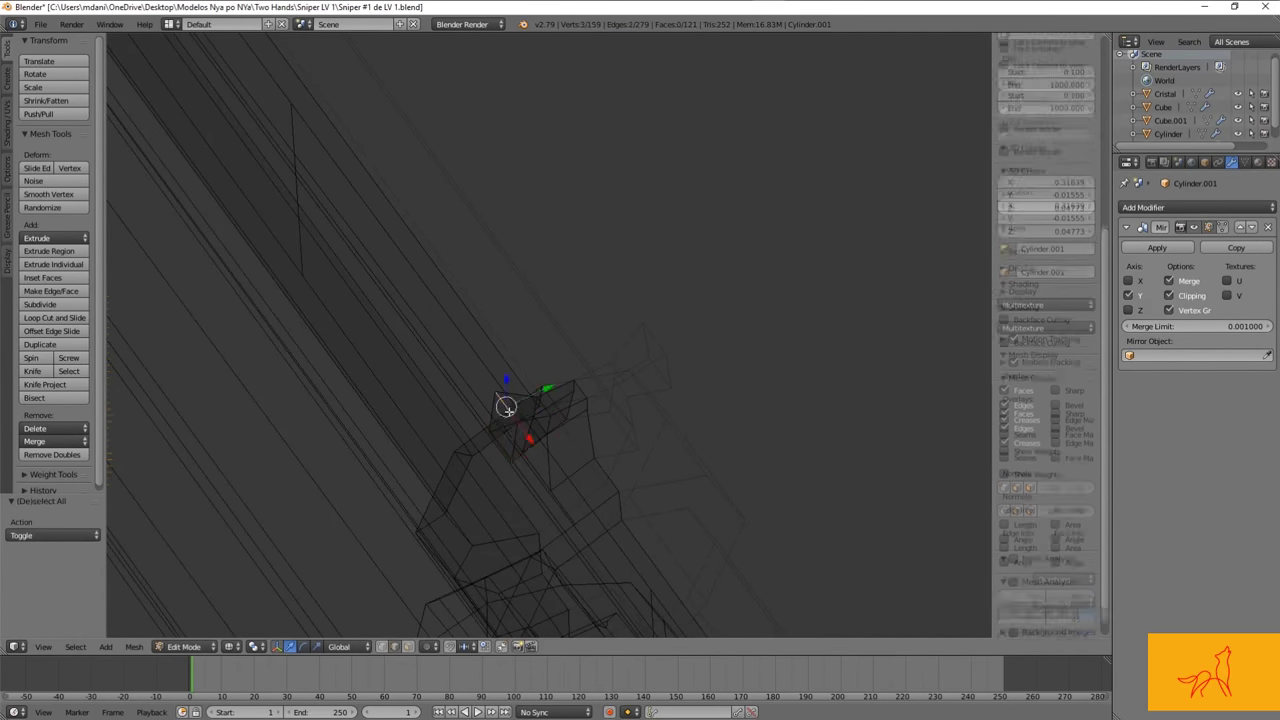
pyautogui.press('z')
pyautogui.moveTo(504, 450); pyautogui.dragTo(543, 398, button='middle')
pyautogui.click(543, 398)
pyautogui.press('Escape')
pyautogui.moveTo(656, 413)
pyautogui.mouseDown(button='middle')
pyautogui.moveTo(600, 300)
pyautogui.moveTo(489, 382)
pyautogui.moveTo(585, 437)
pyautogui.moveTo(566, 443)
pyautogui.mouseUp(button='middle')
pyautogui.press('z')
pyautogui.press('z')
pyautogui.press('Tab')
pyautogui.scroll(5, 652, 452)
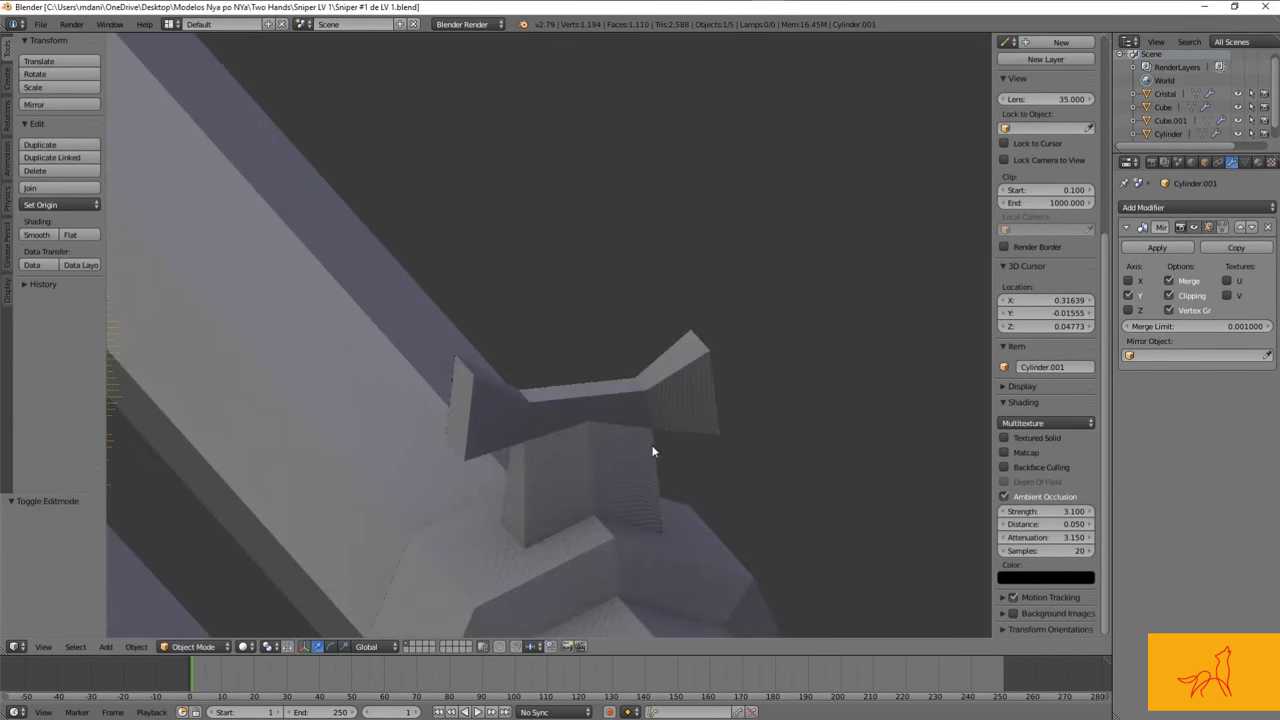
pyautogui.moveTo(652, 452); pyautogui.dragTo(627, 436, button='middle')
# Step: Move the cap's top edge 0.003 along Y to reshape where post meets scope
pyautogui.press('Tab')
pyautogui.hotkey('ctrl', 'Tab')
pyautogui.click(545, 506)
pyautogui.rightClick(580, 490)
pyautogui.press('g')
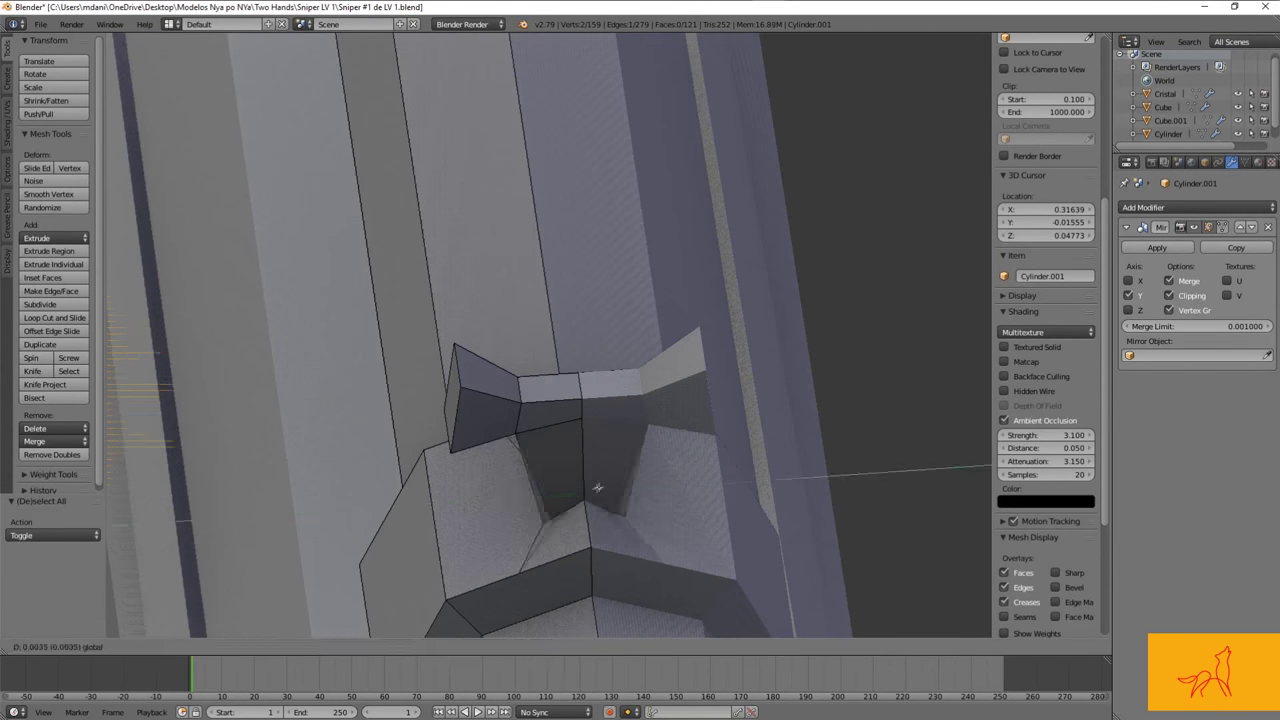
pyautogui.press('g')
pyautogui.press('y')
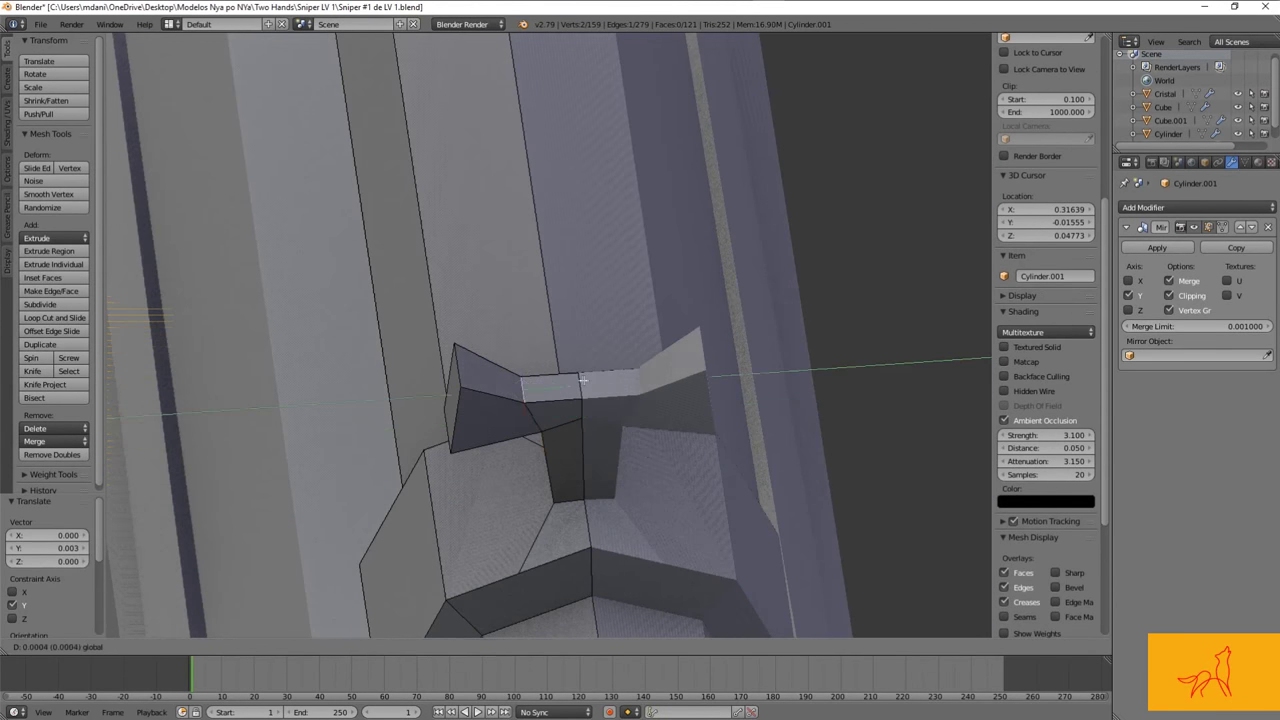
pyautogui.moveTo(550, 438)
pyautogui.mouseDown(button='middle')
pyautogui.moveTo(594, 420)
pyautogui.moveTo(543, 428)
pyautogui.moveTo(594, 408)
pyautogui.mouseUp(button='middle')
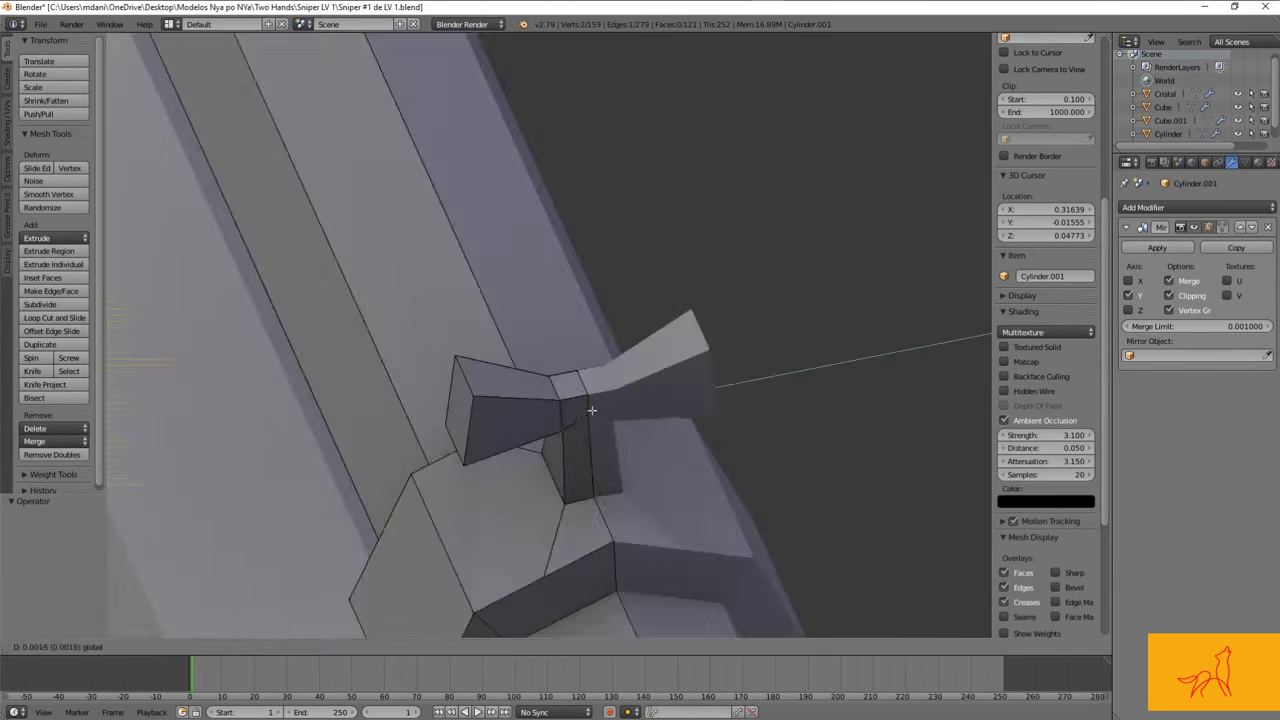
pyautogui.press('Tab')
pyautogui.scroll(-3, 684, 397)
pyautogui.moveTo(684, 397); pyautogui.dragTo(708, 455, button='middle')
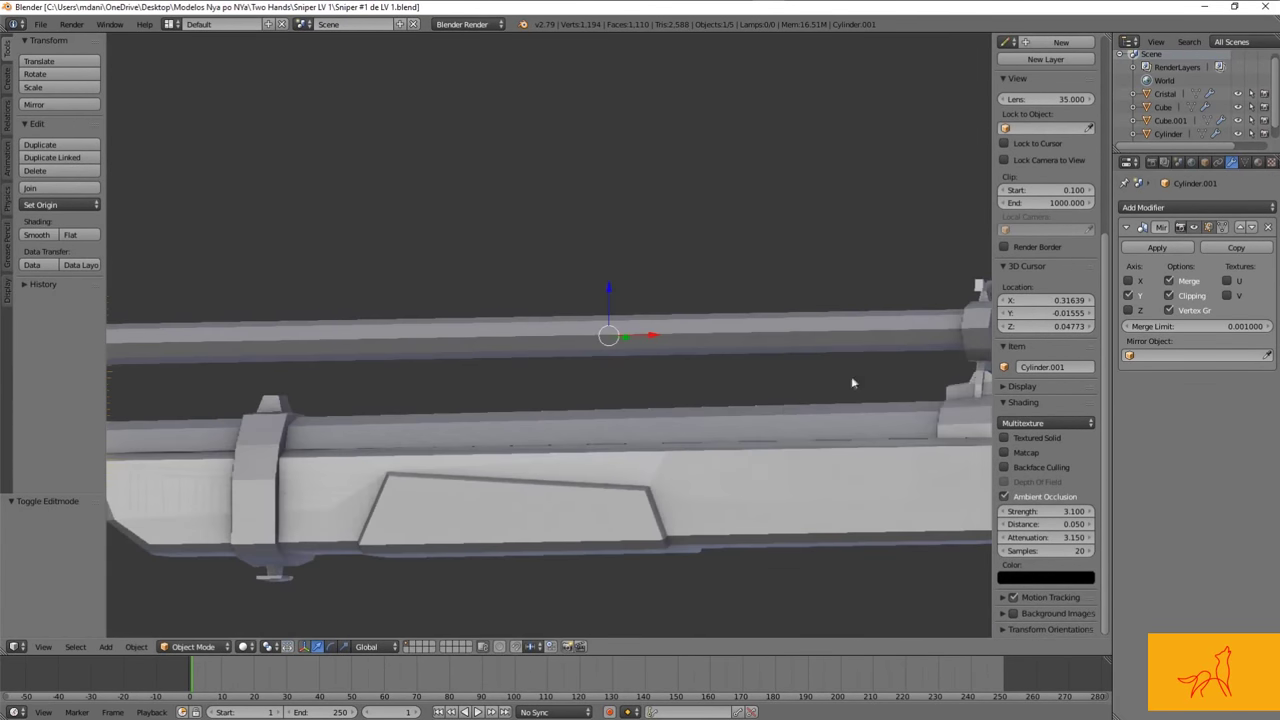
pyautogui.press('Tab')
# Step: Slide the selected ring part of the scope along the tube
pyautogui.press('z')
pyautogui.press('a')
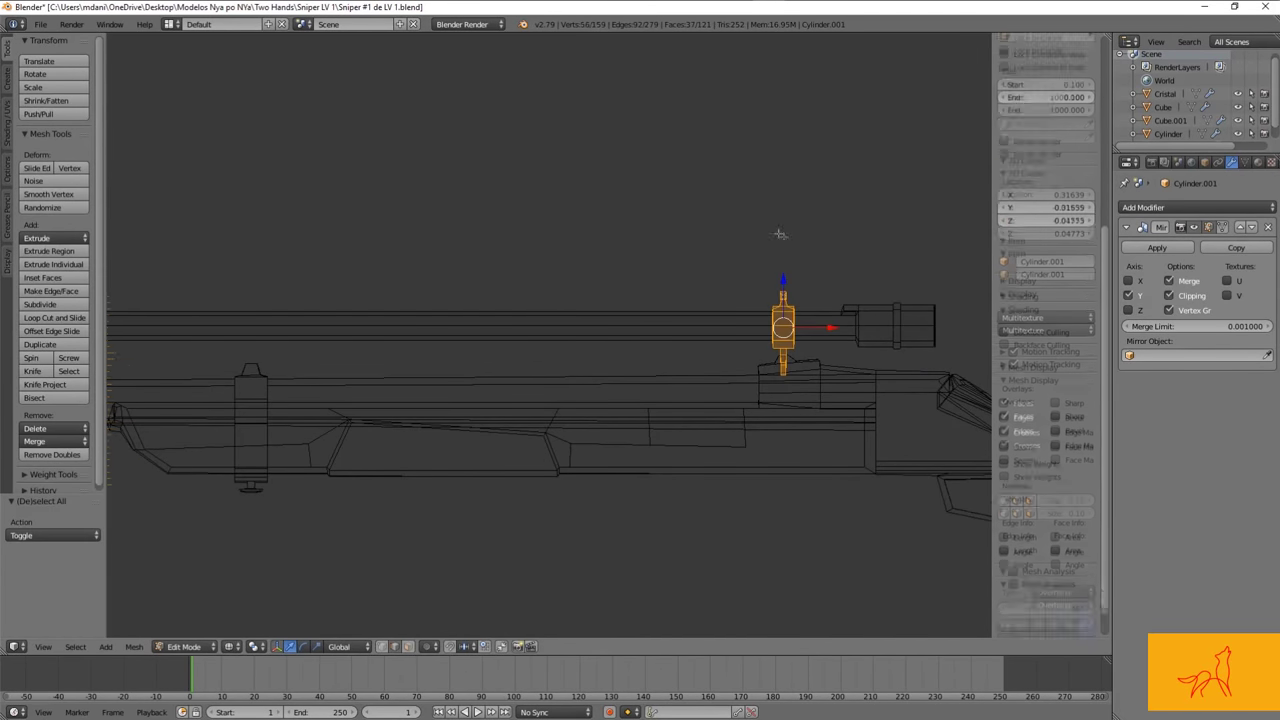
pyautogui.press('KP_Decimal')
pyautogui.press('z')
pyautogui.moveTo(600, 400); pyautogui.dragTo(760, 412, button='middle')
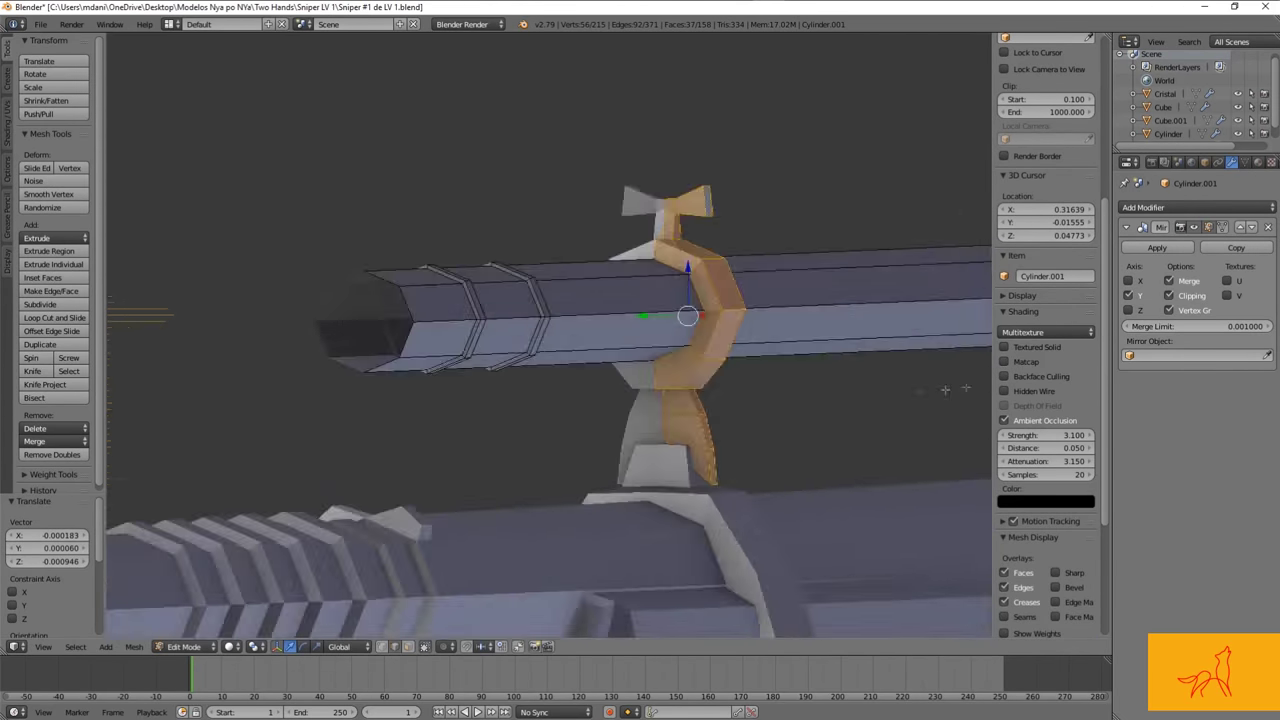
# Step: In side wireframe view, select the mount base vertices and nudge them slightly along Z
pyautogui.press('KP_3')
pyautogui.press('z')
pyautogui.press('a')
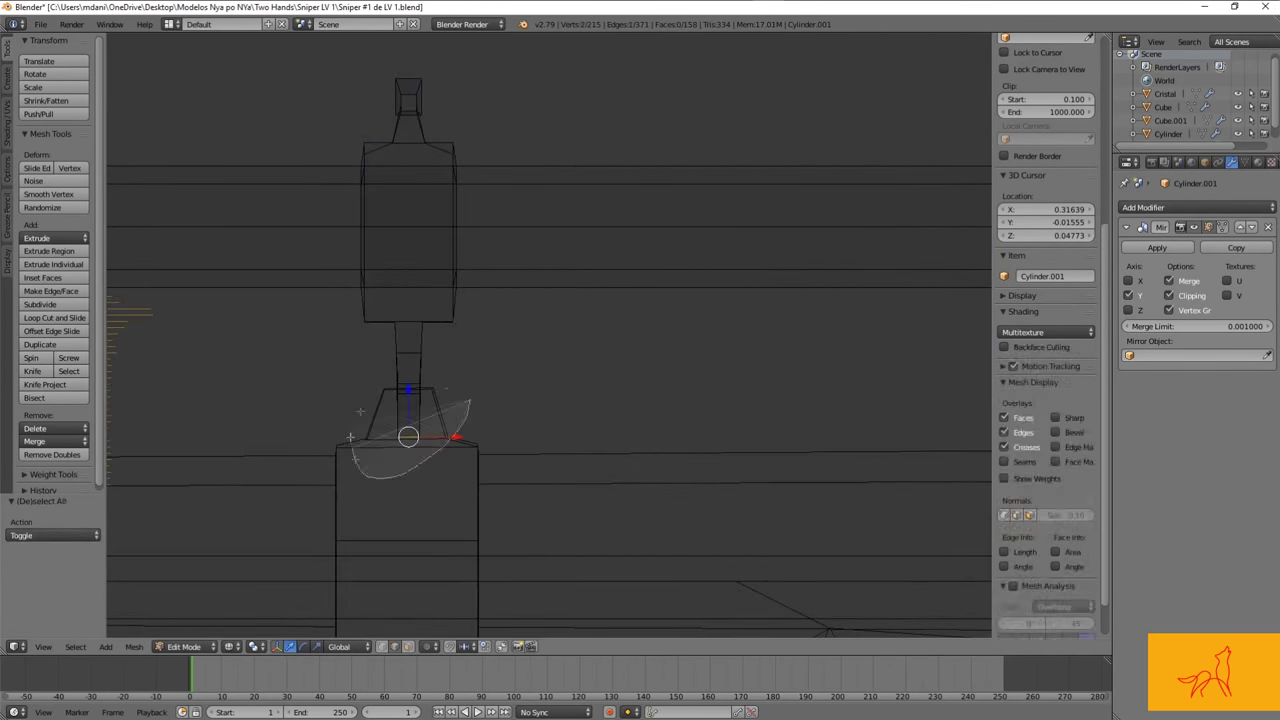
pyautogui.press('z')
pyautogui.moveTo(838, 414); pyautogui.dragTo(252, 458, button='middle')
pyautogui.press('z')
pyautogui.keyDown('alt'); pyautogui.rightClick(252, 458); pyautogui.keyUp('alt')
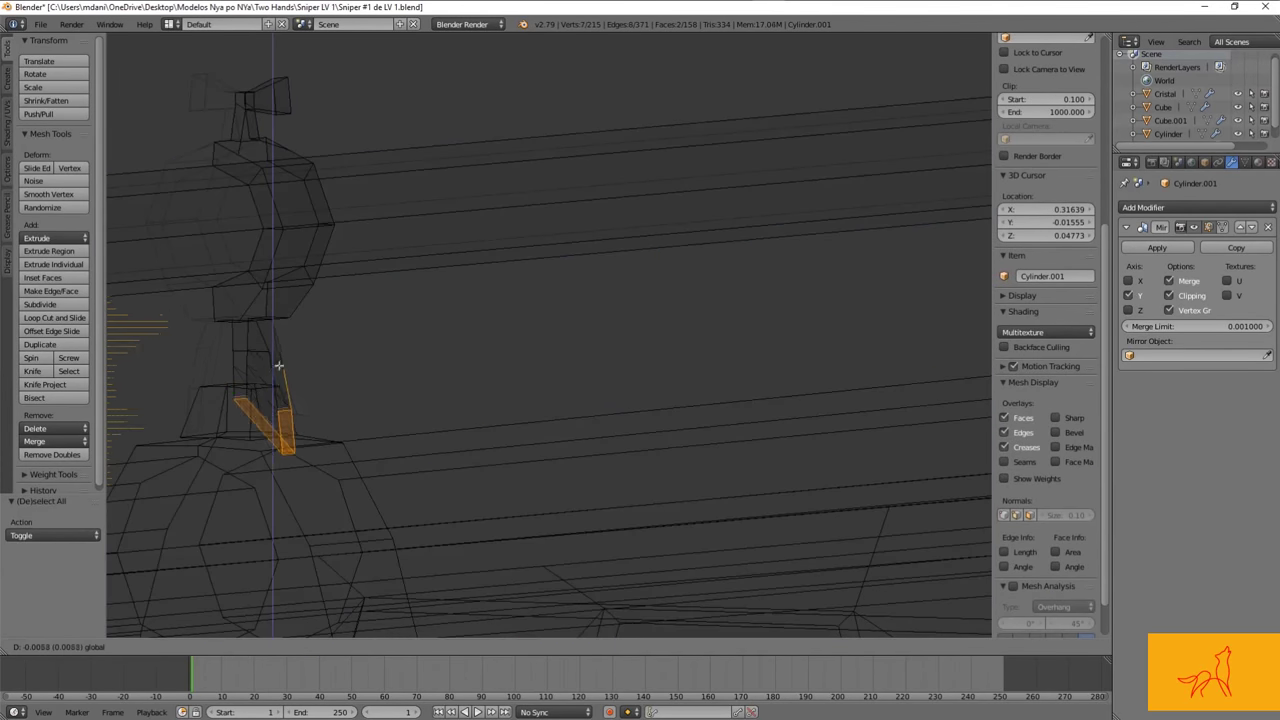
pyautogui.press('z')
pyautogui.moveTo(274, 420); pyautogui.dragTo(277, 385)
# Step: Deselect all and leave the scope's edit mode
pyautogui.press('a')
pyautogui.press('z')
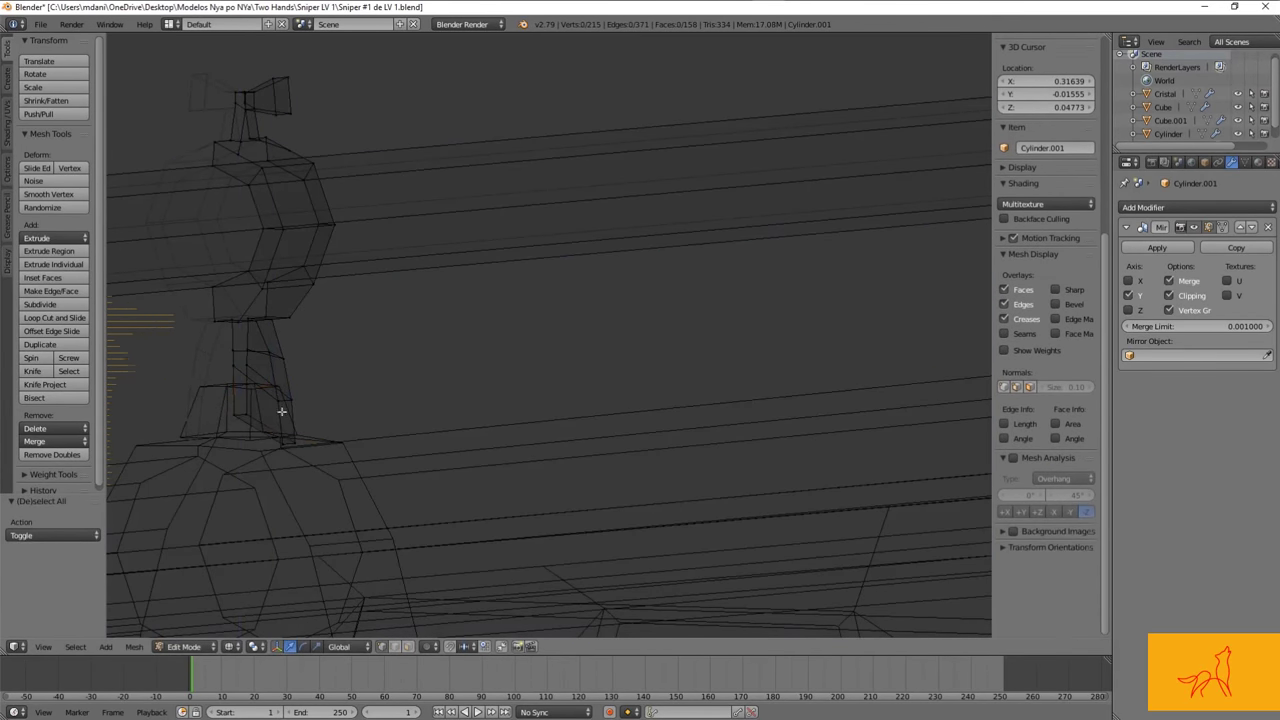
pyautogui.press('z')
pyautogui.press('Tab')
pyautogui.press('z')
pyautogui.scroll(-5, 522, 371)
# Step: Re-enter edit mode on the scope and select its front end face
pyautogui.press('a')
pyautogui.press('z')
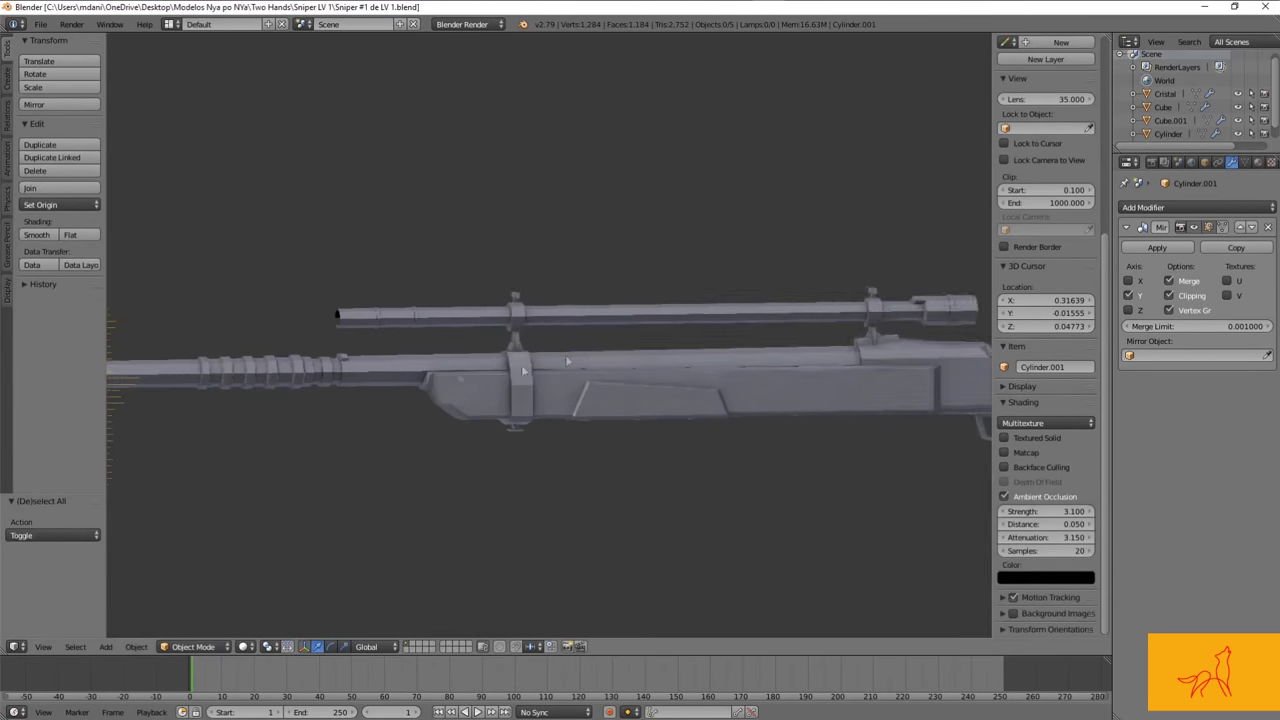
pyautogui.scroll(5, 522, 371)
pyautogui.press('Tab')
pyautogui.press('z')
pyautogui.press('z')
pyautogui.rightClick(444, 413)
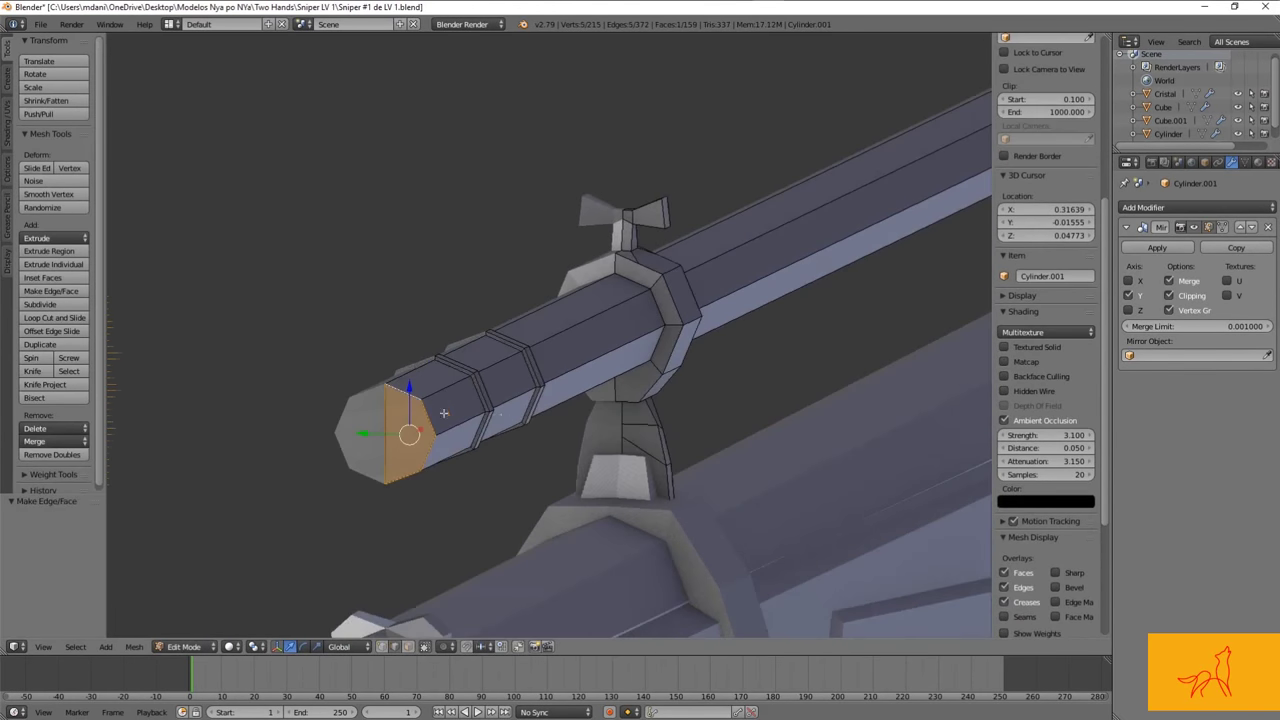
# Step: Cancel the accidental inset and knife-cut a new edge across the scope's front face
pyautogui.press('Escape')
pyautogui.press('k')
pyautogui.scroll(2, 420, 490)
pyautogui.scroll(1, 415, 494)
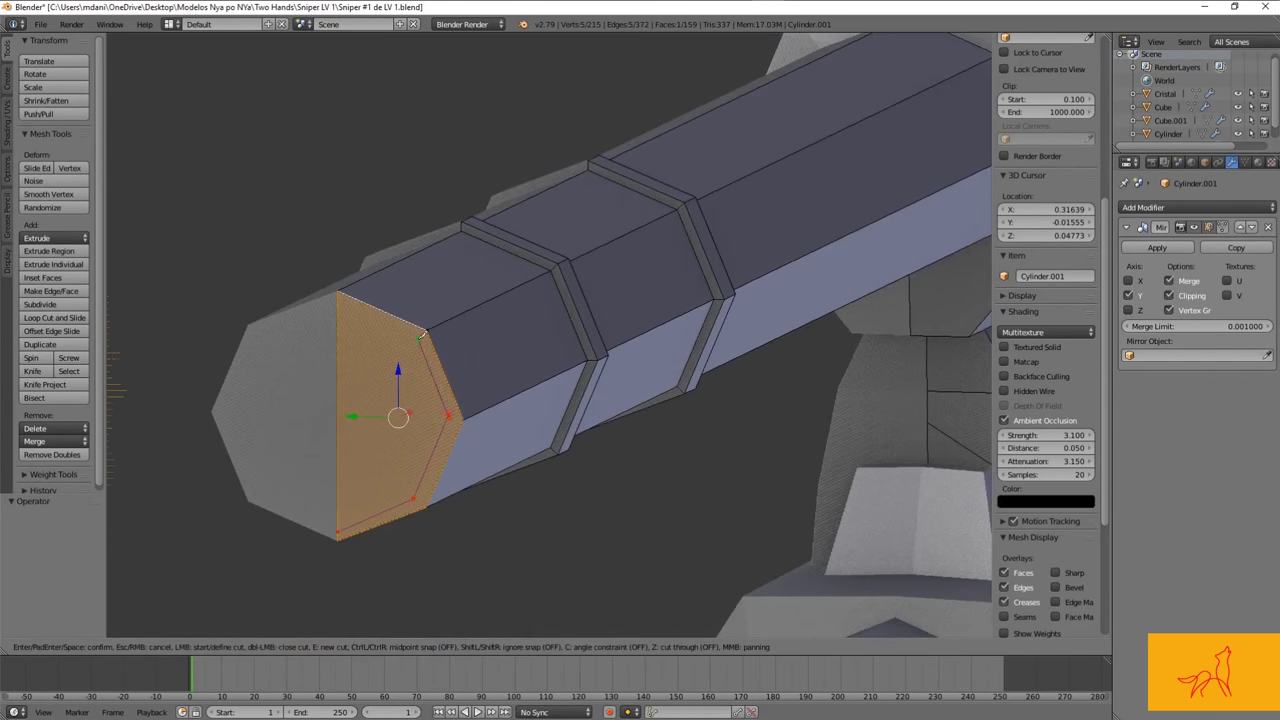
pyautogui.press('a')
pyautogui.press('a')
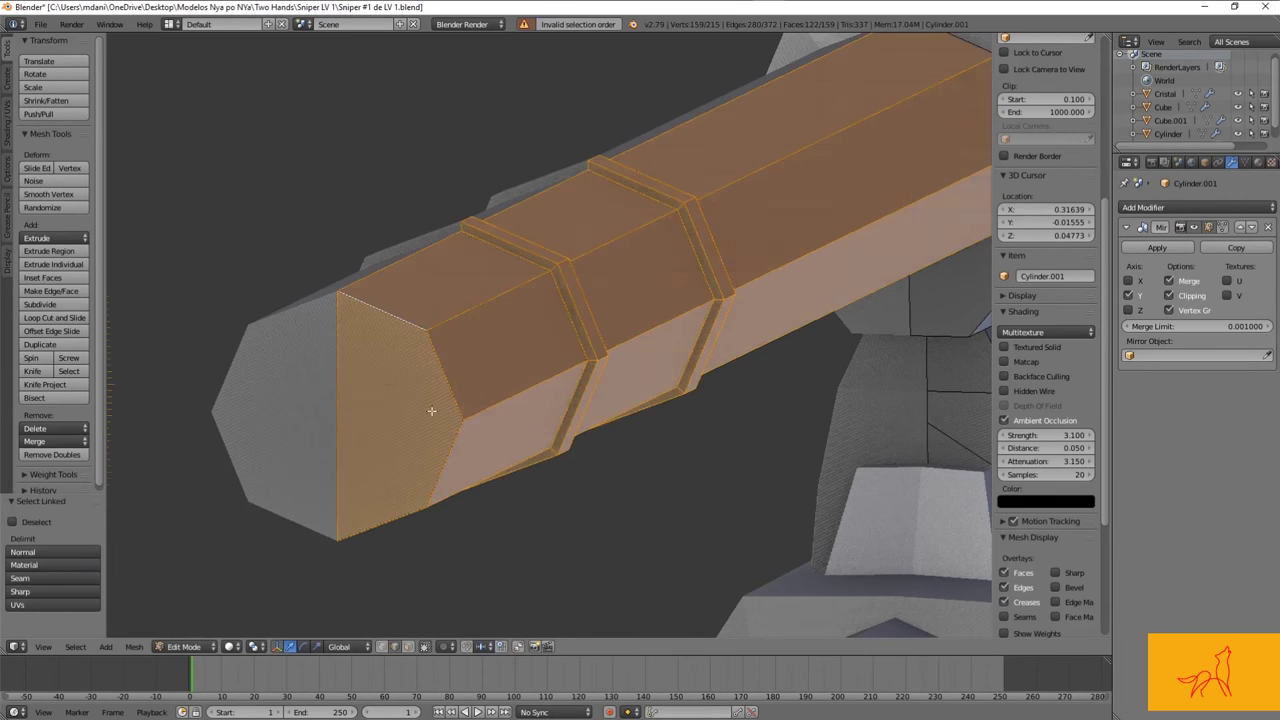
pyautogui.press('a')
pyautogui.press('k')
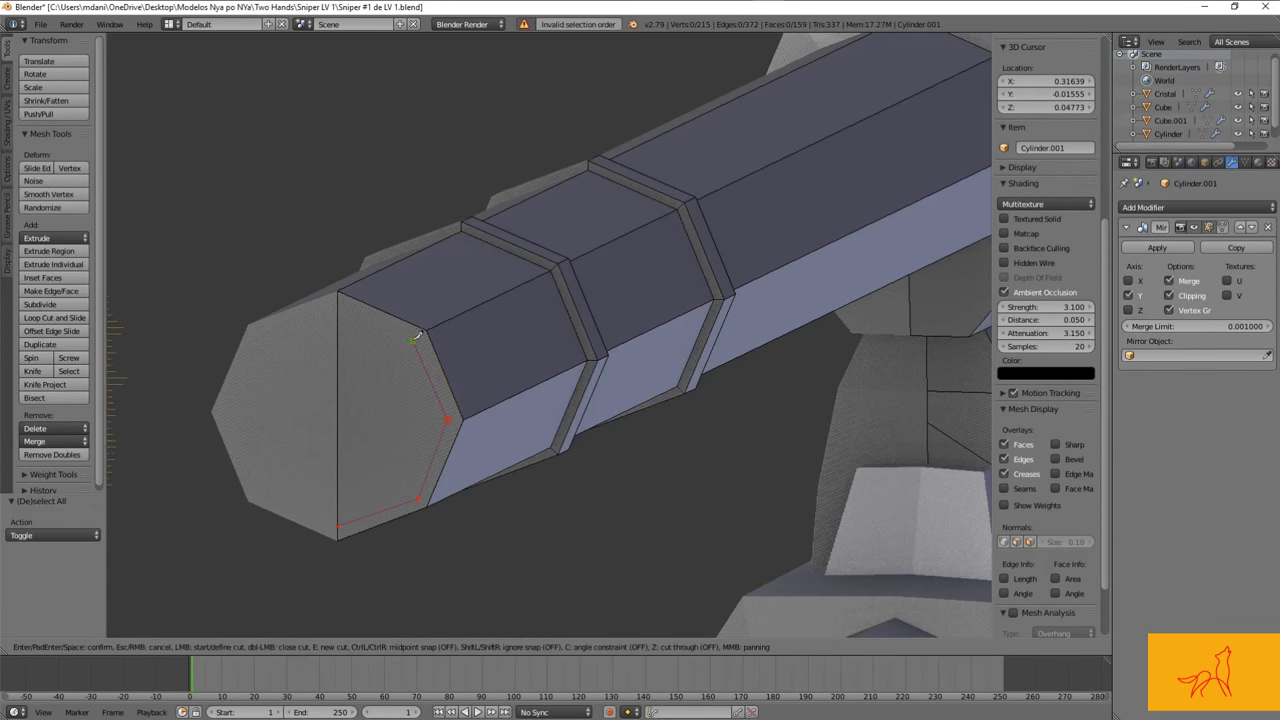
pyautogui.press('Return')
# Step: Leave the scope and open the rifle's Cube body mesh in edit mode
pyautogui.press('Tab')
pyautogui.press('z')
pyautogui.scroll(-4, 496, 400)
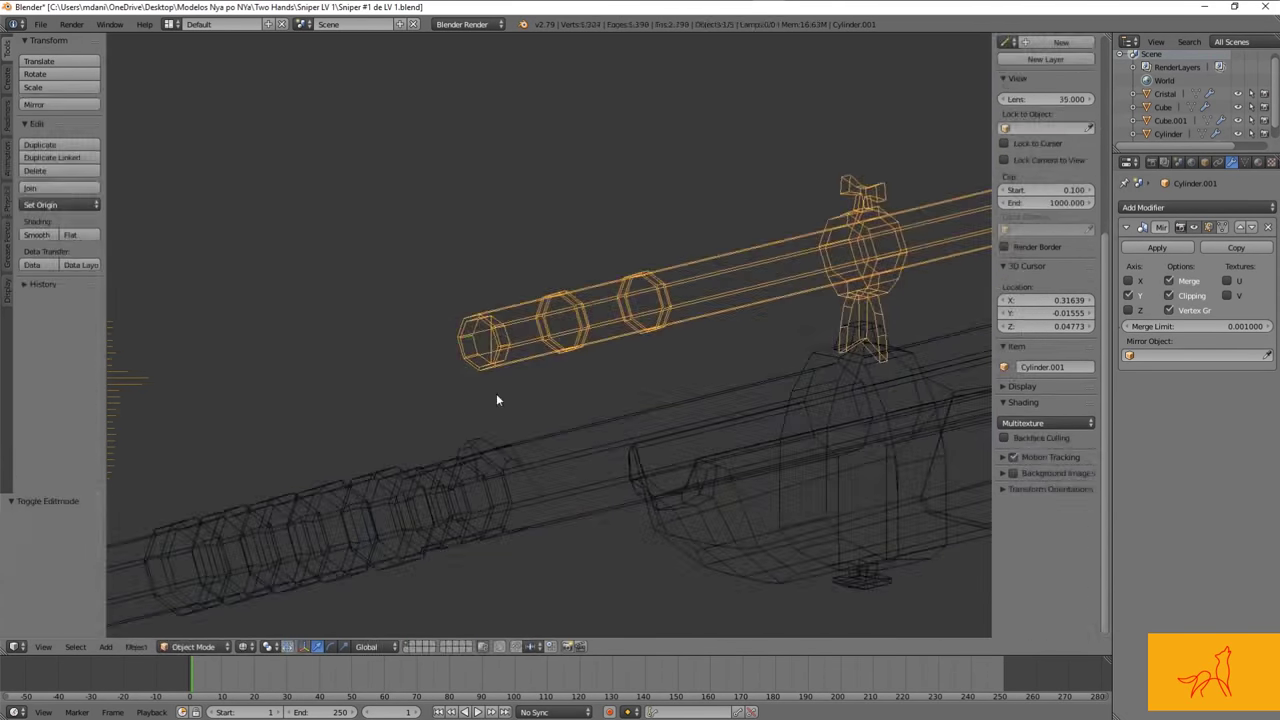
pyautogui.press('z')
pyautogui.scroll(-3, 776, 372)
pyautogui.rightClick(776, 372)
pyautogui.press('Tab')
pyautogui.scroll(3, 600, 380)
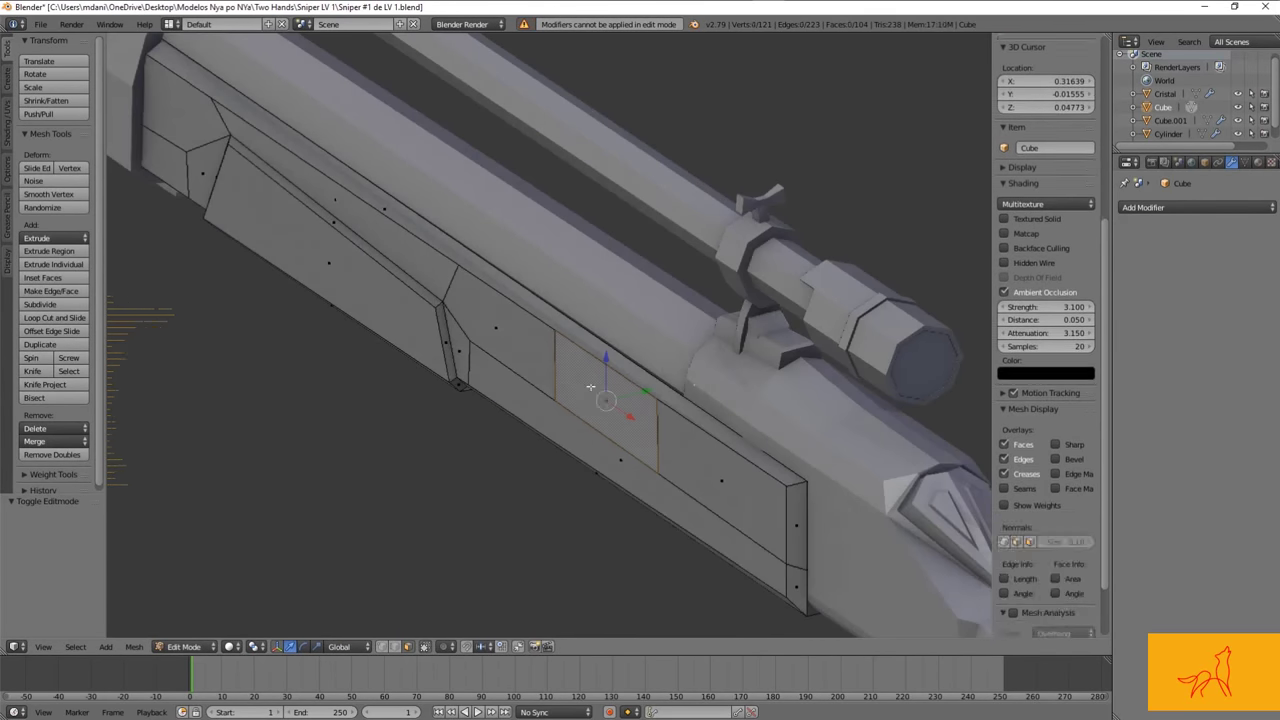
# Step: Extrude a magazine block below the body, then inset and extrude its end face
pyautogui.scroll(2, 772, 364)
pyautogui.click(763, 372)
pyautogui.moveTo(763, 372)
pyautogui.mouseDown(button='middle')
pyautogui.moveTo(729, 398)
pyautogui.moveTo(758, 398)
pyautogui.mouseUp(button='middle')
pyautogui.scroll(3, 740, 390)
pyautogui.click(741, 391)
pyautogui.moveTo(596, 474)
pyautogui.mouseDown(button='middle')
pyautogui.moveTo(540, 421)
pyautogui.moveTo(506, 418)
pyautogui.mouseUp(button='middle')
pyautogui.press('e')
pyautogui.scroll(3, 540, 421)
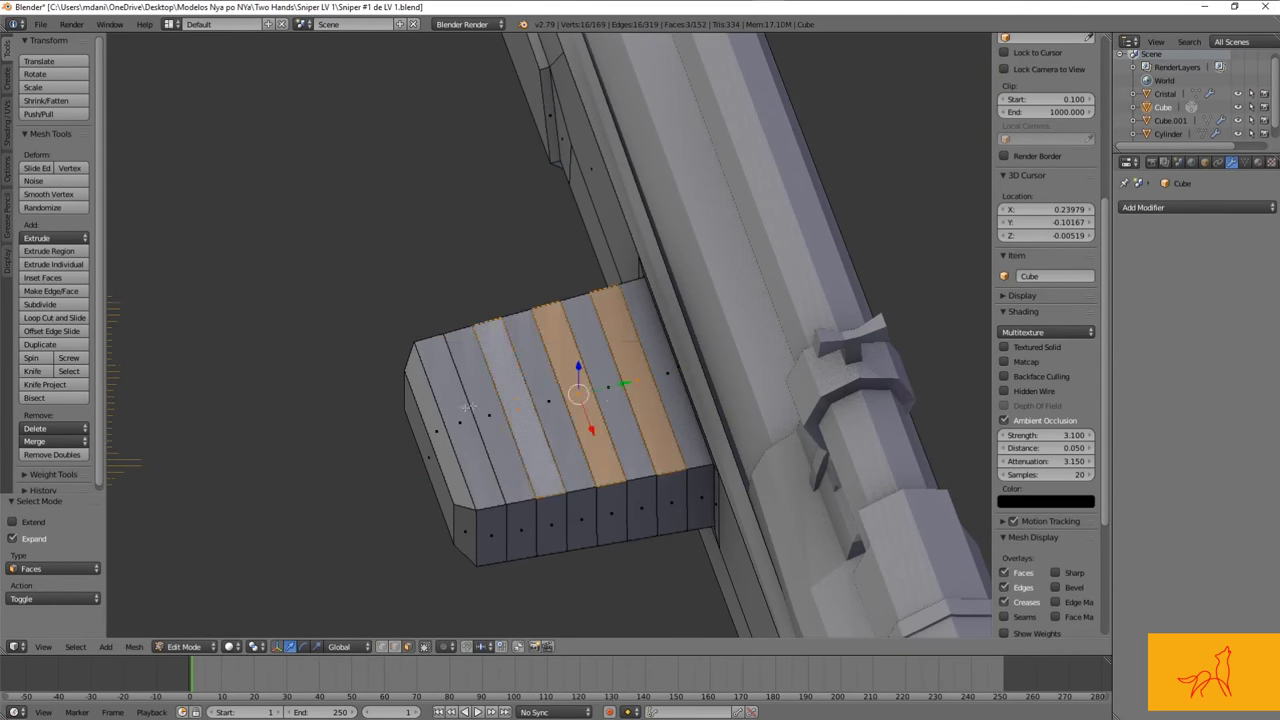
# Step: From a side wireframe view, select alternating faces along the magazine for stripes
pyautogui.moveTo(489, 400); pyautogui.dragTo(557, 471, button='middle')
pyautogui.press('z')
pyautogui.press('KP_3')
pyautogui.keyDown('ctrl'); pyautogui.moveTo(356, 458); pyautogui.dragTo(358, 444); pyautogui.keyUp('ctrl')
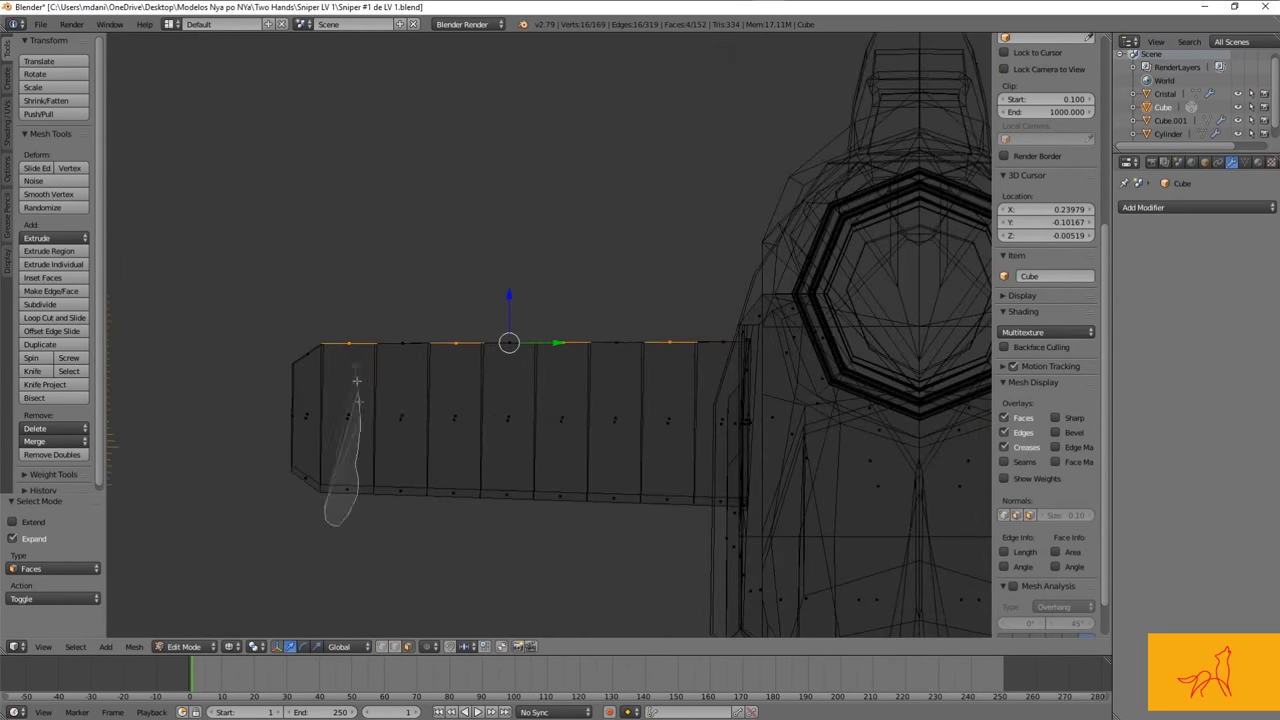
pyautogui.keyDown('ctrl'); pyautogui.moveTo(649, 478); pyautogui.dragTo(650, 470); pyautogui.keyUp('ctrl')
pyautogui.press('z')
pyautogui.moveTo(650, 470); pyautogui.dragTo(600, 410, button='middle')
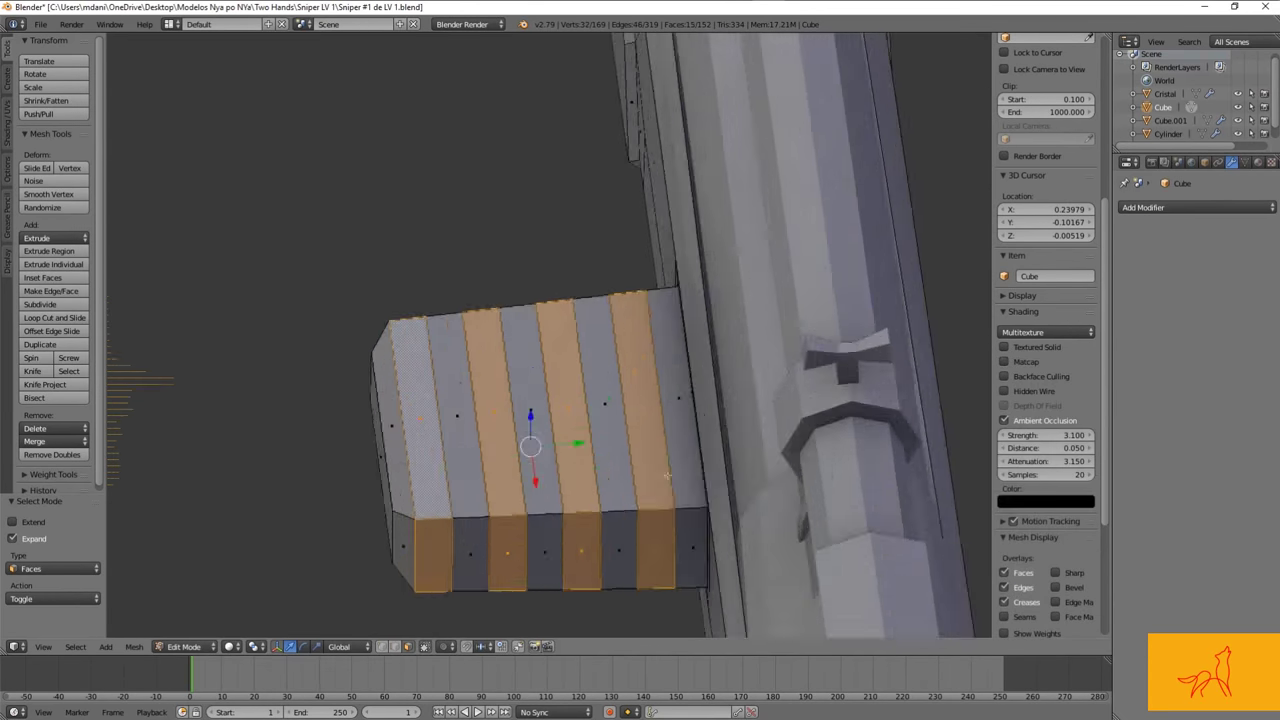
# Step: Raise the selected stripe faces with Extrude > Shrink/Fatten after undoing a first attempt
pyautogui.click(57, 240)
pyautogui.press('Escape')
pyautogui.hotkey('ctrl', 'z')
pyautogui.moveTo(500, 400); pyautogui.dragTo(560, 330, button='middle')
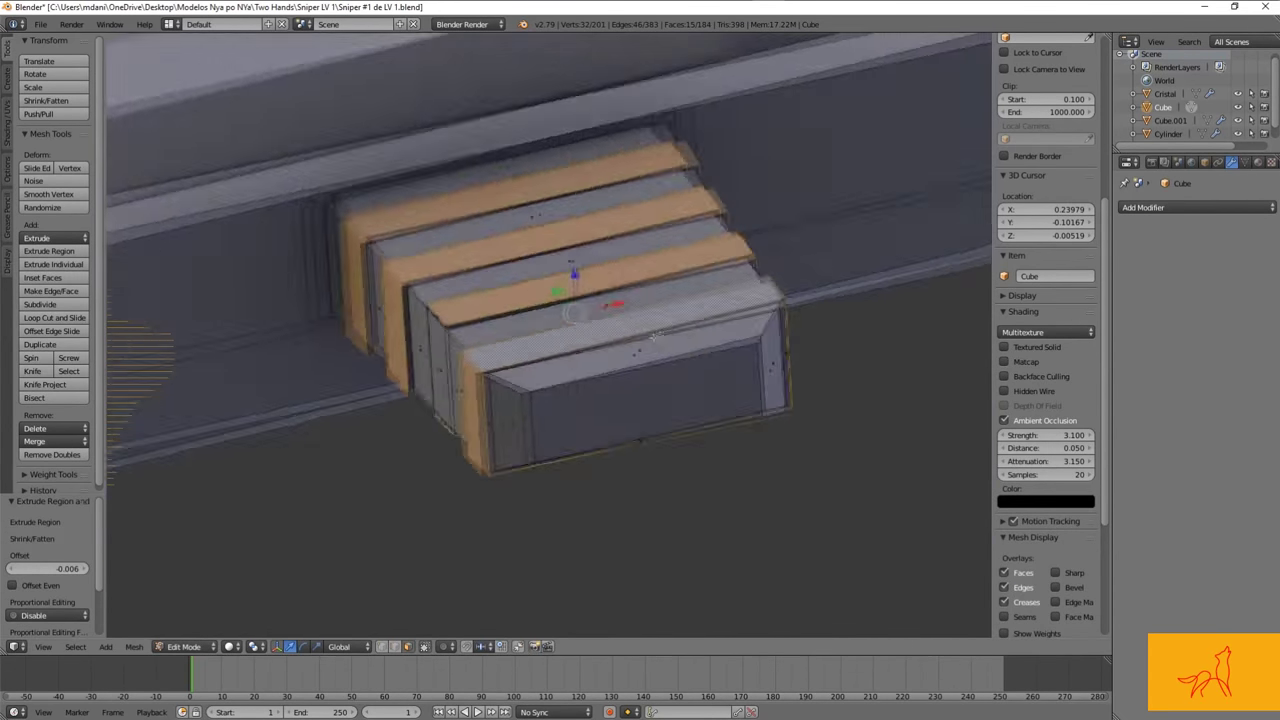
pyautogui.click(88, 262)
pyautogui.press('KP_1')
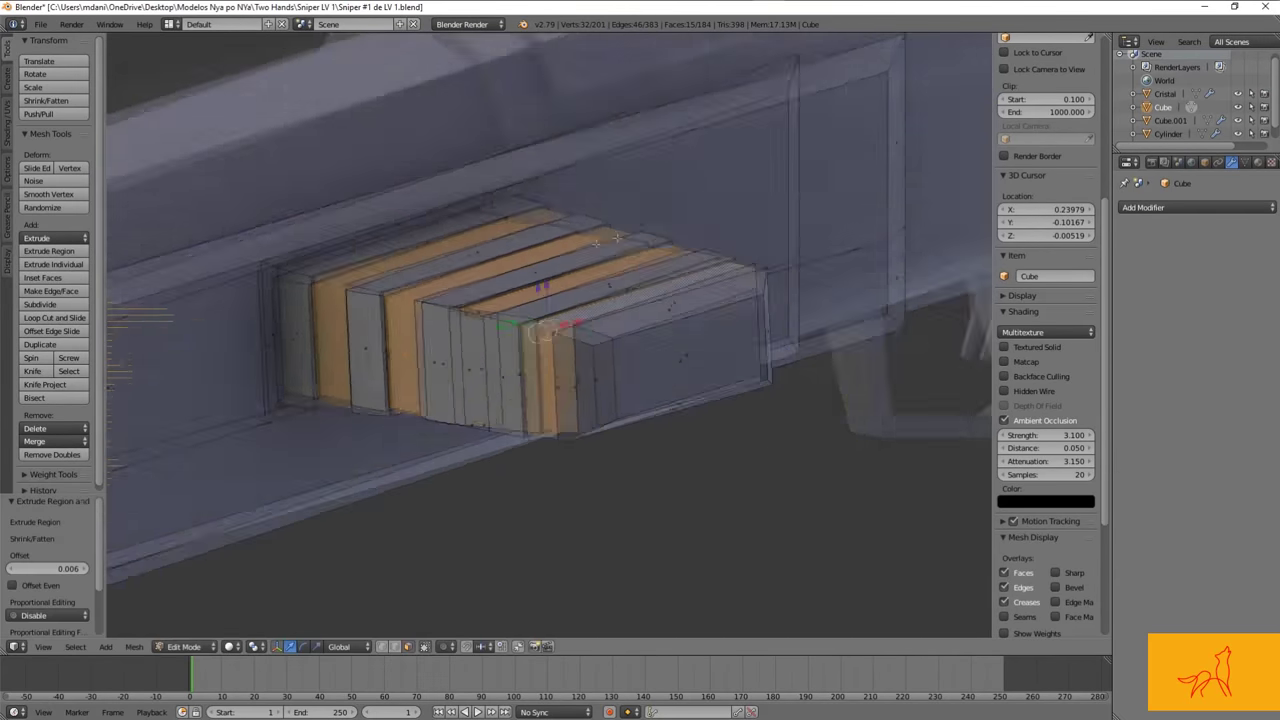
pyautogui.scroll(2, 484, 254)
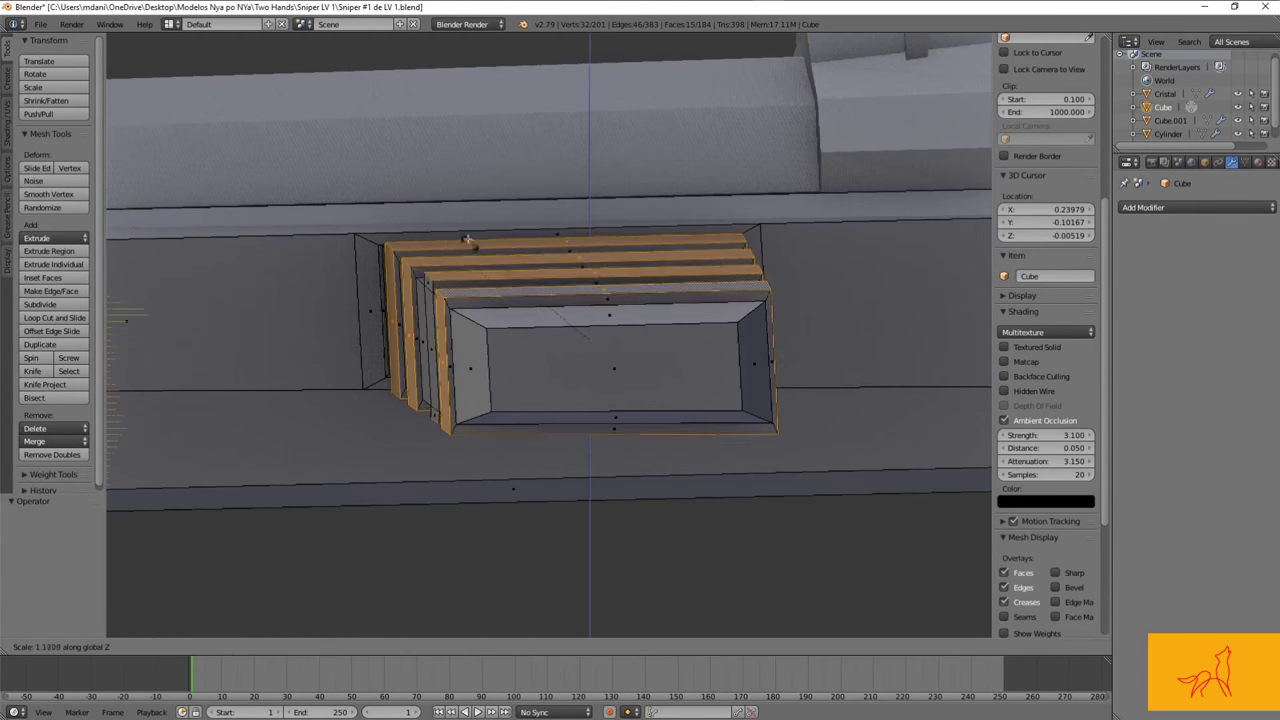
pyautogui.moveTo(474, 259)
pyautogui.mouseDown(button='middle')
pyautogui.moveTo(596, 324)
pyautogui.moveTo(650, 330)
pyautogui.mouseUp(button='middle')
# Step: Cancel a stray knife cut and open the rifle's upper body piece in edit mode
pyautogui.press('Tab')
pyautogui.scroll(-6, 659, 332)
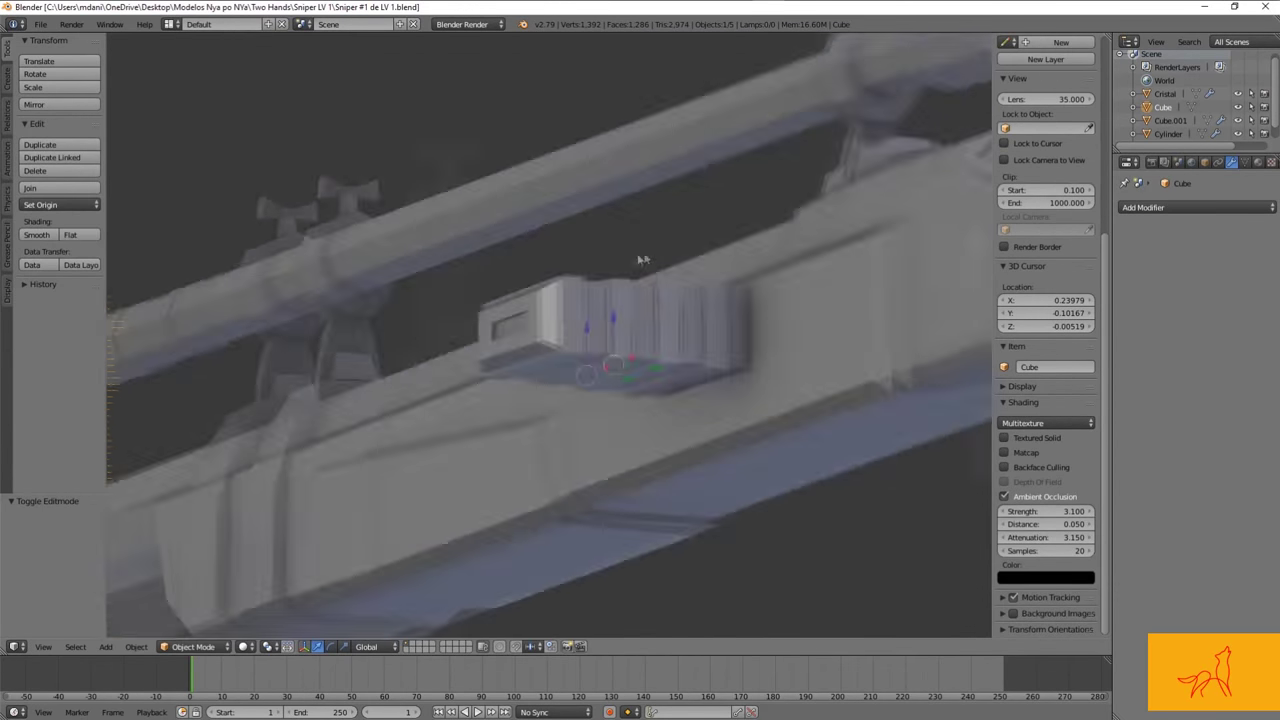
pyautogui.press('Tab')
pyautogui.scroll(6, 570, 395)
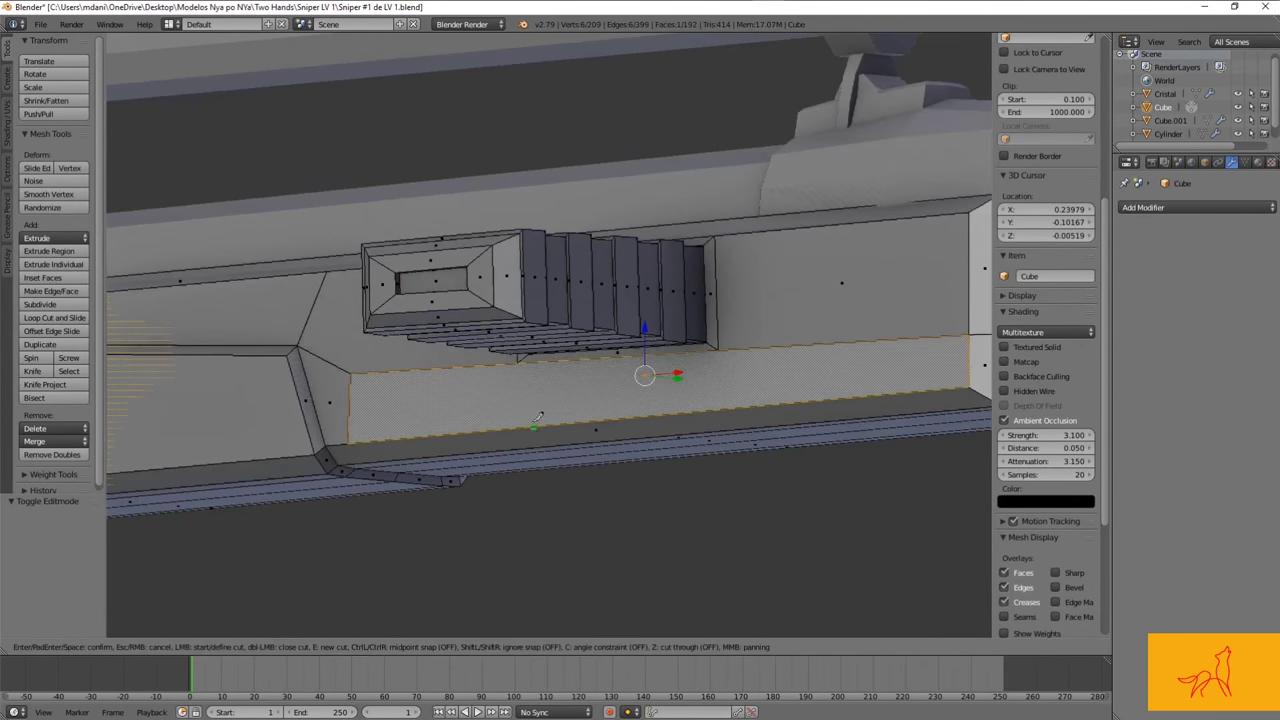
pyautogui.press('Escape')
pyautogui.press('Tab')
pyautogui.scroll(-4, 538, 417)
pyautogui.rightClick(628, 434)
pyautogui.press('Tab')
pyautogui.scroll(4, 622, 292)
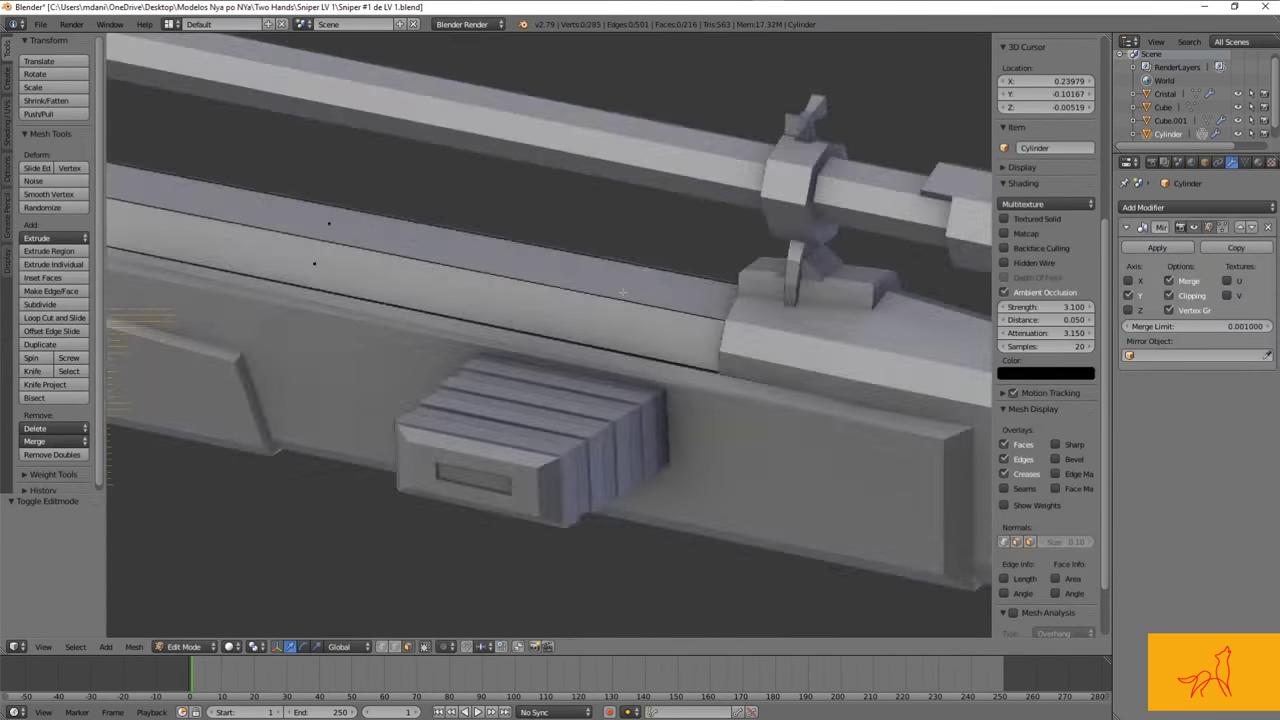
# Step: Add an edge loop along the rifle's upper body
pyautogui.moveTo(622, 292); pyautogui.dragTo(501, 262, button='middle')
pyautogui.hotkey('ctrl', 'r')
pyautogui.click(501, 262)
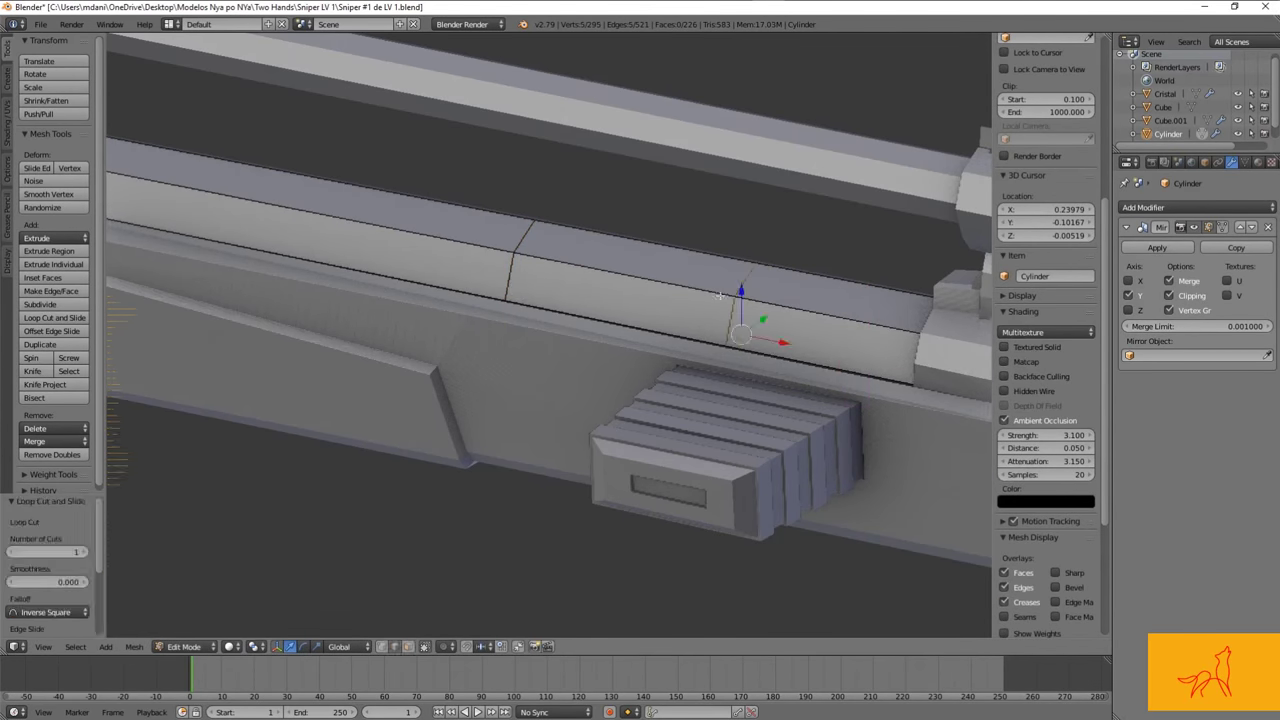
pyautogui.moveTo(703, 307); pyautogui.dragTo(784, 320, button='middle')
# Step: Inset a face on the upper body and extrude it inward into a recess
pyautogui.hotkey('ctrl', 'Tab')
pyautogui.scroll(-3, 748, 262)
pyautogui.scroll(6, 748, 262)
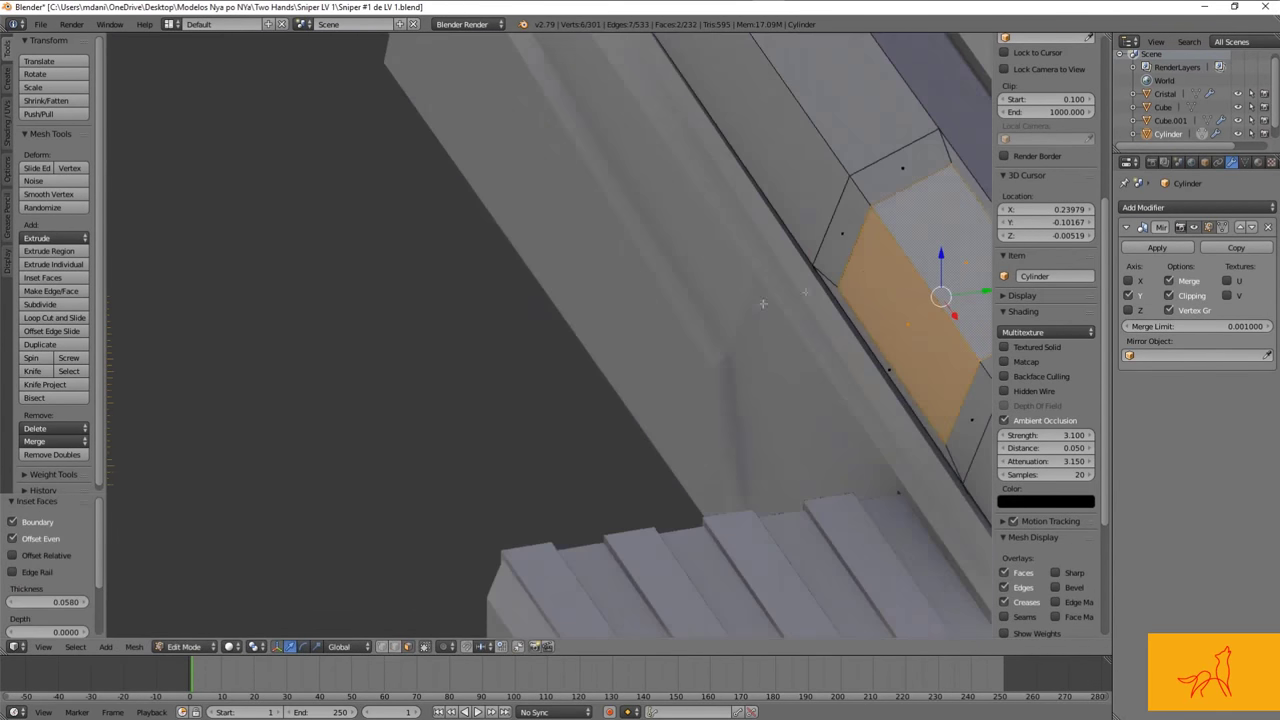
pyautogui.press('i')
pyautogui.click(732, 327)
pyautogui.moveTo(744, 317); pyautogui.dragTo(740, 310, button='middle')
pyautogui.press('e')
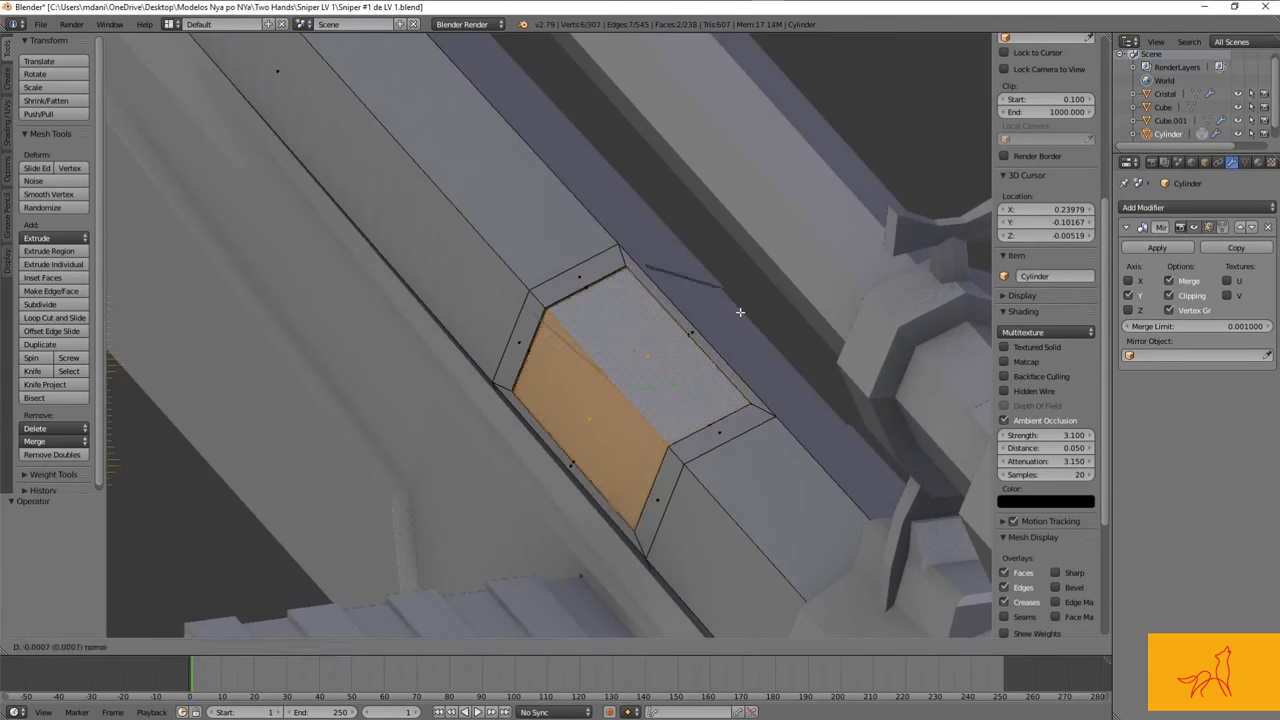
# Step: Apply the Mirror modifier on the upper body
pyautogui.press('Tab')
pyautogui.hotkey('ctrl', 'a')
pyautogui.press('Tab')
pyautogui.keyDown('shift'); pyautogui.rightClick(700, 318); pyautogui.keyUp('shift')
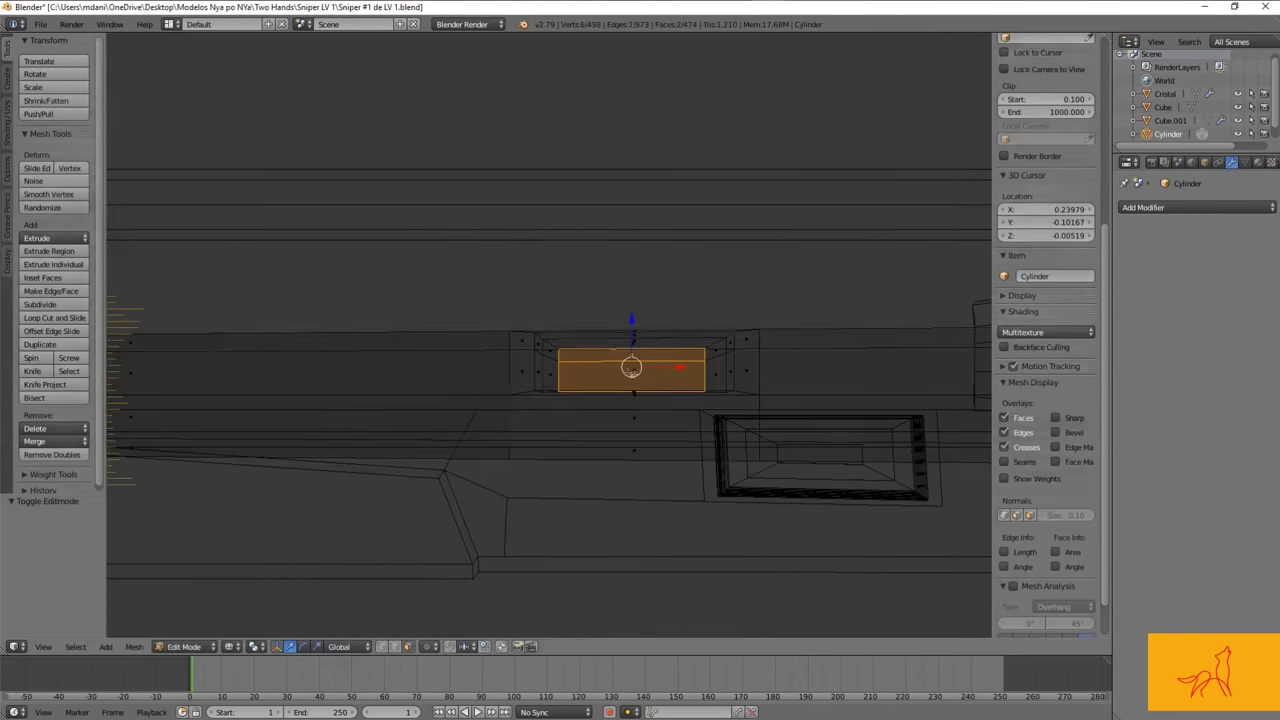
pyautogui.keyDown('shift'); pyautogui.moveTo(725, 439); pyautogui.dragTo(660, 454, button='middle'); pyautogui.keyUp('shift')
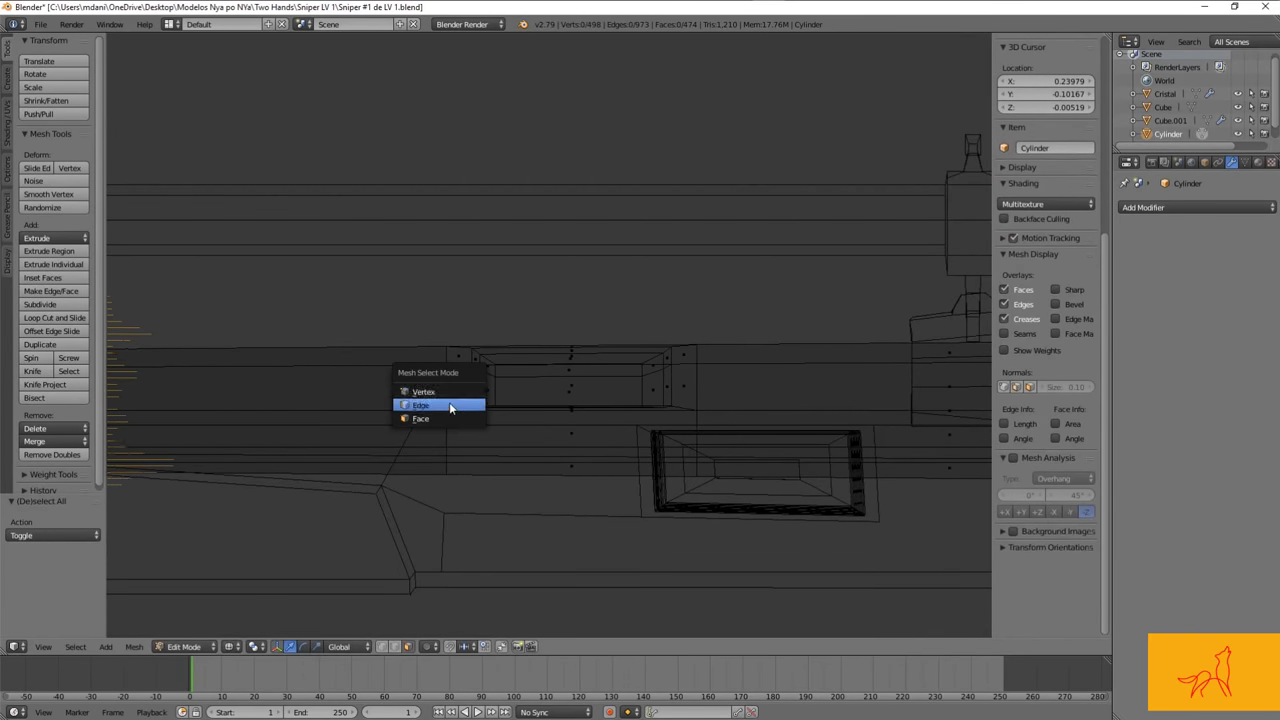
pyautogui.rightClick(700, 372)
# Step: Leave edit mode and select the rifle body carrying the magazine
pyautogui.press('Tab')
pyautogui.press('z')
pyautogui.moveTo(830, 388)
pyautogui.mouseDown(button='middle')
pyautogui.moveTo(749, 406)
pyautogui.moveTo(792, 362)
pyautogui.mouseUp(button='middle')
pyautogui.press('z')
pyautogui.press('z')
pyautogui.rightClick(653, 440)
# Step: Exit the body's edit mode and turn the view toward the stock
pyautogui.press('z')
pyautogui.press('Tab')
pyautogui.scroll(4, 653, 440)
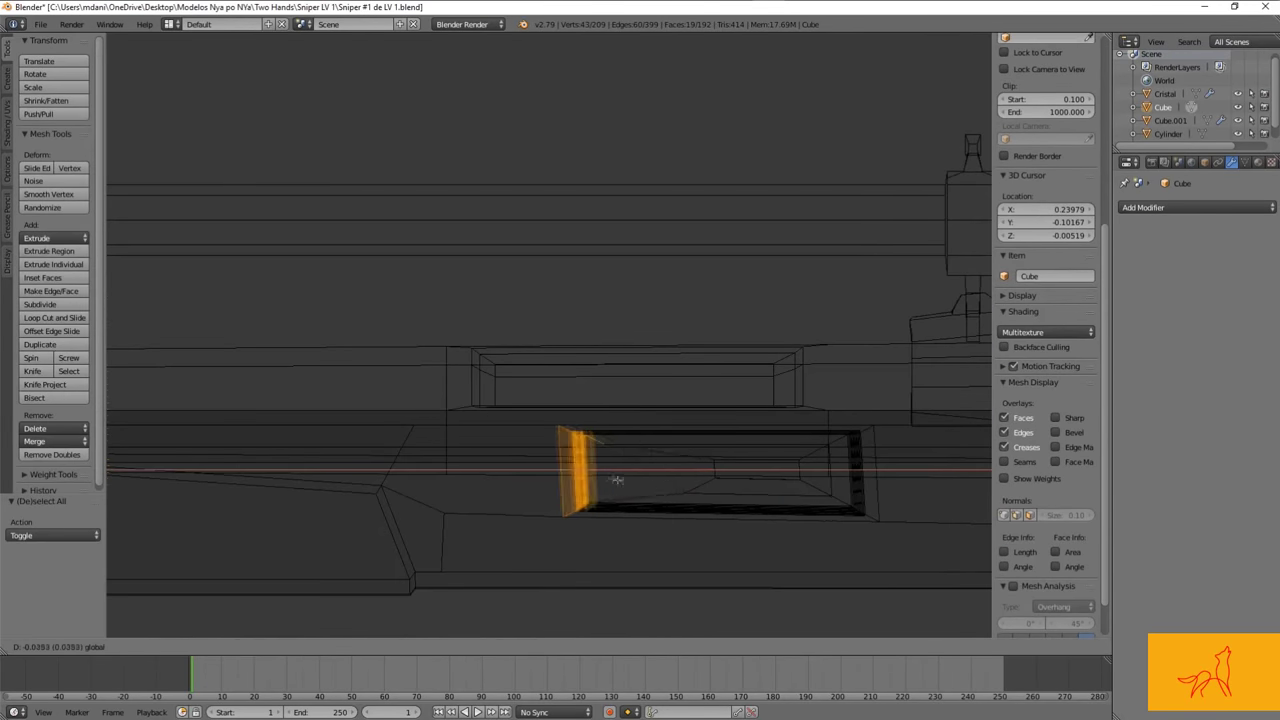
pyautogui.press('Tab')
pyautogui.scroll(-4, 627, 467)
pyautogui.press('z')
pyautogui.moveTo(627, 467)
pyautogui.mouseDown(button='middle')
pyautogui.moveTo(570, 552)
pyautogui.moveTo(723, 475)
pyautogui.mouseUp(button='middle')
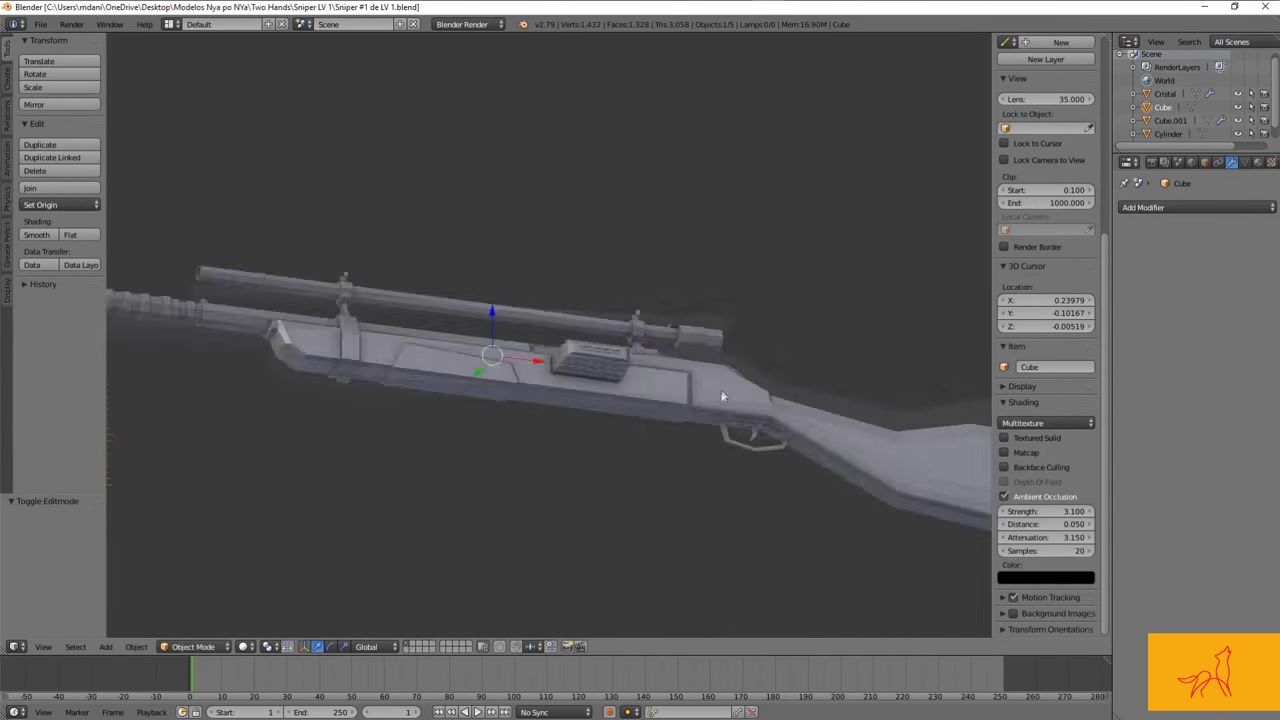
pyautogui.press('z')
pyautogui.scroll(5, 723, 475)
pyautogui.scroll(-4, 614, 463)
# Step: Select a side face of the stock and inset it into a recessed panel
pyautogui.press('z')
pyautogui.moveTo(557, 420); pyautogui.dragTo(450, 462, button='middle')
pyautogui.scroll(5, 450, 462)
pyautogui.rightClick(580, 371)
pyautogui.press('Tab')
pyautogui.press('z')
pyautogui.rightClick(620, 380)
pyautogui.press('z')
pyautogui.moveTo(805, 383); pyautogui.dragTo(843, 387, button='middle')
pyautogui.press('i')
pyautogui.click(743, 401)
pyautogui.press('Tab')
pyautogui.press('Tab')
pyautogui.press('Tab')
# Step: Save the file over the existing version
pyautogui.moveTo(703, 376)
pyautogui.mouseDown(button='middle')
pyautogui.moveTo(667, 428)
pyautogui.moveTo(481, 464)
pyautogui.moveTo(826, 418)
pyautogui.mouseUp(button='middle')
pyautogui.moveTo(778, 369); pyautogui.dragTo(559, 473, button='middle')
pyautogui.hotkey('ctrl', 's')
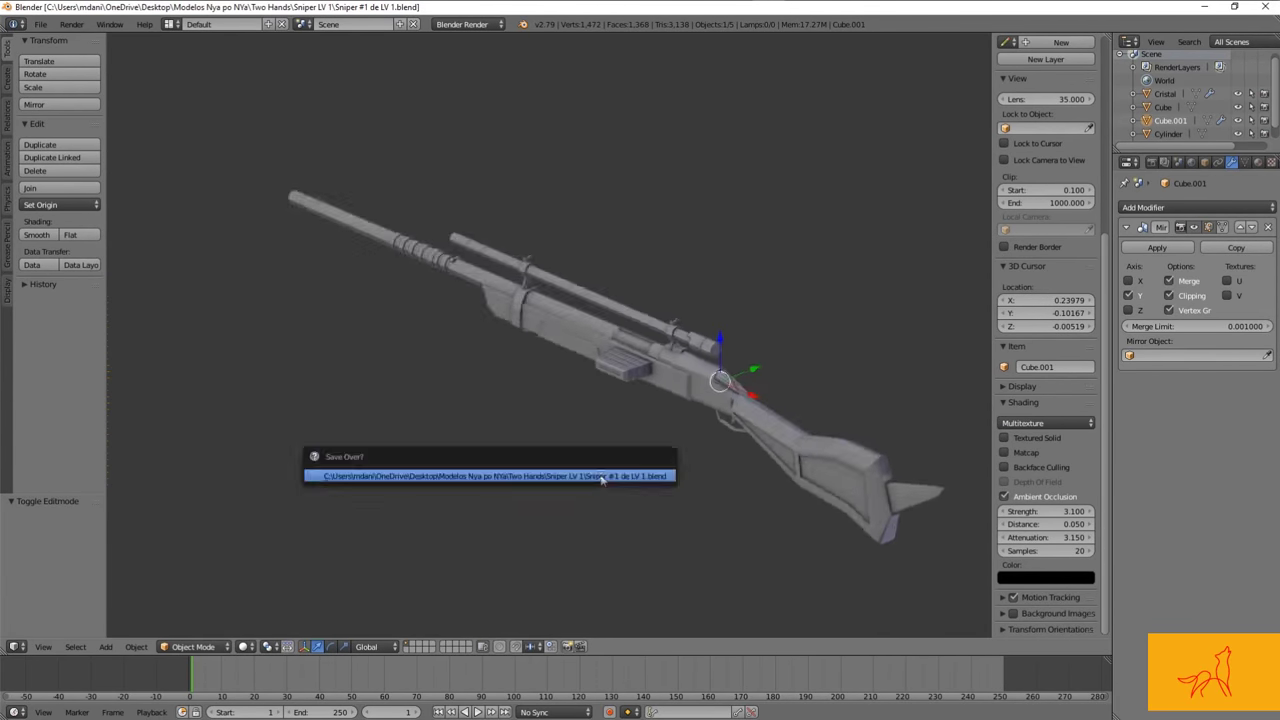
pyautogui.click(654, 463)
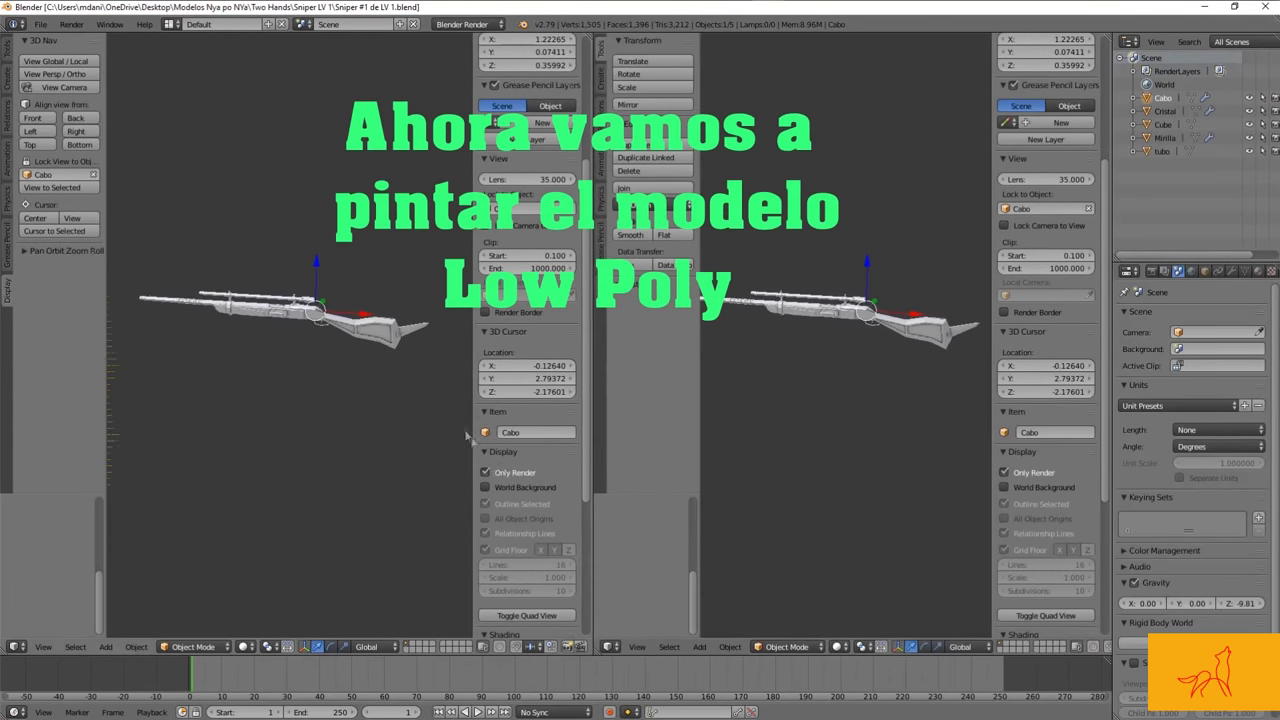
# Step: Hide the side panels and change the editor type of the right-hand view
pyautogui.press('n')
pyautogui.press('t')
pyautogui.press('n')
pyautogui.click(609, 646)
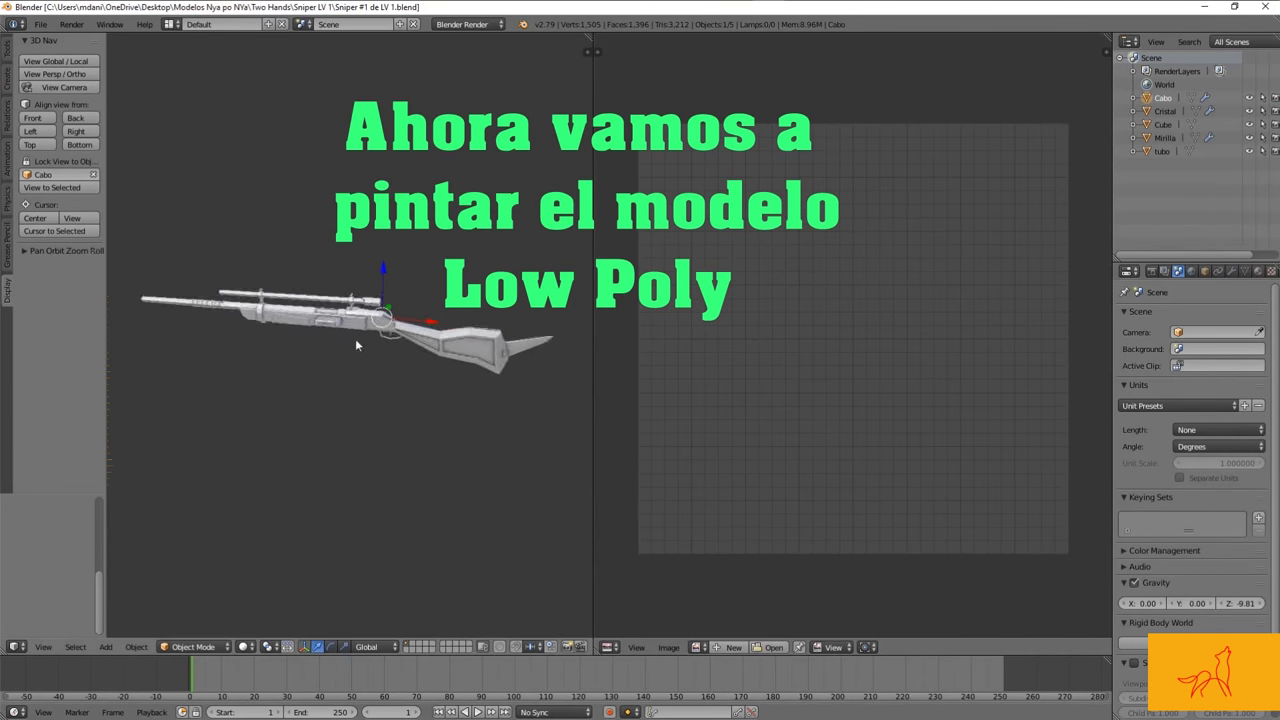
pyautogui.moveTo(357, 345)
pyautogui.mouseDown(button='middle')
pyautogui.moveTo(420, 297)
pyautogui.moveTo(400, 322)
pyautogui.mouseUp(button='middle')
pyautogui.scroll(-3, 440, 295)
pyautogui.scroll(3, 354, 320)
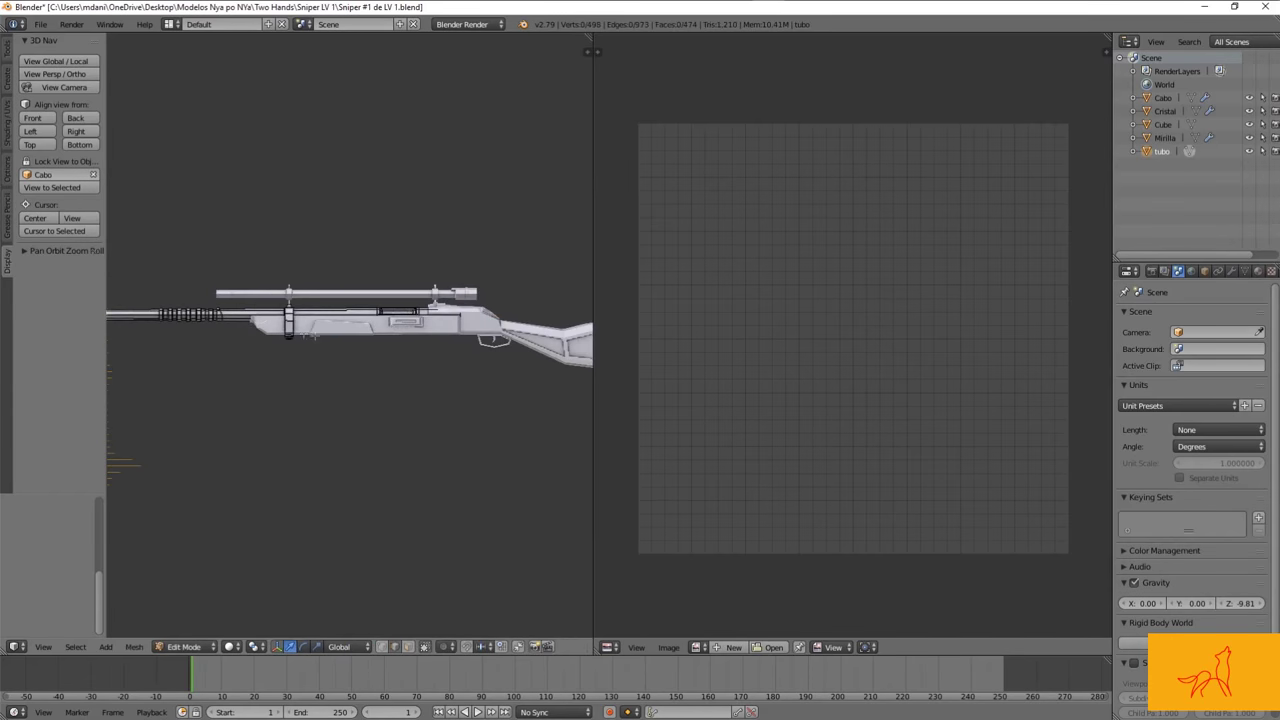
# Step: Unwrap the tube mesh and load the 100_Degradados_Gratis gradient image in the UV editor
pyautogui.press('u')
pyautogui.click(357, 354)
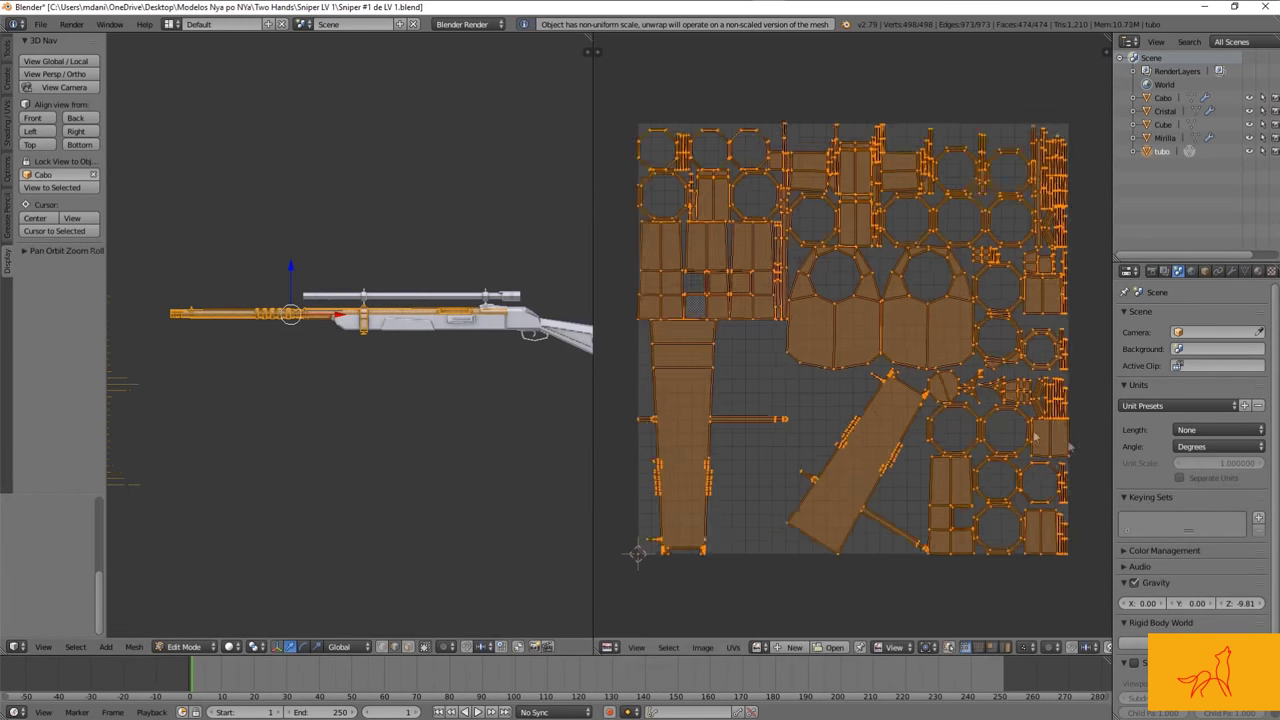
pyautogui.click(608, 647)
pyautogui.click(834, 647)
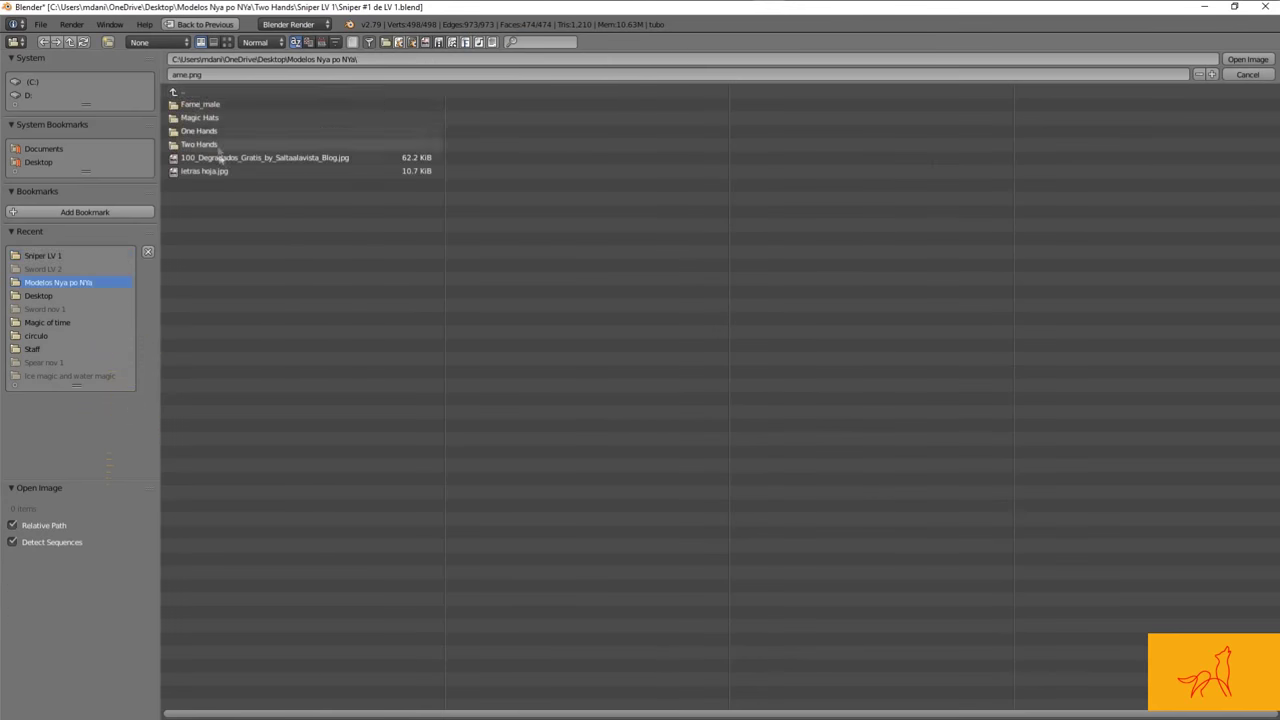
pyautogui.doubleClick(265, 157)
pyautogui.scroll(5, 850, 337)
pyautogui.scroll(3, 453, 381)
pyautogui.scroll(1, 453, 381)
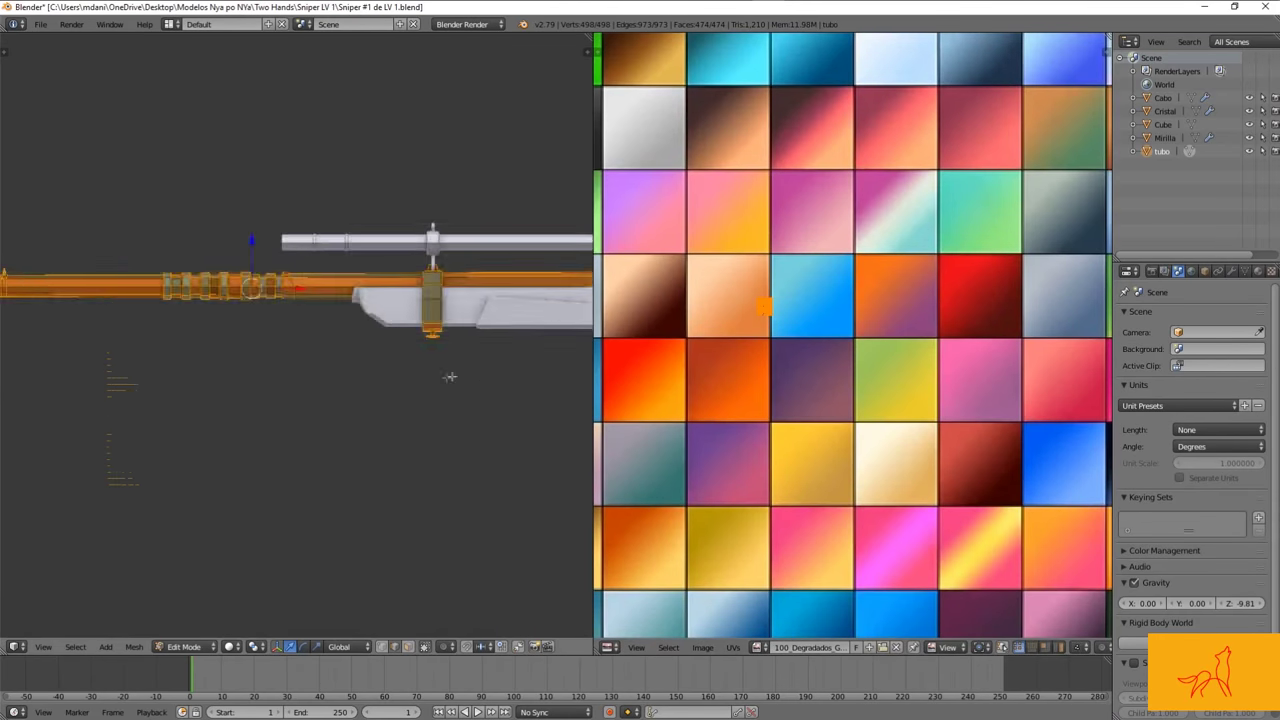
pyautogui.scroll(3, 866, 337)
pyautogui.scroll(-5, 866, 337)
pyautogui.press('g')
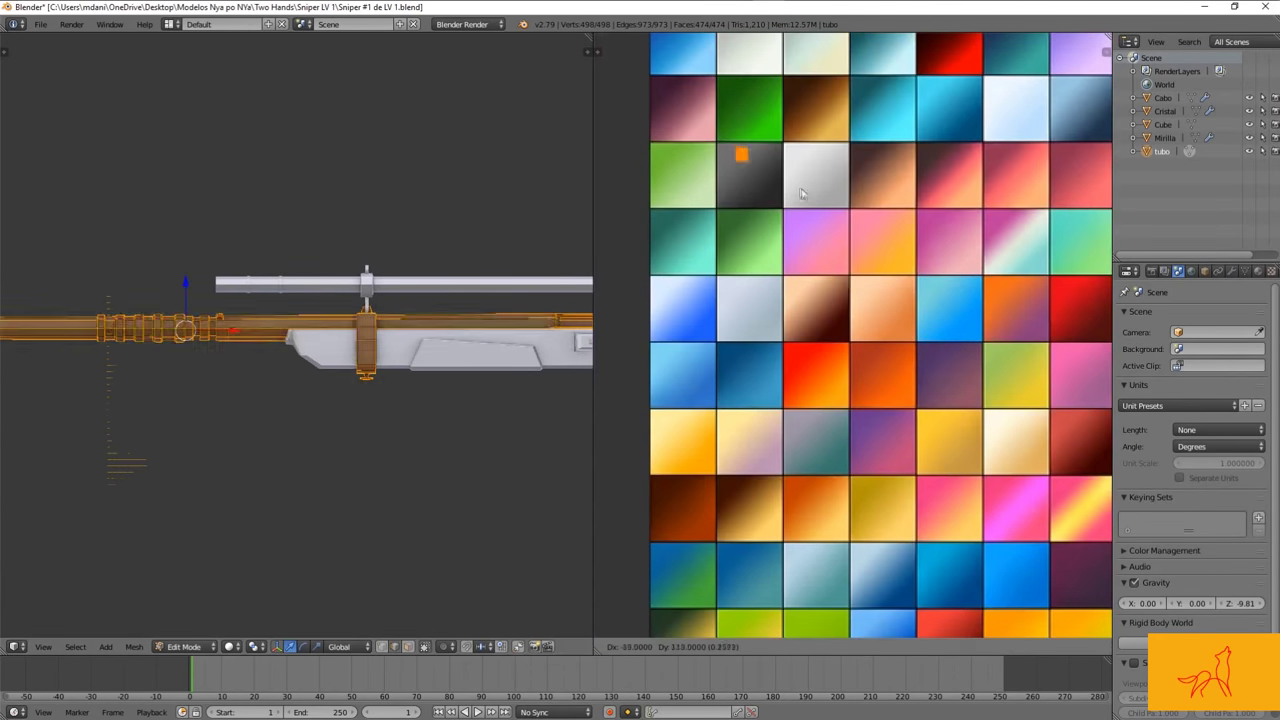
# Step: Confirm the grey UV placement and preview the tube's texture in Object Mode
pyautogui.click(873, 228)
pyautogui.press('Tab')
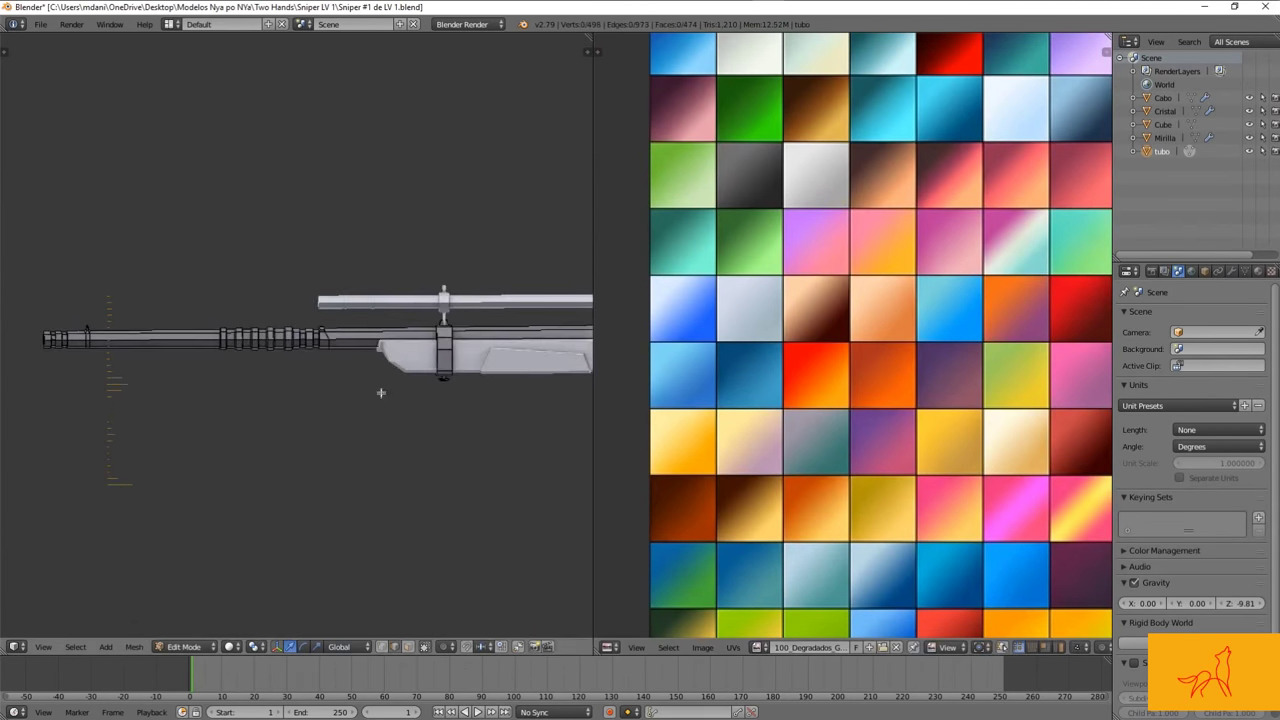
pyautogui.scroll(3, 403, 347)
pyautogui.scroll(2, 403, 347)
pyautogui.scroll(3, 253, 296)
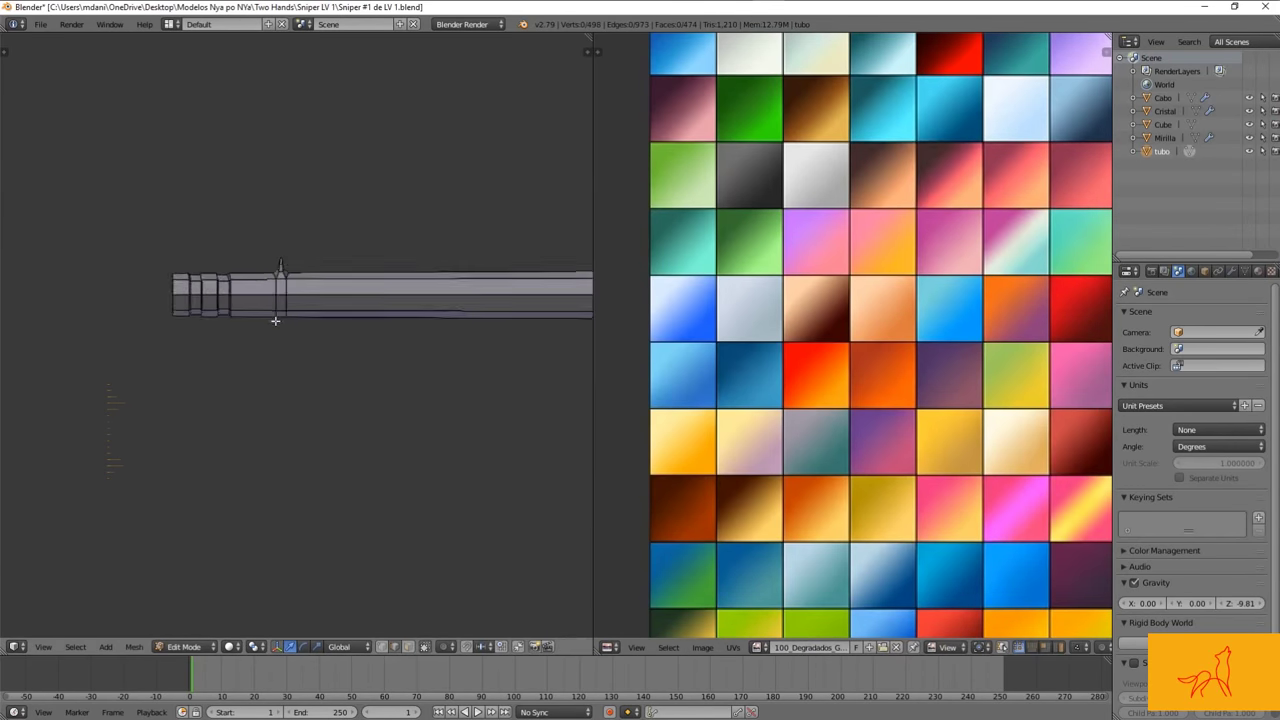
pyautogui.scroll(2, 225, 266)
# Step: Frame the tube and grow the face selection across its ring bands
pyautogui.press('t')
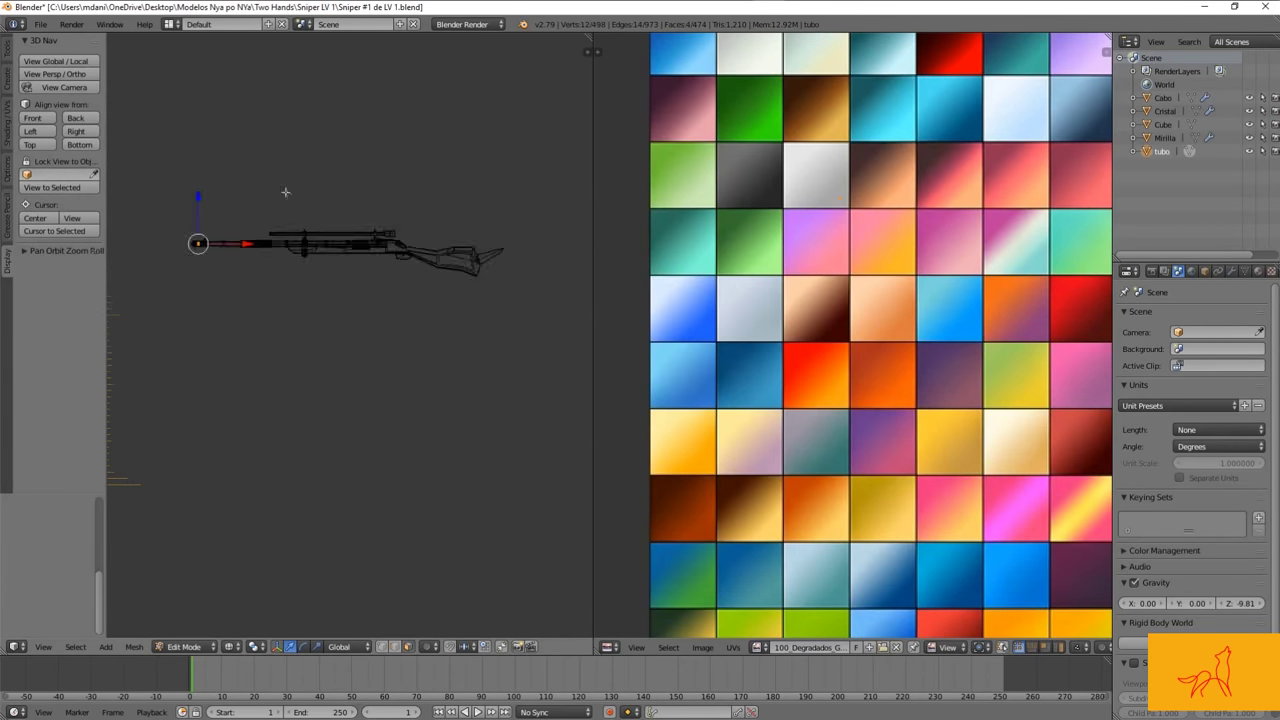
pyautogui.press('KP_Decimal')
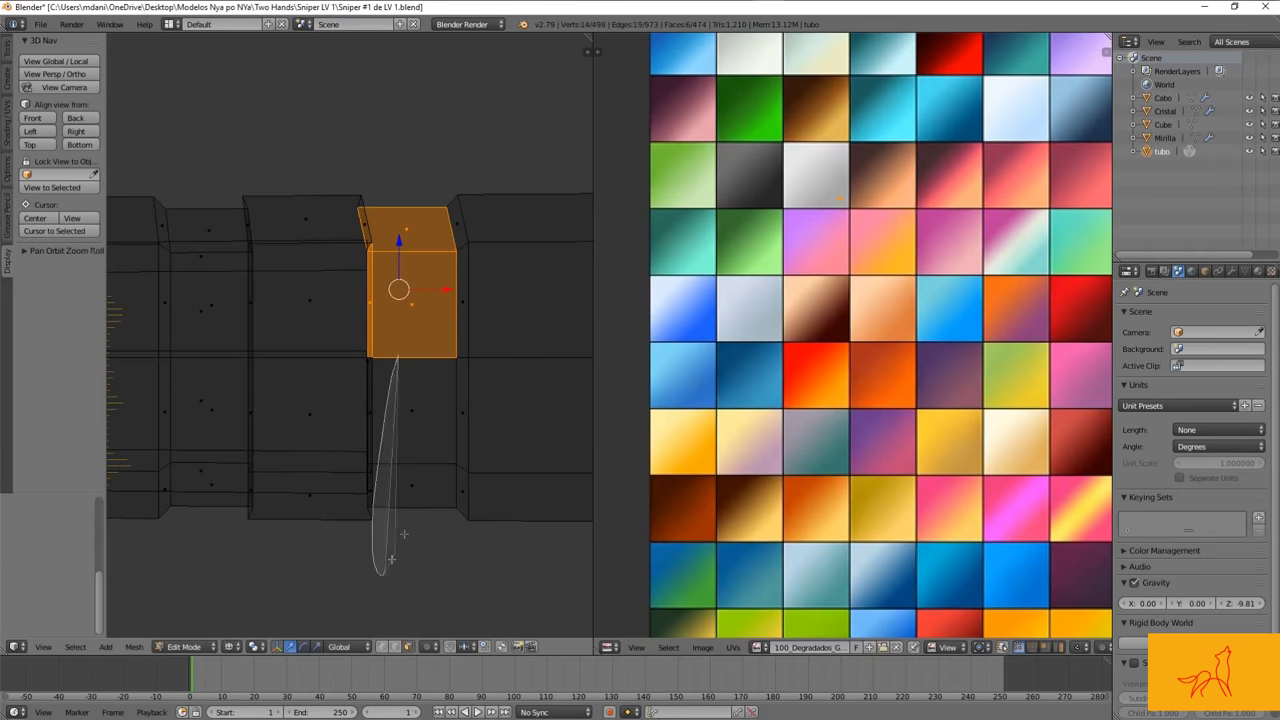
pyautogui.press('ctrl+KP_Add')
pyautogui.moveTo(404, 534); pyautogui.dragTo(385, 365, button='middle')
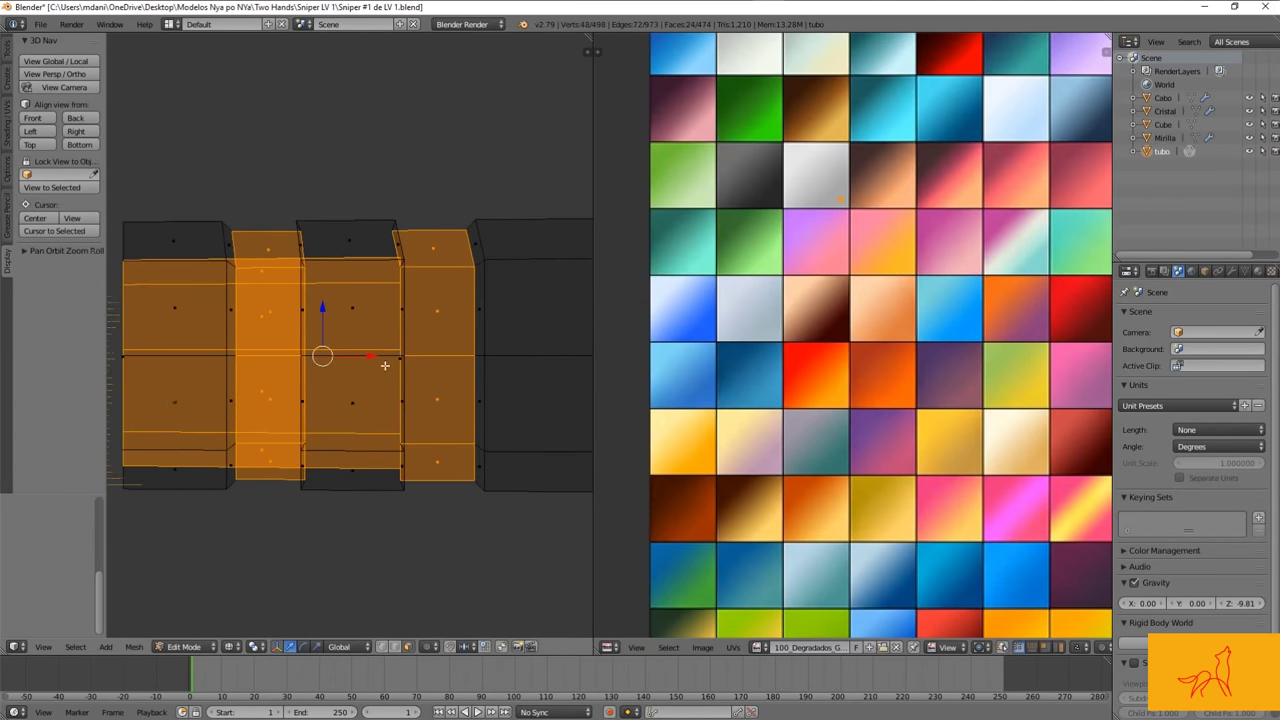
pyautogui.scroll(-2, 465, 345)
pyautogui.scroll(-1, 903, 275)
# Step: Toggle between Object and Edit Mode and wireframe display to inspect the tube rings
pyautogui.press('Tab')
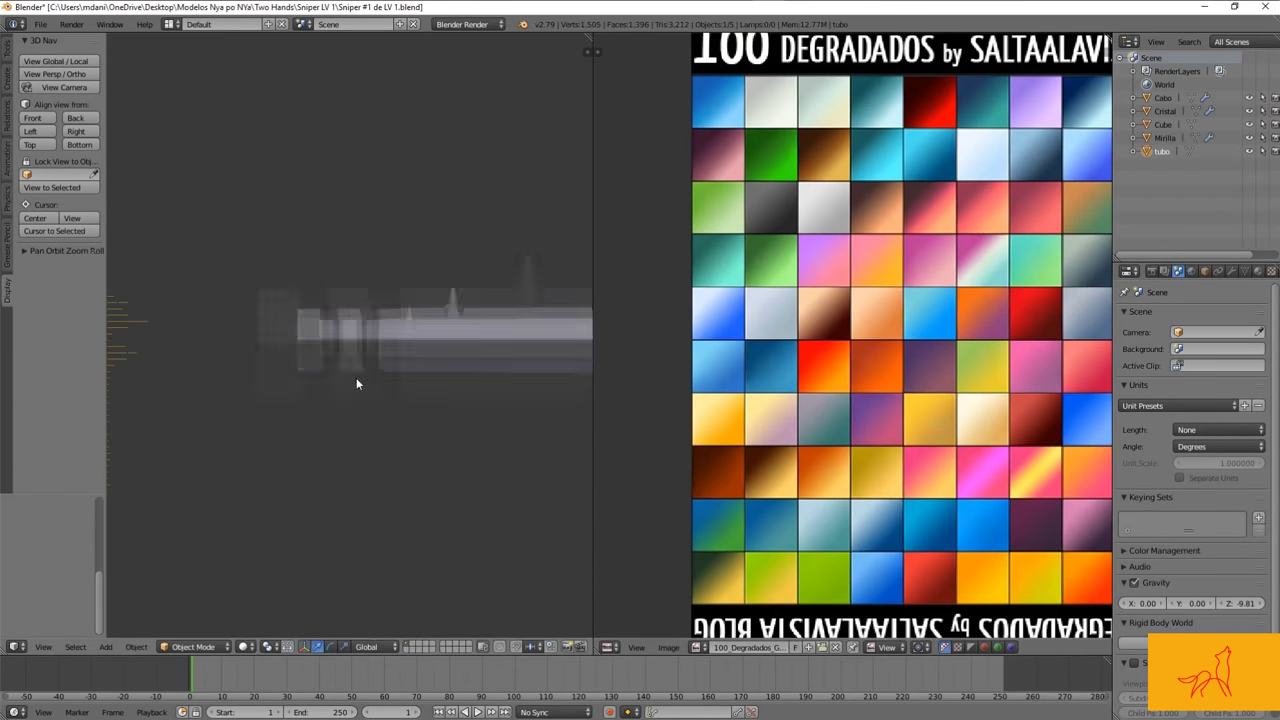
pyautogui.press('Tab')
pyautogui.press('Tab')
pyautogui.press('z')
pyautogui.press('Tab')
pyautogui.press('z')
pyautogui.press('k')
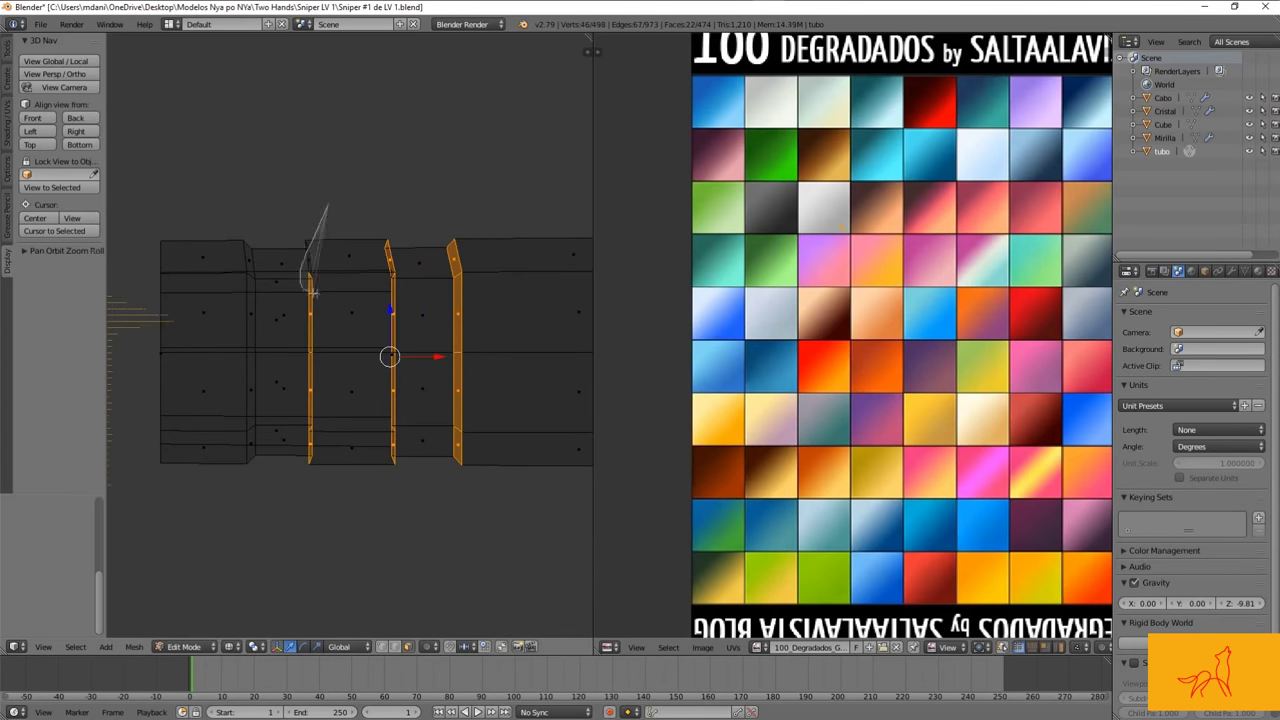
pyautogui.scroll(-3, 413, 374)
pyautogui.scroll(-2, 467, 365)
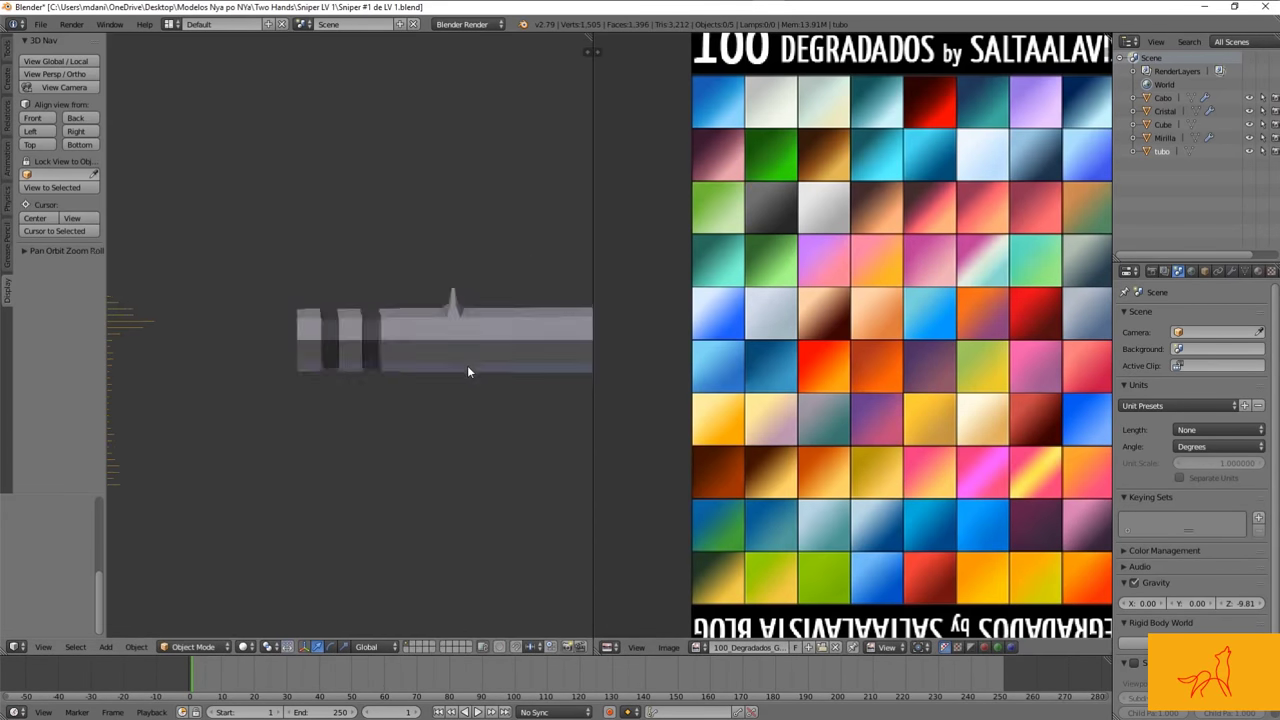
pyautogui.scroll(-2, 420, 370)
pyautogui.scroll(-2, 413, 367)
# Step: Select the whole tube mesh and check its texture in Object Mode
pyautogui.press('a')
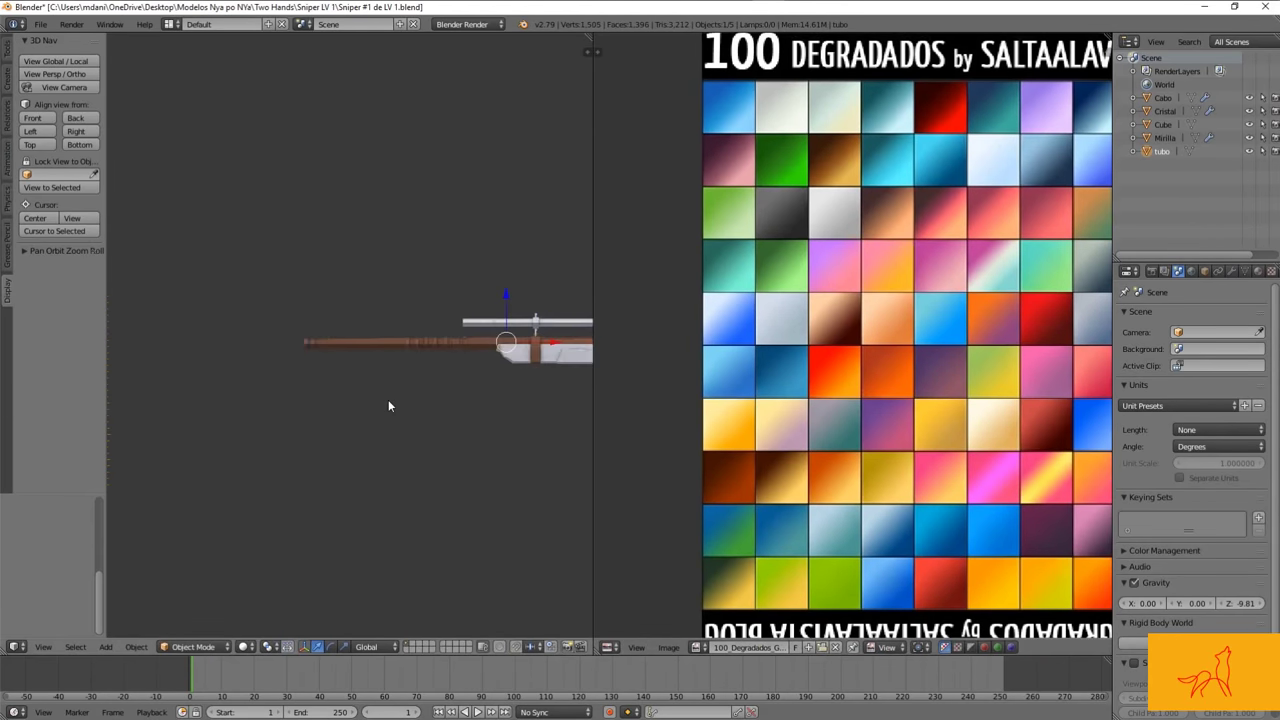
pyautogui.press('Tab')
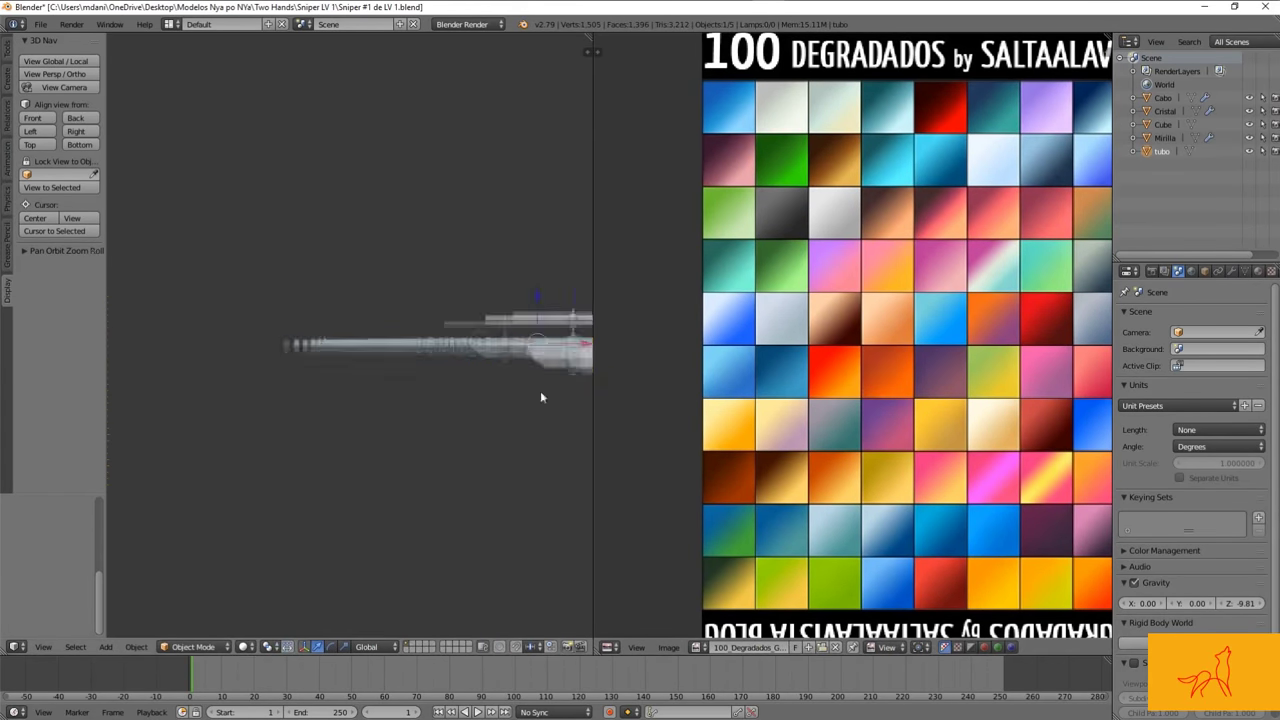
pyautogui.press('Tab')
pyautogui.scroll(4, 389, 474)
pyautogui.press('Tab')
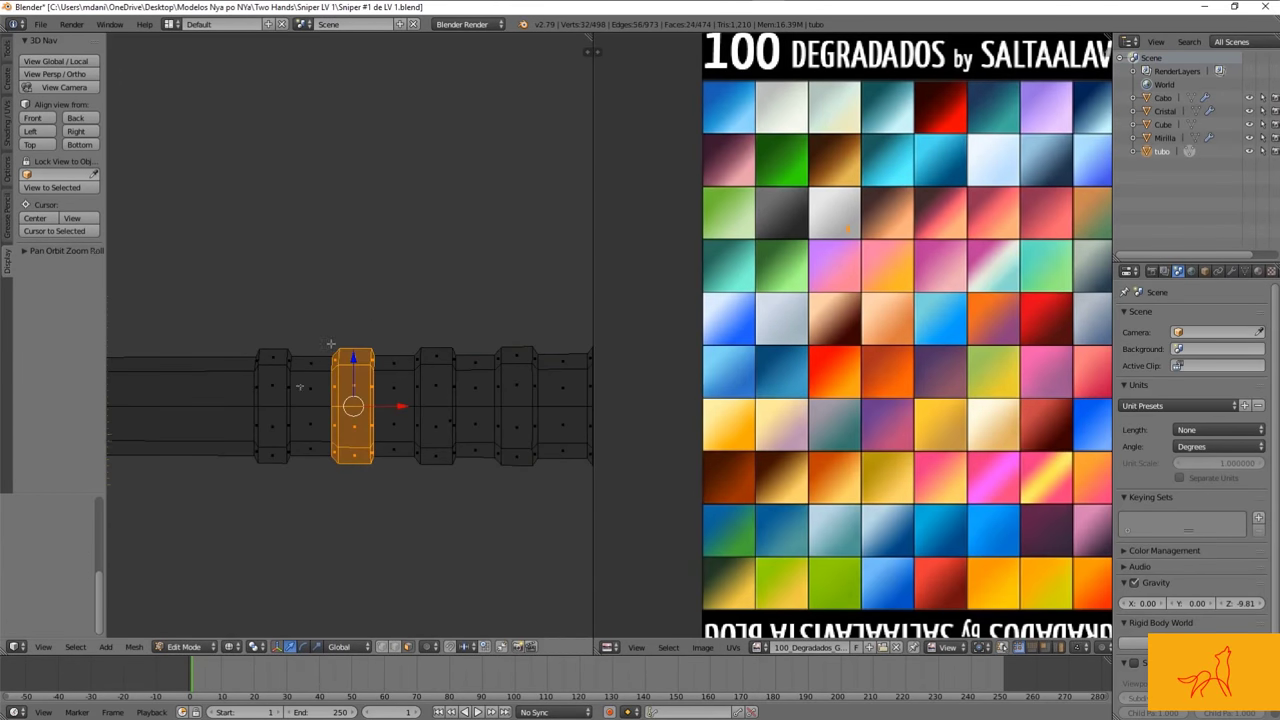
# Step: Add the remaining barrel rings to the selection, checking it from the front view
pyautogui.hotkey('ctrl', 'l')
pyautogui.keyDown('shift'); pyautogui.moveTo(462, 456); pyautogui.dragTo(428, 320, button='middle'); pyautogui.keyUp('shift')
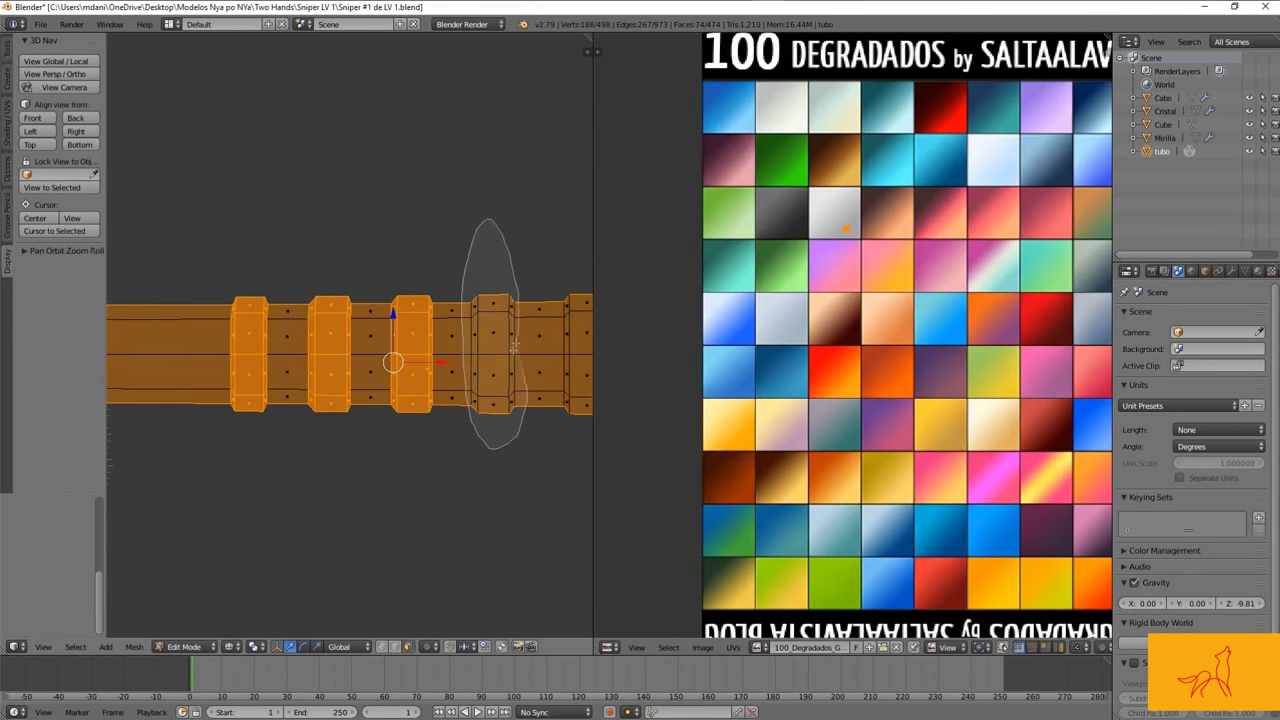
pyautogui.keyDown('shift'); pyautogui.moveTo(519, 316); pyautogui.dragTo(414, 428, button='middle'); pyautogui.keyUp('shift')
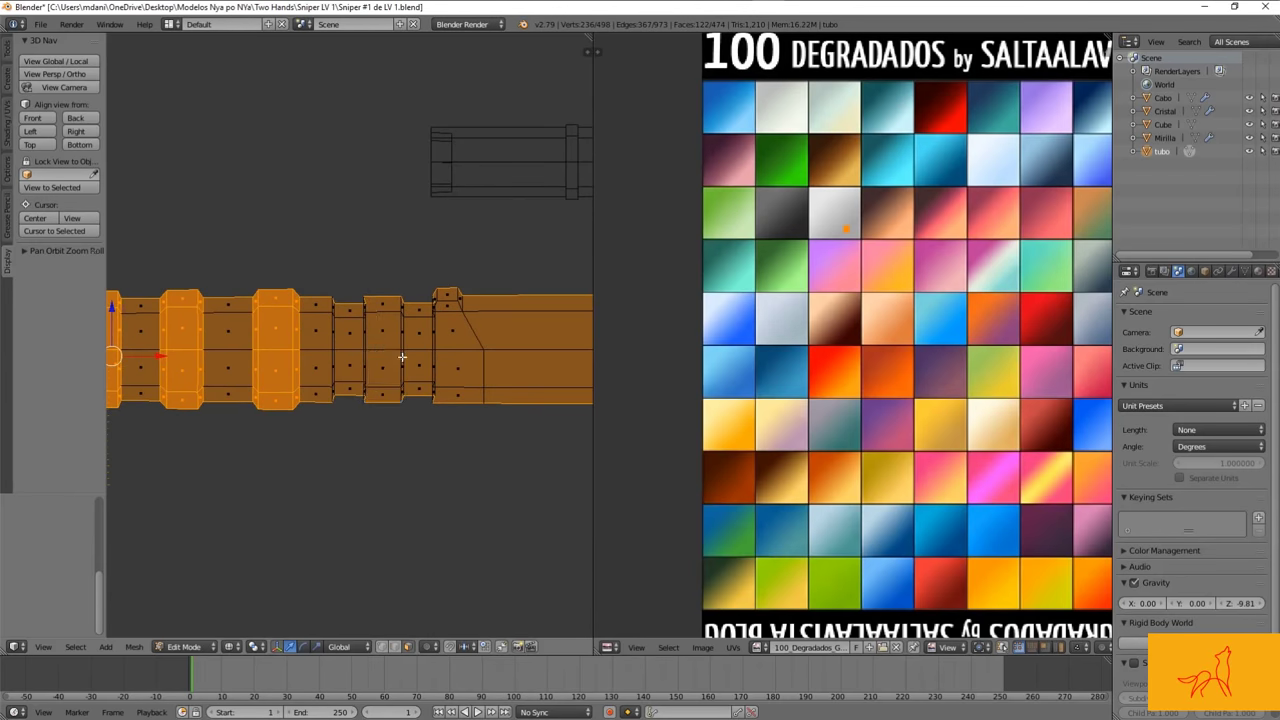
pyautogui.moveTo(402, 356); pyautogui.dragTo(420, 370, button='middle')
pyautogui.scroll(5, 420, 370)
pyautogui.press('KP_1')
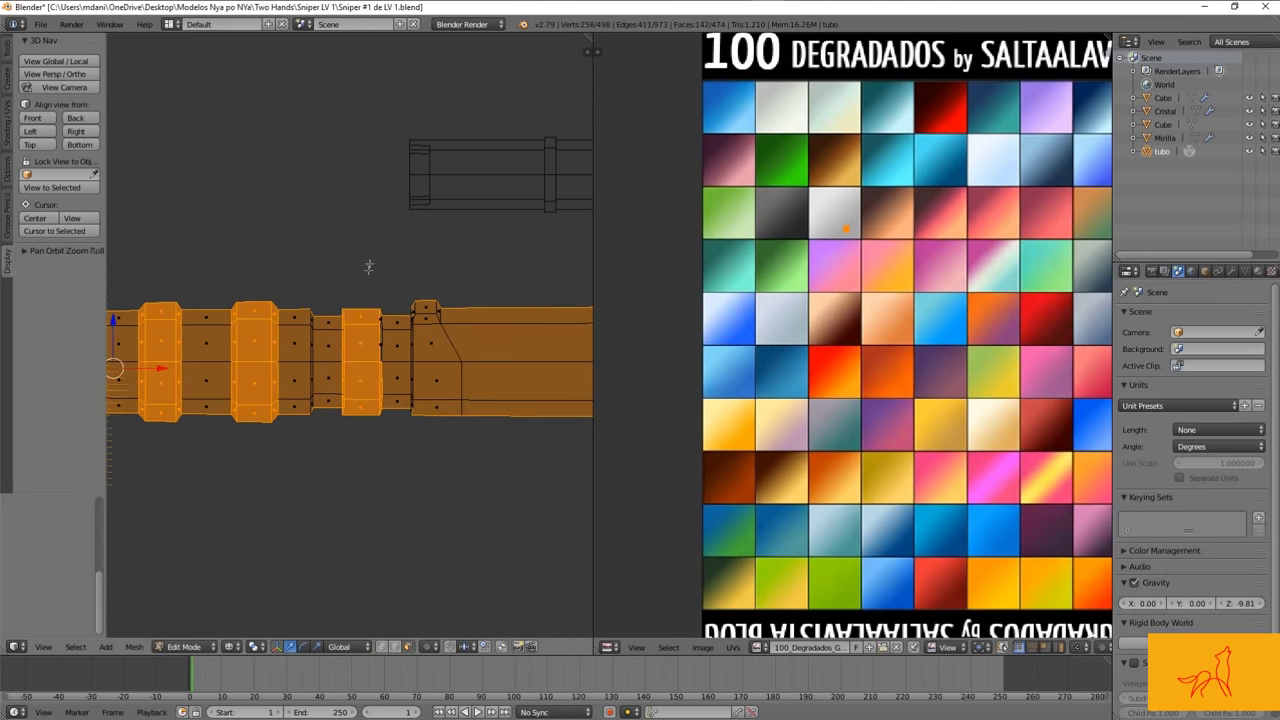
pyautogui.moveTo(308, 333); pyautogui.dragTo(325, 352, button='middle')
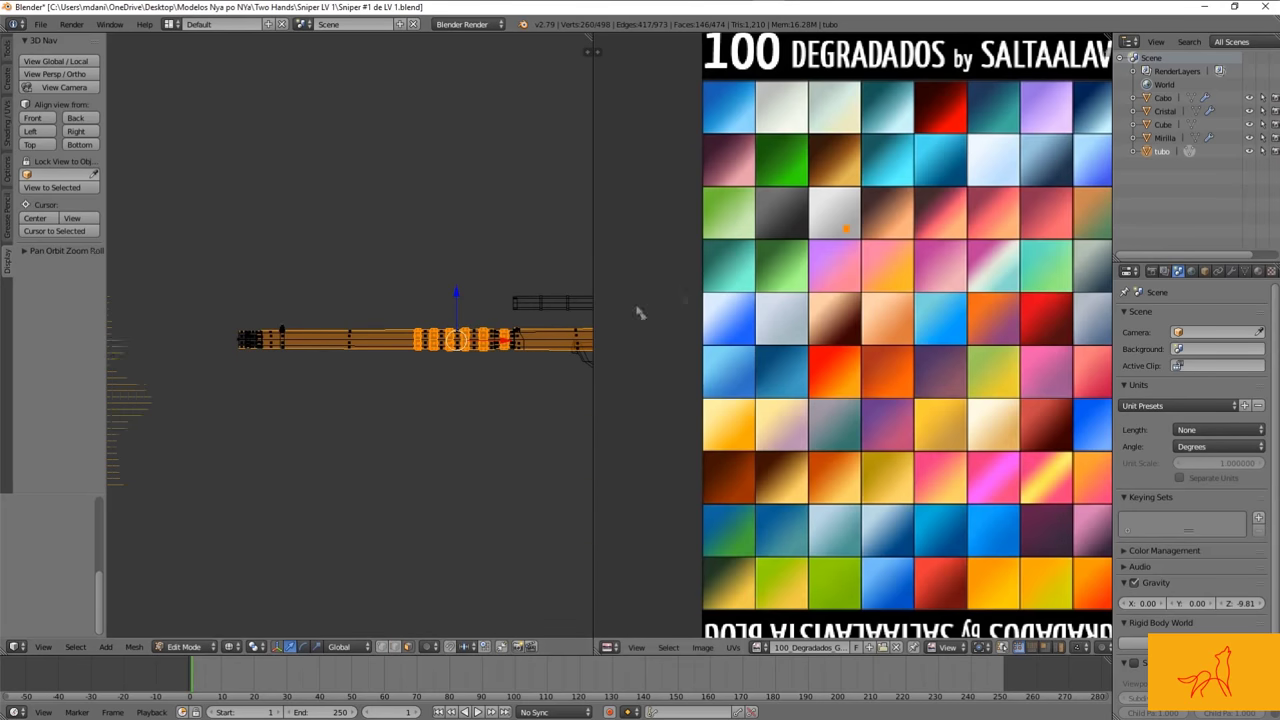
# Step: Preview the grey tube with darker grey ring stripes in Object Mode
pyautogui.press('Tab')
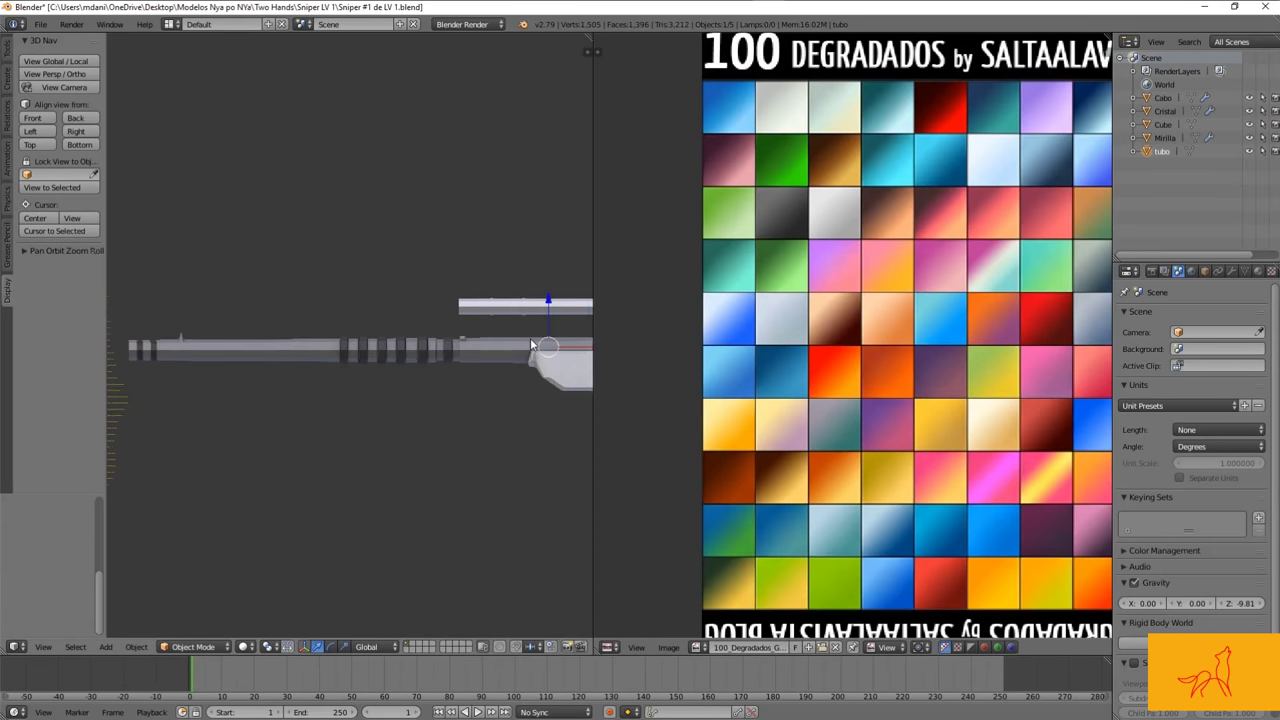
pyautogui.scroll(3, 387, 344)
pyautogui.scroll(2, 380, 345)
pyautogui.scroll(3, 368, 348)
pyautogui.press('Tab')
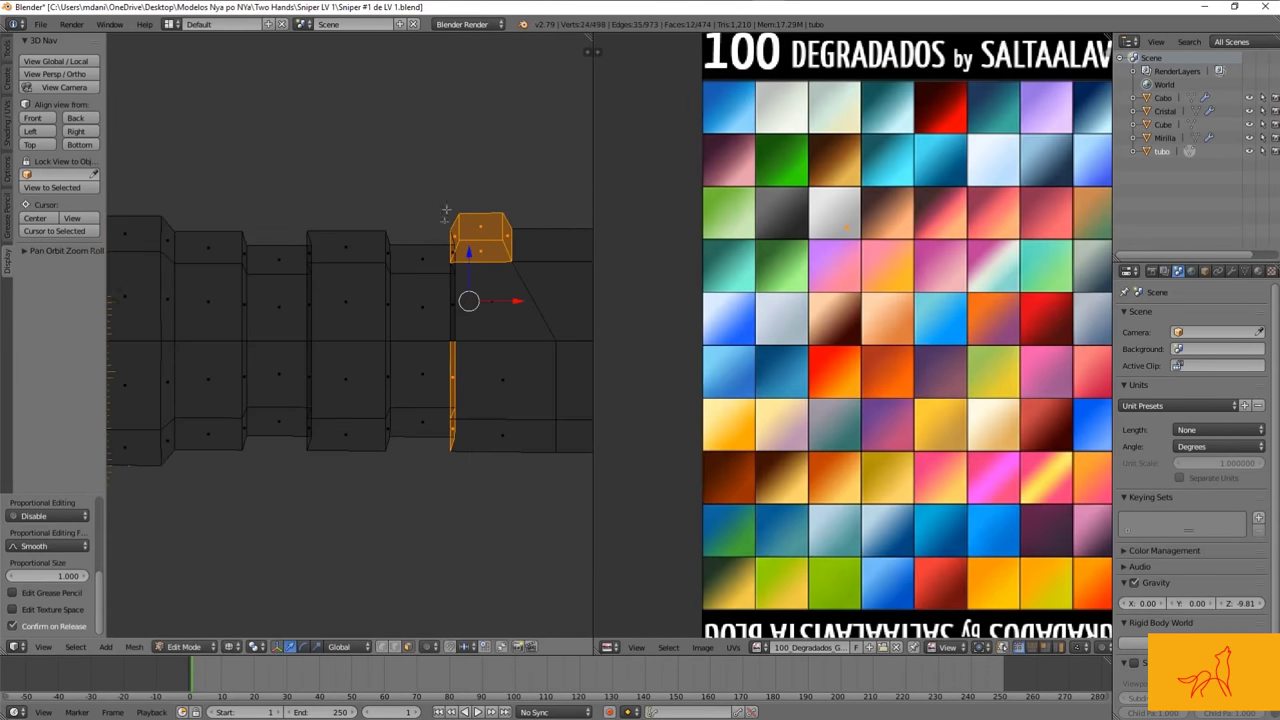
# Step: Select the small barrel block and clamp band faces using wireframe display
pyautogui.press('z')
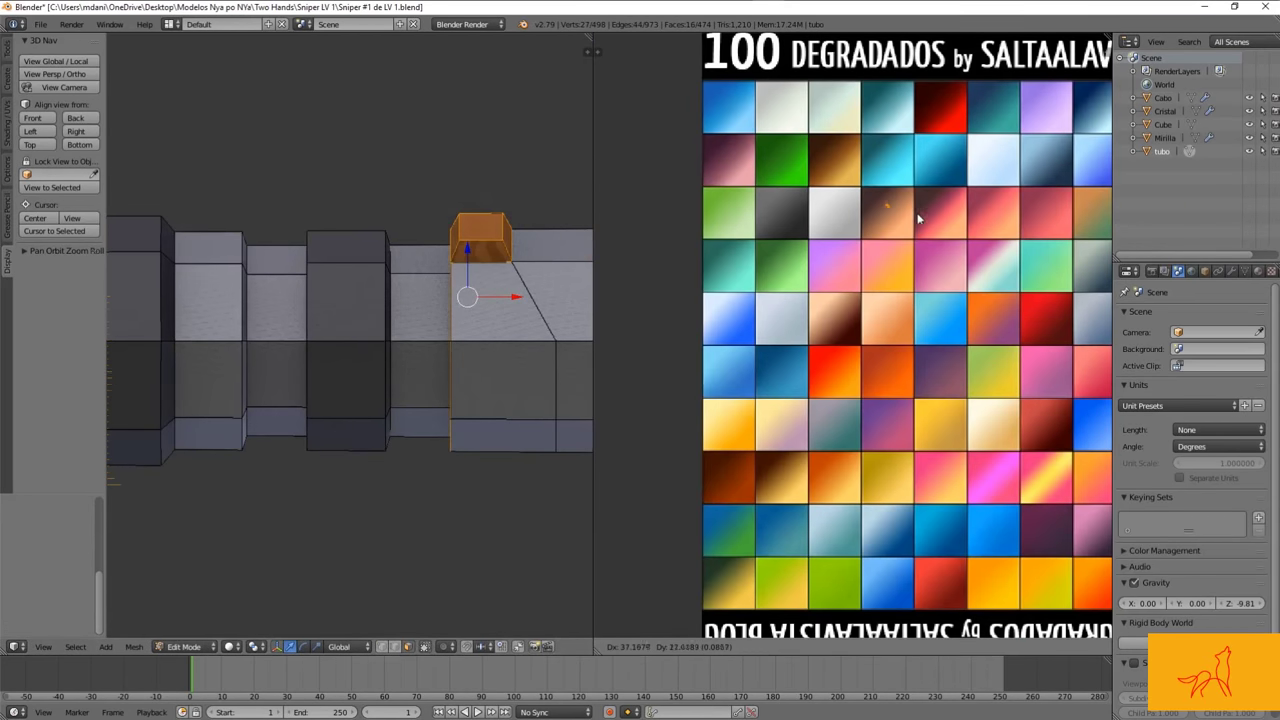
pyautogui.scroll(-4, 400, 300)
pyautogui.scroll(4, 314, 222)
pyautogui.press('z')
pyautogui.press('l')
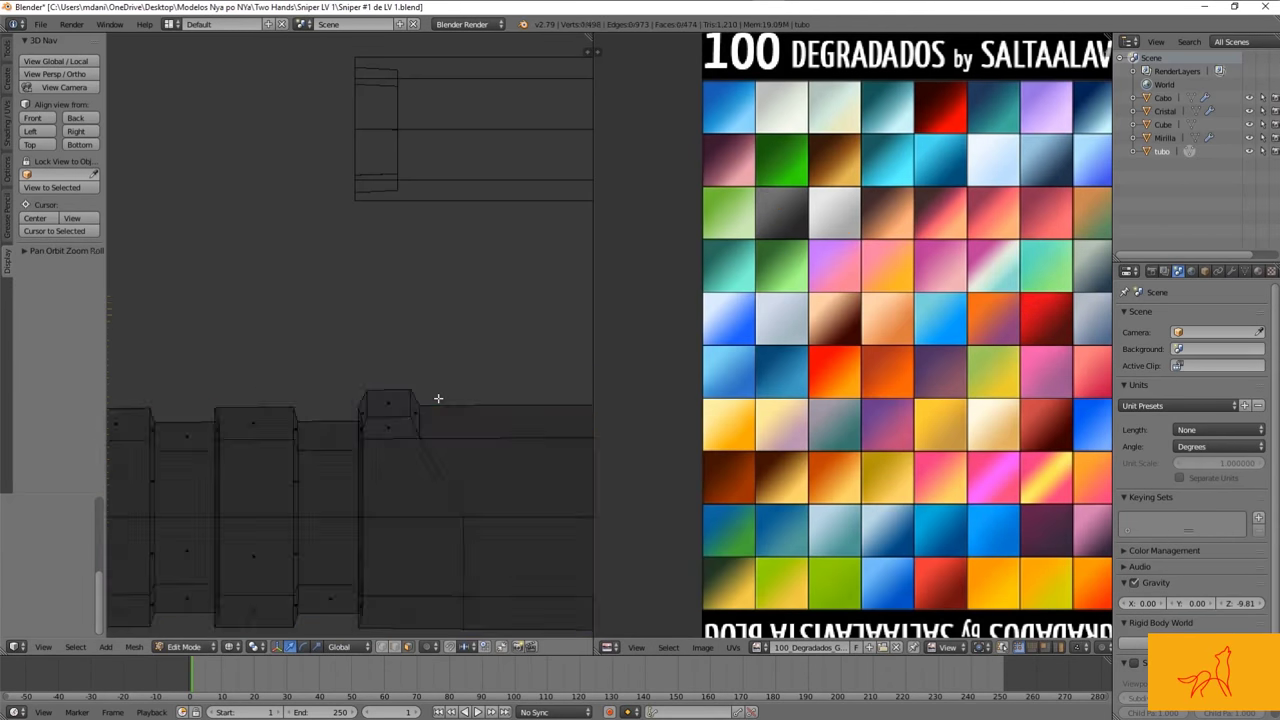
pyautogui.press('z')
pyautogui.press('a')
pyautogui.press('a')
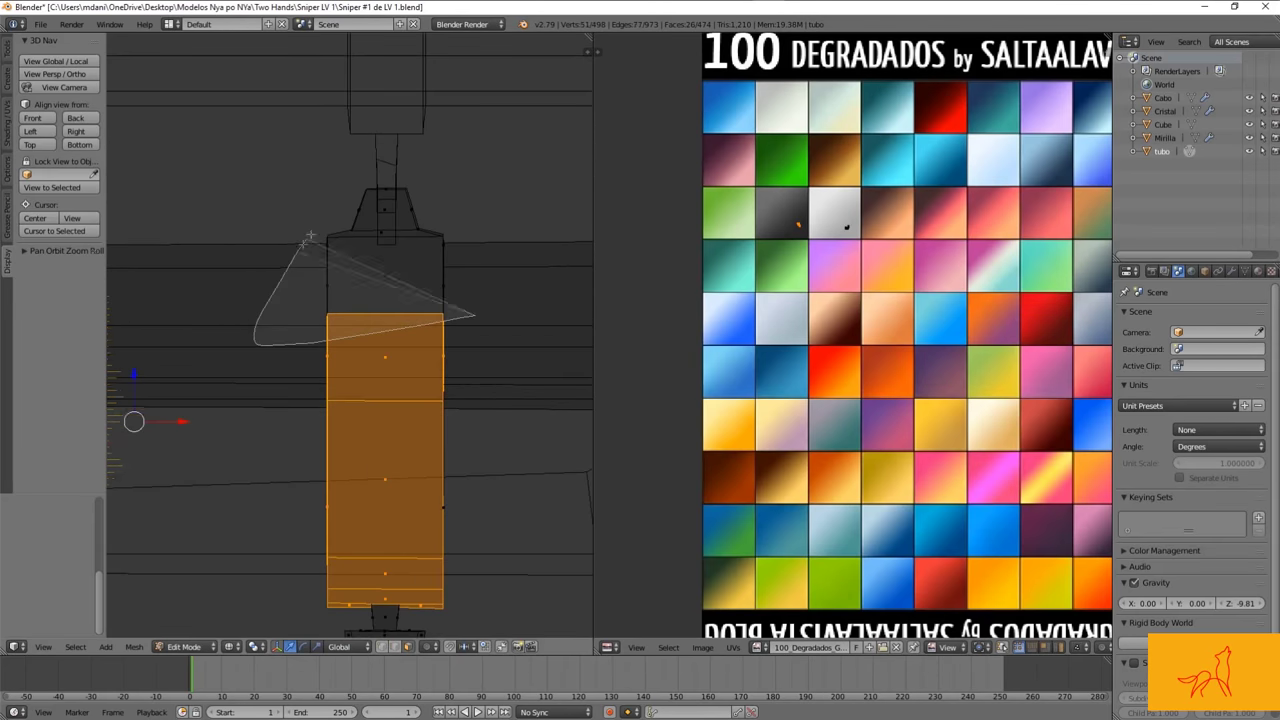
# Step: Move the selected UVs onto a dark brown swatch and check it in solid shading
pyautogui.scroll(-2, 249, 328)
pyautogui.scroll(-2, 249, 328)
pyautogui.scroll(-1, 249, 328)
pyautogui.press('g')
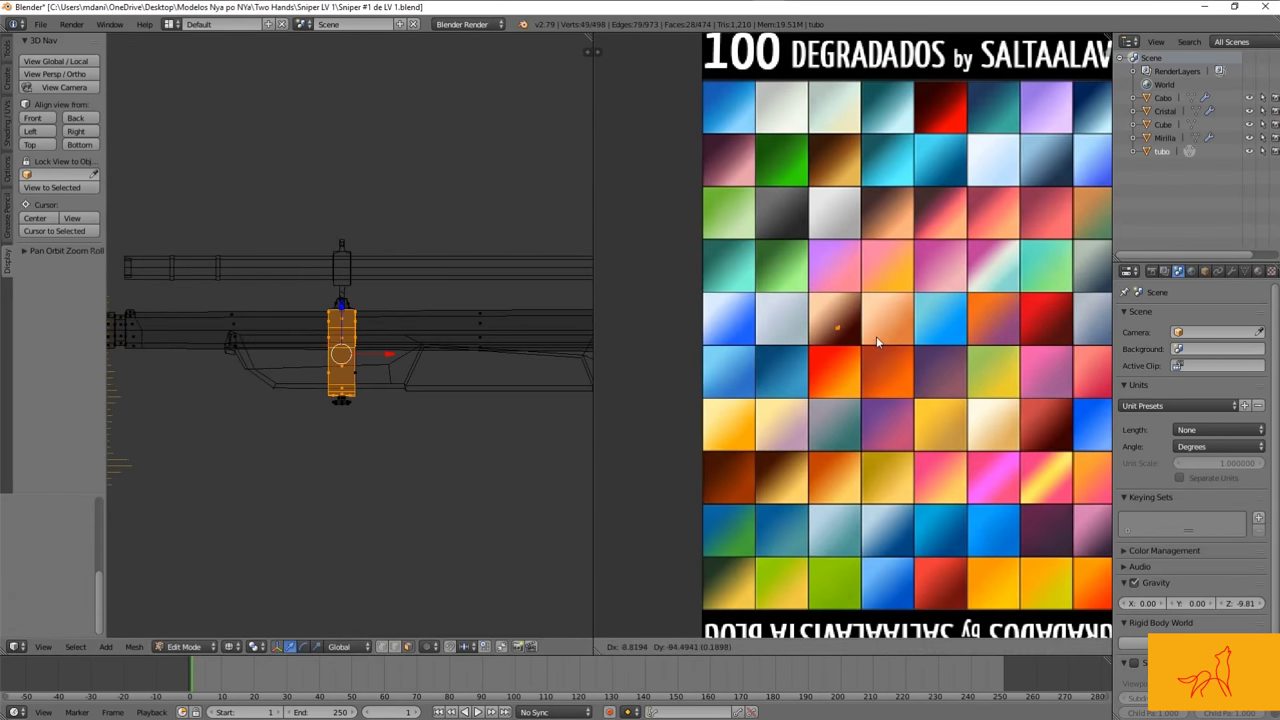
pyautogui.press('Return')
pyautogui.press('z')
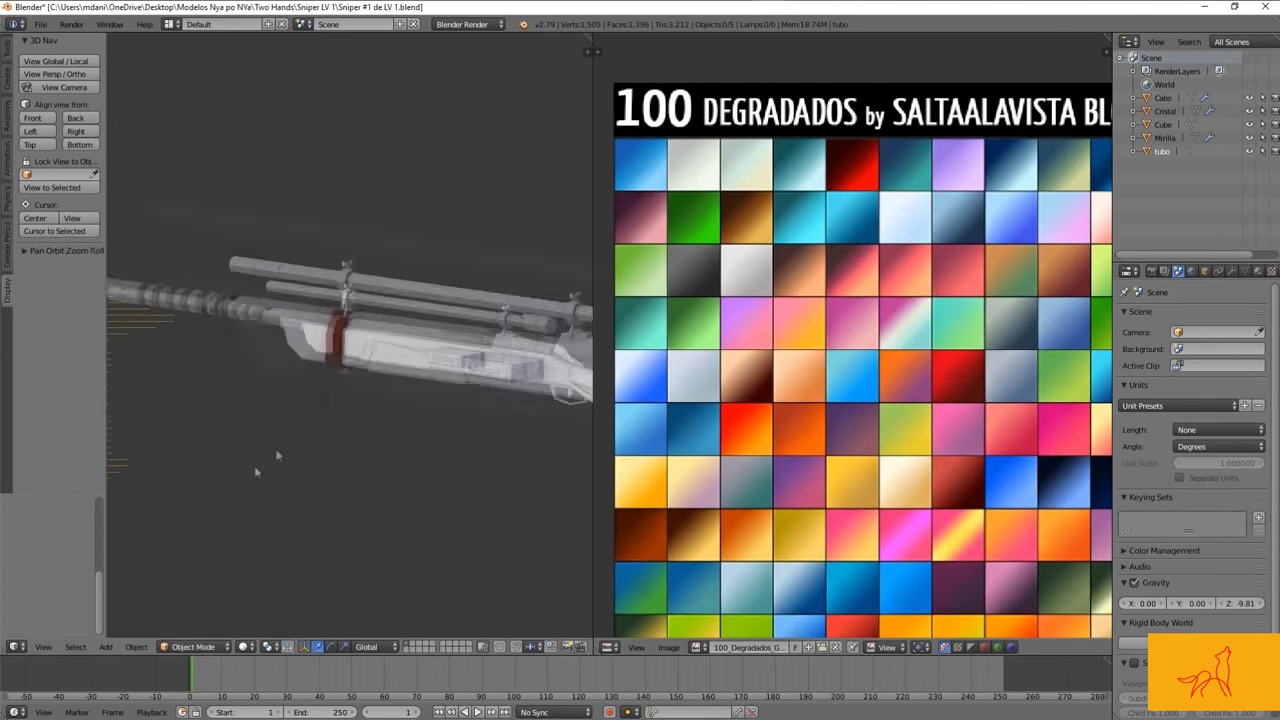
pyautogui.scroll(5, 438, 403)
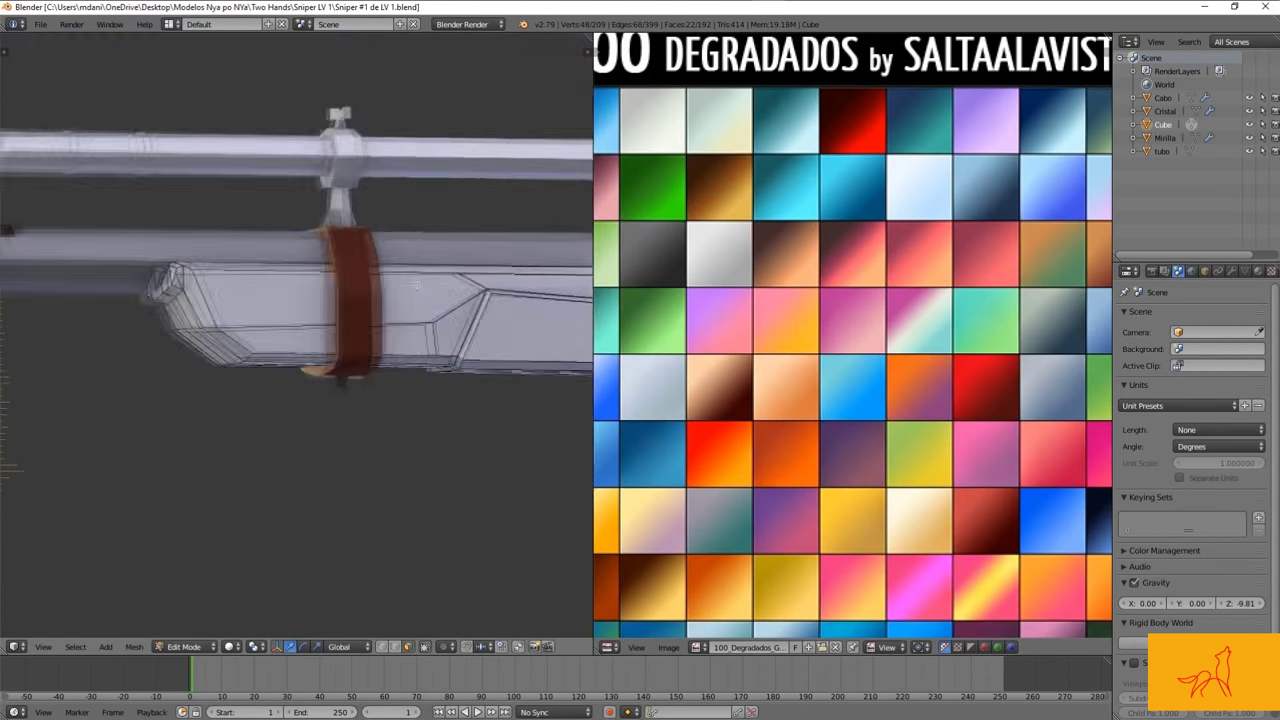
# Step: Save over the rifle file and select the face loop inside the tube
pyautogui.hotkey('ctrl', 's')
pyautogui.click(403, 358)
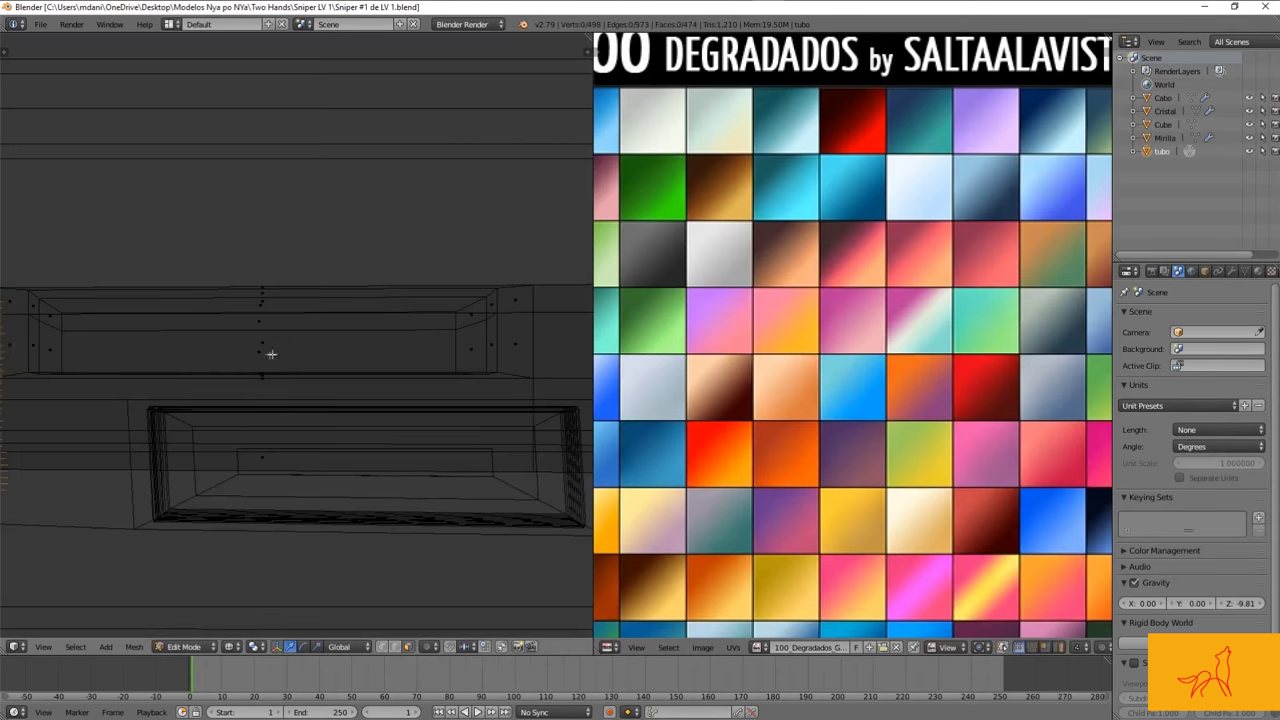
pyautogui.keyDown('alt'); pyautogui.keyDown('shift'); pyautogui.rightClick(321, 325); pyautogui.keyUp('shift'); pyautogui.keyUp('alt')
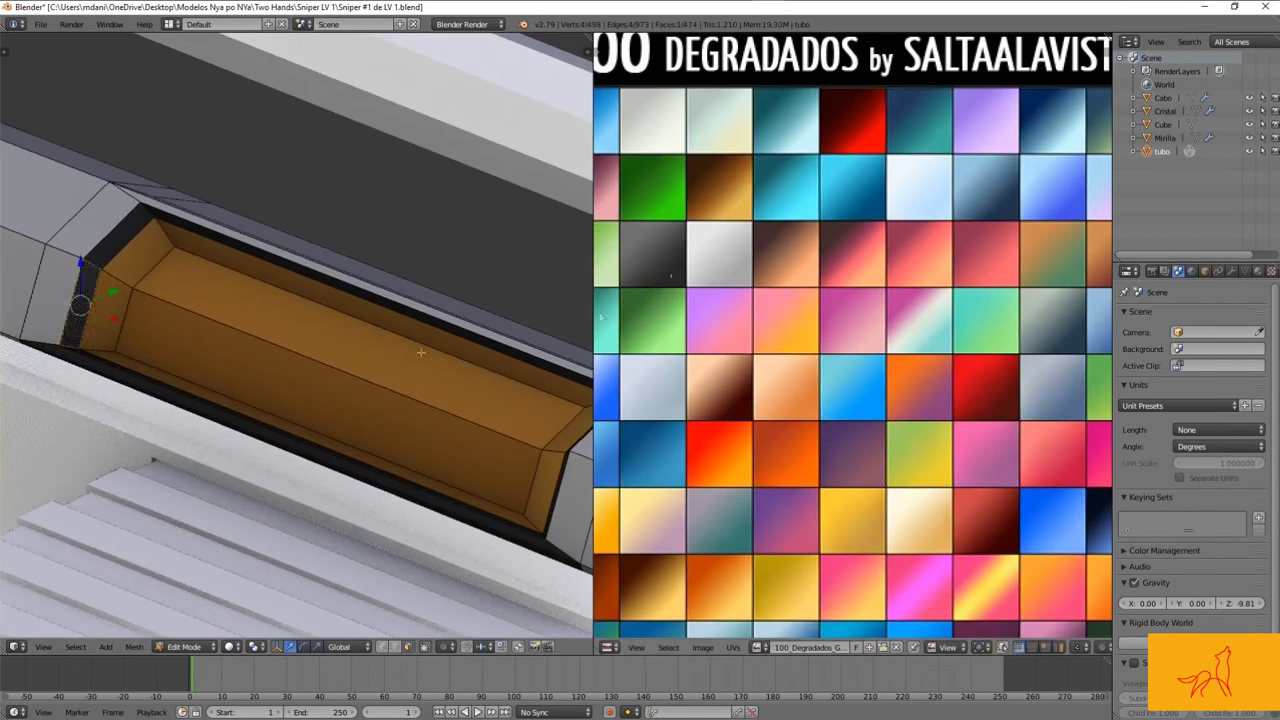
# Step: Orbit around the rifle and select the orange barrel piece
pyautogui.scroll(-8, 421, 352)
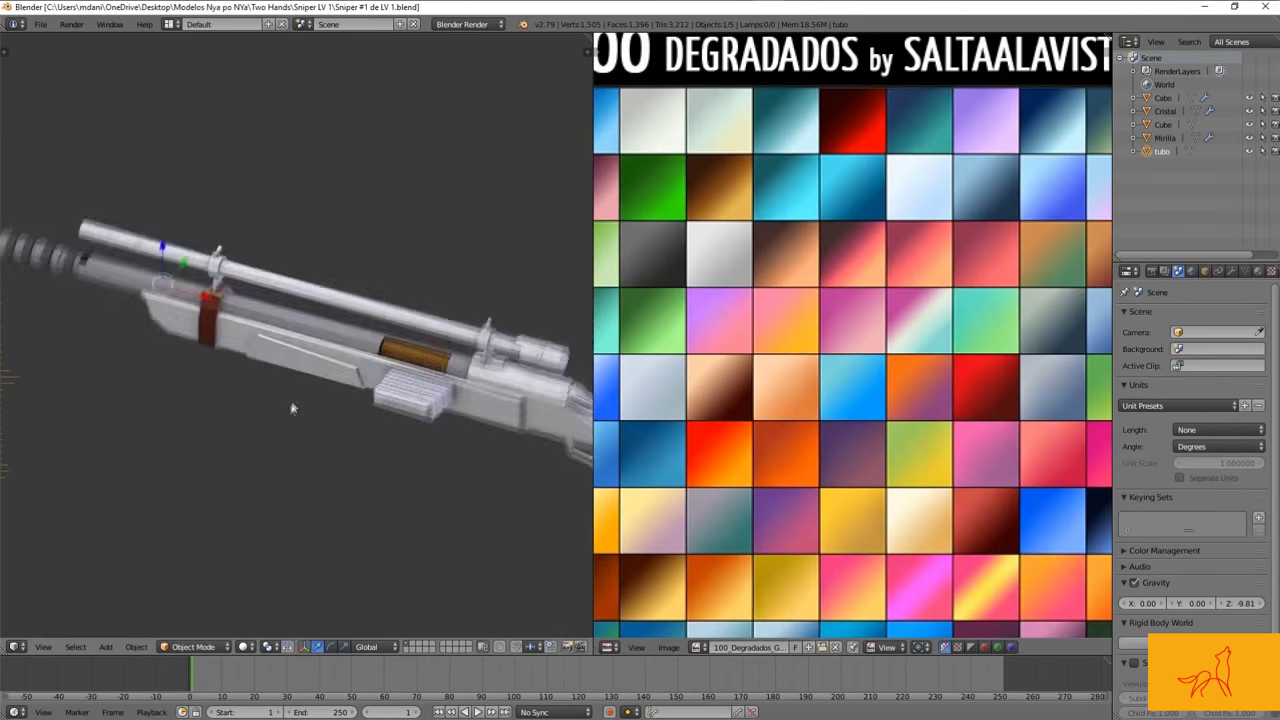
pyautogui.moveTo(289, 406); pyautogui.dragTo(263, 418, button='middle')
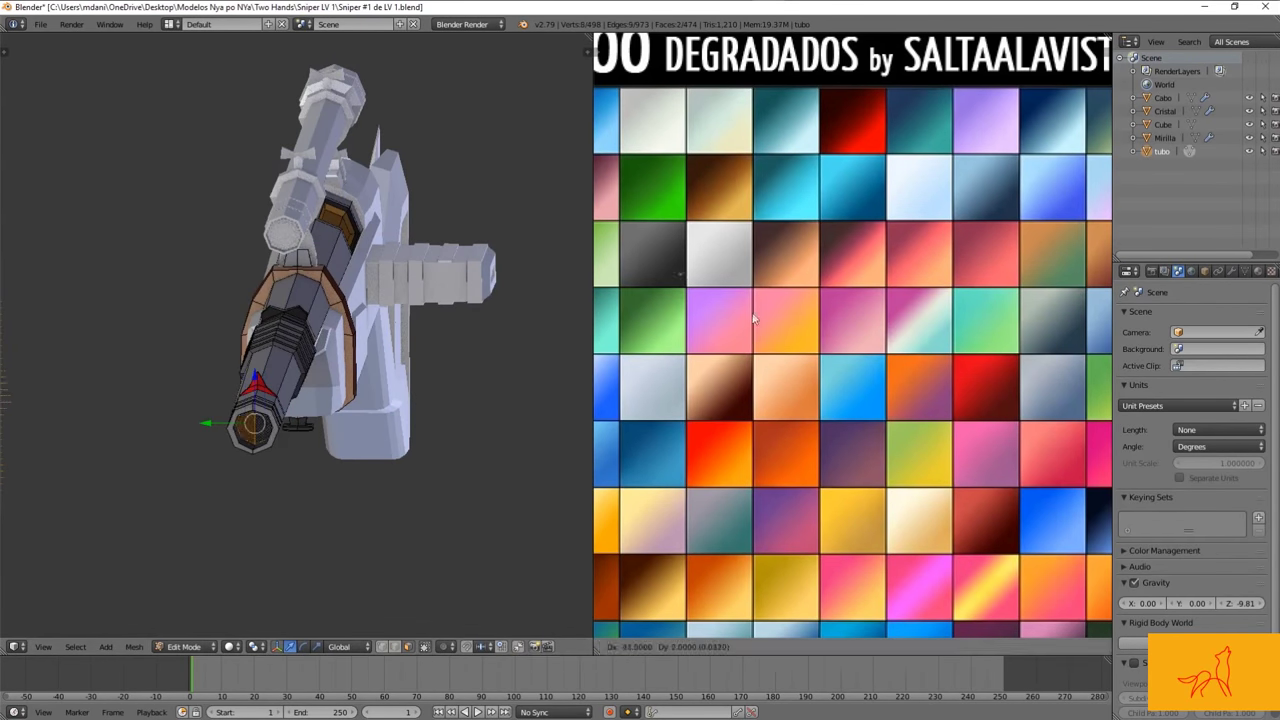
pyautogui.scroll(-3, 397, 377)
pyautogui.moveTo(370, 380); pyautogui.dragTo(397, 377, button='middle')
pyautogui.scroll(5, 399, 370)
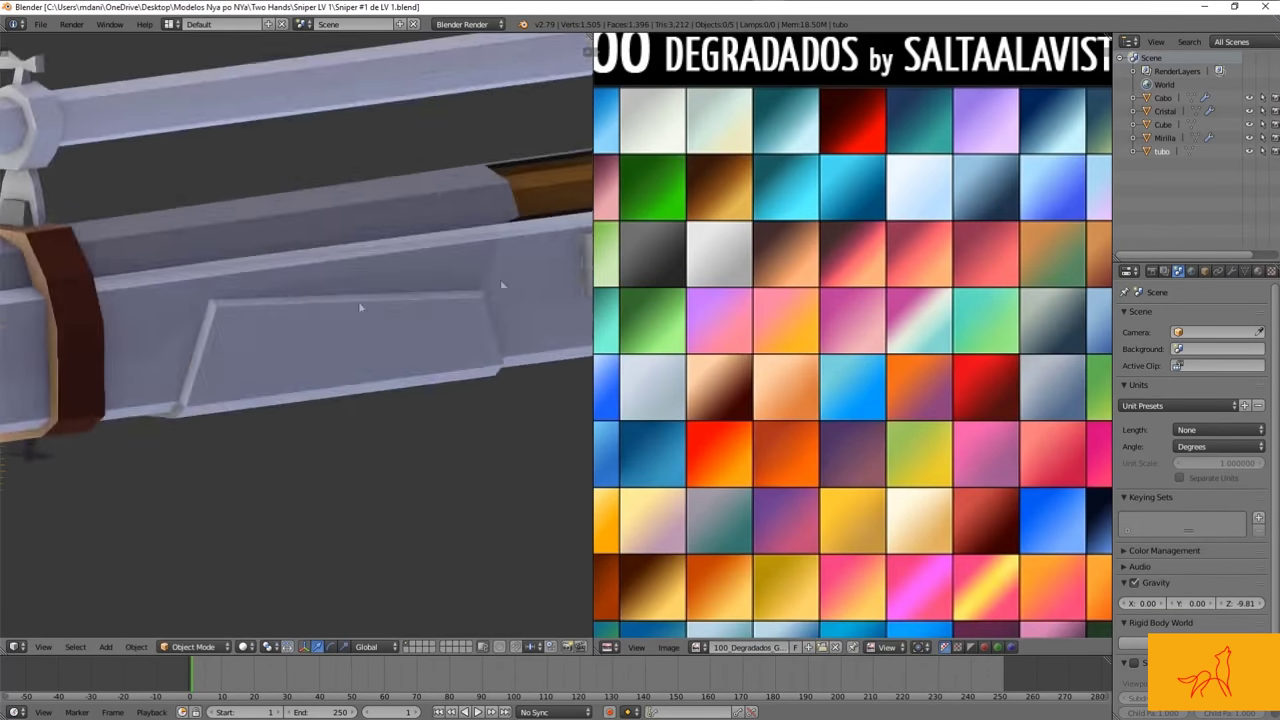
pyautogui.scroll(-4, 319, 307)
pyautogui.moveTo(319, 307); pyautogui.dragTo(228, 306, button='middle')
pyautogui.scroll(-3, 363, 288)
pyautogui.scroll(2, 351, 294)
pyautogui.scroll(3, 387, 287)
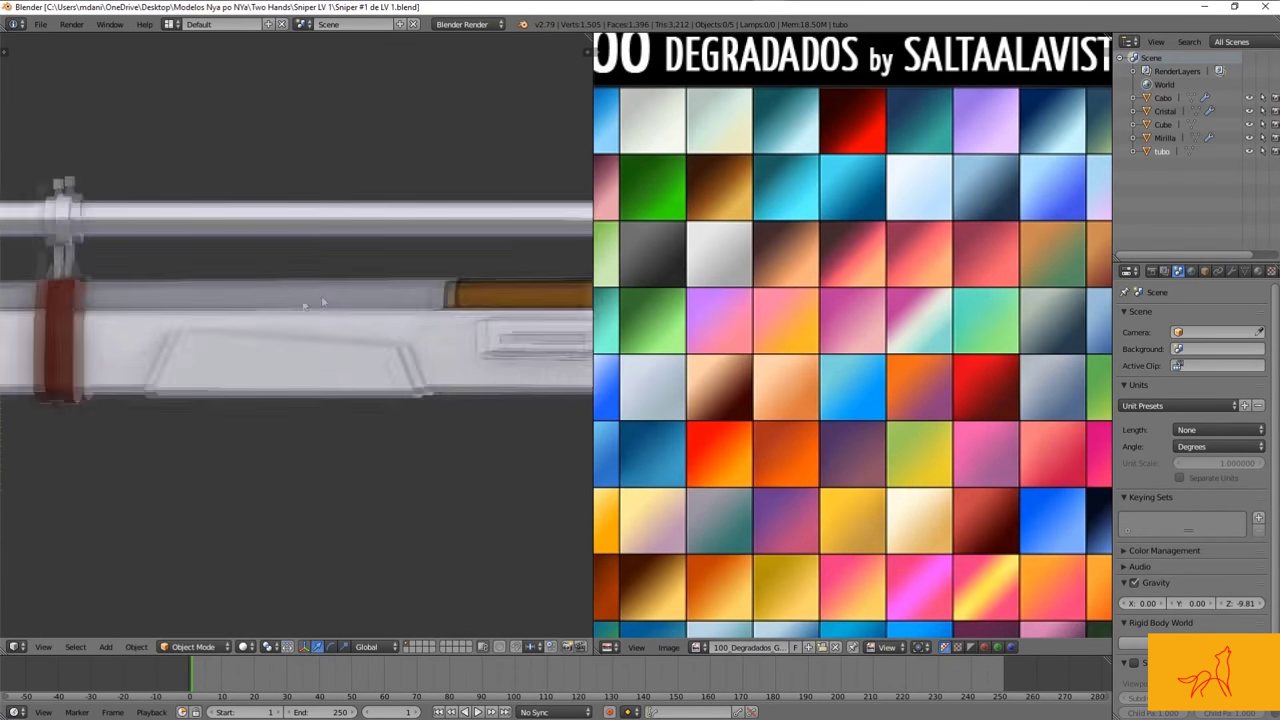
pyautogui.moveTo(387, 287); pyautogui.dragTo(337, 320, button='middle')
pyautogui.rightClick(330, 330)
# Step: Move the barrel piece's UVs to a new palette swatch and check the colours
pyautogui.scroll(-3, 373, 345)
pyautogui.moveTo(383, 372); pyautogui.dragTo(330, 360, button='middle')
pyautogui.scroll(3, 330, 360)
pyautogui.scroll(3, 330, 360)
pyautogui.press('Tab')
pyautogui.press('g')
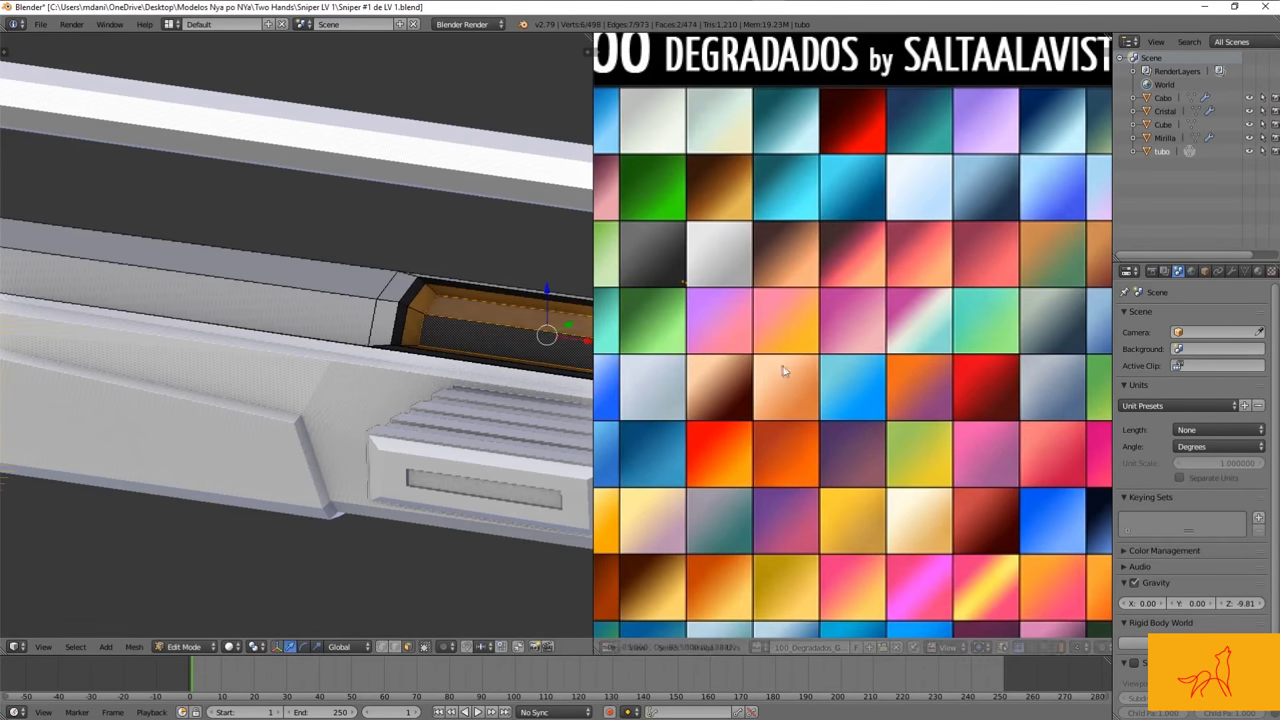
pyautogui.press('Escape')
pyautogui.press('Tab')
pyautogui.scroll(-5, 330, 330)
pyautogui.moveTo(300, 350)
pyautogui.mouseDown(button='middle')
pyautogui.moveTo(355, 395)
pyautogui.moveTo(274, 331)
pyautogui.moveTo(490, 327)
pyautogui.mouseUp(button='middle')
pyautogui.click(773, 253)
# Step: Inspect the retextured barrel from several sides in Object Mode
pyautogui.scroll(3, 300, 320)
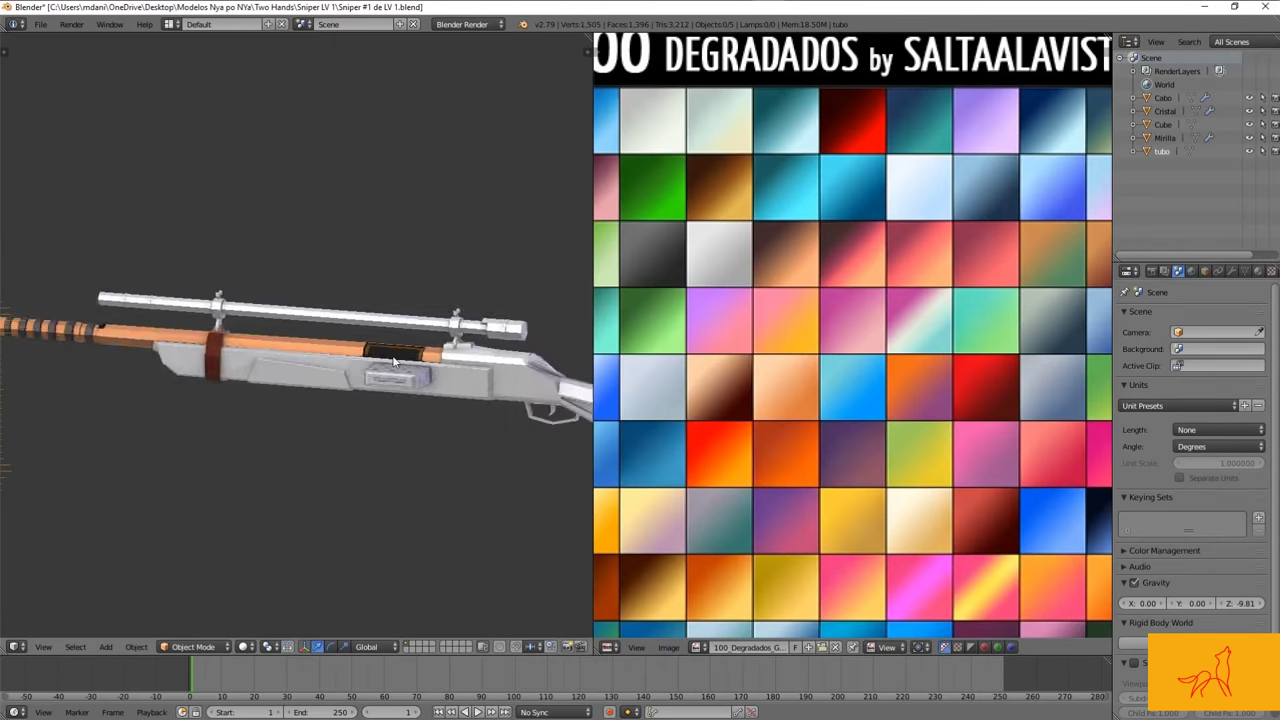
pyautogui.scroll(-3, 300, 320)
pyautogui.moveTo(300, 320); pyautogui.dragTo(795, 285, button='middle')
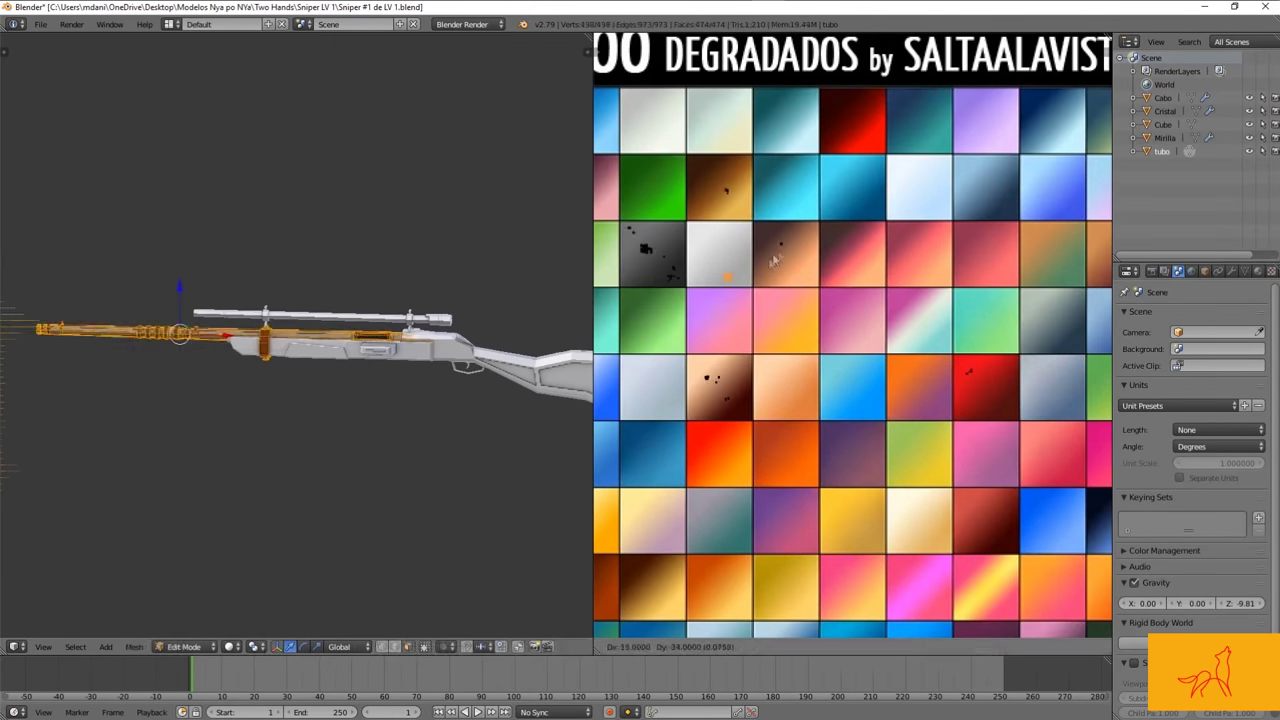
pyautogui.press('Tab')
pyautogui.moveTo(450, 290)
pyautogui.mouseDown(button='middle')
pyautogui.moveTo(529, 256)
pyautogui.moveTo(423, 347)
pyautogui.mouseUp(button='middle')
pyautogui.scroll(4, 340, 280)
pyautogui.scroll(3, 257, 215)
pyautogui.scroll(3, 362, 379)
# Step: Move and rescale the barrel UVs onto new swatches, then check from the side view
pyautogui.press('Tab')
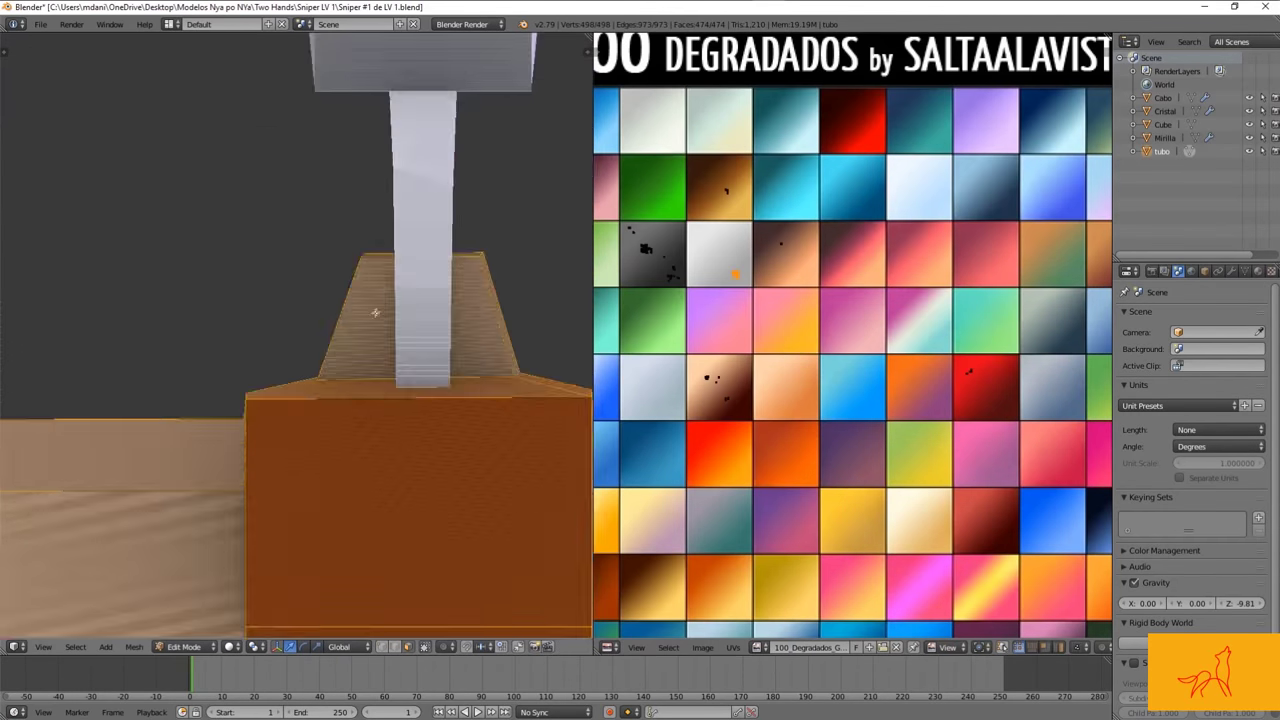
pyautogui.press('z')
pyautogui.click(793, 298)
pyautogui.press('Tab')
pyautogui.press('z')
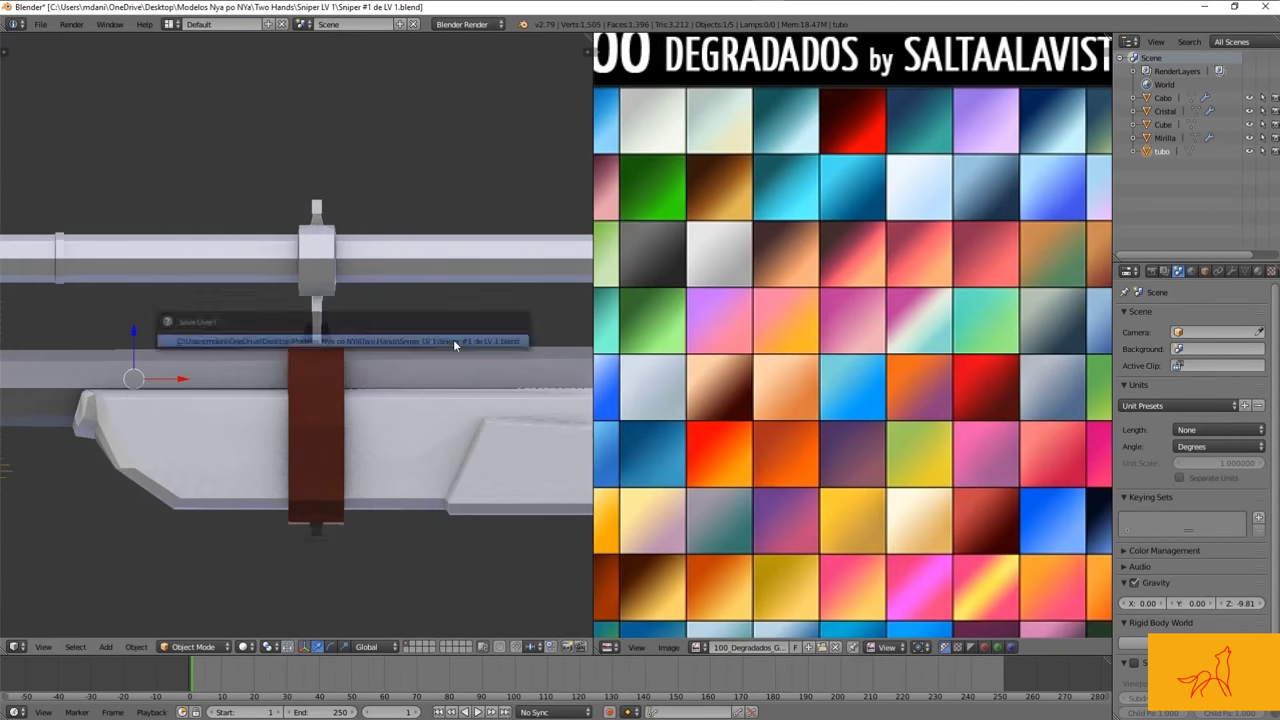
pyautogui.moveTo(500, 330); pyautogui.dragTo(580, 358, button='middle')
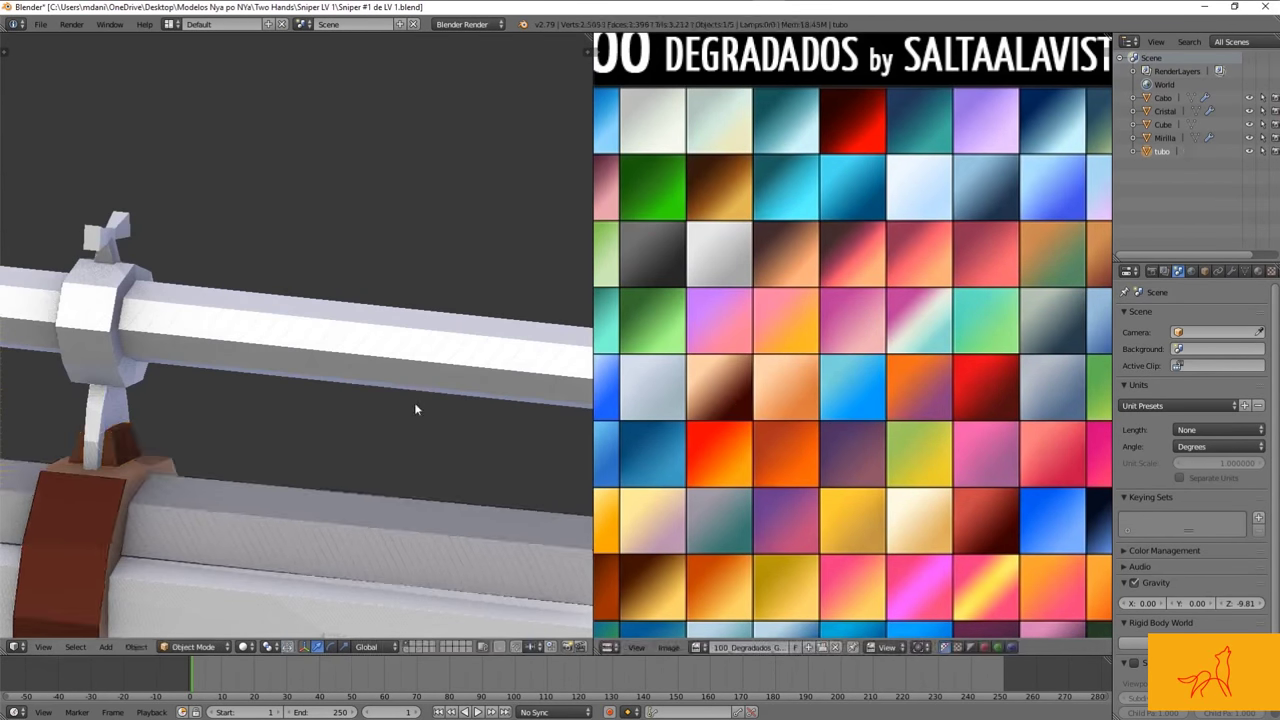
pyautogui.click(760, 381)
pyautogui.press('Tab')
pyautogui.scroll(-4, 300, 400)
pyautogui.moveTo(300, 400)
pyautogui.mouseDown(button='middle')
pyautogui.moveTo(380, 419)
pyautogui.moveTo(474, 396)
pyautogui.mouseUp(button='middle')
pyautogui.press('KP_3')
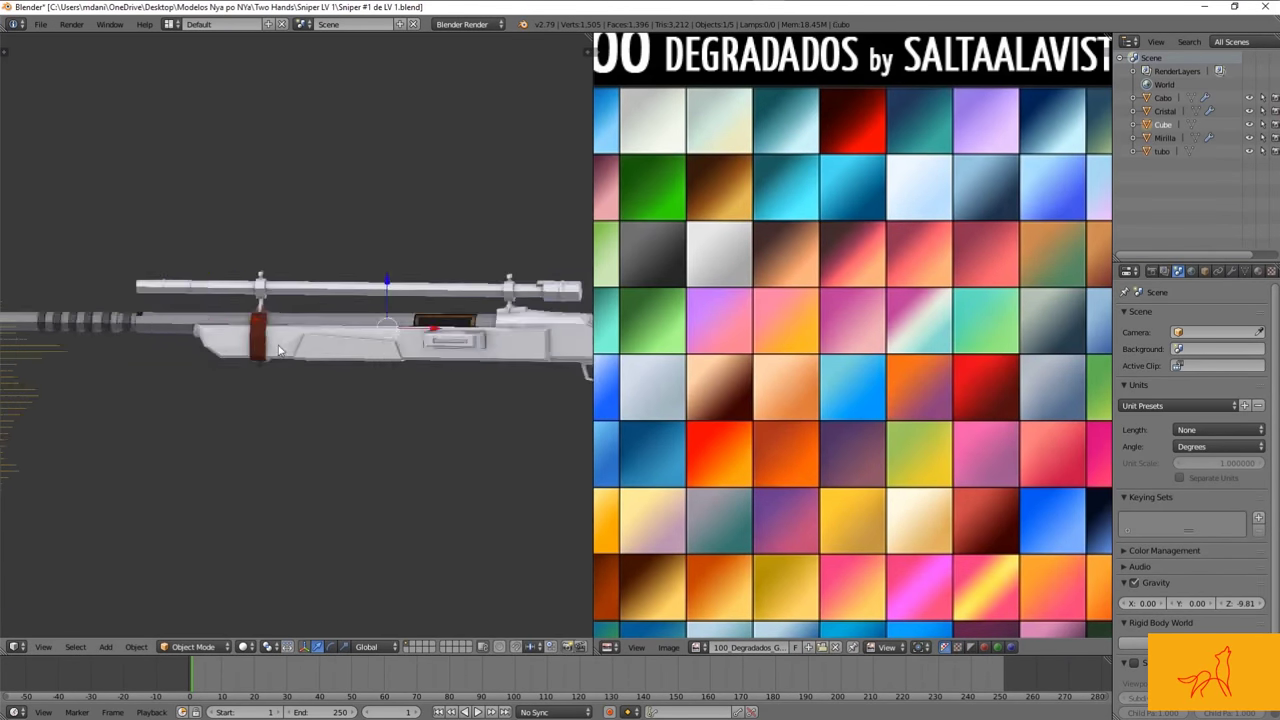
# Step: Unwrap the Cube body's UVs onto the palette and shrink the islands
pyautogui.scroll(3, 377, 463)
pyautogui.rightClick(351, 349)
pyautogui.press('Tab')
pyautogui.moveTo(520, 400); pyautogui.dragTo(340, 383, button='middle')
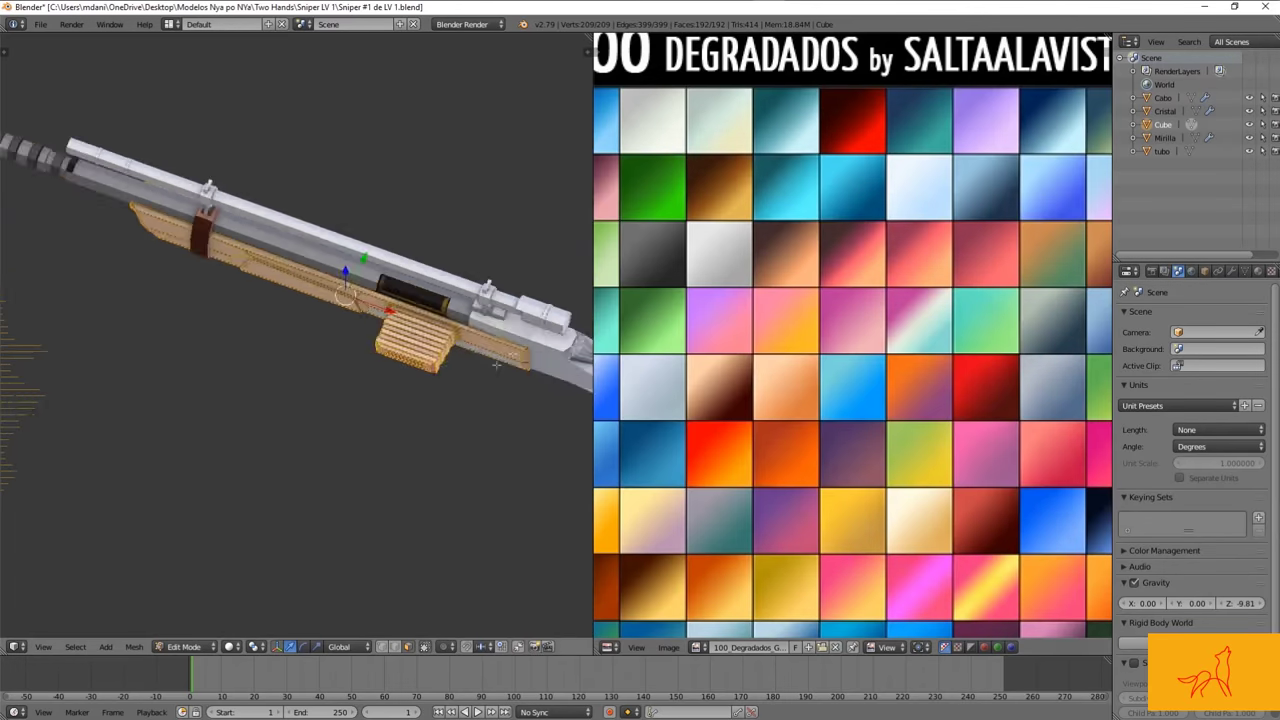
pyautogui.press('u')
pyautogui.click(340, 383)
pyautogui.hotkey('ctrl', 's')
pyautogui.click(803, 396)
# Step: Move the body UVs onto a dark reddish-brown wood swatch, viewed from the side
pyautogui.press('g')
pyautogui.moveTo(286, 423); pyautogui.dragTo(380, 284, button='middle')
pyautogui.press('KP_3')
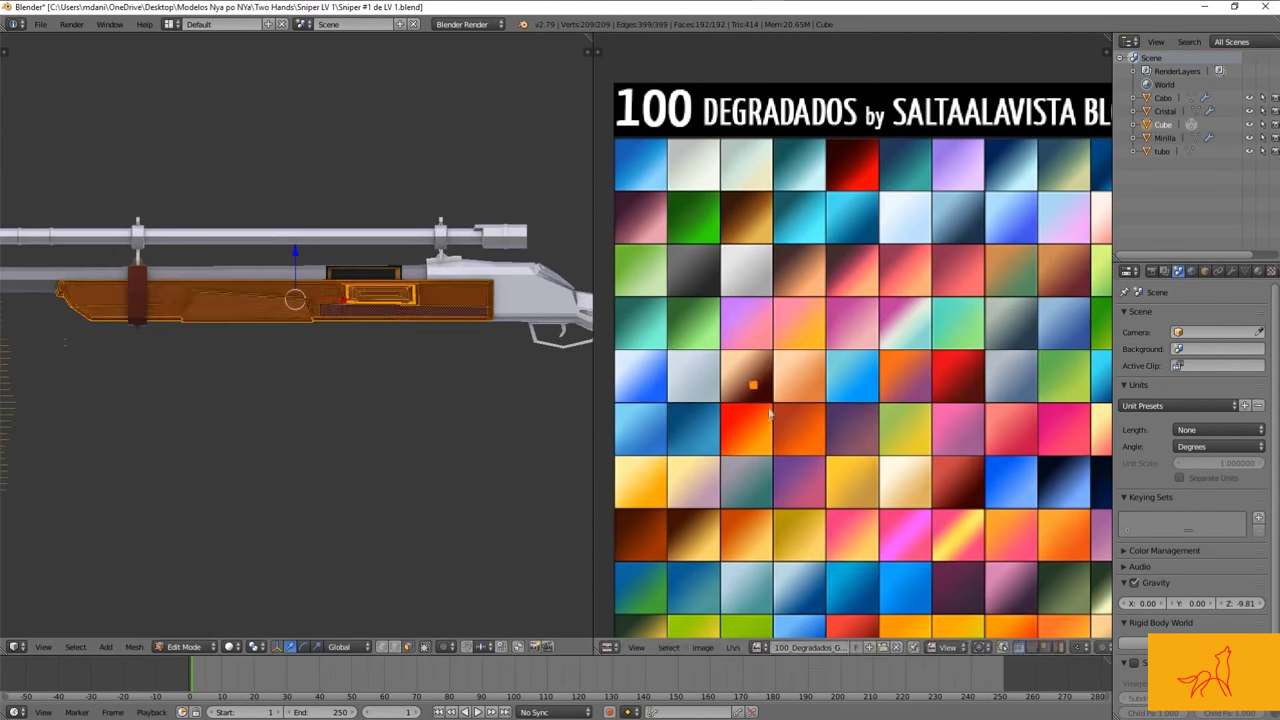
pyautogui.scroll(2, 370, 405)
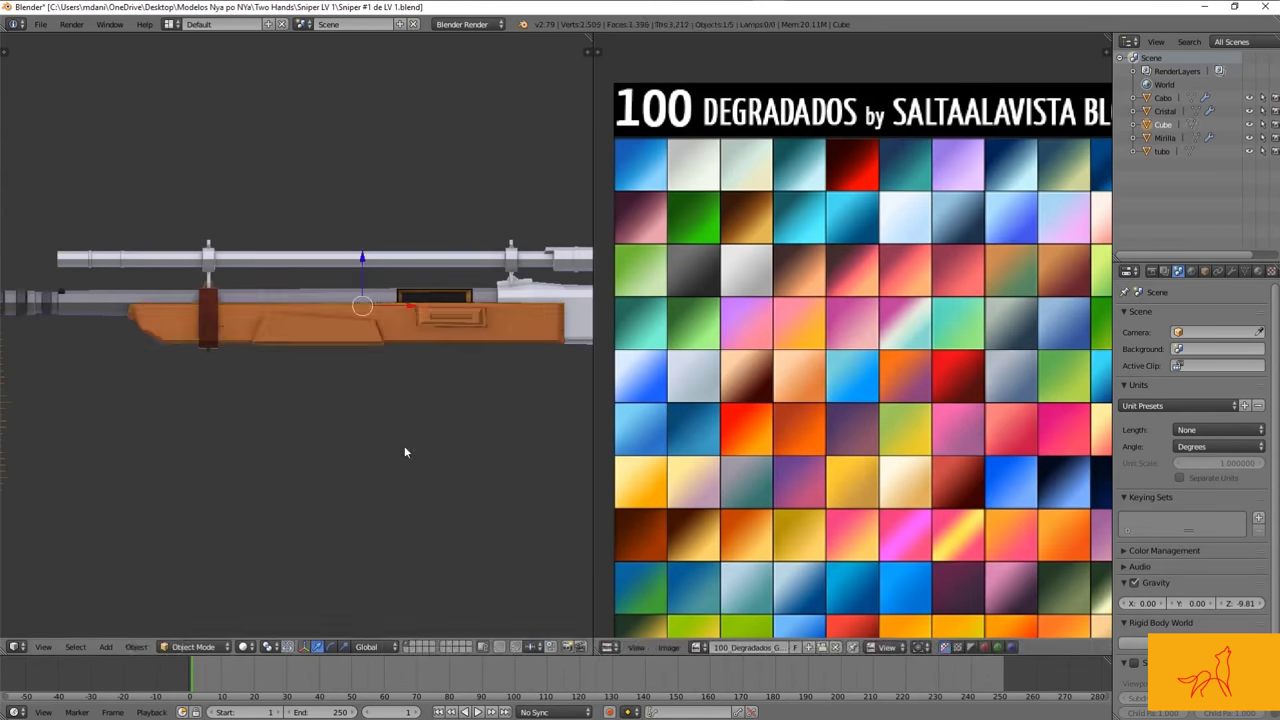
pyautogui.scroll(-2, 457, 491)
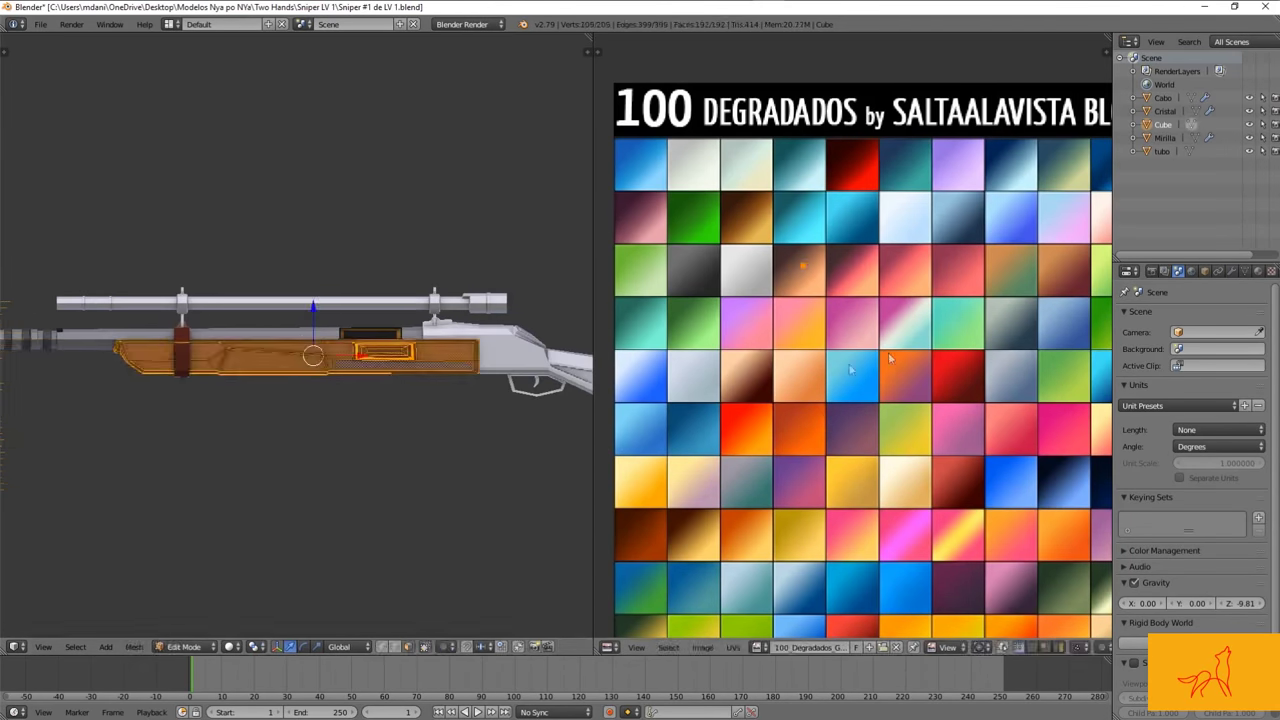
pyautogui.scroll(2, 418, 565)
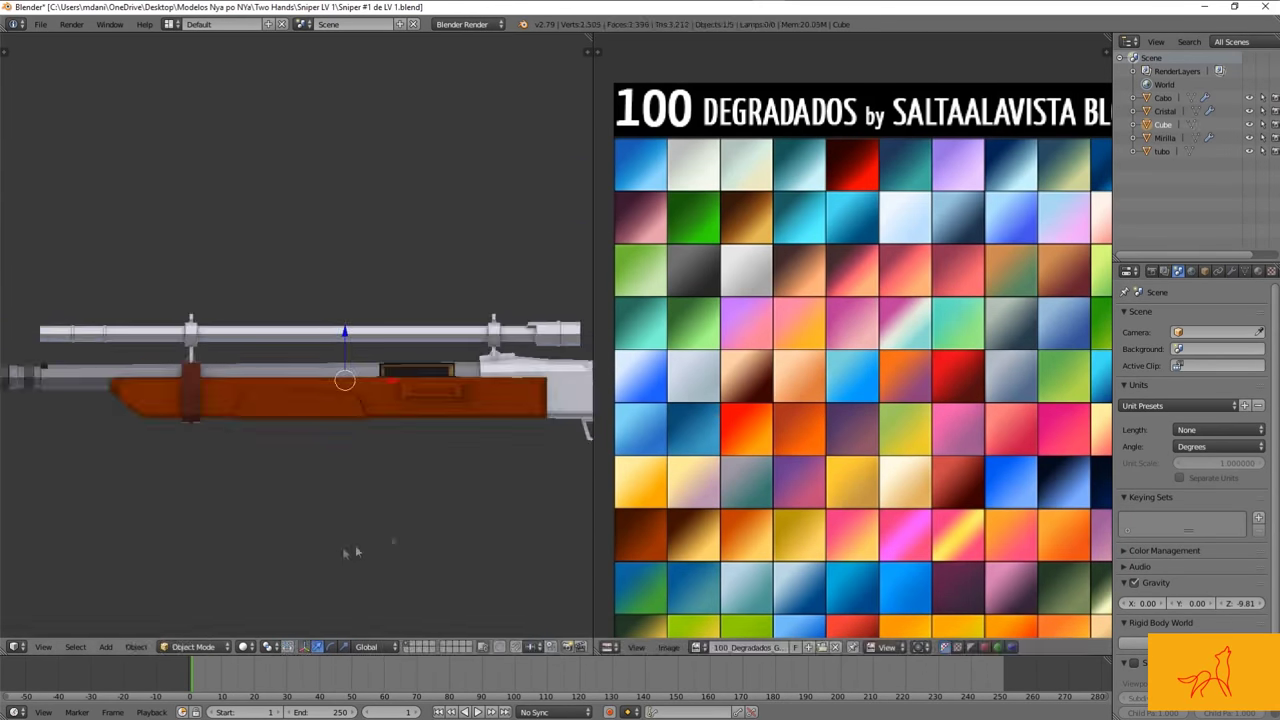
pyautogui.scroll(1, 850, 400)
pyautogui.scroll(1, 755, 463)
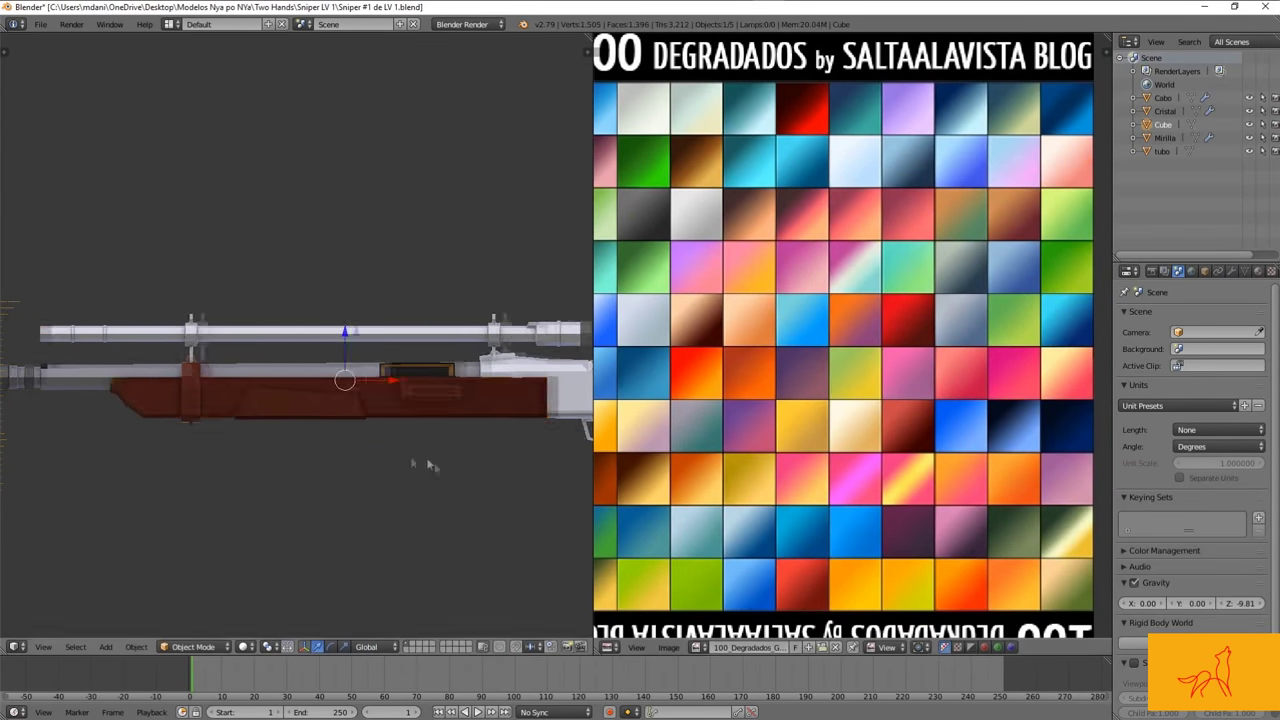
pyautogui.scroll(2, 400, 462)
pyautogui.scroll(2, 358, 418)
# Step: Move the trapezoid side panel's UVs onto a light tan swatch and save the file
pyautogui.press('Tab')
pyautogui.scroll(-2, 358, 418)
pyautogui.scroll(2, 400, 425)
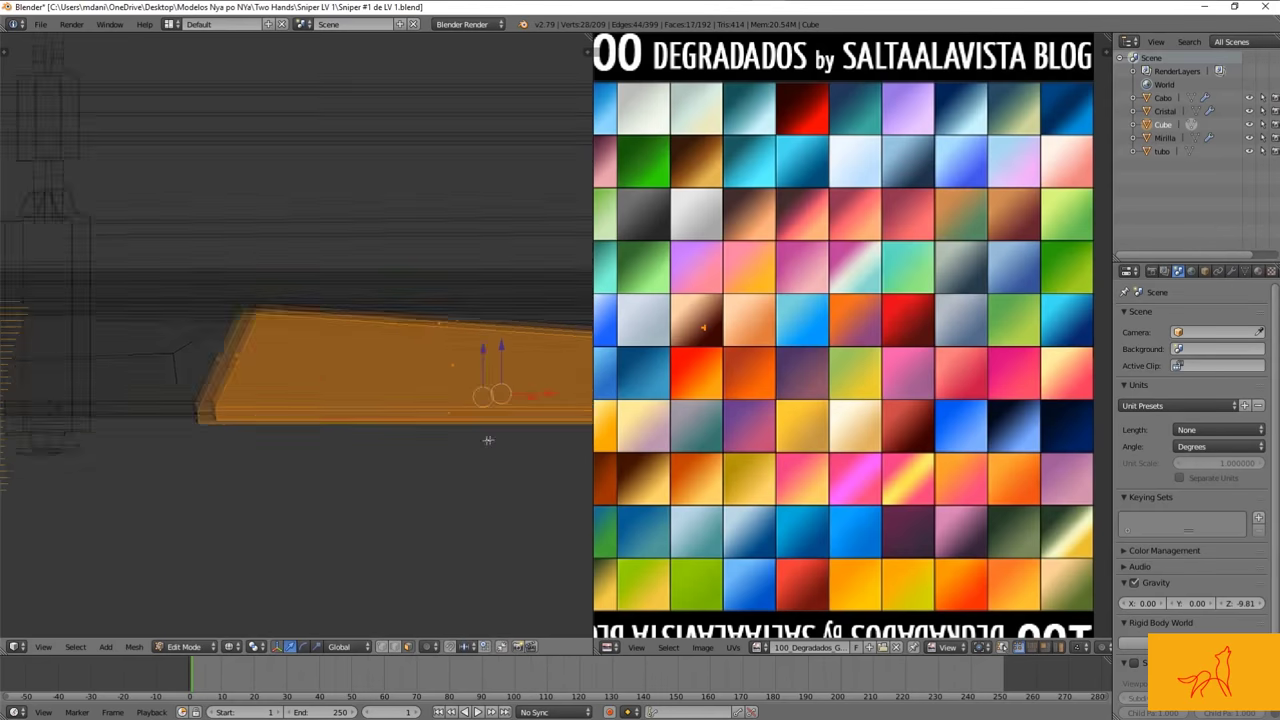
pyautogui.keyDown('shift'); pyautogui.moveTo(461, 438); pyautogui.dragTo(687, 391, button='middle'); pyautogui.keyUp('shift')
pyautogui.press('g')
pyautogui.scroll(-2, 443, 414)
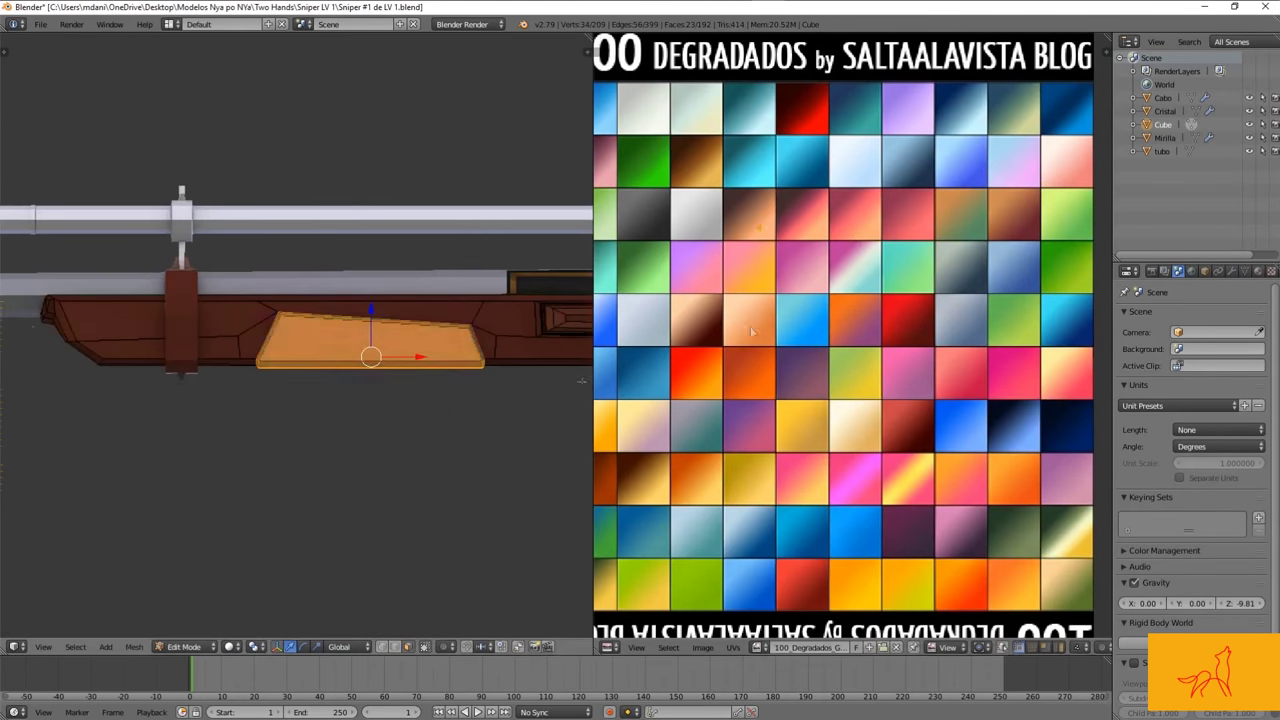
pyautogui.scroll(-1, 446, 432)
pyautogui.scroll(1, 477, 398)
pyautogui.scroll(1, 477, 398)
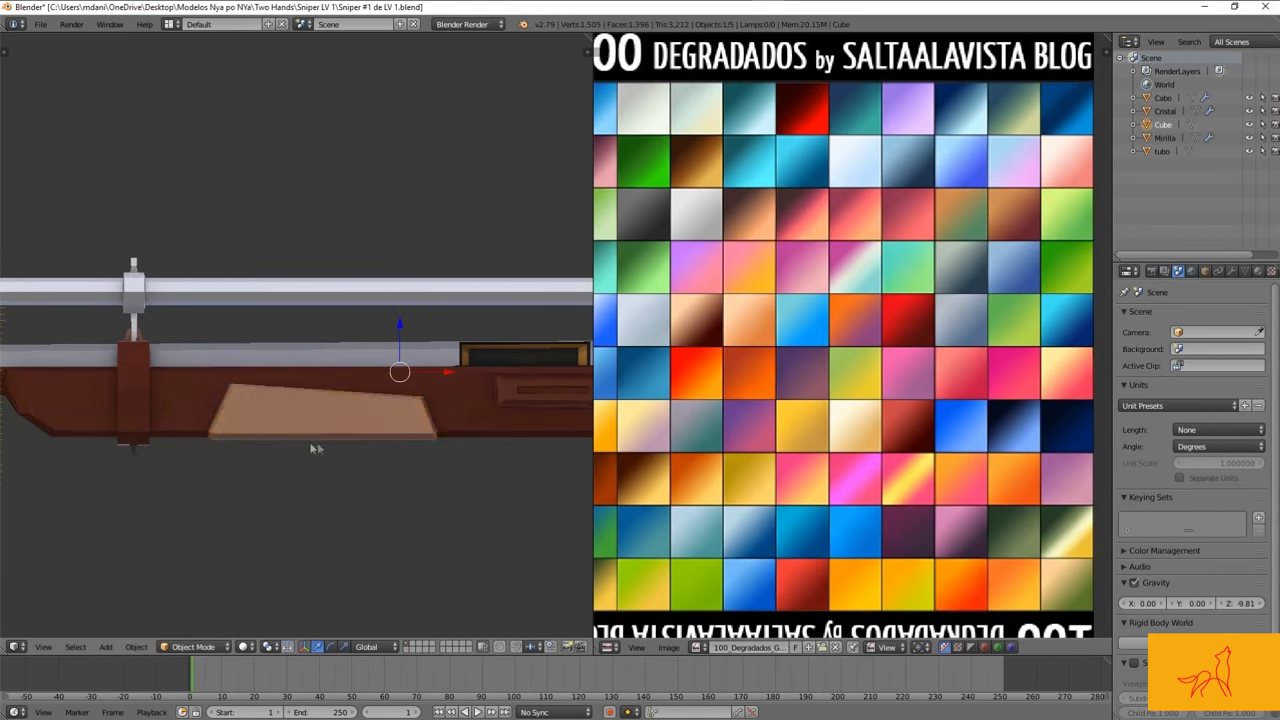
pyautogui.hotkey('ctrl', 's')
pyautogui.click(327, 431)
# Step: In wireframe Edit Mode, select the small stock part and frame it in front view
pyautogui.press('Tab')
pyautogui.press('z')
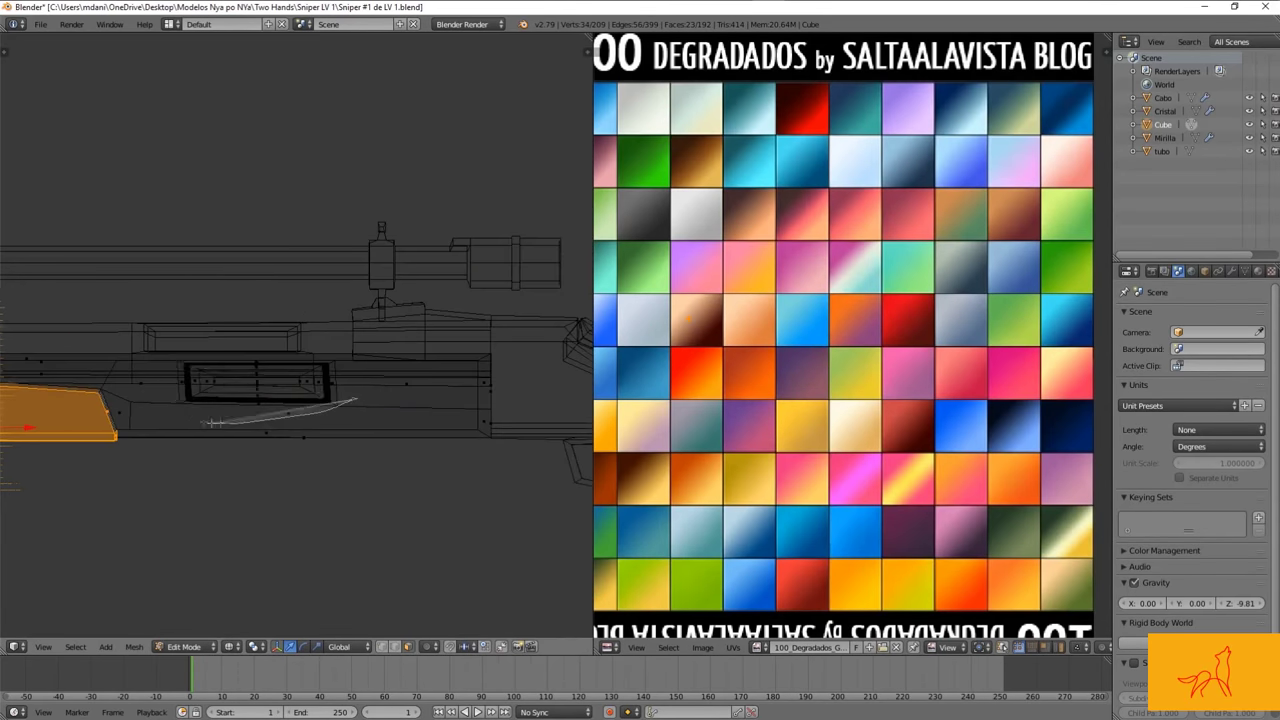
pyautogui.scroll(3, 335, 381)
pyautogui.scroll(-2, 335, 381)
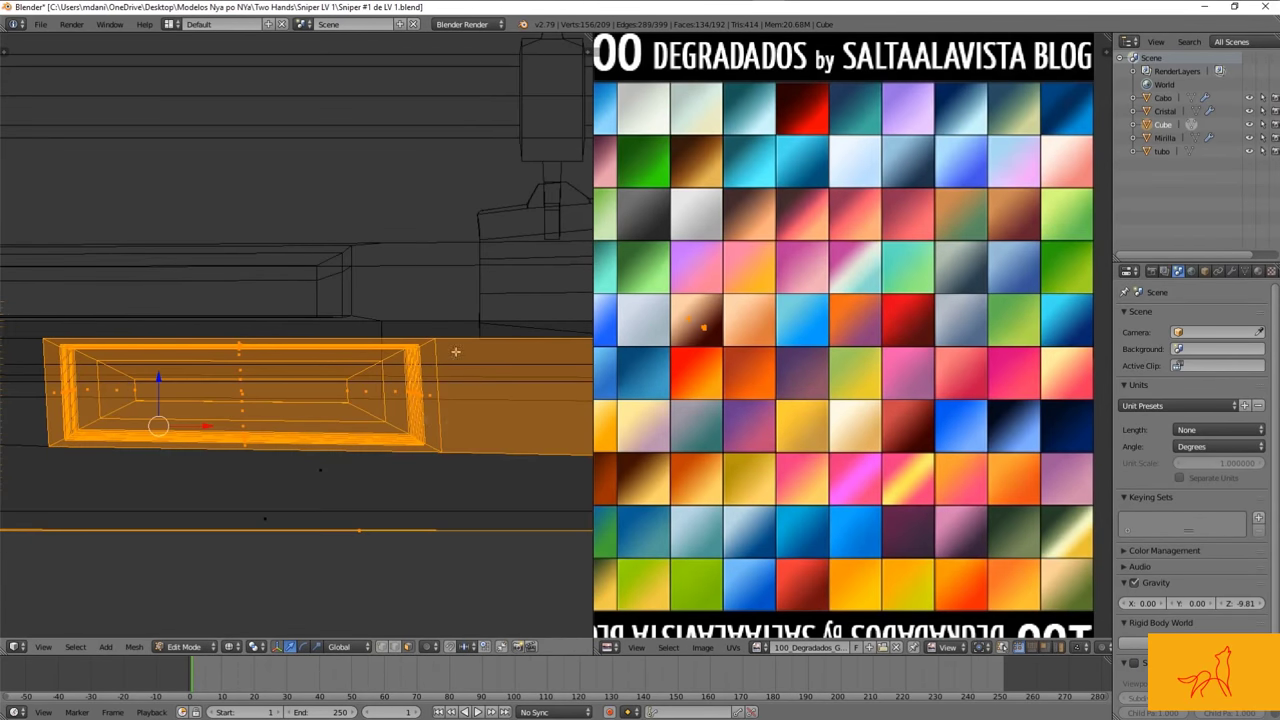
pyautogui.scroll(-2, 451, 351)
pyautogui.scroll(-2, 561, 252)
pyautogui.keyDown('ctrl'); pyautogui.moveTo(330, 335); pyautogui.dragTo(320, 340); pyautogui.keyUp('ctrl')
pyautogui.press('KP_Decimal')
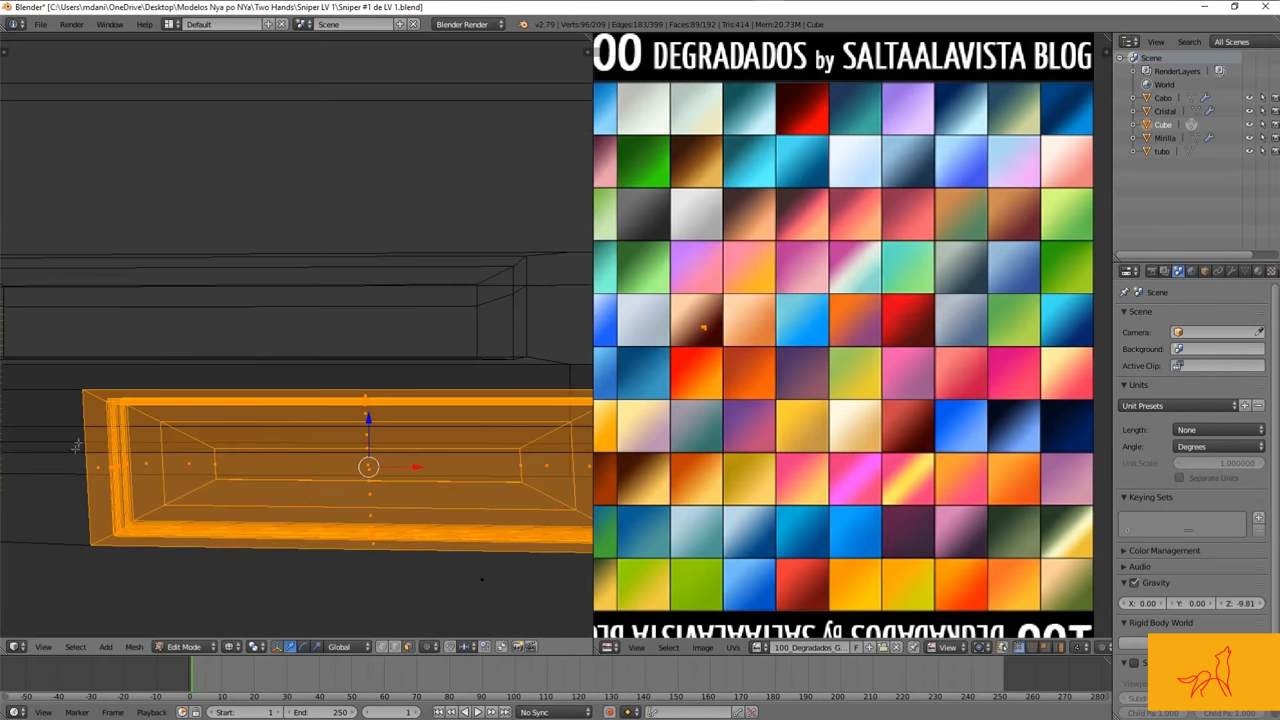
pyautogui.scroll(-3, 365, 365)
pyautogui.press('z')
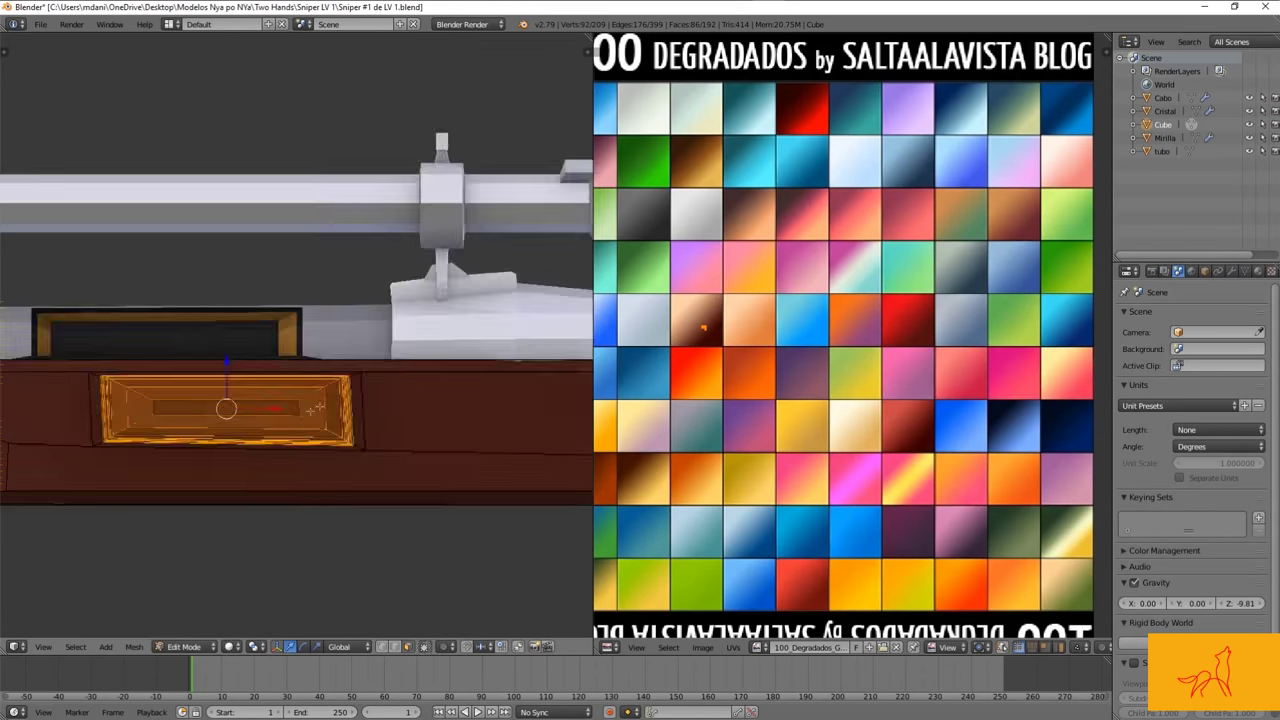
pyautogui.press('z')
pyautogui.moveTo(365, 365); pyautogui.dragTo(380, 380, button='middle')
pyautogui.press('KP_1')
pyautogui.press('Tab')
# Step: Frame the grip in front view and select one horizontal band of its faces
pyautogui.scroll(-5, 300, 400)
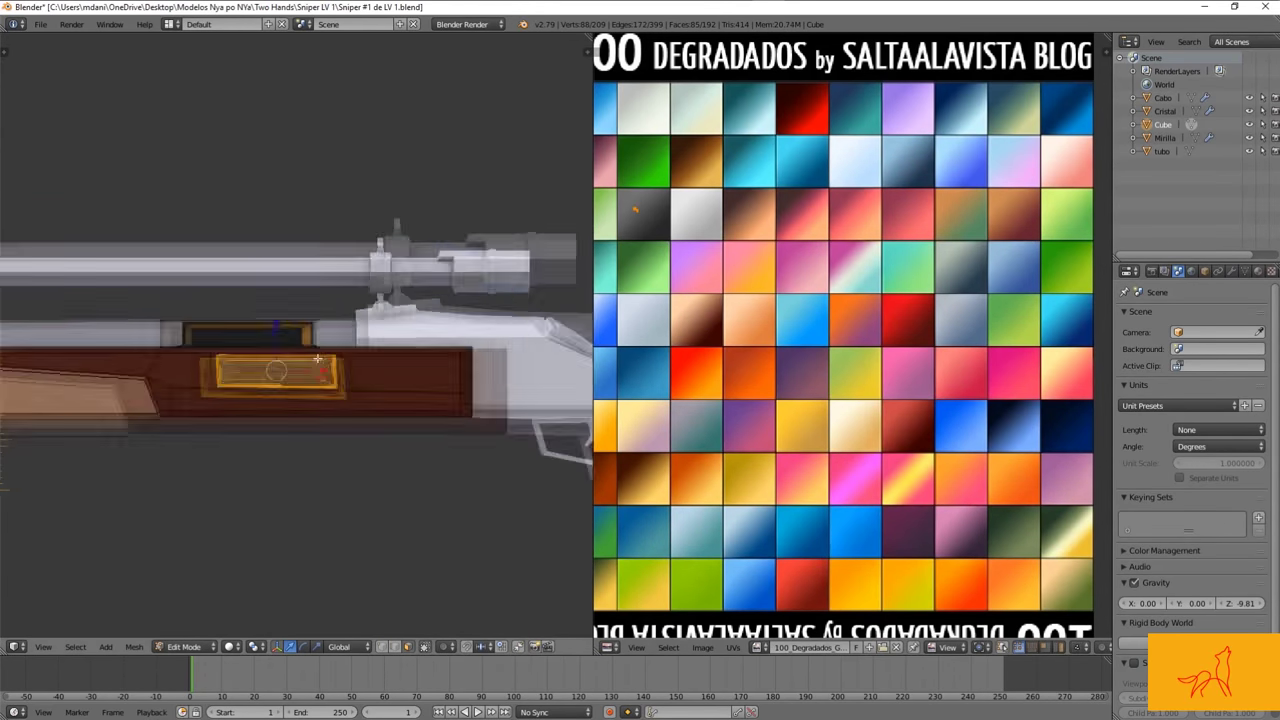
pyautogui.moveTo(300, 400); pyautogui.dragTo(325, 436, button='middle')
pyautogui.press('KP_Decimal')
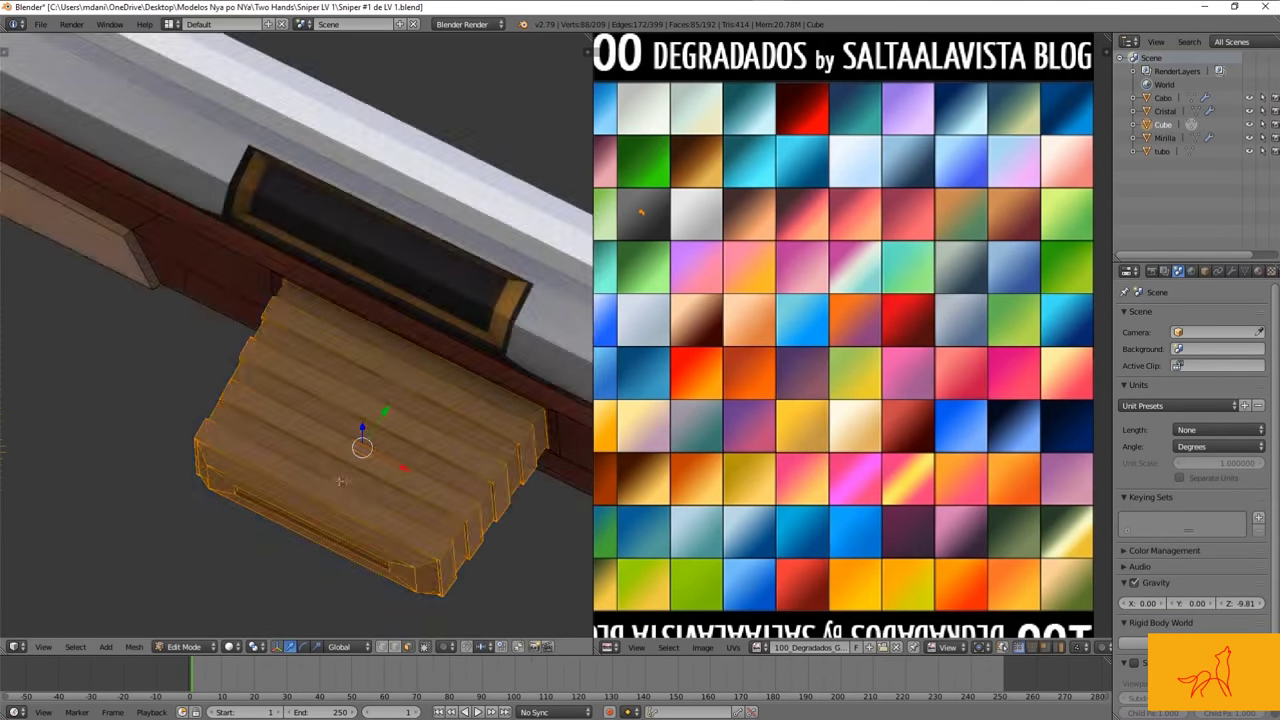
pyautogui.press('KP_1')
pyautogui.press('Tab')
pyautogui.press('z')
pyautogui.scroll(2, 404, 428)
pyautogui.keyDown('alt'); pyautogui.rightClick(168, 428); pyautogui.keyUp('alt')
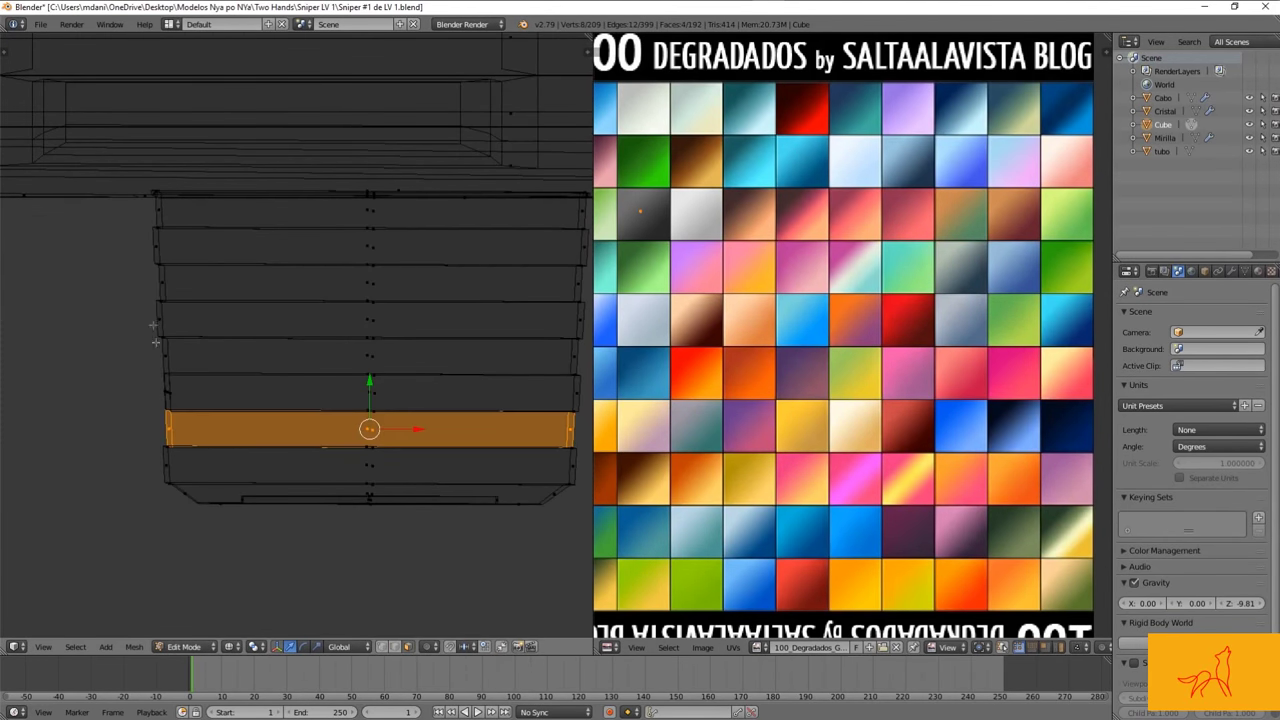
pyautogui.keyDown('shift'); pyautogui.moveTo(380, 207); pyautogui.dragTo(255, 242, button='middle'); pyautogui.keyUp('shift')
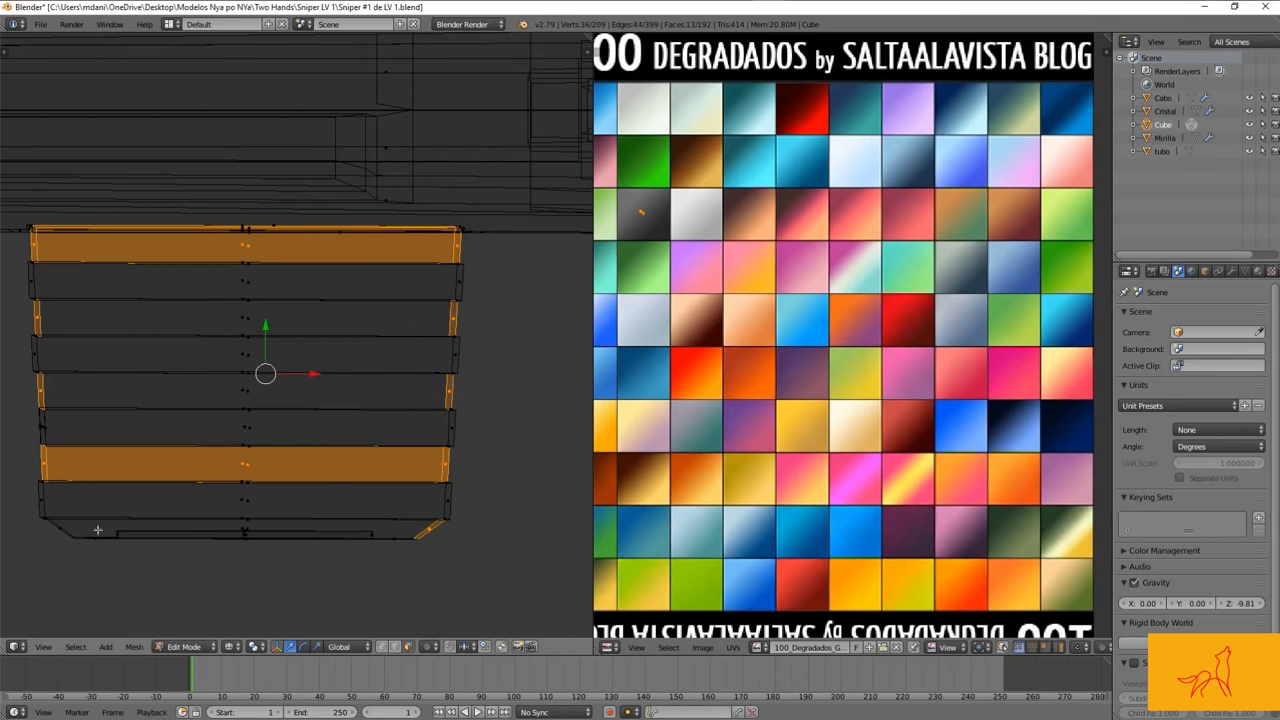
pyautogui.press('z')
pyautogui.moveTo(457, 380); pyautogui.dragTo(374, 366, button='middle')
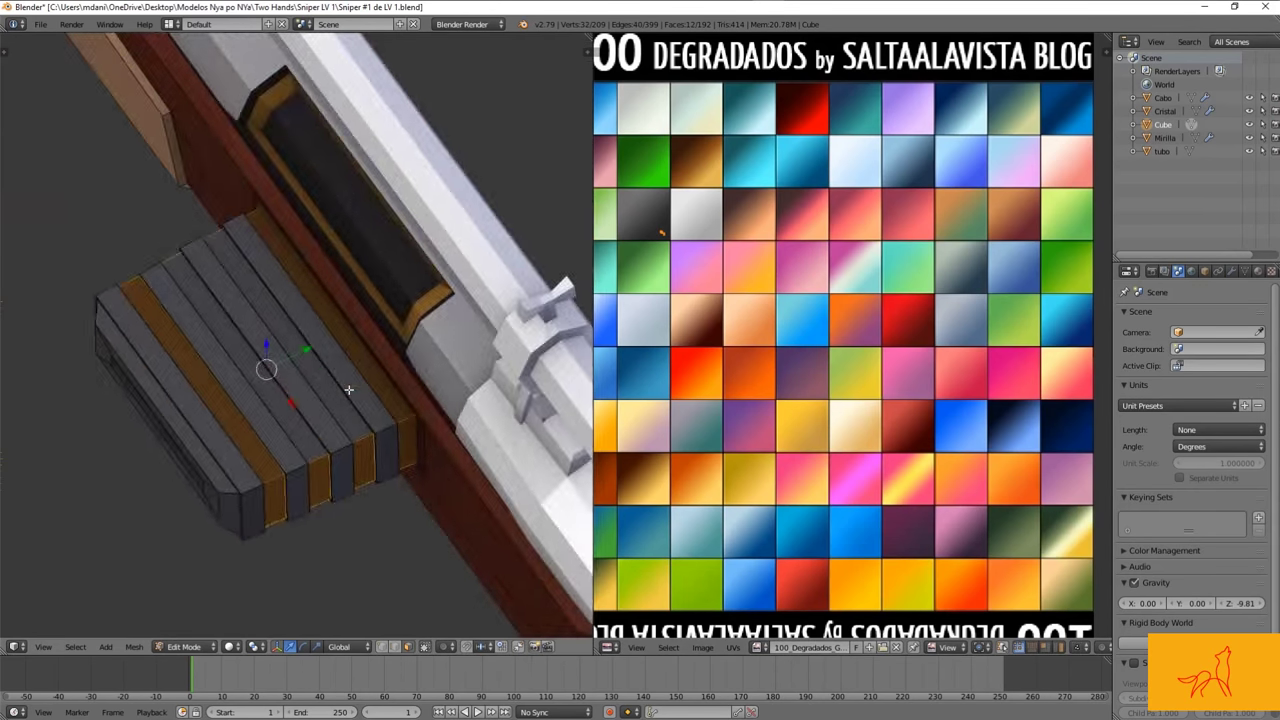
pyautogui.press('KP_1')
pyautogui.scroll(2, 344, 356)
pyautogui.press('z')
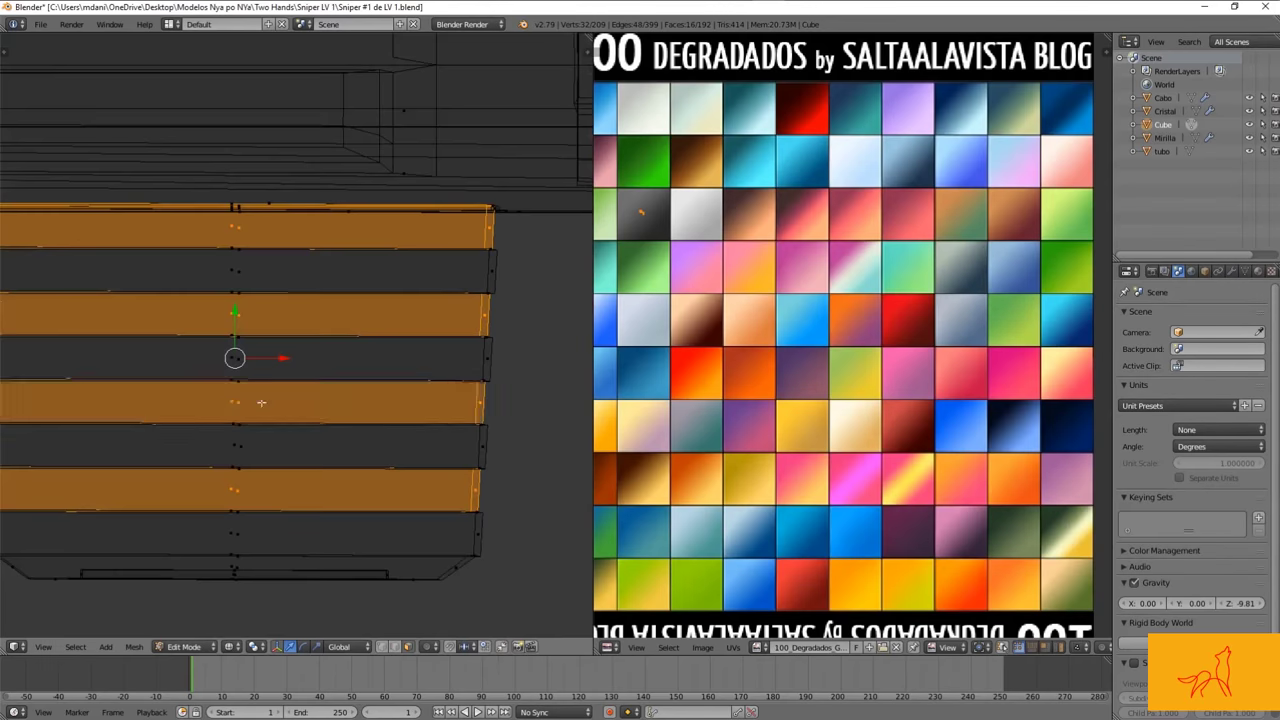
# Step: In the magazine's Edit Mode, select its left end face and four-face front rim
pyautogui.press('Tab')
pyautogui.press('z')
pyautogui.scroll(3, 453, 398)
pyautogui.moveTo(453, 398)
pyautogui.mouseDown(button='middle')
pyautogui.moveTo(509, 291)
pyautogui.moveTo(441, 454)
pyautogui.mouseUp(button='middle')
pyautogui.press('Tab')
pyautogui.press('z')
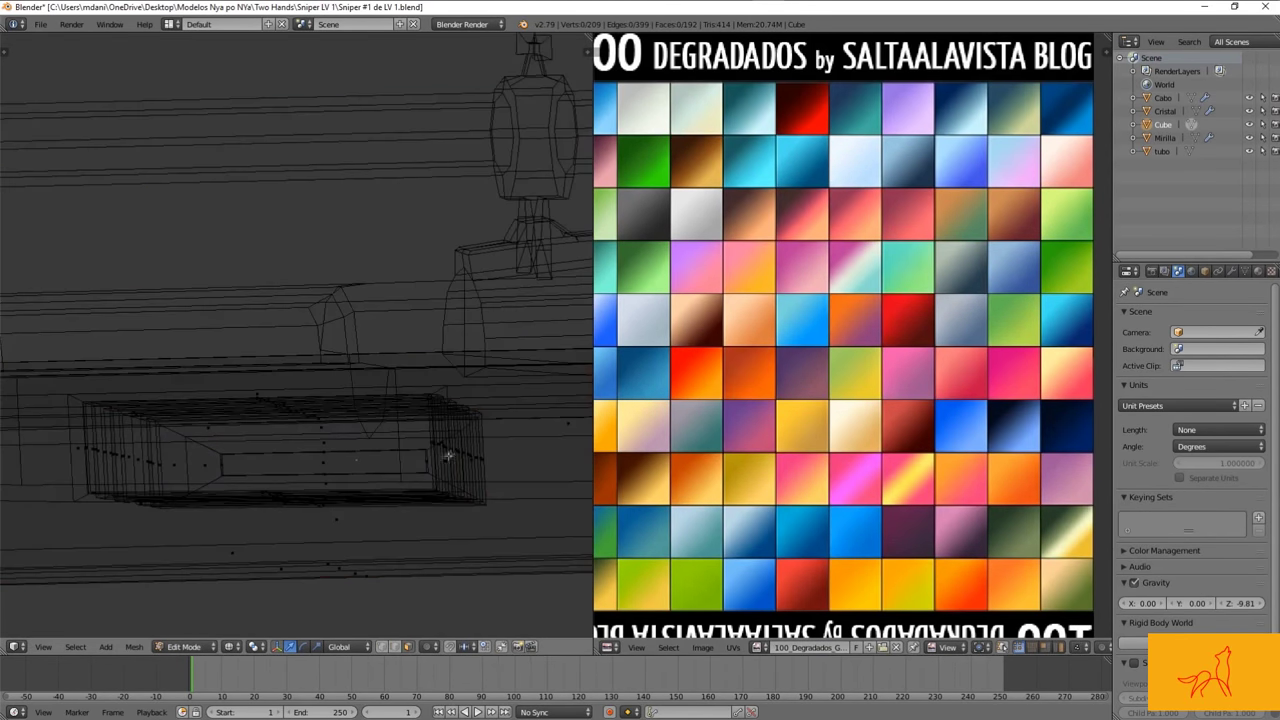
pyautogui.press('z')
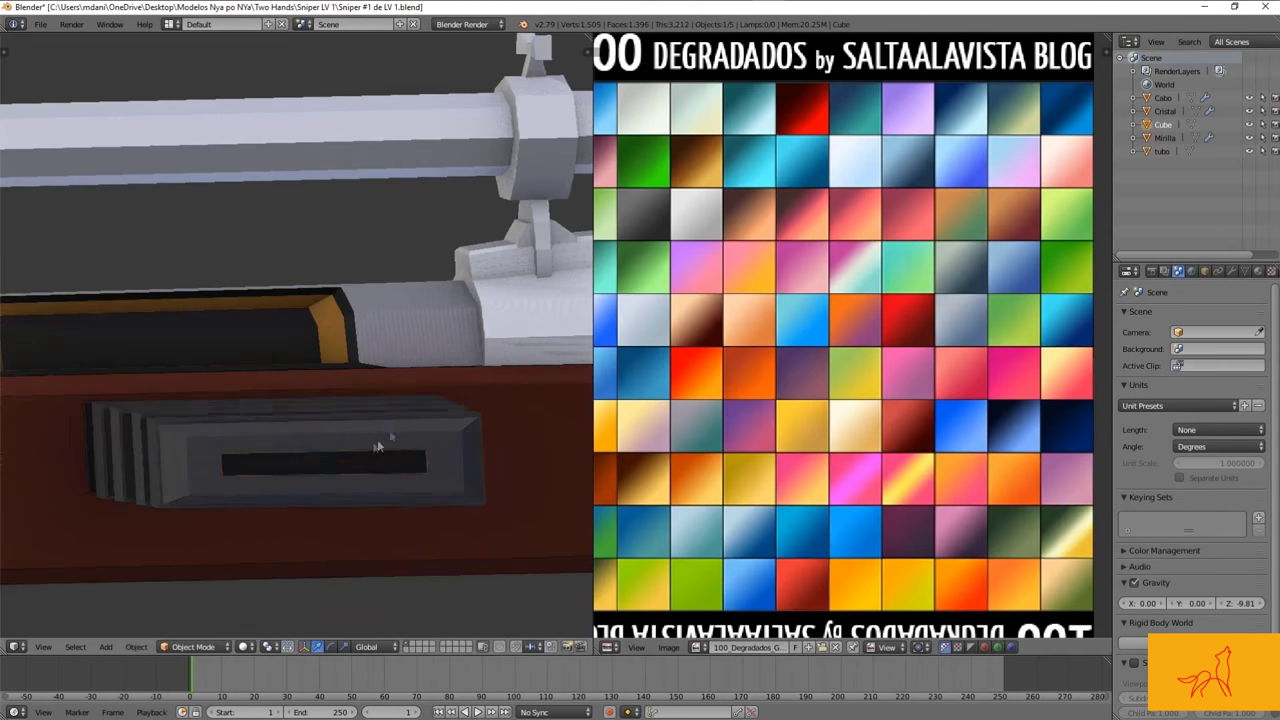
pyautogui.scroll(3, 365, 440)
pyautogui.keyDown('shift'); pyautogui.rightClick(122, 416); pyautogui.keyUp('shift')
pyautogui.moveTo(360, 423)
pyautogui.mouseDown(button='middle')
pyautogui.moveTo(122, 416)
pyautogui.moveTo(230, 400)
pyautogui.moveTo(791, 219)
pyautogui.mouseUp(button='middle')
pyautogui.keyDown('alt'); pyautogui.rightClick(240, 365); pyautogui.keyUp('alt')
# Step: Replace that selection with the magazine's ribbed fin faces, lasso-selected in wireframe
pyautogui.scroll(-3, 465, 350)
pyautogui.moveTo(465, 350)
pyautogui.mouseDown(button='middle')
pyautogui.moveTo(366, 386)
pyautogui.moveTo(297, 350)
pyautogui.moveTo(366, 376)
pyautogui.mouseUp(button='middle')
pyautogui.press('z')
pyautogui.press('a')
pyautogui.keyDown('ctrl'); pyautogui.moveTo(366, 376); pyautogui.dragTo(416, 380); pyautogui.keyUp('ctrl')
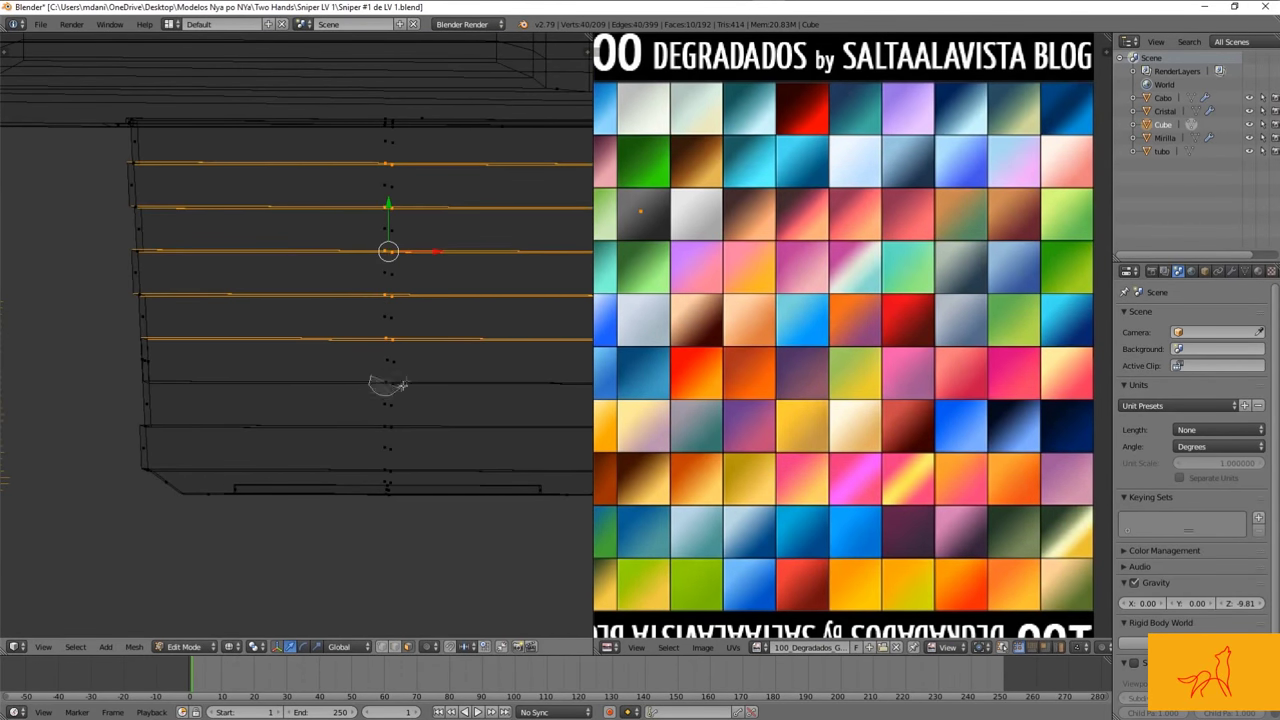
pyautogui.moveTo(375, 460); pyautogui.dragTo(303, 374, button='middle')
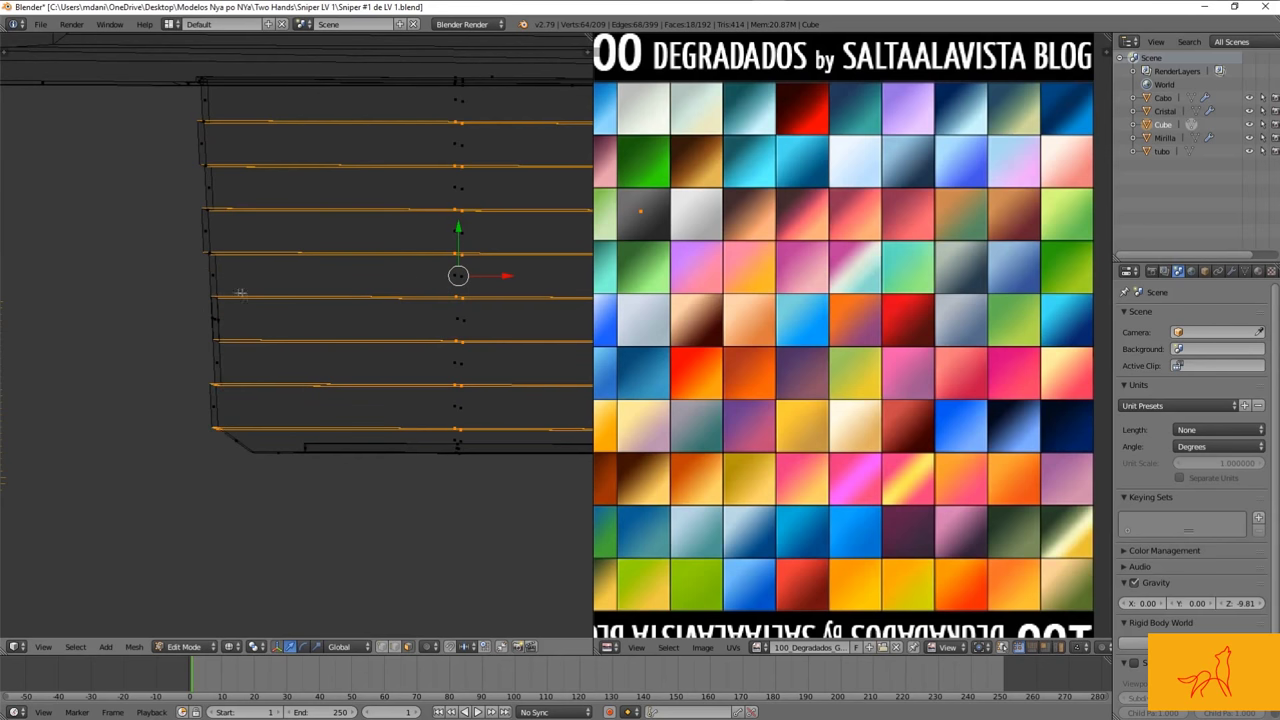
pyautogui.moveTo(282, 162); pyautogui.dragTo(519, 221, button='middle')
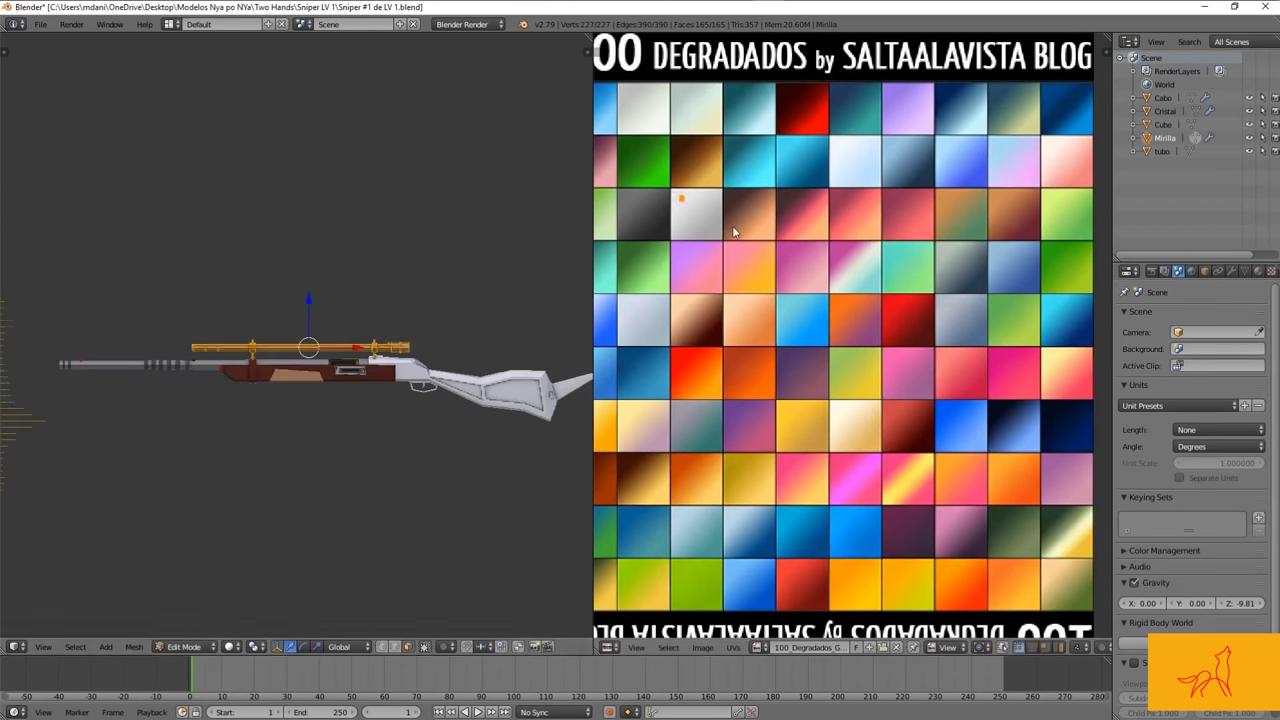
# Step: Enter Edit Mode on the Mirilla scope mesh
pyautogui.press('Tab')
pyautogui.press('k')
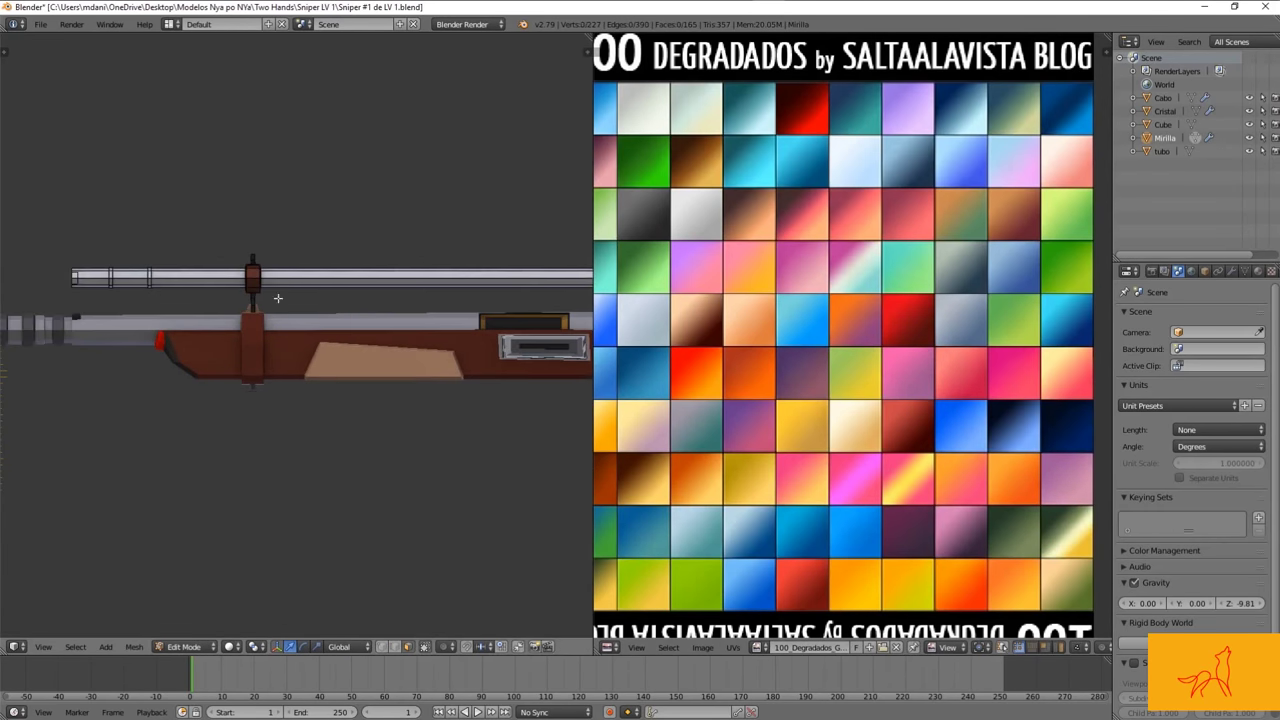
# Step: Select the face loop around the scope's end cap rim
pyautogui.scroll(-2, 278, 298)
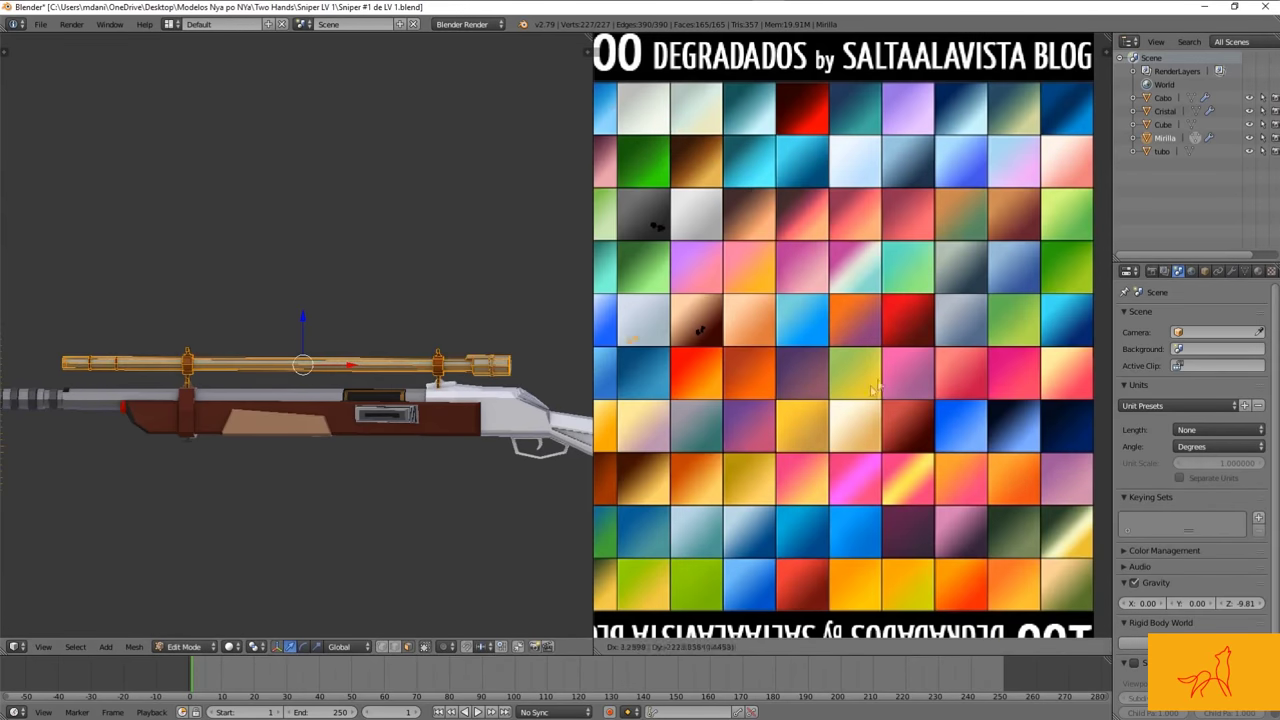
pyautogui.moveTo(400, 300); pyautogui.dragTo(440, 300, button='middle')
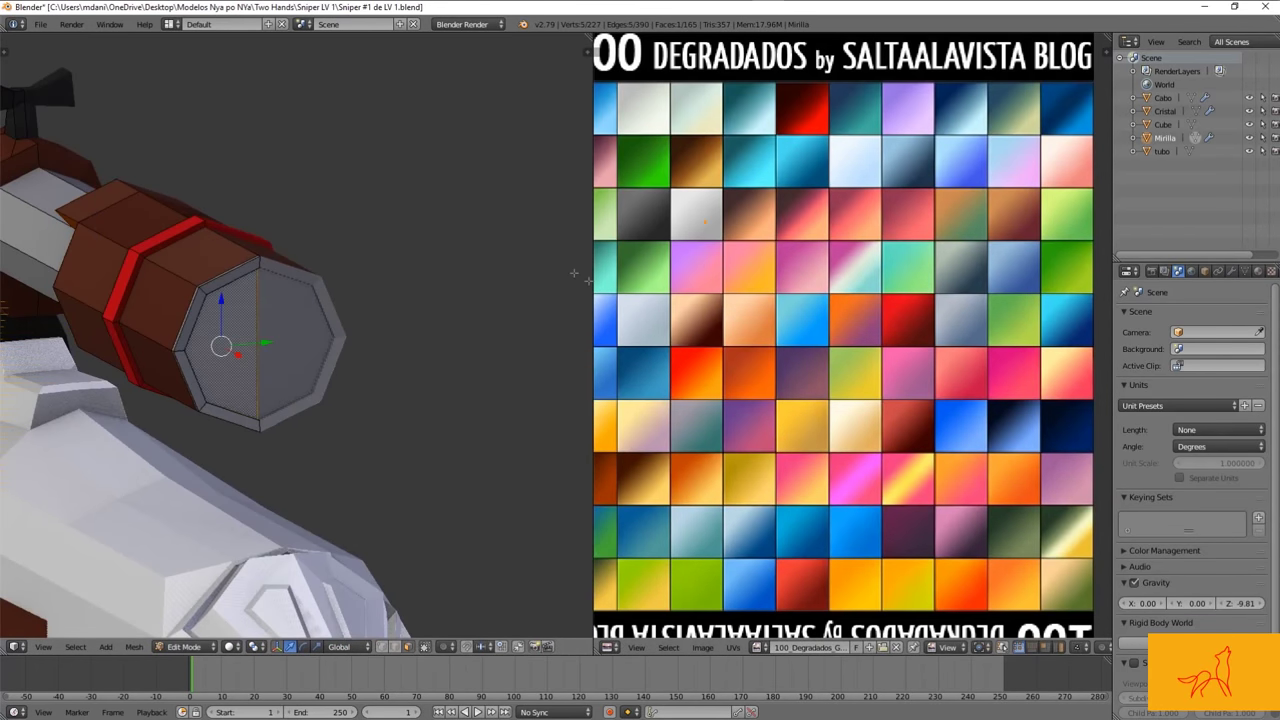
pyautogui.moveTo(225, 412); pyautogui.dragTo(455, 300, button='middle')
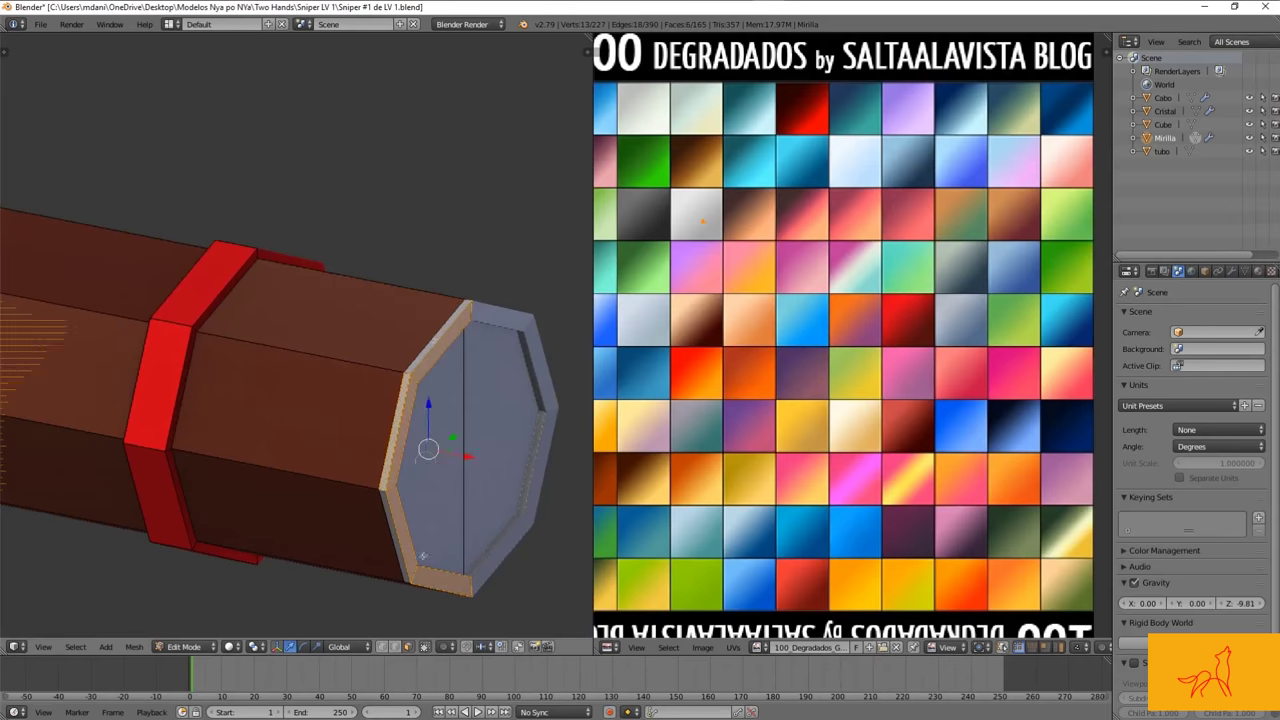
pyautogui.keyDown('alt'); pyautogui.click(455, 300); pyautogui.keyUp('alt')
pyautogui.press('z')
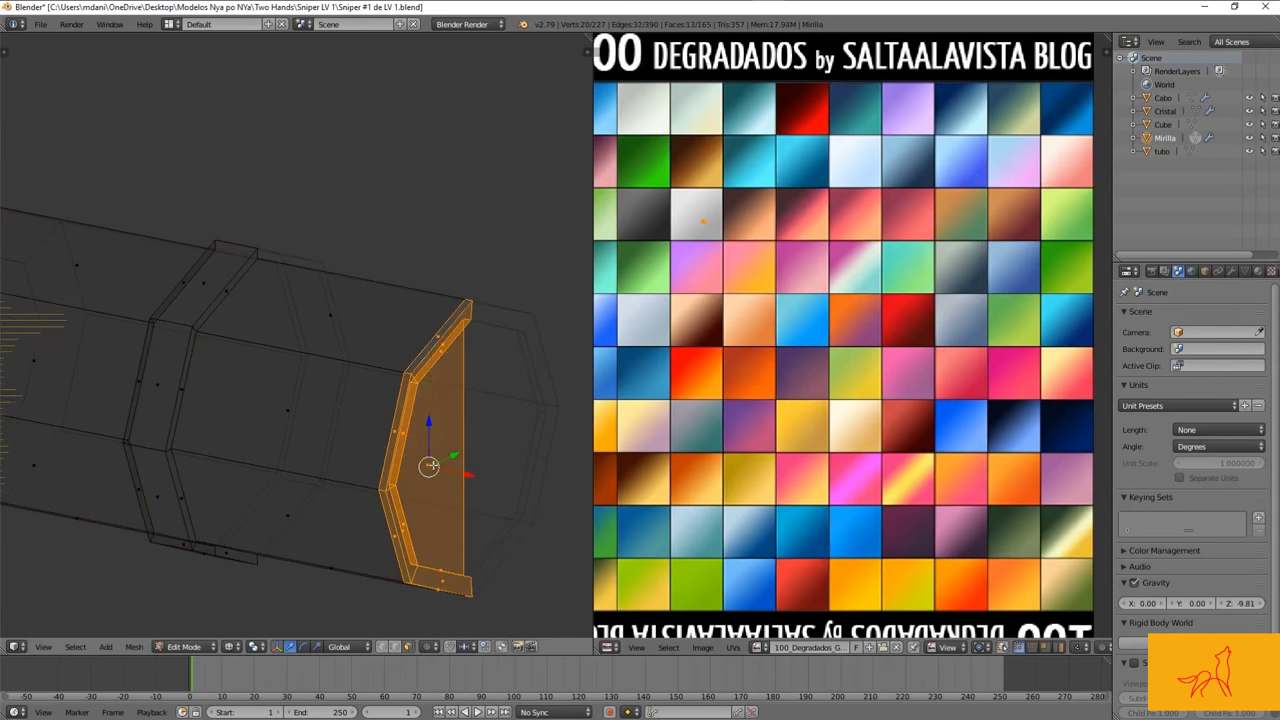
pyautogui.press('z')
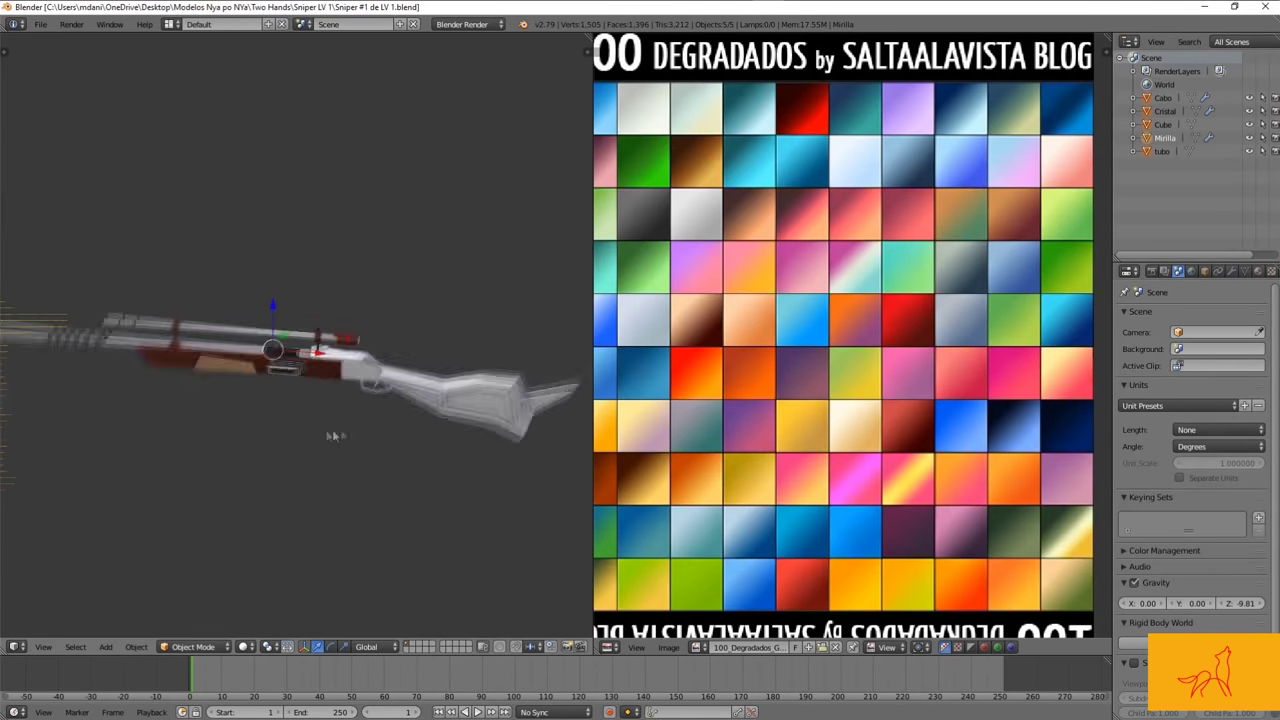
# Step: Select the magazine and check its faces in Edit Mode
pyautogui.scroll(5, 334, 436)
pyautogui.moveTo(334, 436); pyautogui.dragTo(331, 511, button='middle')
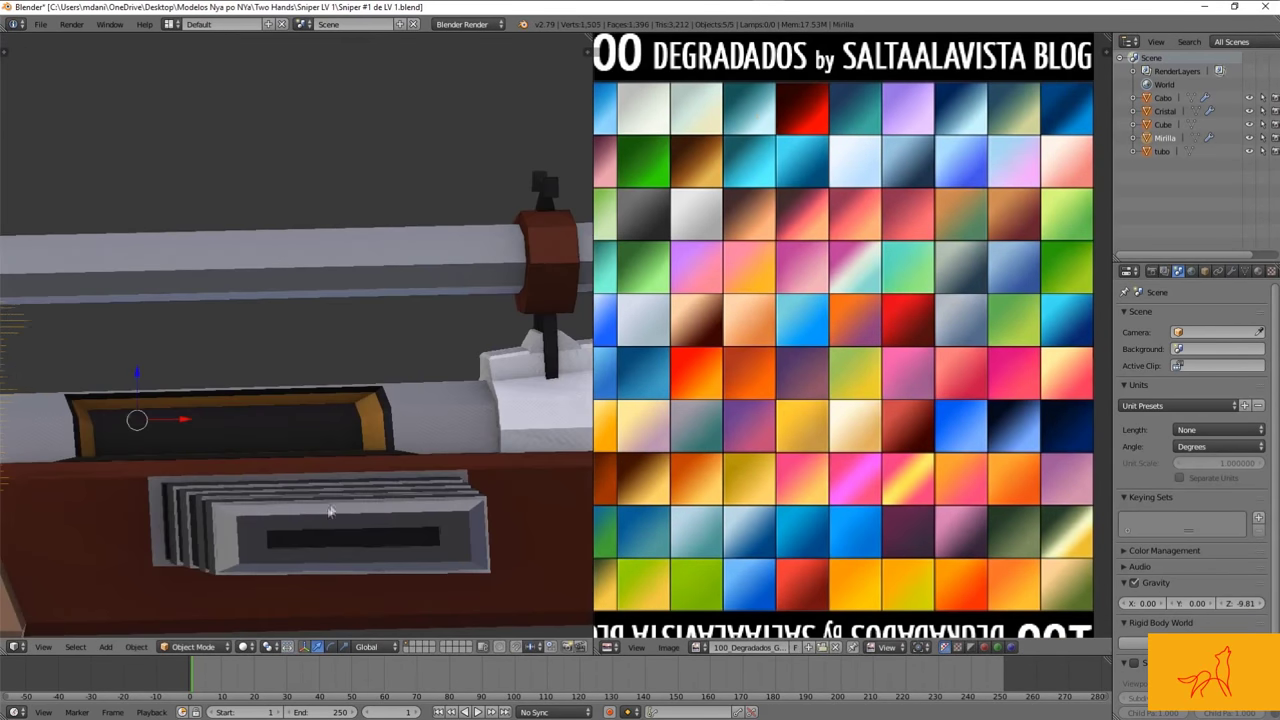
pyautogui.rightClick(331, 511)
pyautogui.press('Tab')
pyautogui.keyDown('shift'); pyautogui.rightClick(458, 530); pyautogui.keyUp('shift')
pyautogui.moveTo(458, 530); pyautogui.dragTo(421, 512, button='middle')
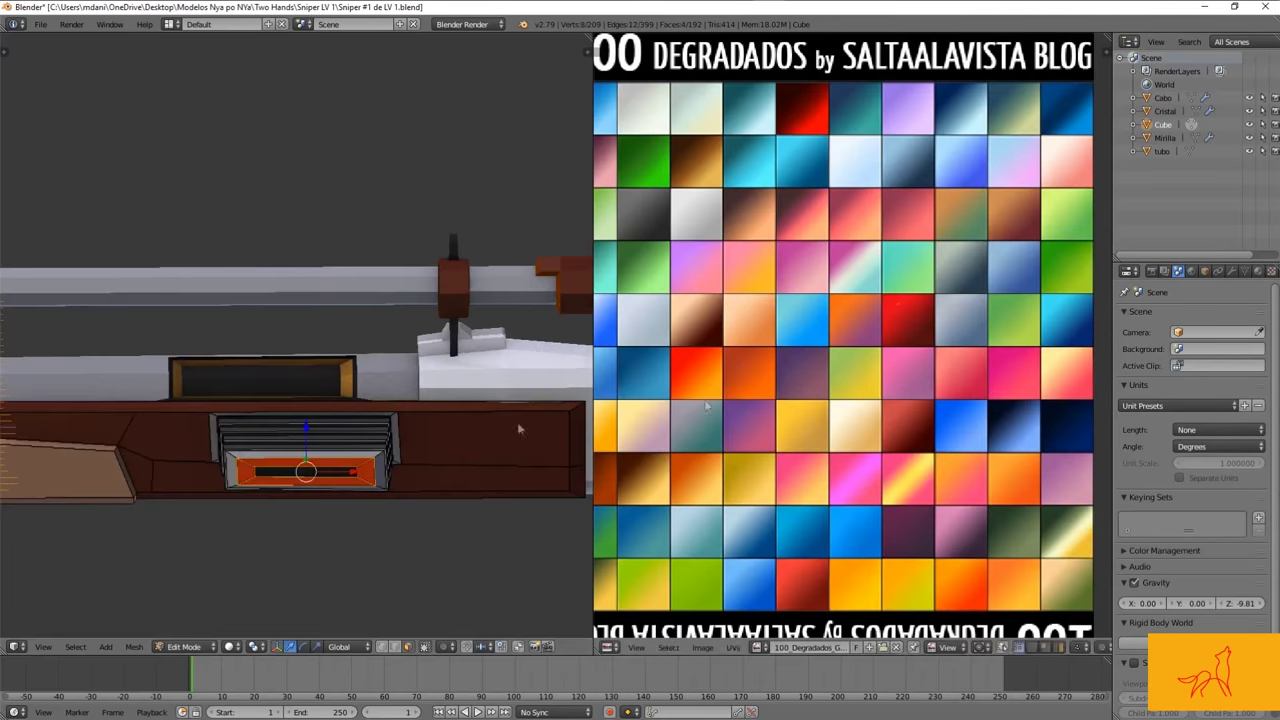
pyautogui.press('Tab')
# Step: Save the blend file
pyautogui.moveTo(518, 429); pyautogui.dragTo(315, 370, button='middle')
pyautogui.scroll(-3, 315, 370)
pyautogui.scroll(5, 168, 467)
pyautogui.hotkey('ctrl', 's')
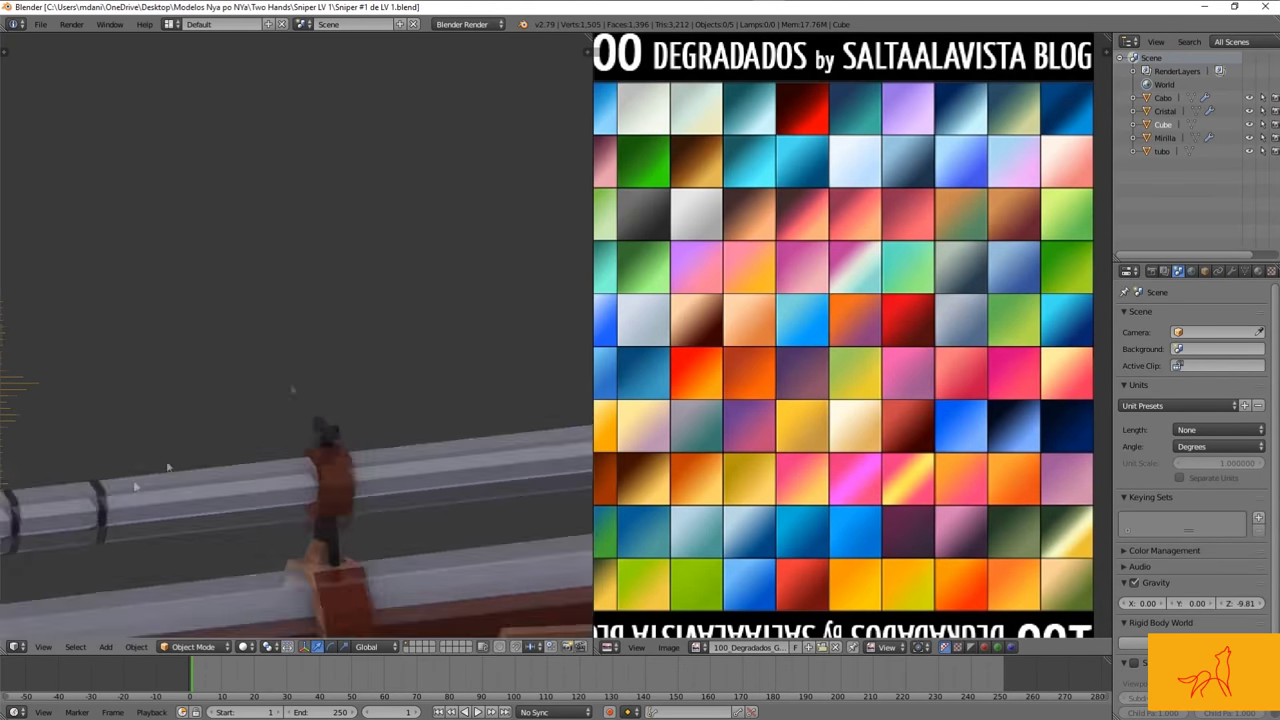
pyautogui.scroll(-3, 168, 467)
# Step: Select the brown Cabo stock, frame it and enter Edit Mode
pyautogui.rightClick(300, 370)
pyautogui.press('KP_Decimal')
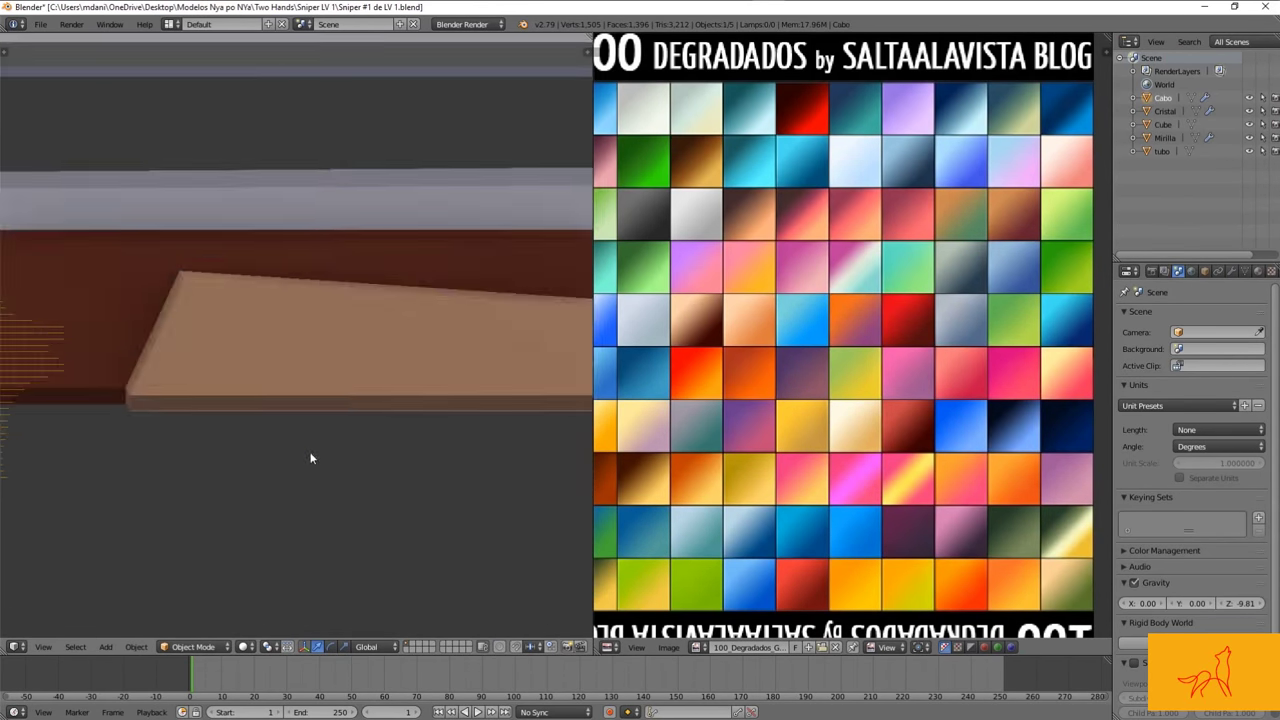
pyautogui.scroll(-3, 310, 458)
pyautogui.press('Tab')
pyautogui.scroll(-2, 442, 354)
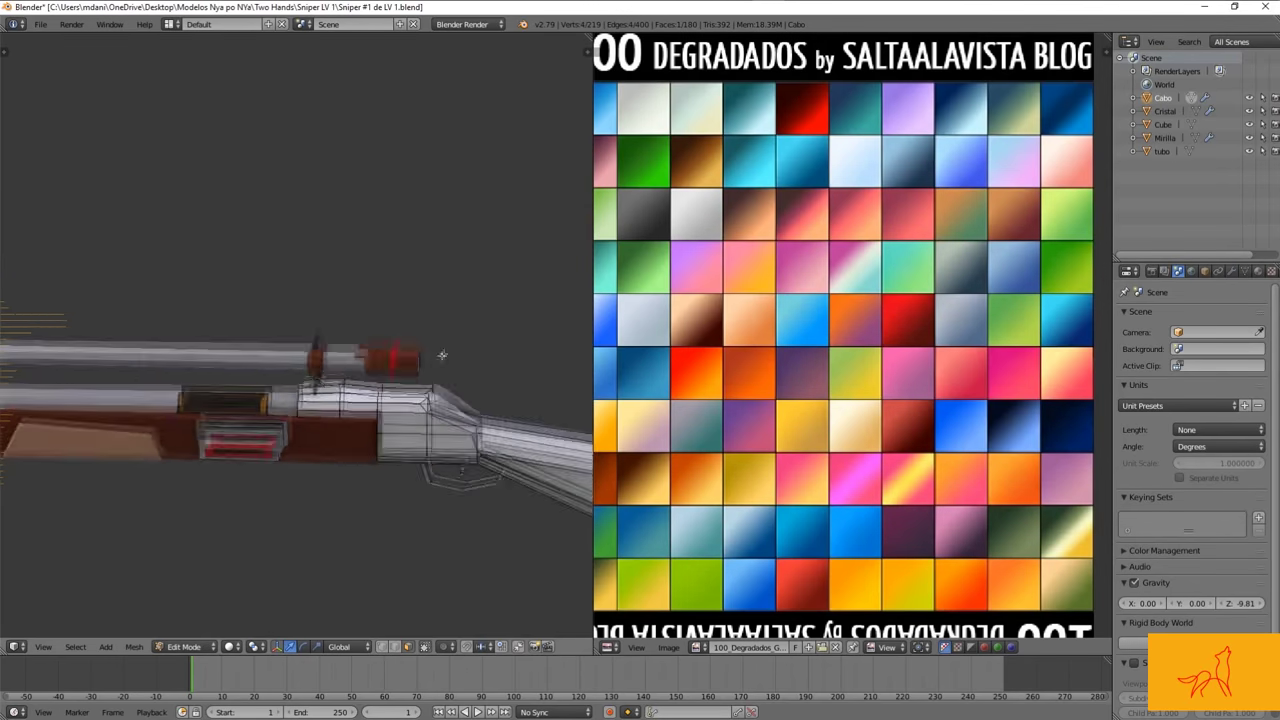
pyautogui.scroll(-4, 442, 354)
# Step: Select all Cabo faces and show the gradient palette image under their UVs
pyautogui.press('a')
pyautogui.scroll(-3, 840, 340)
pyautogui.click(766, 648)
pyautogui.click(766, 648)
pyautogui.click(823, 516)
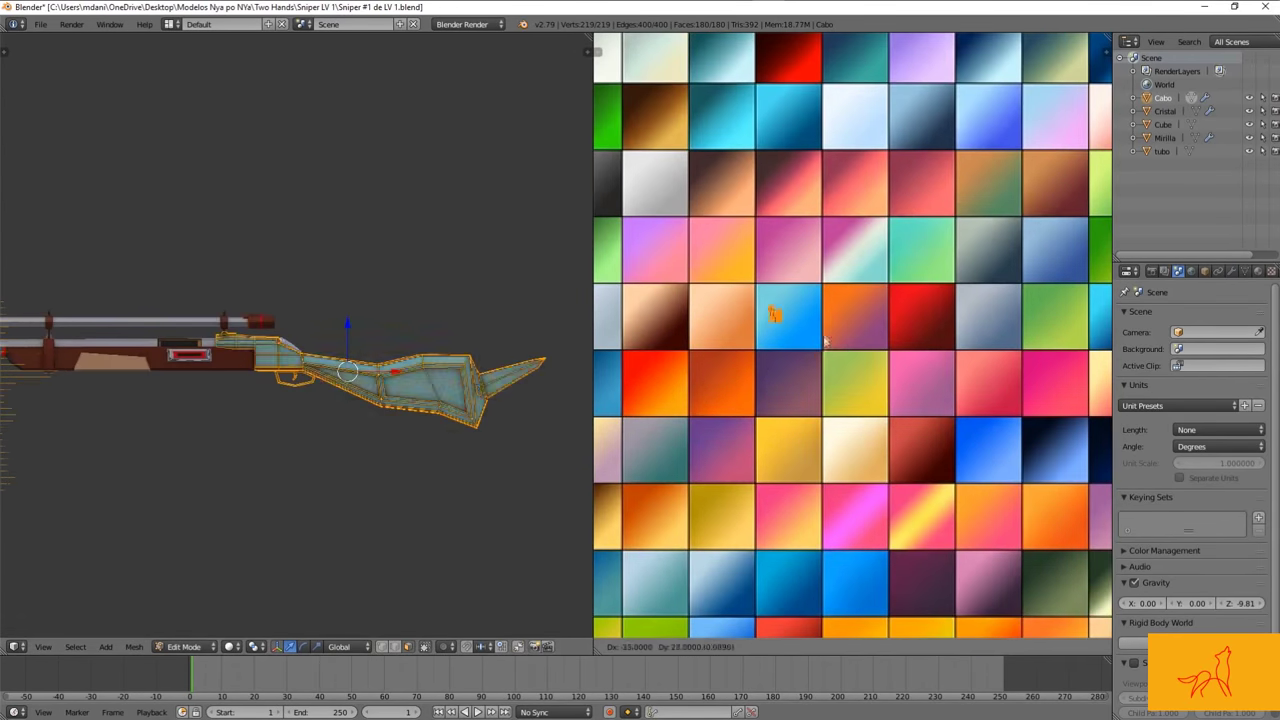
pyautogui.scroll(8, 808, 450)
pyautogui.scroll(-2, 850, 360)
pyautogui.scroll(-3, 809, 465)
pyautogui.scroll(-3, 809, 465)
# Step: Exit Edit Mode and save the blend file
pyautogui.press('Tab')
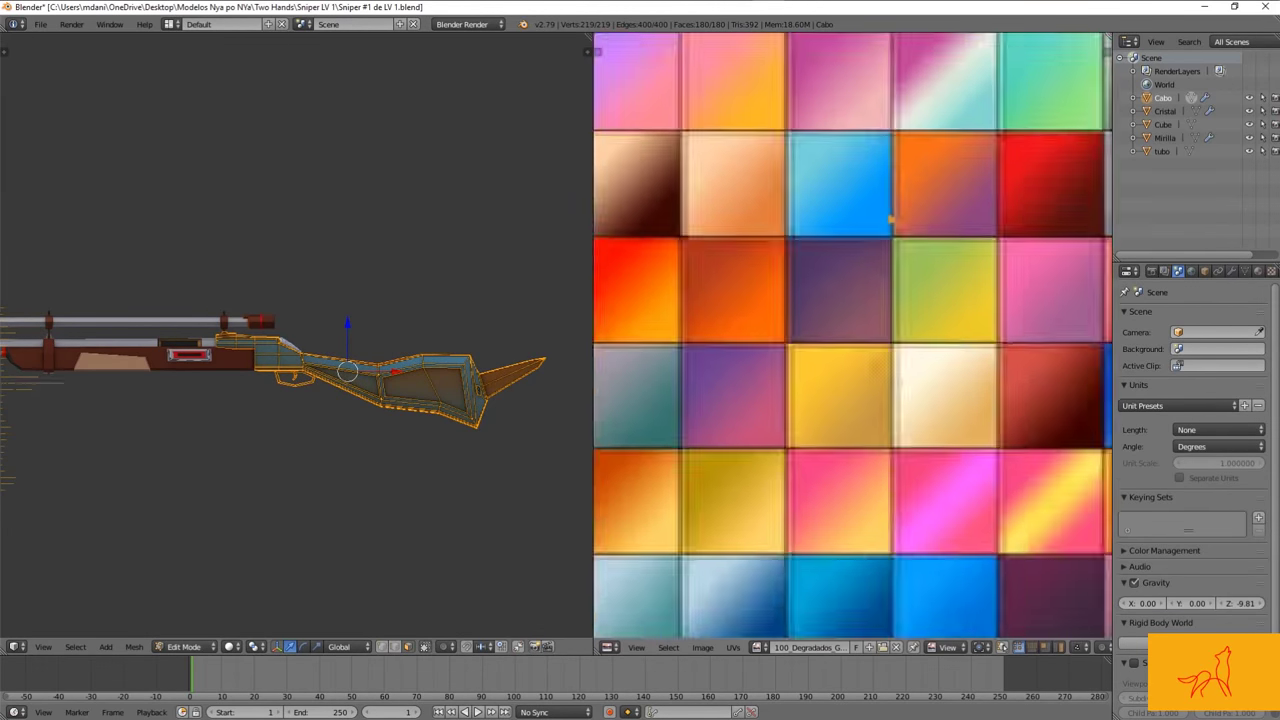
pyautogui.scroll(-2, 786, 335)
pyautogui.hotkey('ctrl', 's')
pyautogui.scroll(-3, 428, 434)
pyautogui.scroll(3, 370, 403)
pyautogui.scroll(3, 370, 403)
pyautogui.moveTo(370, 403)
pyautogui.mouseDown(button='middle')
pyautogui.moveTo(327, 409)
pyautogui.moveTo(382, 393)
pyautogui.mouseUp(button='middle')
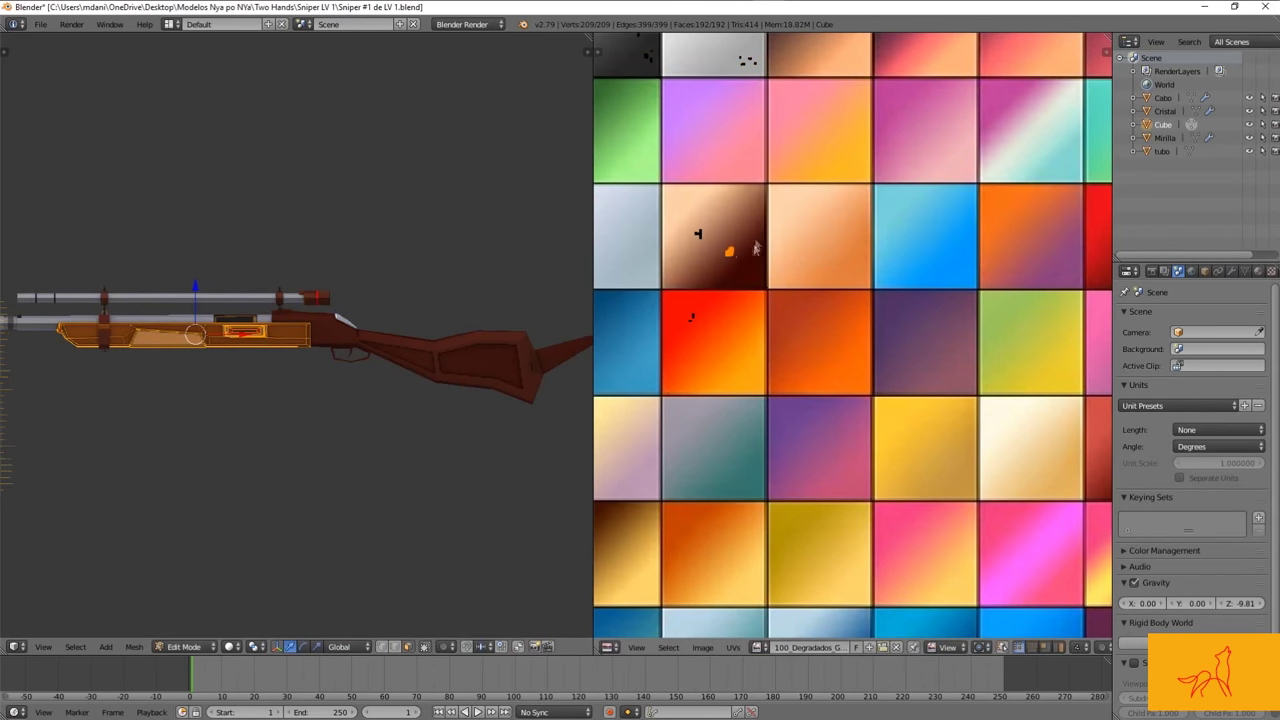
# Step: Back in the stock's Edit Mode, select two of its faces
pyautogui.press('Tab')
pyautogui.rightClick(392, 356)
pyautogui.press('Tab')
pyautogui.scroll(2, 392, 356)
pyautogui.scroll(2, 370, 356)
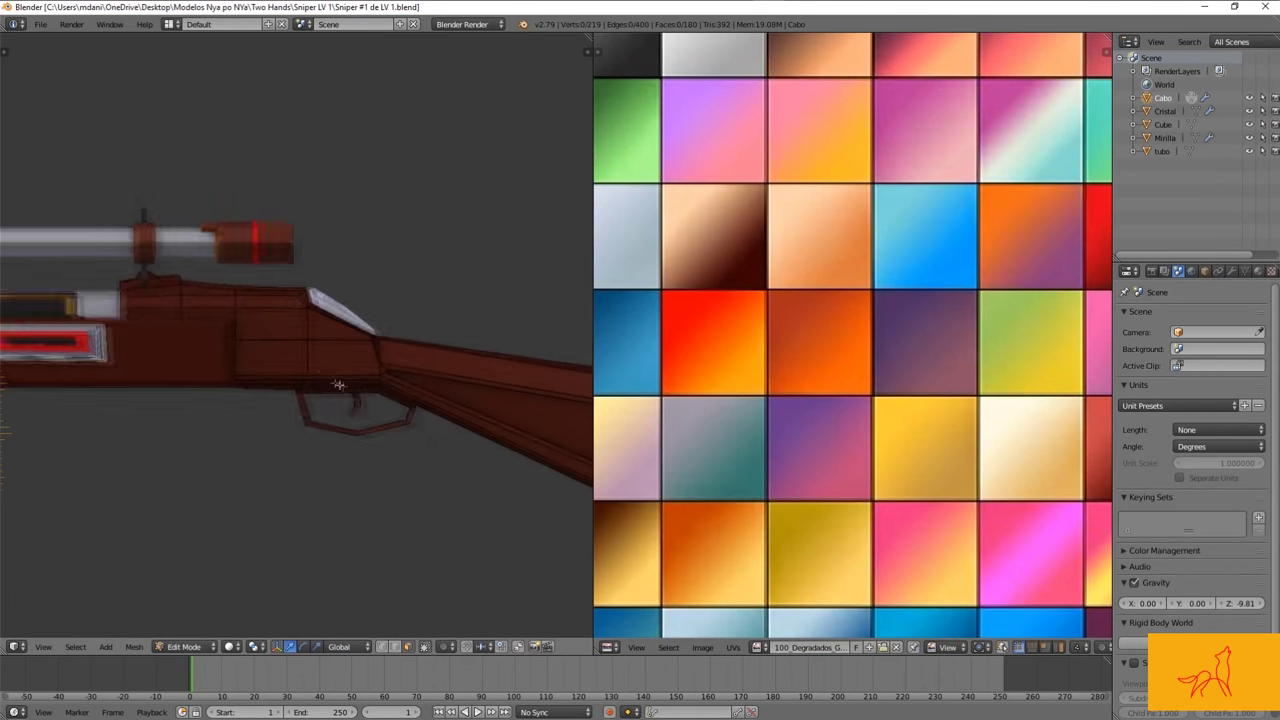
pyautogui.scroll(2, 400, 398)
pyautogui.scroll(2, 400, 398)
pyautogui.rightClick(351, 486)
pyautogui.keyDown('shift'); pyautogui.rightClick(220, 491); pyautogui.keyUp('shift')
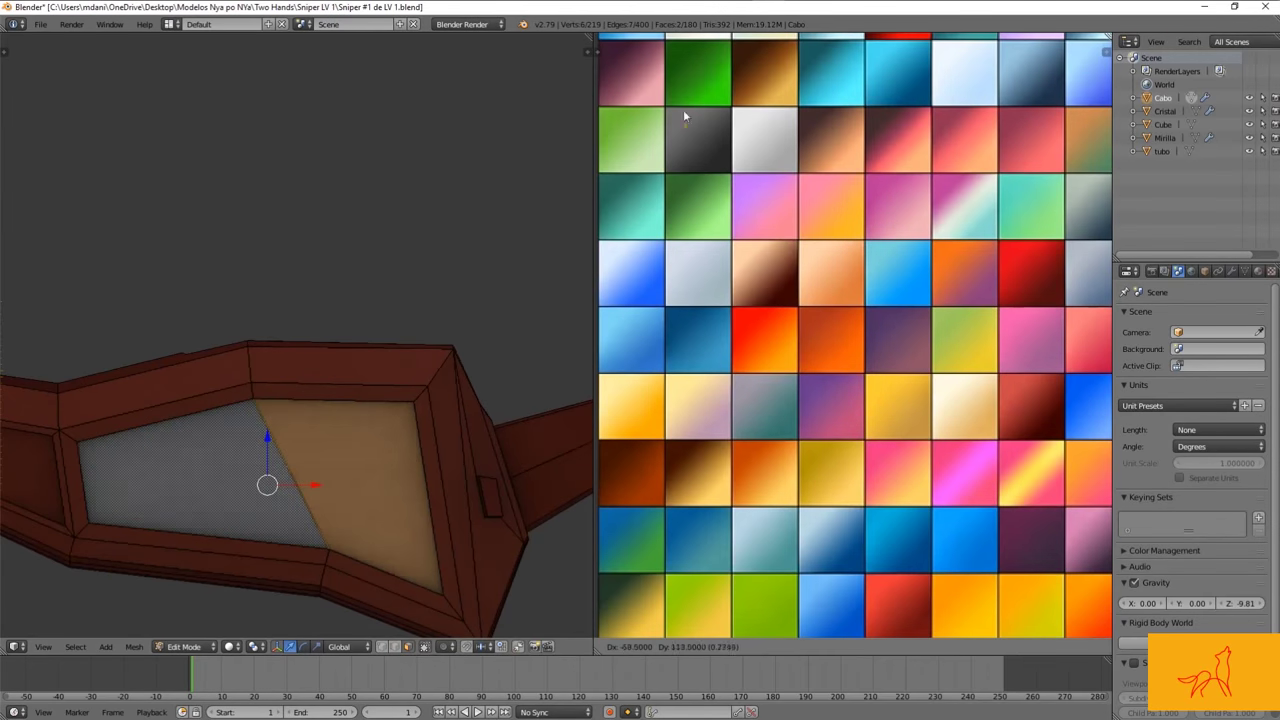
pyautogui.scroll(-2, 272, 397)
# Step: Orbit in wireframe and solid shading to inspect the stock's side panel
pyautogui.press('Tab')
pyautogui.press('z')
pyautogui.press('z')
pyautogui.moveTo(380, 346)
pyautogui.mouseDown(button='middle')
pyautogui.moveTo(254, 366)
pyautogui.moveTo(350, 429)
pyautogui.mouseUp(button='middle')
pyautogui.press('z')
pyautogui.press('z')
pyautogui.press('Tab')
pyautogui.scroll(3, 313, 383)
pyautogui.press('z')
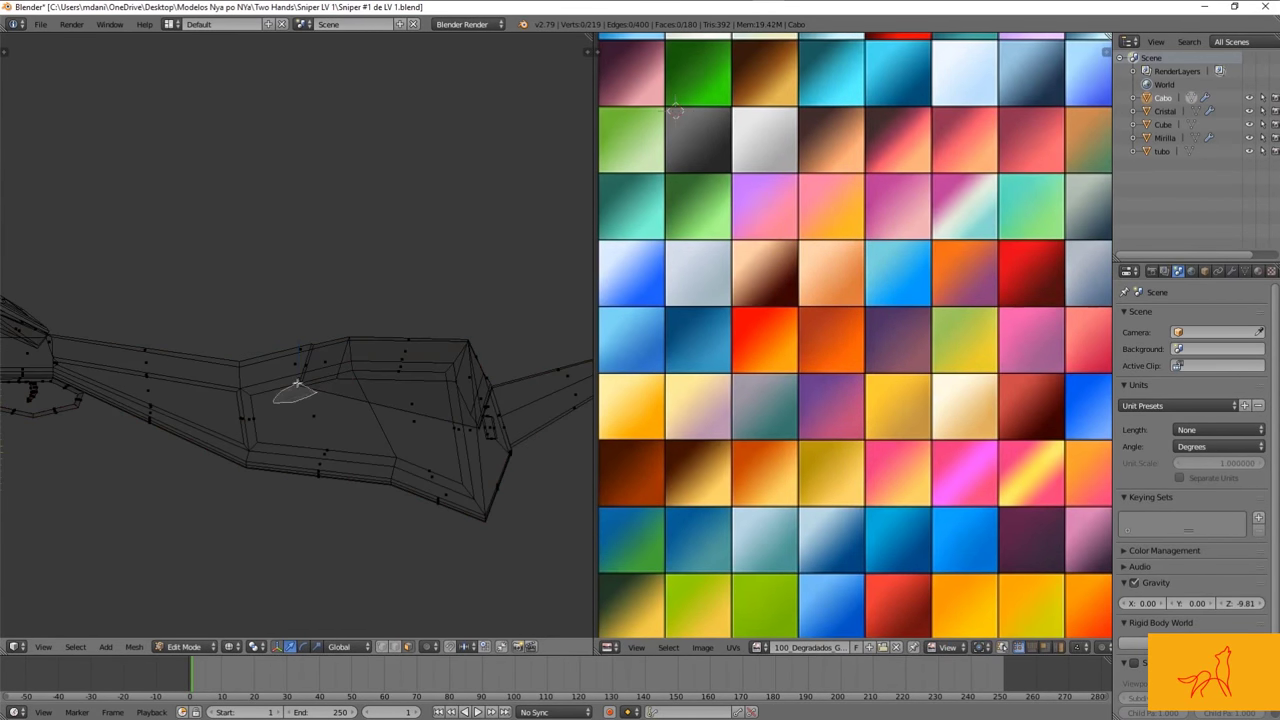
pyautogui.moveTo(290, 370); pyautogui.dragTo(250, 400, button='middle')
pyautogui.press('z')
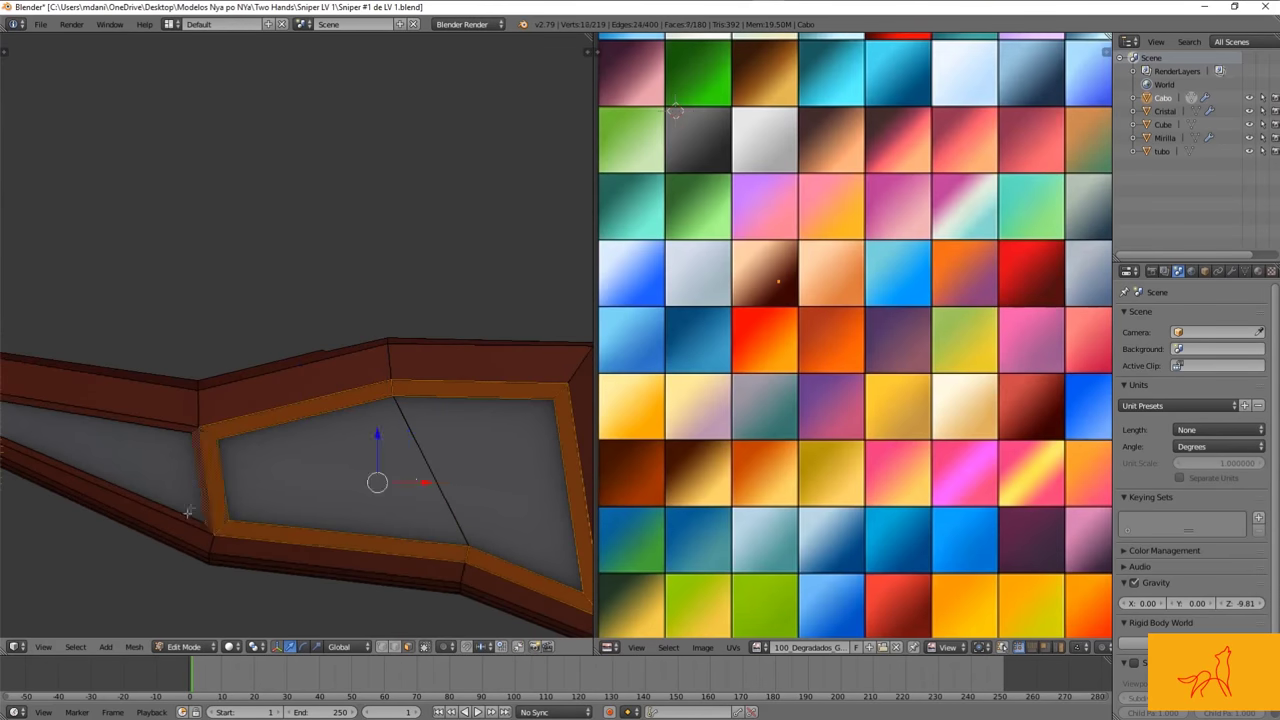
pyautogui.scroll(-3, 338, 347)
pyautogui.moveTo(241, 340); pyautogui.dragTo(424, 335, button='middle')
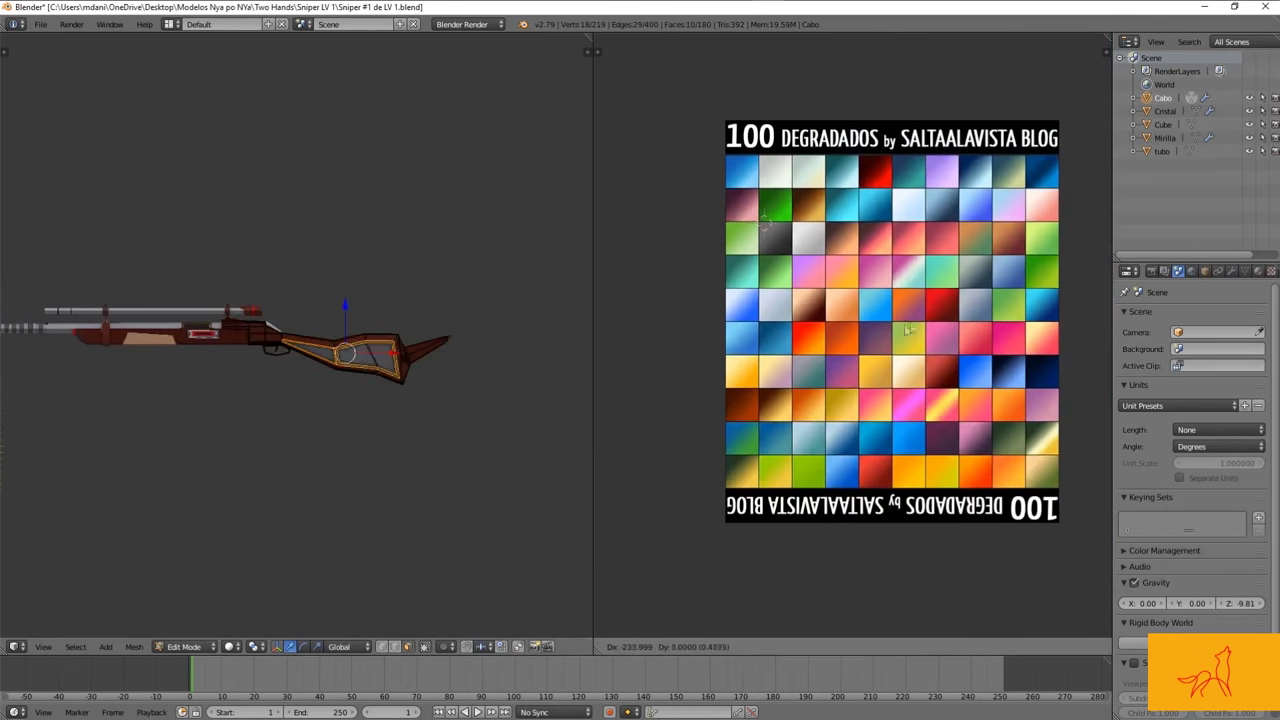
# Step: Select the small rectangular face on the stock's side
pyautogui.scroll(6, 909, 329)
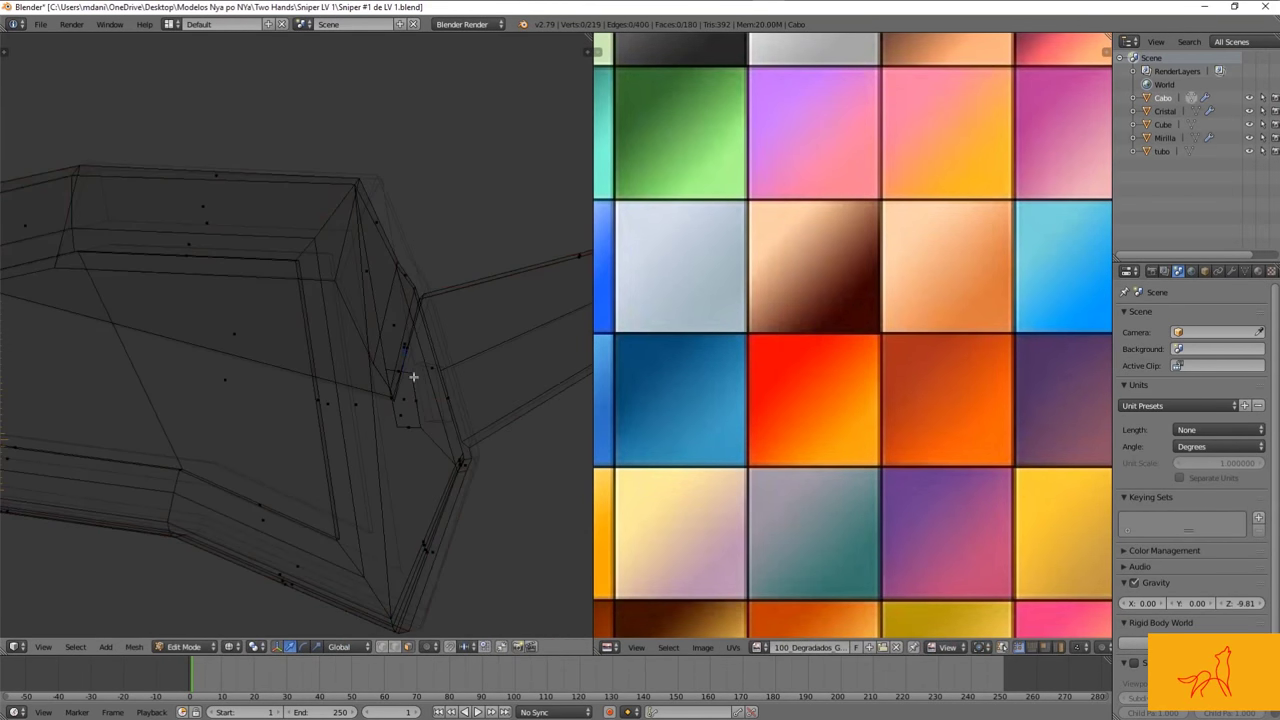
pyautogui.scroll(5, 260, 415)
pyautogui.rightClick(336, 380)
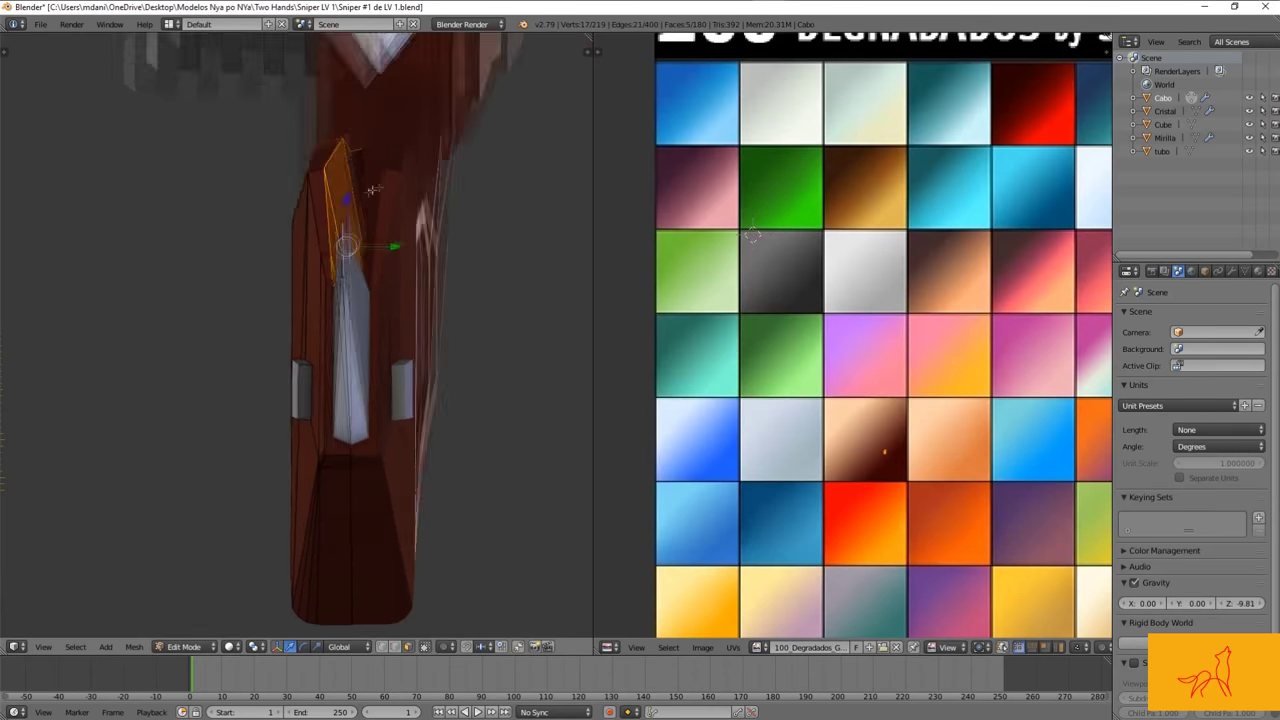
pyautogui.moveTo(372, 232); pyautogui.dragTo(344, 374, button='middle')
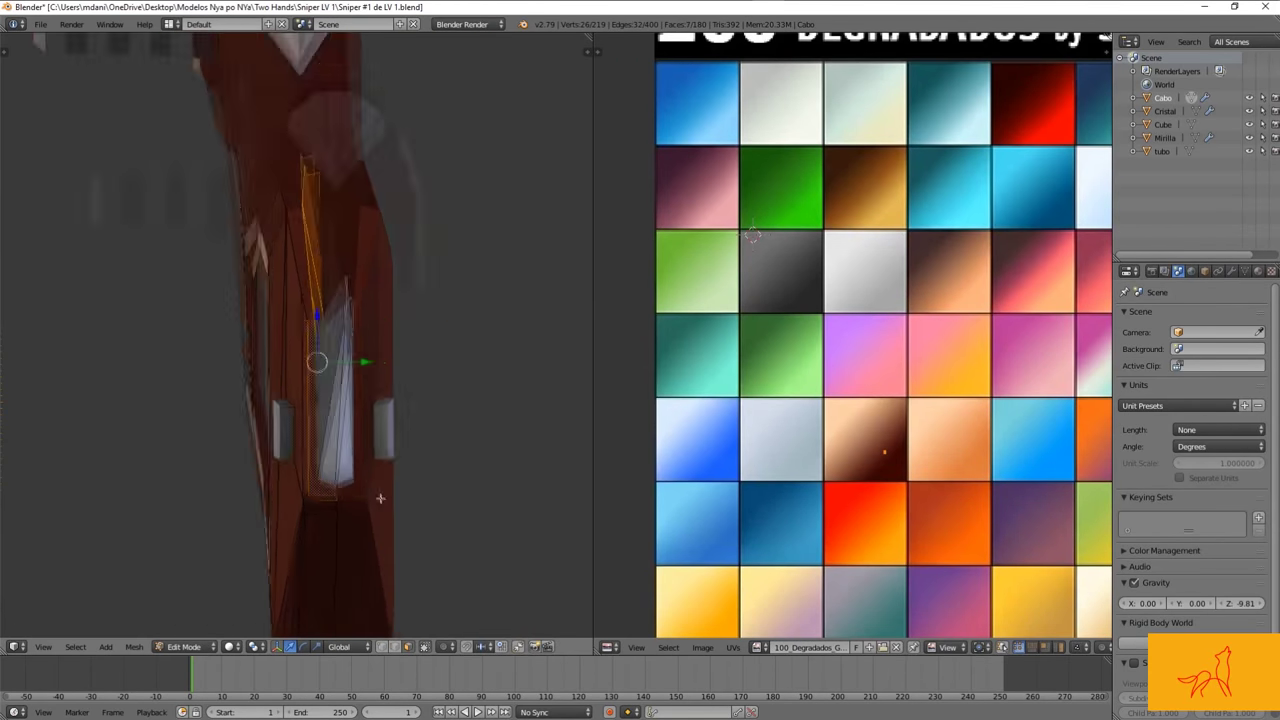
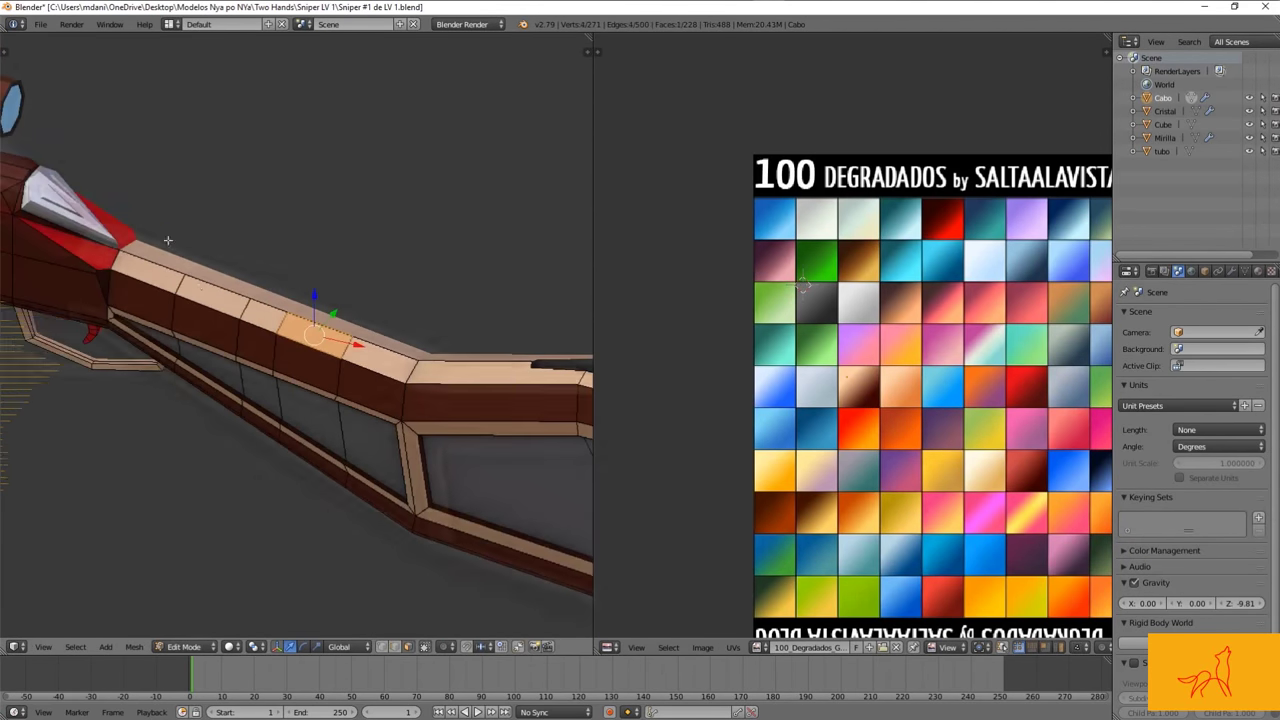
# Step: Knife-cut a new band across the rifle stock and start moving its UVs toward a palette tile
pyautogui.moveTo(570, 385); pyautogui.dragTo(378, 364, button='middle')
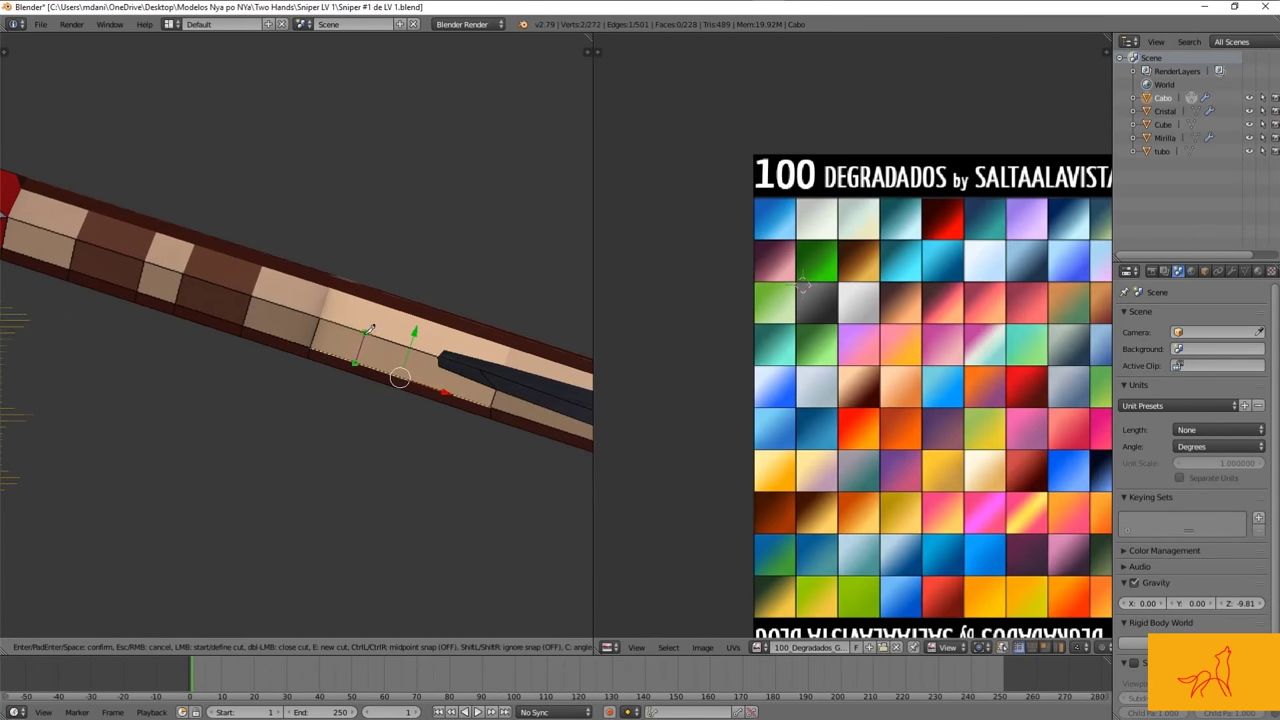
pyautogui.press('Return')
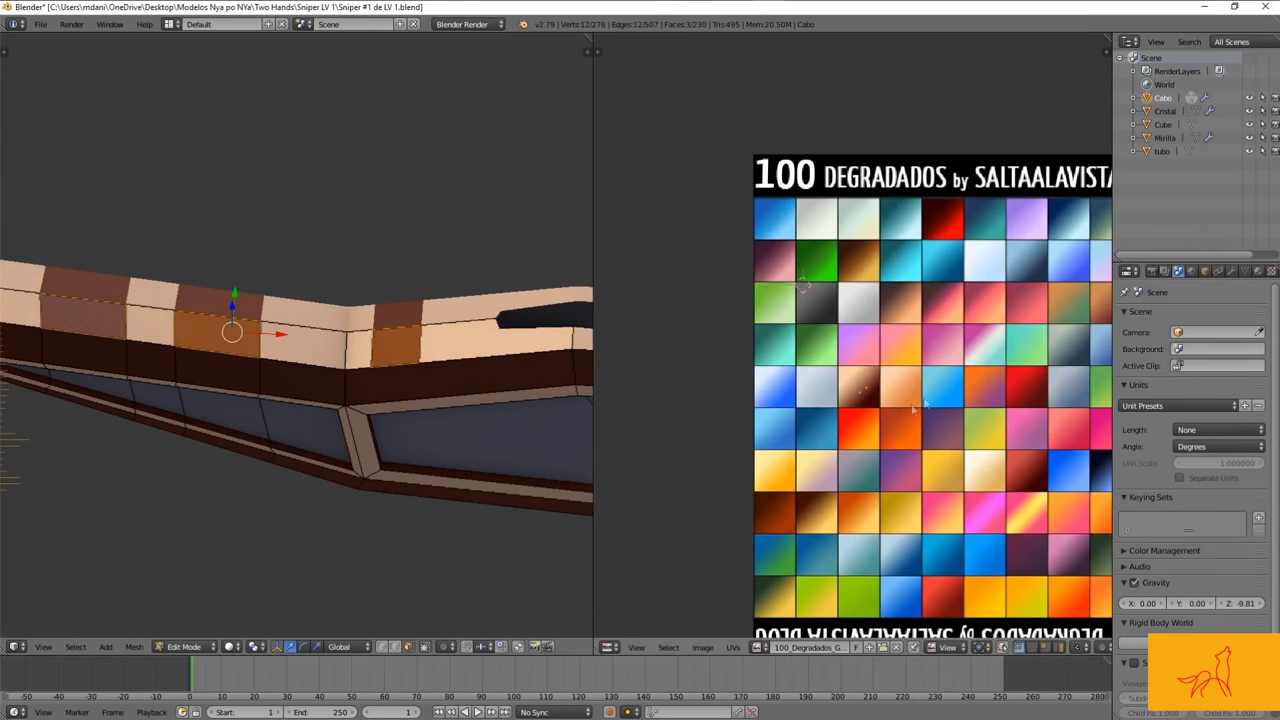
pyautogui.scroll(4, 913, 408)
pyautogui.press('g')
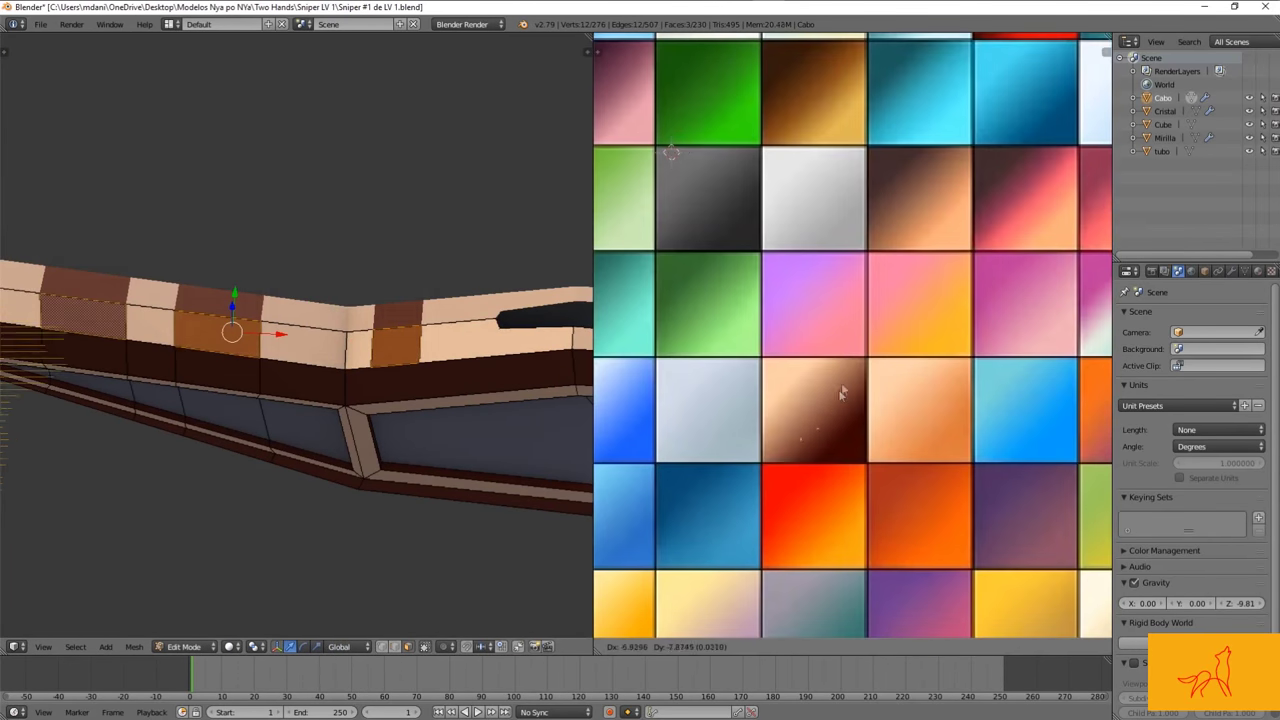
pyautogui.scroll(-4, 836, 395)
# Step: Unwrap the new stock faces and place their UVs on a tan gradient tile
pyautogui.moveTo(300, 380); pyautogui.dragTo(425, 383, button='middle')
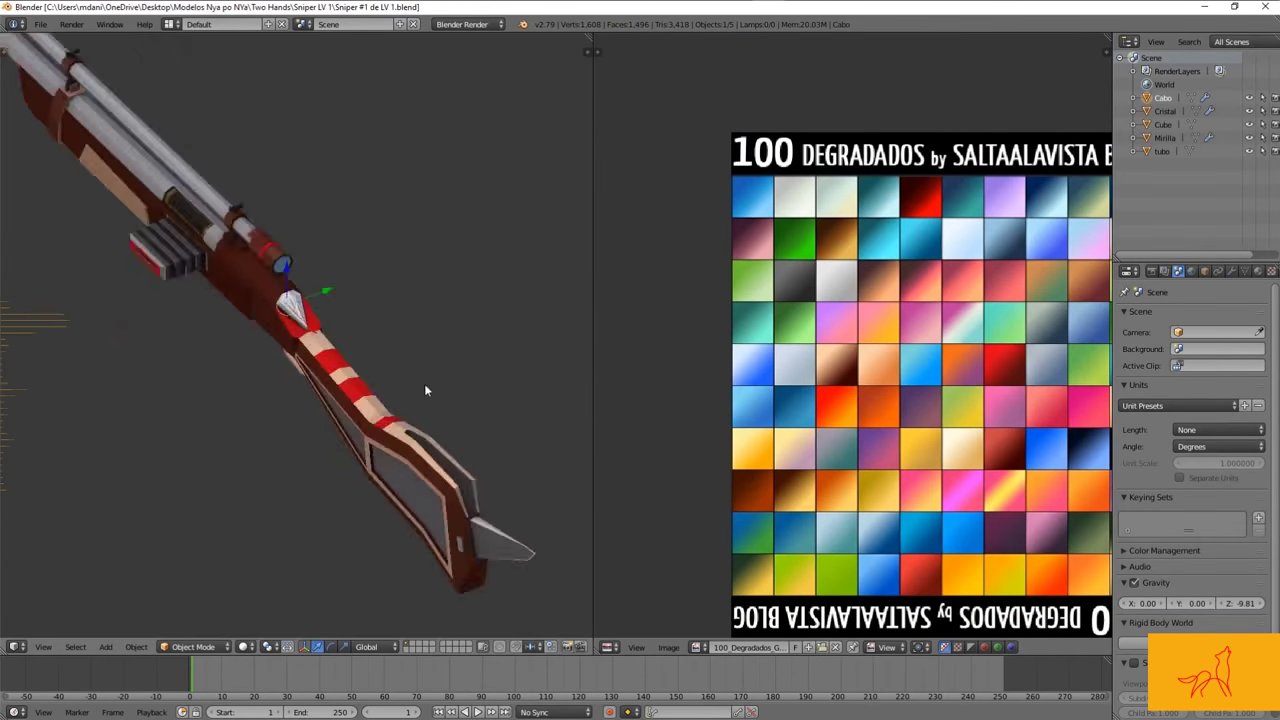
pyautogui.press('u')
pyautogui.click(477, 476)
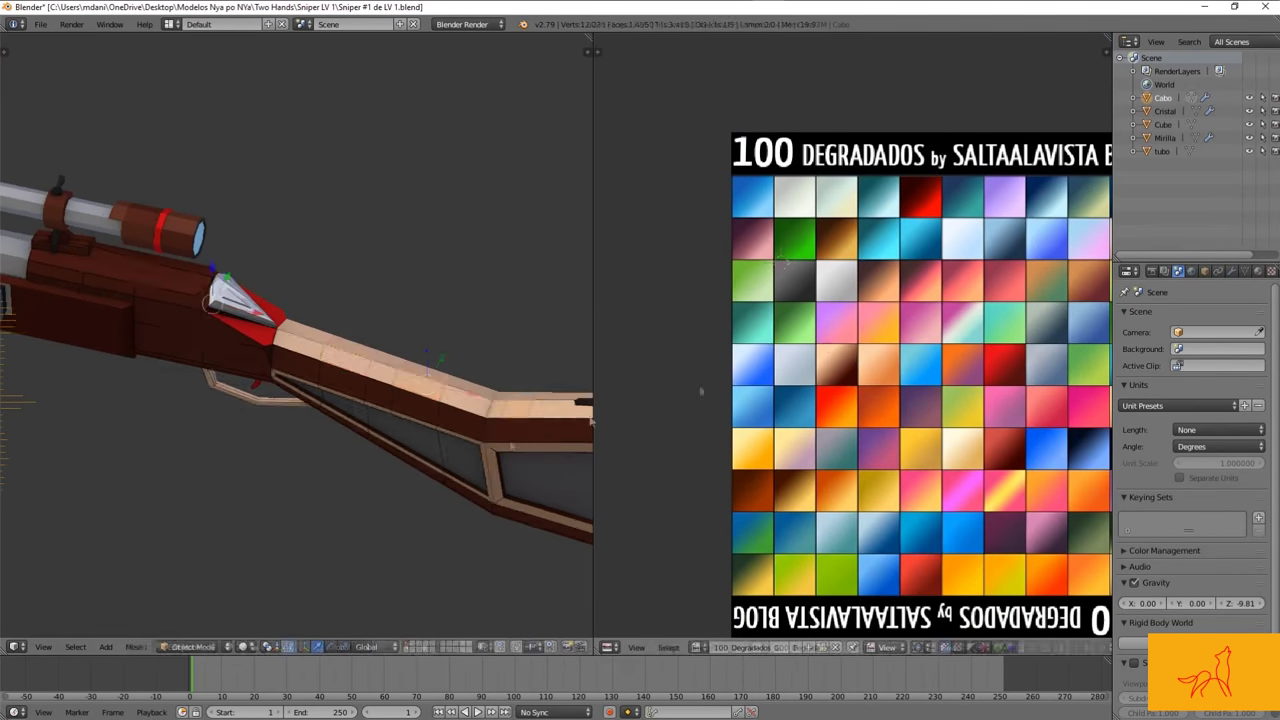
pyautogui.moveTo(498, 447); pyautogui.dragTo(470, 455, button='middle')
pyautogui.scroll(3, 470, 455)
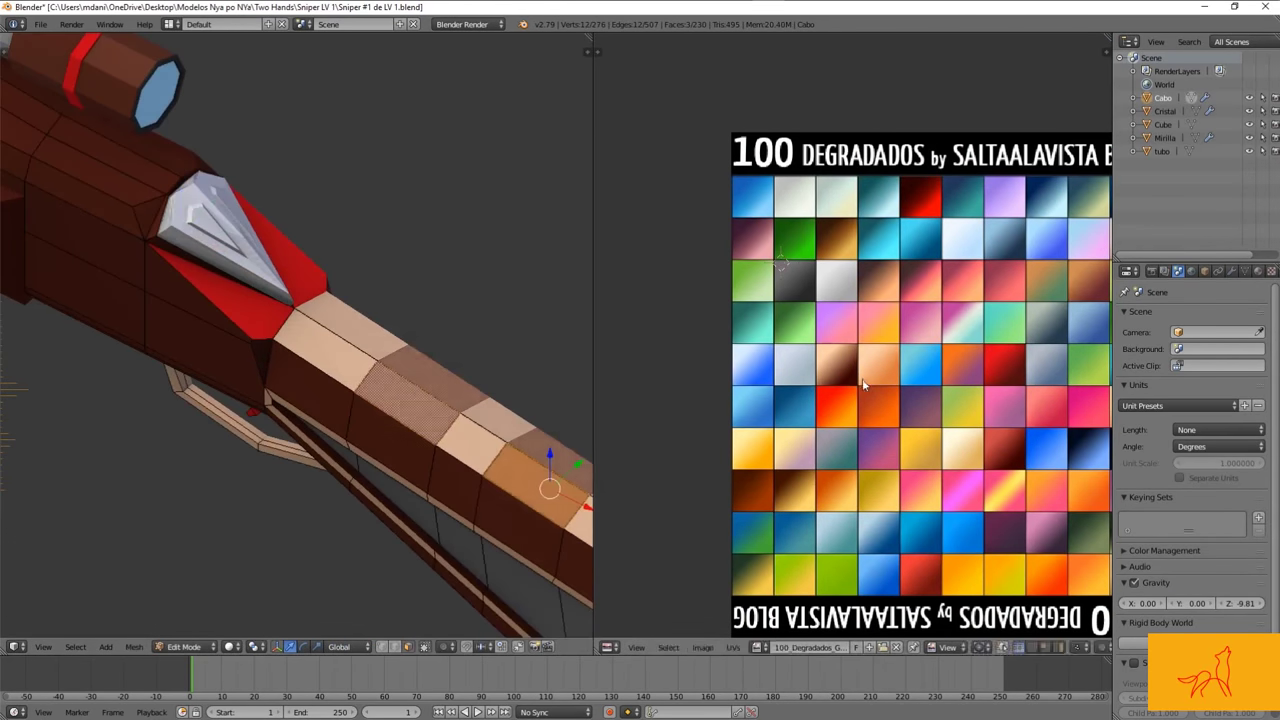
pyautogui.scroll(-4, 423, 465)
pyautogui.press('Tab')
pyautogui.click(884, 436)
# Step: Move the remaining stock faces' UVs onto brown palette tiles and review the alternating bands
pyautogui.press('Tab')
pyautogui.moveTo(450, 367)
pyautogui.mouseDown(button='middle')
pyautogui.moveTo(416, 386)
pyautogui.moveTo(405, 370)
pyautogui.mouseUp(button='middle')
pyautogui.click(857, 400)
pyautogui.scroll(5, 405, 370)
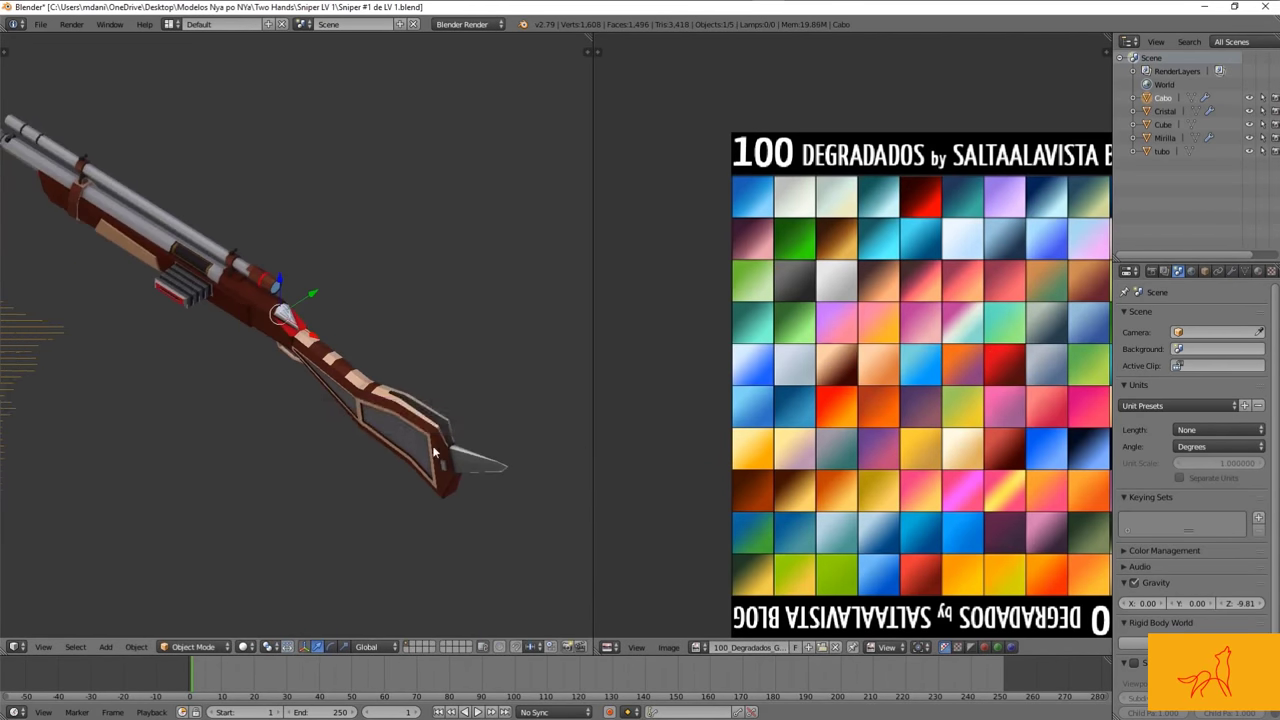
pyautogui.press('Tab')
pyautogui.click(1010, 348)
pyautogui.press('Tab')
pyautogui.scroll(5, 300, 350)
pyautogui.moveTo(355, 392)
pyautogui.mouseDown(button='middle')
pyautogui.moveTo(248, 433)
pyautogui.moveTo(300, 380)
pyautogui.mouseUp(button='middle')
pyautogui.scroll(-5, 330, 367)
pyautogui.scroll(6, 241, 398)
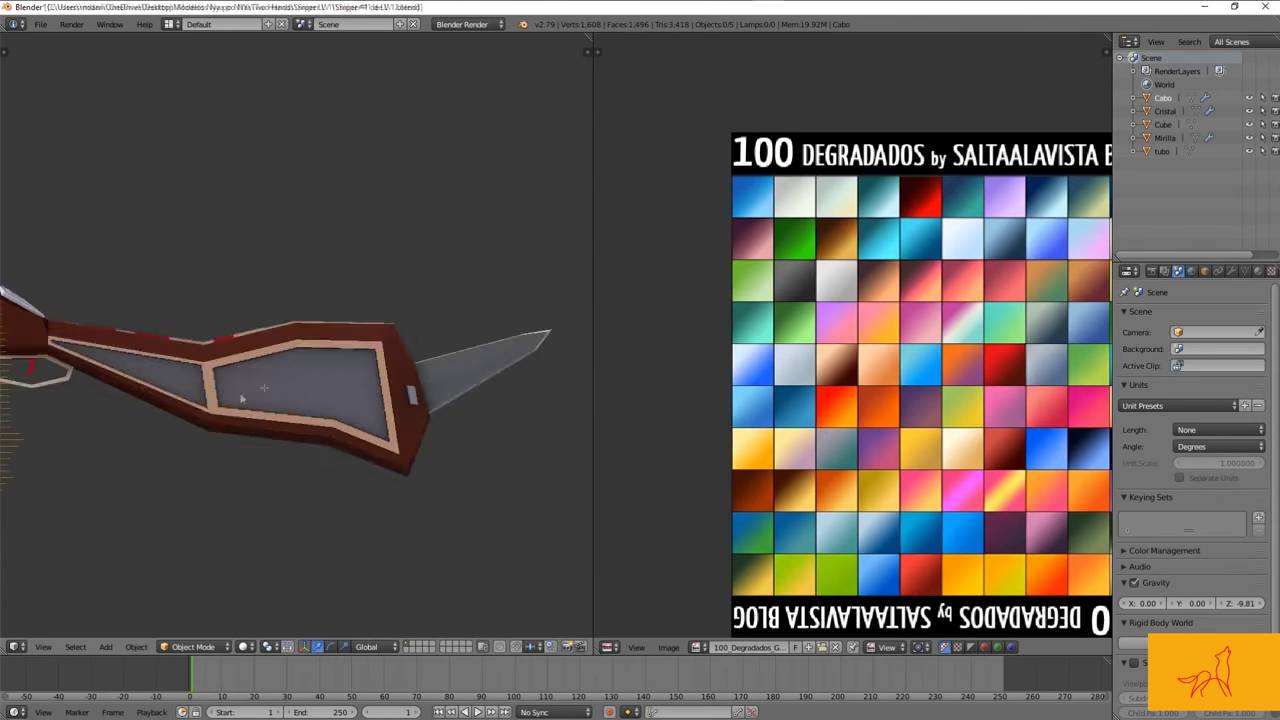
# Step: Extrude a face inside the stock opening, unwrap it and map its UVs onto a red tile
pyautogui.moveTo(430, 407); pyautogui.dragTo(425, 409, button='middle')
pyautogui.press('e')
pyautogui.click(424, 410)
pyautogui.scroll(4, 424, 410)
pyautogui.scroll(2, 364, 378)
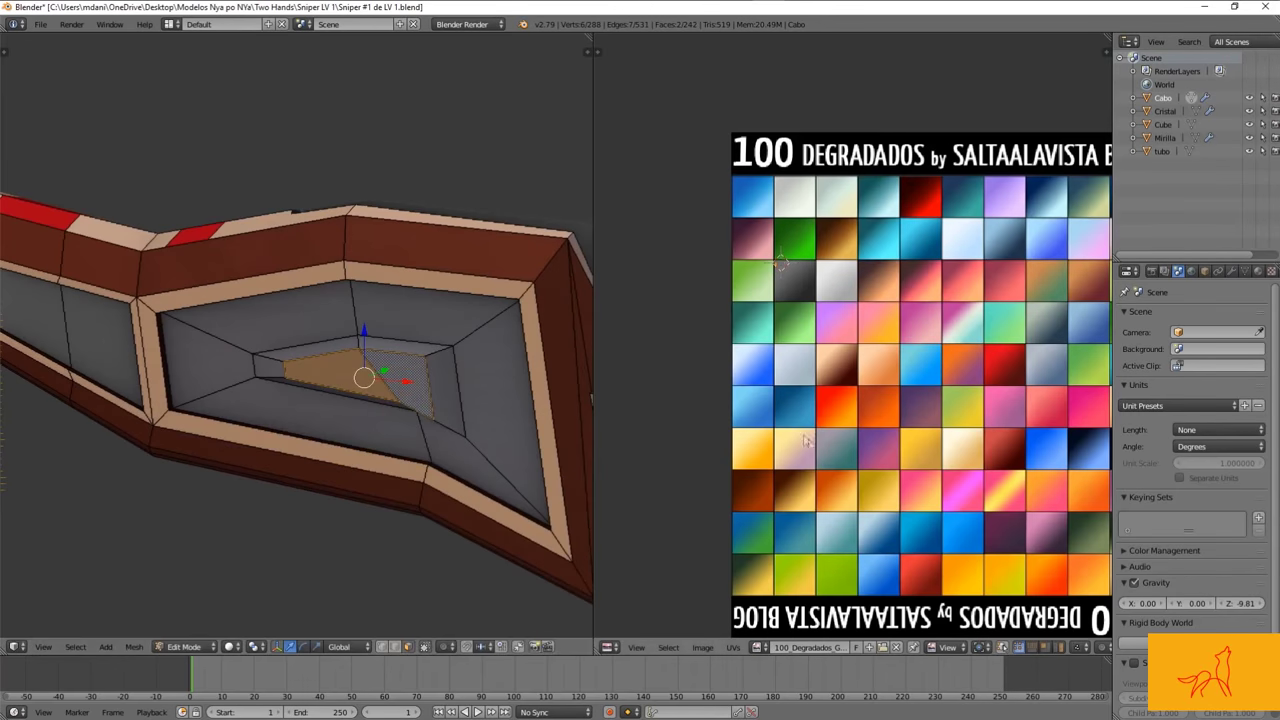
pyautogui.press('u')
pyautogui.click(378, 440)
pyautogui.press('g')
pyautogui.click(995, 365)
pyautogui.scroll(-4, 343, 449)
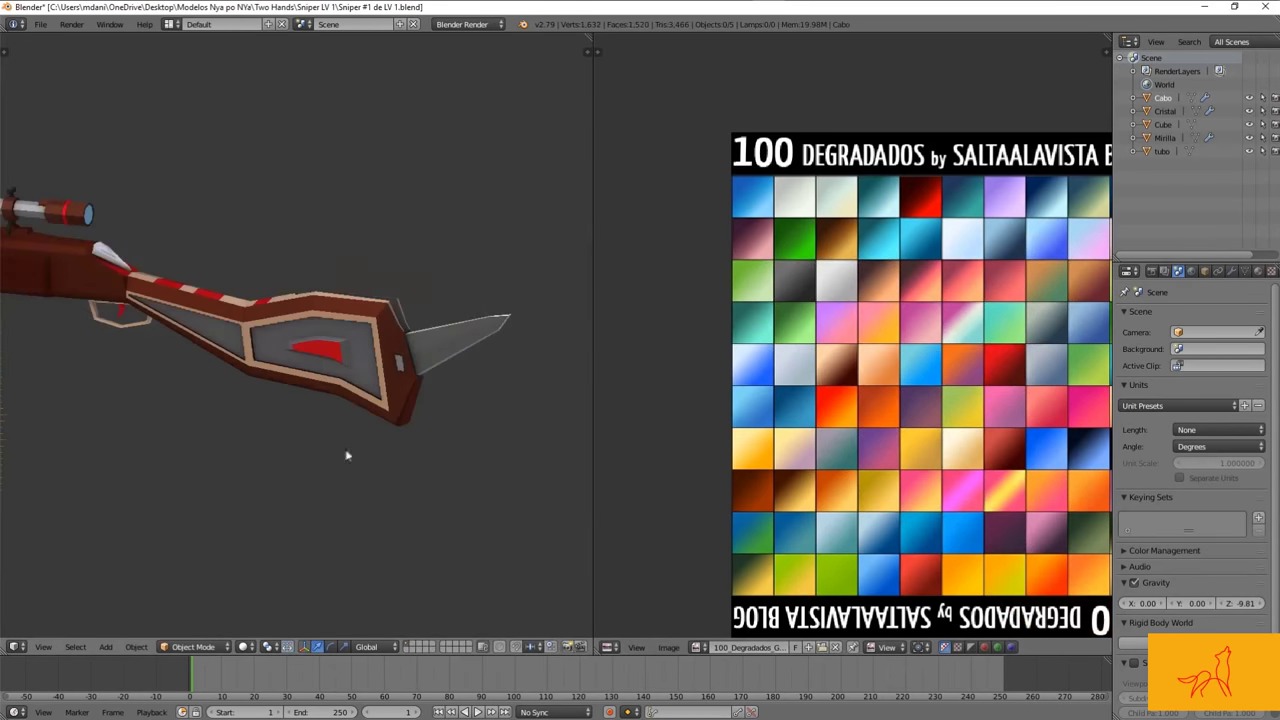
pyautogui.scroll(4, 305, 416)
pyautogui.scroll(-2, 463, 384)
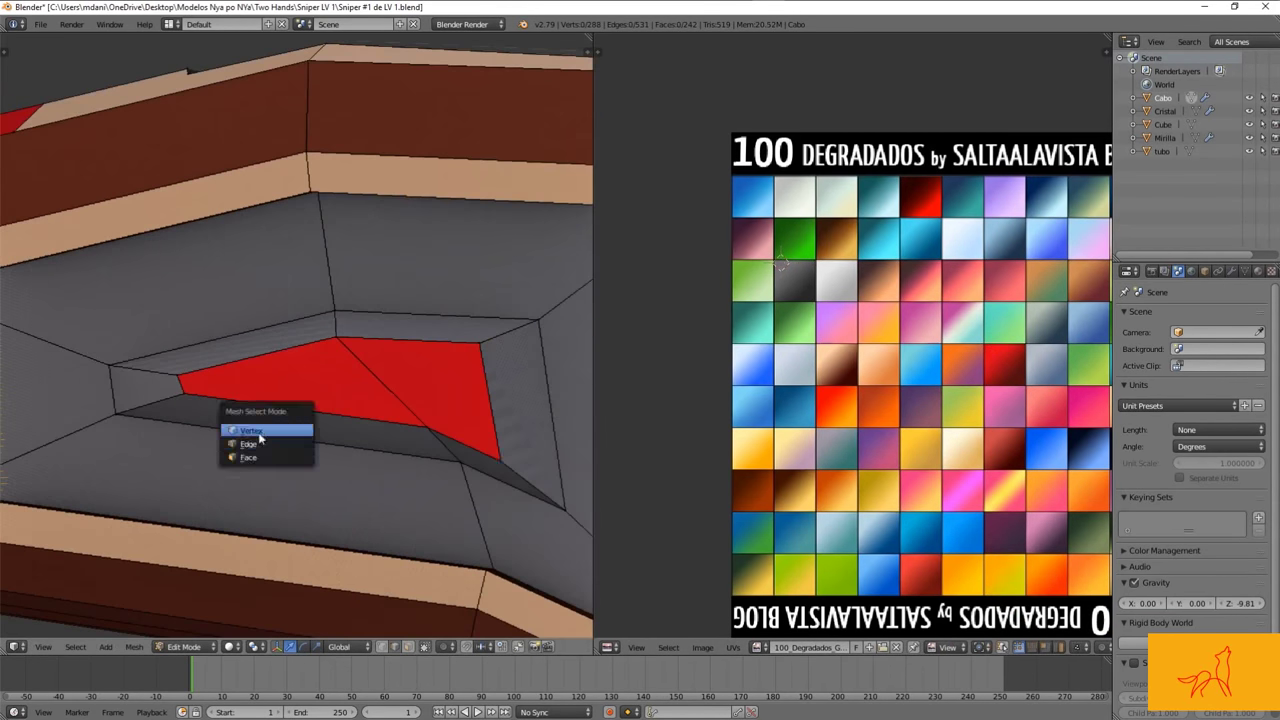
pyautogui.scroll(-3, 400, 420)
# Step: Return to object mode and save the rifle file, confirming Save Over
pyautogui.press('Tab')
pyautogui.hotkey('ctrl', 's')
pyautogui.click(336, 458)
pyautogui.scroll(2, 300, 470)
# Step: Unwrap the selected stock faces onto the gradient palette
pyautogui.moveTo(280, 474); pyautogui.dragTo(466, 429, button='middle')
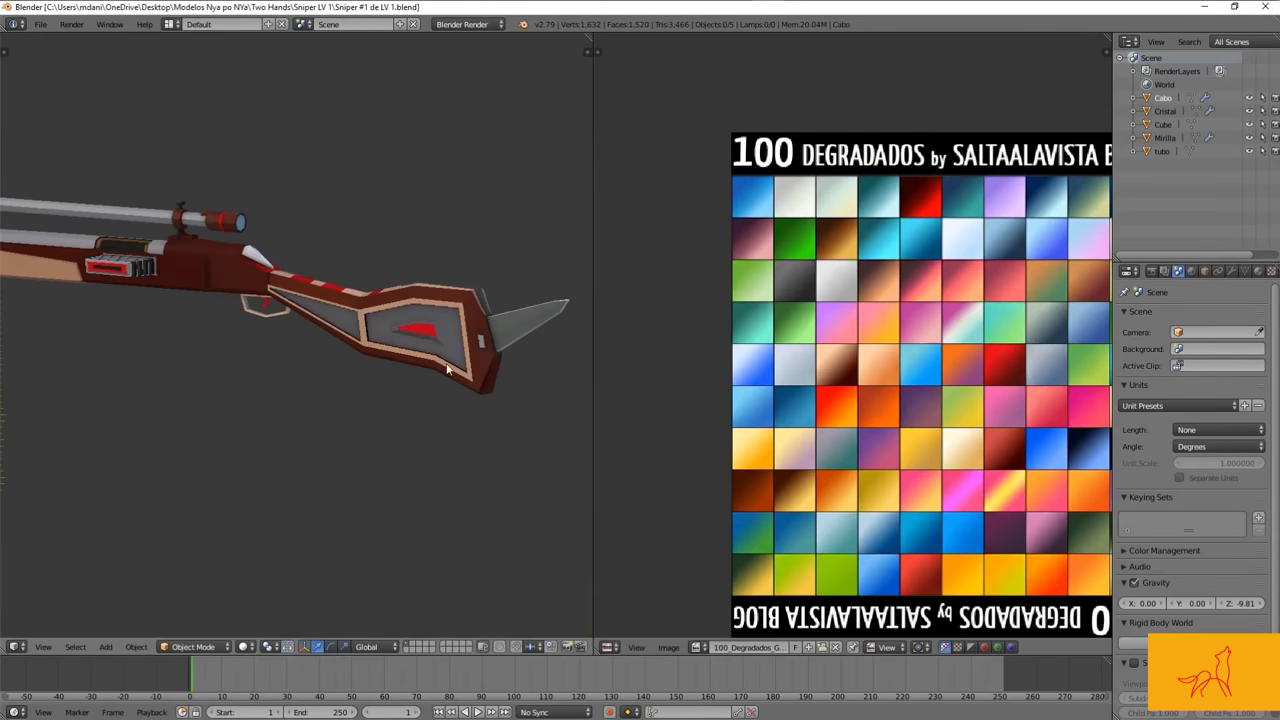
pyautogui.press('Tab')
pyautogui.scroll(5, 400, 427)
pyautogui.hotkey('ctrl', 'Tab')
pyautogui.press('u')
pyautogui.click(460, 487)
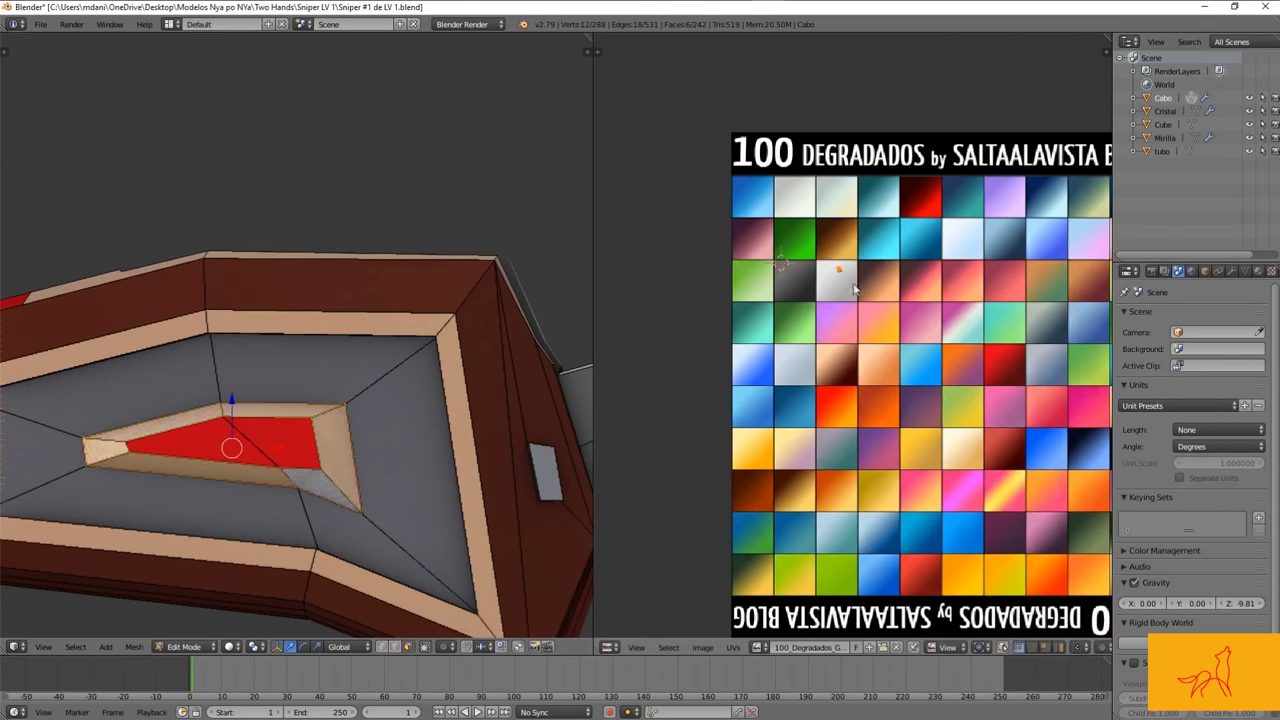
pyautogui.scroll(-3, 300, 420)
# Step: Save the rifle file again, overwriting the existing one
pyautogui.press('Tab')
pyautogui.hotkey('ctrl', 's')
pyautogui.scroll(2, 350, 400)
pyautogui.hotkey('ctrl', 's')
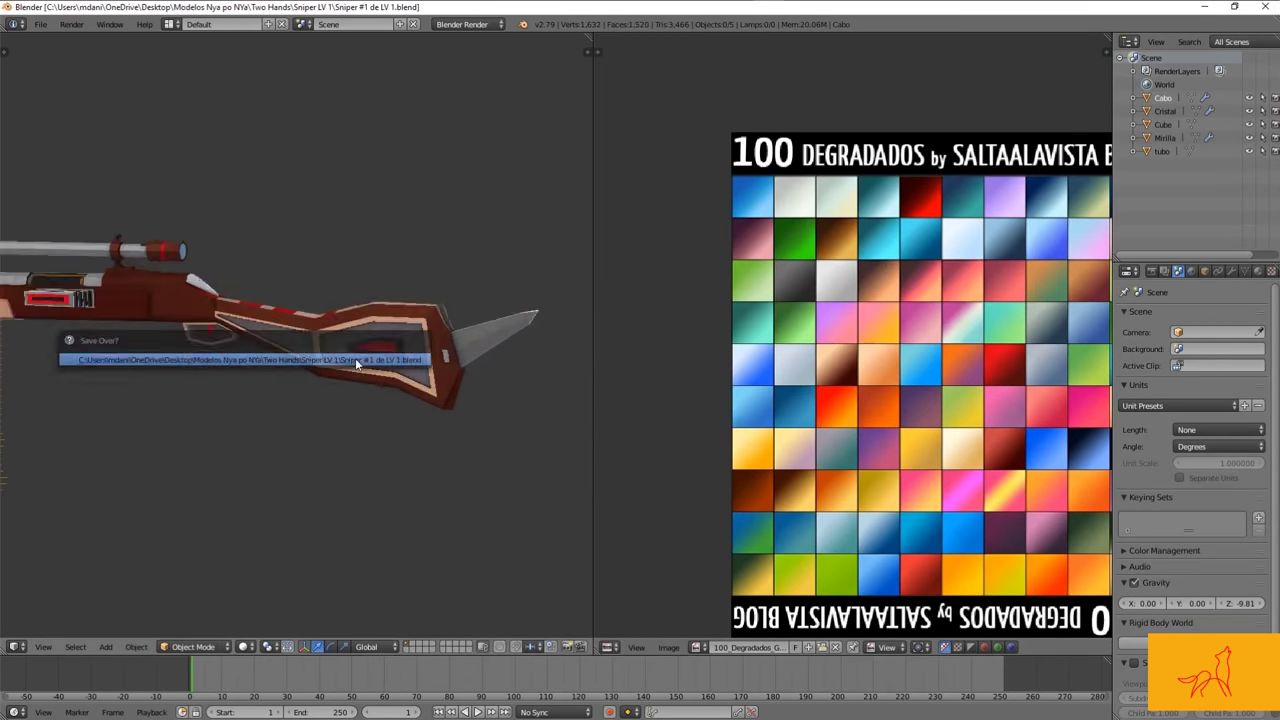
pyautogui.click(356, 360)
pyautogui.scroll(2, 349, 390)
# Step: Extrude and scale the four opening faces inward into a raised red inset panel
pyautogui.click(345, 383)
pyautogui.moveTo(345, 383); pyautogui.dragTo(557, 409, button='middle')
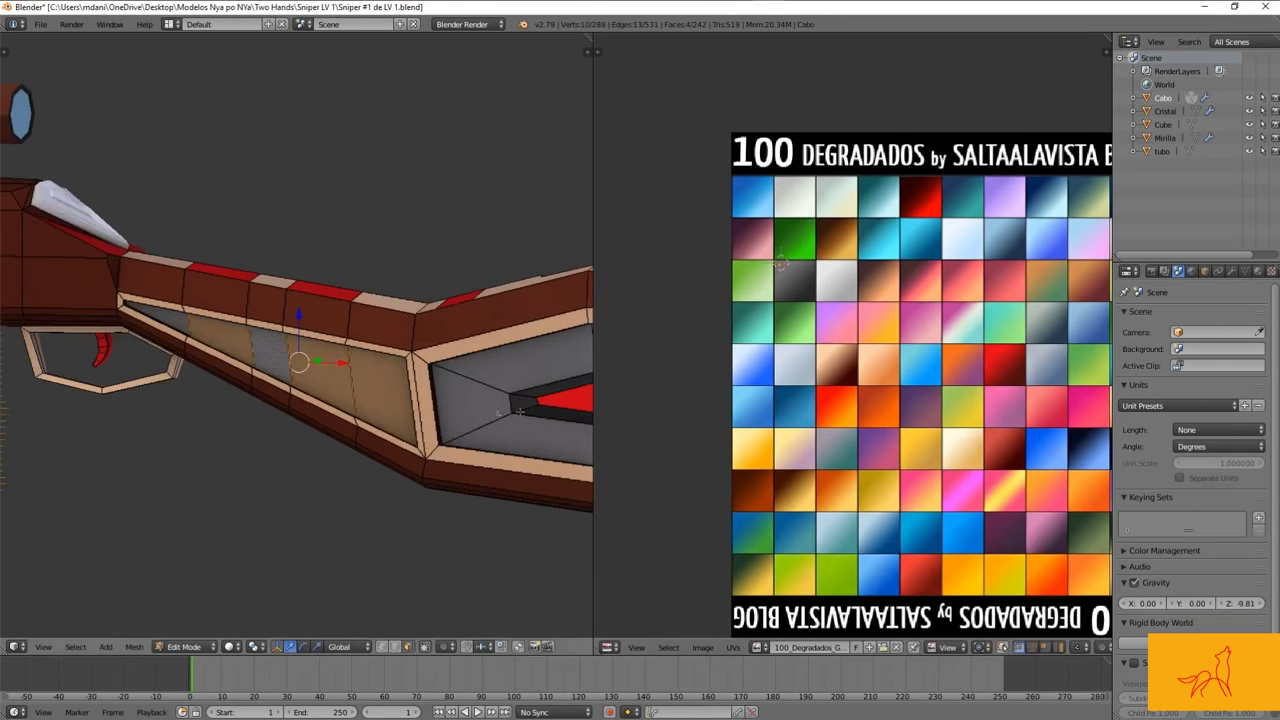
pyautogui.moveTo(424, 380); pyautogui.dragTo(450, 355, button='middle')
pyautogui.press('e')
pyautogui.press('s')
pyautogui.scroll(3, 365, 343)
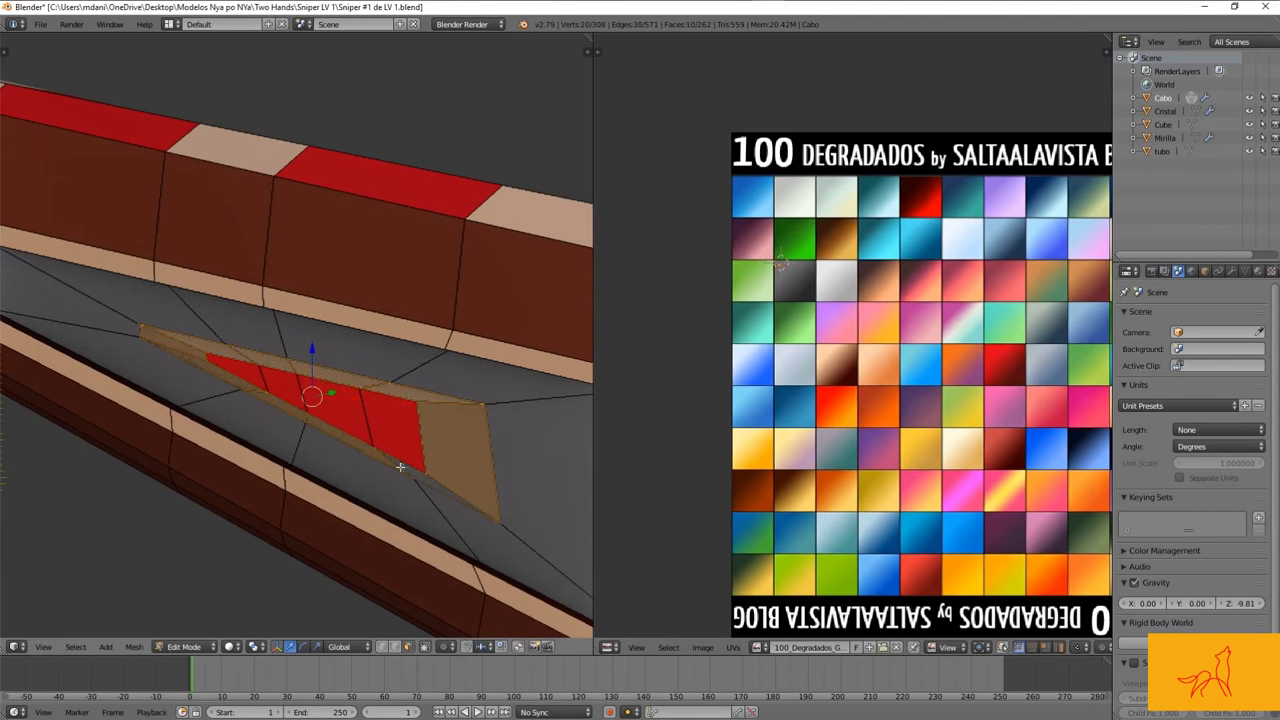
pyautogui.click(882, 425)
pyautogui.moveTo(463, 443); pyautogui.dragTo(372, 467, button='middle')
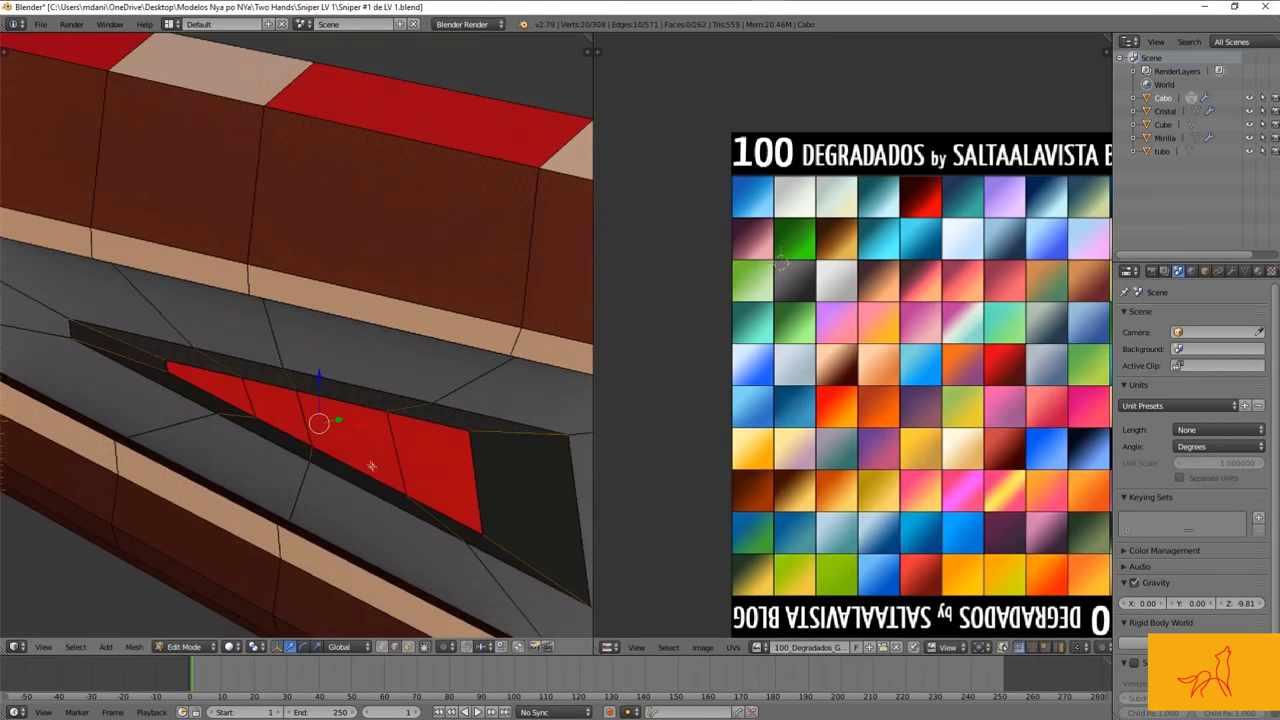
pyautogui.rightClick(486, 508)
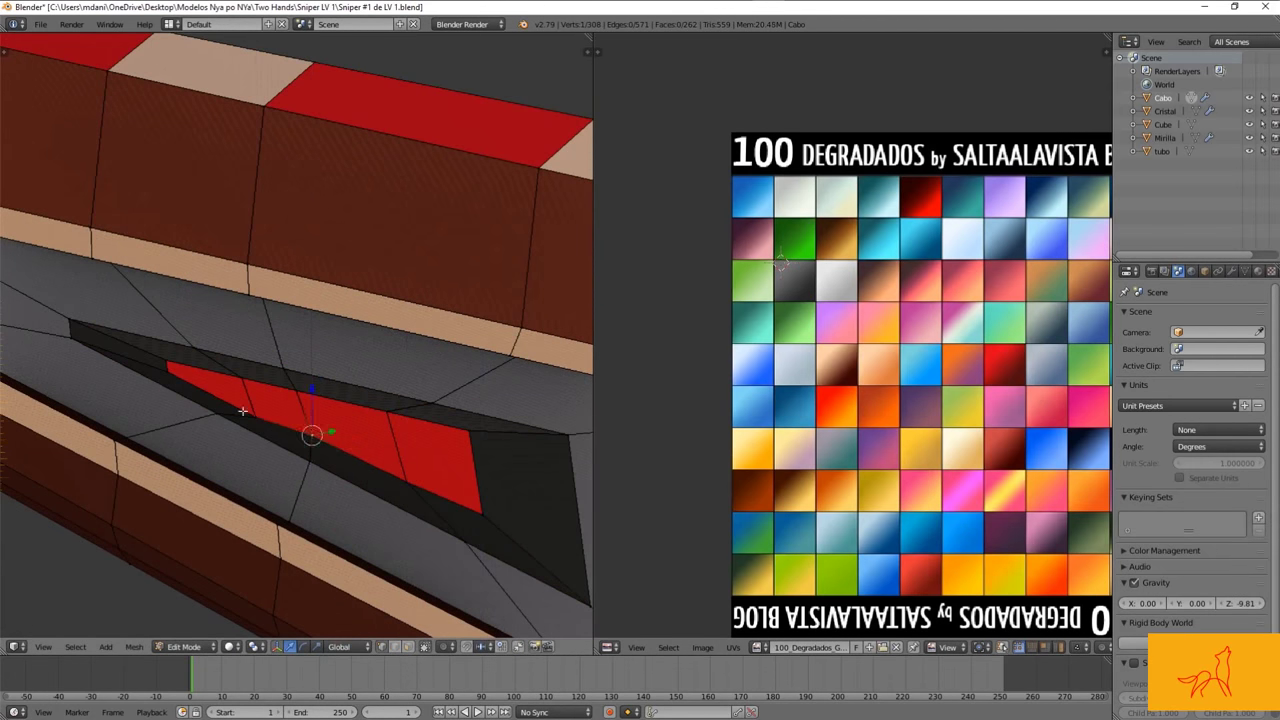
pyautogui.scroll(-3, 236, 377)
pyautogui.press('Tab')
pyautogui.scroll(-3, 270, 378)
pyautogui.scroll(-5, 316, 378)
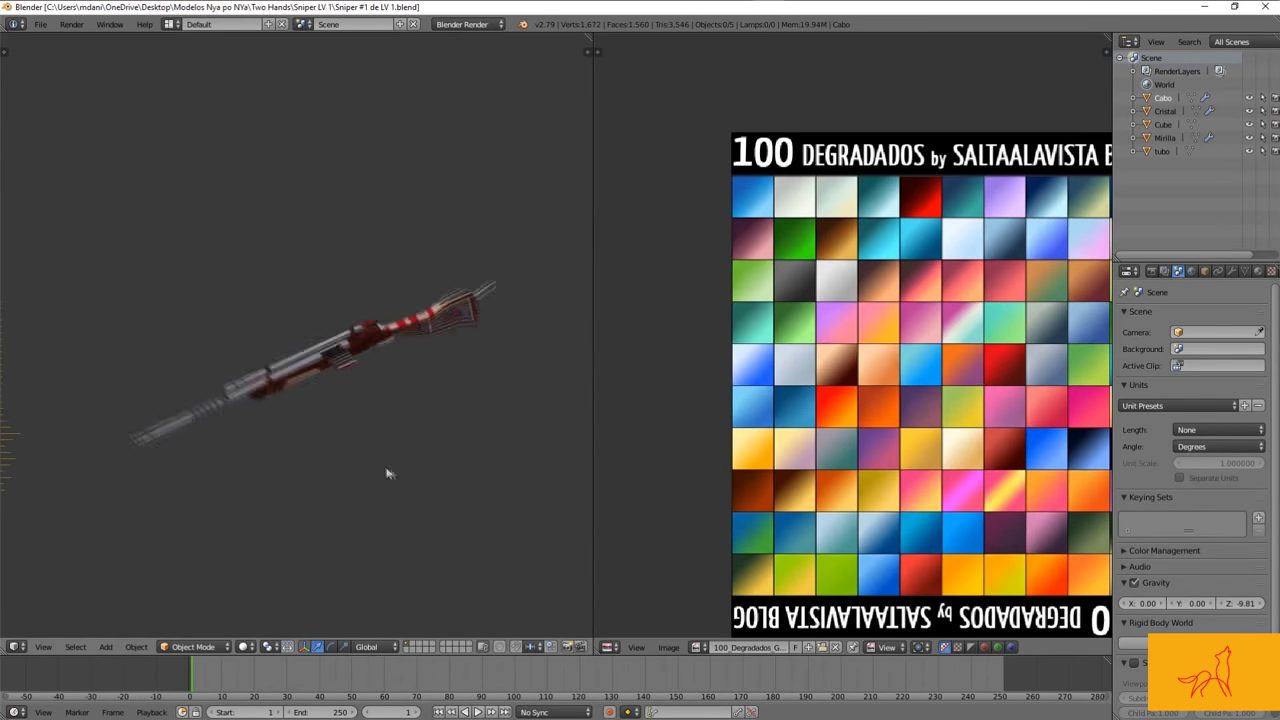
# Step: Select the Mirilla scope and pick its end face in face-select mode
pyautogui.scroll(3, 348, 340)
pyautogui.rightClick(376, 367)
pyautogui.scroll(3, 376, 367)
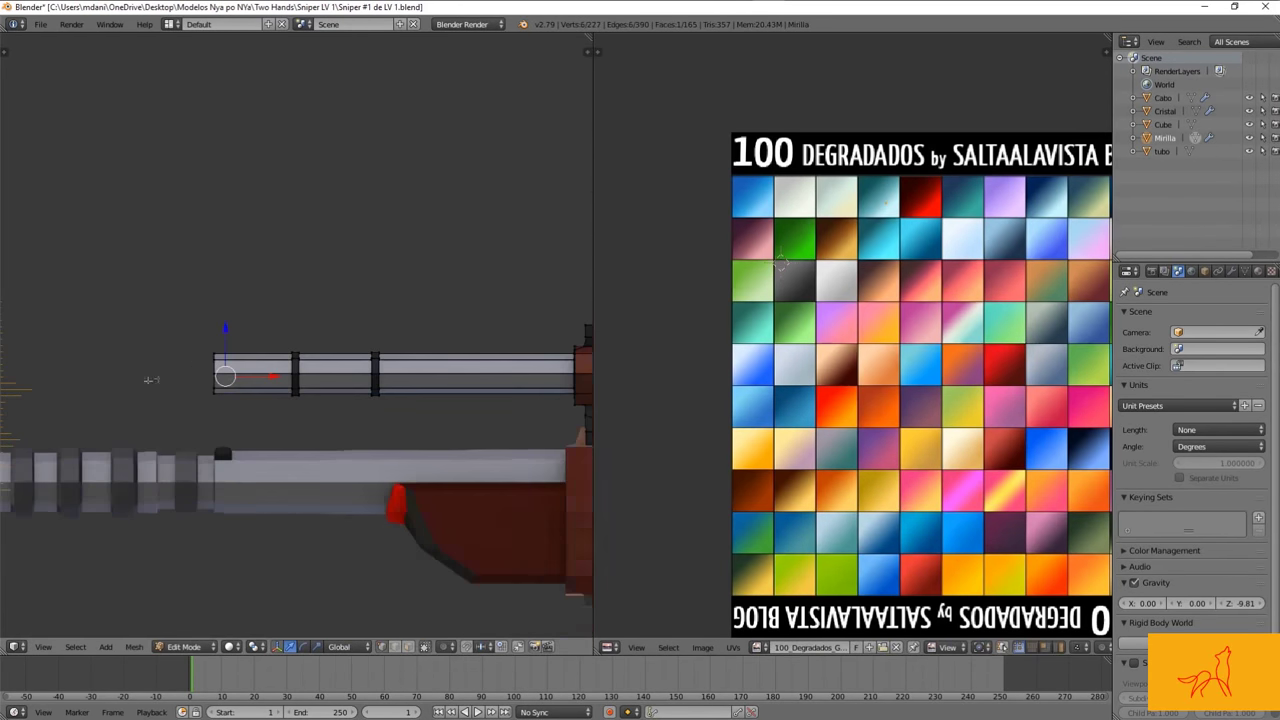
pyautogui.scroll(3, 150, 450)
pyautogui.press('Tab')
pyautogui.hotkey('ctrl', 'Tab')
pyautogui.click(120, 509)
pyautogui.rightClick(186, 460)
pyautogui.moveTo(186, 460)
pyautogui.mouseDown(button='middle')
pyautogui.moveTo(449, 464)
pyautogui.moveTo(393, 453)
pyautogui.mouseUp(button='middle')
# Step: Inspect the rifle and the barrel end from diagonal and close-up angles
pyautogui.press('Tab')
pyautogui.scroll(-5, 449, 464)
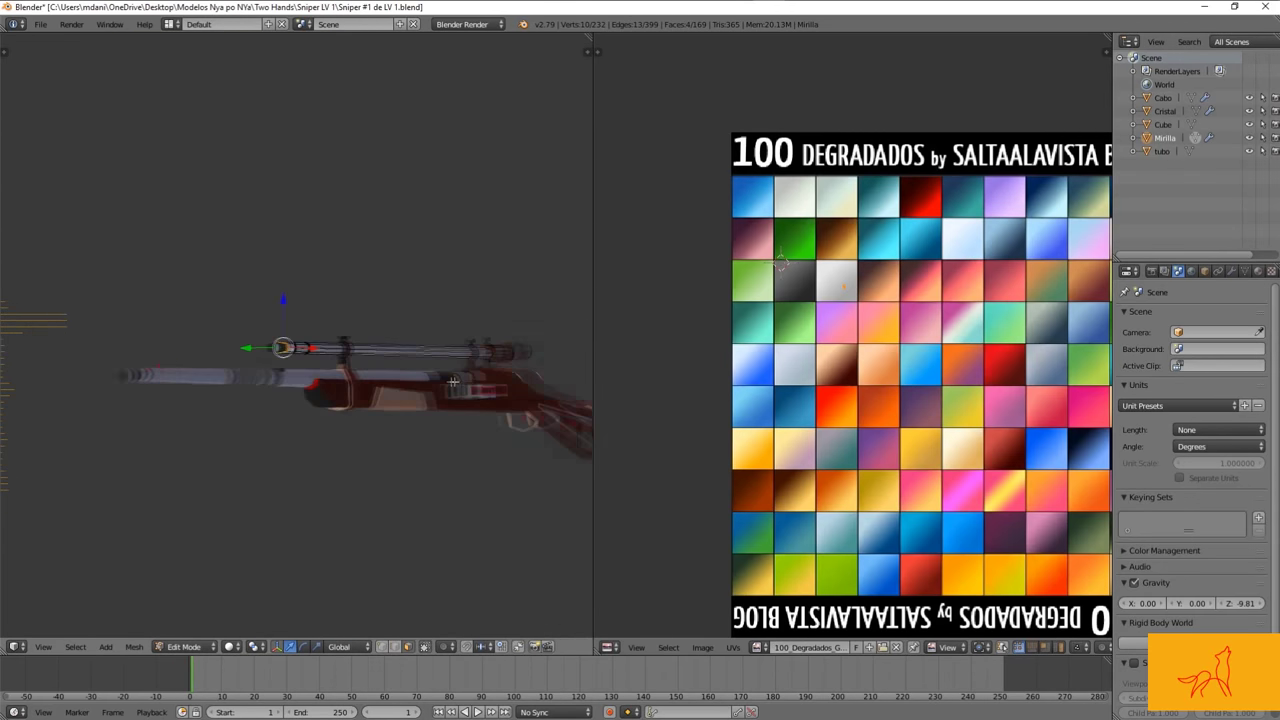
pyautogui.scroll(4, 241, 520)
pyautogui.moveTo(241, 520); pyautogui.dragTo(474, 435, button='middle')
pyautogui.scroll(2, 343, 451)
pyautogui.scroll(-3, 392, 446)
pyautogui.press('Tab')
pyautogui.moveTo(340, 410)
pyautogui.mouseDown(button='middle')
pyautogui.moveTo(117, 426)
pyautogui.moveTo(477, 348)
pyautogui.mouseUp(button='middle')
pyautogui.click(110, 440)
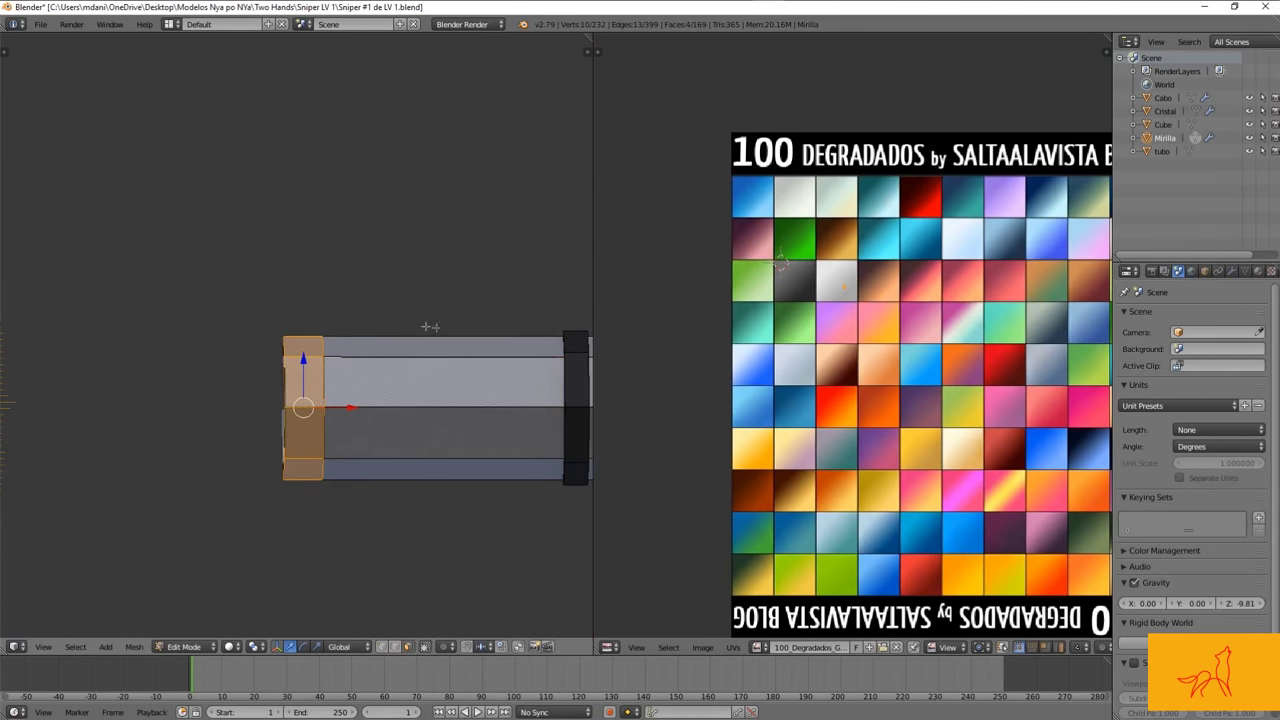
pyautogui.press('Tab')
pyautogui.scroll(-5, 463, 375)
# Step: Scale the selected scope end in wireframe view
pyautogui.press('Tab')
pyautogui.scroll(5, 336, 410)
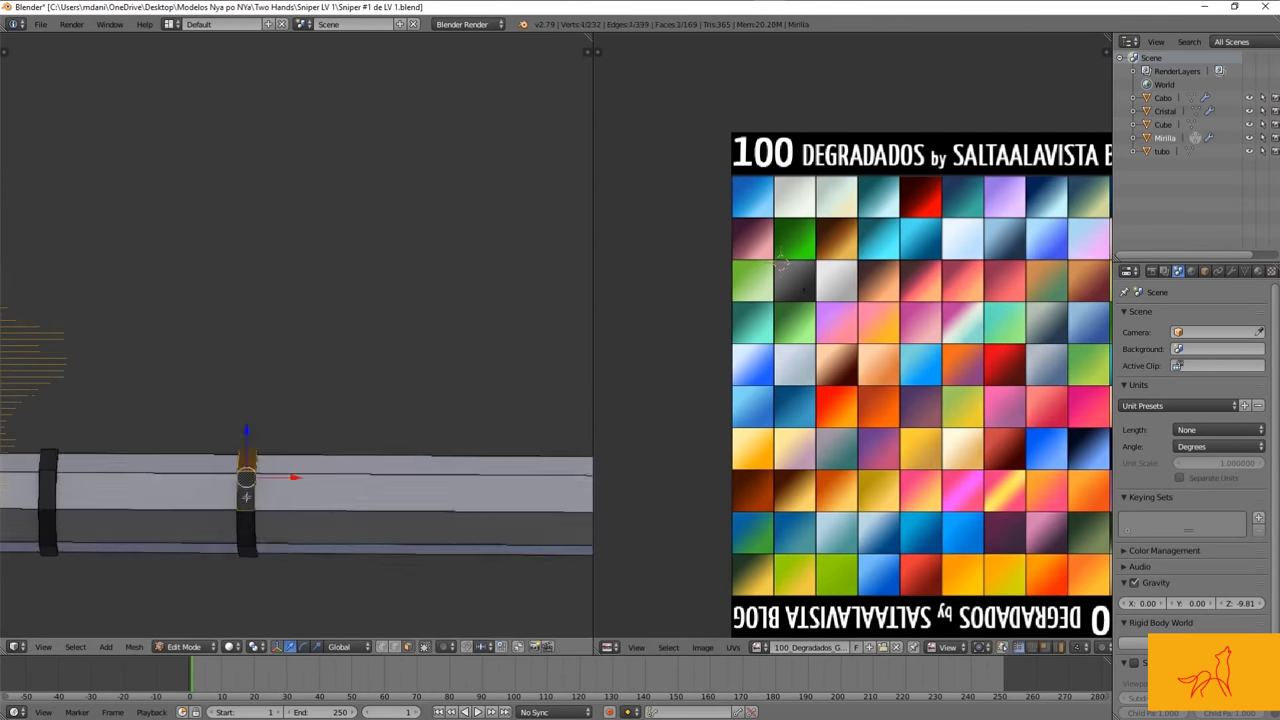
pyautogui.press('Tab')
pyautogui.scroll(-5, 305, 419)
pyautogui.scroll(5, 263, 451)
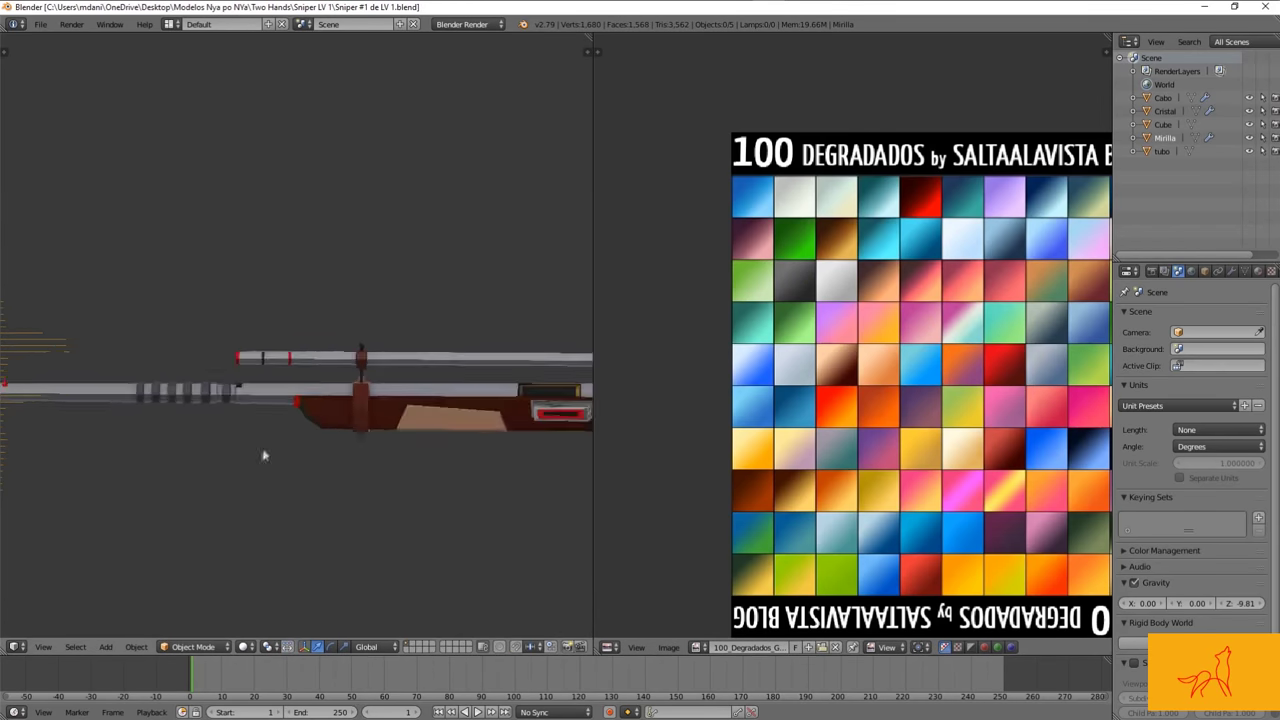
pyautogui.moveTo(263, 451)
pyautogui.mouseDown(button='middle')
pyautogui.moveTo(287, 431)
pyautogui.moveTo(368, 454)
pyautogui.mouseUp(button='middle')
pyautogui.press('Tab')
pyautogui.press('z')
pyautogui.press('z')
pyautogui.press('s')
pyautogui.click(560, 475)
pyautogui.press('Tab')
pyautogui.moveTo(560, 475); pyautogui.dragTo(362, 432, button='middle')
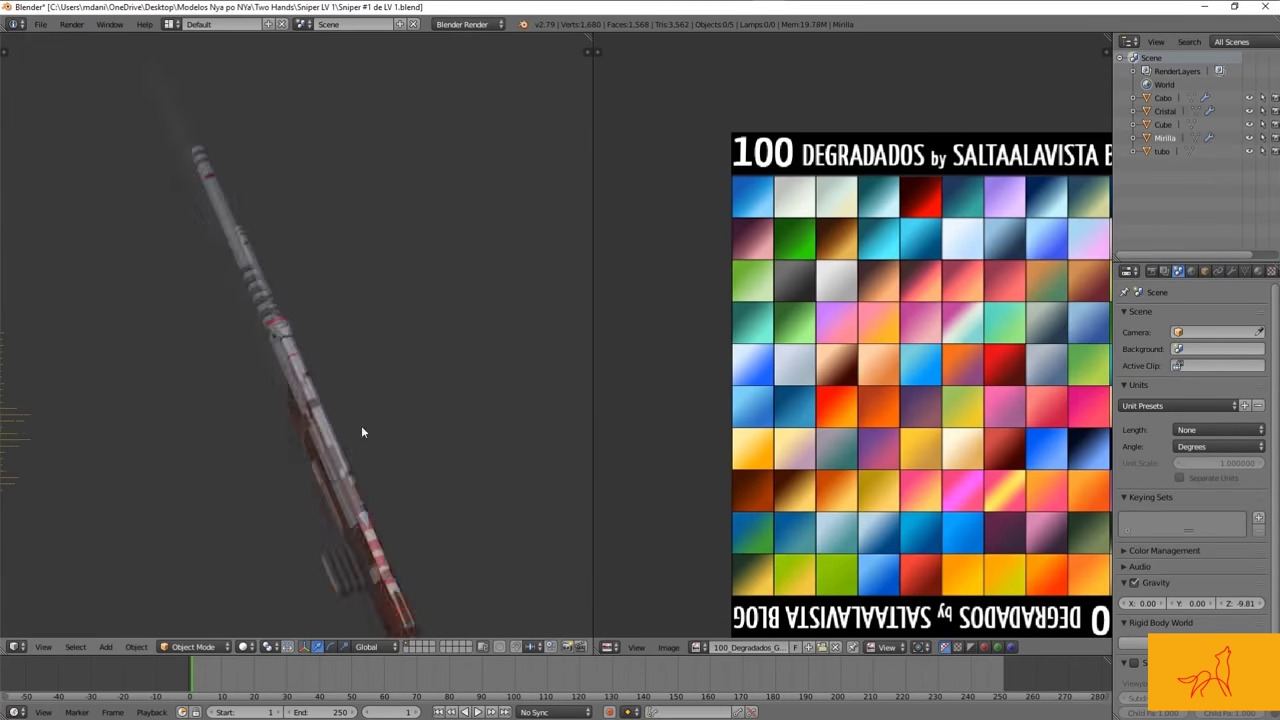
pyautogui.moveTo(450, 393)
pyautogui.mouseDown(button='middle')
pyautogui.moveTo(449, 449)
pyautogui.moveTo(273, 369)
pyautogui.moveTo(486, 251)
pyautogui.moveTo(314, 349)
pyautogui.mouseUp(button='middle')
# Step: Check the barrel in wireframe, return to solid display and save over the file
pyautogui.press('Tab')
pyautogui.press('z')
pyautogui.press('z')
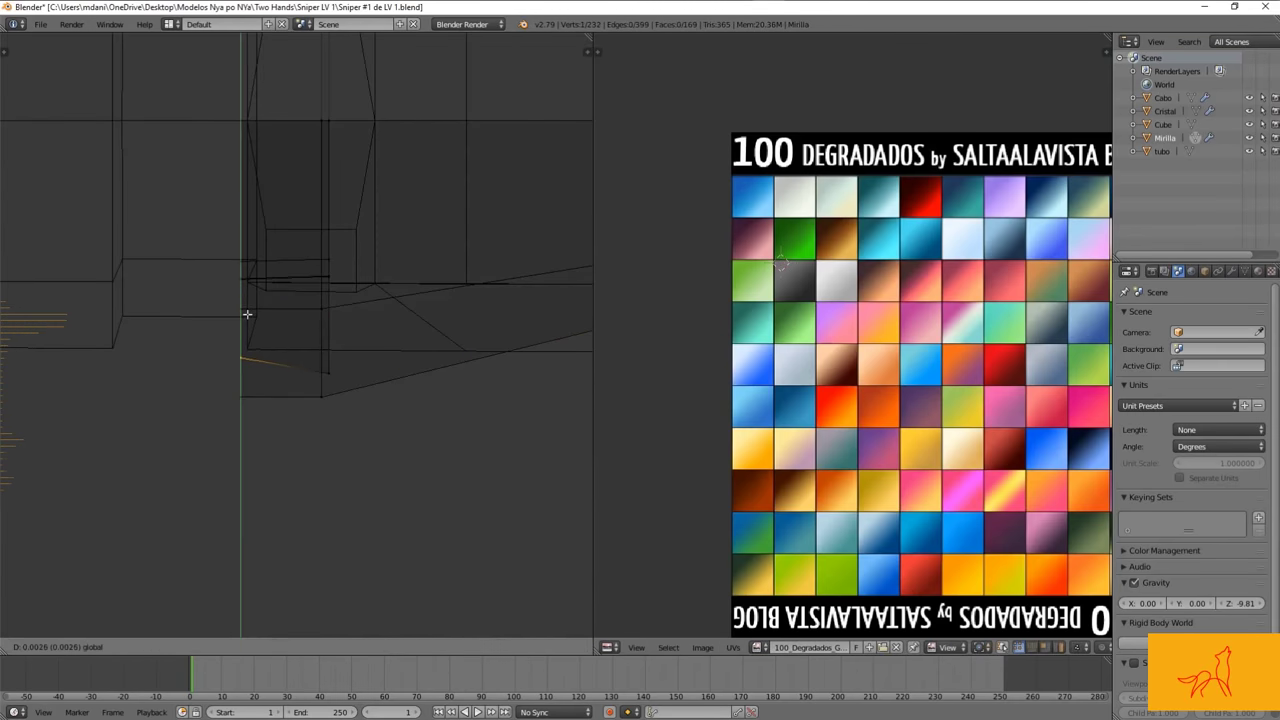
pyautogui.click(244, 320)
pyautogui.press('z')
pyautogui.moveTo(200, 394)
pyautogui.mouseDown(button='middle')
pyautogui.moveTo(297, 343)
pyautogui.moveTo(280, 354)
pyautogui.mouseUp(button='middle')
pyautogui.press('z')
pyautogui.hotkey('ctrl', 's')
pyautogui.click(307, 303)
pyautogui.scroll(-8, 290, 289)
# Step: Select a face ring around the scope's front and scale it along Z
pyautogui.press('Tab')
pyautogui.press('z')
pyautogui.scroll(2, 320, 330)
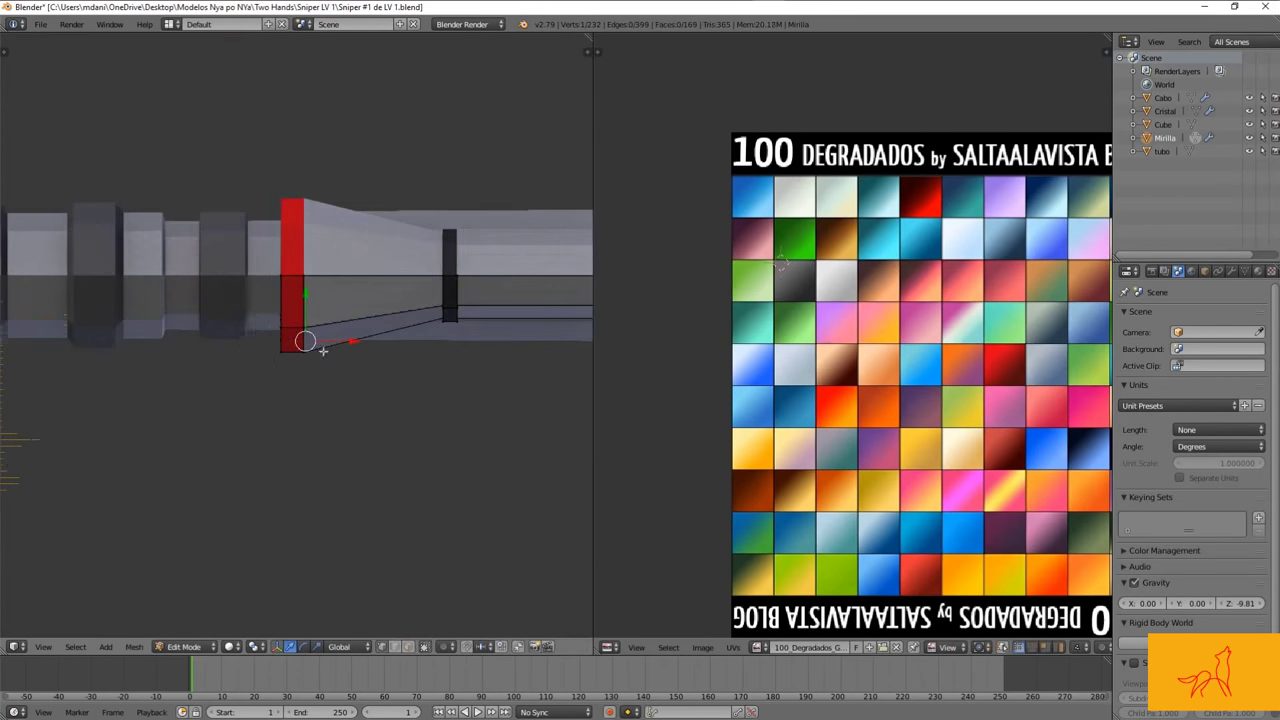
pyautogui.press('z')
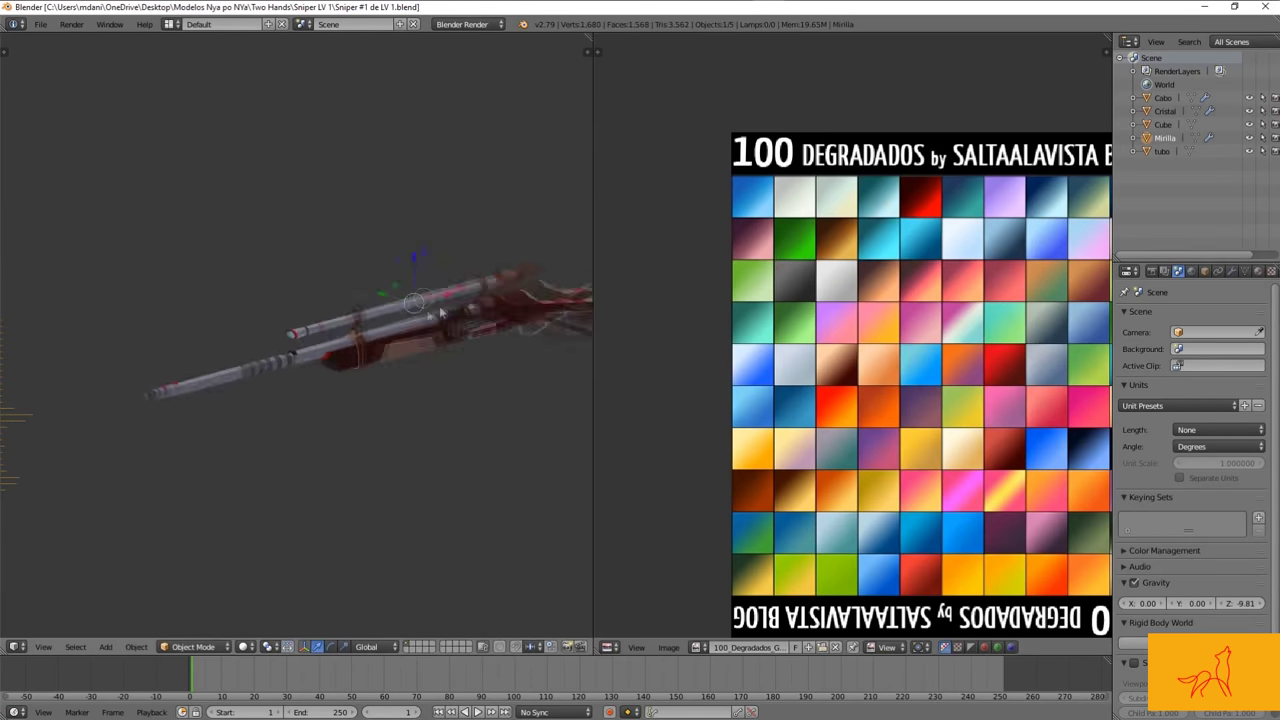
pyautogui.press('Tab')
pyautogui.scroll(6, 415, 327)
pyautogui.keyDown('alt'); pyautogui.rightClick(286, 286); pyautogui.keyUp('alt')
pyautogui.press('z')
pyautogui.press('z')
pyautogui.press('s')
pyautogui.press('z')
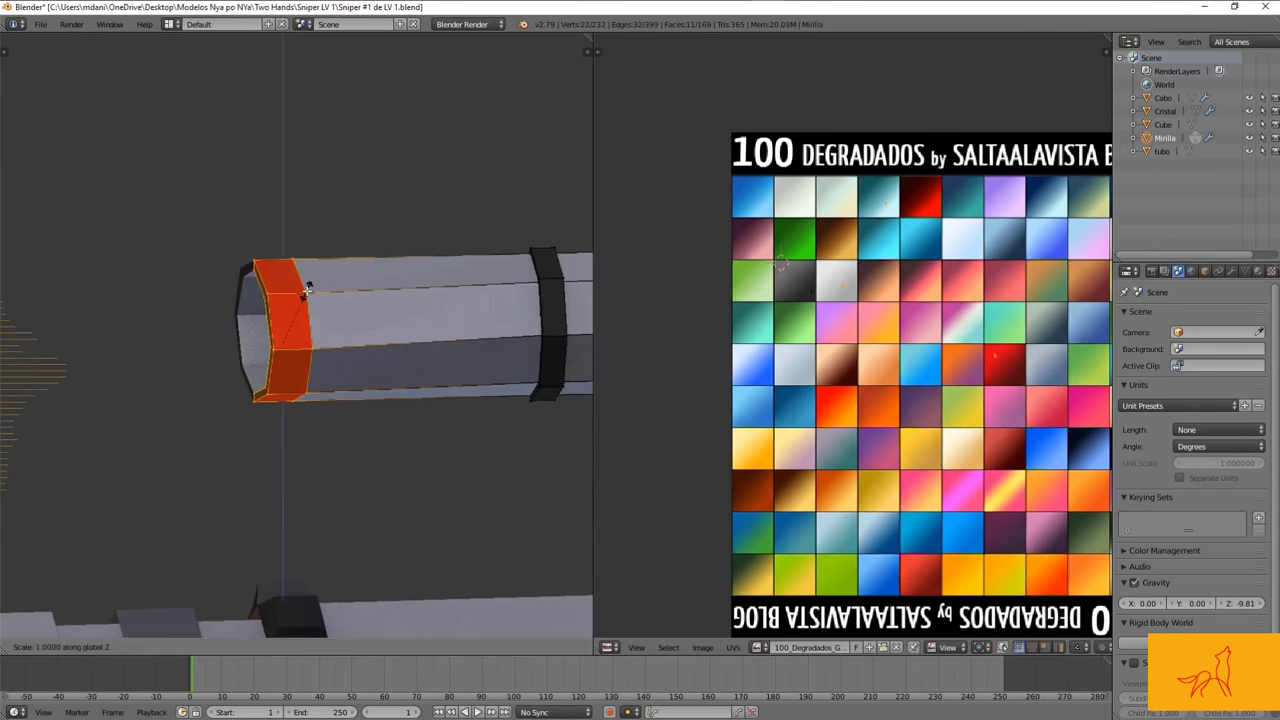
pyautogui.press('Escape')
pyautogui.scroll(-5, 369, 301)
pyautogui.moveTo(369, 301); pyautogui.dragTo(379, 337, button='middle')
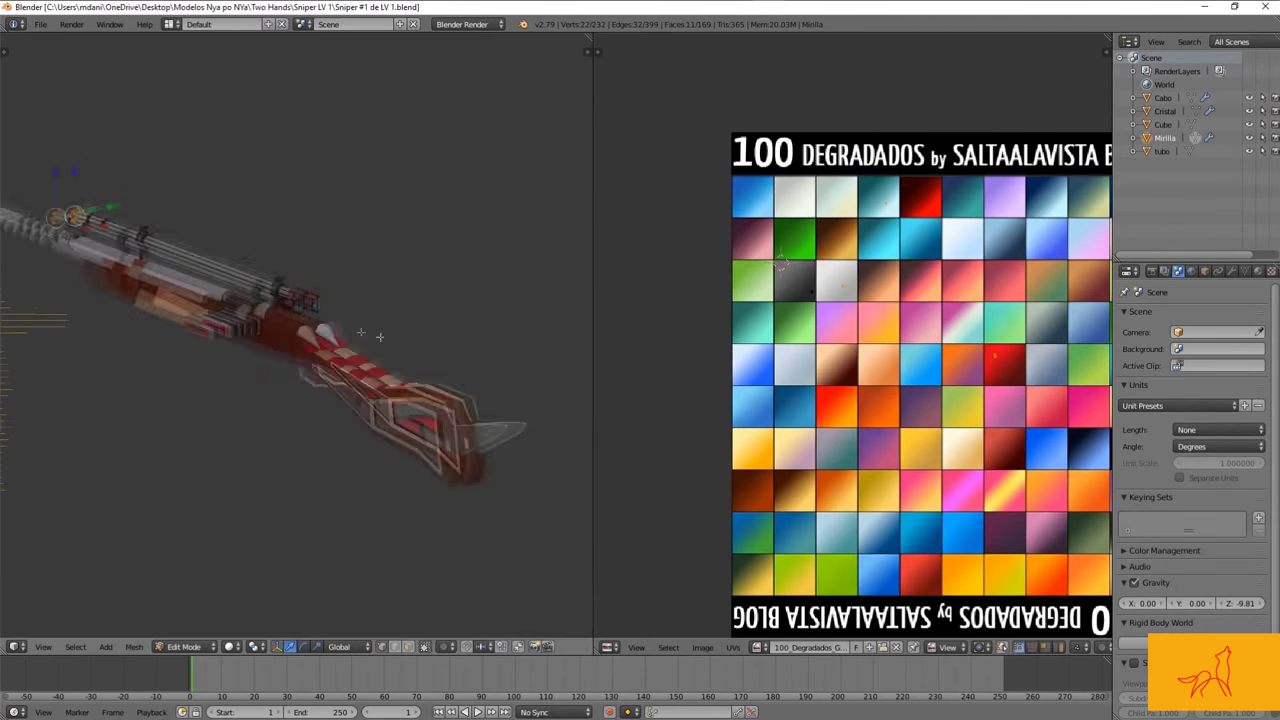
pyautogui.scroll(5, 379, 337)
# Step: Switch to wireframe and select the Cristal lens object
pyautogui.press('z')
pyautogui.press('Tab')
pyautogui.rightClick(324, 370)
pyautogui.press('Tab')
# Step: Unwrap the Cristal crystal with Smart UV Project and preview it on the rifle
pyautogui.press('u')
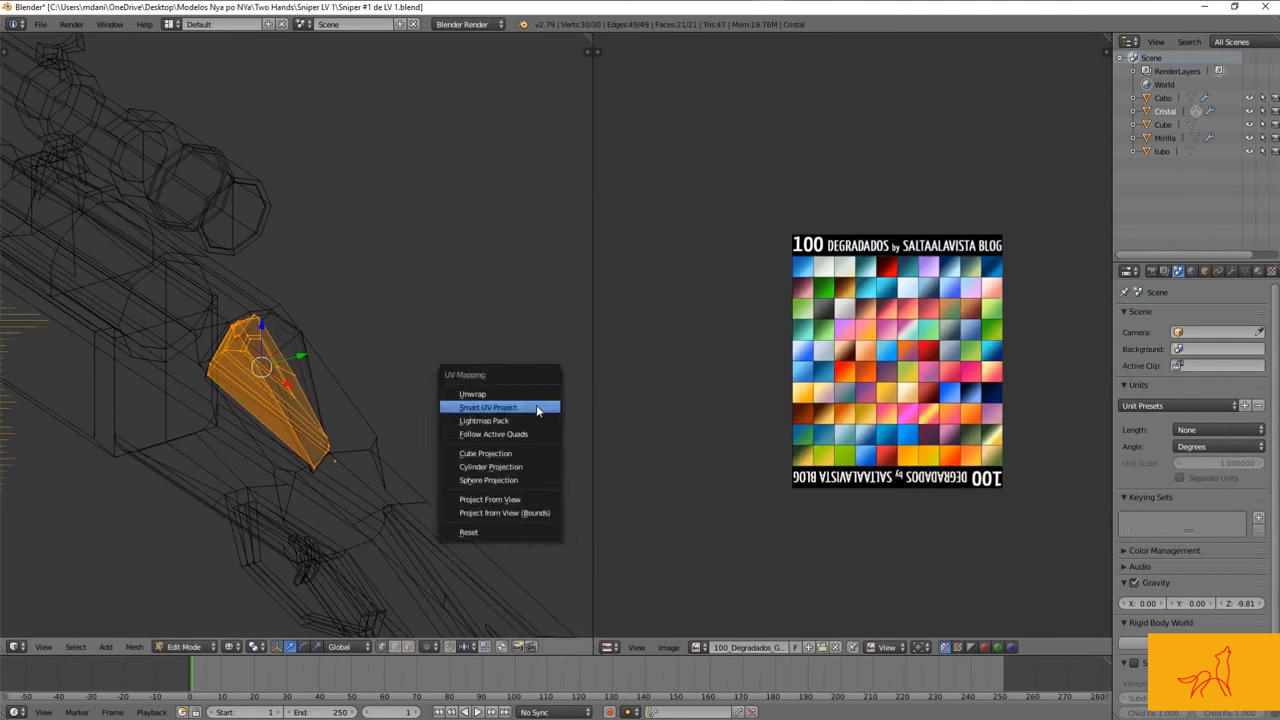
pyautogui.click(537, 410)
pyautogui.scroll(4, 1005, 519)
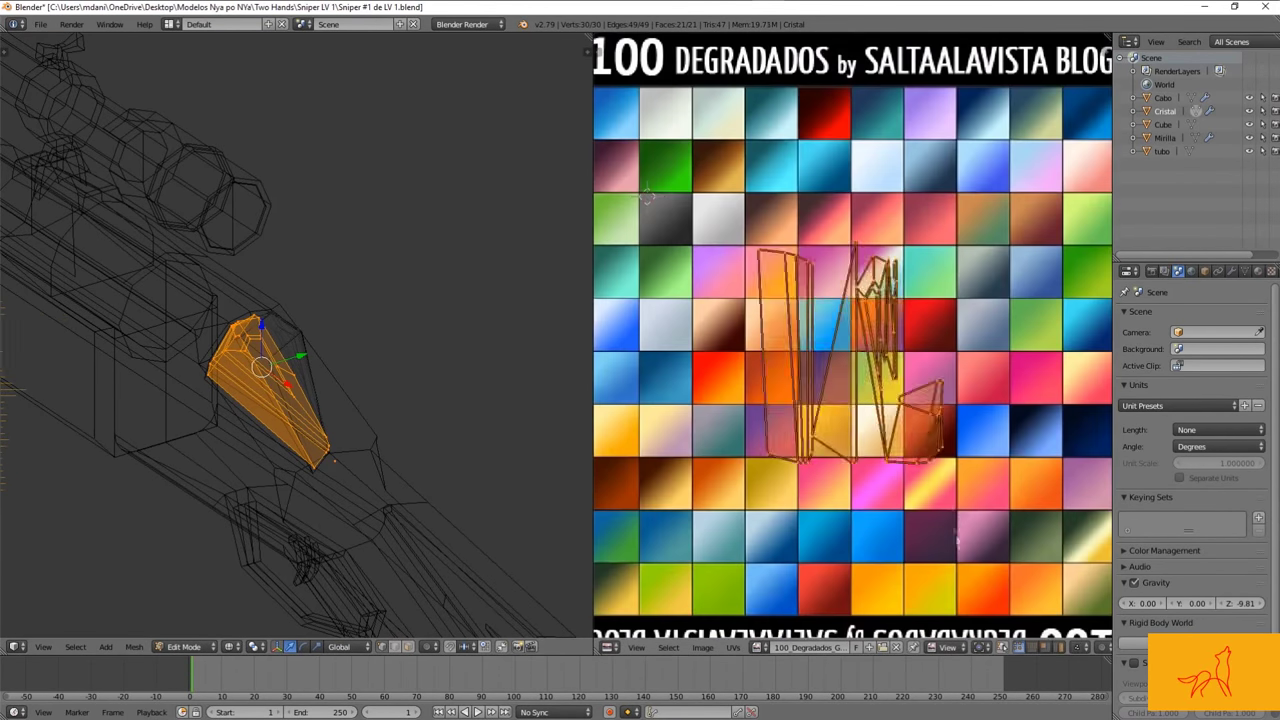
pyautogui.press('z')
pyautogui.press('Tab')
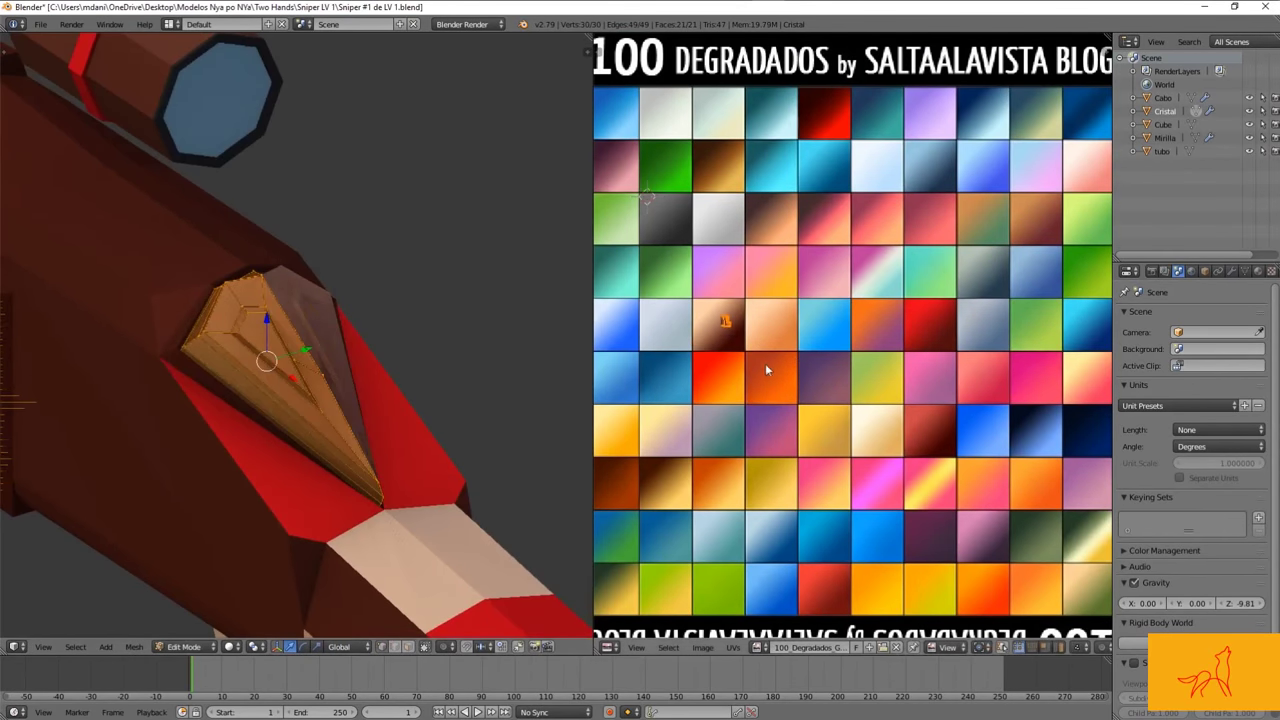
pyautogui.moveTo(300, 380); pyautogui.dragTo(348, 420, button='middle')
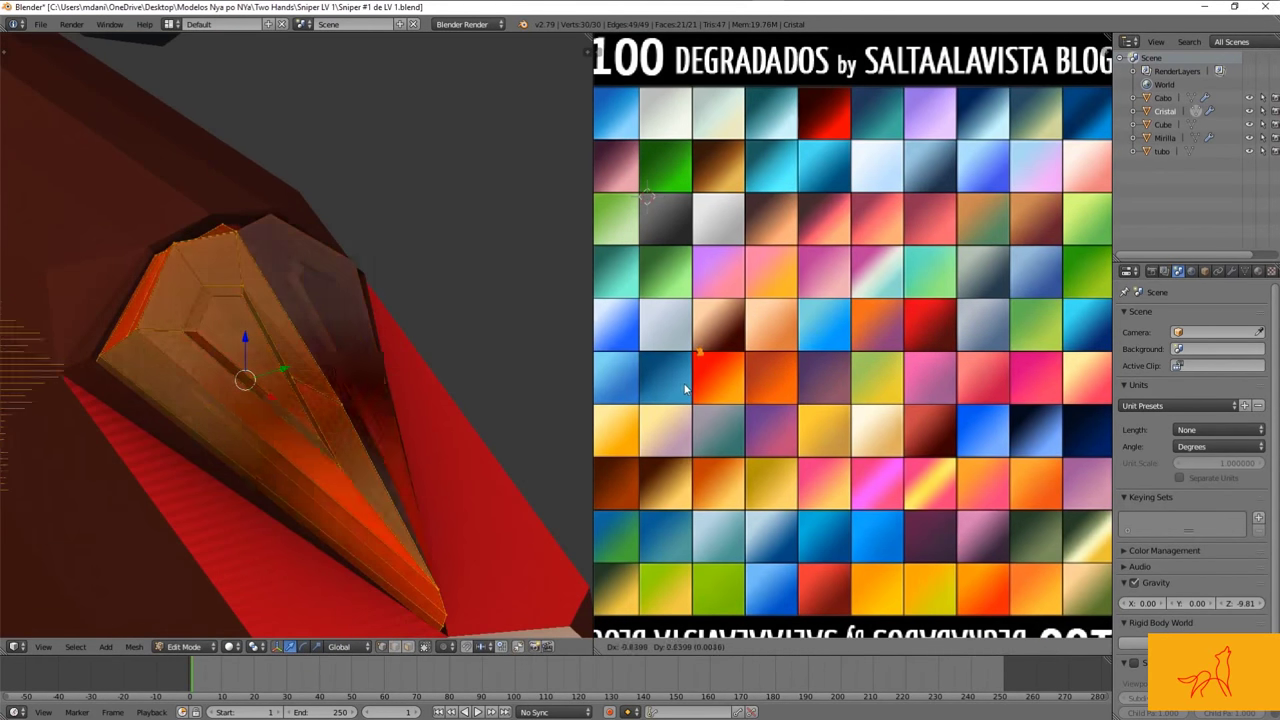
pyautogui.scroll(-5, 348, 420)
pyautogui.press('Tab')
pyautogui.moveTo(522, 382); pyautogui.dragTo(279, 390, button='middle')
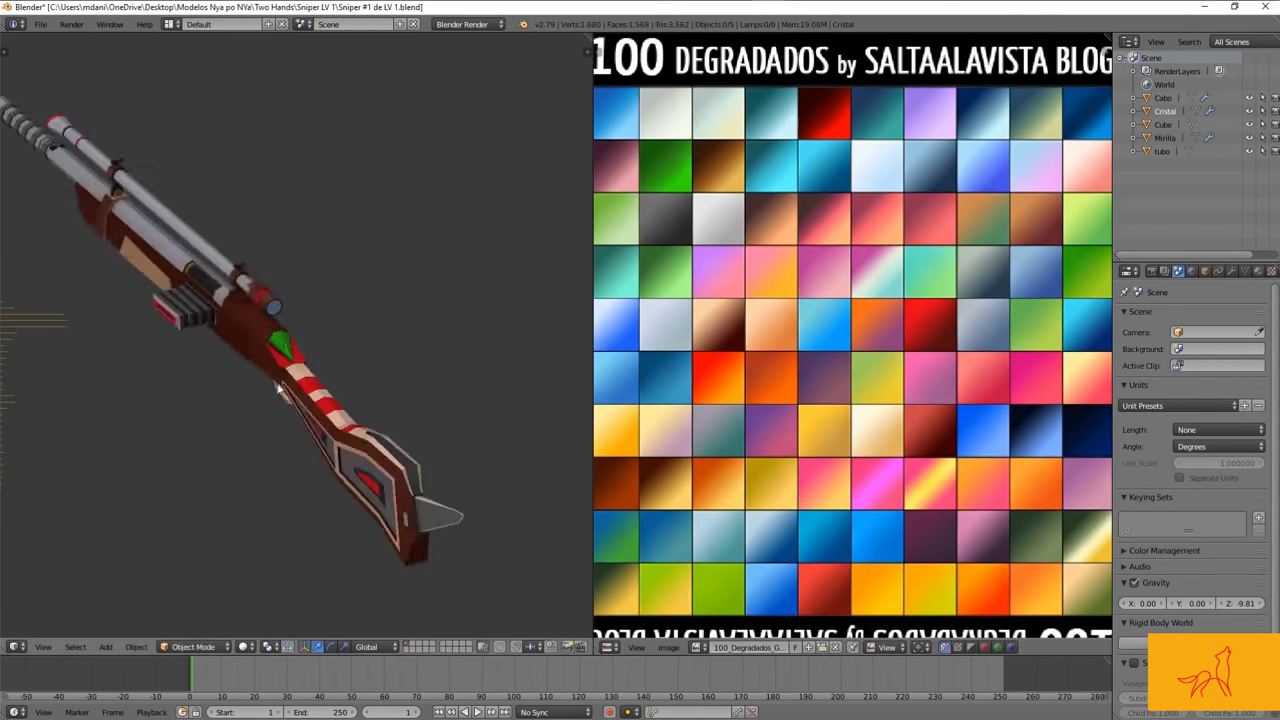
# Step: Select all the crystal's faces and start repositioning their UVs on the gradient sheet
pyautogui.press('Tab')
pyautogui.press('KP_Decimal')
pyautogui.press('g')
pyautogui.press('Tab')
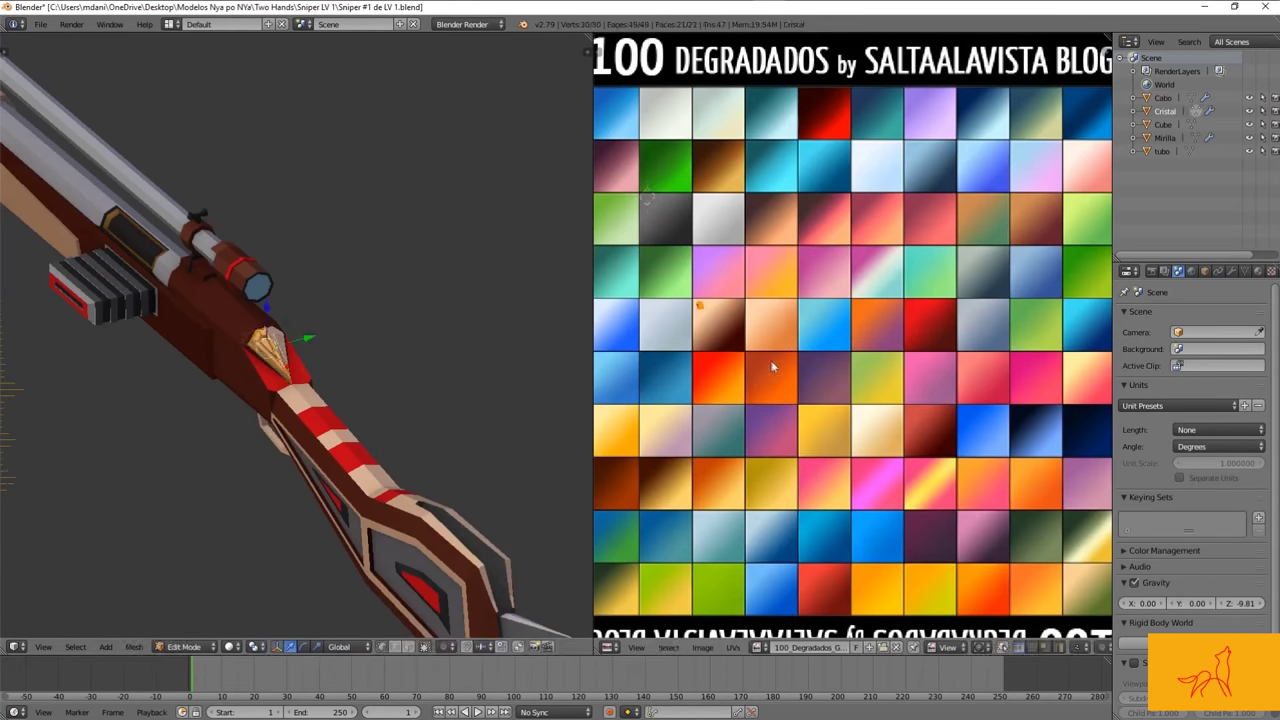
pyautogui.click(808, 447)
pyautogui.press('Tab')
pyautogui.moveTo(300, 350)
pyautogui.mouseDown(button='middle')
pyautogui.moveTo(418, 326)
pyautogui.moveTo(394, 366)
pyautogui.mouseUp(button='middle')
# Step: Move the crystal's UV island onto the blue gradient tile and scale it up
pyautogui.press('Tab')
pyautogui.press('KP_Decimal')
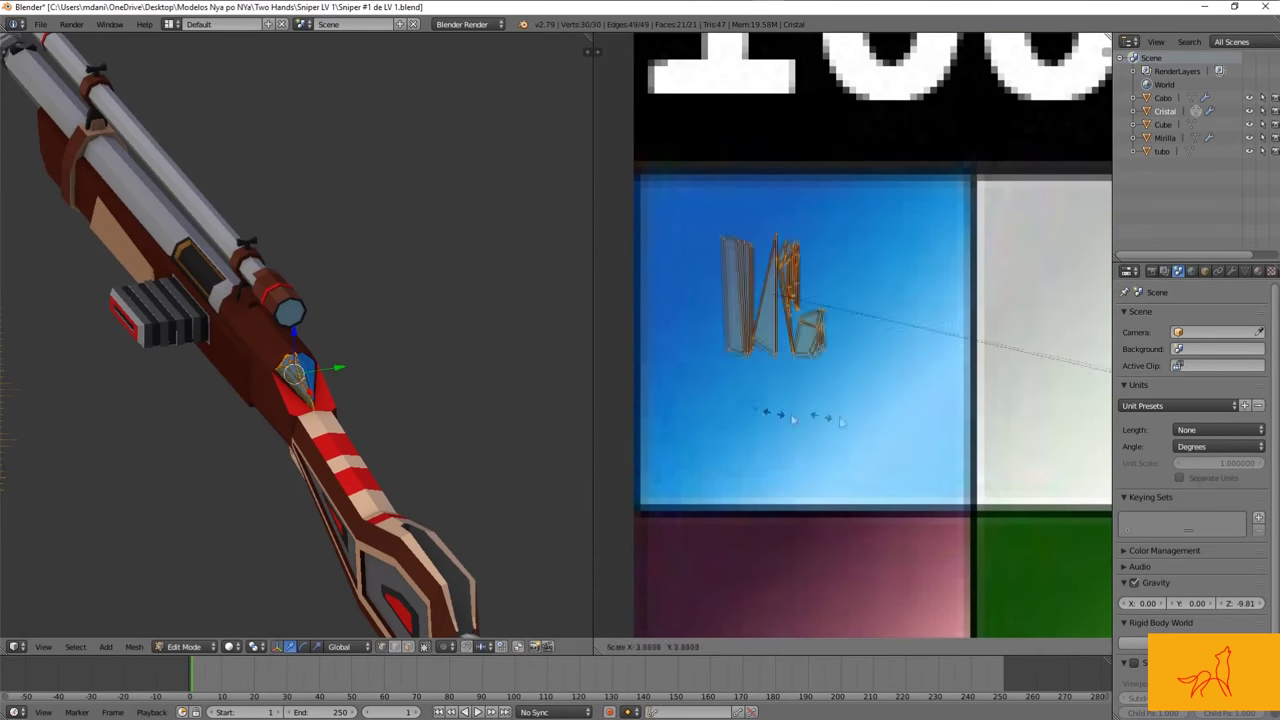
pyautogui.press('KP_Decimal')
pyautogui.moveTo(354, 412); pyautogui.dragTo(295, 423, button='middle')
pyautogui.press('u')
pyautogui.click(295, 414)
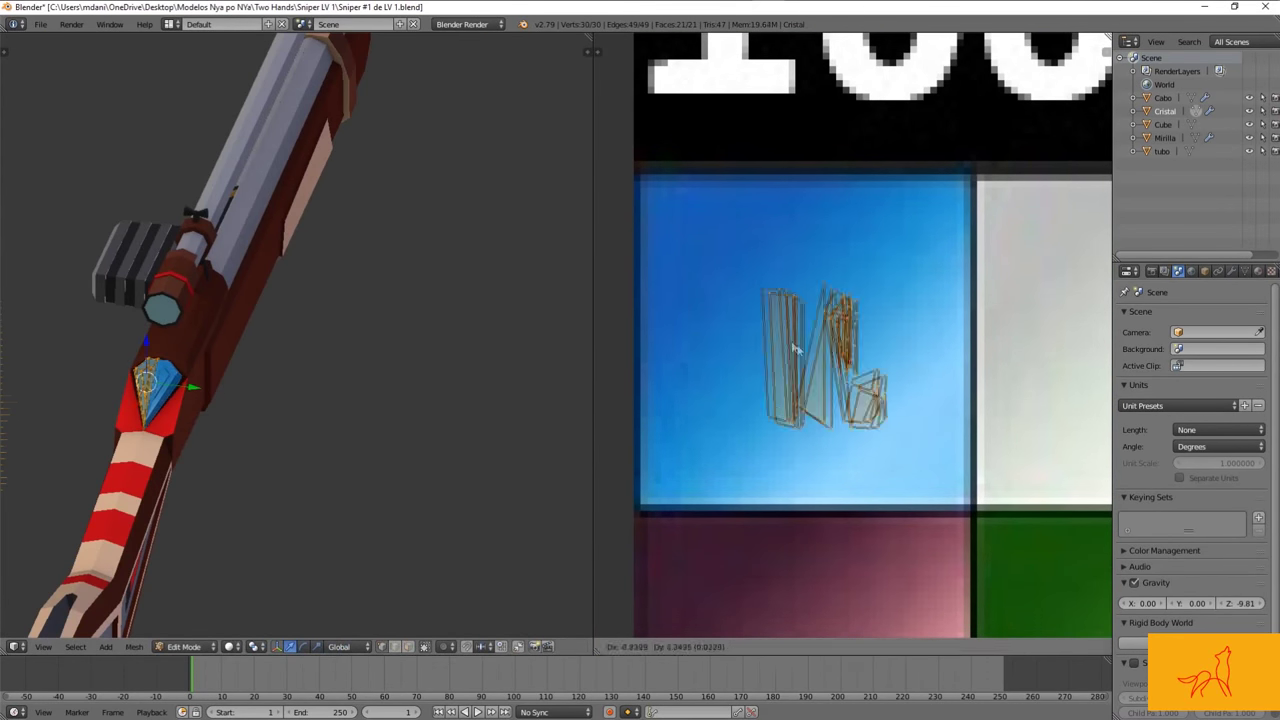
pyautogui.scroll(5, 400, 430)
pyautogui.moveTo(400, 430)
pyautogui.mouseDown(button='middle')
pyautogui.moveTo(450, 400)
pyautogui.moveTo(380, 366)
pyautogui.mouseUp(button='middle')
pyautogui.press('s')
pyautogui.click(889, 390)
pyautogui.press('Tab')
# Step: Select the crystal's two inner faces and place their UVs on a red tile
pyautogui.scroll(-5, 380, 366)
pyautogui.scroll(8, 336, 427)
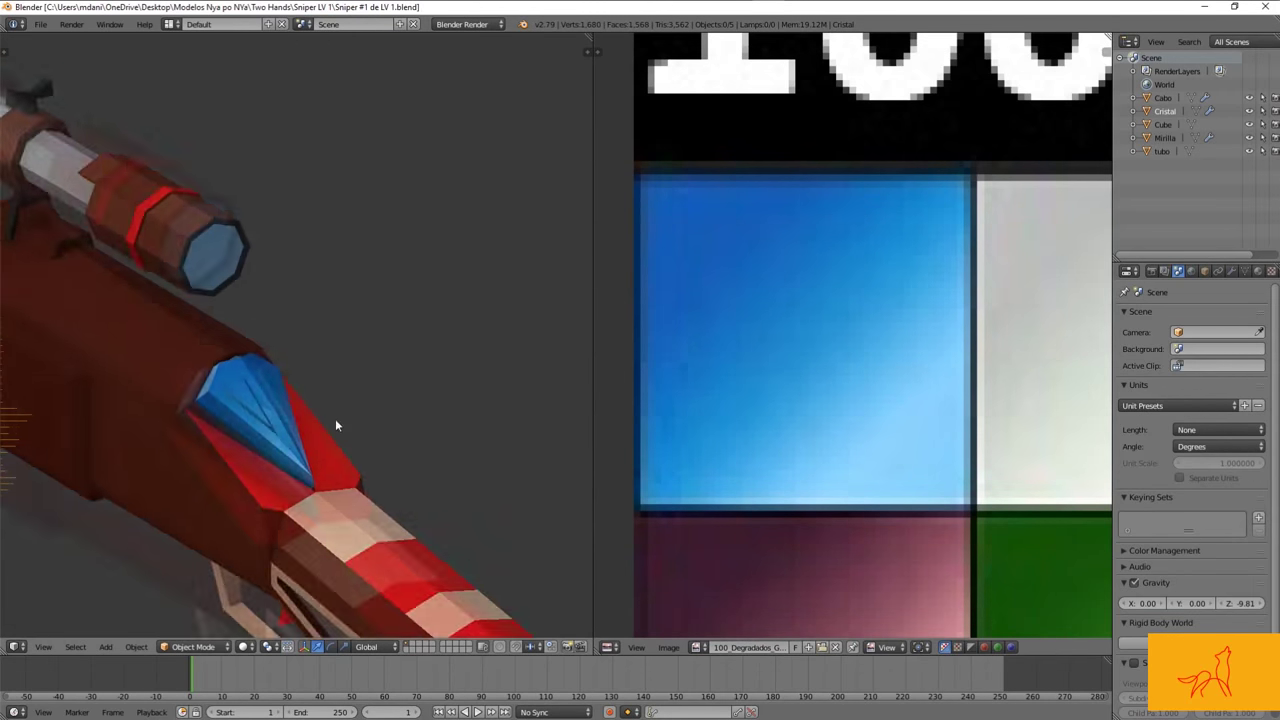
pyautogui.press('Tab')
pyautogui.scroll(4, 336, 427)
pyautogui.scroll(2, 360, 380)
pyautogui.rightClick(163, 393)
pyautogui.keyDown('shift'); pyautogui.rightClick(206, 263); pyautogui.keyUp('shift')
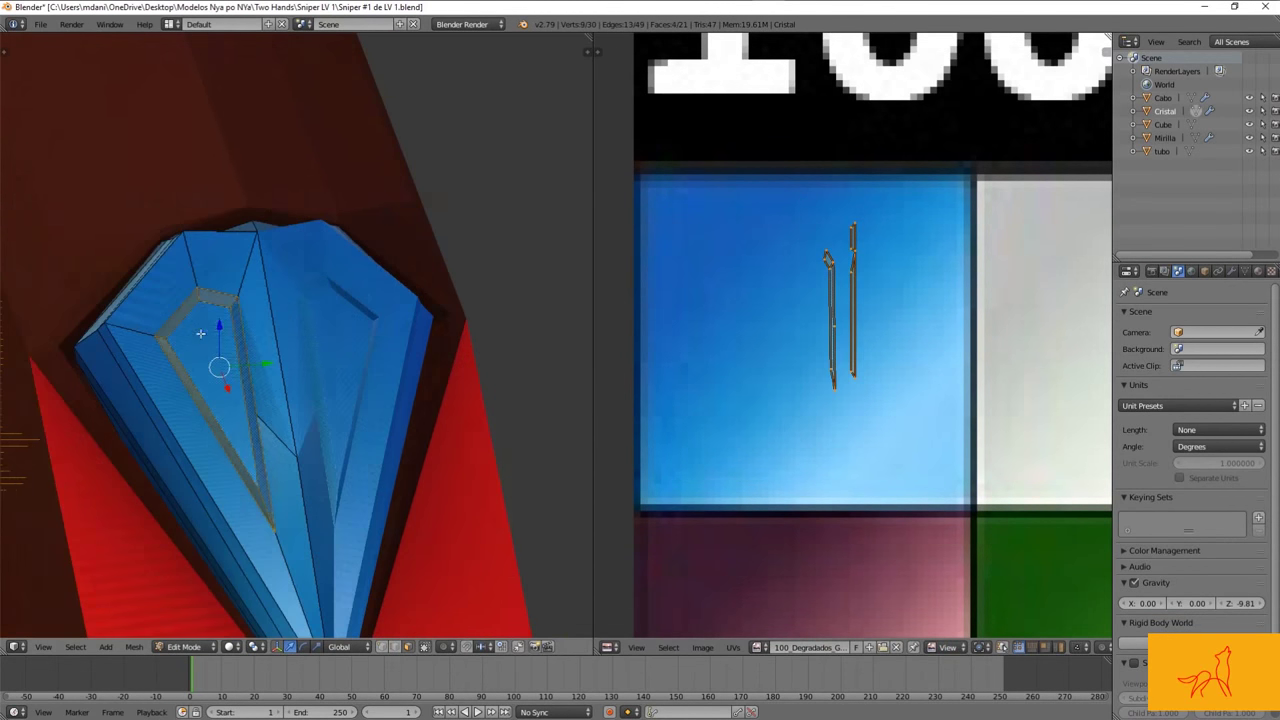
pyautogui.press('Tab')
pyautogui.scroll(-6, 312, 365)
pyautogui.scroll(-3, 850, 350)
pyautogui.scroll(4, 850, 200)
pyautogui.scroll(5, 312, 365)
pyautogui.scroll(-2, 700, 260)
pyautogui.scroll(-3, 700, 260)
pyautogui.scroll(-2, 539, 385)
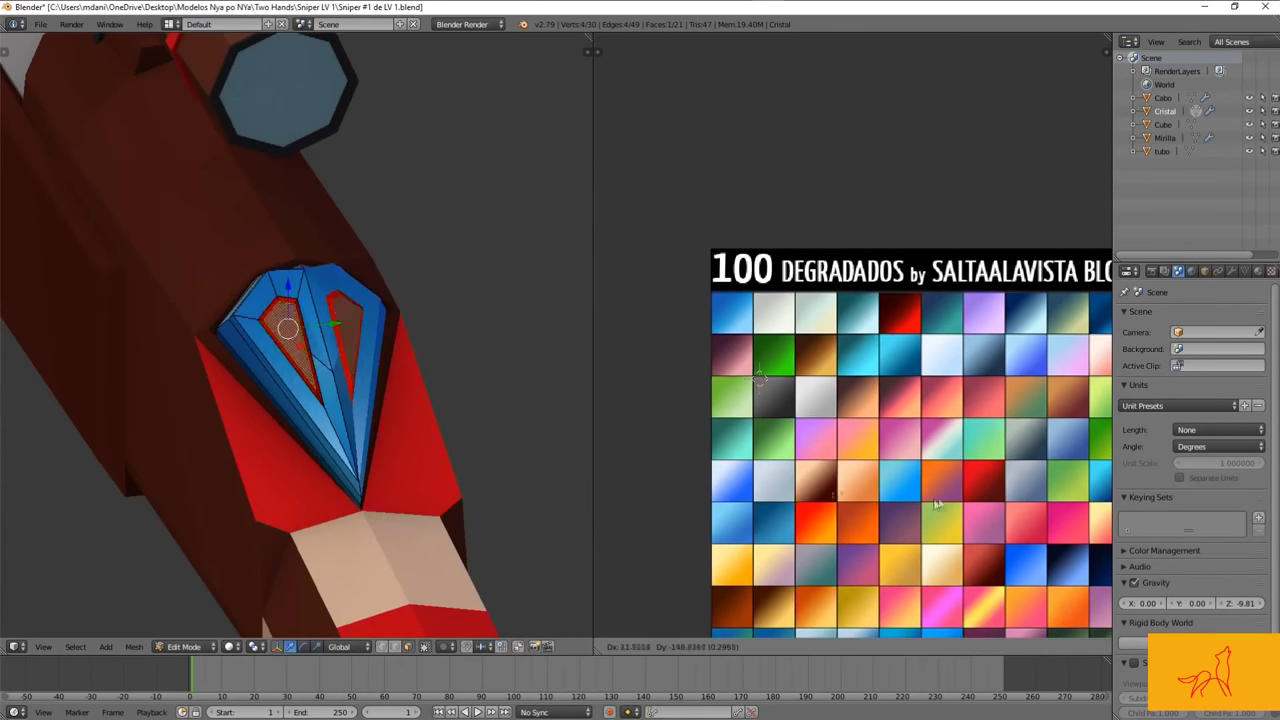
pyautogui.click(945, 503)
pyautogui.scroll(-4, 491, 435)
pyautogui.scroll(6, 560, 430)
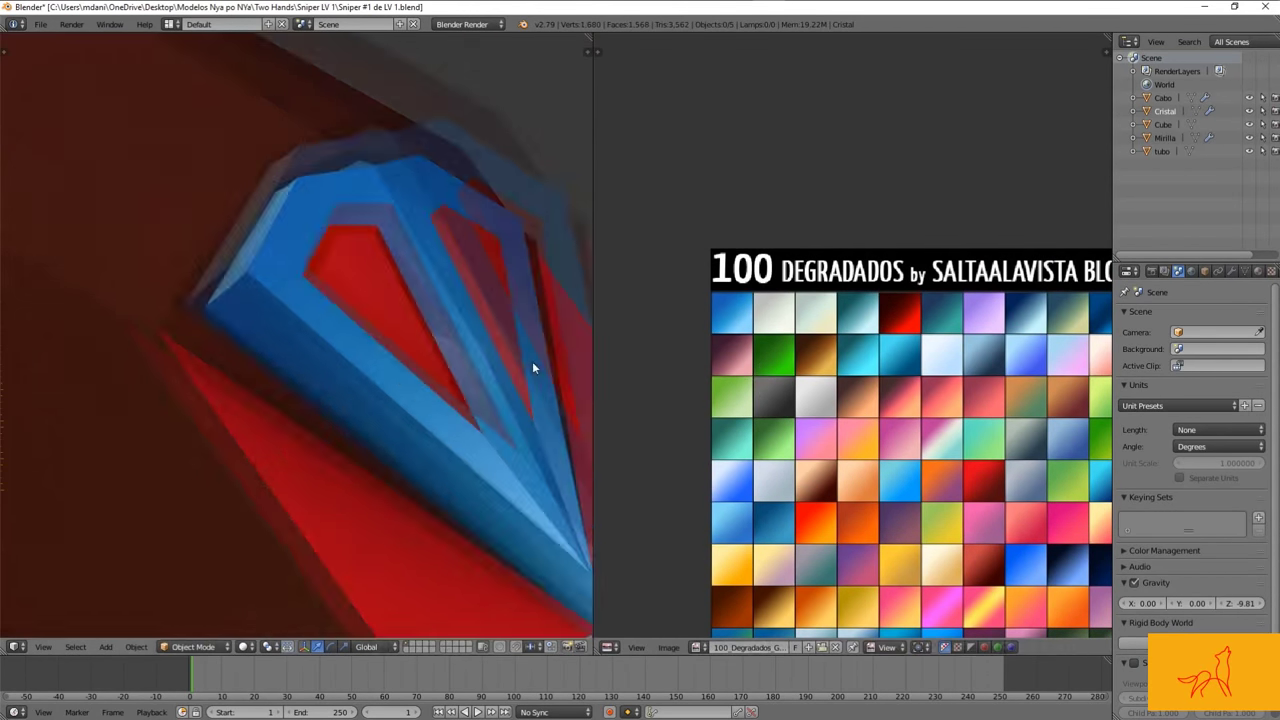
# Step: Deselect the crystal's faces and orbit to inspect the red inner outlines on the blue crystal
pyautogui.scroll(-5, 532, 361)
pyautogui.moveTo(483, 344)
pyautogui.mouseDown(button='middle')
pyautogui.moveTo(390, 456)
pyautogui.moveTo(381, 433)
pyautogui.mouseUp(button='middle')
pyautogui.scroll(8, 381, 433)
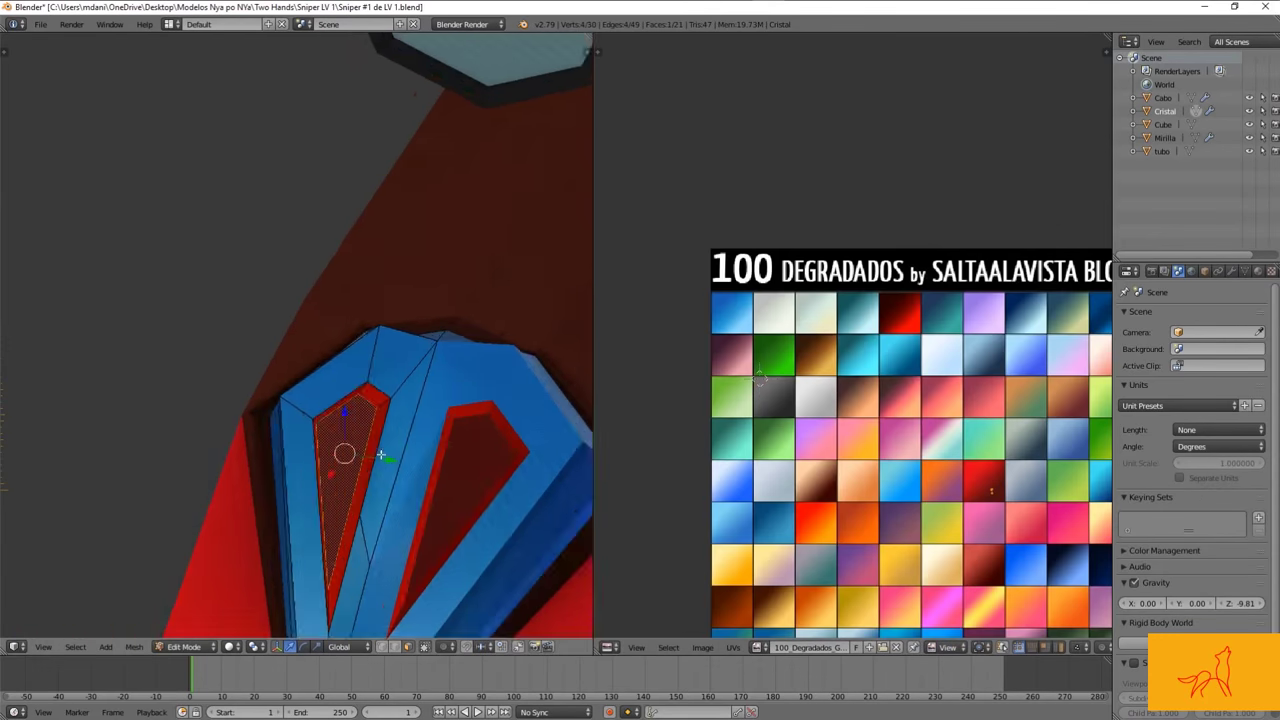
pyautogui.scroll(-2, 900, 450)
pyautogui.scroll(-2, 900, 450)
pyautogui.scroll(-3, 509, 491)
pyautogui.moveTo(509, 491); pyautogui.dragTo(352, 370, button='middle')
pyautogui.scroll(5, 352, 370)
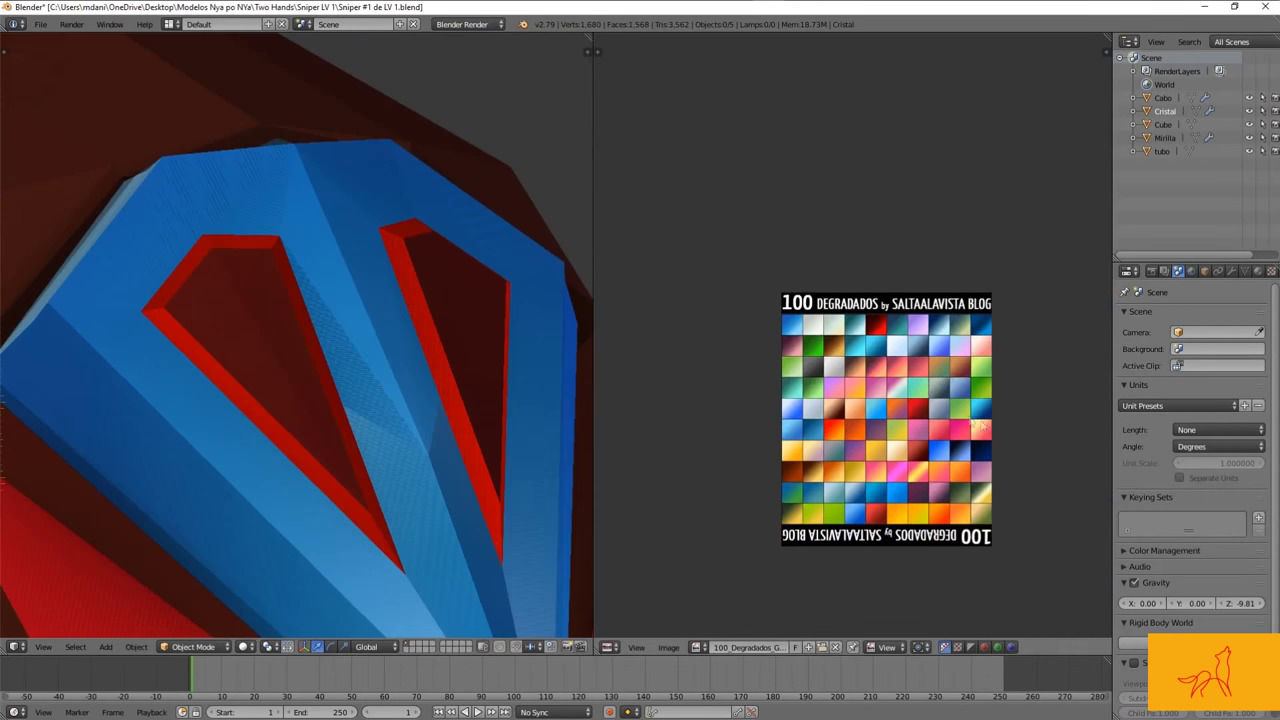
pyautogui.press('a')
pyautogui.scroll(1, 386, 400)
pyautogui.scroll(3, 843, 448)
pyautogui.scroll(2, 843, 448)
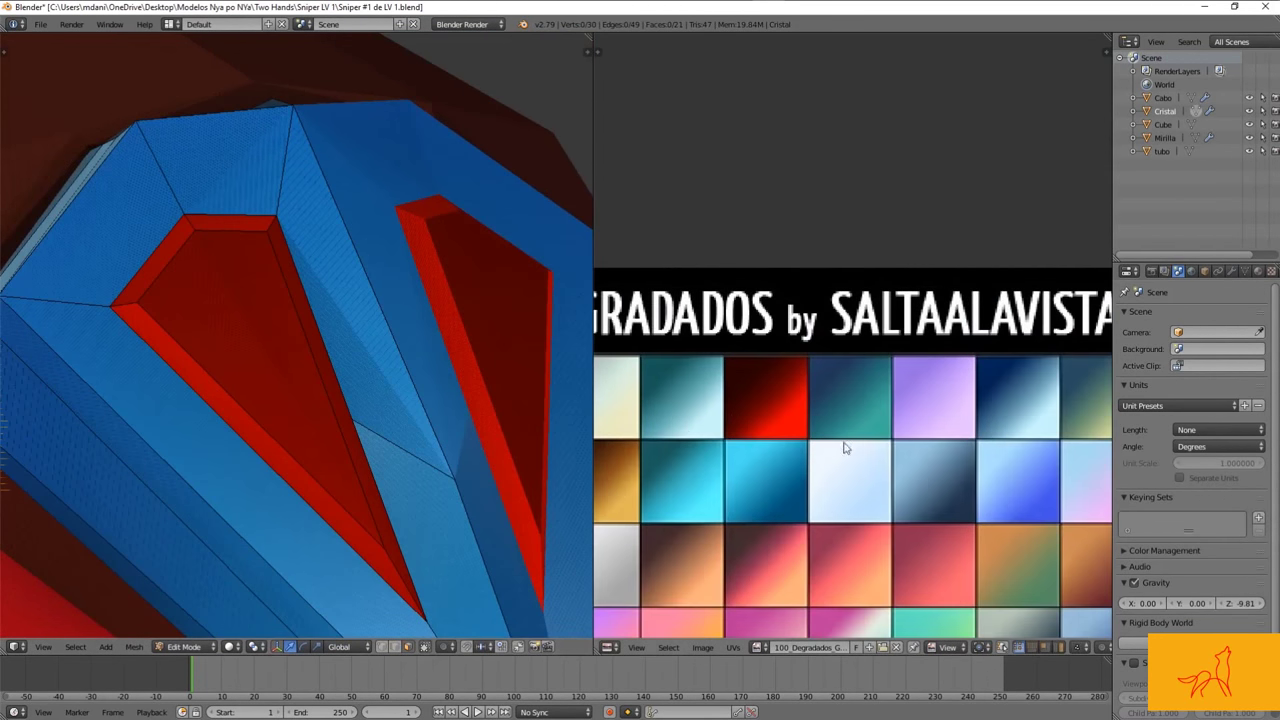
pyautogui.scroll(-5, 351, 443)
pyautogui.moveTo(351, 443); pyautogui.dragTo(330, 420, button='middle')
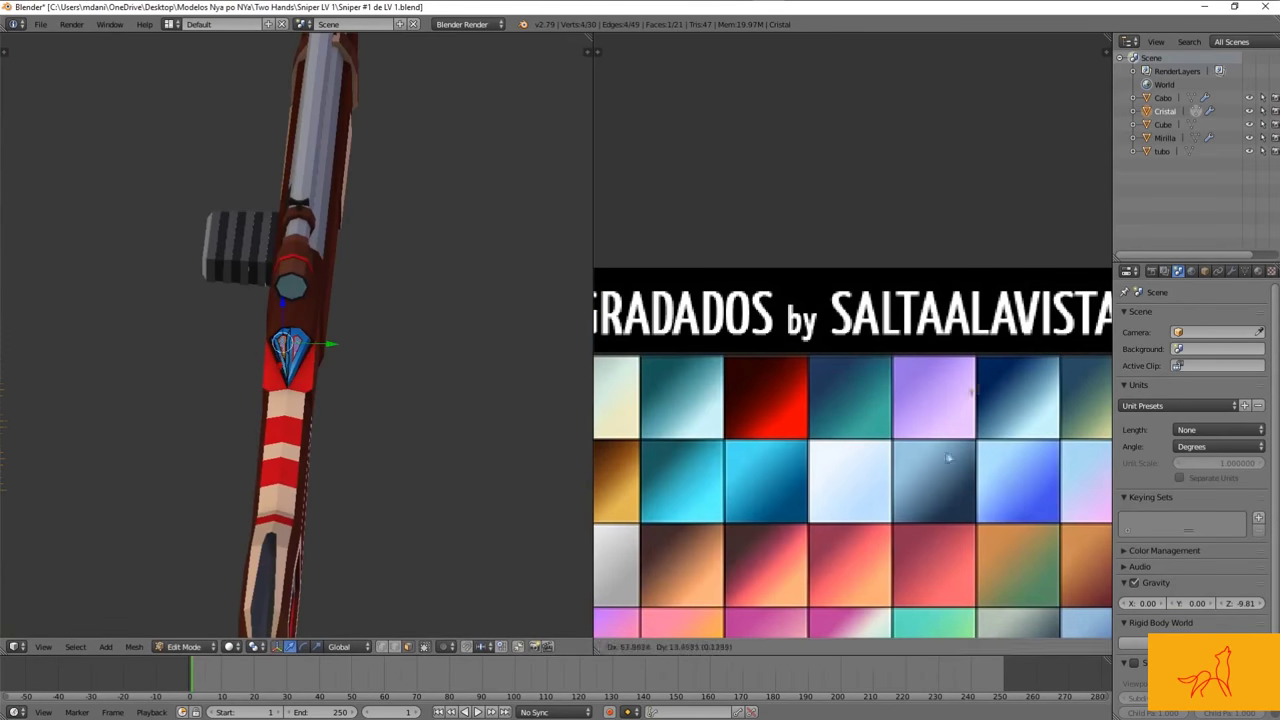
pyautogui.scroll(3, 388, 457)
pyautogui.press('Tab')
# Step: Nudge the selected faces' UVs while viewing the crystal from new angles
pyautogui.scroll(-2, 862, 450)
pyautogui.scroll(2, 862, 450)
pyautogui.scroll(4, 444, 368)
pyautogui.moveTo(444, 368)
pyautogui.mouseDown(button='middle')
pyautogui.moveTo(357, 380)
pyautogui.moveTo(420, 300)
pyautogui.mouseUp(button='middle')
pyautogui.scroll(3, 370, 345)
pyautogui.scroll(-2, 370, 345)
pyautogui.scroll(-1, 731, 338)
pyautogui.scroll(-5, 731, 338)
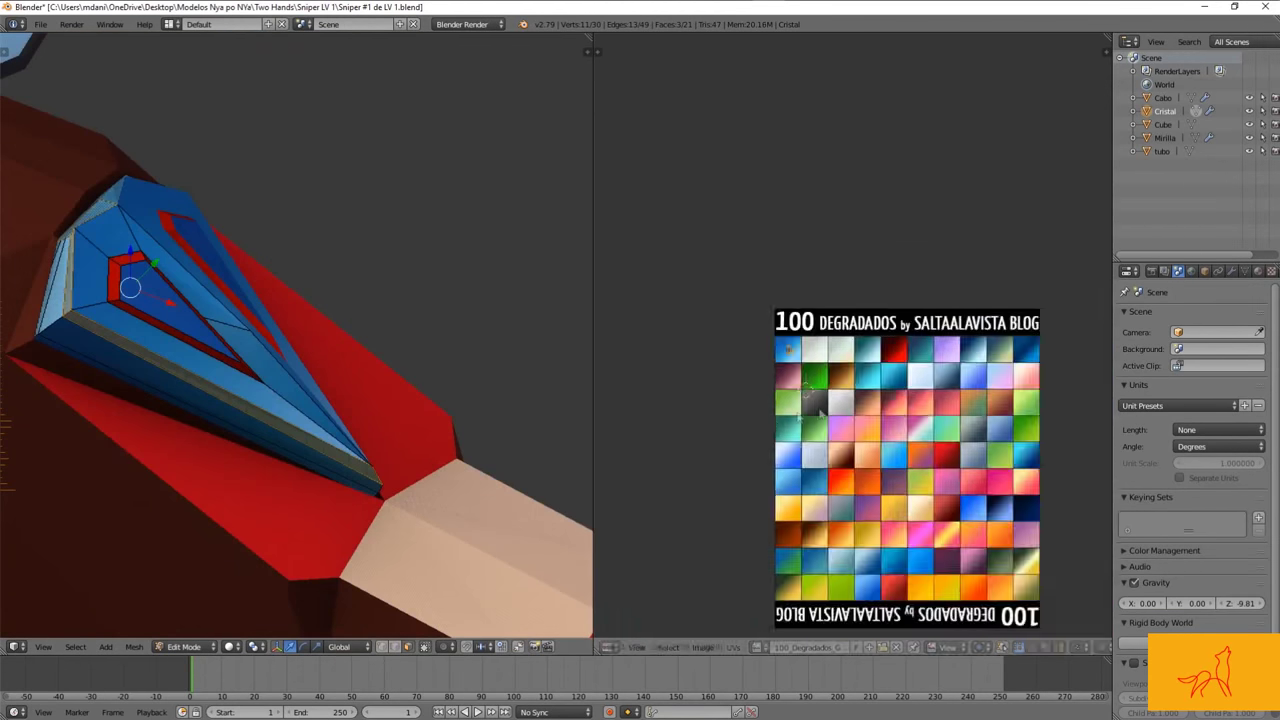
pyautogui.scroll(7, 846, 430)
pyautogui.press('g')
pyautogui.scroll(-4, 300, 415)
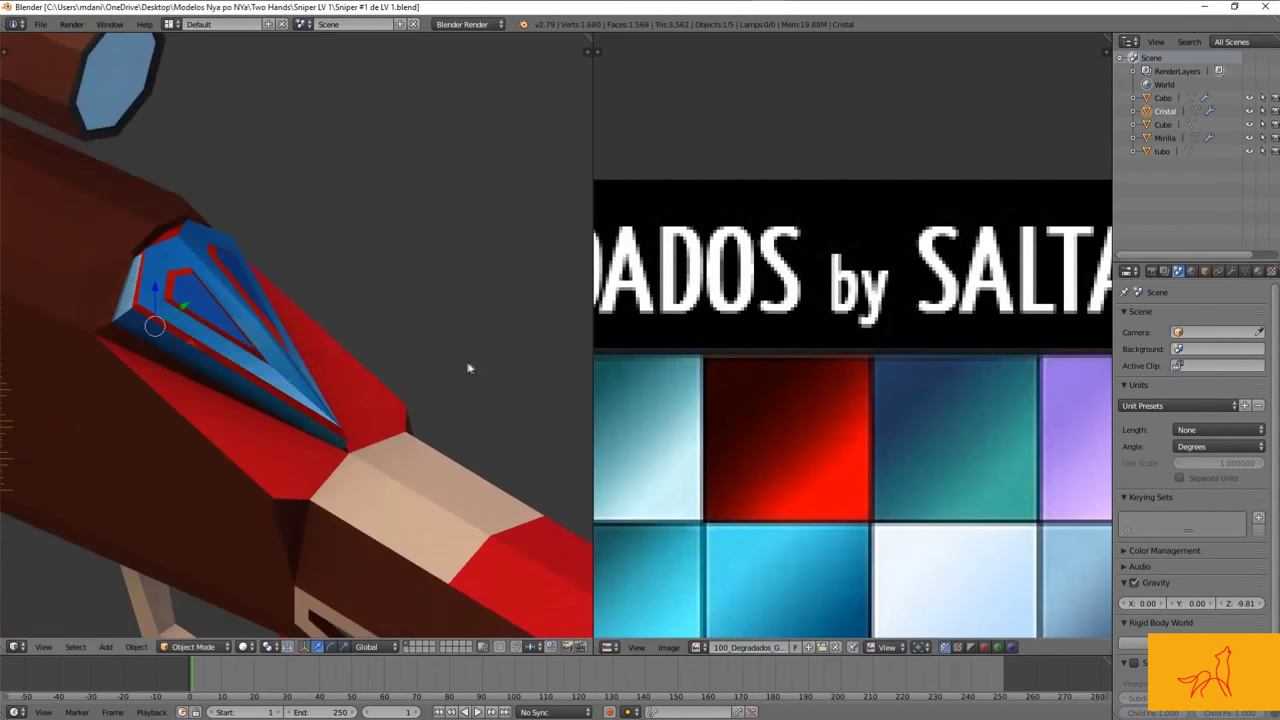
pyautogui.moveTo(469, 366); pyautogui.dragTo(509, 340, button='middle')
pyautogui.scroll(4, 308, 287)
pyautogui.scroll(-3, 850, 400)
pyautogui.scroll(4, 891, 363)
pyautogui.scroll(-3, 506, 331)
# Step: Save the rifle blend file and briefly toggle editing on the scope
pyautogui.hotkey('ctrl', 's')
pyautogui.moveTo(506, 331)
pyautogui.mouseDown(button='middle')
pyautogui.moveTo(422, 352)
pyautogui.moveTo(330, 300)
pyautogui.moveTo(300, 380)
pyautogui.moveTo(508, 423)
pyautogui.moveTo(367, 474)
pyautogui.moveTo(350, 440)
pyautogui.mouseUp(button='middle')
pyautogui.scroll(-3, 422, 352)
pyautogui.scroll(4, 330, 300)
pyautogui.press('Tab')
pyautogui.scroll(-3, 872, 330)
pyautogui.press('Tab')
# Step: Select the Cube part, clear its mesh selection and switch to a wireframe side view
pyautogui.scroll(-3, 500, 431)
pyautogui.scroll(3, 500, 431)
pyautogui.scroll(-3, 350, 440)
pyautogui.scroll(5, 350, 440)
pyautogui.rightClick(354, 327)
pyautogui.press('Tab')
pyautogui.scroll(-1, 354, 327)
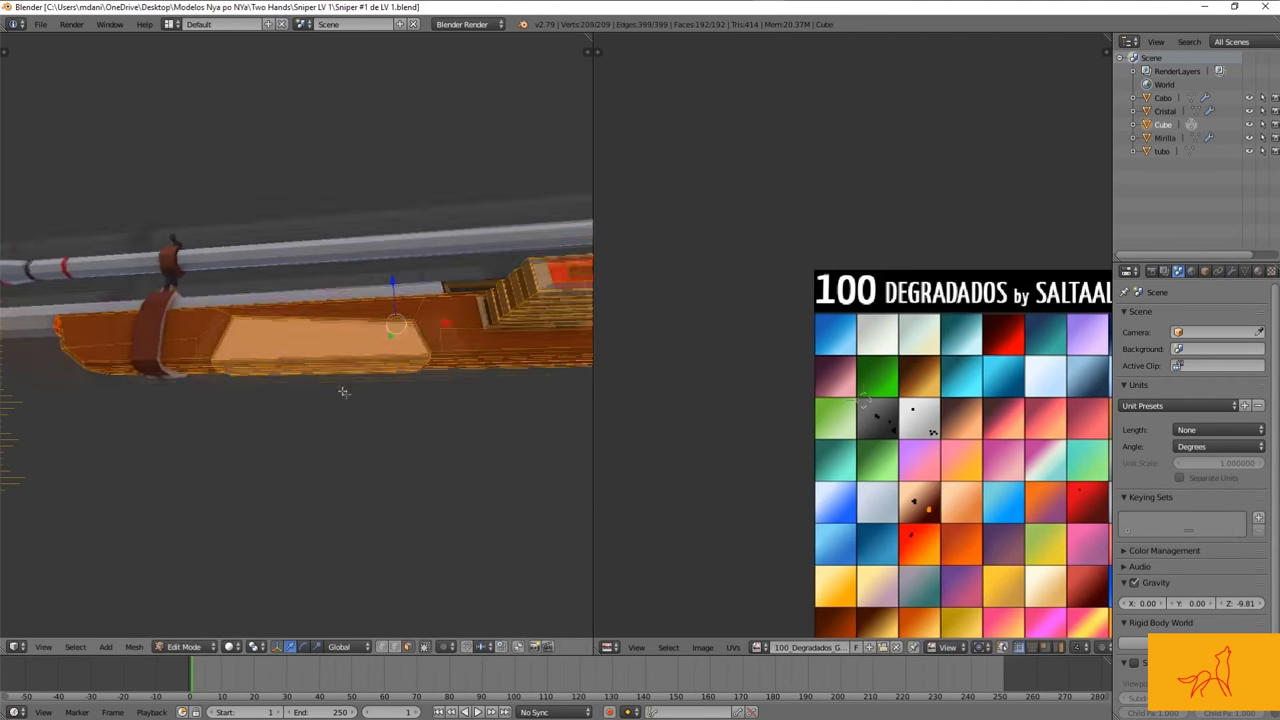
pyautogui.press('a')
pyautogui.press('KP_1')
pyautogui.press('z')
# Step: Pick the flat side panel face to turn it dark red, then return to a perspective view
pyautogui.rightClick(334, 382)
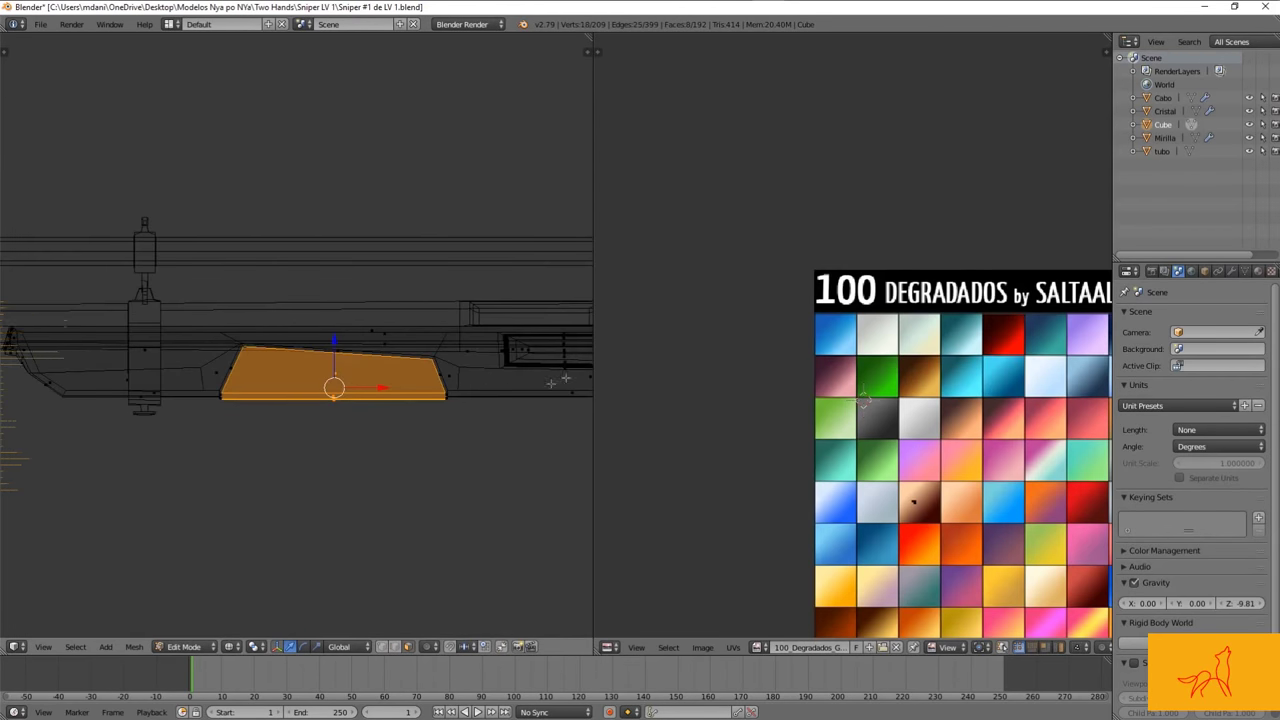
pyautogui.press('z')
pyautogui.press('Tab')
pyautogui.scroll(3, 431, 443)
pyautogui.scroll(-2, 406, 461)
pyautogui.press('a')
pyautogui.moveTo(406, 461)
pyautogui.mouseDown(button='middle')
pyautogui.moveTo(396, 447)
pyautogui.moveTo(440, 440)
pyautogui.mouseUp(button='middle')
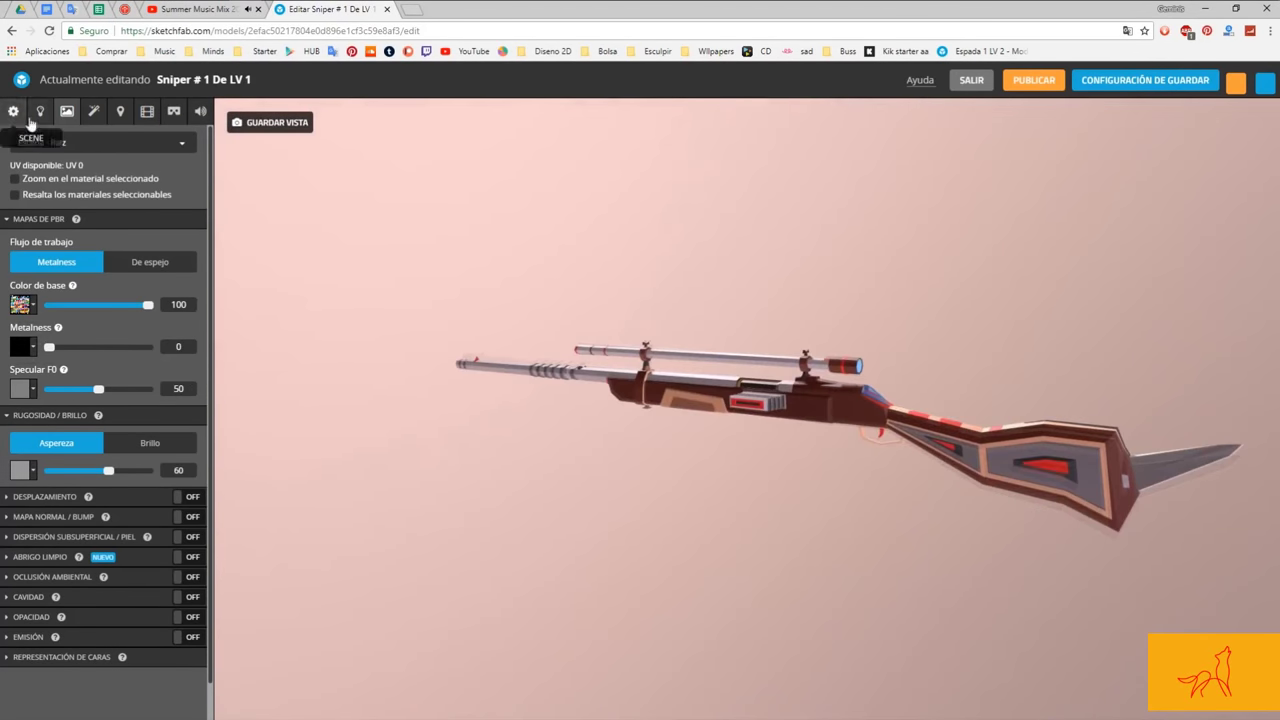
# Step: Rotate the lighting environment around the rifle and raise its brightness to about 7.47
pyautogui.click(40, 111)
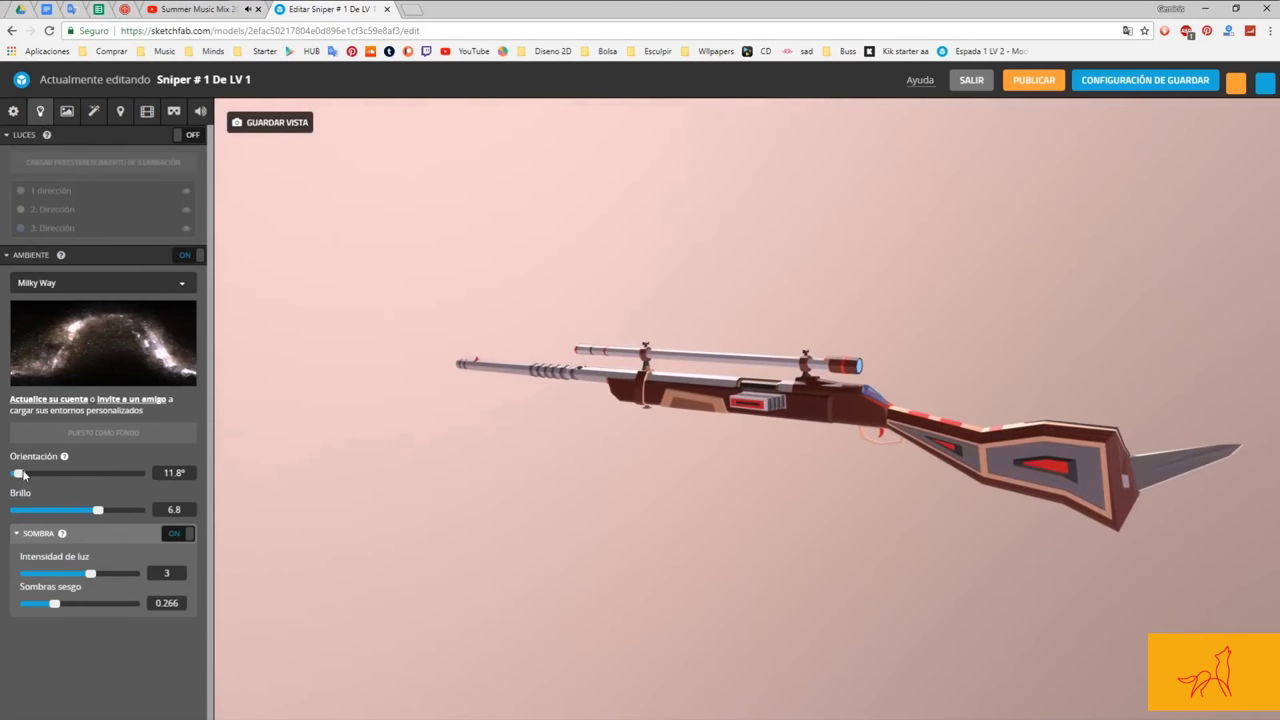
pyautogui.moveTo(470, 400); pyautogui.dragTo(625, 395)
pyautogui.moveTo(97, 510); pyautogui.dragTo(100, 540)
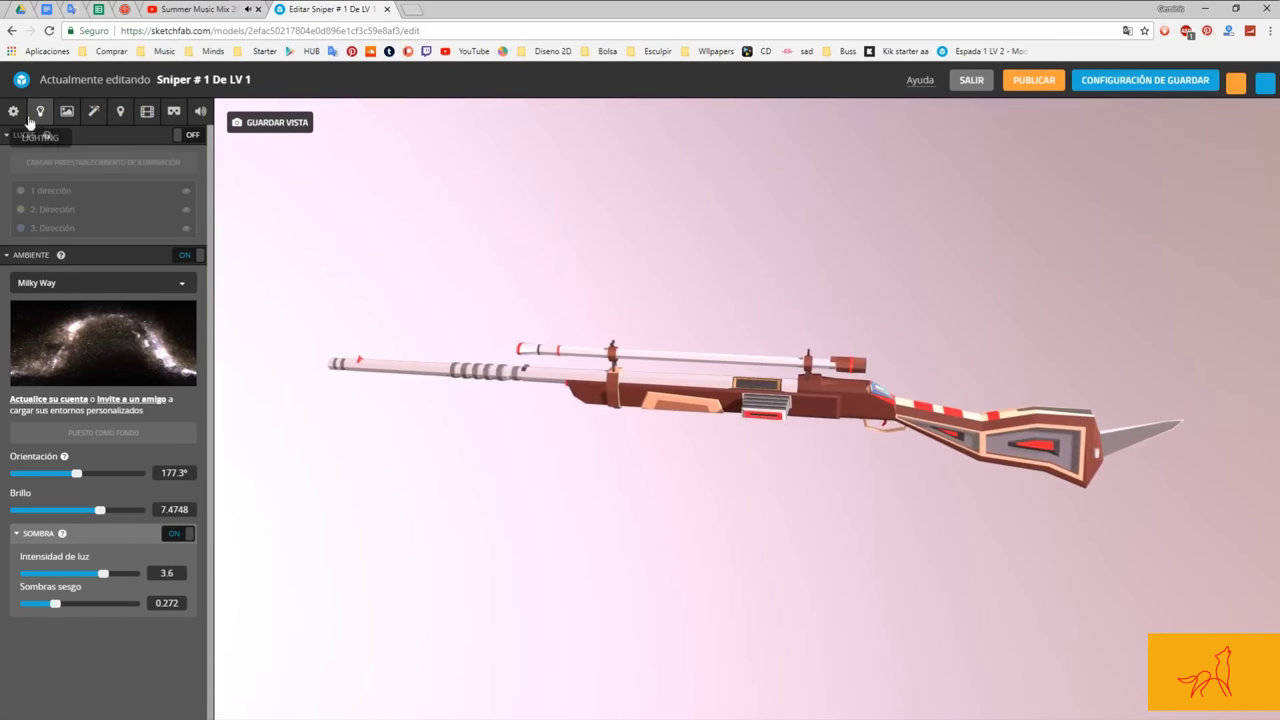
# Step: Try the Queen Mary Chimney, Kirby Cove and Footprint Court environments
pyautogui.click(108, 277)
pyautogui.scroll(-3, 149, 420)
pyautogui.click(137, 432)
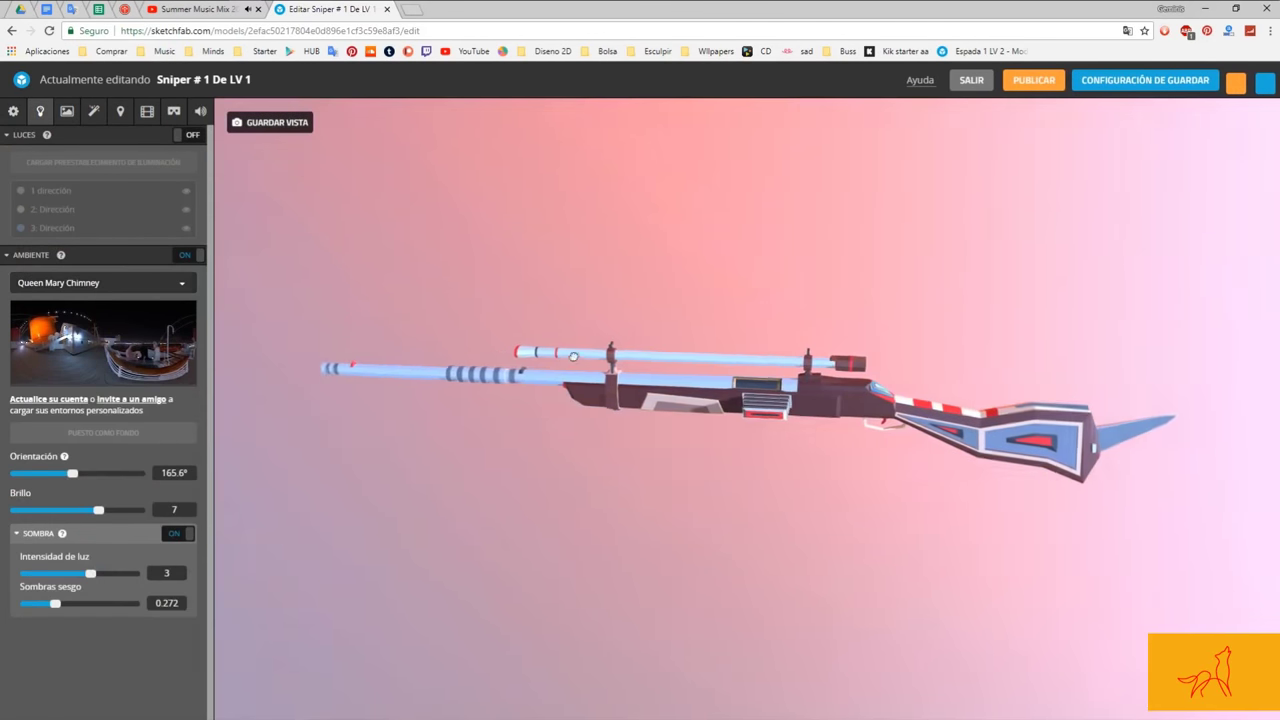
pyautogui.click(76, 283)
pyautogui.click(151, 191)
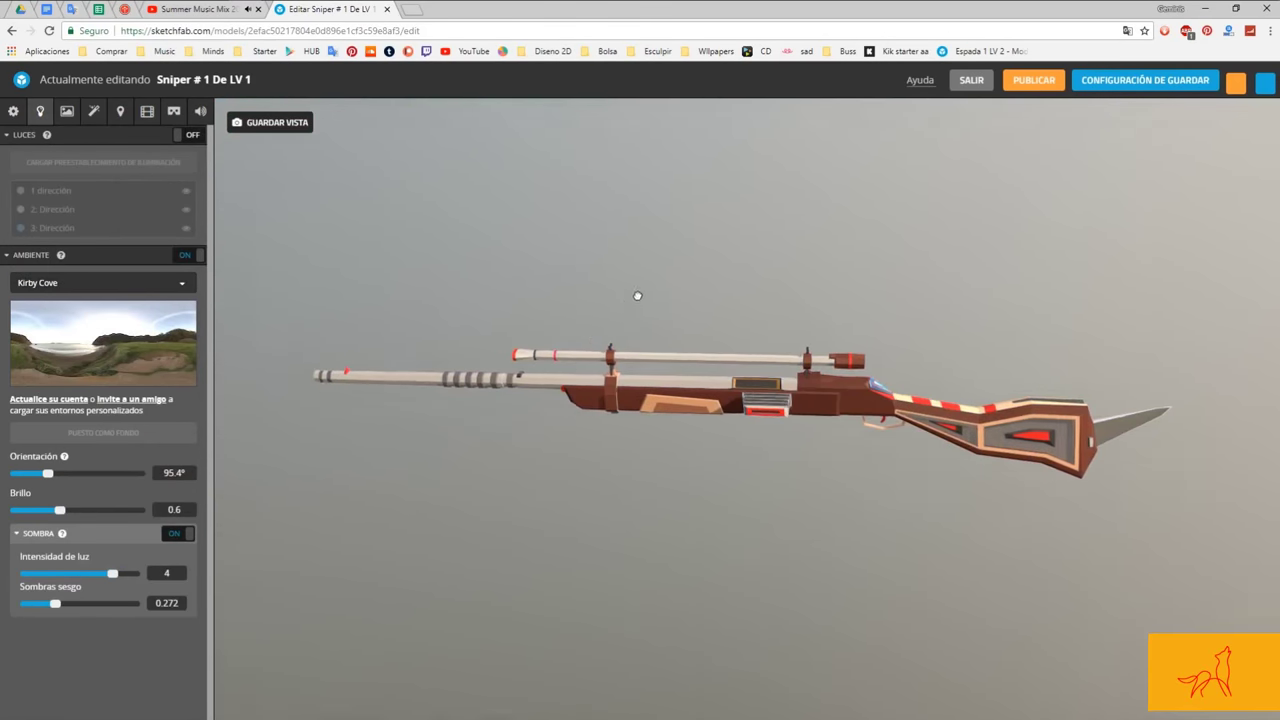
pyautogui.click(100, 283)
pyautogui.scroll(-3, 110, 400)
pyautogui.click(167, 249)
# Step: Try a dark urban interior and Road in Tenerife Mountain, then settle on Treasure Island
pyautogui.click(100, 283)
pyautogui.scroll(-3, 100, 450)
pyautogui.click(100, 445)
pyautogui.click(103, 283)
pyautogui.click(128, 383)
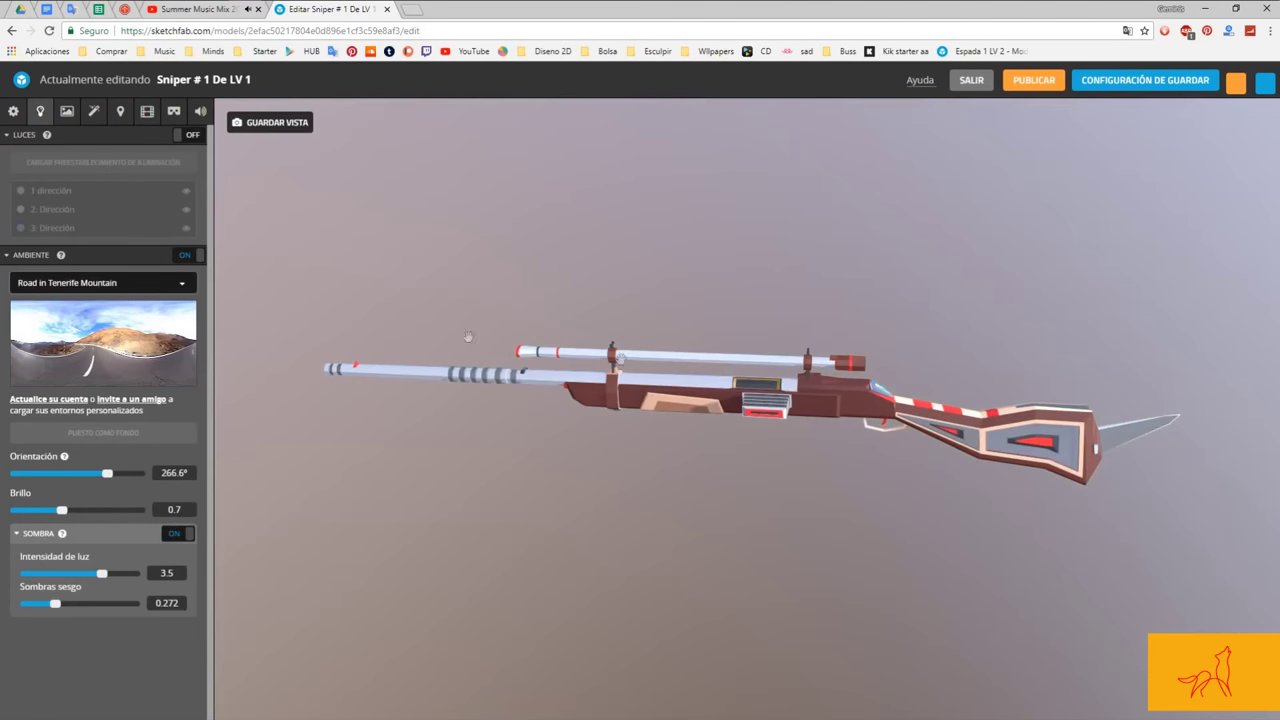
pyautogui.click(100, 283)
pyautogui.click(118, 395)
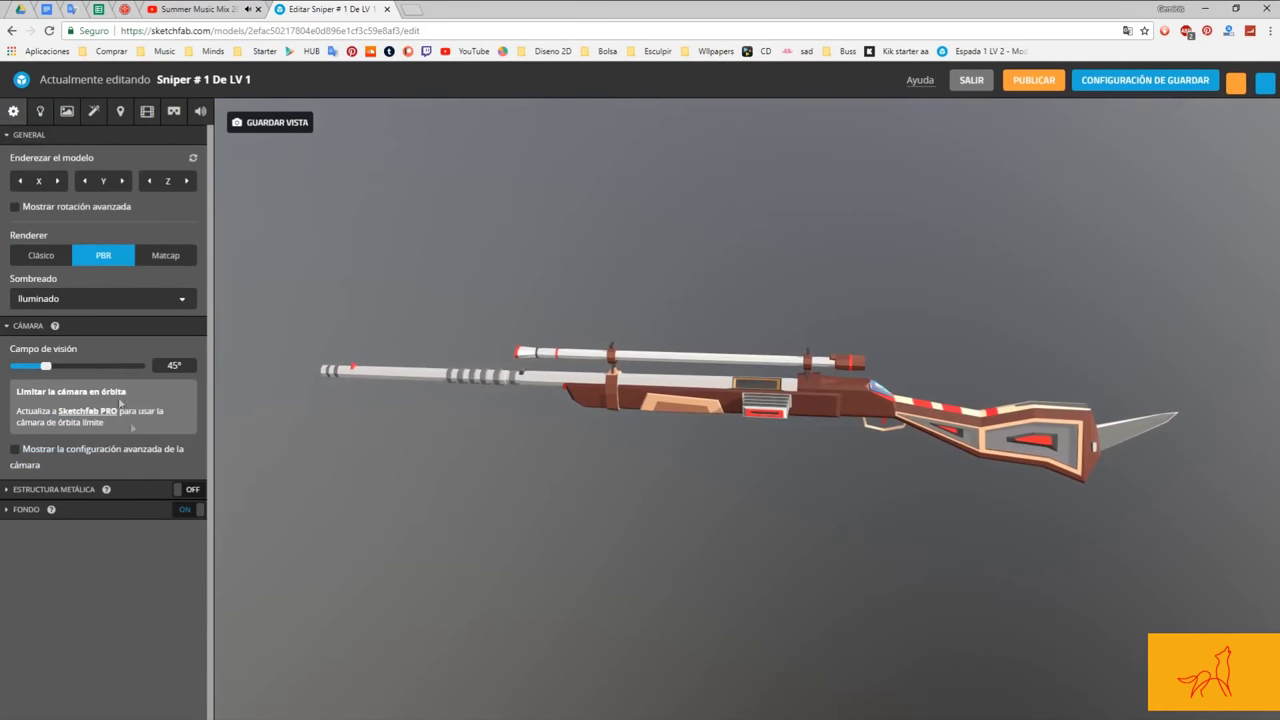
# Step: Toggle the wireframe overlay on and off, and brighten the background to about 1.29
pyautogui.click(190, 489)
pyautogui.click(190, 489)
pyautogui.click(99, 509)
pyautogui.moveTo(80, 686); pyautogui.dragTo(93, 686)
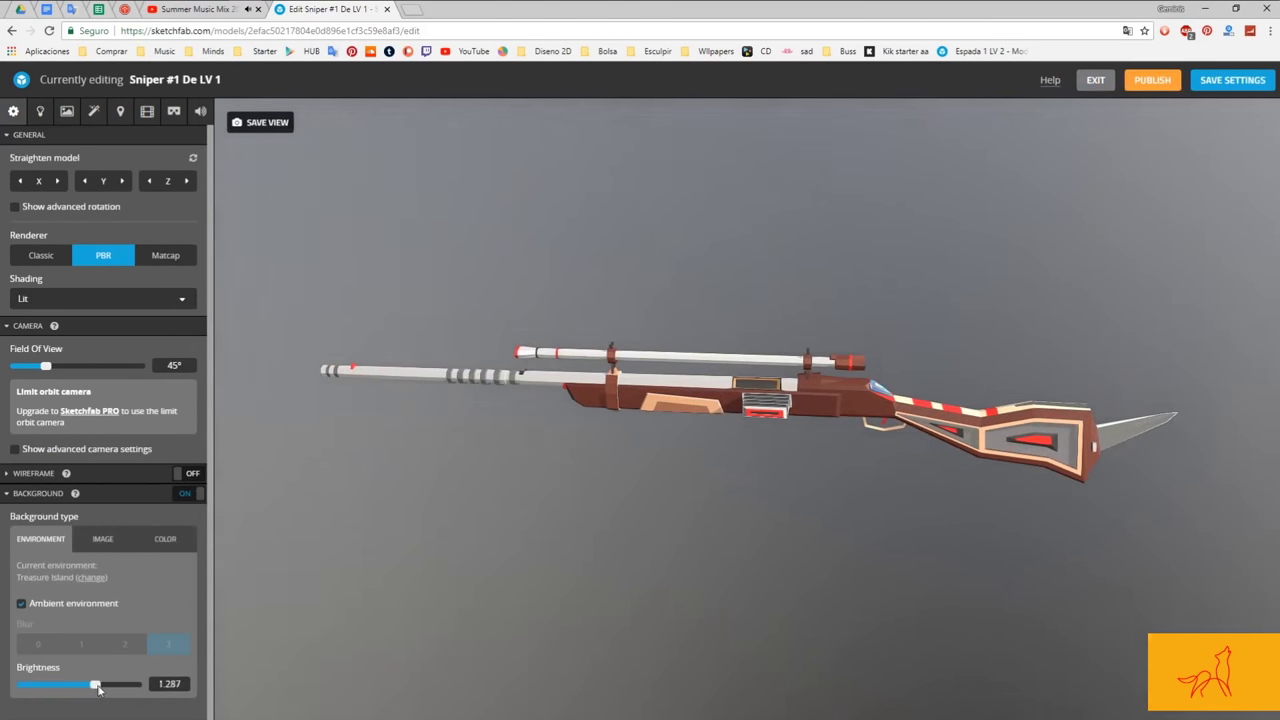
# Step: Enable subsurface scattering on the rifle material and set the Profile 01 colour
pyautogui.click(70, 116)
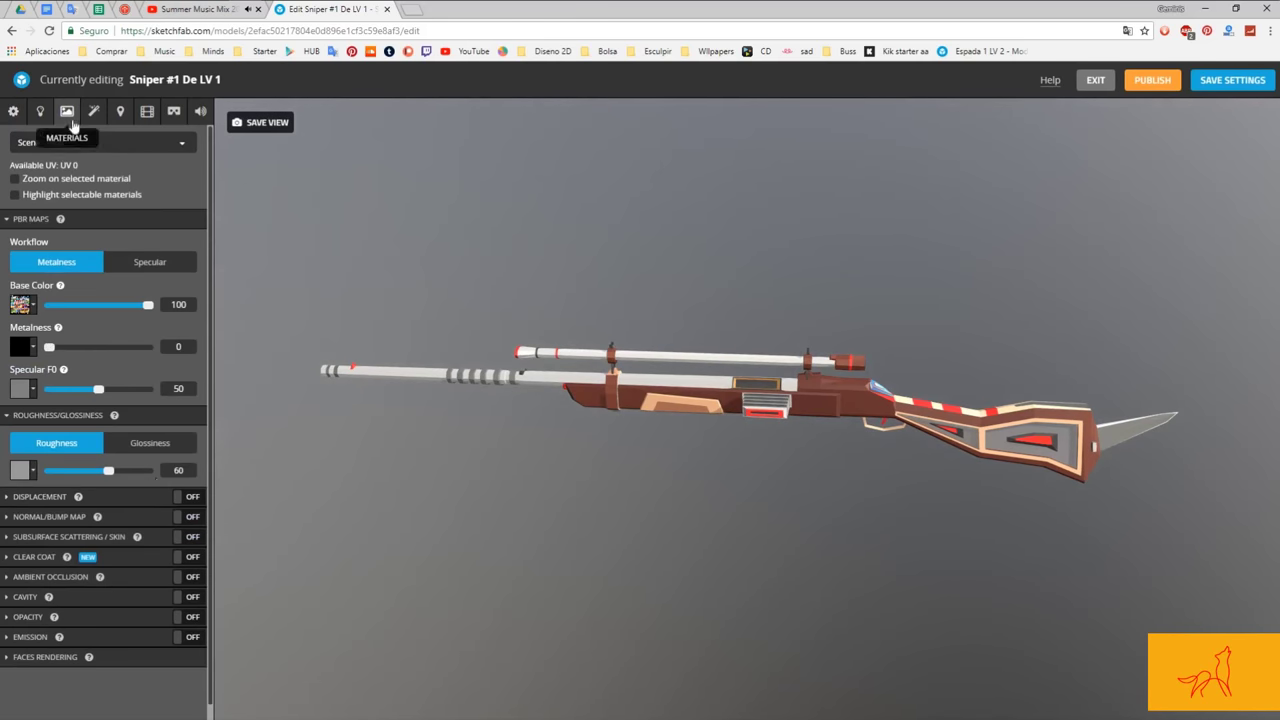
pyautogui.scroll(-1, 126, 486)
pyautogui.click(185, 522)
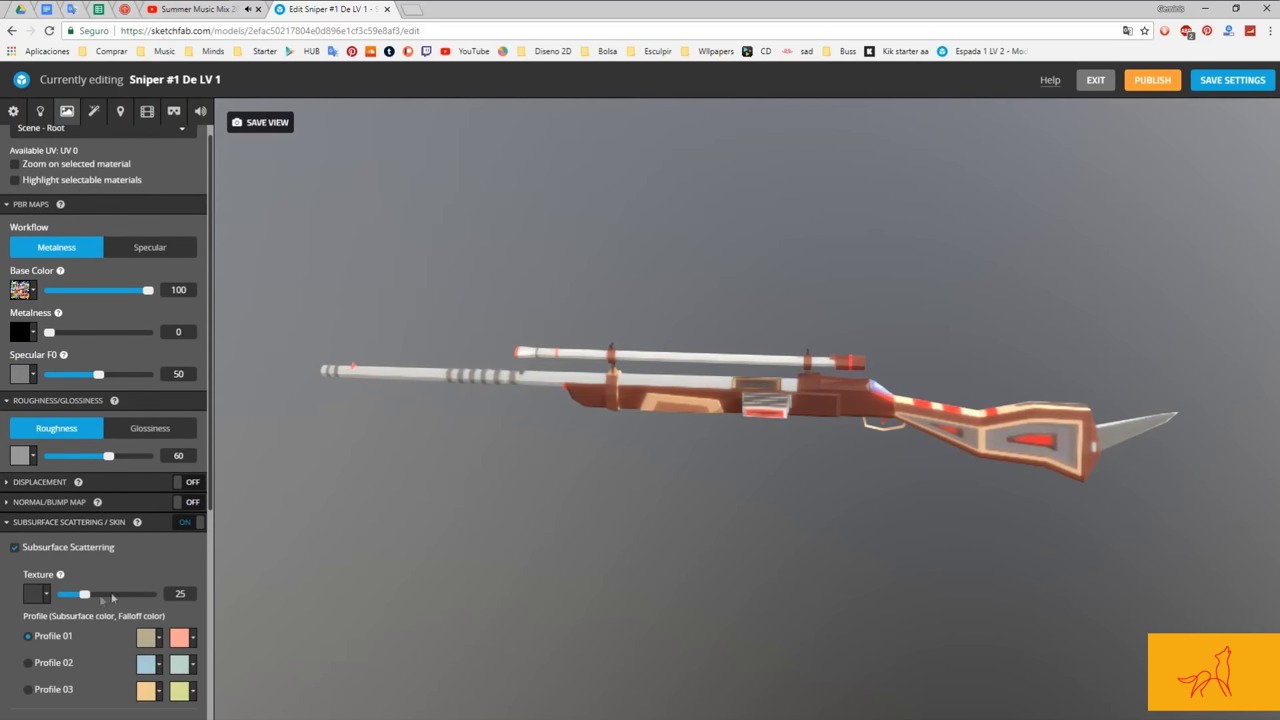
pyautogui.click(156, 640)
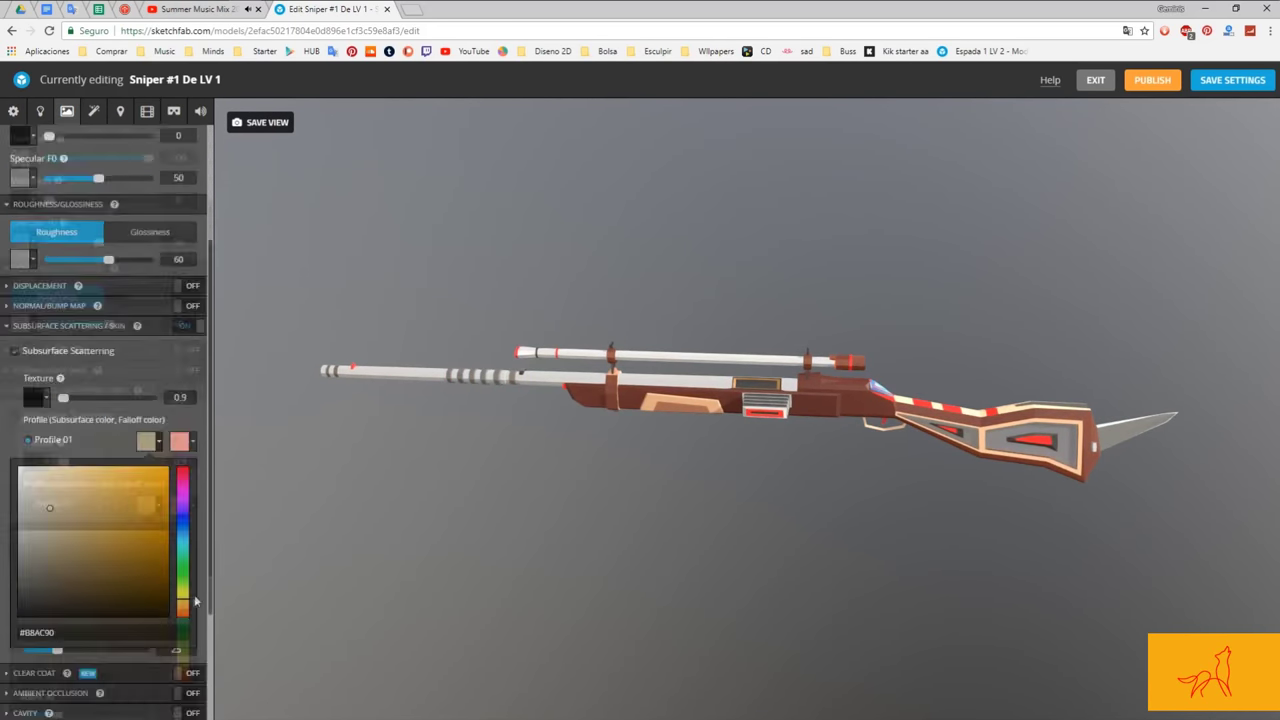
pyautogui.click(182, 340)
# Step: Shift the Profile 01 falloff colour to dark yellow and raise the scattering strength to about 18
pyautogui.click(179, 310)
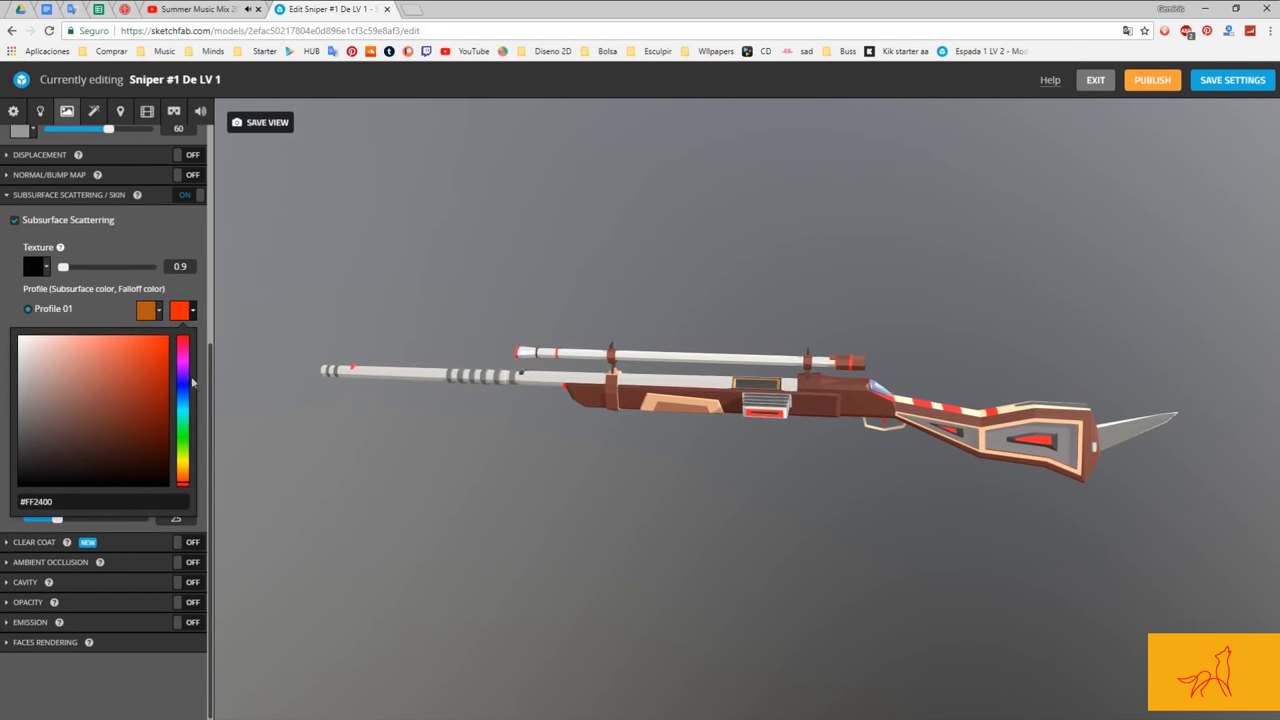
pyautogui.moveTo(182, 345); pyautogui.dragTo(182, 465)
pyautogui.click(126, 391)
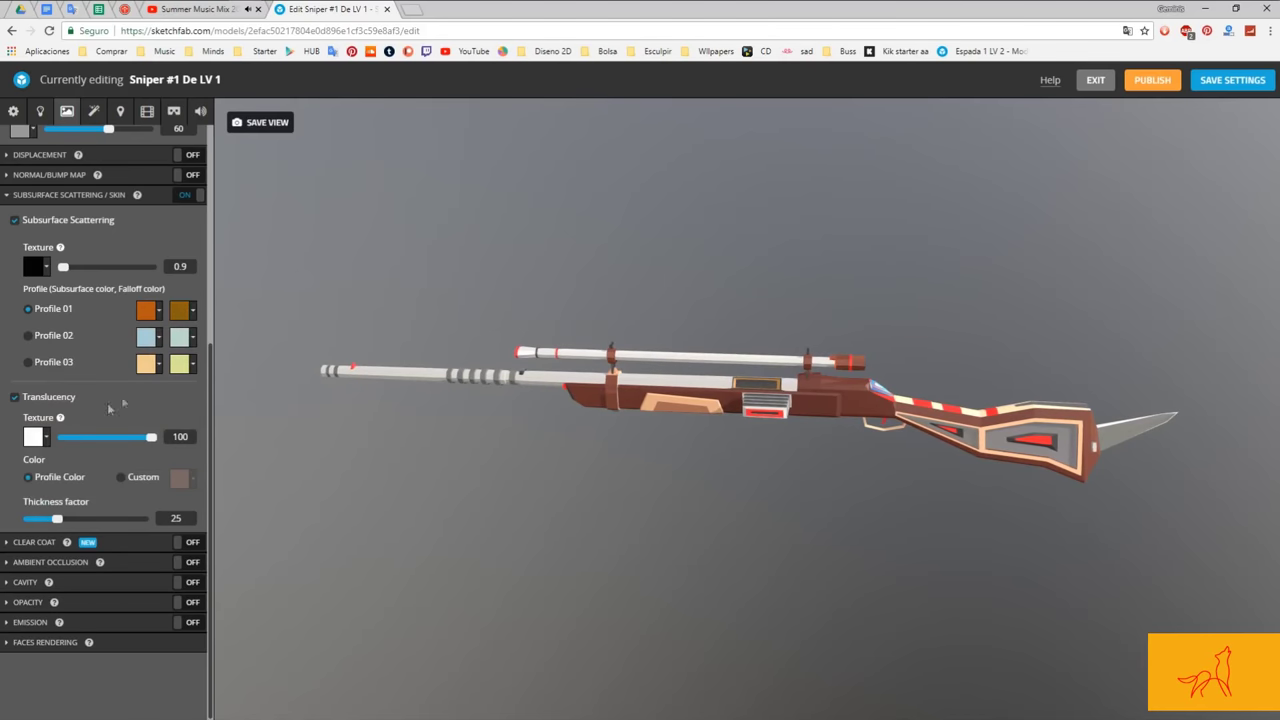
pyautogui.moveTo(74, 262); pyautogui.dragTo(78, 268)
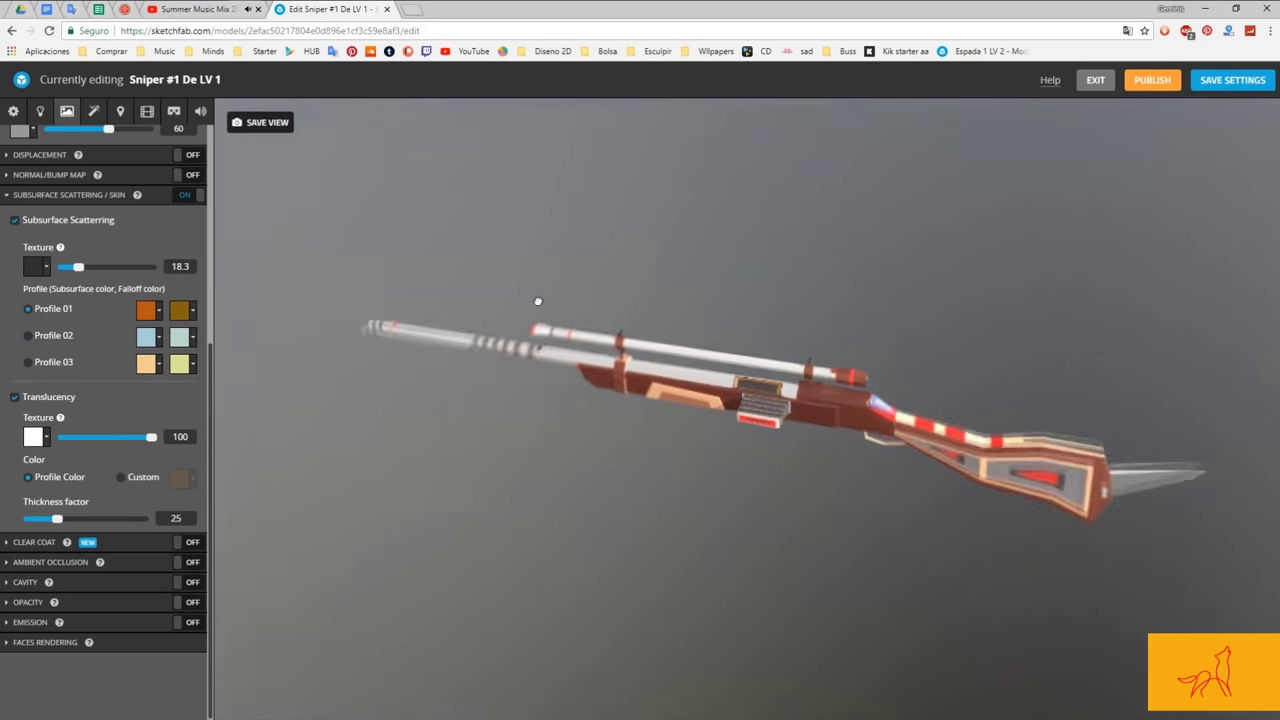
pyautogui.click(90, 194)
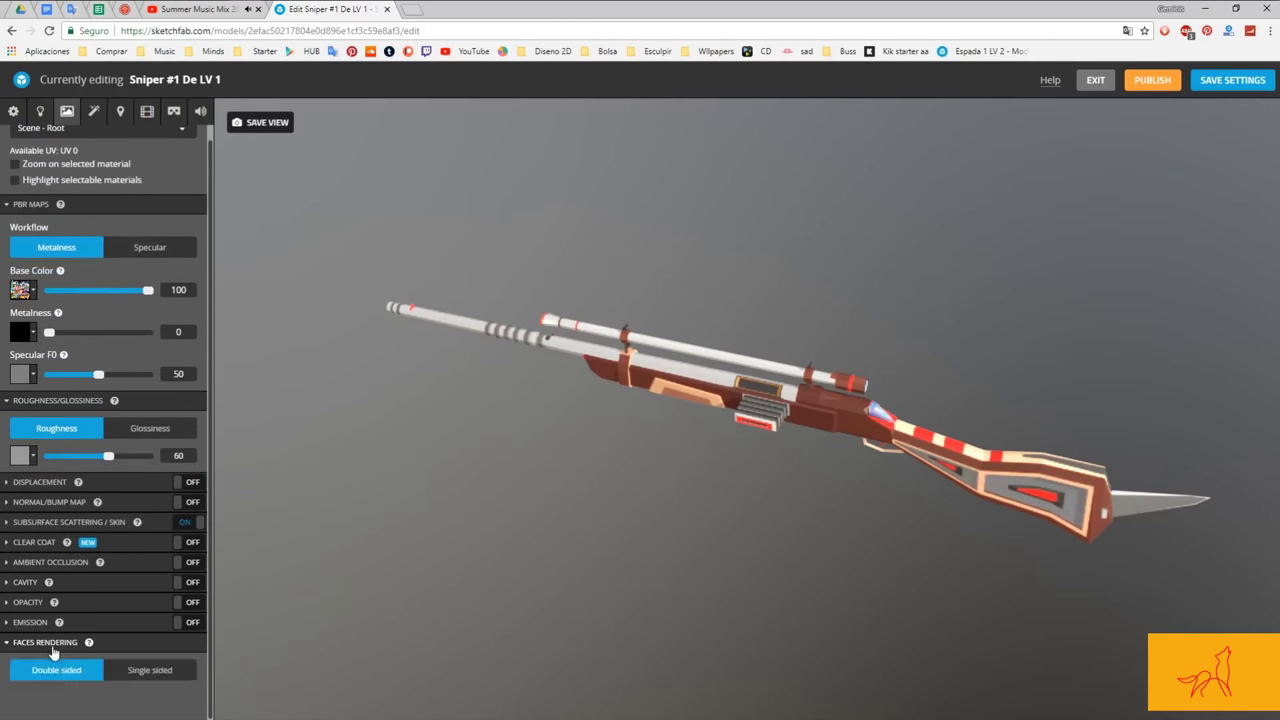
pyautogui.click(93, 111)
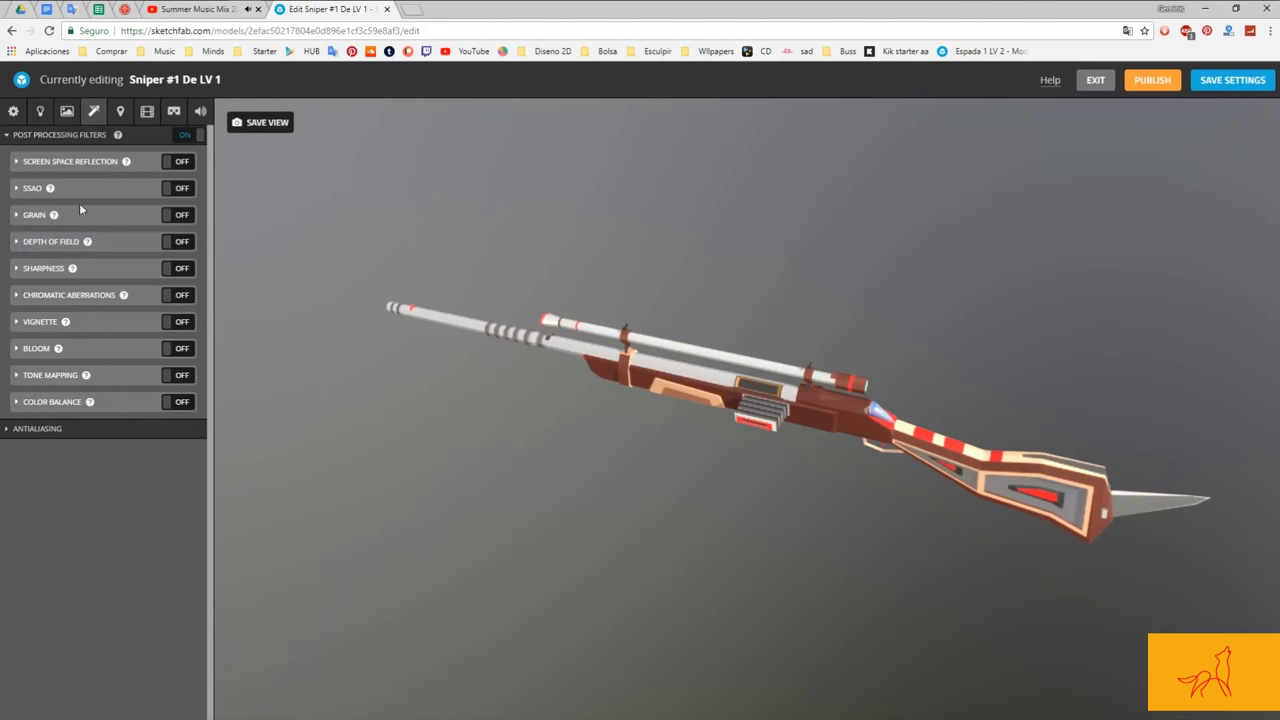
# Step: Turn on the grain filter at an amount of 5
pyautogui.click(179, 216)
pyautogui.press('Return')
pyautogui.moveTo(480, 450); pyautogui.dragTo(574, 463)
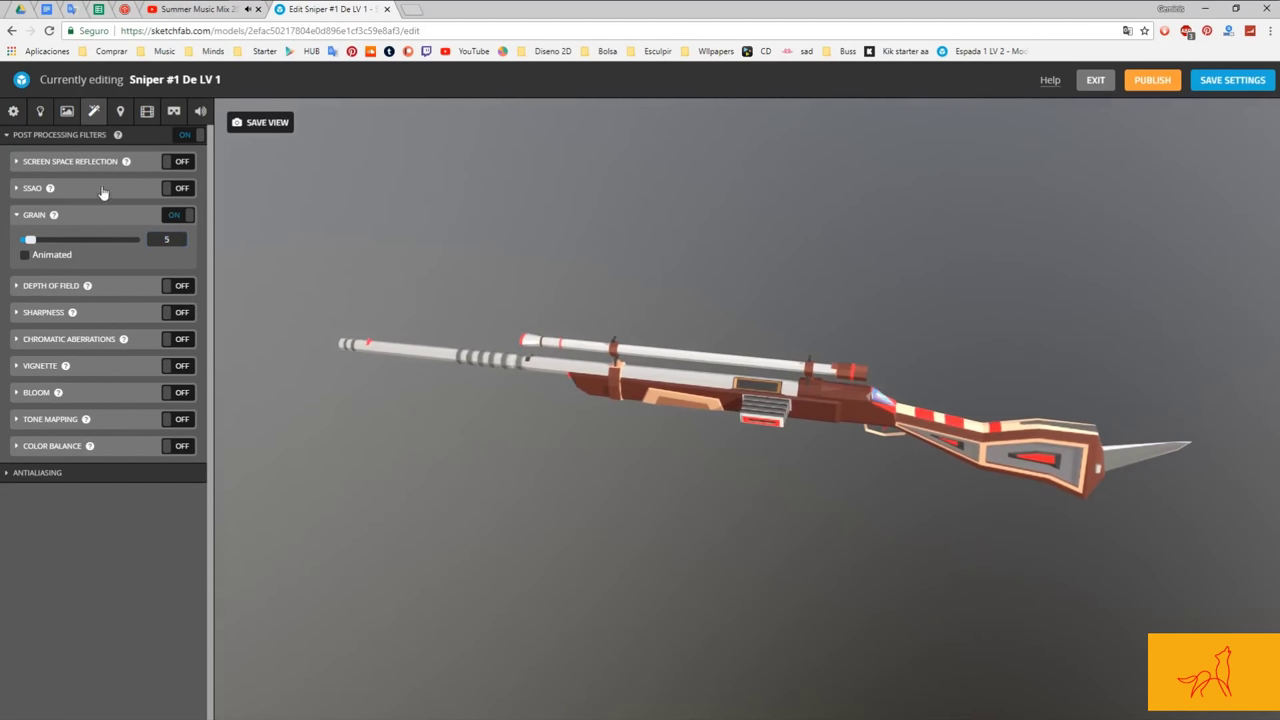
# Step: Enable SSAO and tune its intensity, radius and bias, with bias at 0.009
pyautogui.click(178, 188)
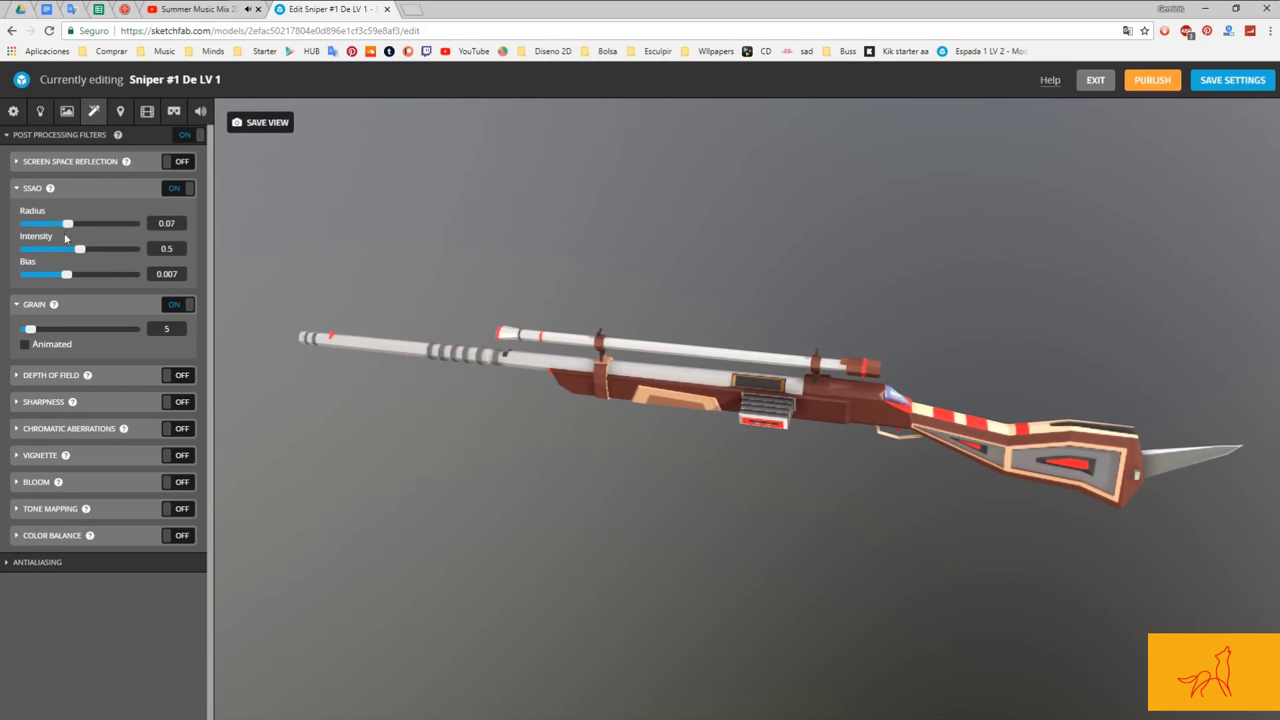
pyautogui.moveTo(77, 257); pyautogui.dragTo(73, 257)
pyautogui.scroll(5, 563, 329)
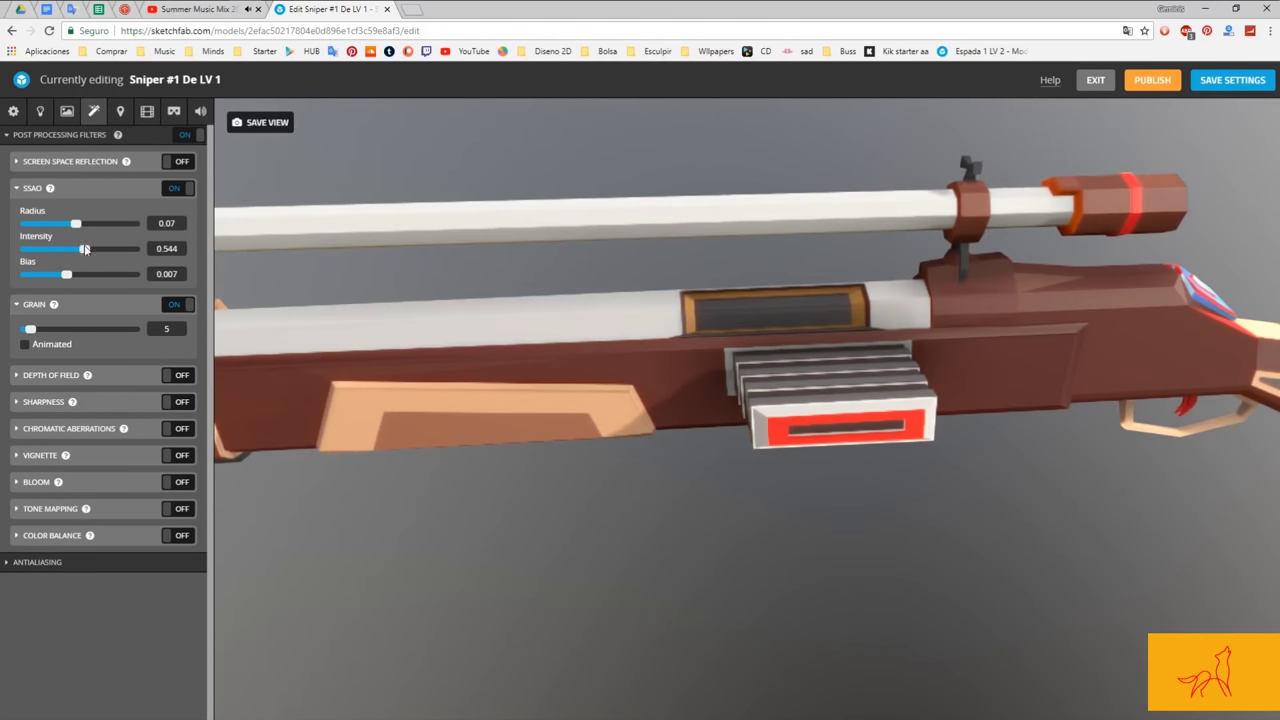
pyautogui.moveTo(75, 223); pyautogui.dragTo(45, 223)
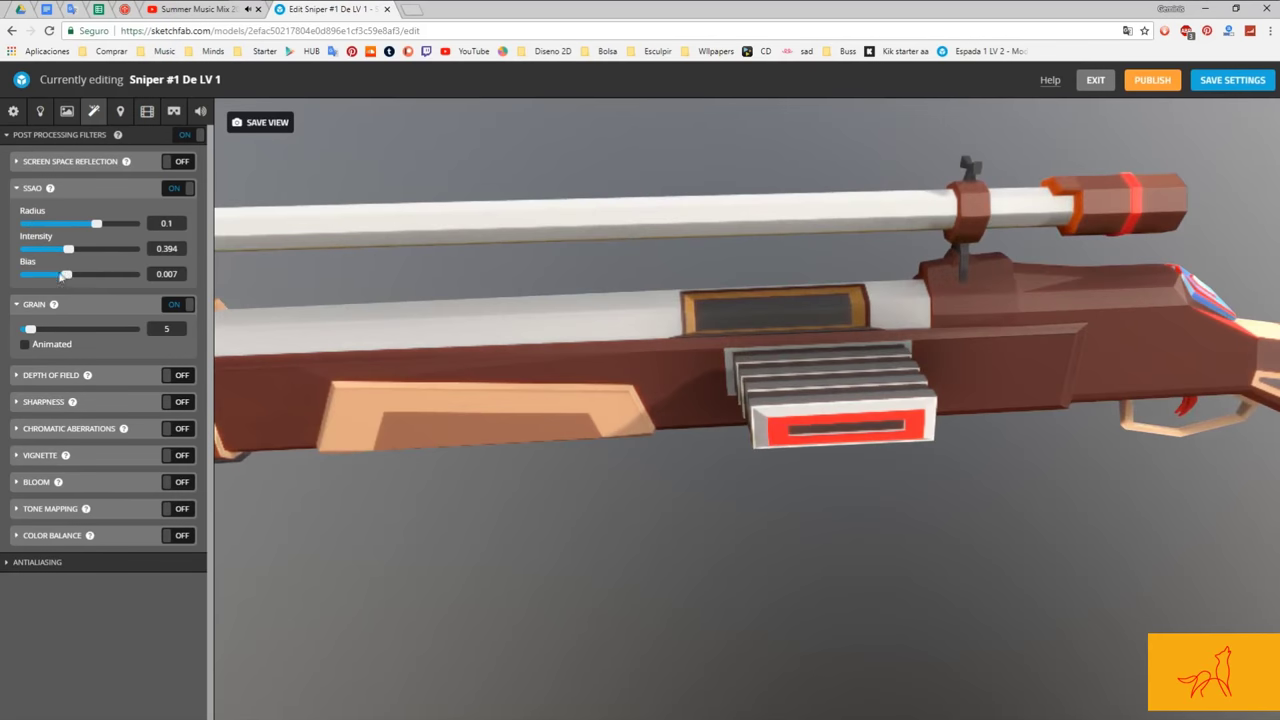
pyautogui.moveTo(66, 273); pyautogui.dragTo(94, 273)
pyautogui.moveTo(45, 223)
pyautogui.mouseDown()
pyautogui.moveTo(86, 223)
pyautogui.moveTo(57, 248)
pyautogui.moveTo(83, 274)
pyautogui.mouseUp()
pyautogui.scroll(-5, 571, 234)
pyautogui.moveTo(571, 234); pyautogui.dragTo(649, 266)
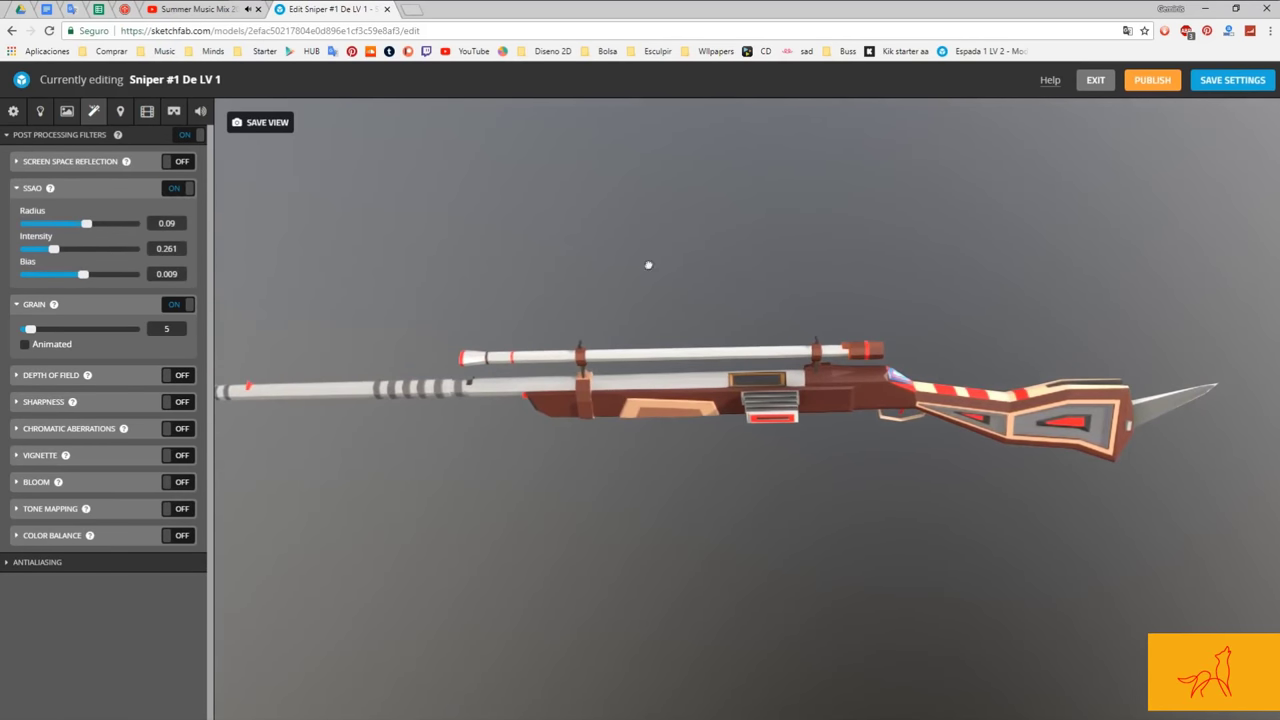
pyautogui.click(181, 188)
# Step: Turn on screen space reflection and view the rifle from a level side angle
pyautogui.click(28, 188)
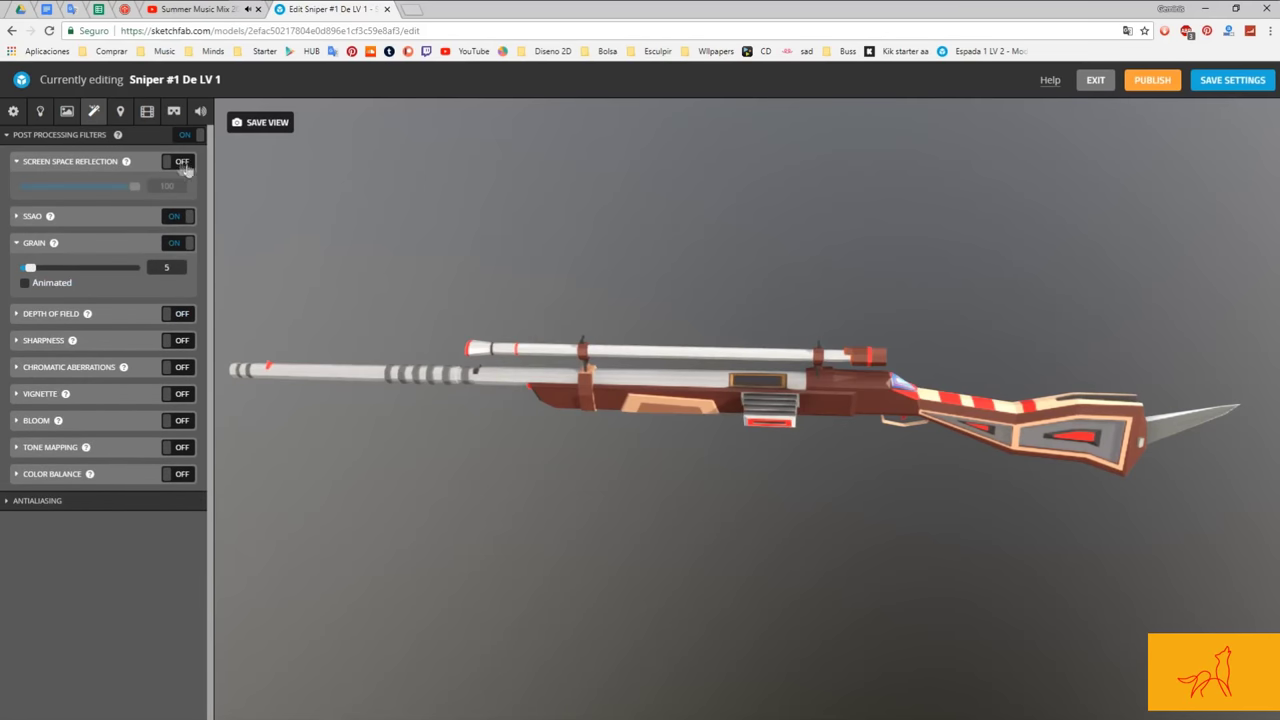
pyautogui.click(81, 161)
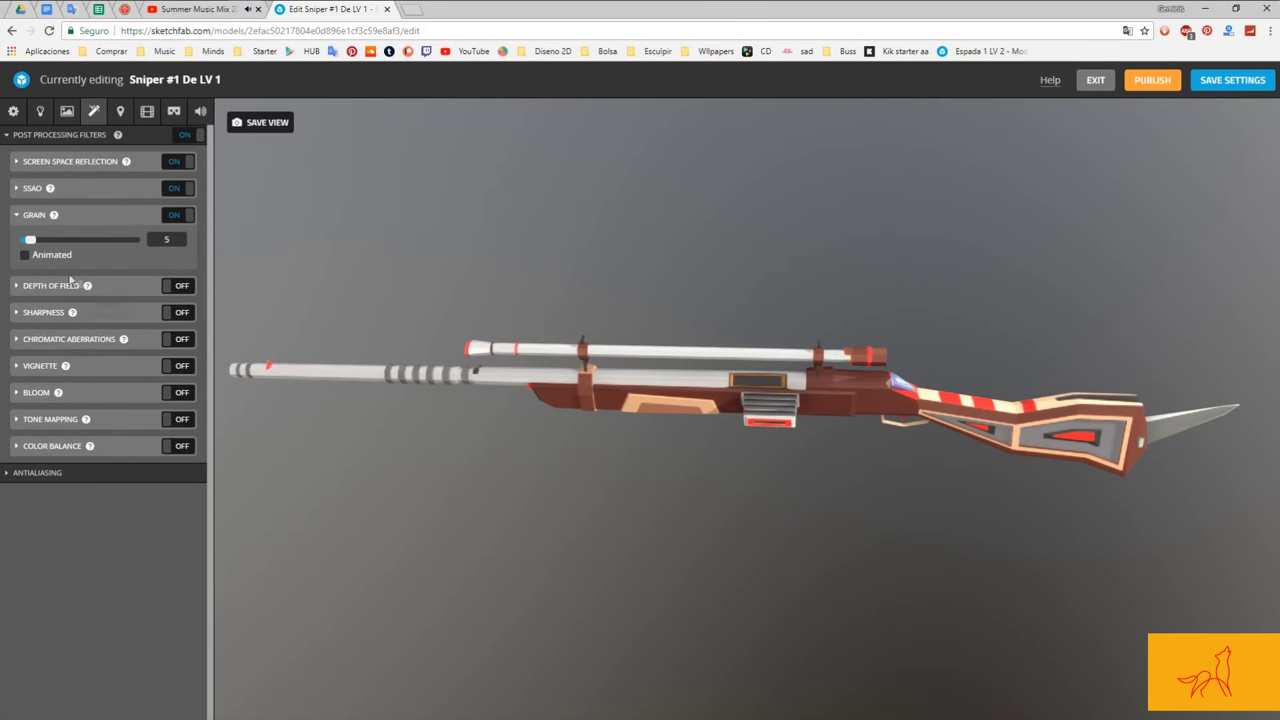
pyautogui.scroll(5, 590, 372)
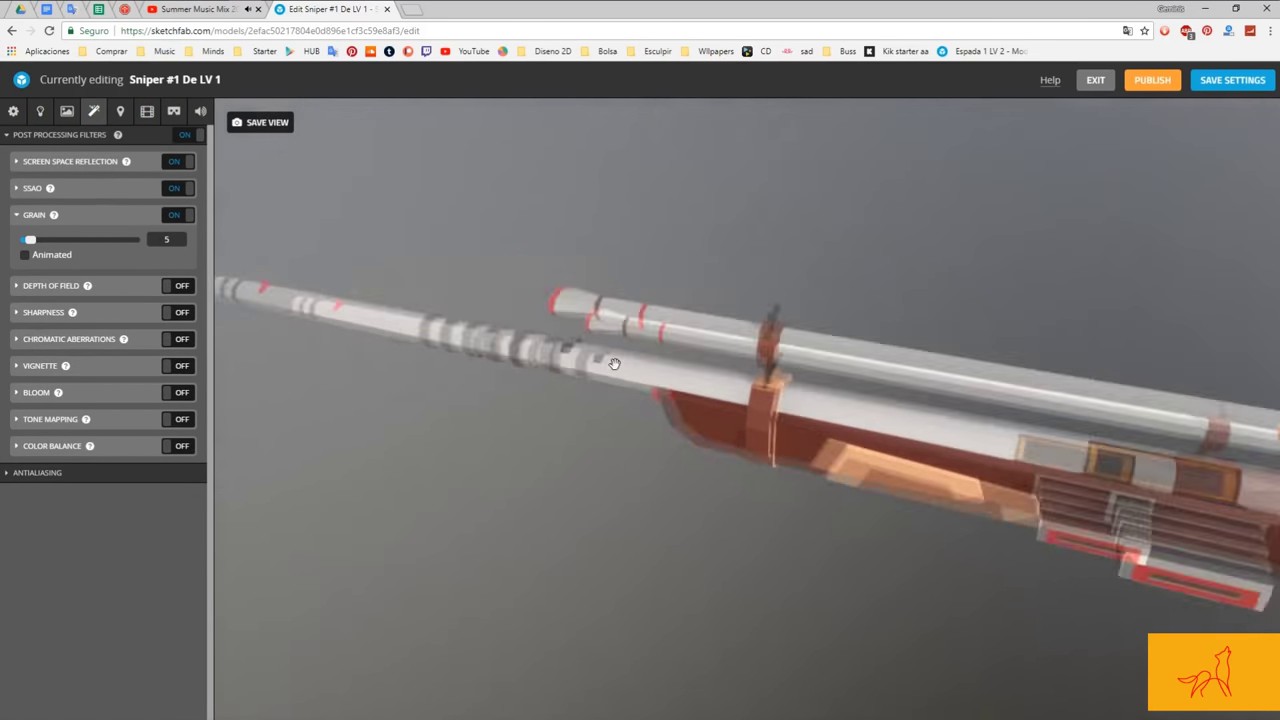
pyautogui.scroll(2, 740, 380)
pyautogui.scroll(-8, 866, 389)
pyautogui.scroll(5, 817, 428)
pyautogui.moveTo(817, 428); pyautogui.dragTo(865, 422)
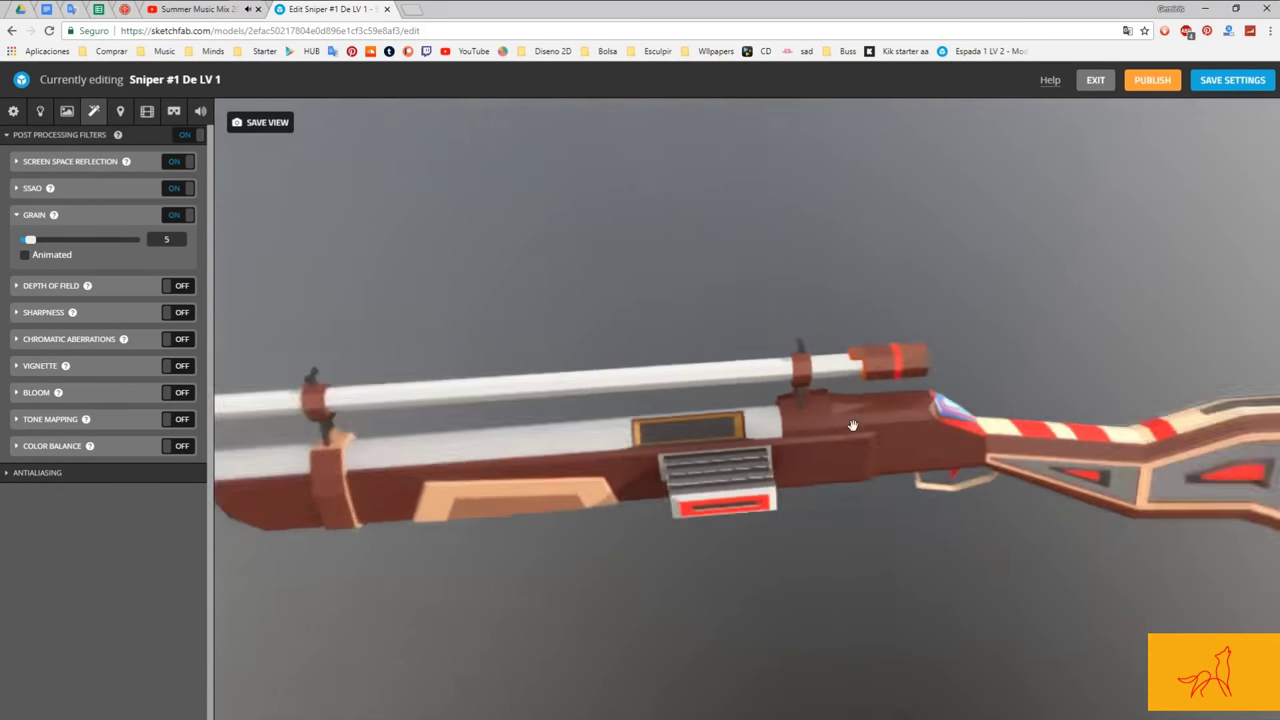
pyautogui.scroll(-3, 865, 422)
# Step: Enable depth of field with foreground blur raised to 18.333
pyautogui.click(178, 286)
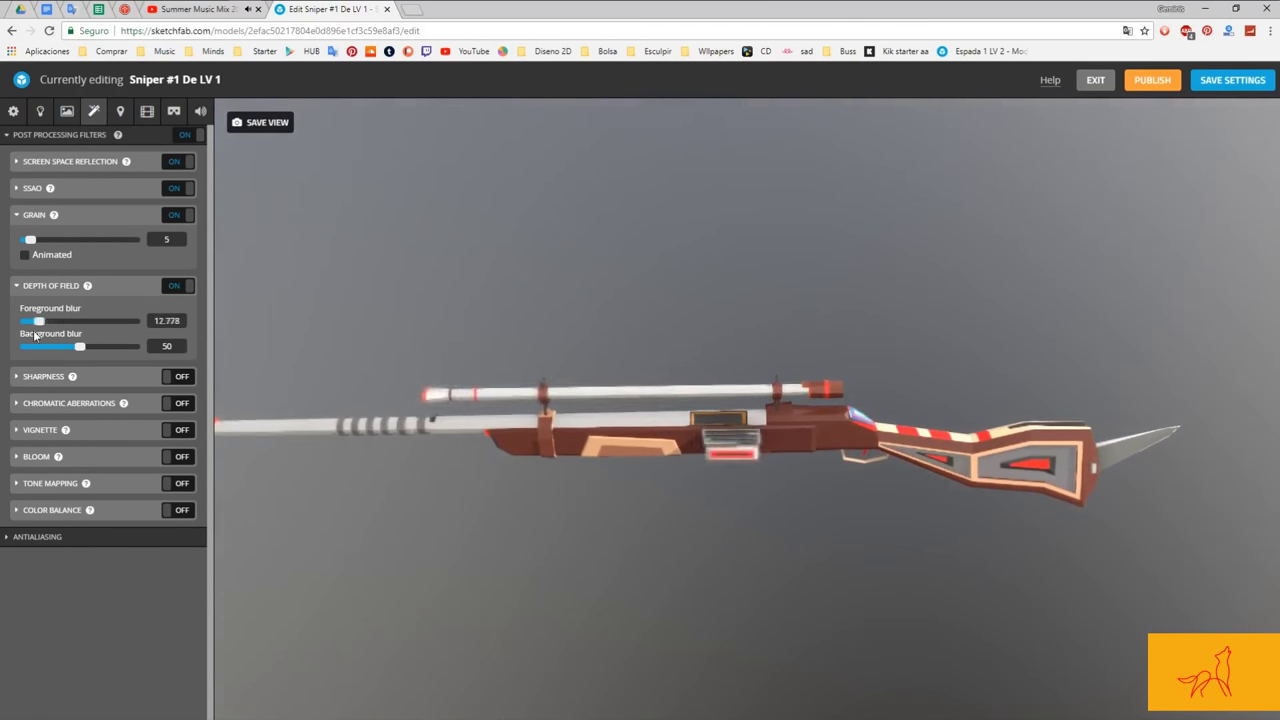
pyautogui.moveTo(38, 321); pyautogui.dragTo(45, 321)
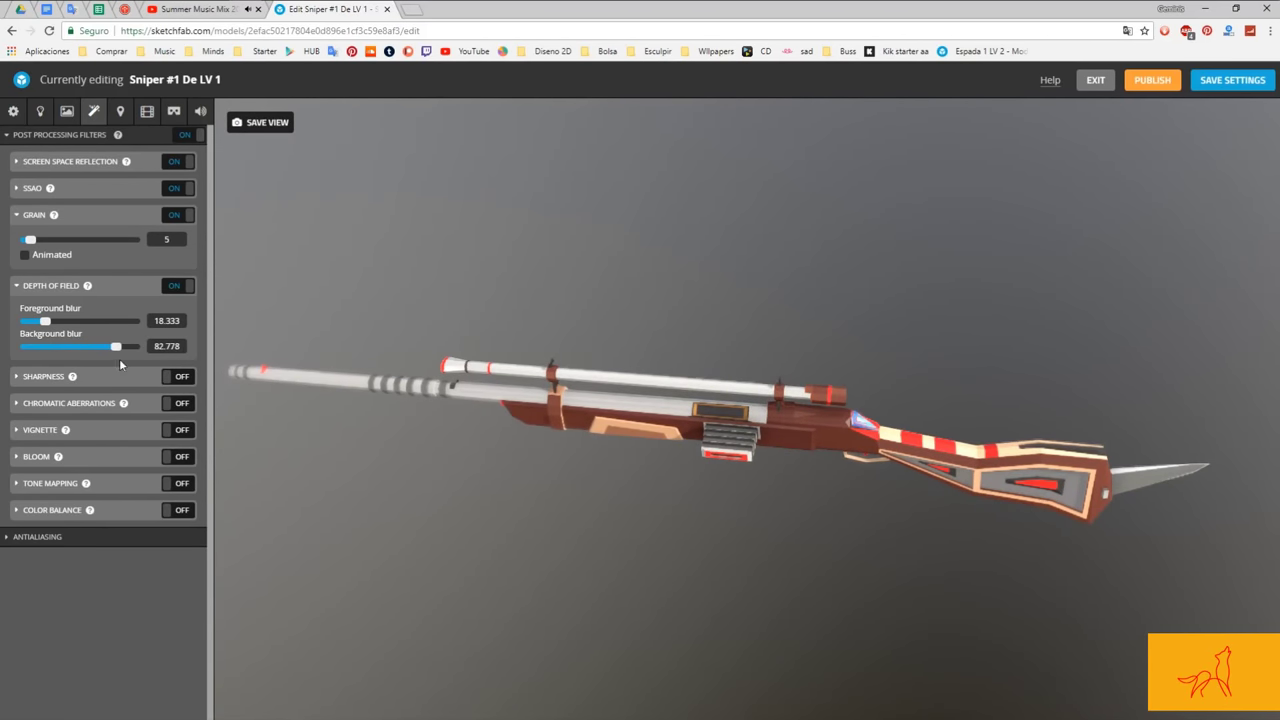
pyautogui.moveTo(751, 320); pyautogui.dragTo(539, 338)
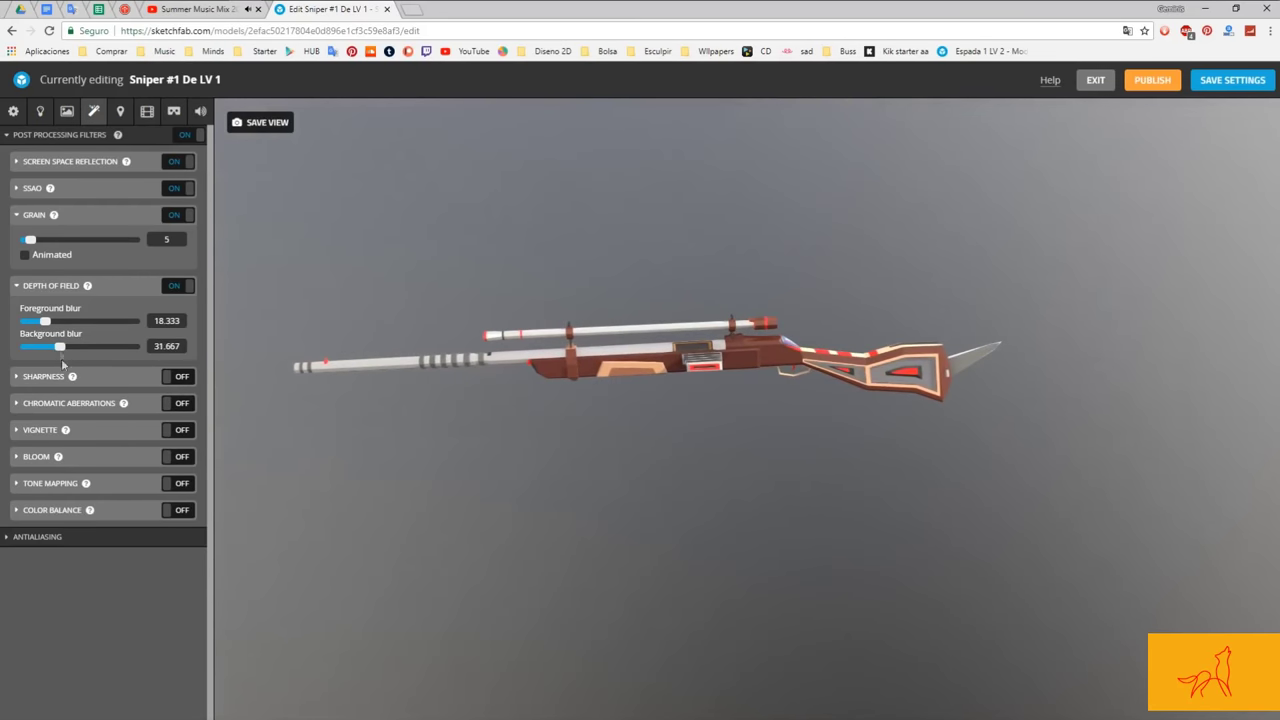
pyautogui.click(99, 287)
# Step: Turn on sharpness and fine-tune its amount, leaving chromatic aberrations off
pyautogui.click(167, 313)
pyautogui.moveTo(84, 337); pyautogui.dragTo(43, 337)
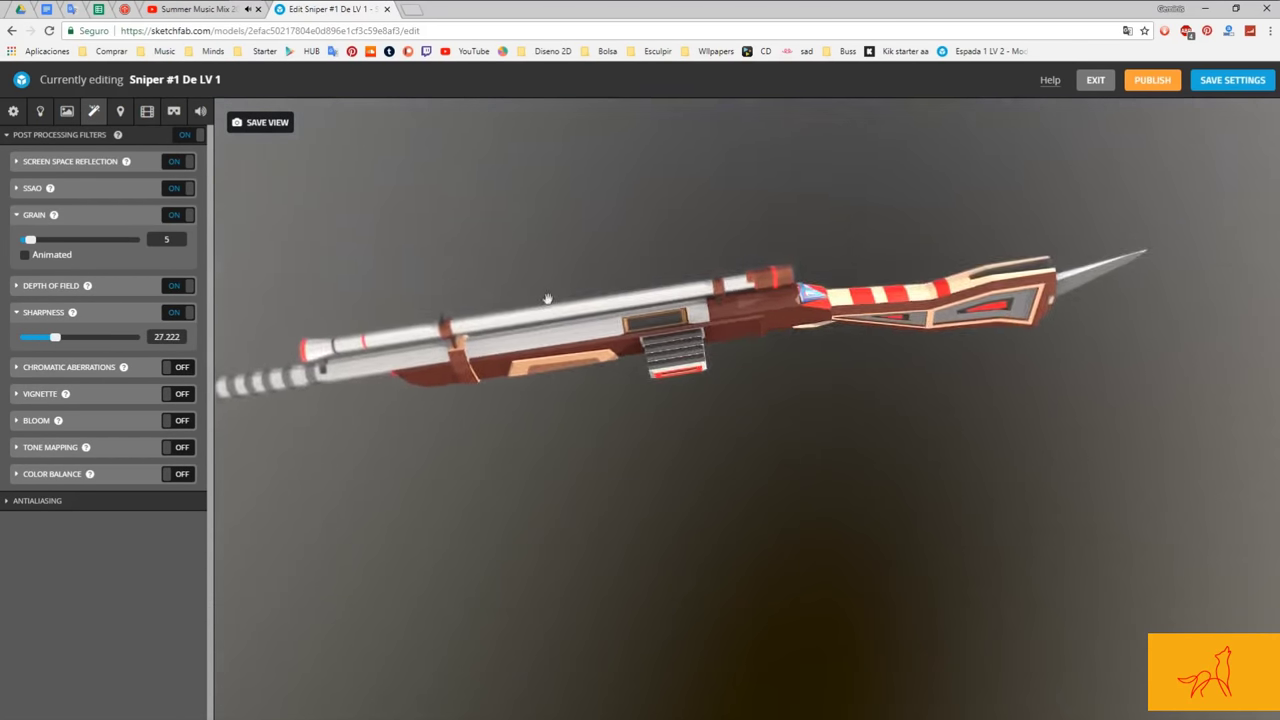
pyautogui.moveTo(551, 297)
pyautogui.mouseDown()
pyautogui.moveTo(758, 356)
pyautogui.moveTo(117, 384)
pyautogui.mouseUp()
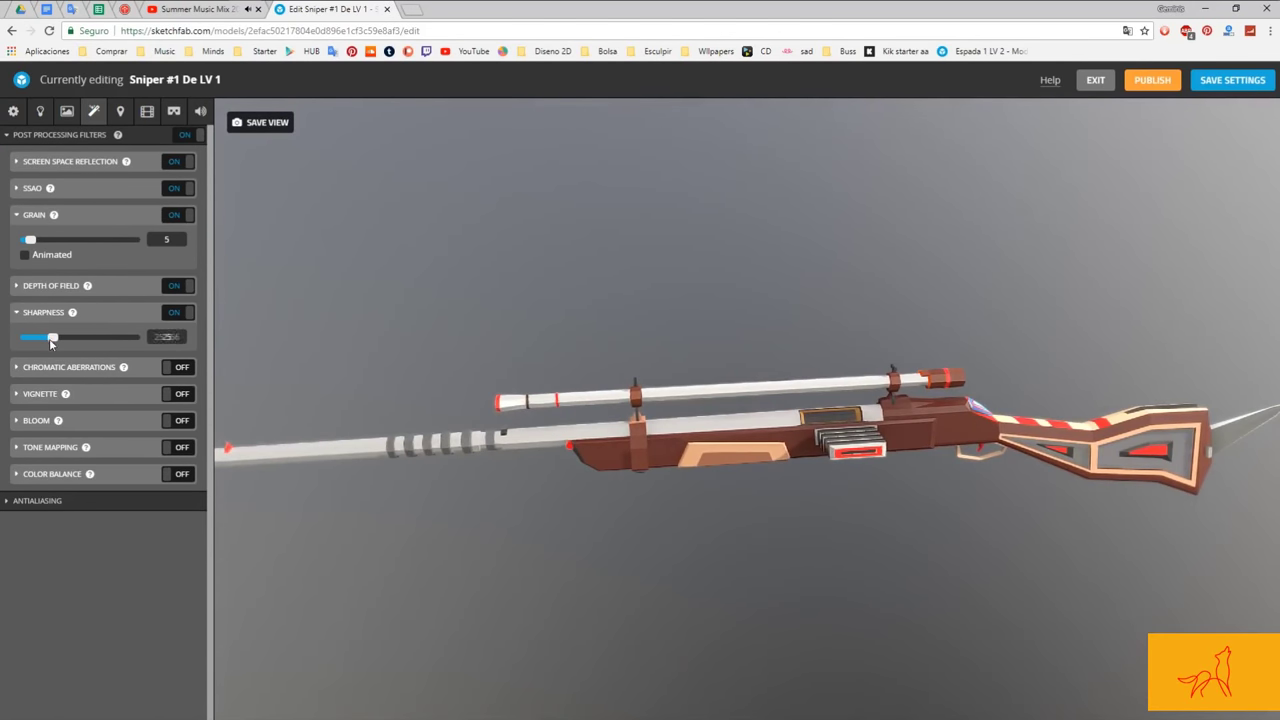
pyautogui.moveTo(49, 338); pyautogui.dragTo(99, 345)
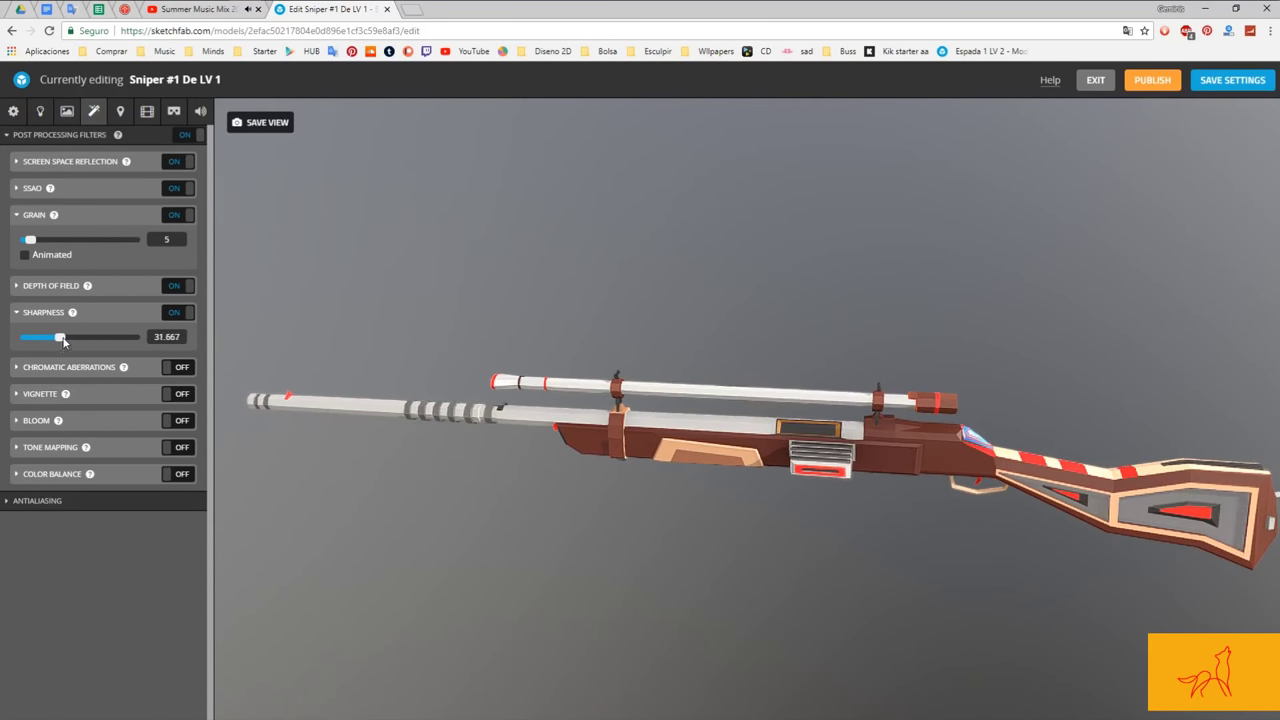
pyautogui.moveTo(55, 338); pyautogui.dragTo(52, 338)
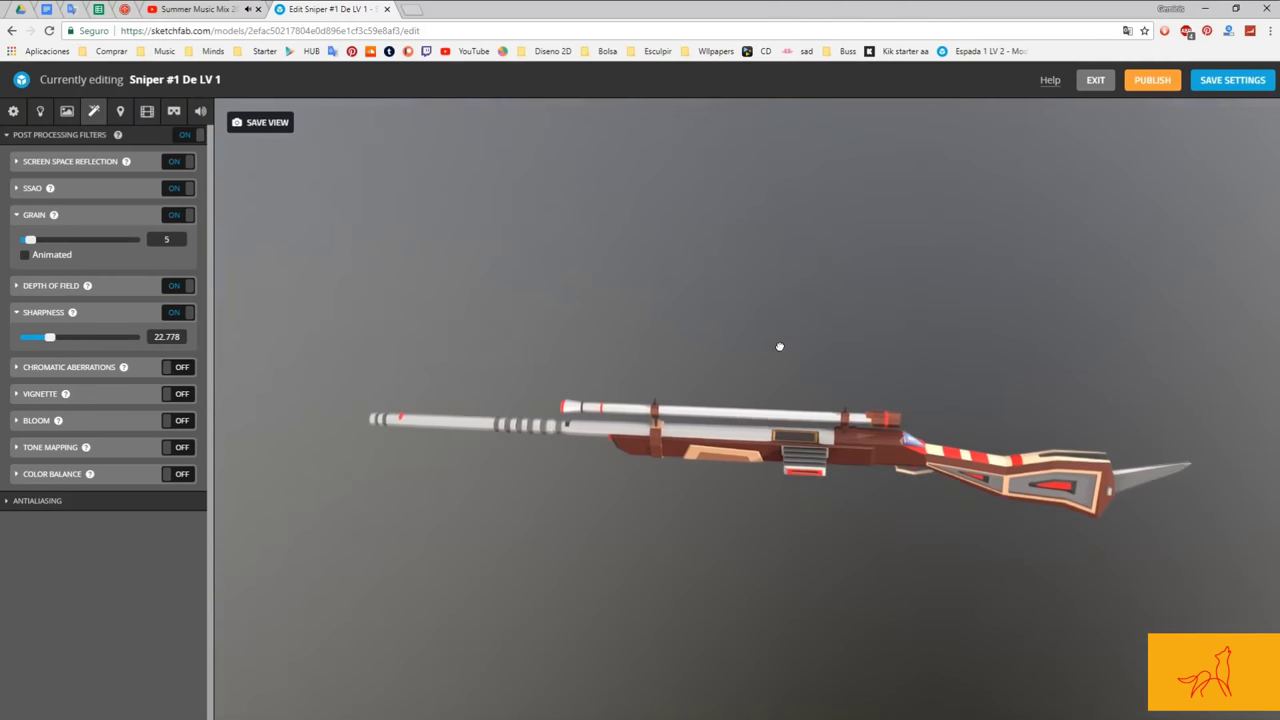
pyautogui.click(176, 367)
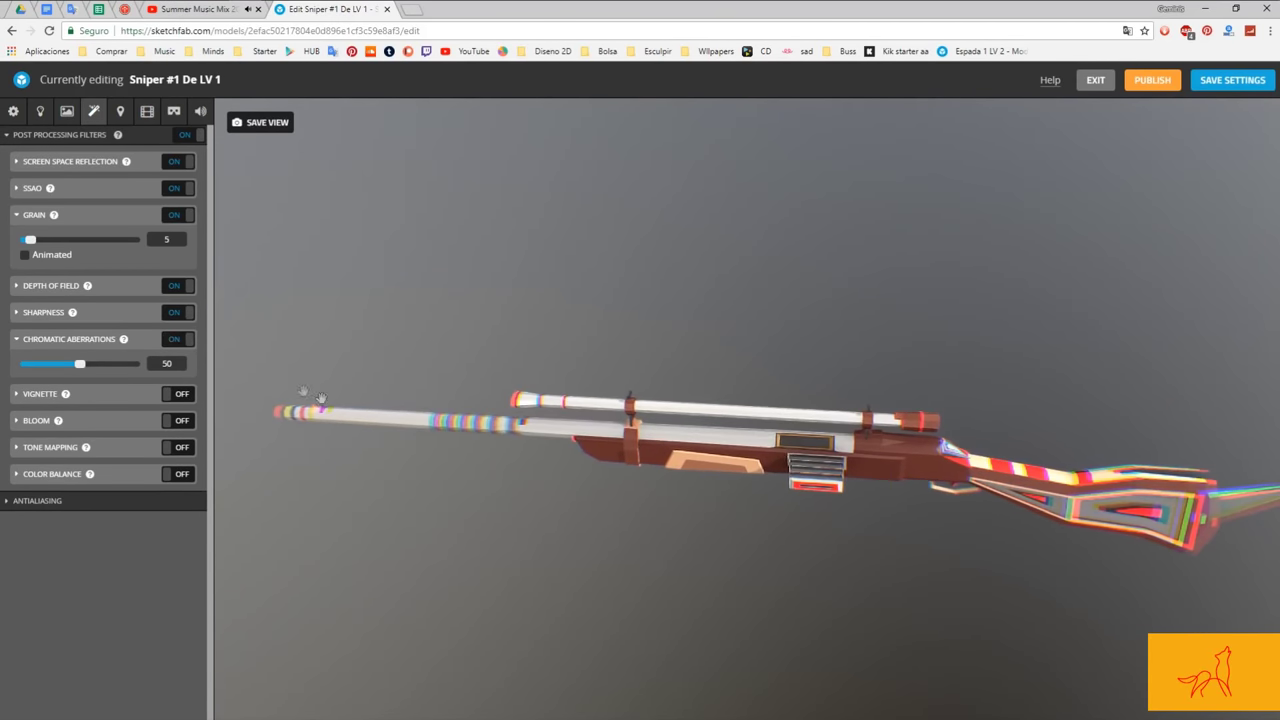
pyautogui.click(175, 339)
# Step: Turn on the vignette with a softer amount and hardness
pyautogui.click(176, 366)
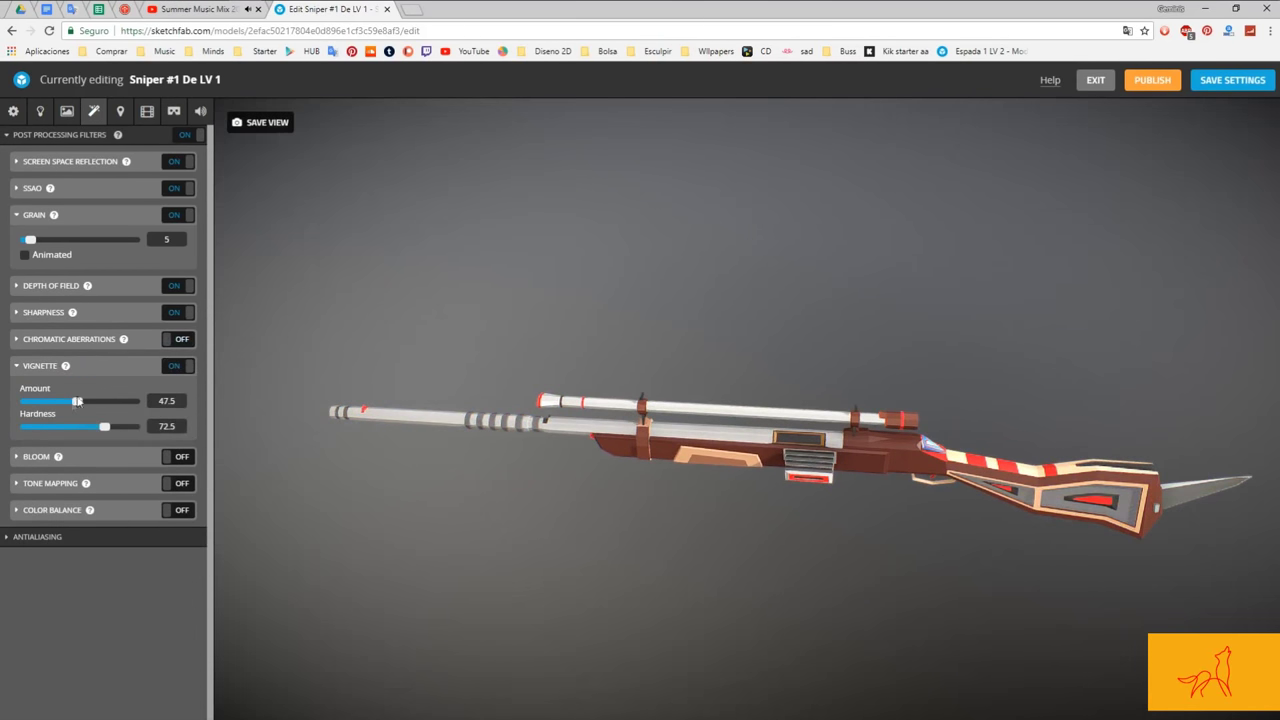
pyautogui.moveTo(72, 404); pyautogui.dragTo(57, 404)
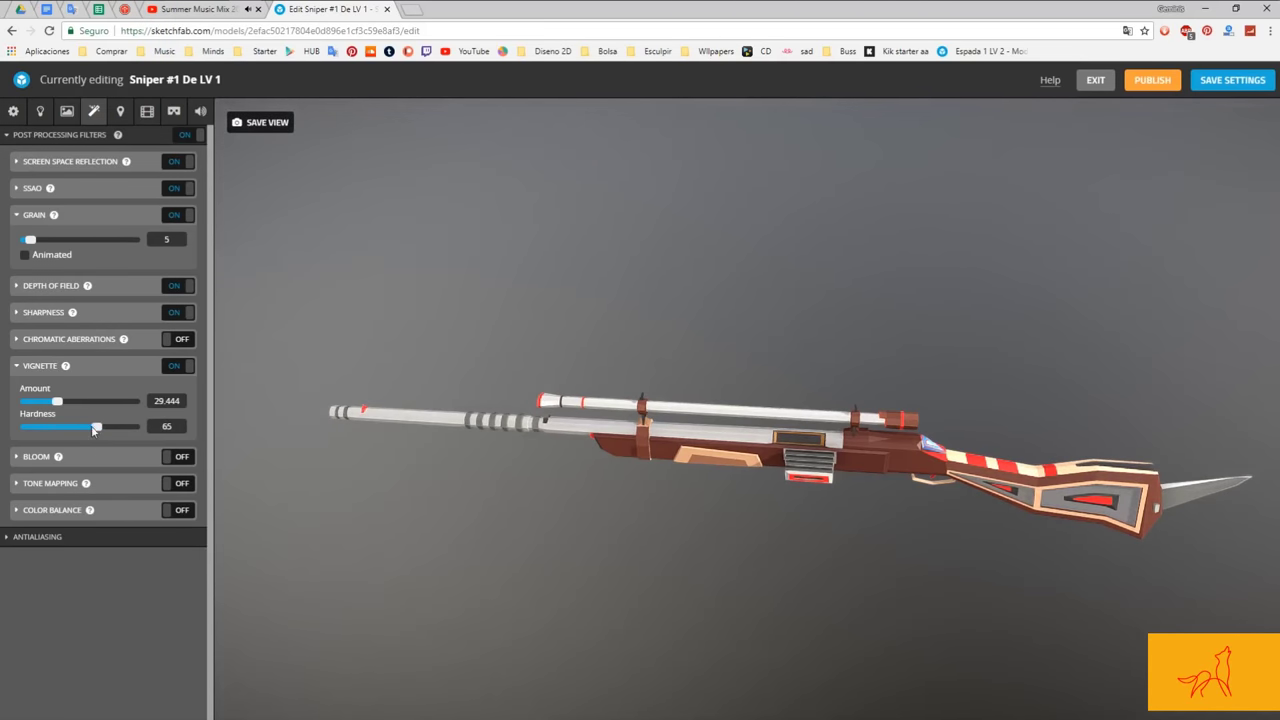
pyautogui.click(40, 366)
# Step: Enable bloom with higher threshold and intensity and radius 65.556, then turn on tone mapping
pyautogui.click(176, 392)
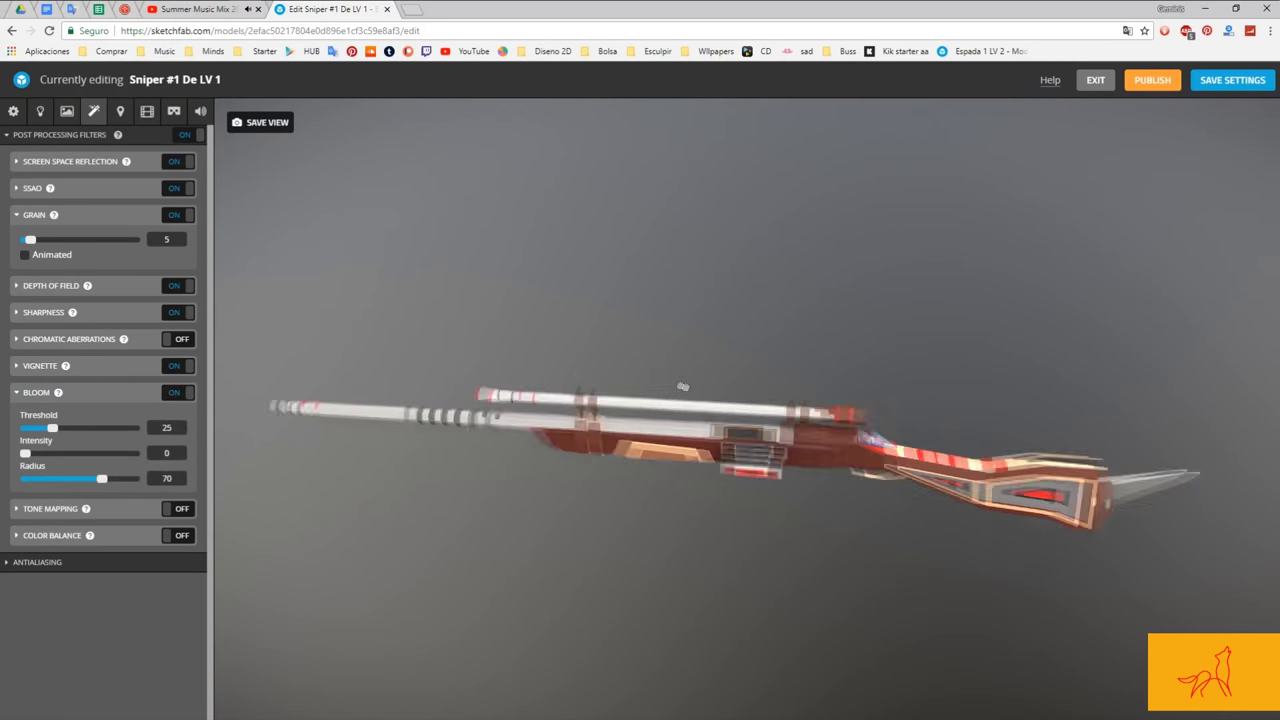
pyautogui.moveTo(55, 428)
pyautogui.mouseDown()
pyautogui.moveTo(74, 428)
pyautogui.moveTo(55, 453)
pyautogui.moveTo(98, 428)
pyautogui.mouseUp()
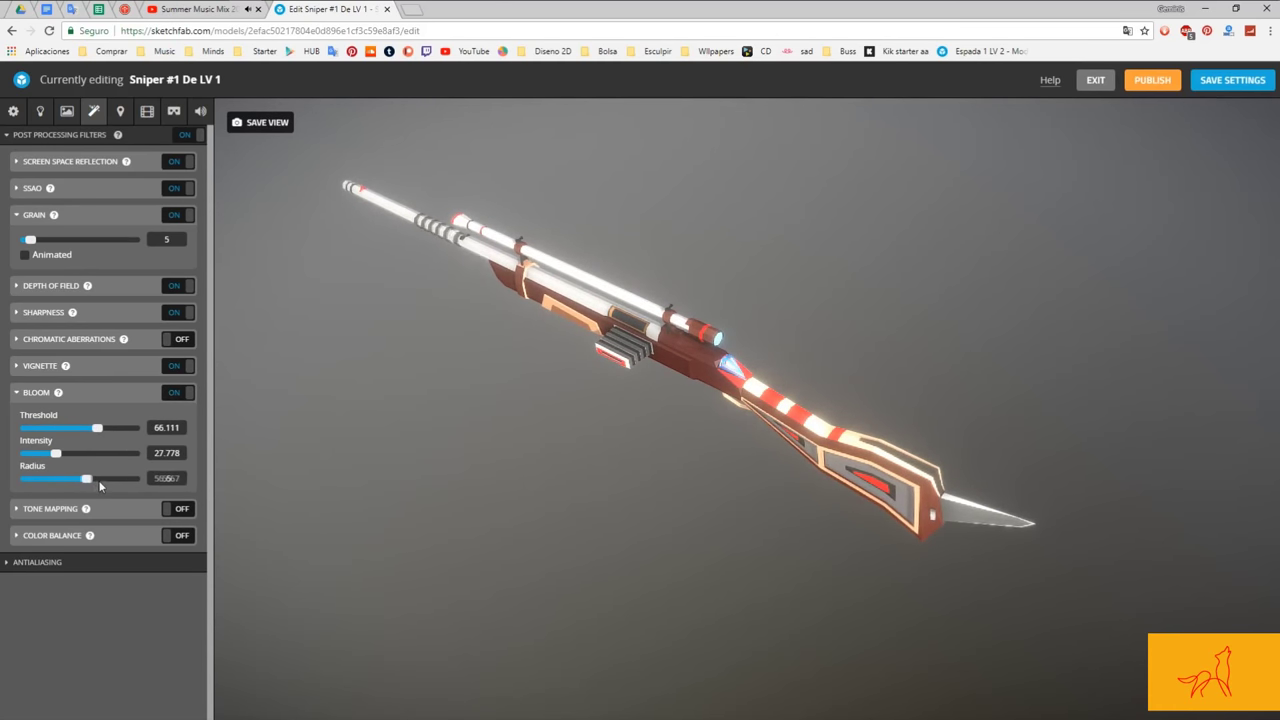
pyautogui.click(99, 481)
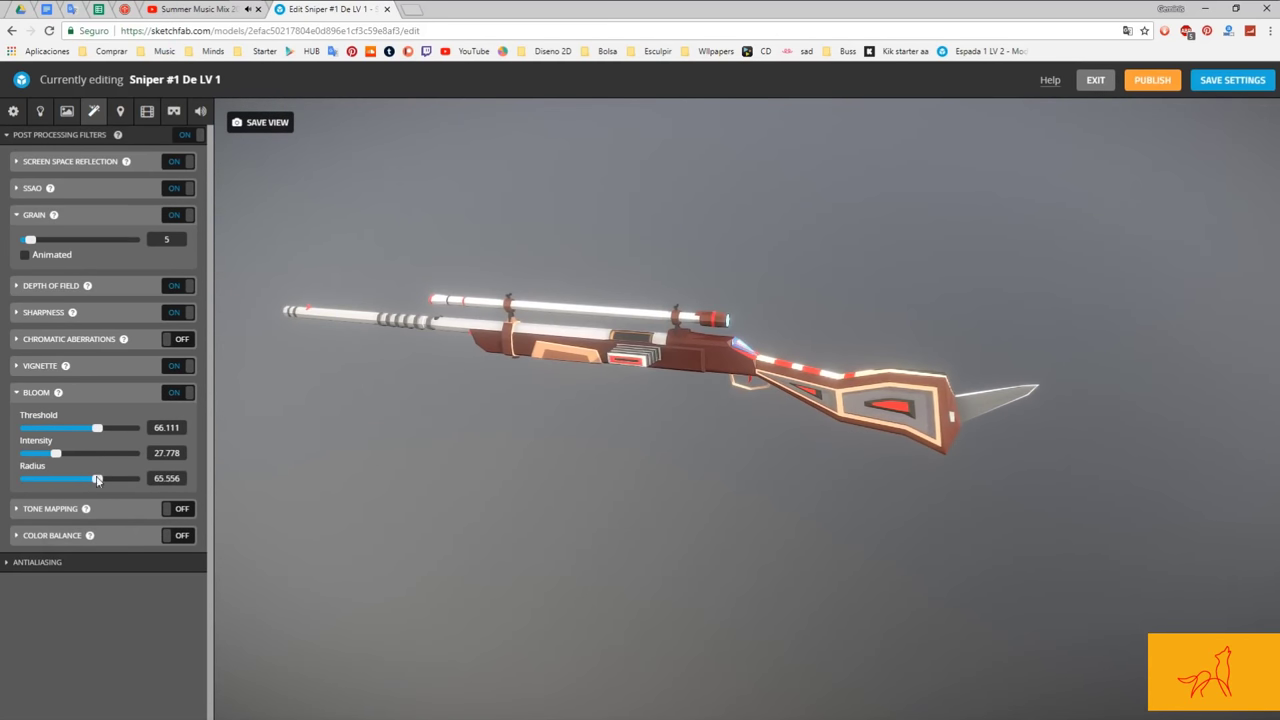
pyautogui.click(36, 392)
pyautogui.click(177, 419)
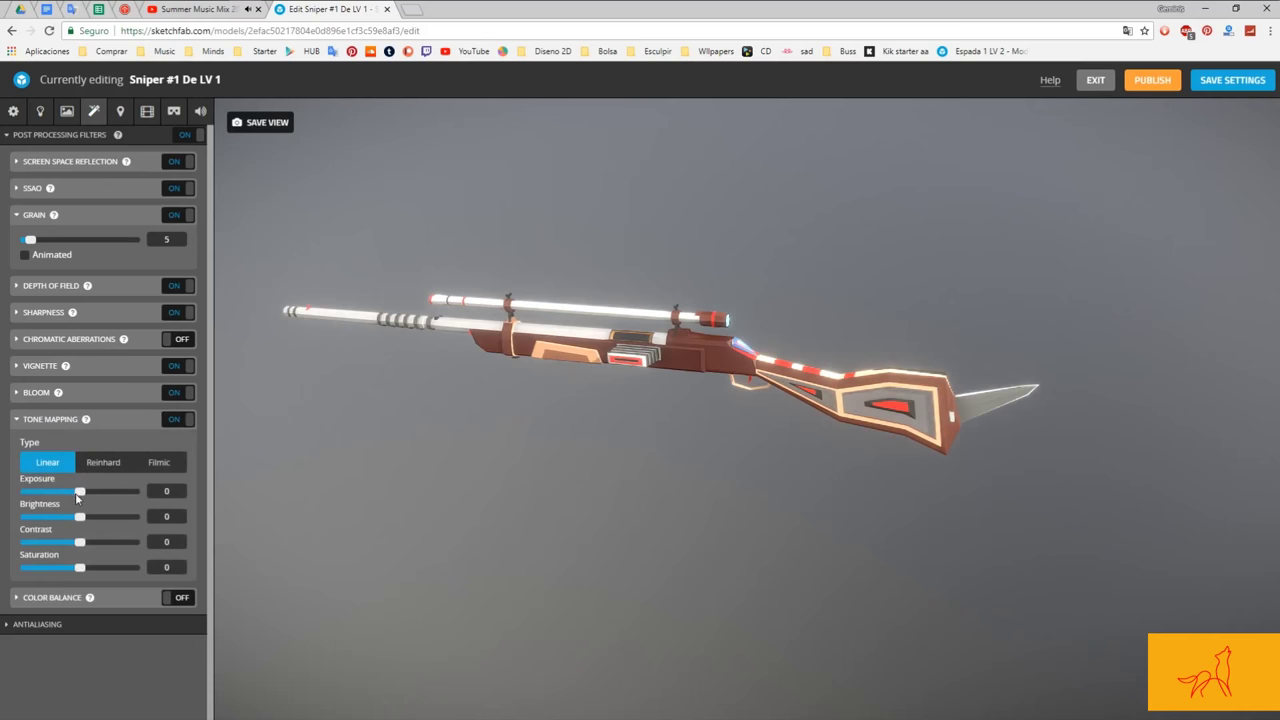
# Step: Set the tone-mapping exposure to 10
pyautogui.moveTo(79, 491); pyautogui.dragTo(90, 491)
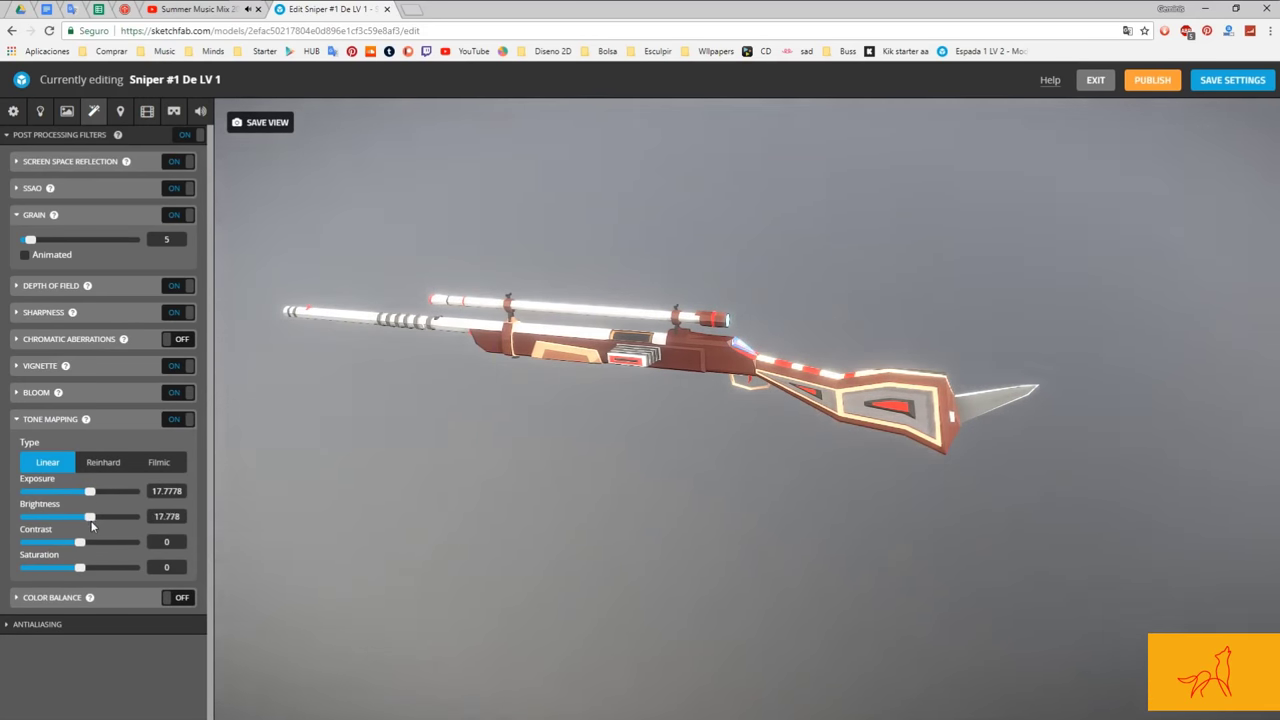
pyautogui.click(80, 516)
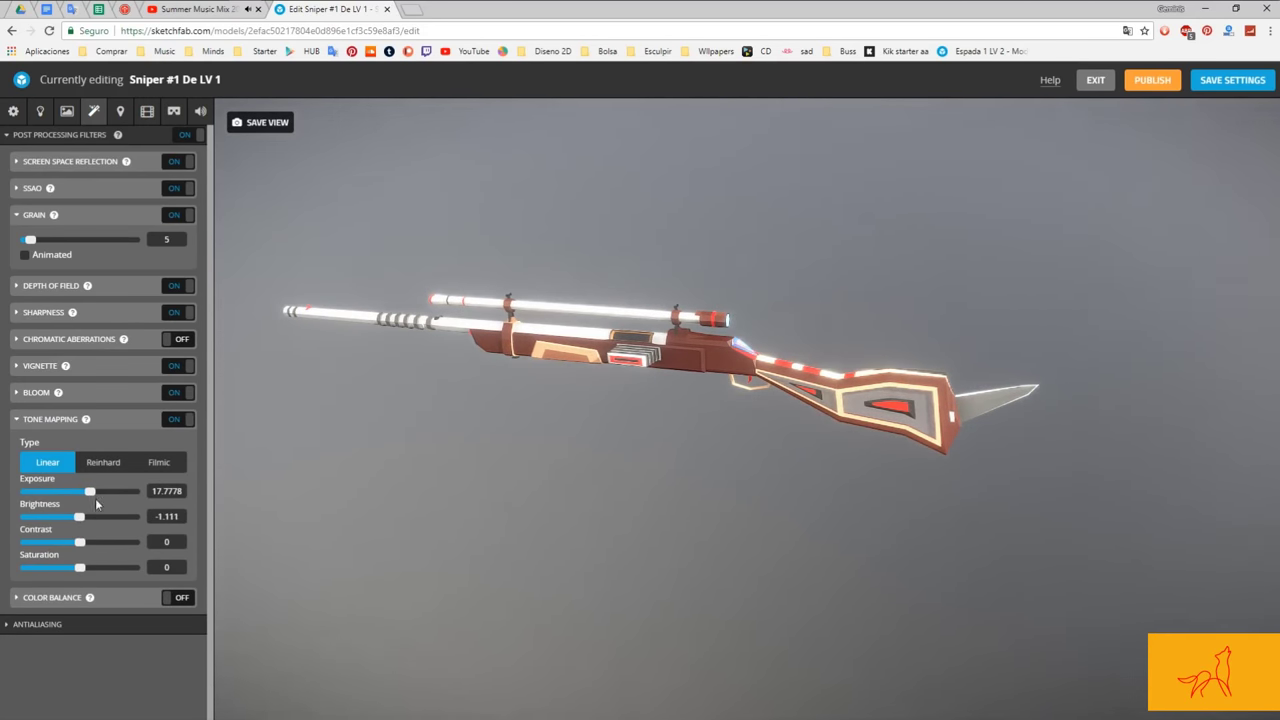
pyautogui.moveTo(80, 492)
pyautogui.mouseDown()
pyautogui.moveTo(95, 492)
pyautogui.moveTo(86, 498)
pyautogui.mouseUp()
pyautogui.moveTo(440, 430)
pyautogui.mouseDown()
pyautogui.moveTo(480, 397)
pyautogui.moveTo(471, 364)
pyautogui.mouseUp()
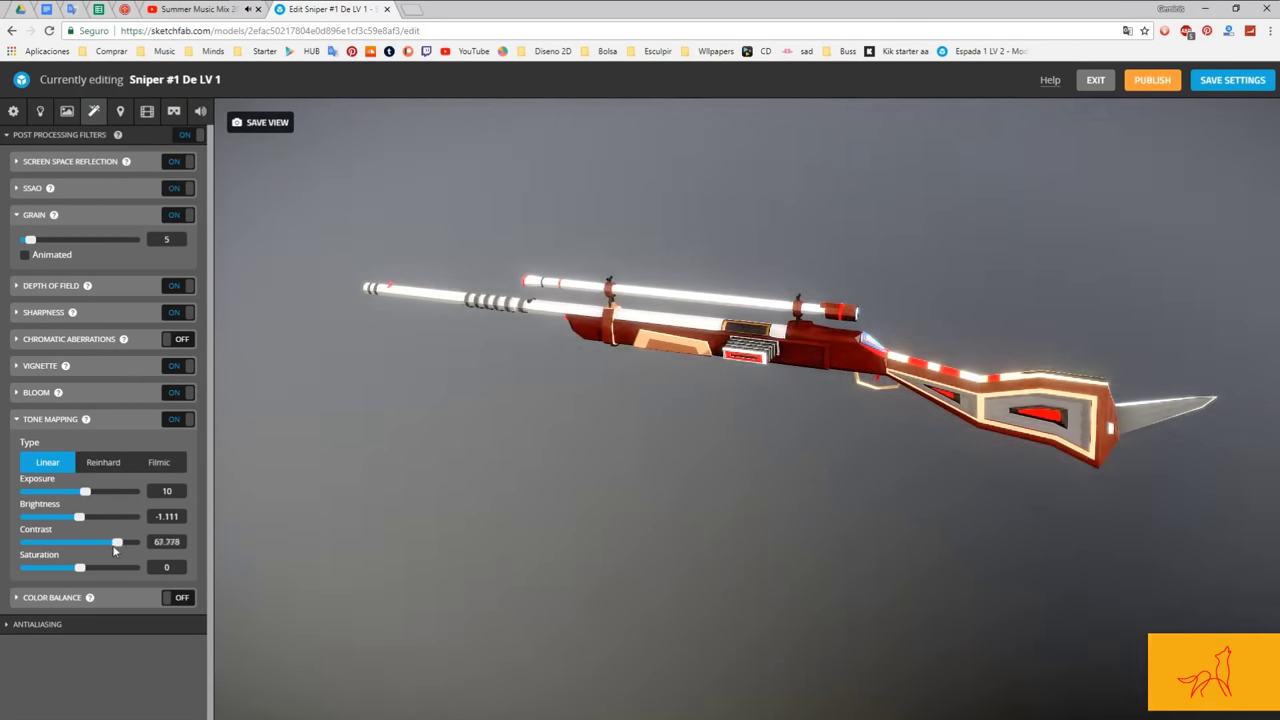
# Step: Raise contrast to 50 and saturation to about 8.9, then switch on colour balance
pyautogui.moveTo(86, 546); pyautogui.dragTo(107, 542)
pyautogui.moveTo(460, 470); pyautogui.dragTo(484, 463)
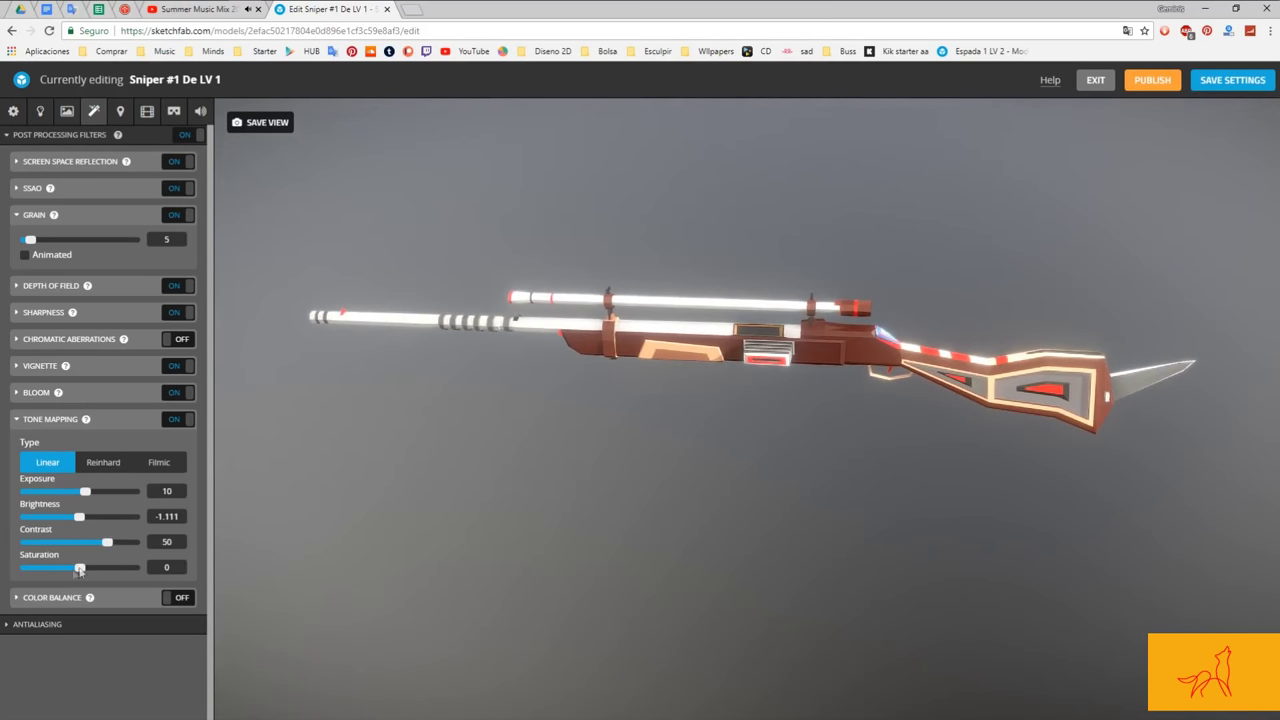
pyautogui.moveTo(711, 431); pyautogui.dragTo(724, 397)
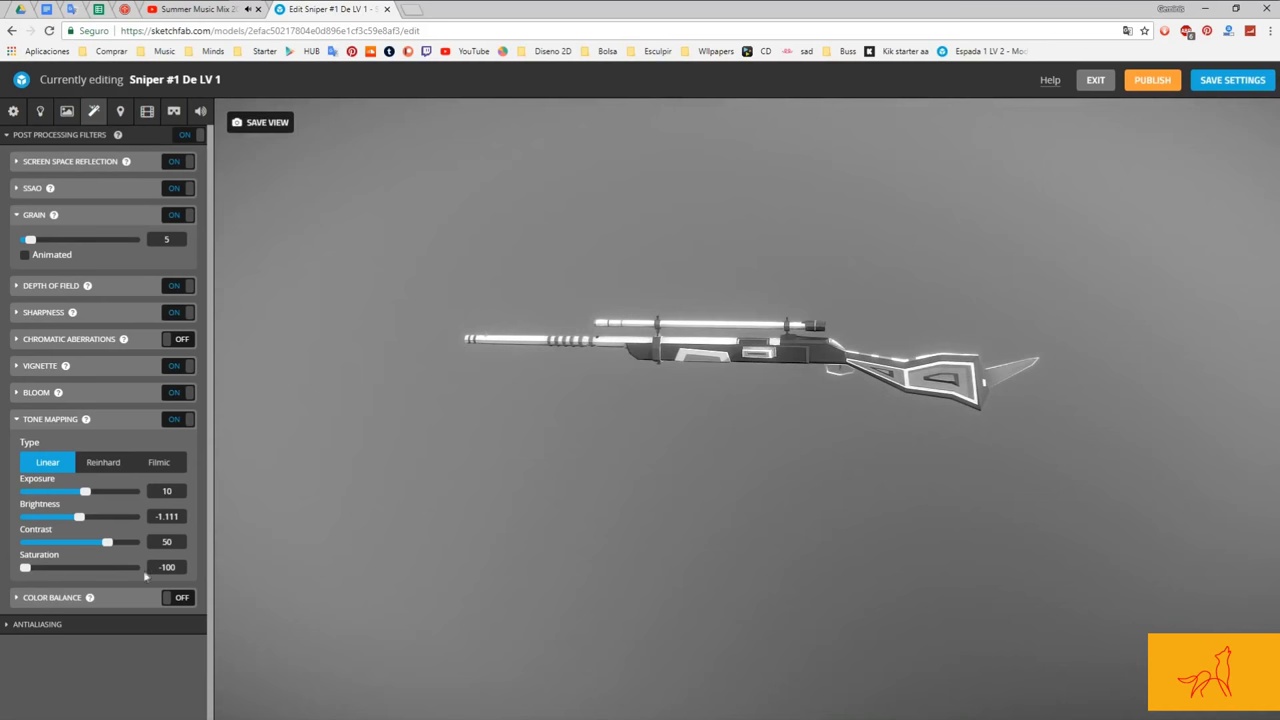
pyautogui.click(84, 567)
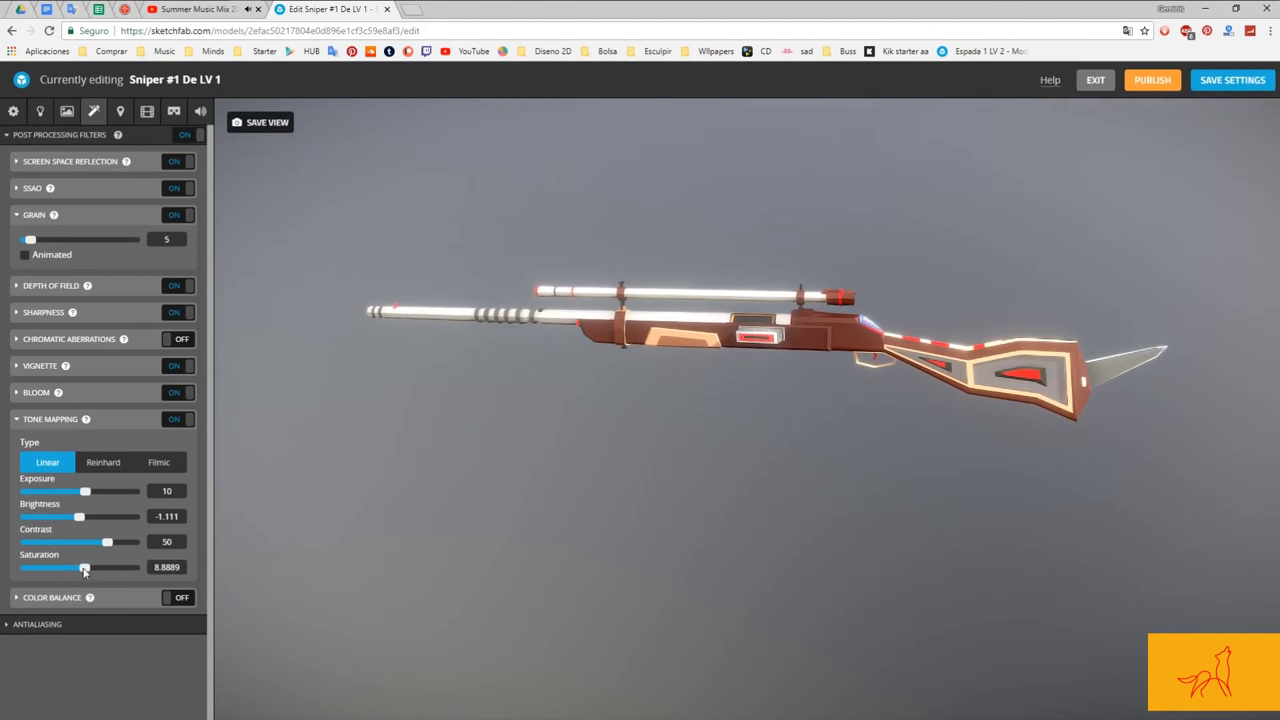
pyautogui.click(40, 419)
pyautogui.click(43, 446)
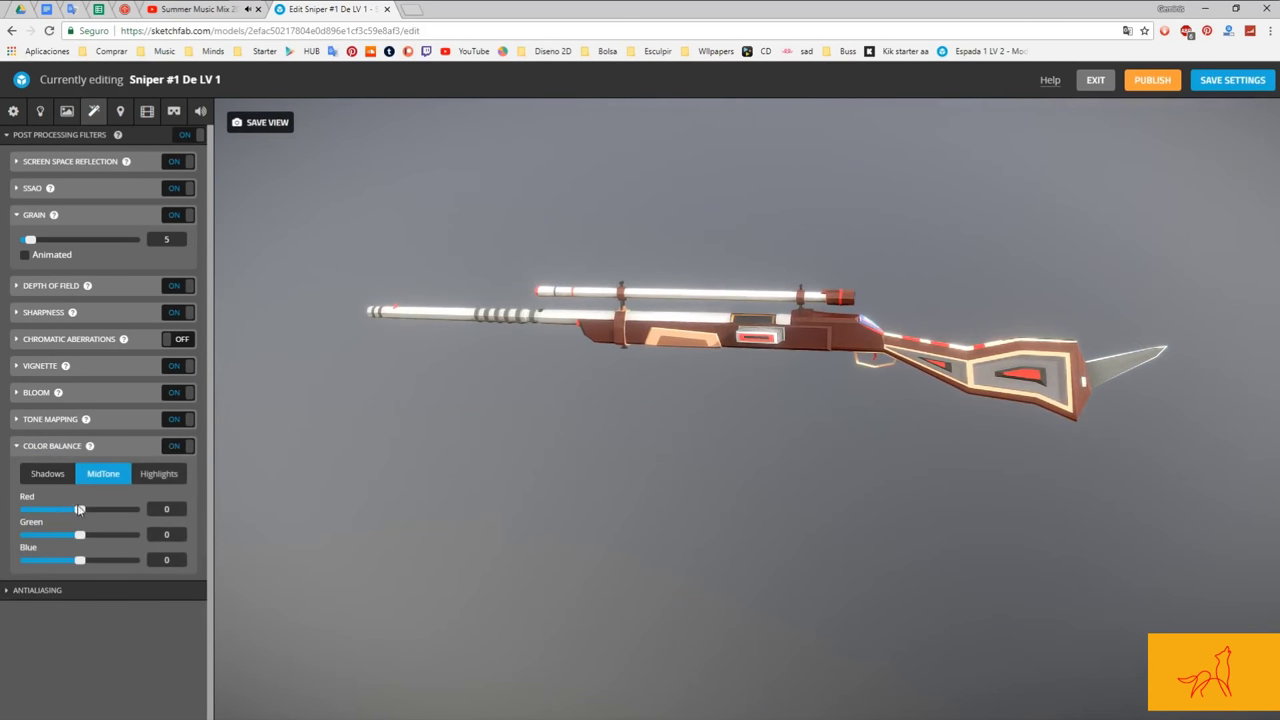
# Step: Set the midtone balance to red 16.667, green 6.667 and blue 12.222
pyautogui.click(84, 510)
pyautogui.moveTo(614, 360); pyautogui.dragTo(522, 379)
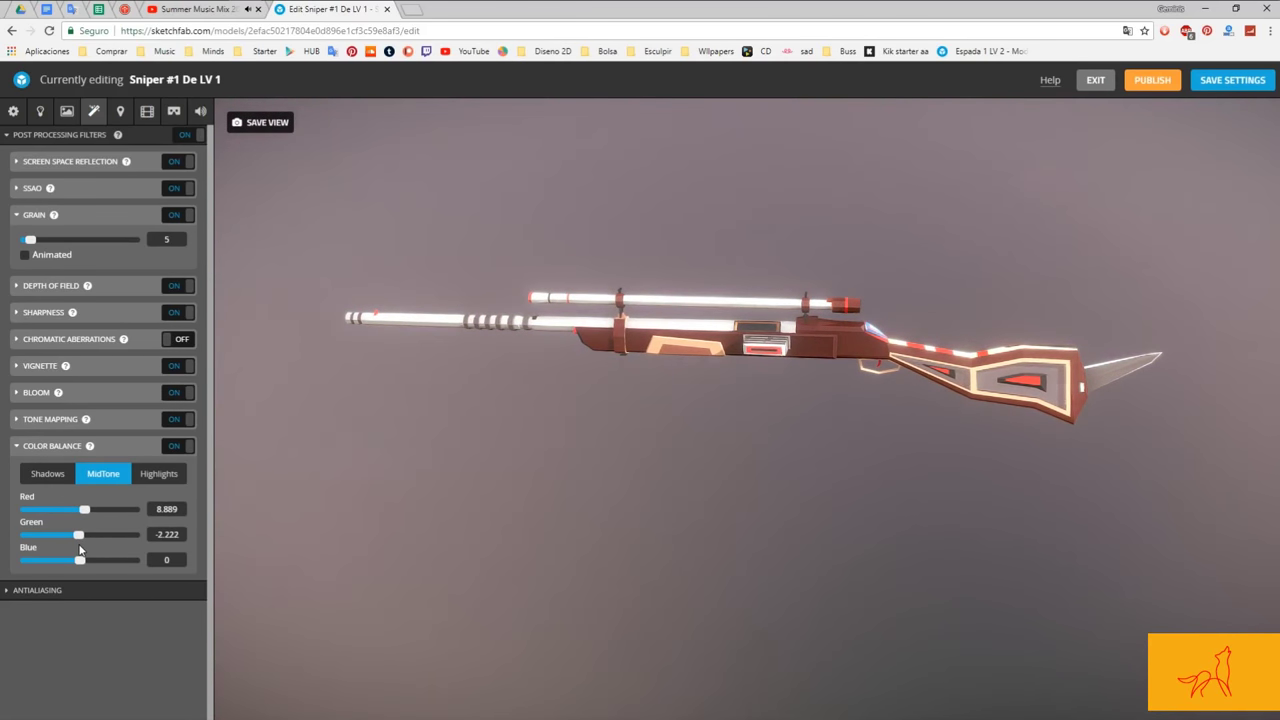
pyautogui.click(85, 566)
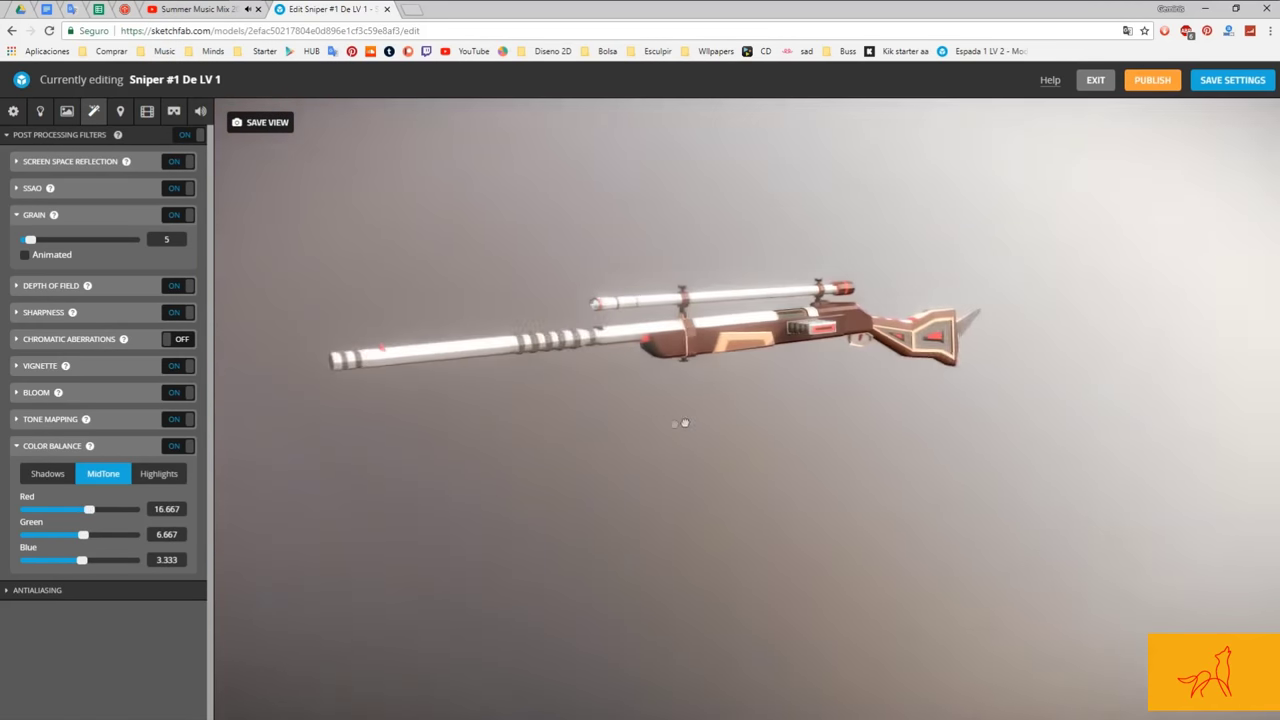
pyautogui.moveTo(683, 423); pyautogui.dragTo(577, 423)
pyautogui.click(86, 561)
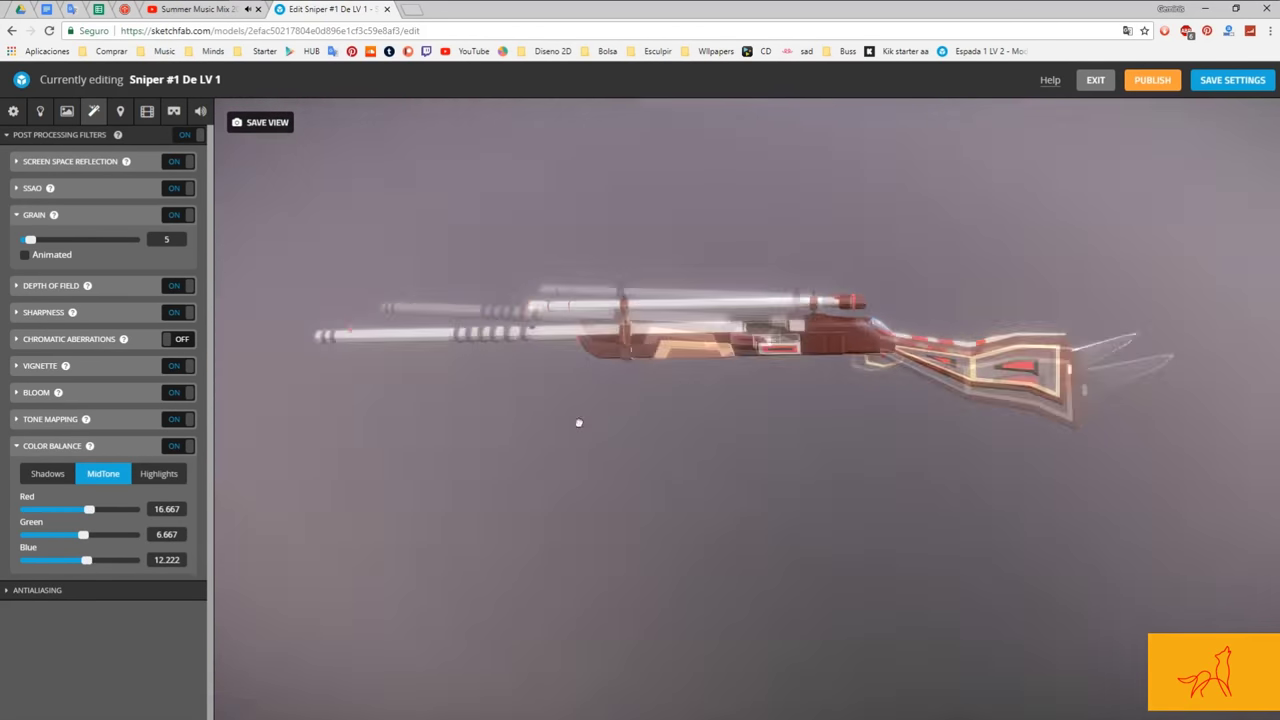
# Step: Toggle vignette, bloom and tone mapping off and on to compare, keeping all enabled
pyautogui.doubleClick(175, 368)
pyautogui.click(174, 393)
pyautogui.click(174, 395)
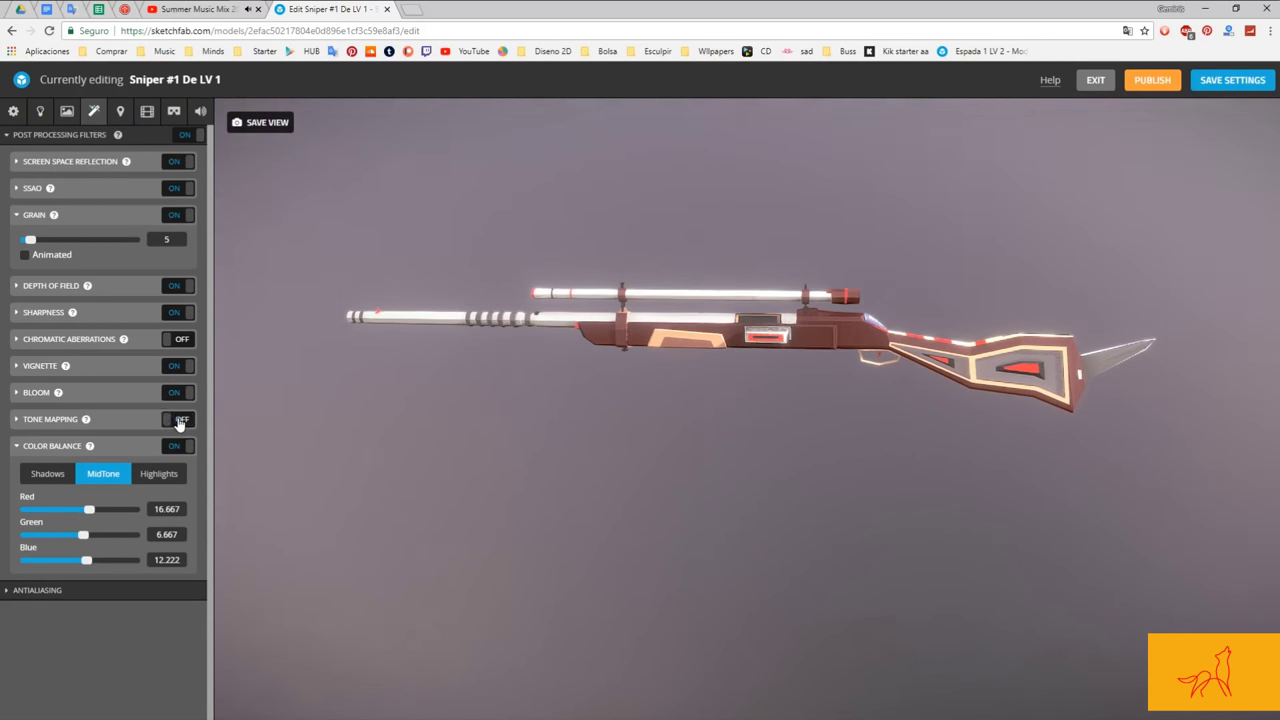
pyautogui.click(180, 422)
pyautogui.click(176, 420)
pyautogui.click(137, 430)
pyautogui.click(138, 428)
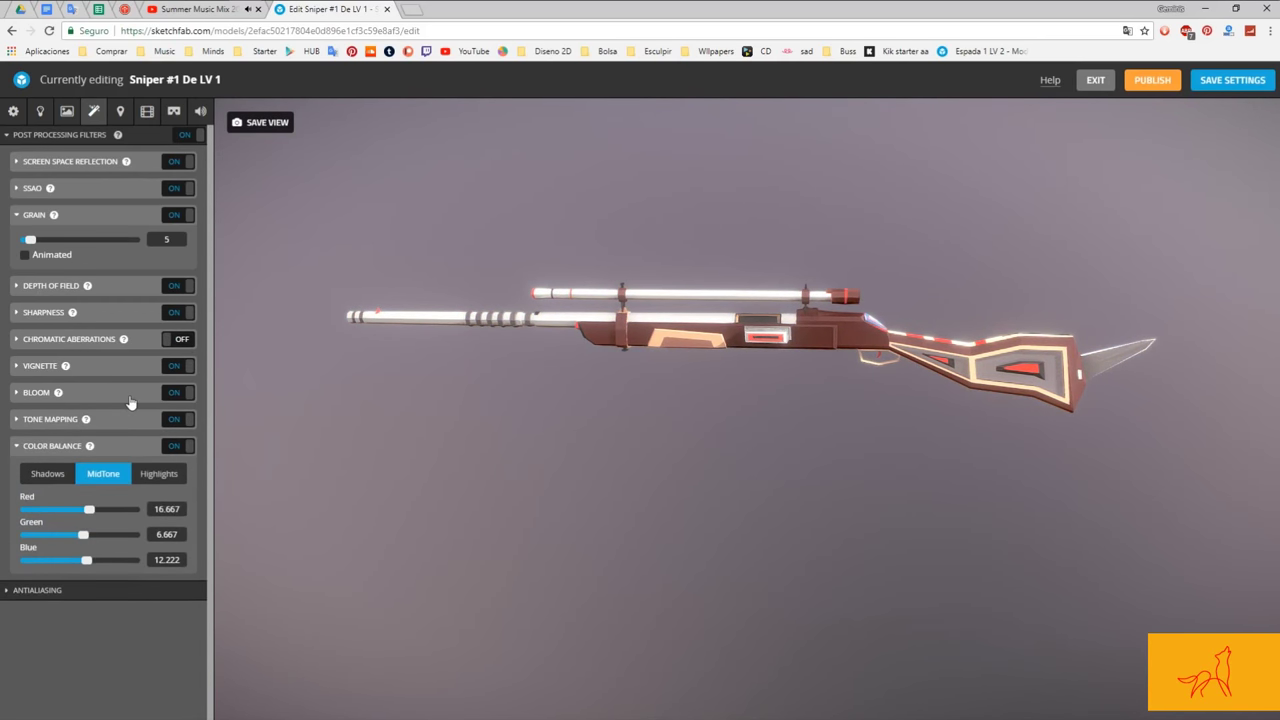
pyautogui.doubleClick(176, 368)
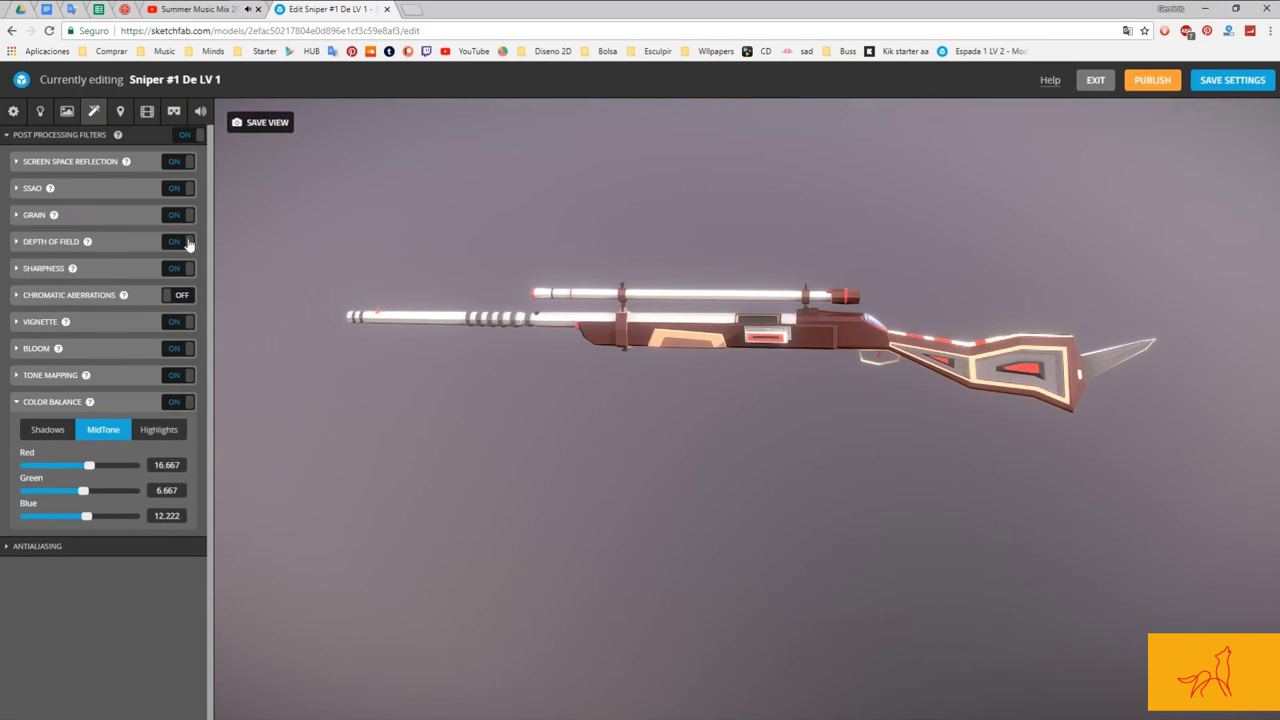
pyautogui.moveTo(640, 400)
pyautogui.mouseDown()
pyautogui.moveTo(713, 305)
pyautogui.moveTo(869, 304)
pyautogui.mouseUp()
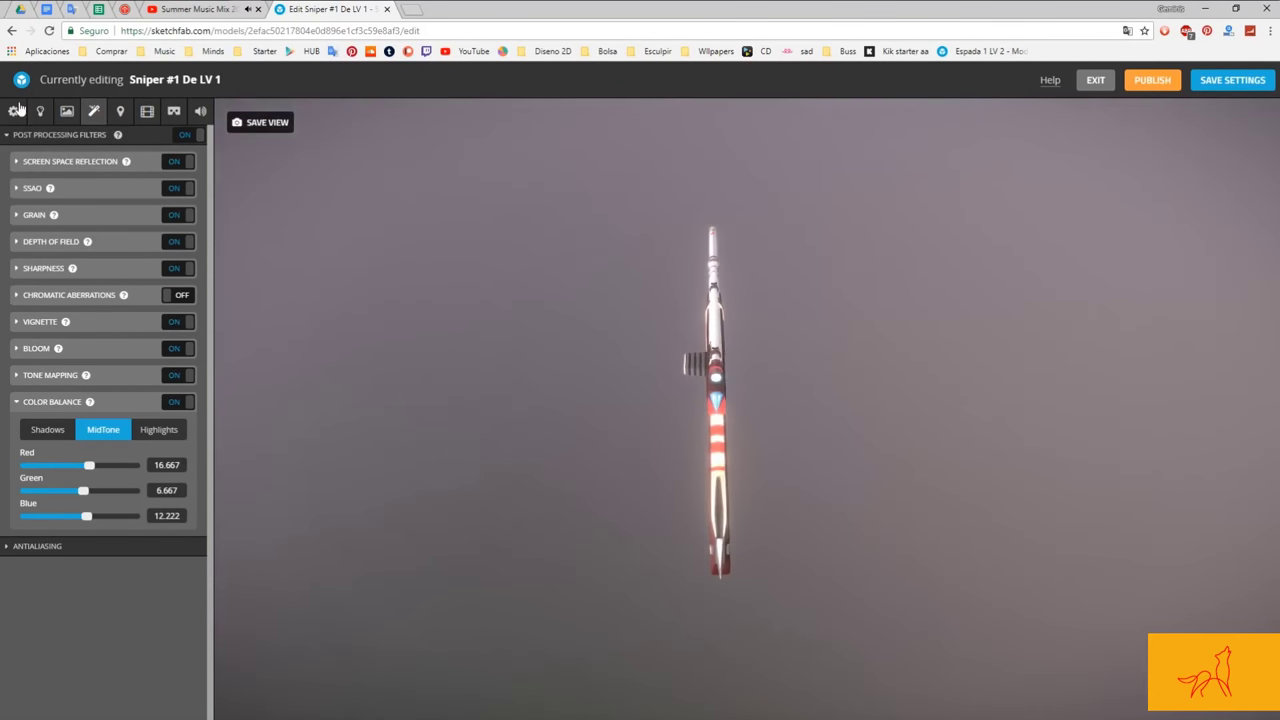
pyautogui.click(14, 110)
pyautogui.click(93, 111)
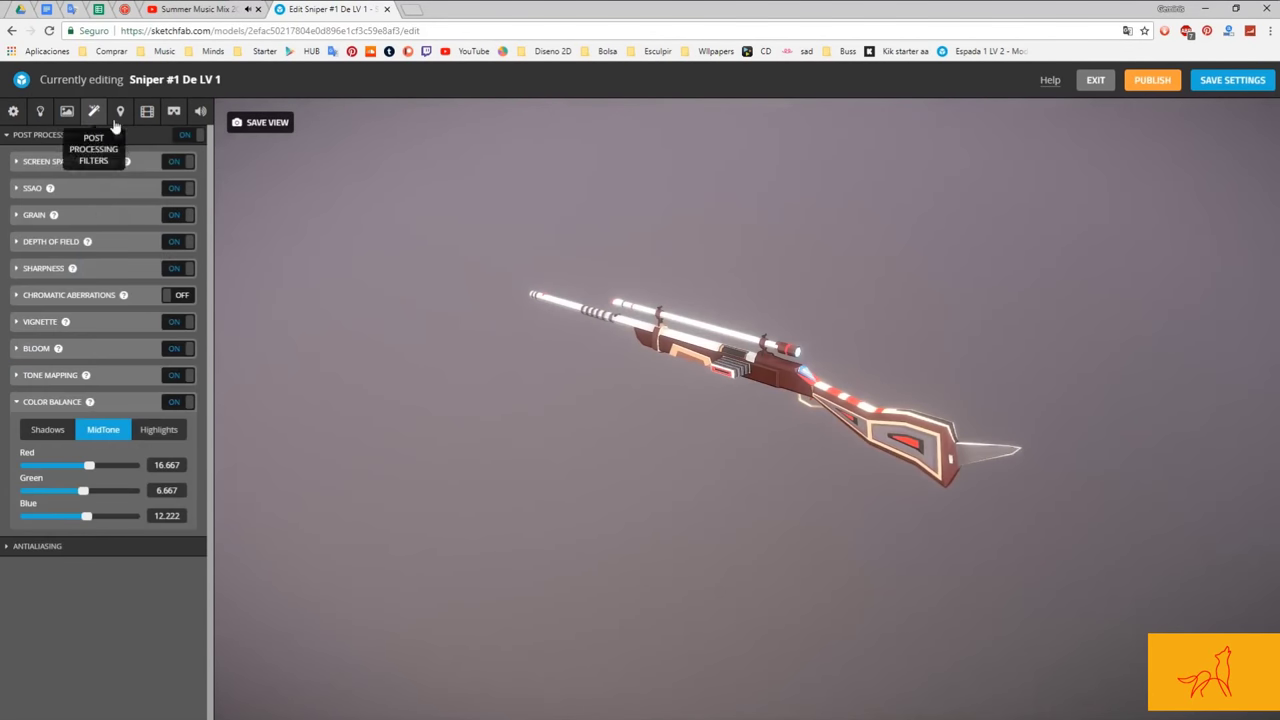
# Step: Browse the other settings pages and collapse the background settings
pyautogui.click(120, 111)
pyautogui.click(147, 111)
pyautogui.click(200, 111)
pyautogui.click(14, 110)
pyautogui.click(15, 493)
# Step: Try the Gareoult, building and darker environments as lighting for the rifle
pyautogui.click(40, 111)
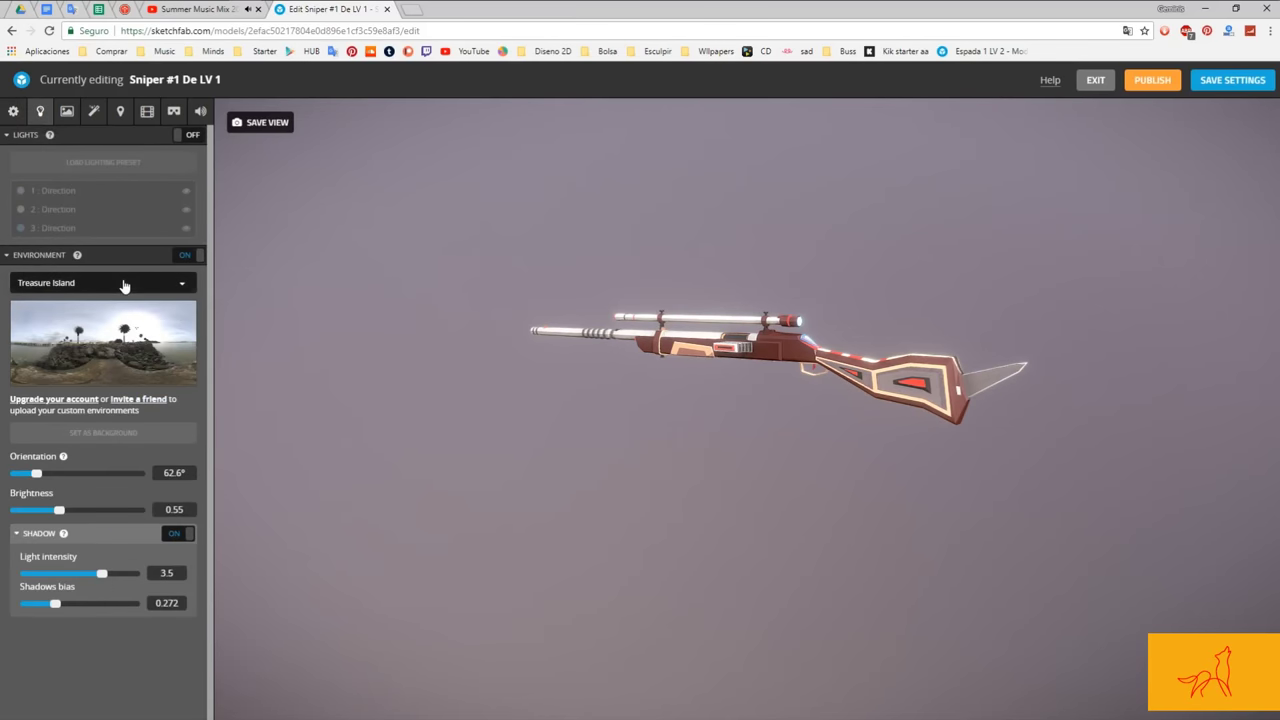
pyautogui.click(123, 287)
pyautogui.click(100, 520)
pyautogui.click(100, 283)
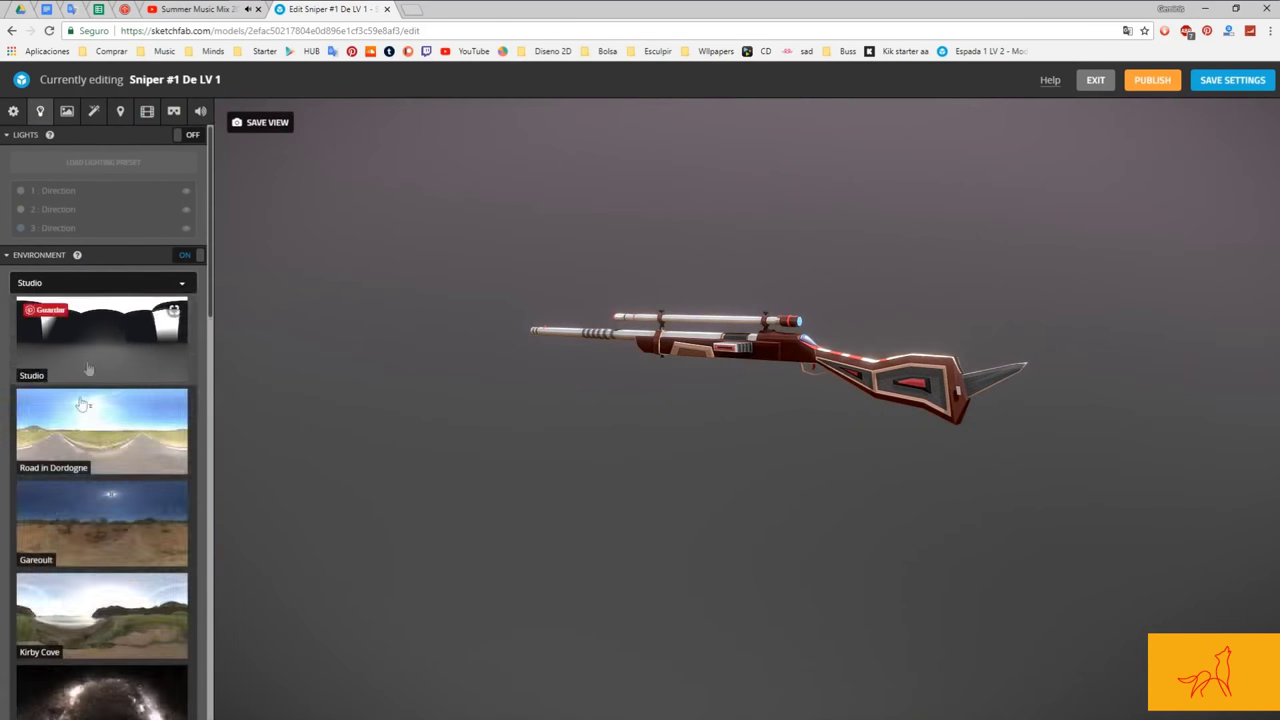
pyautogui.scroll(-5, 83, 404)
pyautogui.click(100, 520)
pyautogui.moveTo(600, 400); pyautogui.dragTo(351, 251)
pyautogui.click(100, 283)
pyautogui.scroll(-5, 143, 456)
pyautogui.scroll(-5, 143, 456)
pyautogui.click(100, 400)
# Step: Compare Trinitatis Church and Pine Tree Arch, then settle on the Footprint Court environment
pyautogui.click(100, 283)
pyautogui.click(100, 470)
pyautogui.click(100, 283)
pyautogui.click(160, 455)
pyautogui.moveTo(229, 500); pyautogui.dragTo(514, 393)
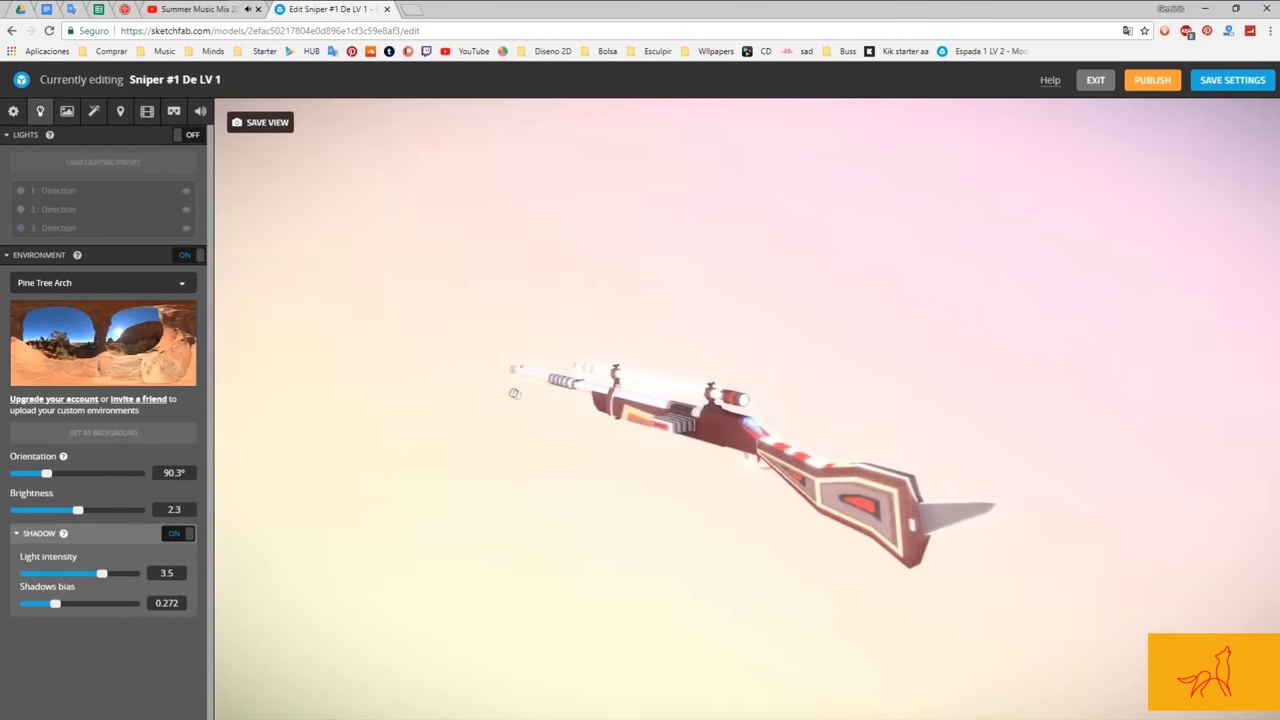
pyautogui.click(100, 283)
pyautogui.click(100, 385)
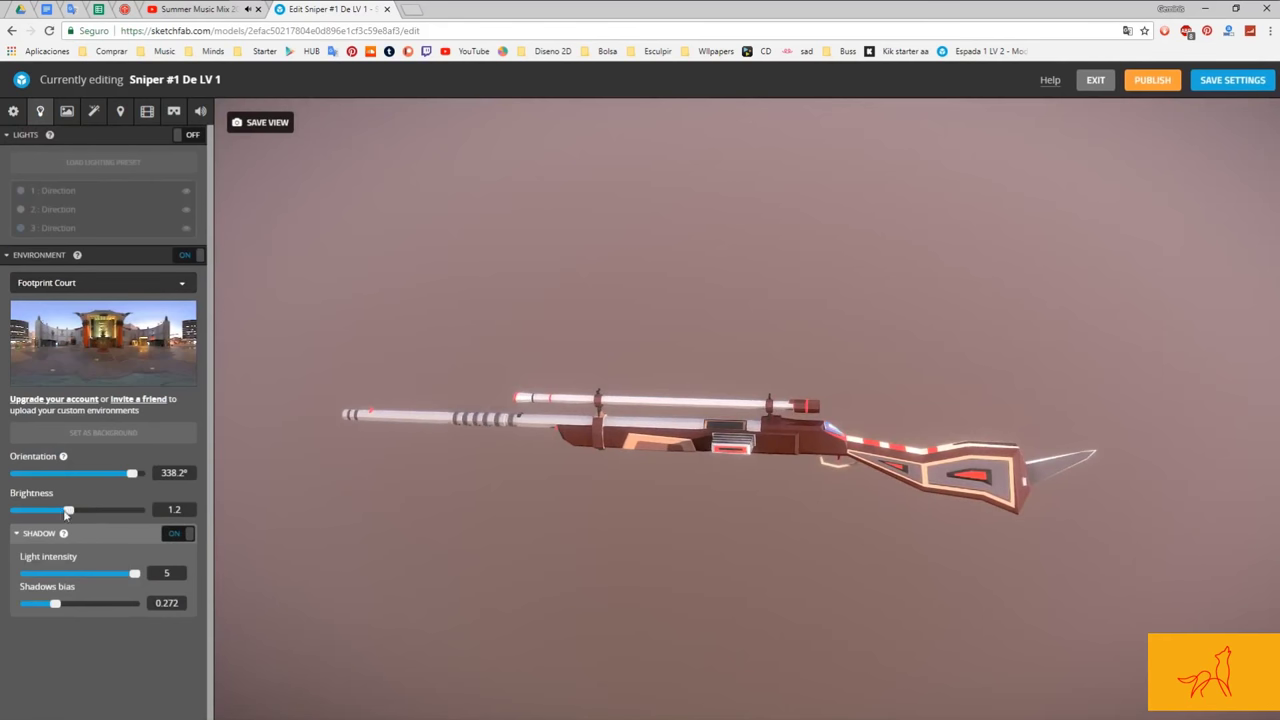
# Step: Set shadow bias 0.211, brightness 1.6787 and environment orientation 338.7°
pyautogui.moveTo(67, 612); pyautogui.dragTo(46, 612)
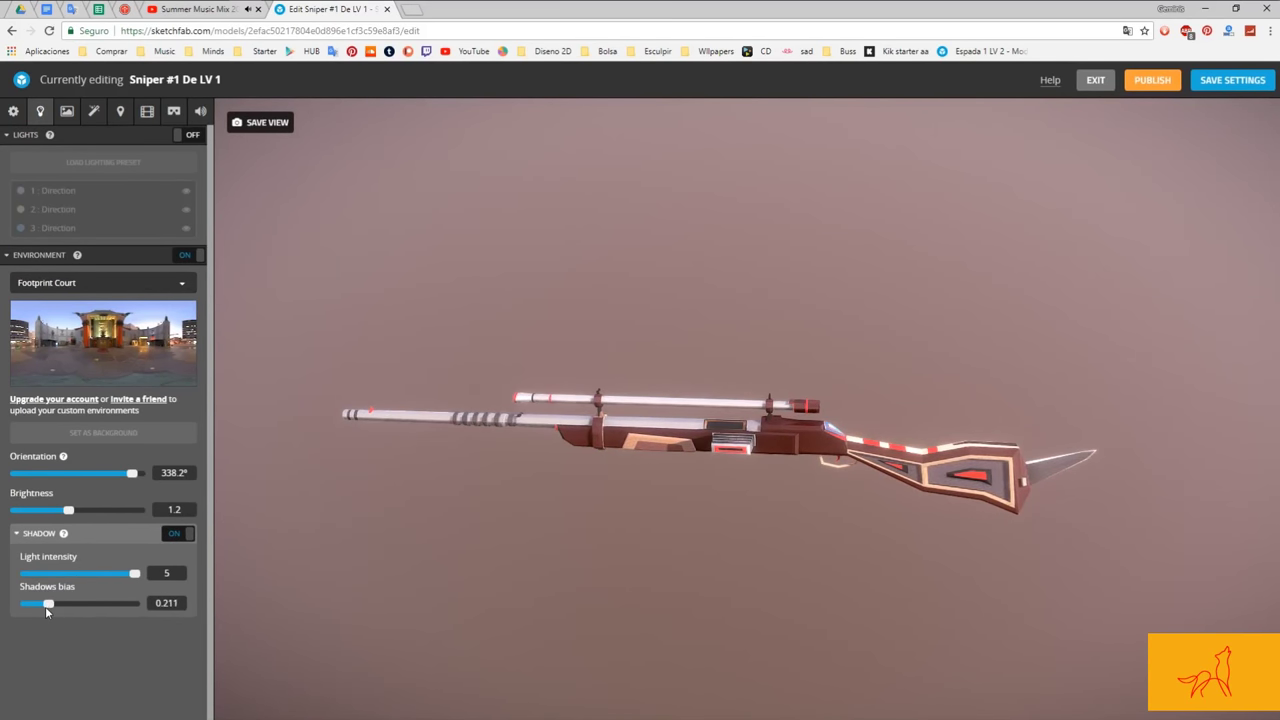
pyautogui.moveTo(68, 510); pyautogui.dragTo(73, 515)
pyautogui.moveTo(129, 476); pyautogui.dragTo(138, 478)
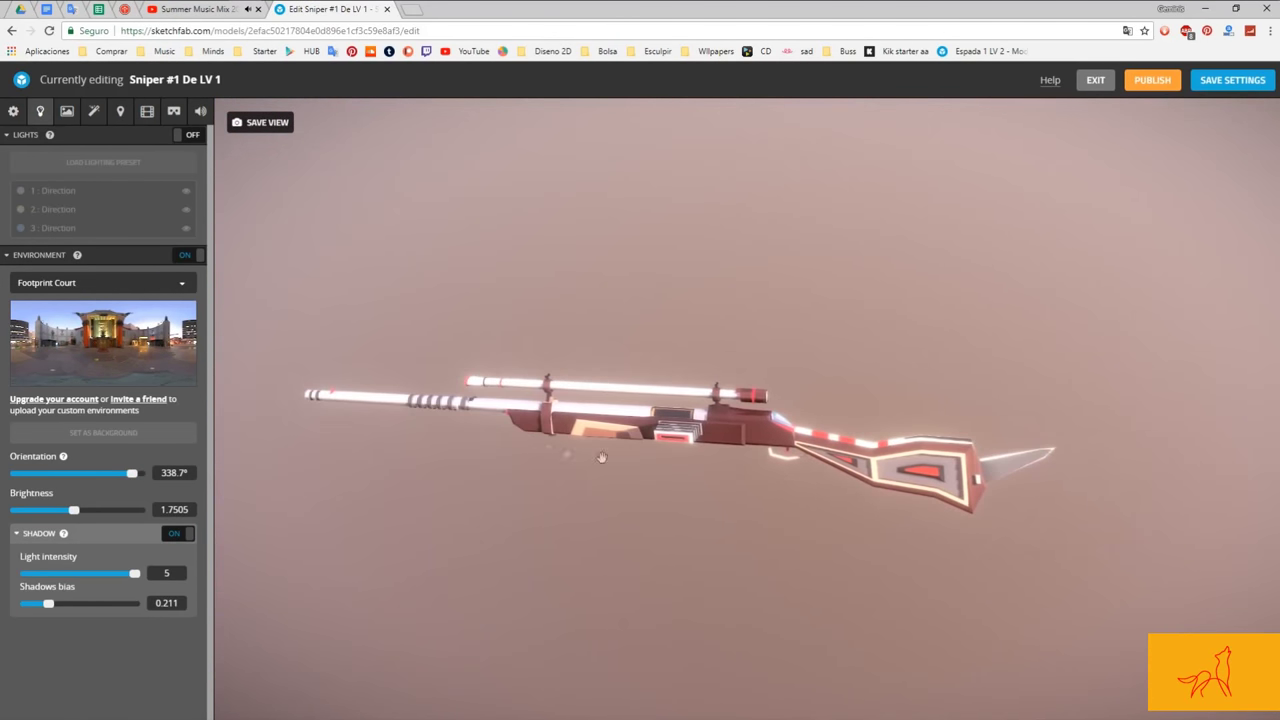
pyautogui.moveTo(75, 511); pyautogui.dragTo(76, 518)
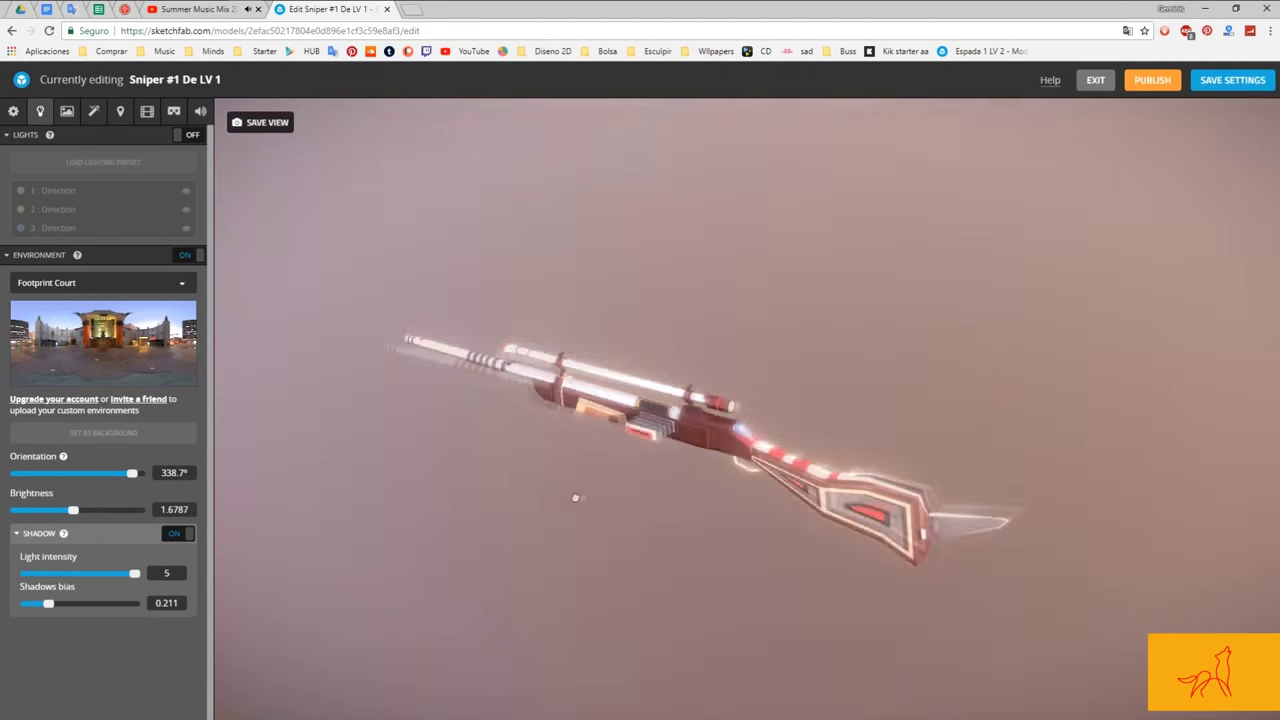
pyautogui.moveTo(575, 497)
pyautogui.mouseDown()
pyautogui.moveTo(491, 514)
pyautogui.moveTo(457, 471)
pyautogui.moveTo(534, 486)
pyautogui.moveTo(572, 535)
pyautogui.moveTo(709, 477)
pyautogui.moveTo(652, 460)
pyautogui.moveTo(789, 457)
pyautogui.moveTo(698, 437)
pyautogui.mouseUp()
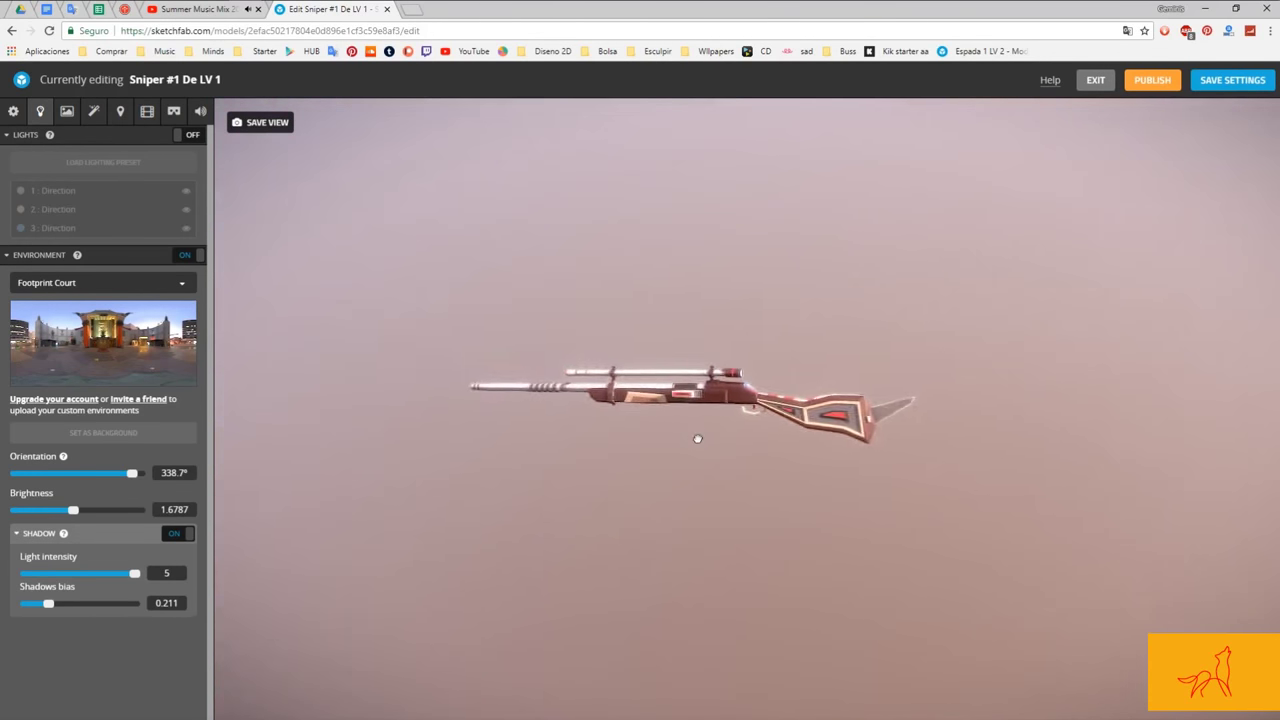
pyautogui.click(67, 111)
pyautogui.click(93, 111)
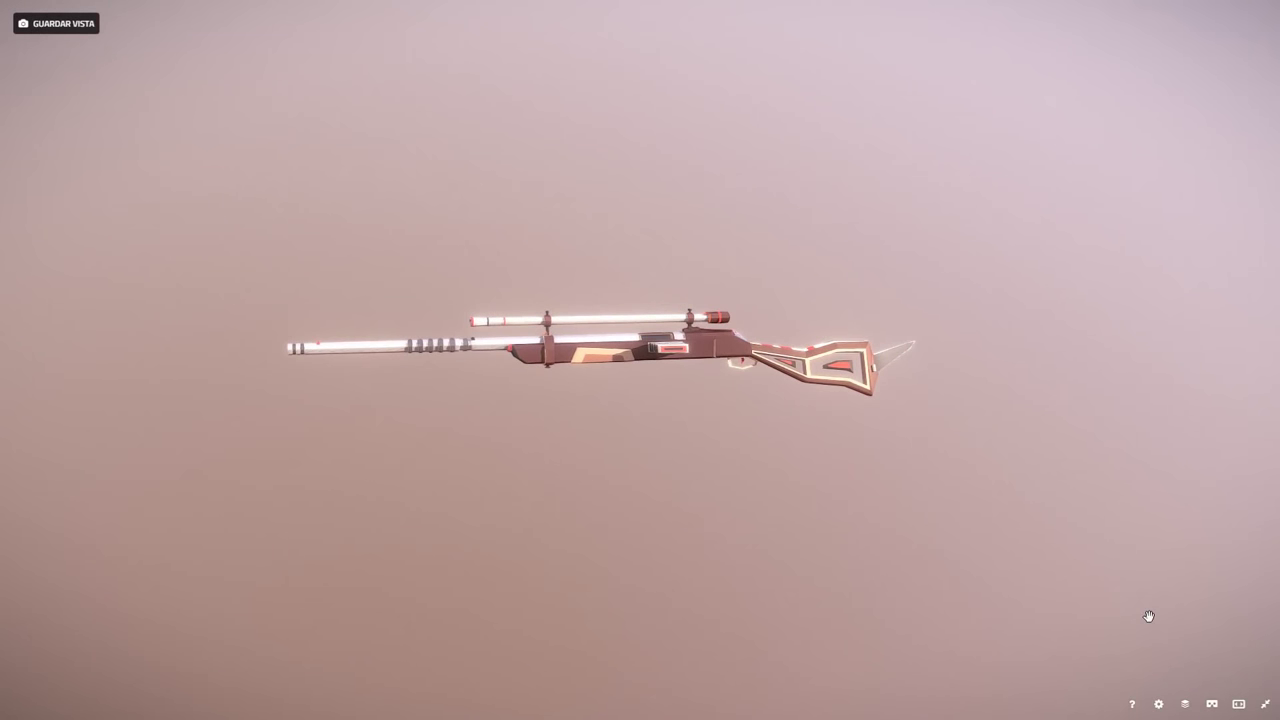
# Step: Preview the UV checker render mode, then return to the final textured render
pyautogui.press('9')
pyautogui.press('1')
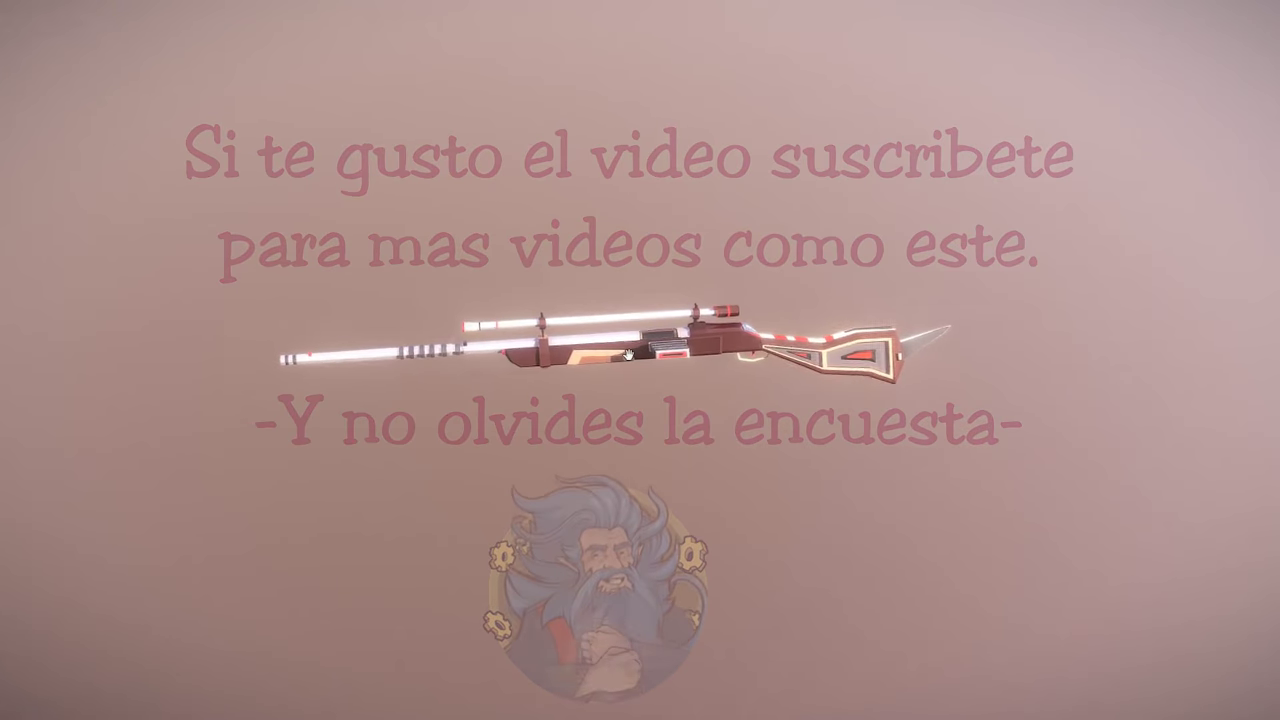
# Step: Zoom in and pan along the barrel, then reframe the rifle in side profile
pyautogui.doubleClick(628, 354)
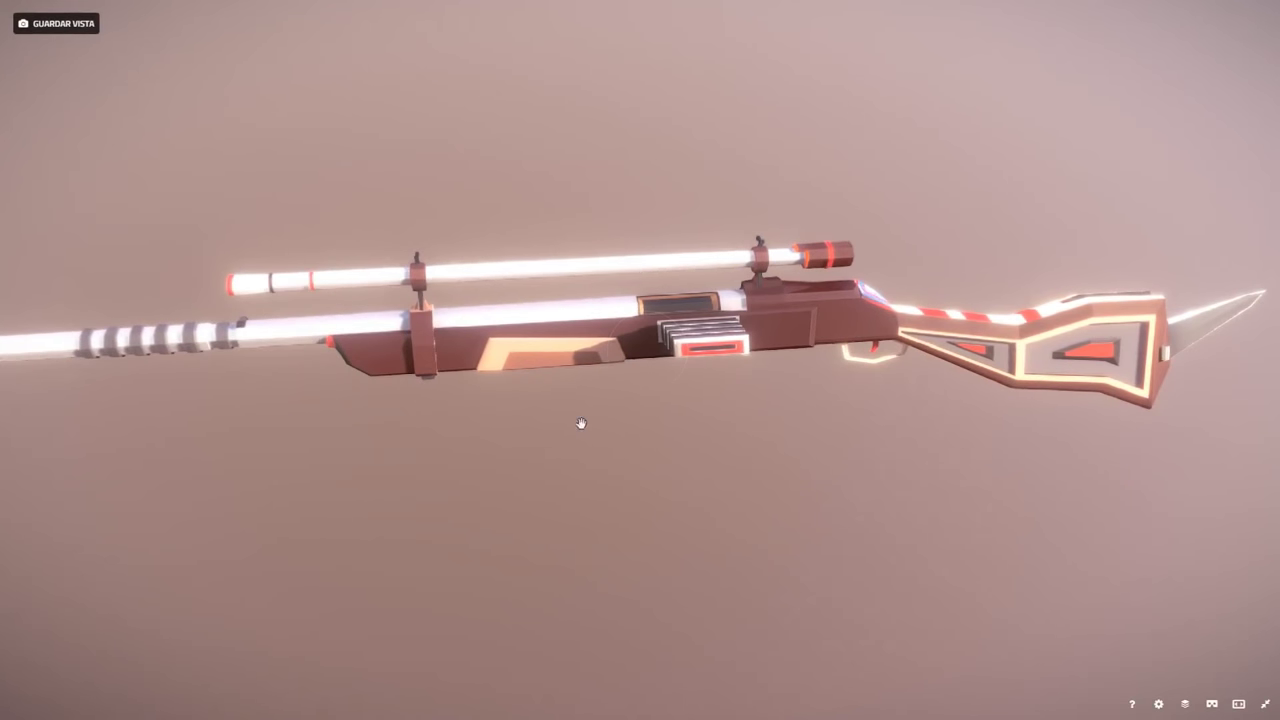
pyautogui.moveTo(581, 423); pyautogui.dragTo(763, 443)
pyautogui.scroll(3, 598, 449)
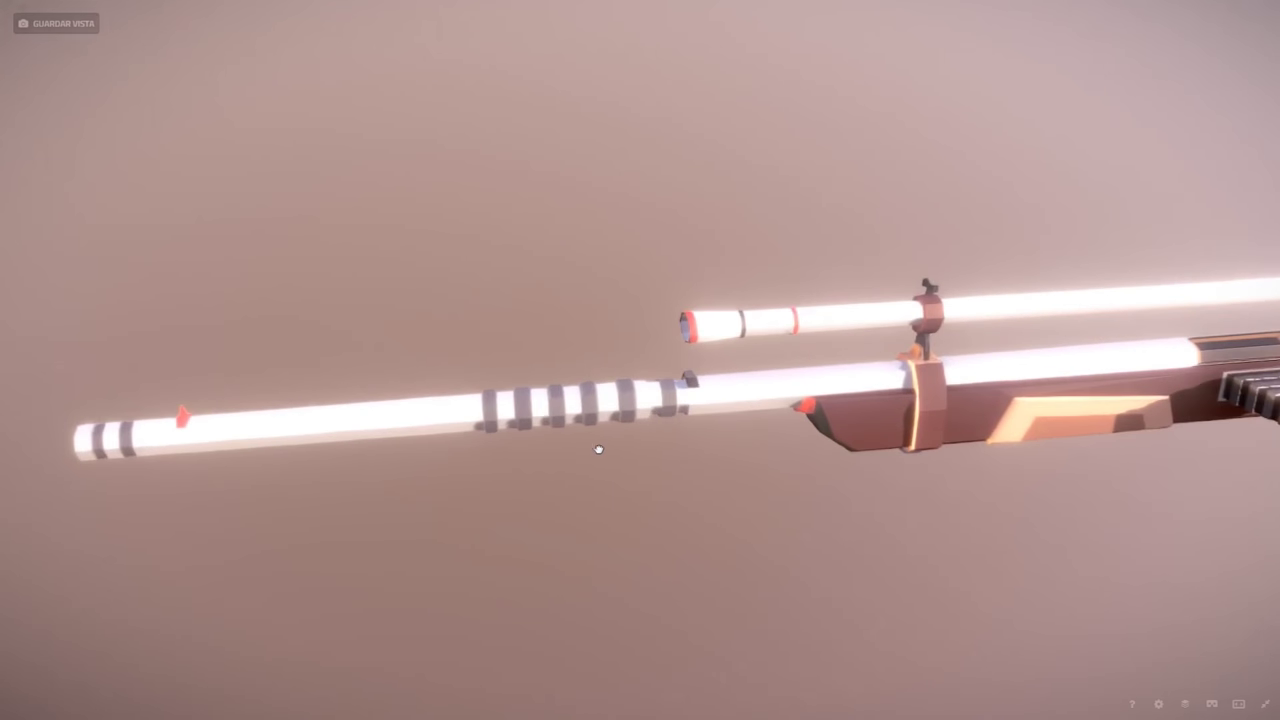
pyautogui.moveTo(598, 449); pyautogui.dragTo(560, 466)
pyautogui.doubleClick(584, 462)
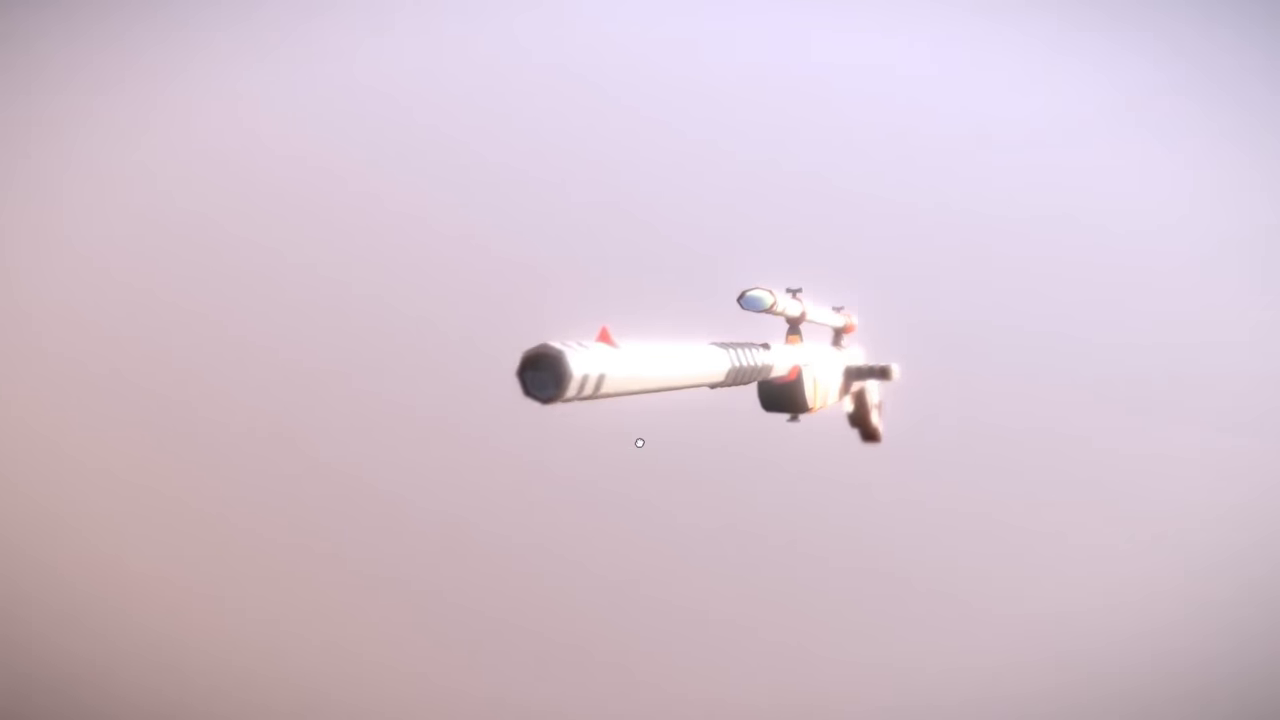
pyautogui.moveTo(1057, 374); pyautogui.dragTo(900, 363)
pyautogui.scroll(2, 1000, 375)
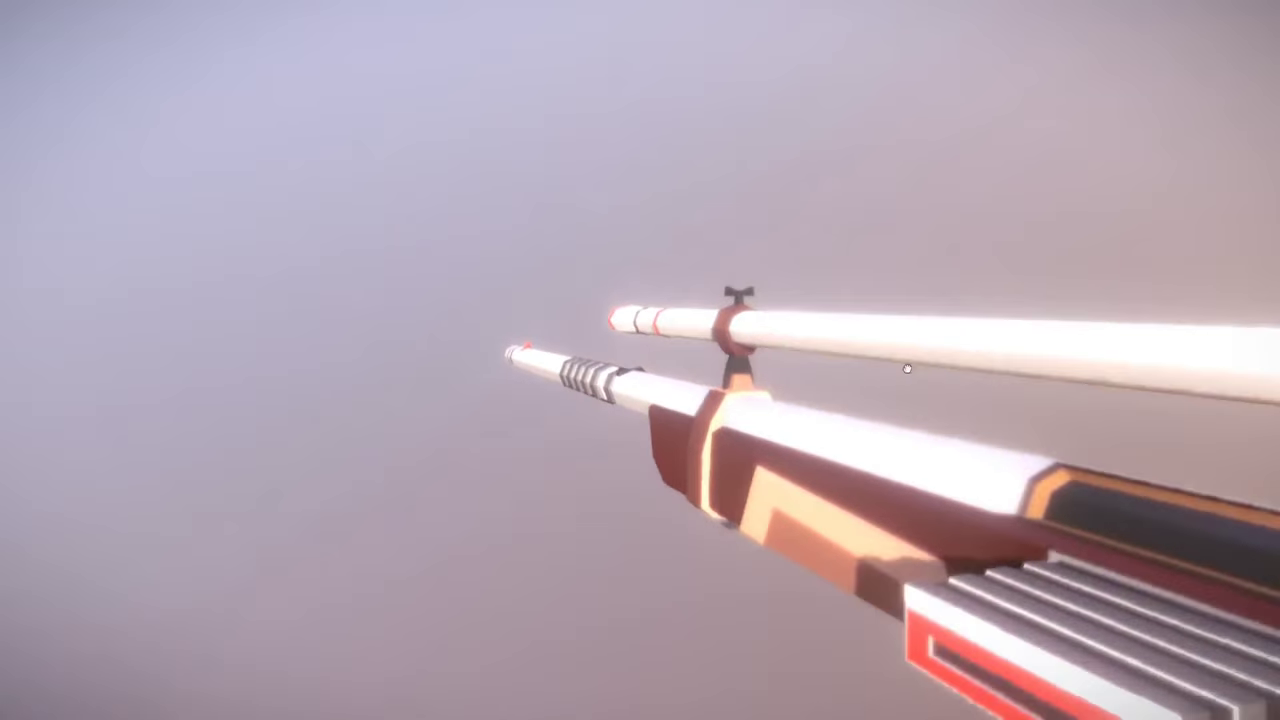
pyautogui.scroll(3, 900, 363)
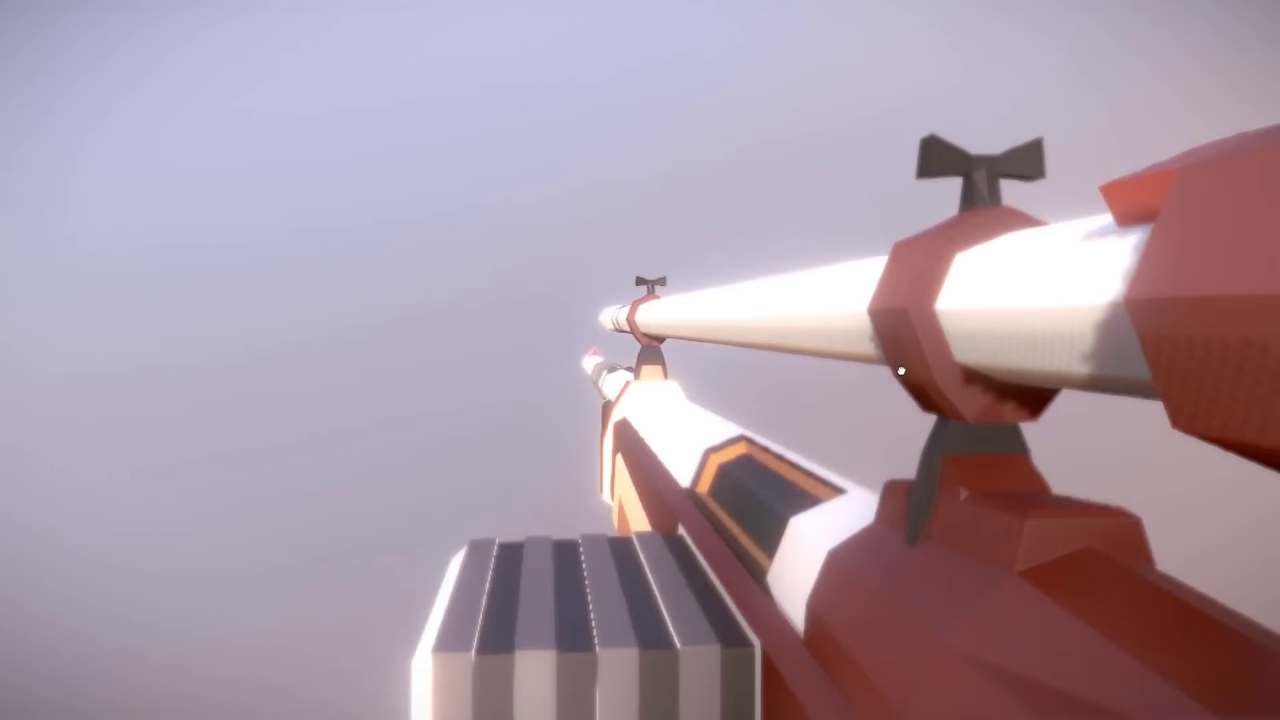